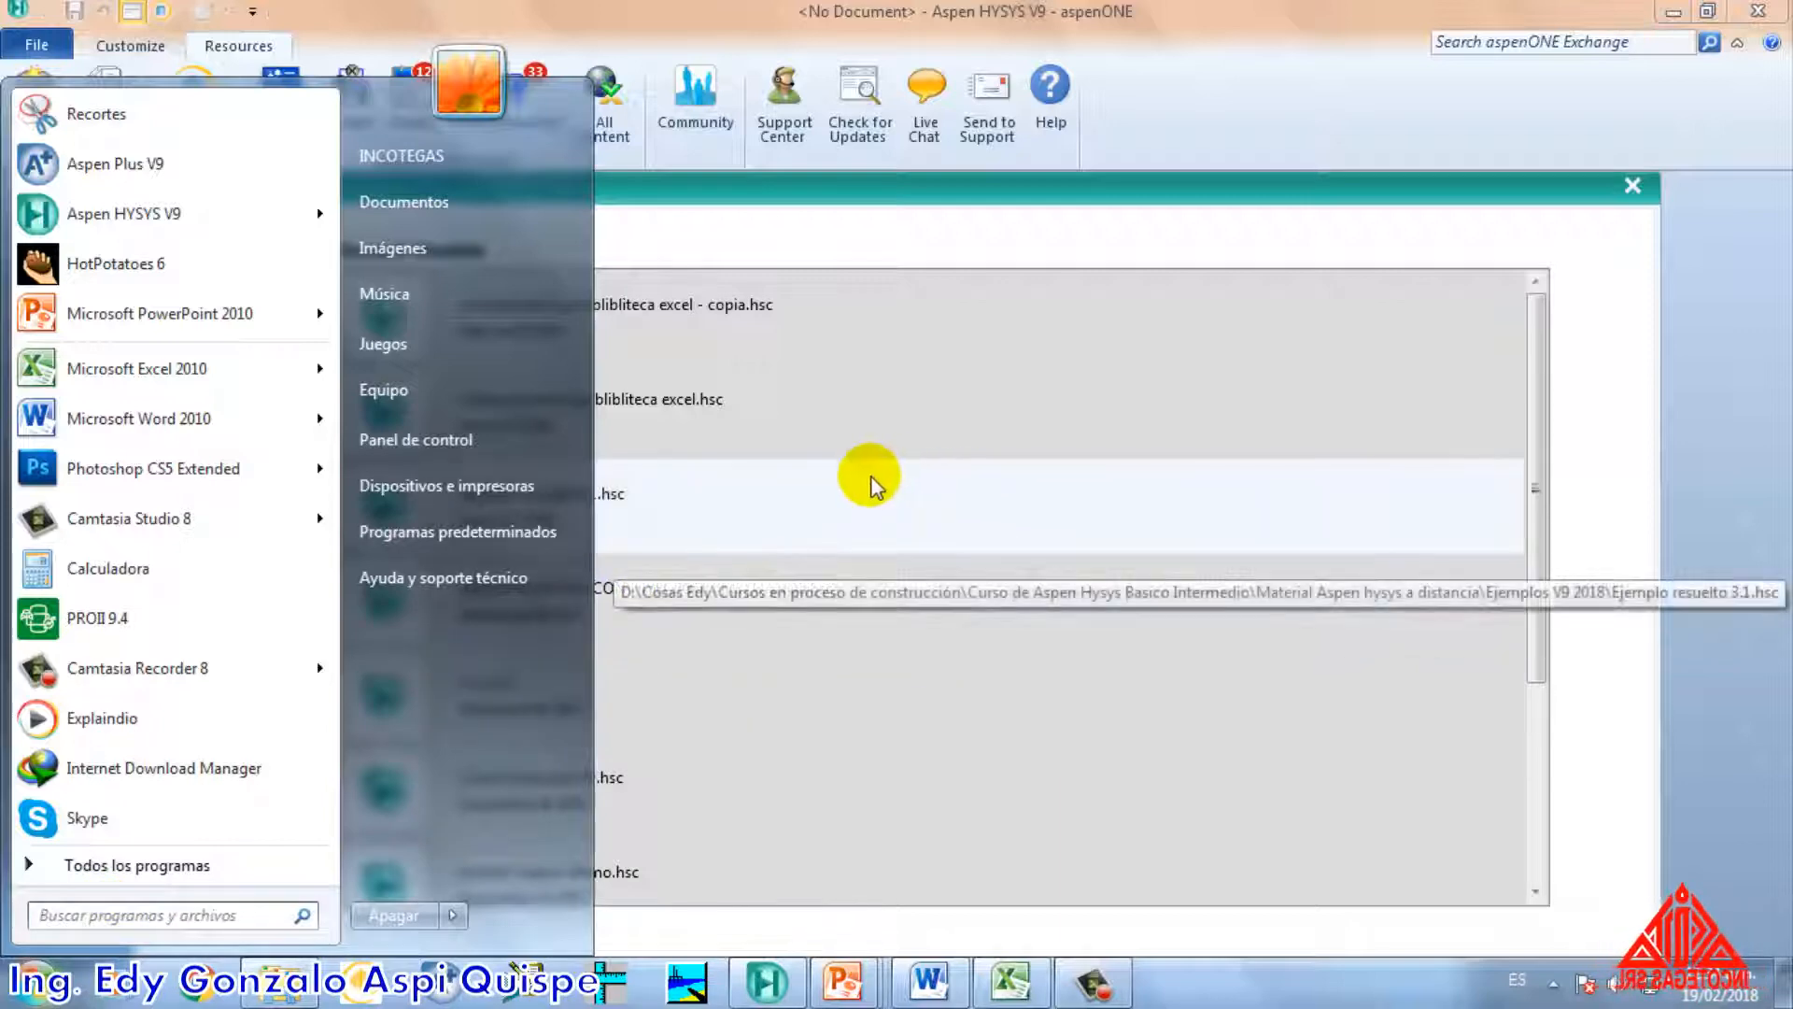
Review the proposed example 3.3 statement on the slide, return to Aspen HYSYS and start a new case
click(1695, 570)
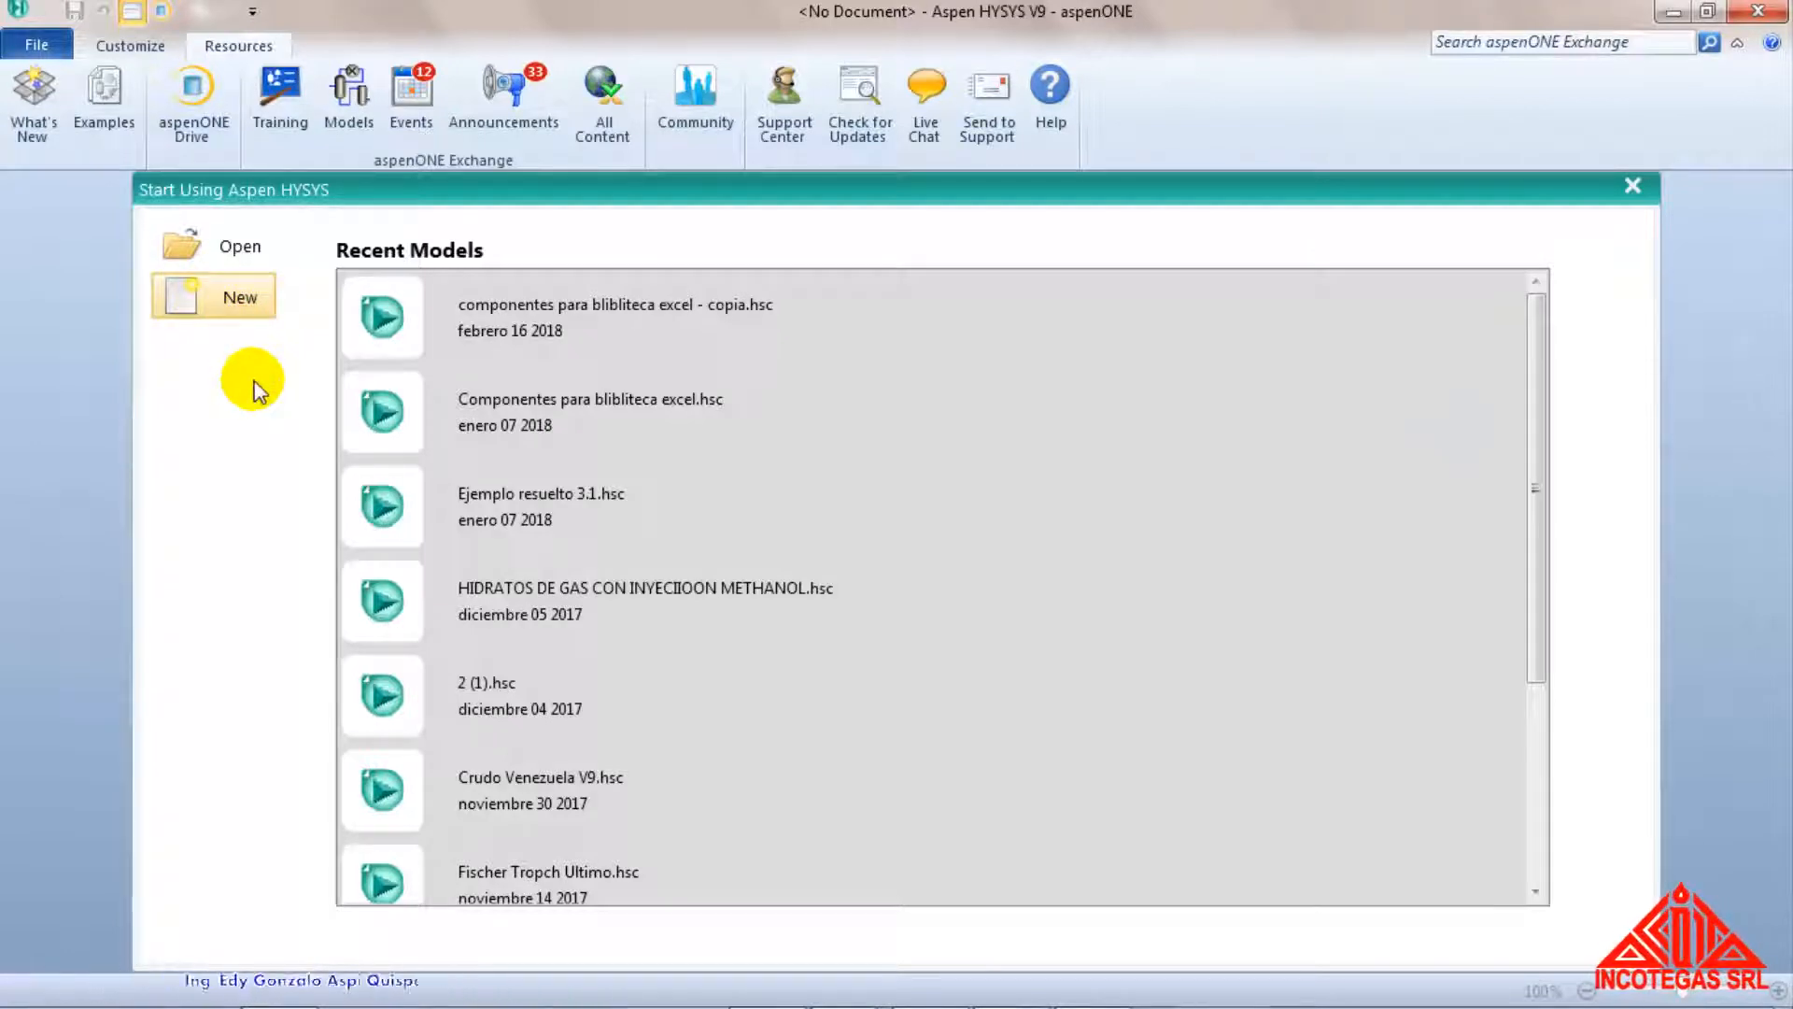
key(alt+Tab)
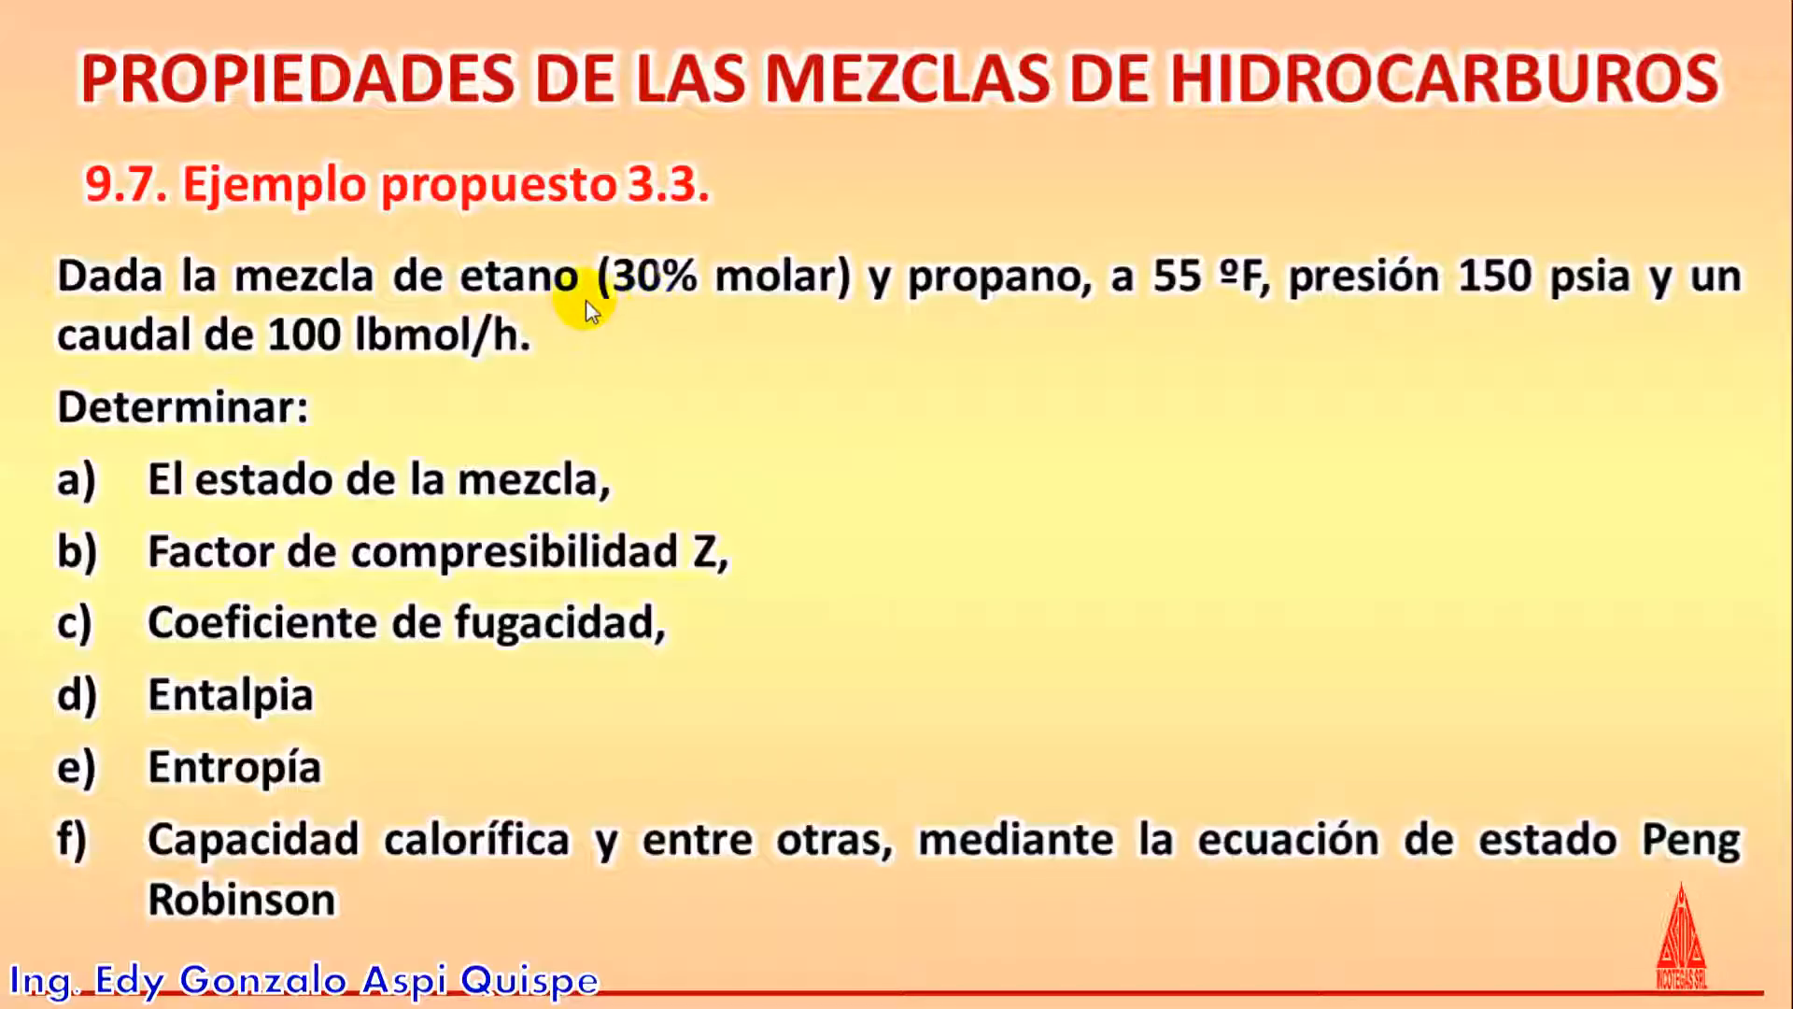
key(alt+Tab)
key(alt+Tab)
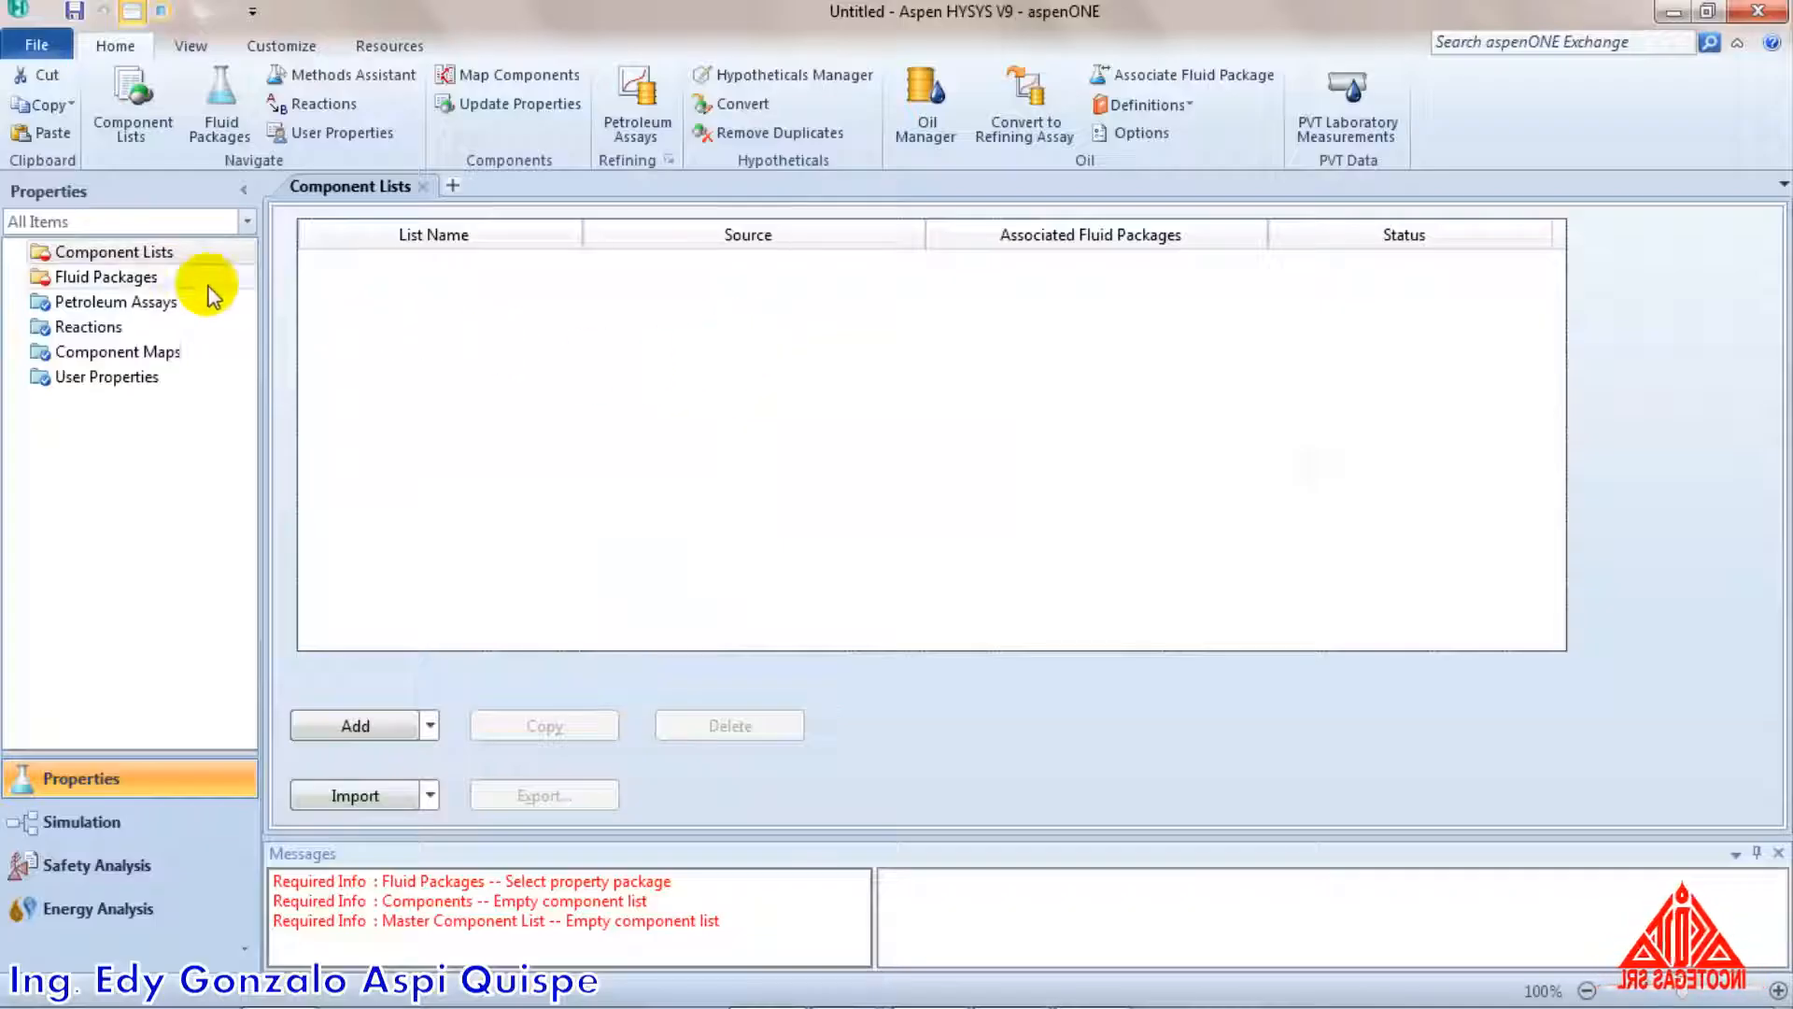
Create a component list containing the pure components Ethane and Propane
click(151, 252)
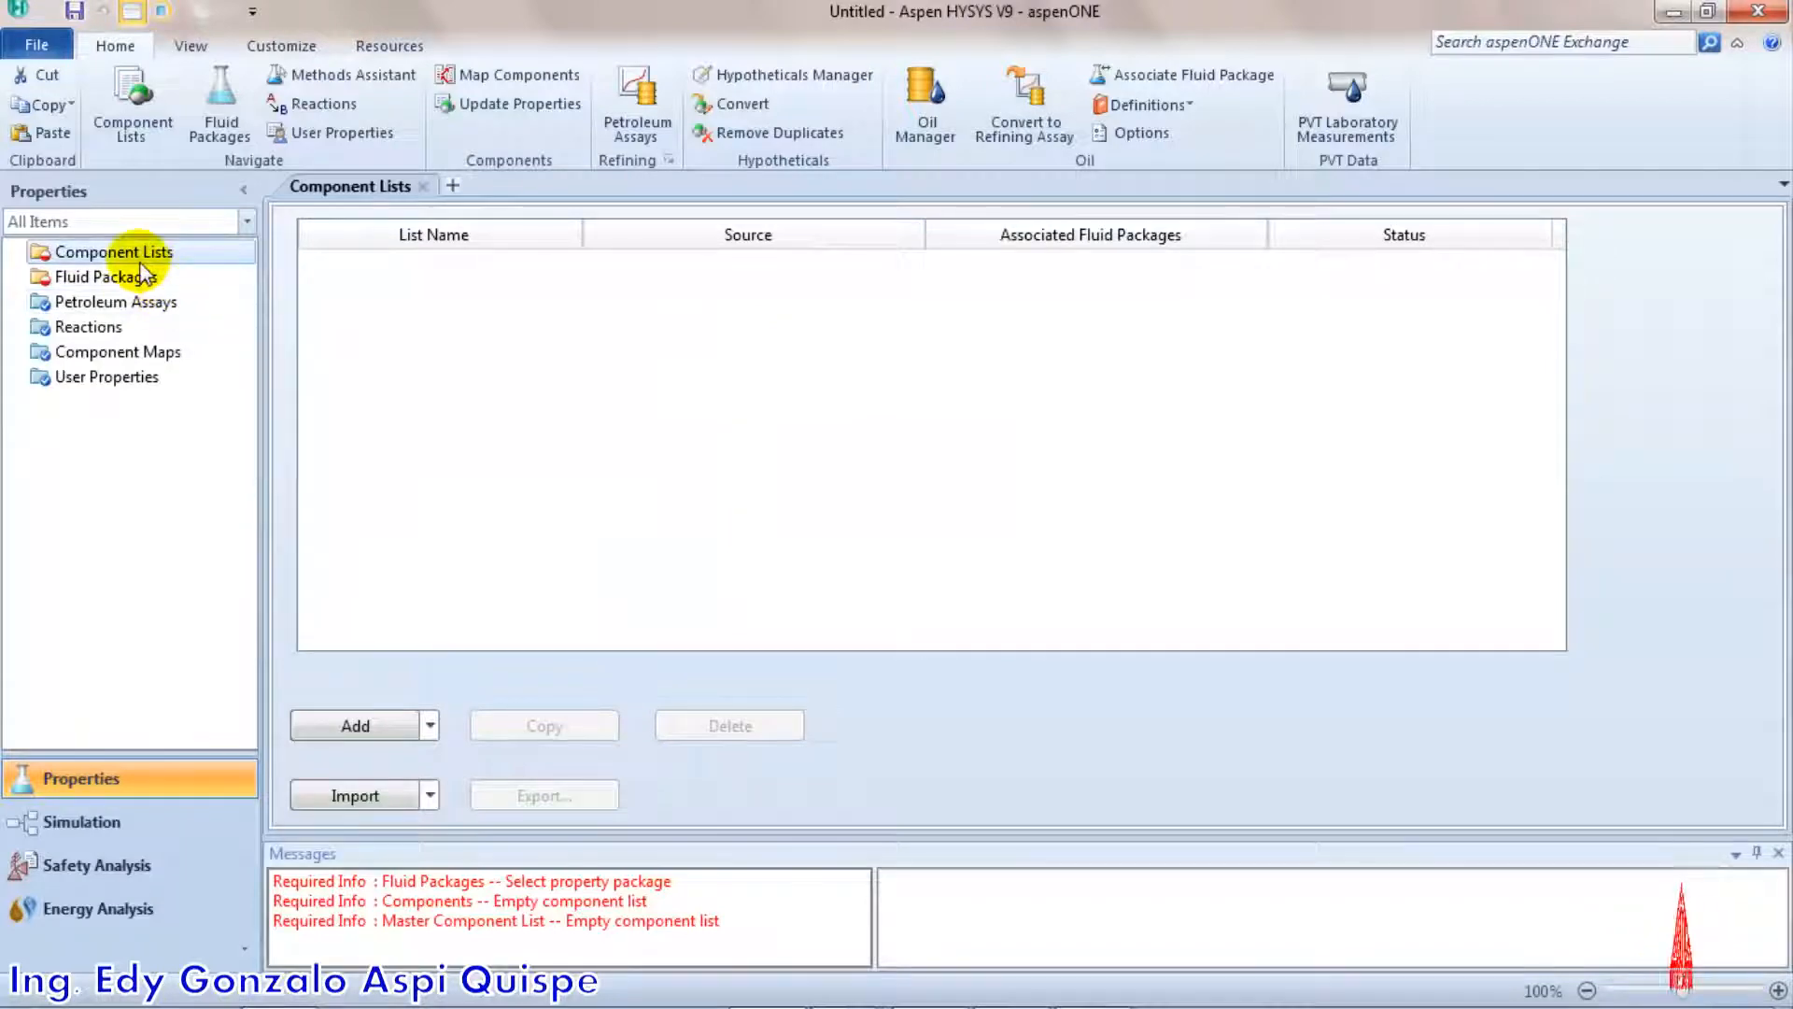
click(353, 725)
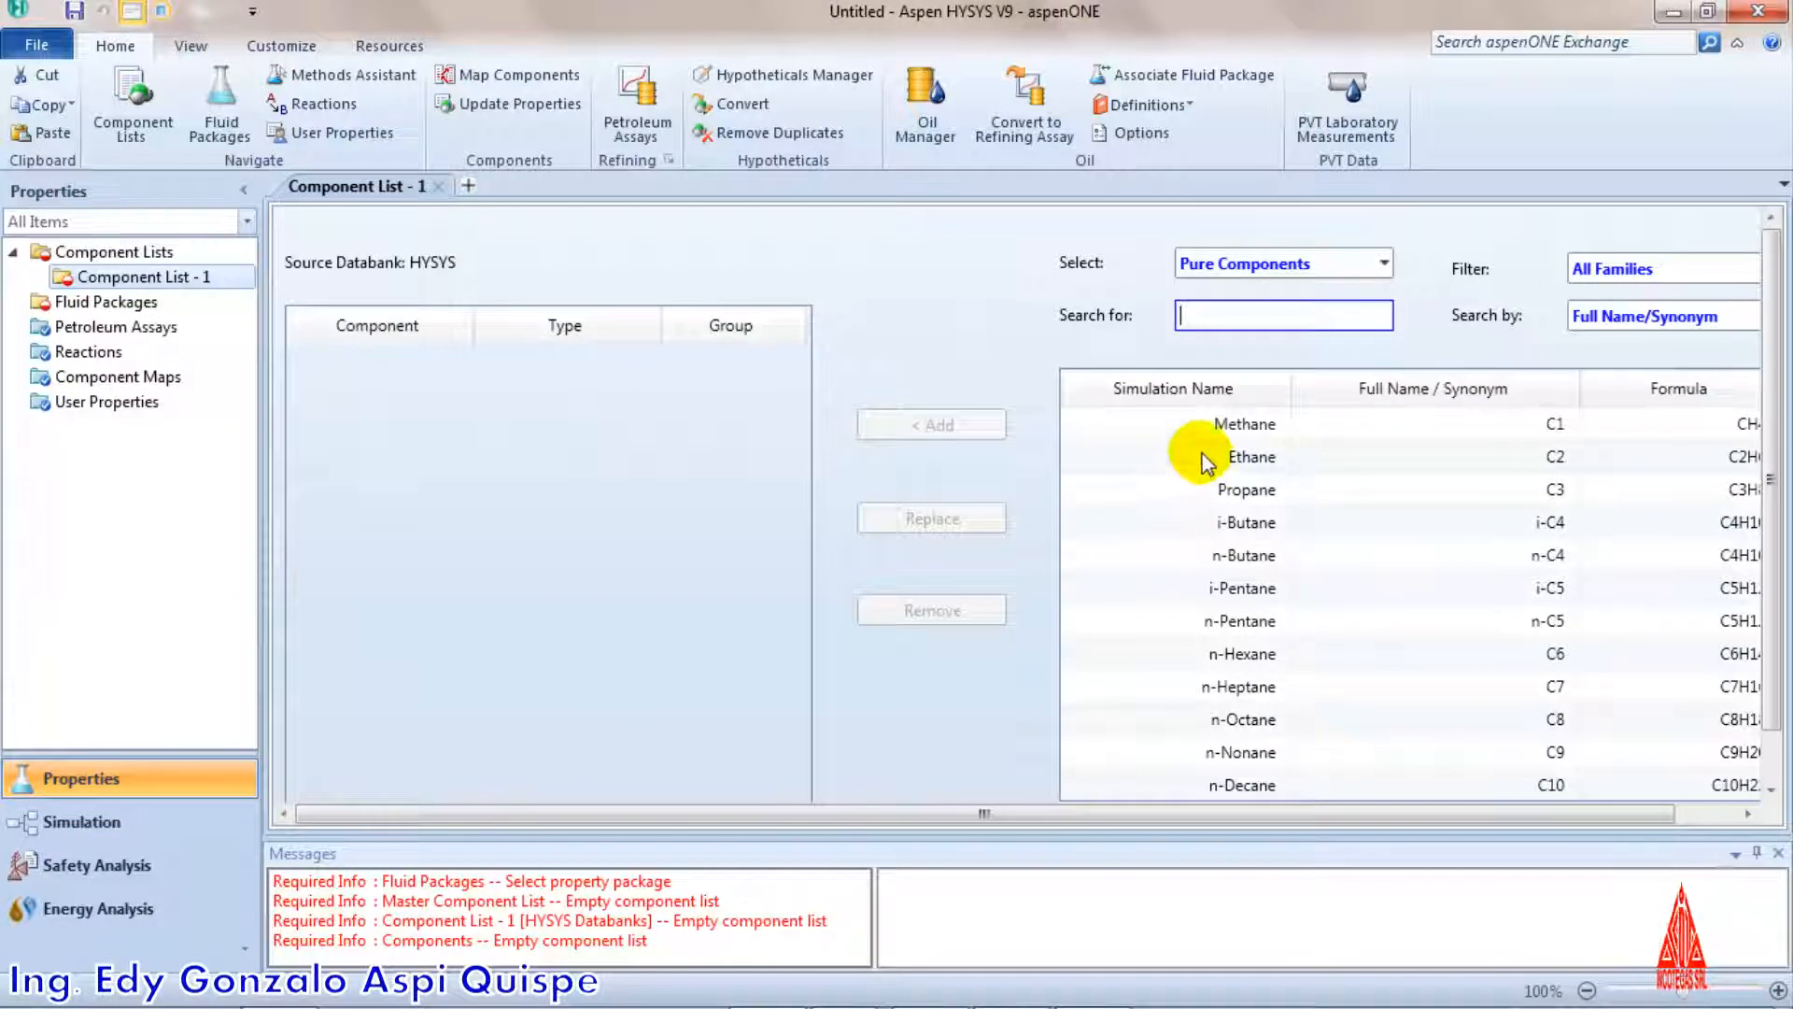
click(1200, 453)
shift+click(1214, 489)
click(920, 425)
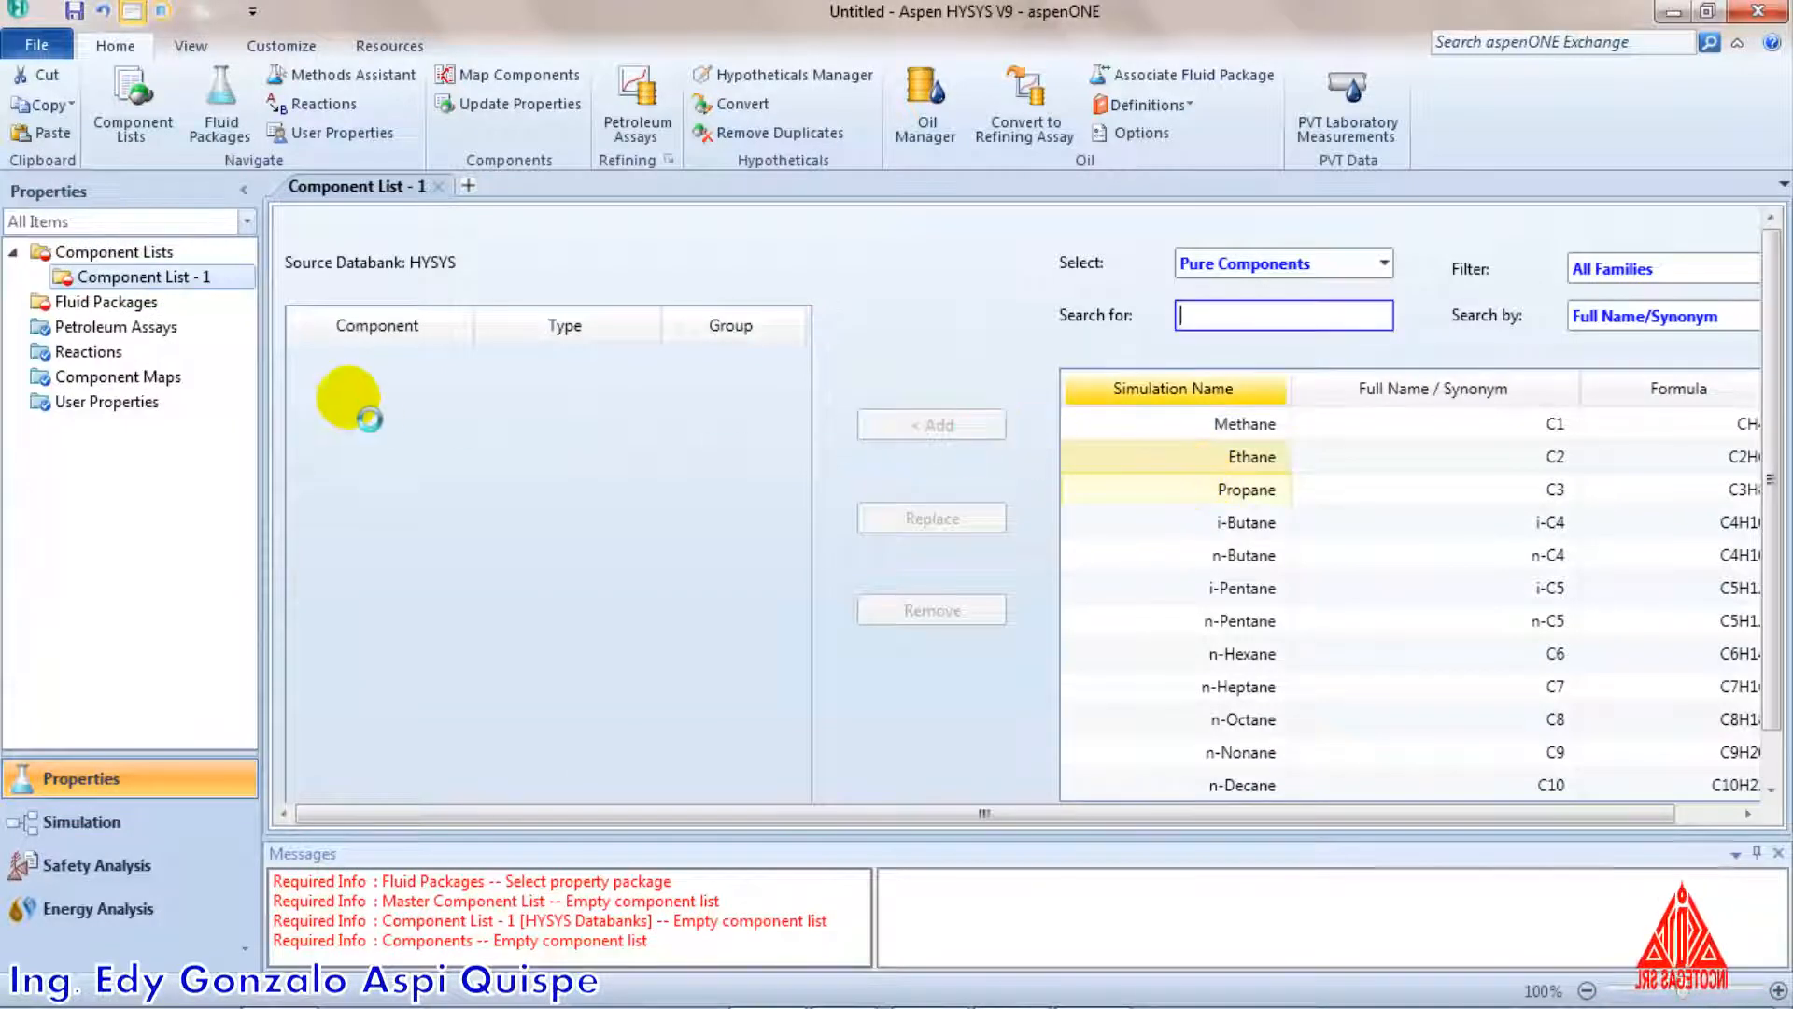
Add a fluid package that uses the Peng-Robinson property package
click(128, 304)
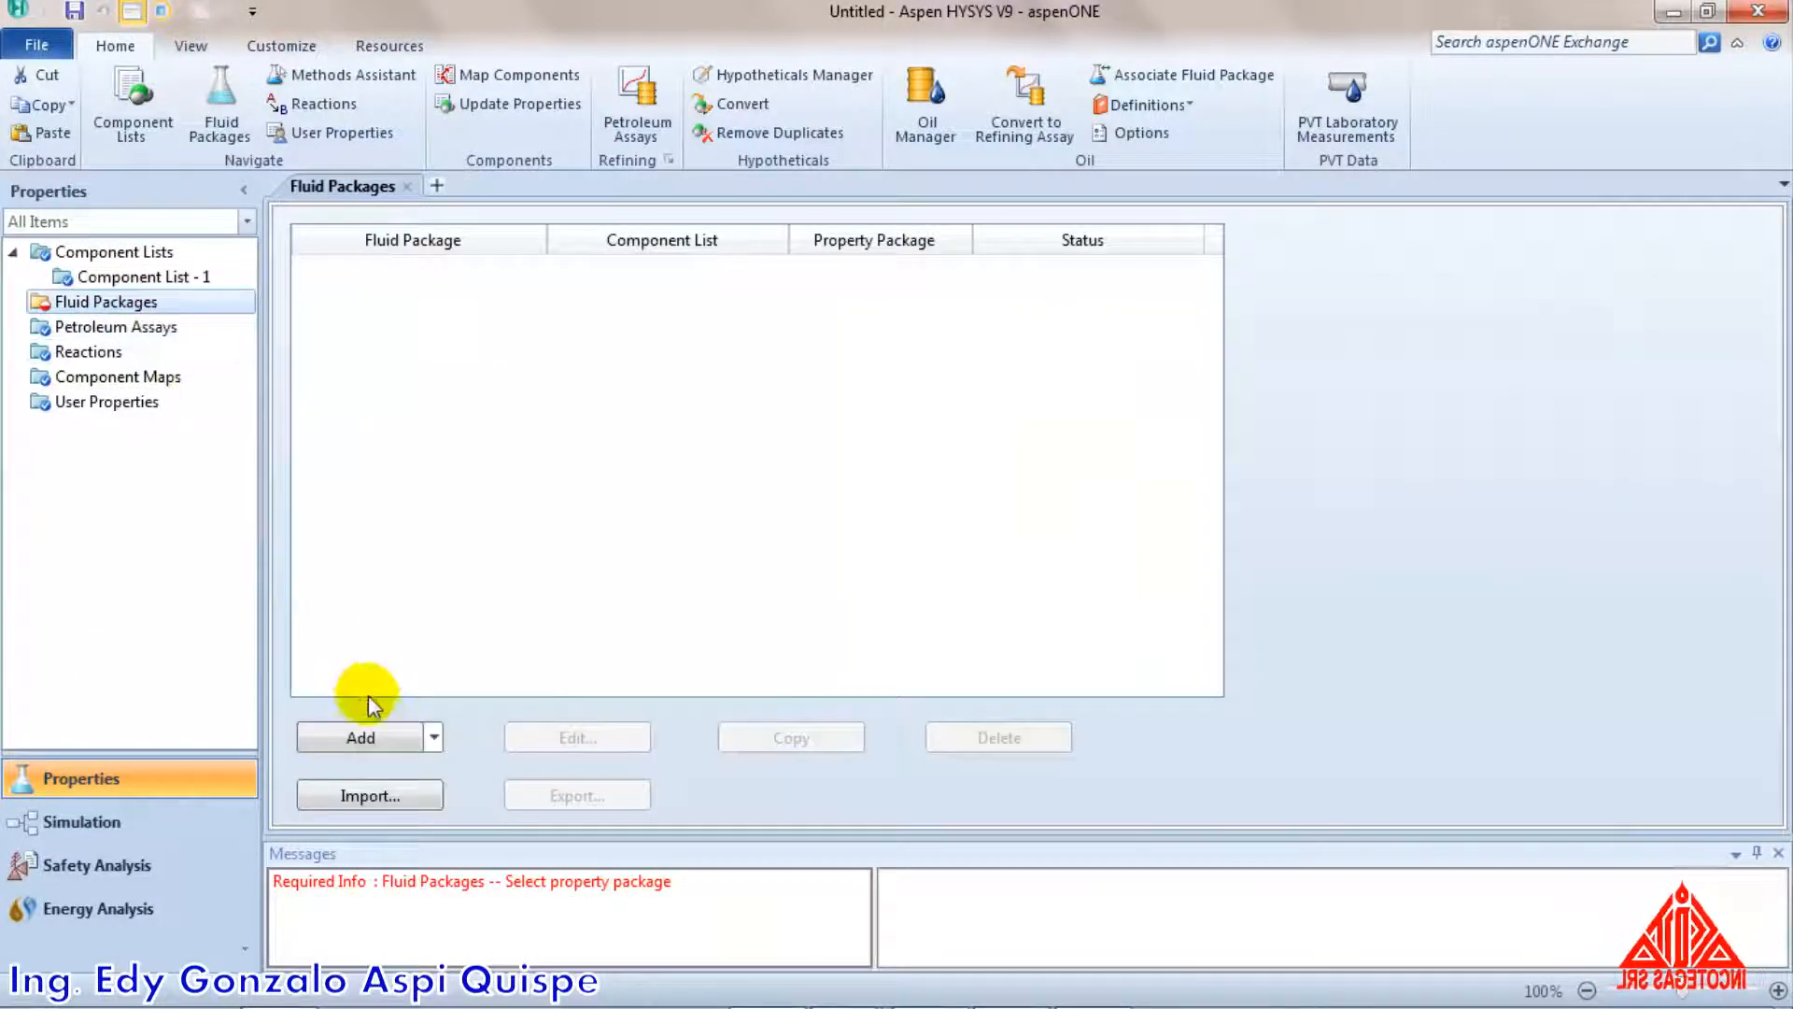
click(386, 739)
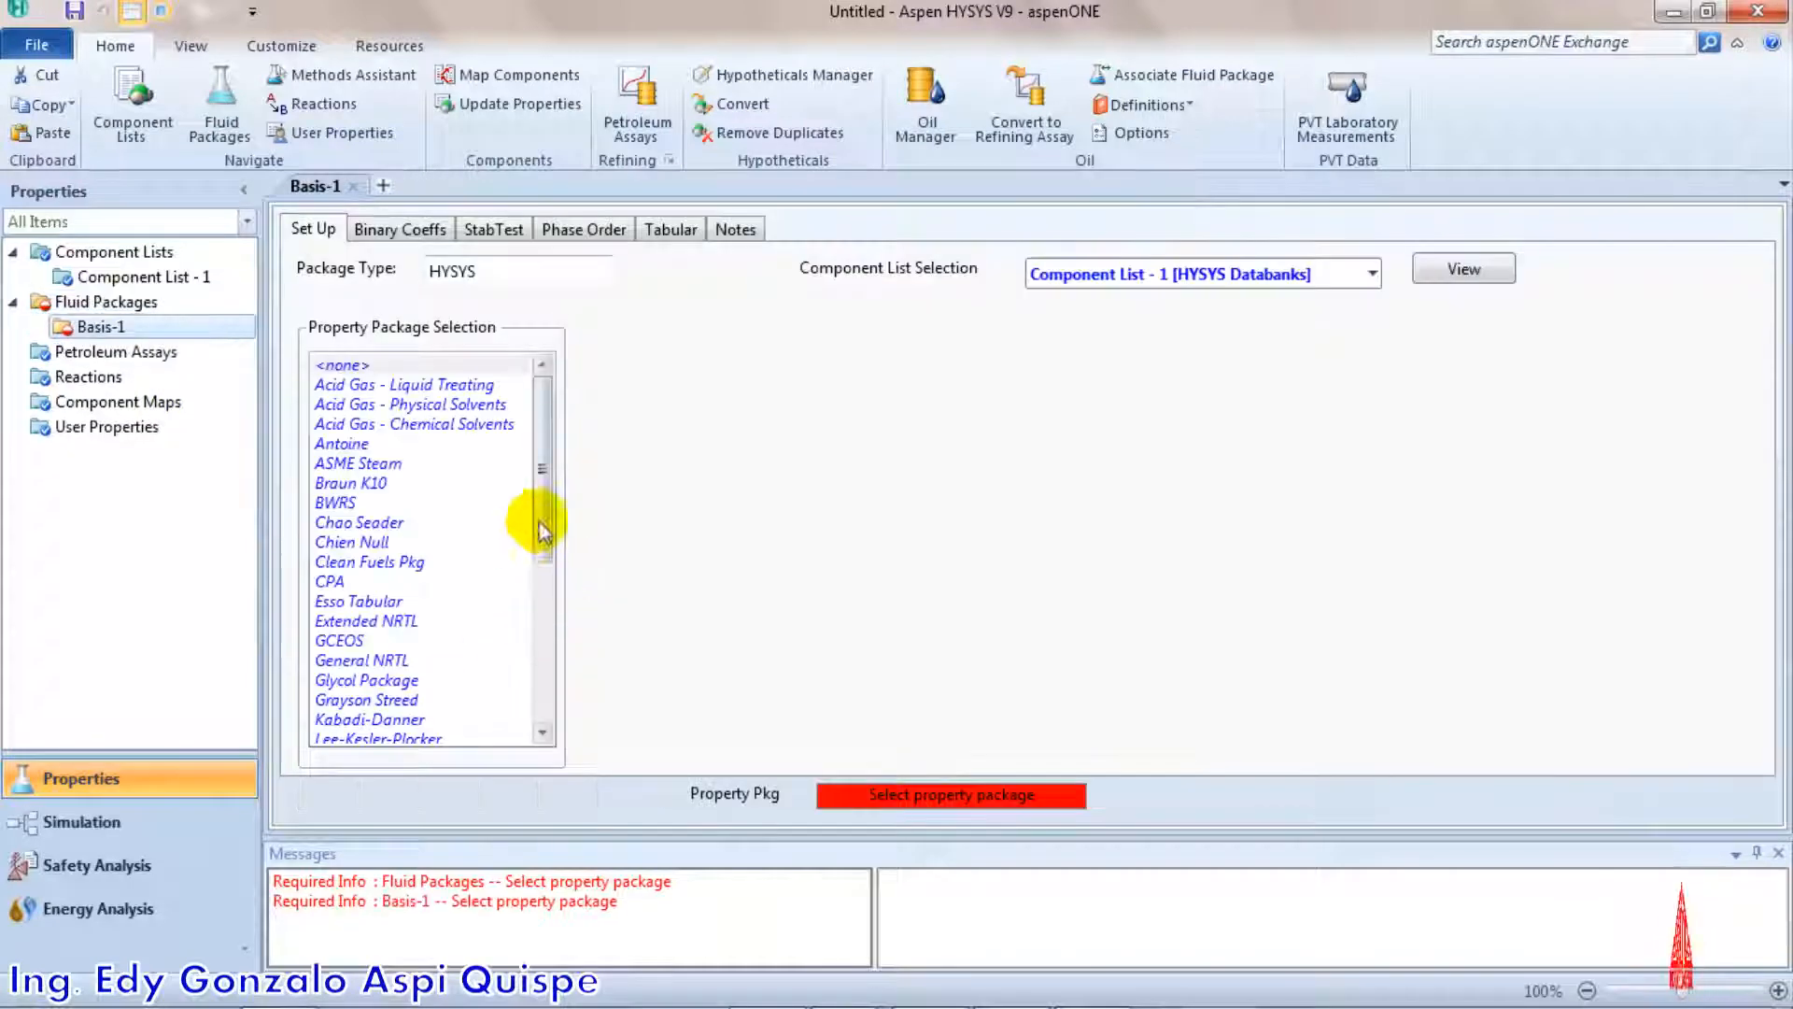
scroll(537, 505, down, 2)
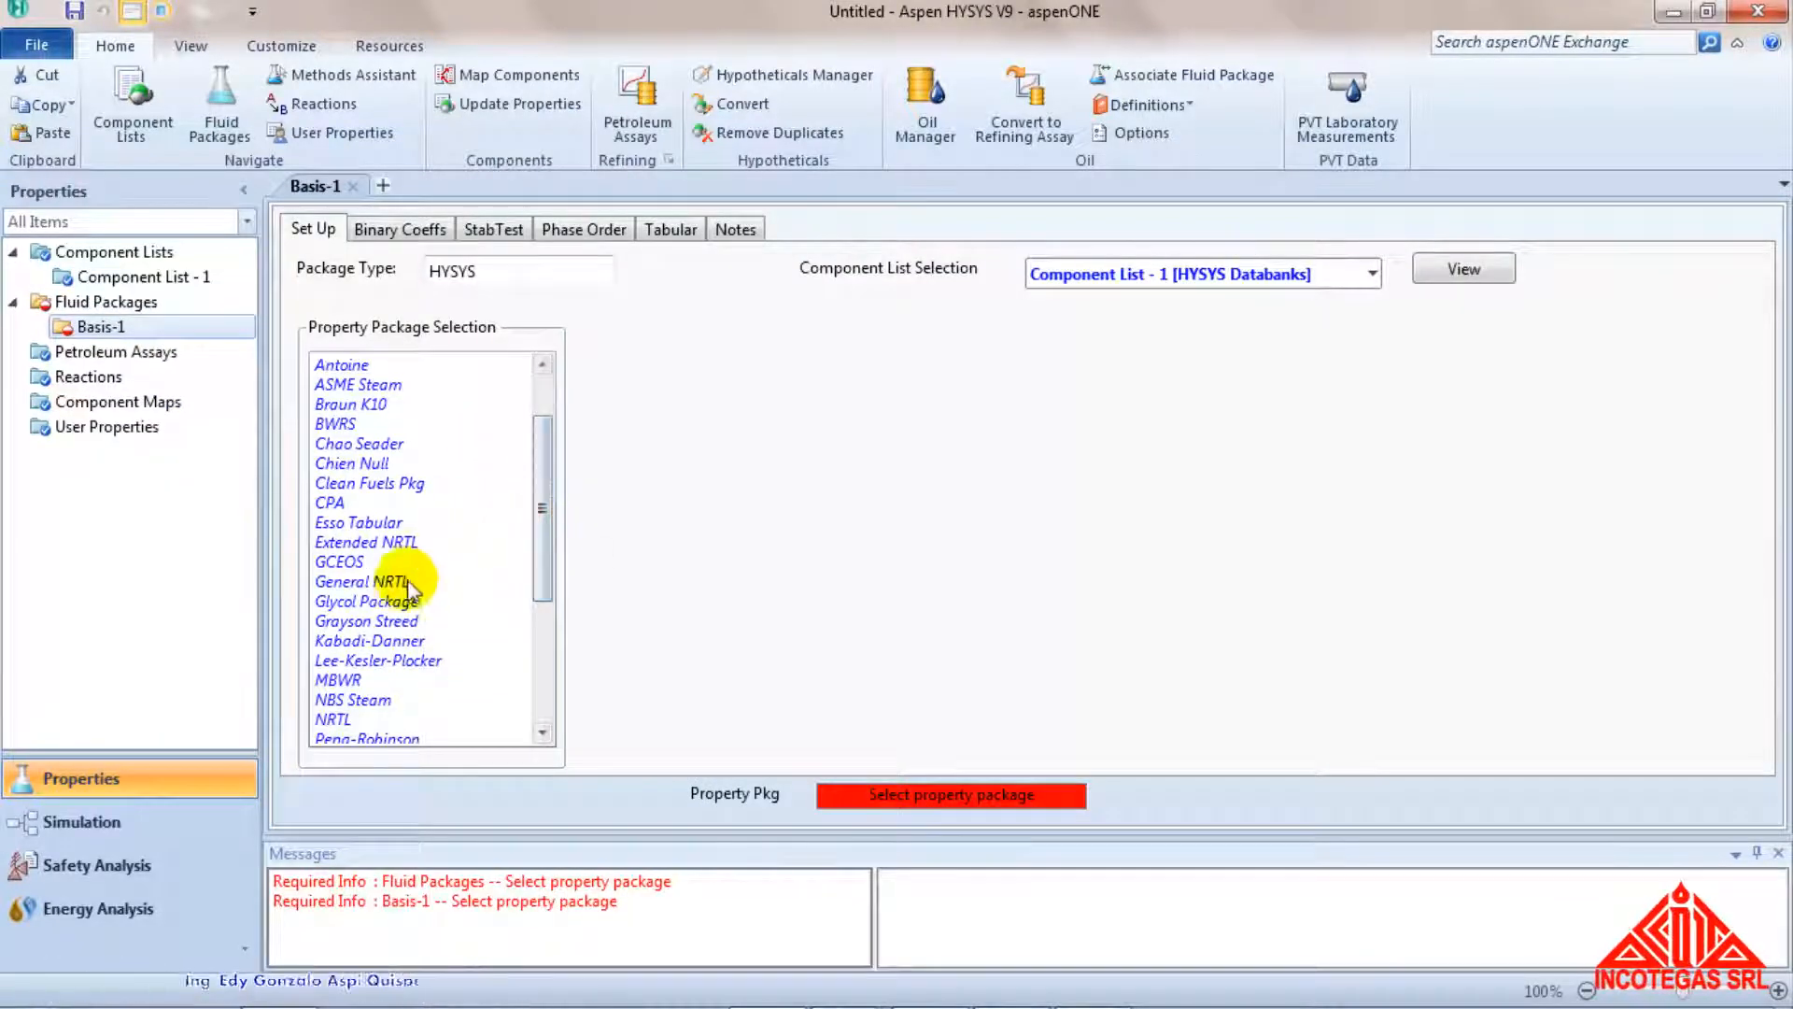
click(397, 735)
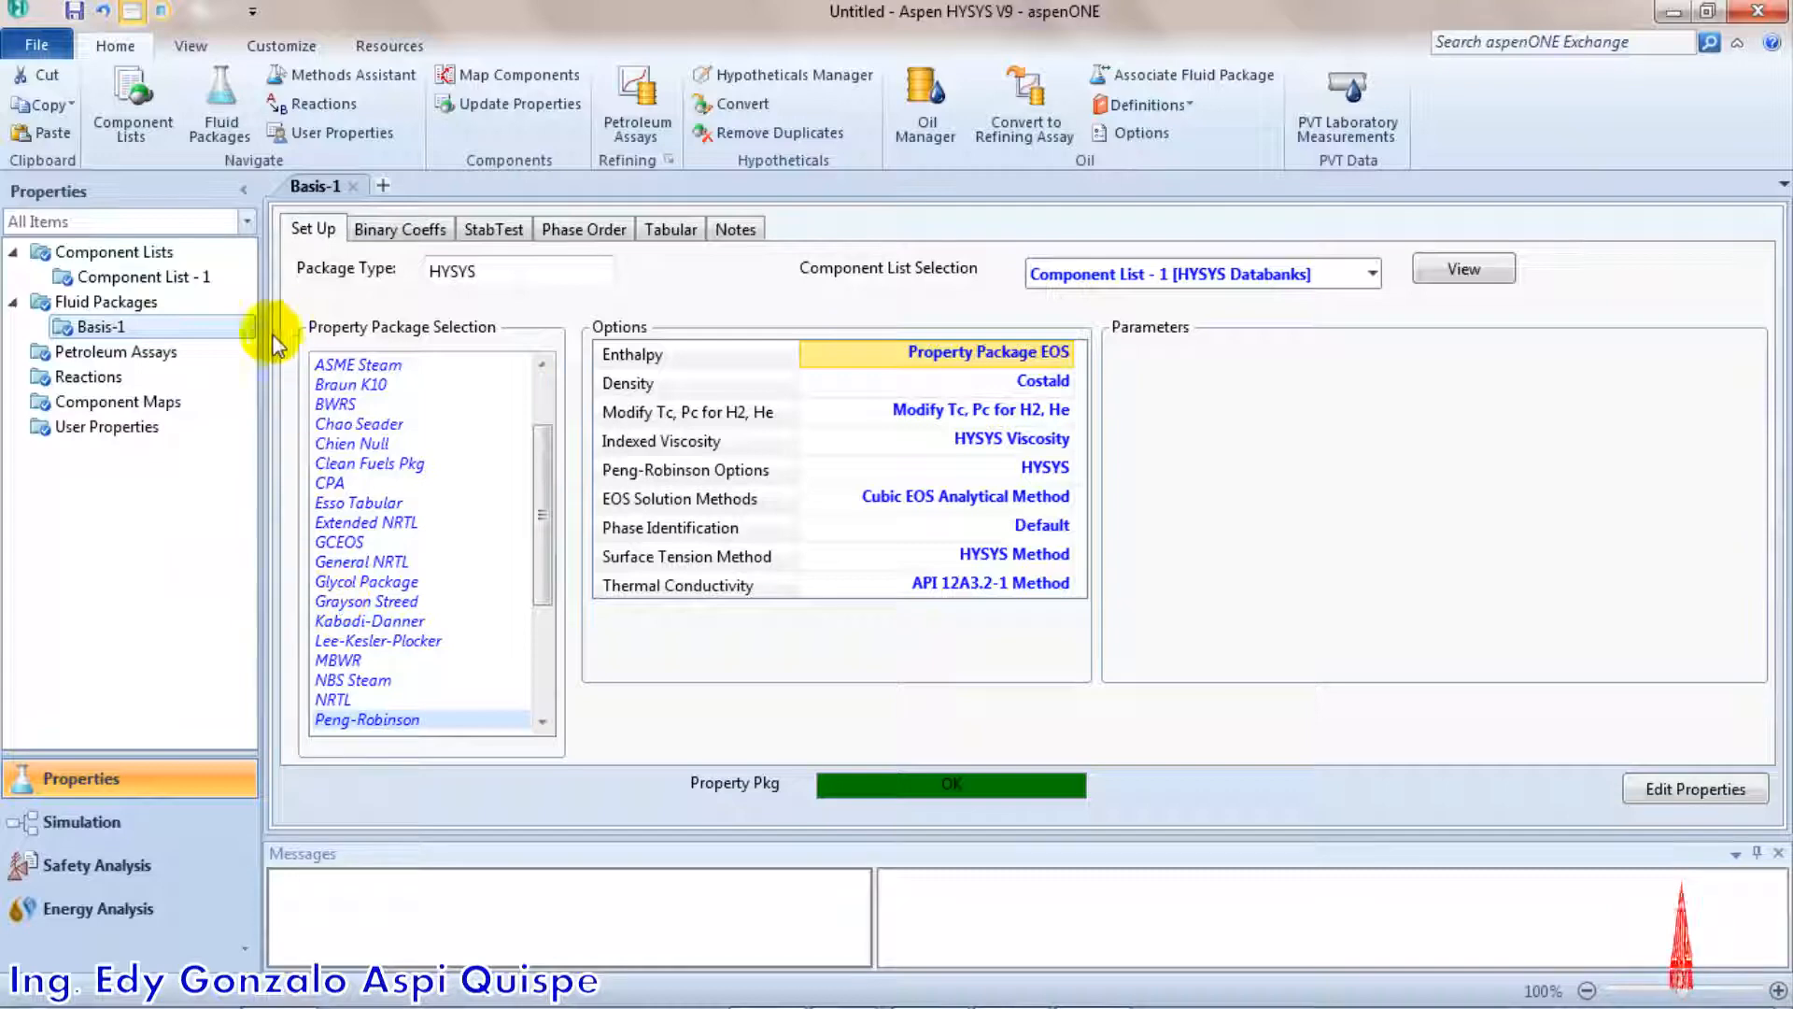
Enter the simulation environment and free flowsheet space by docking the palette, closing the messages and collapsing the economics and energy dashboard
click(164, 834)
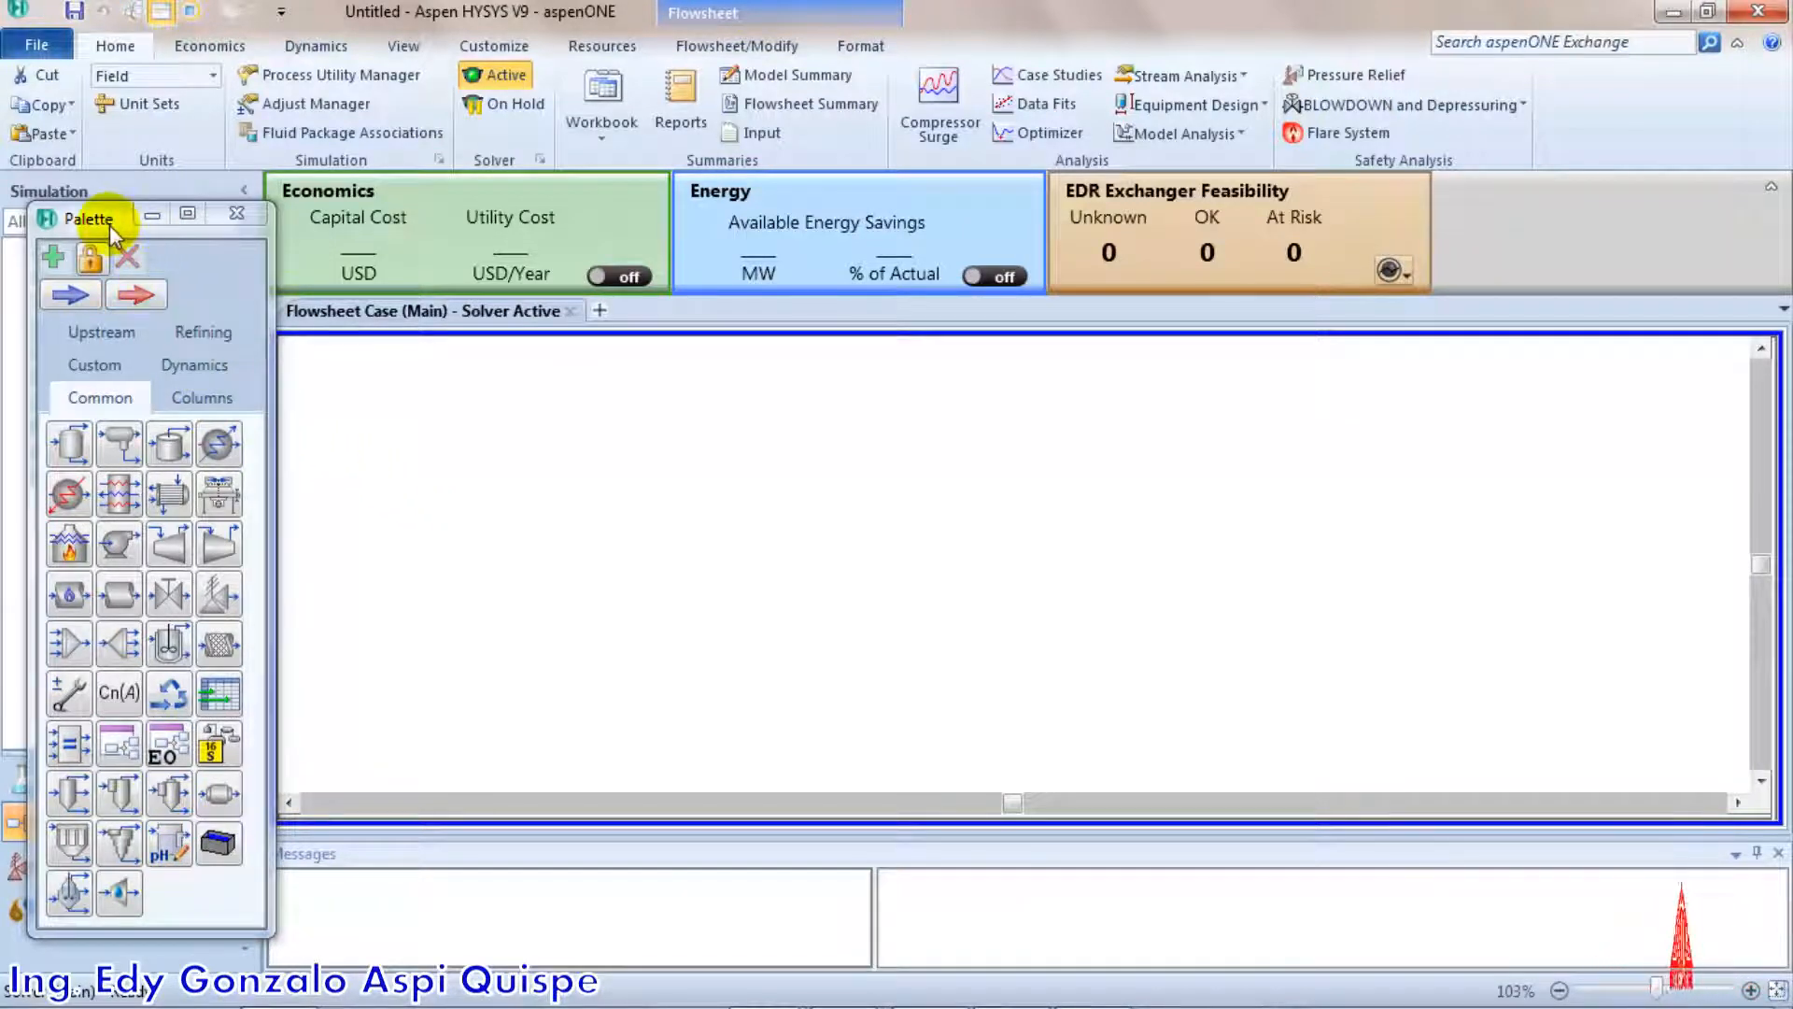
drag(109, 224, 635, 371)
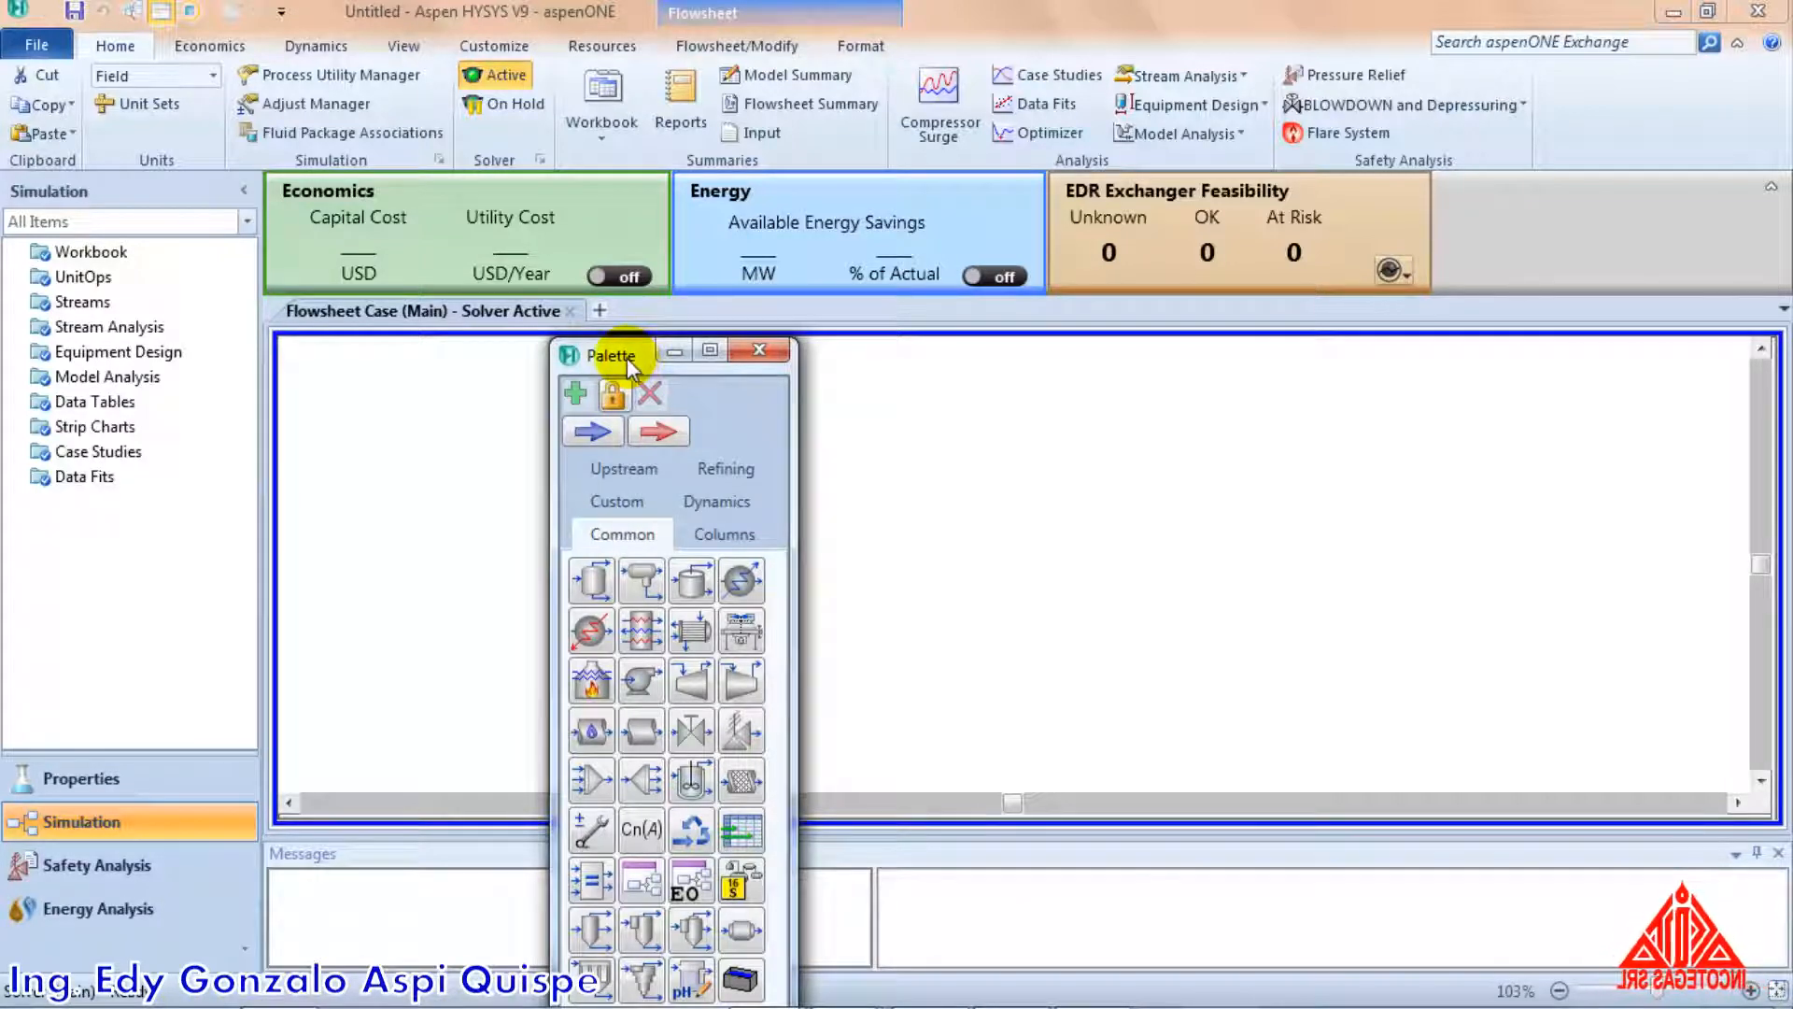
drag(627, 364, 1080, 560)
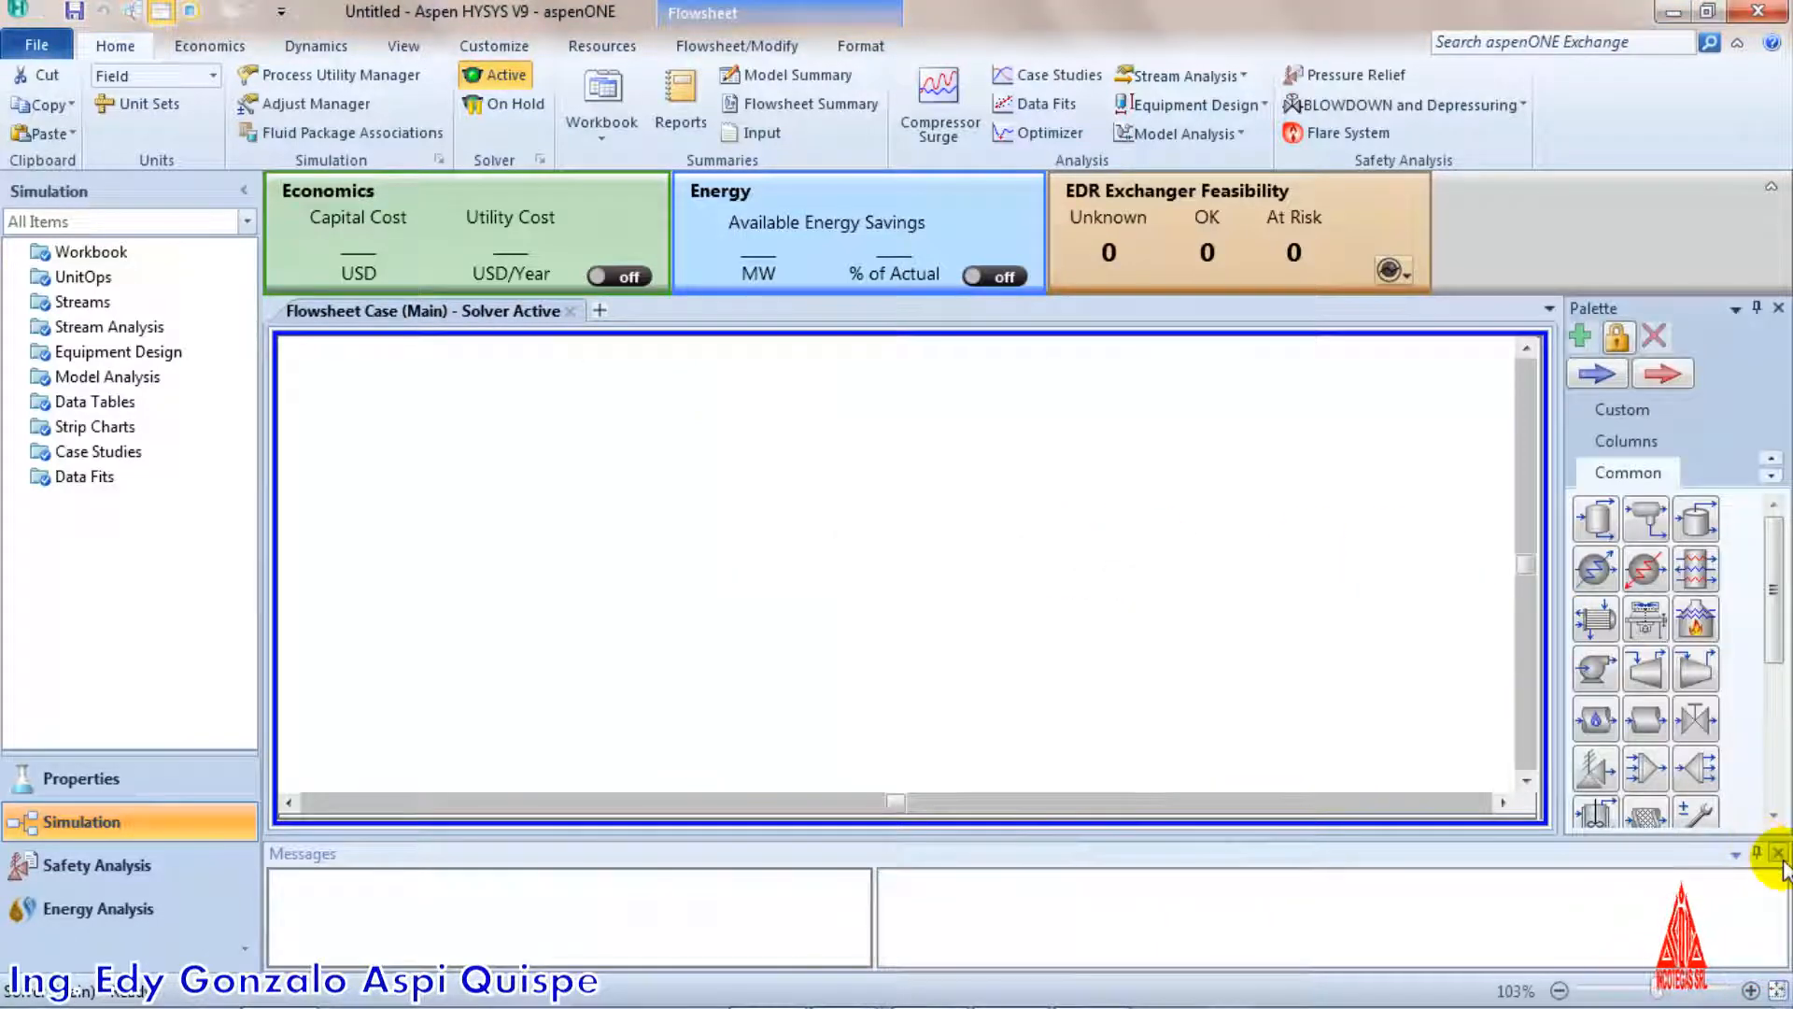
click(1778, 854)
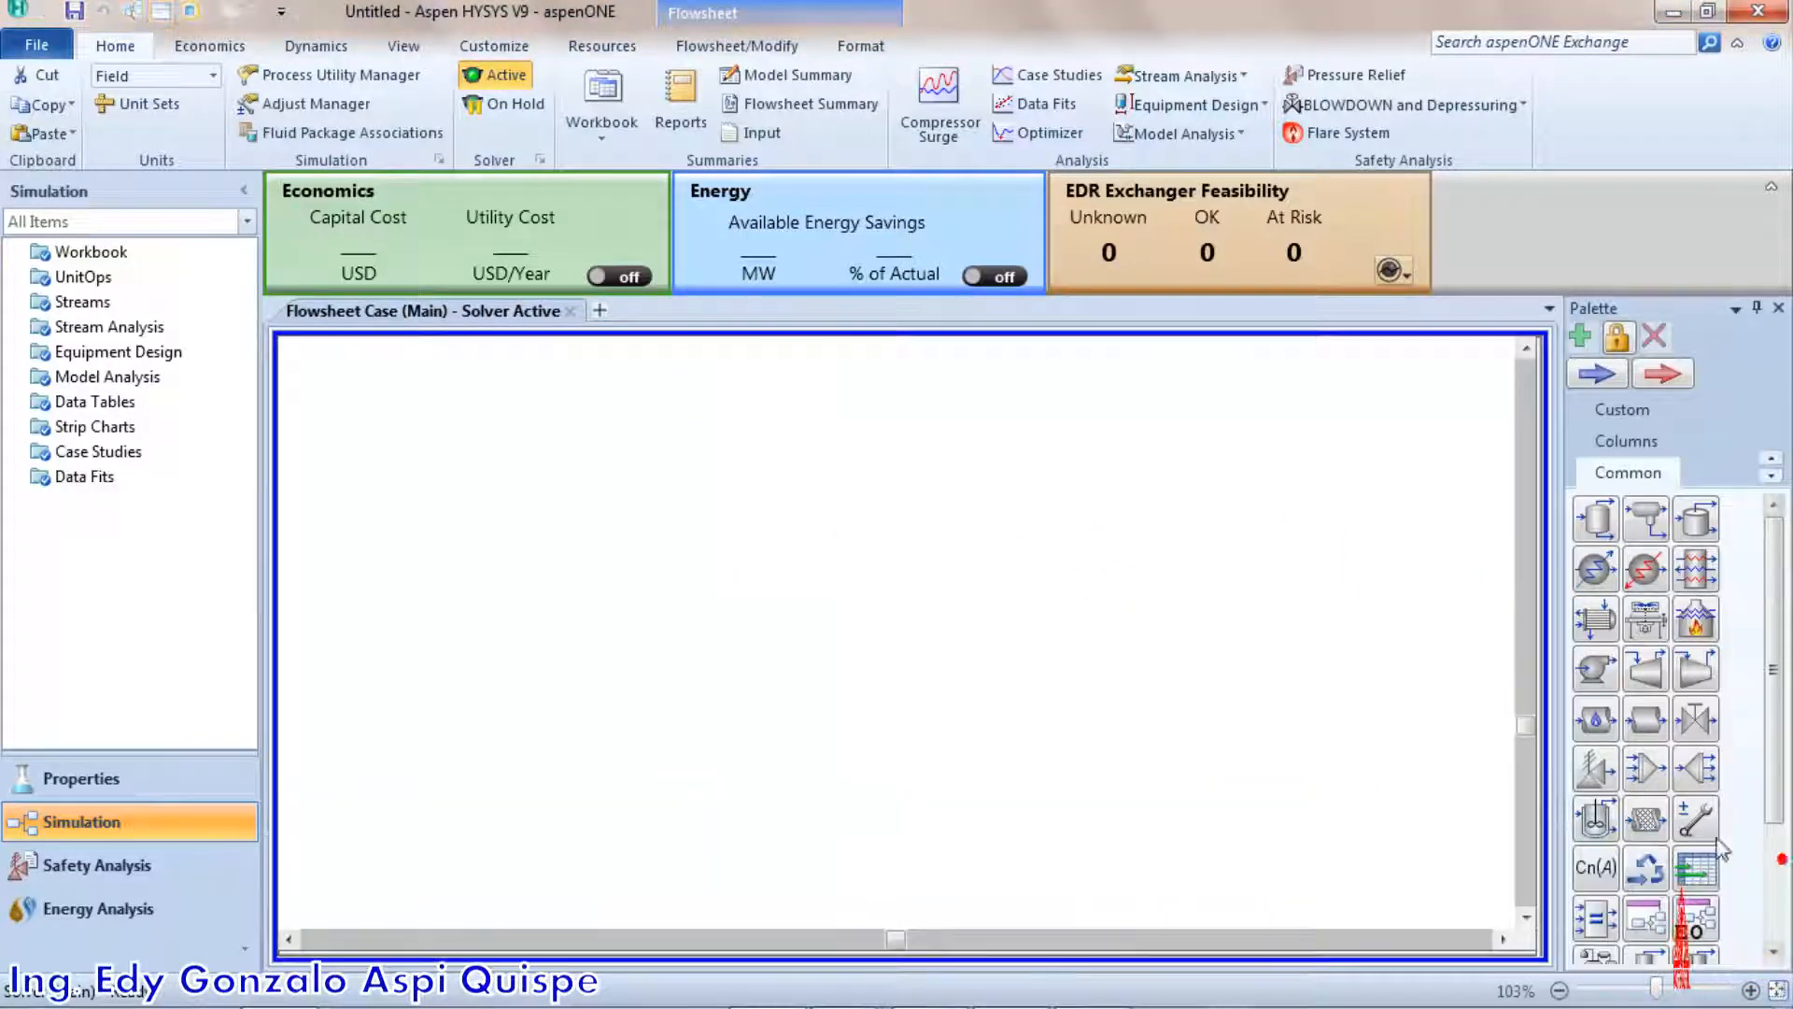
click(1774, 190)
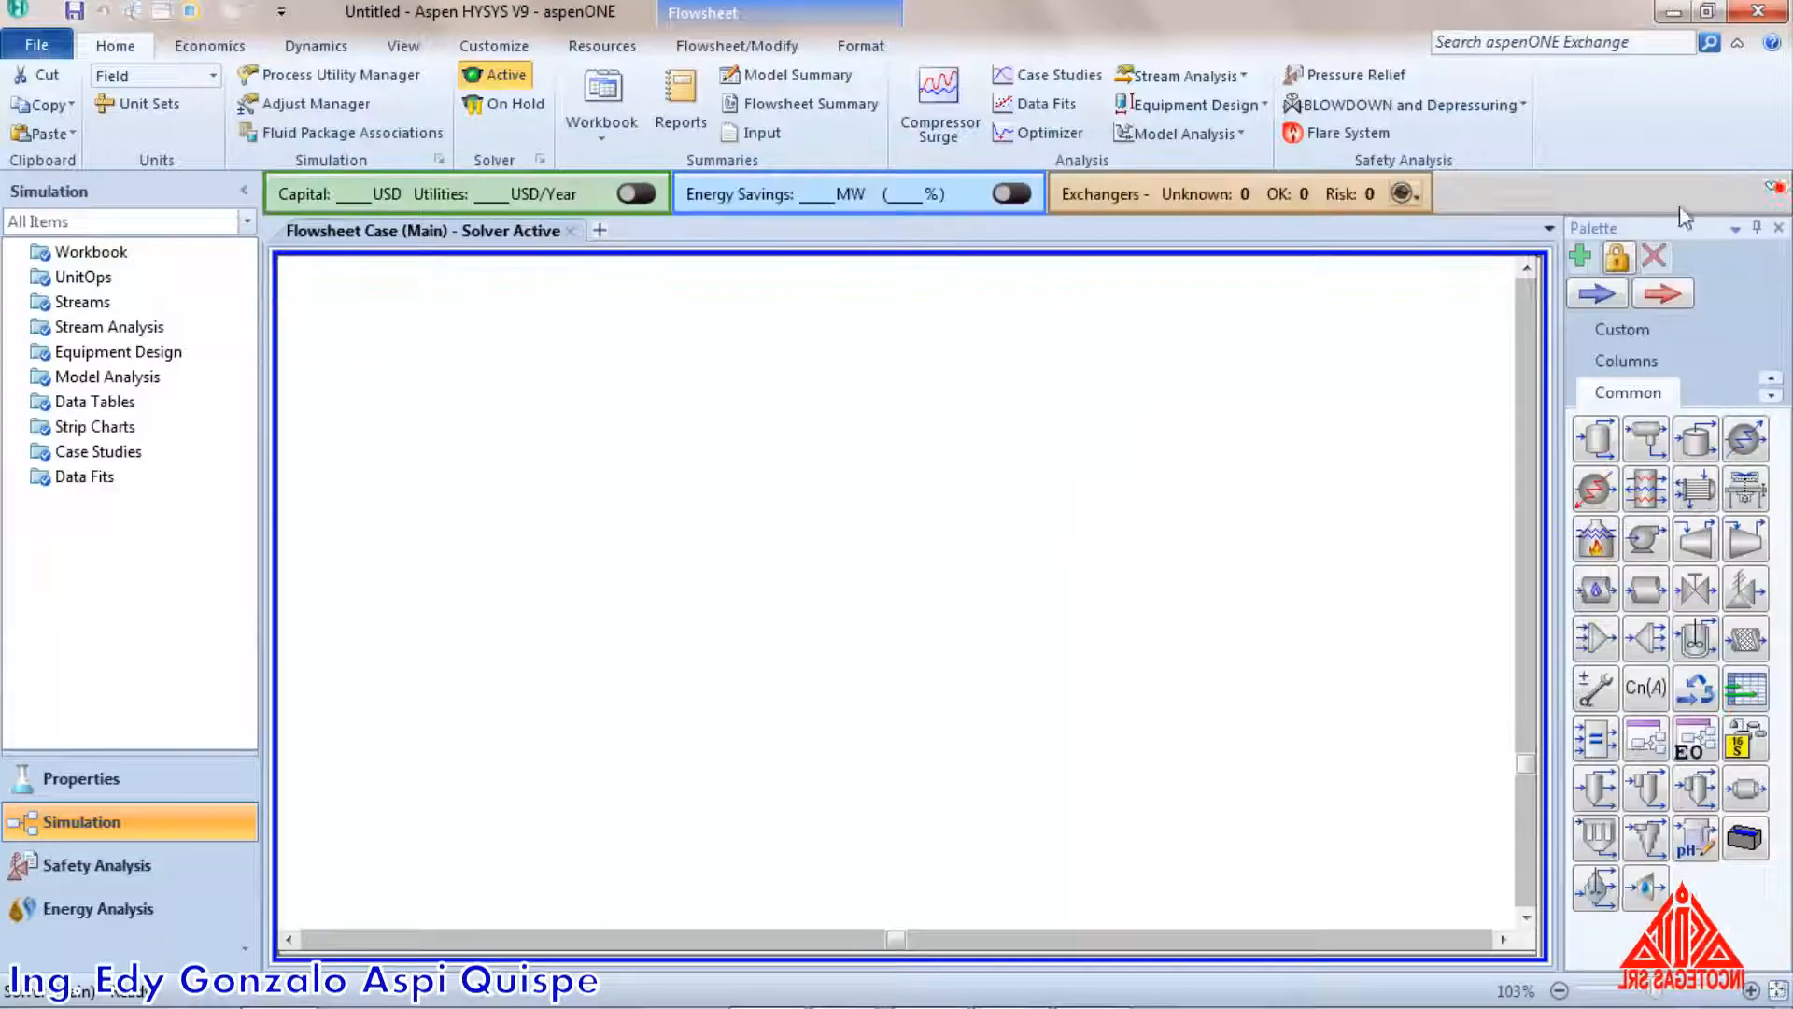
Choose Field as the unit set for the simulation
click(213, 77)
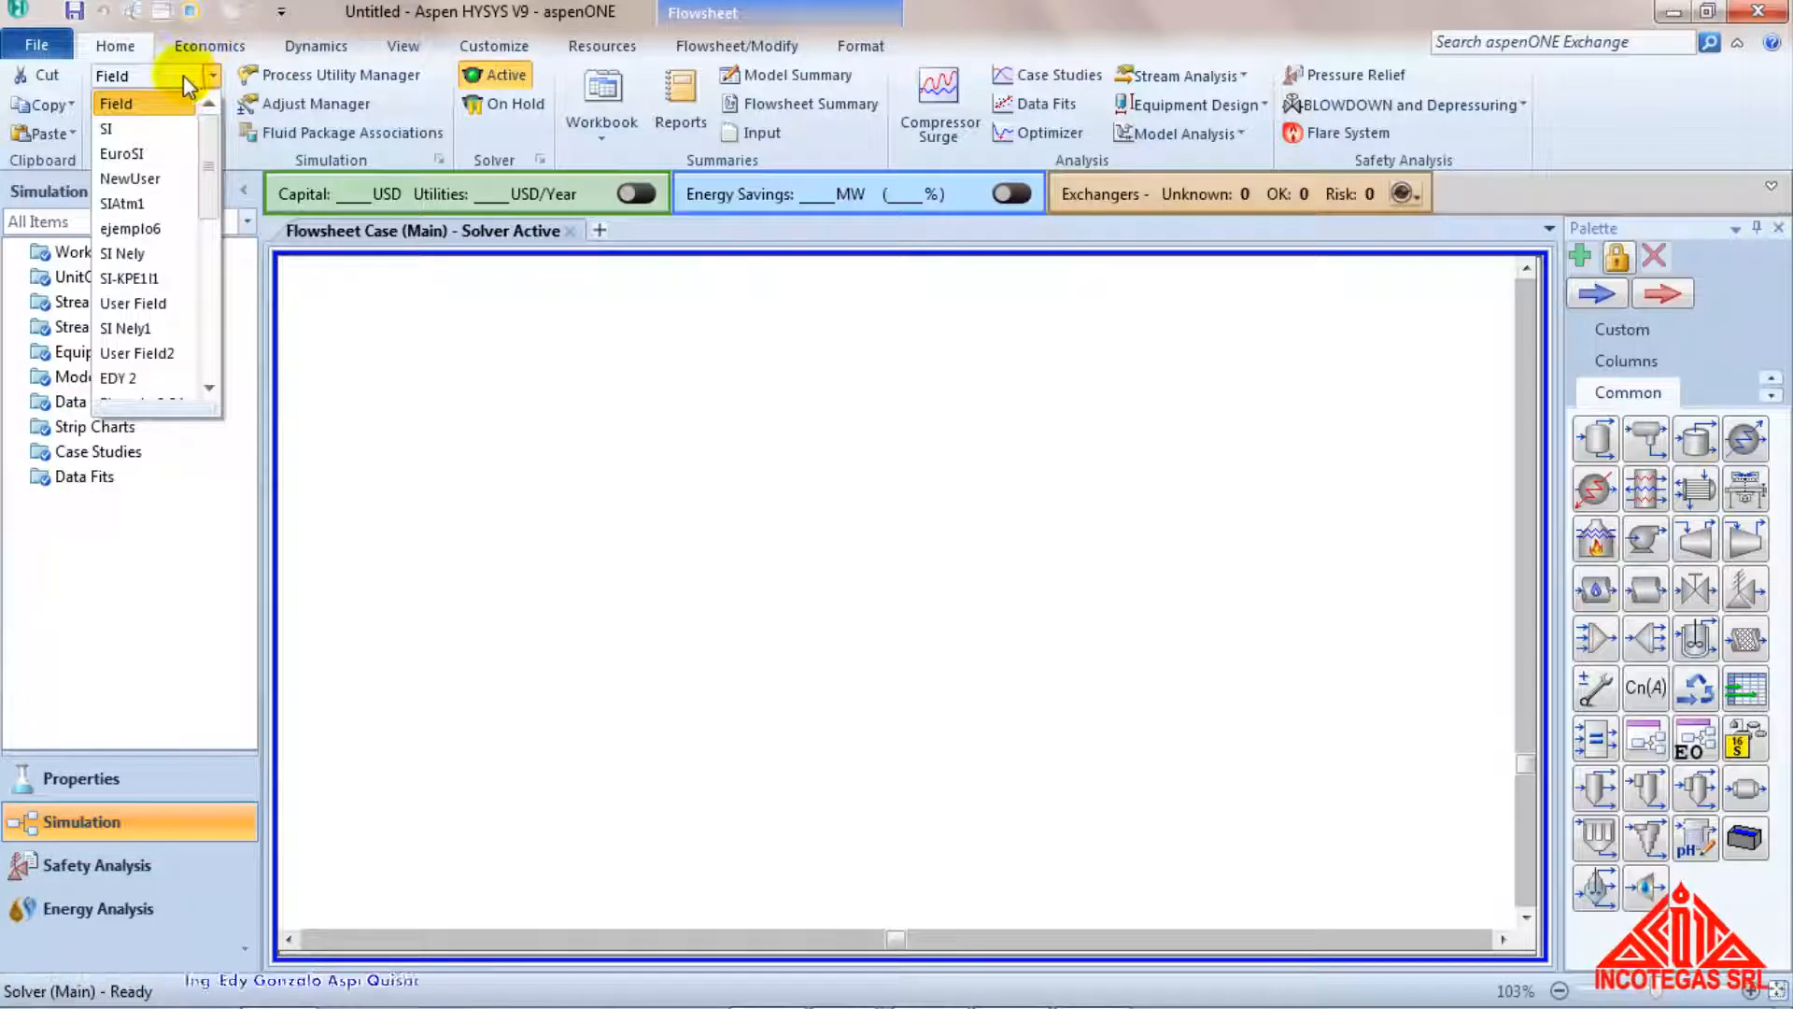
click(157, 104)
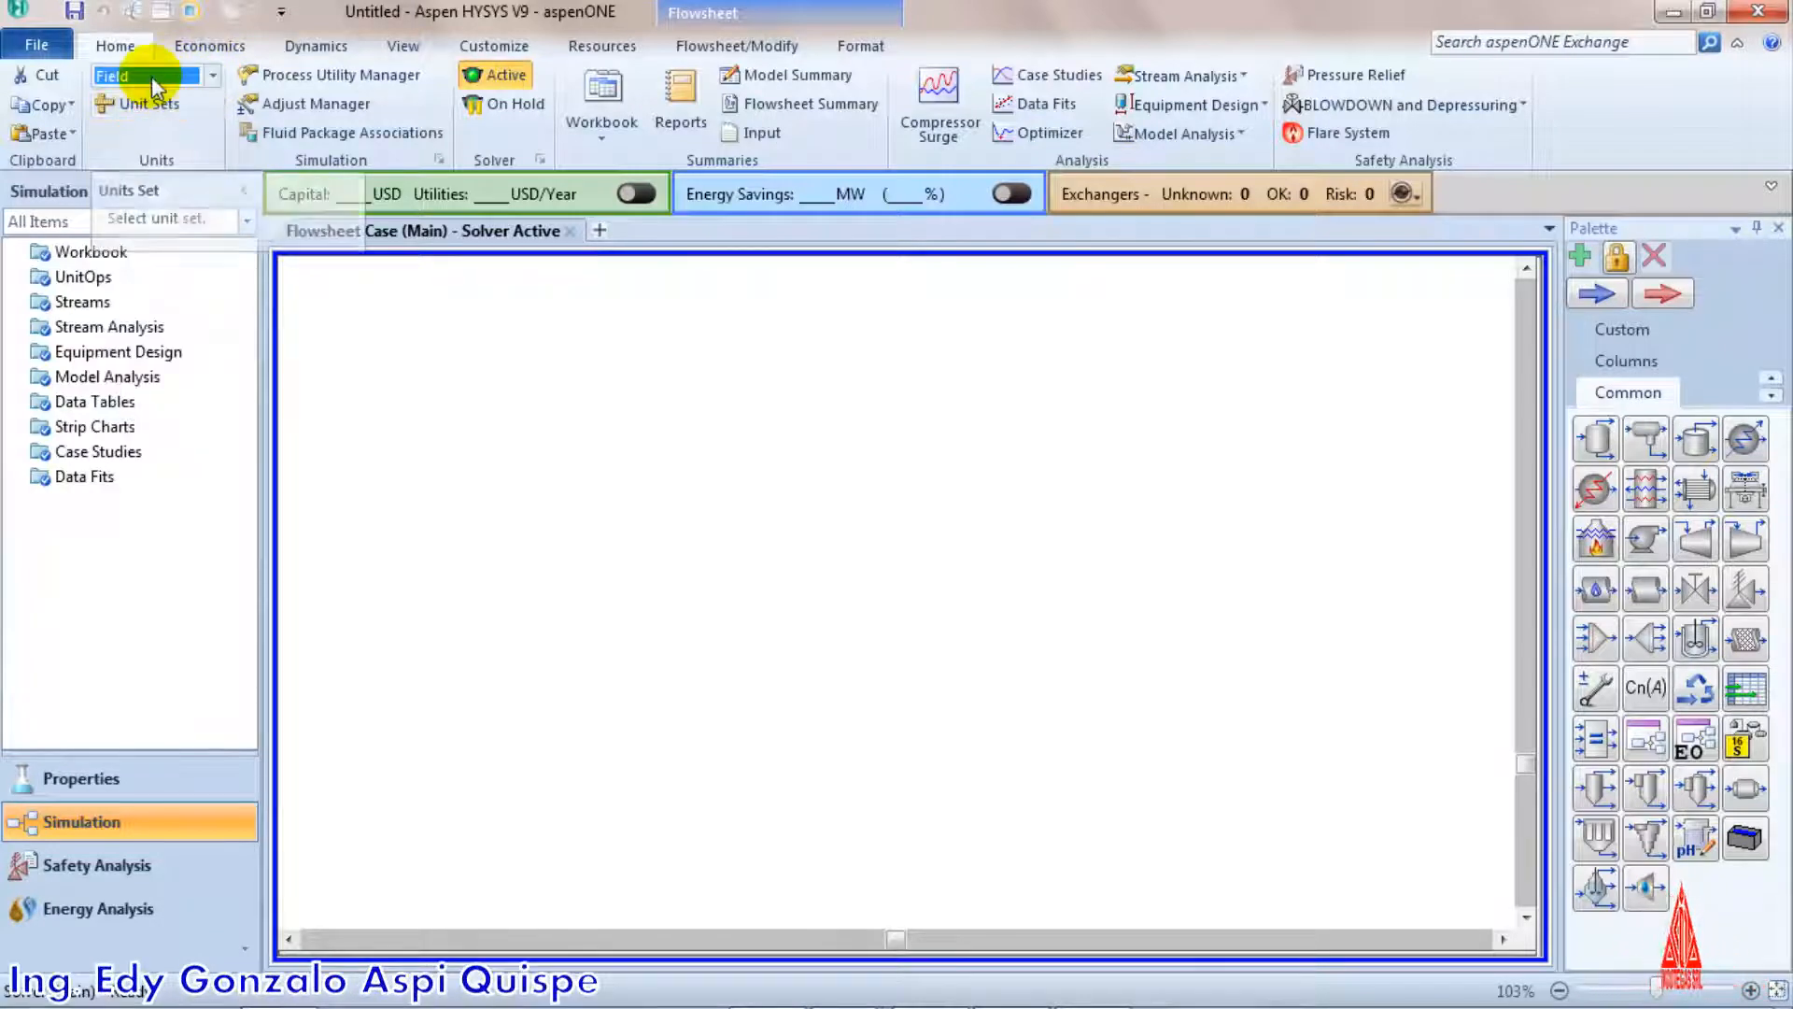
click(720, 499)
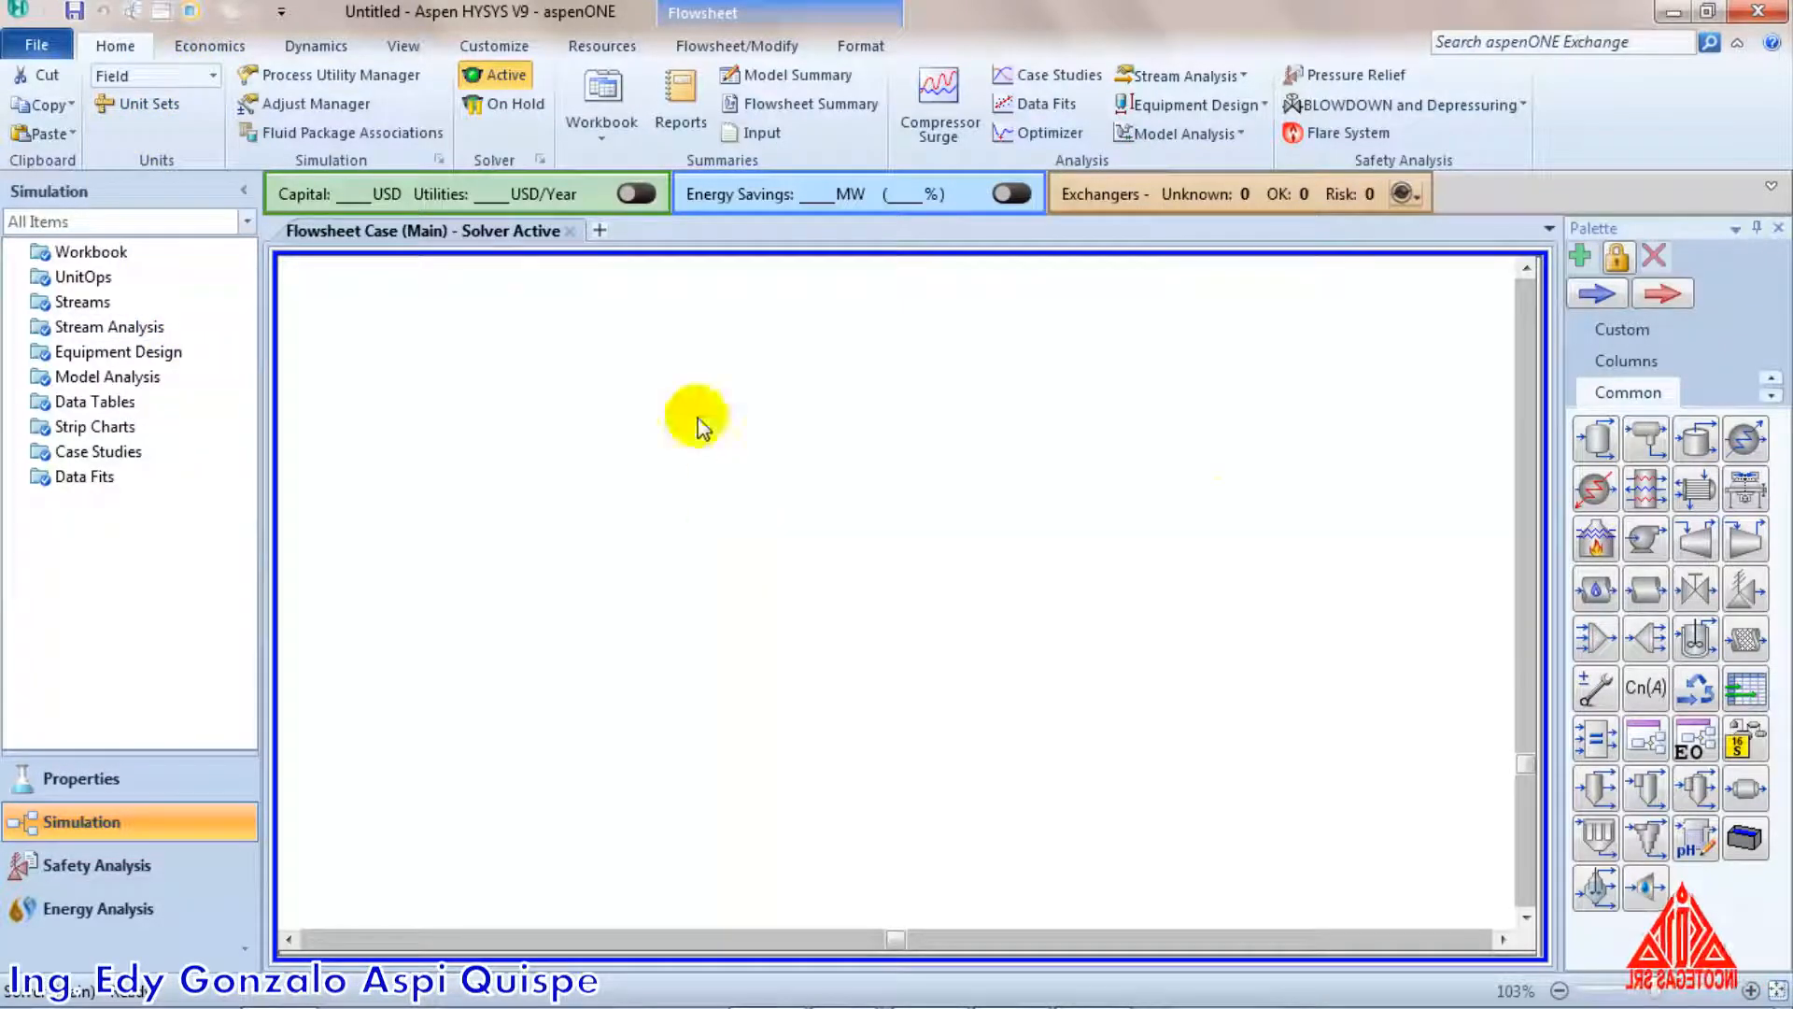
Place a material stream on the flowsheet and open its worksheet over the middle of the flowsheet
click(1595, 295)
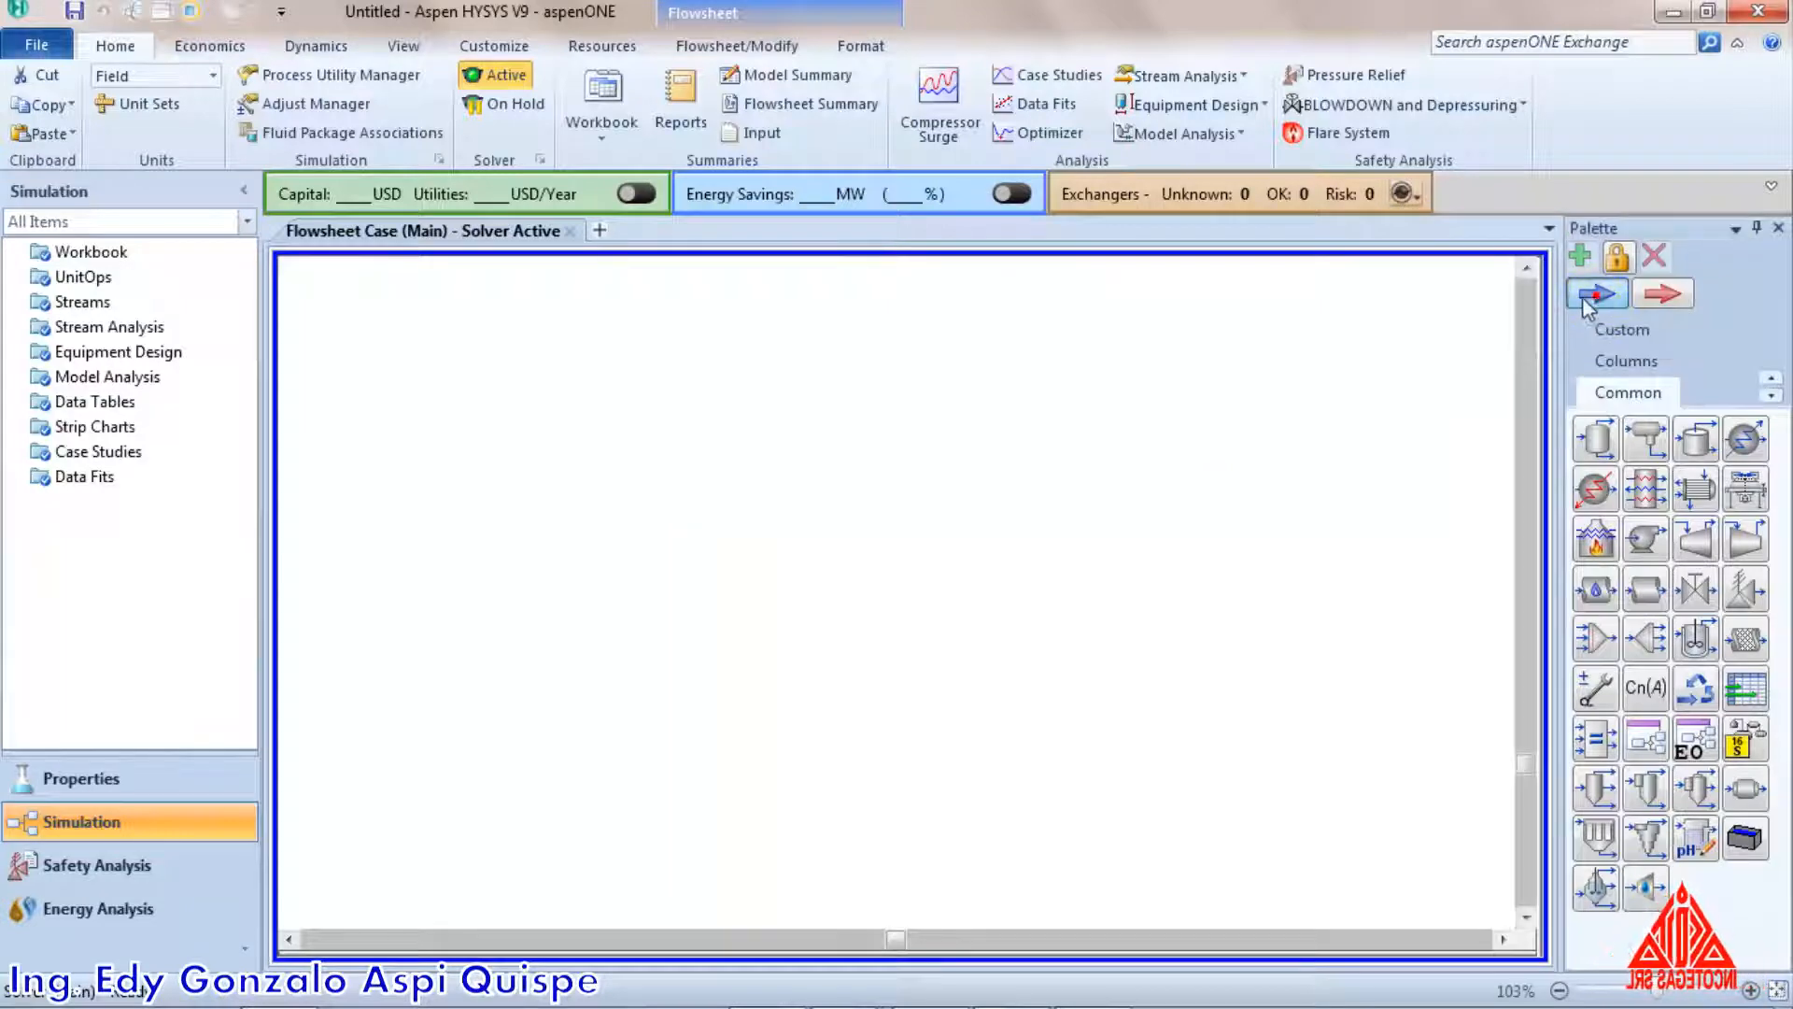
click(670, 435)
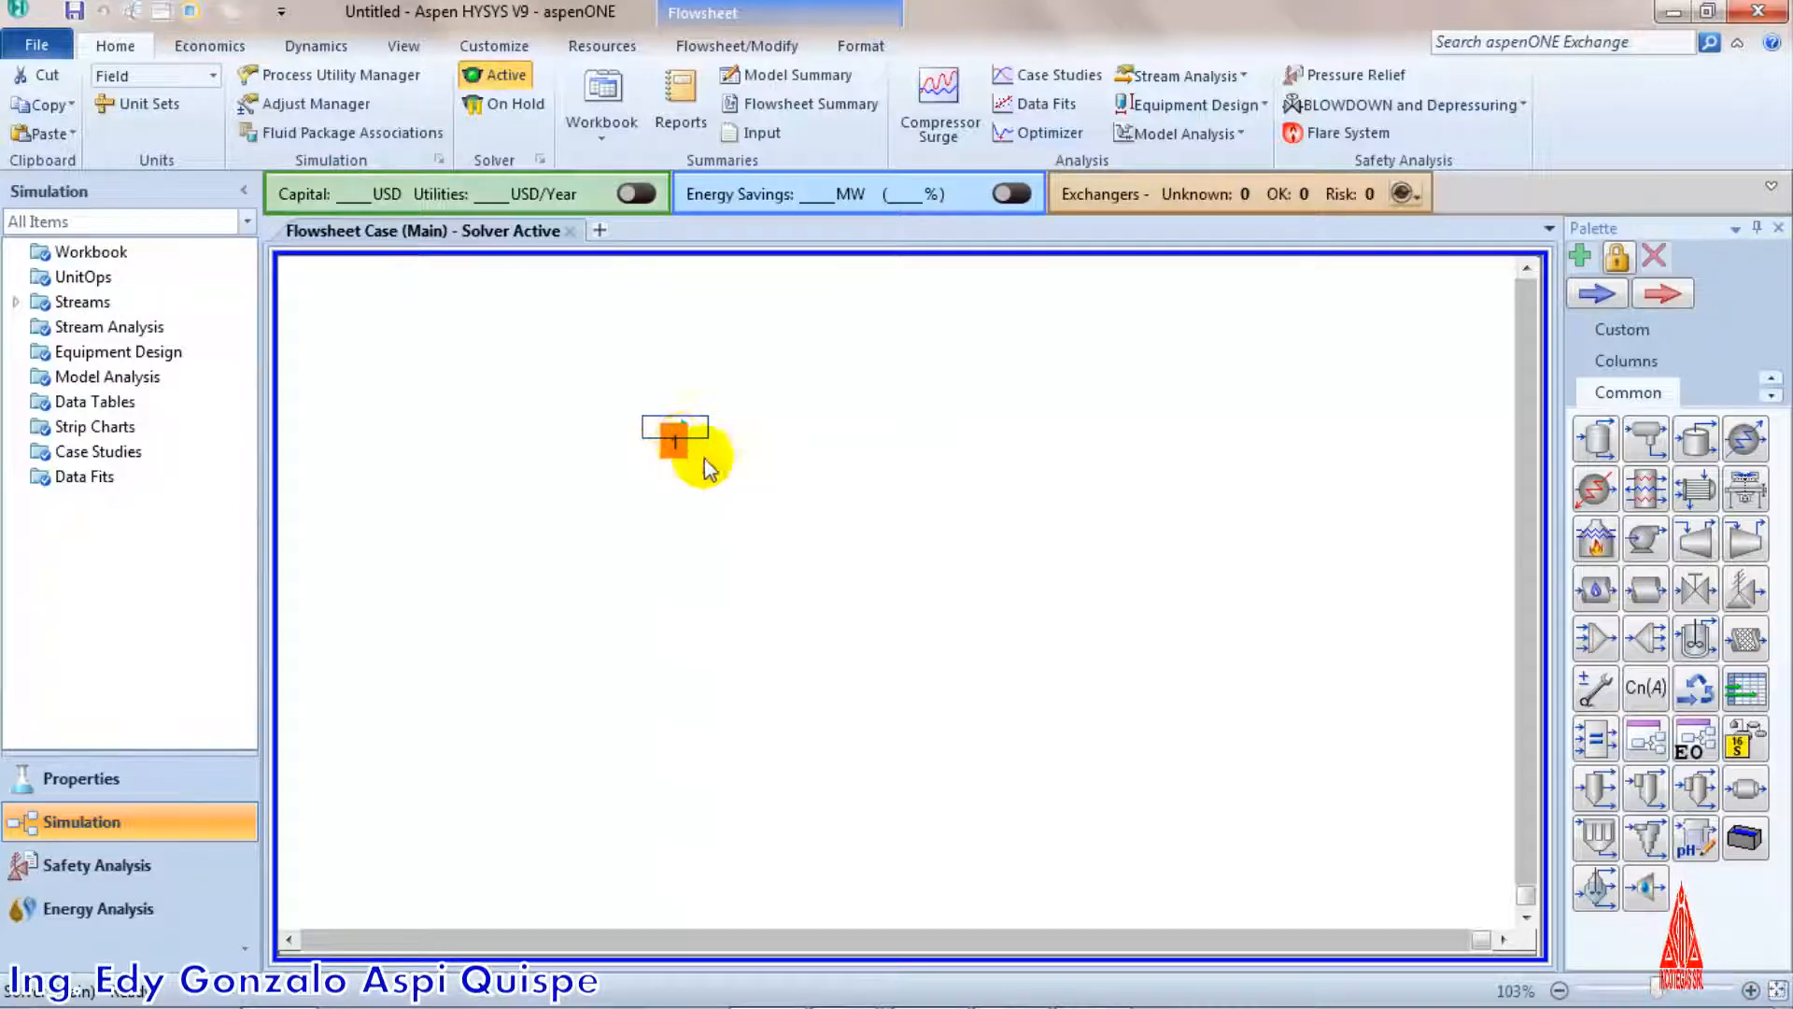
double_click(676, 437)
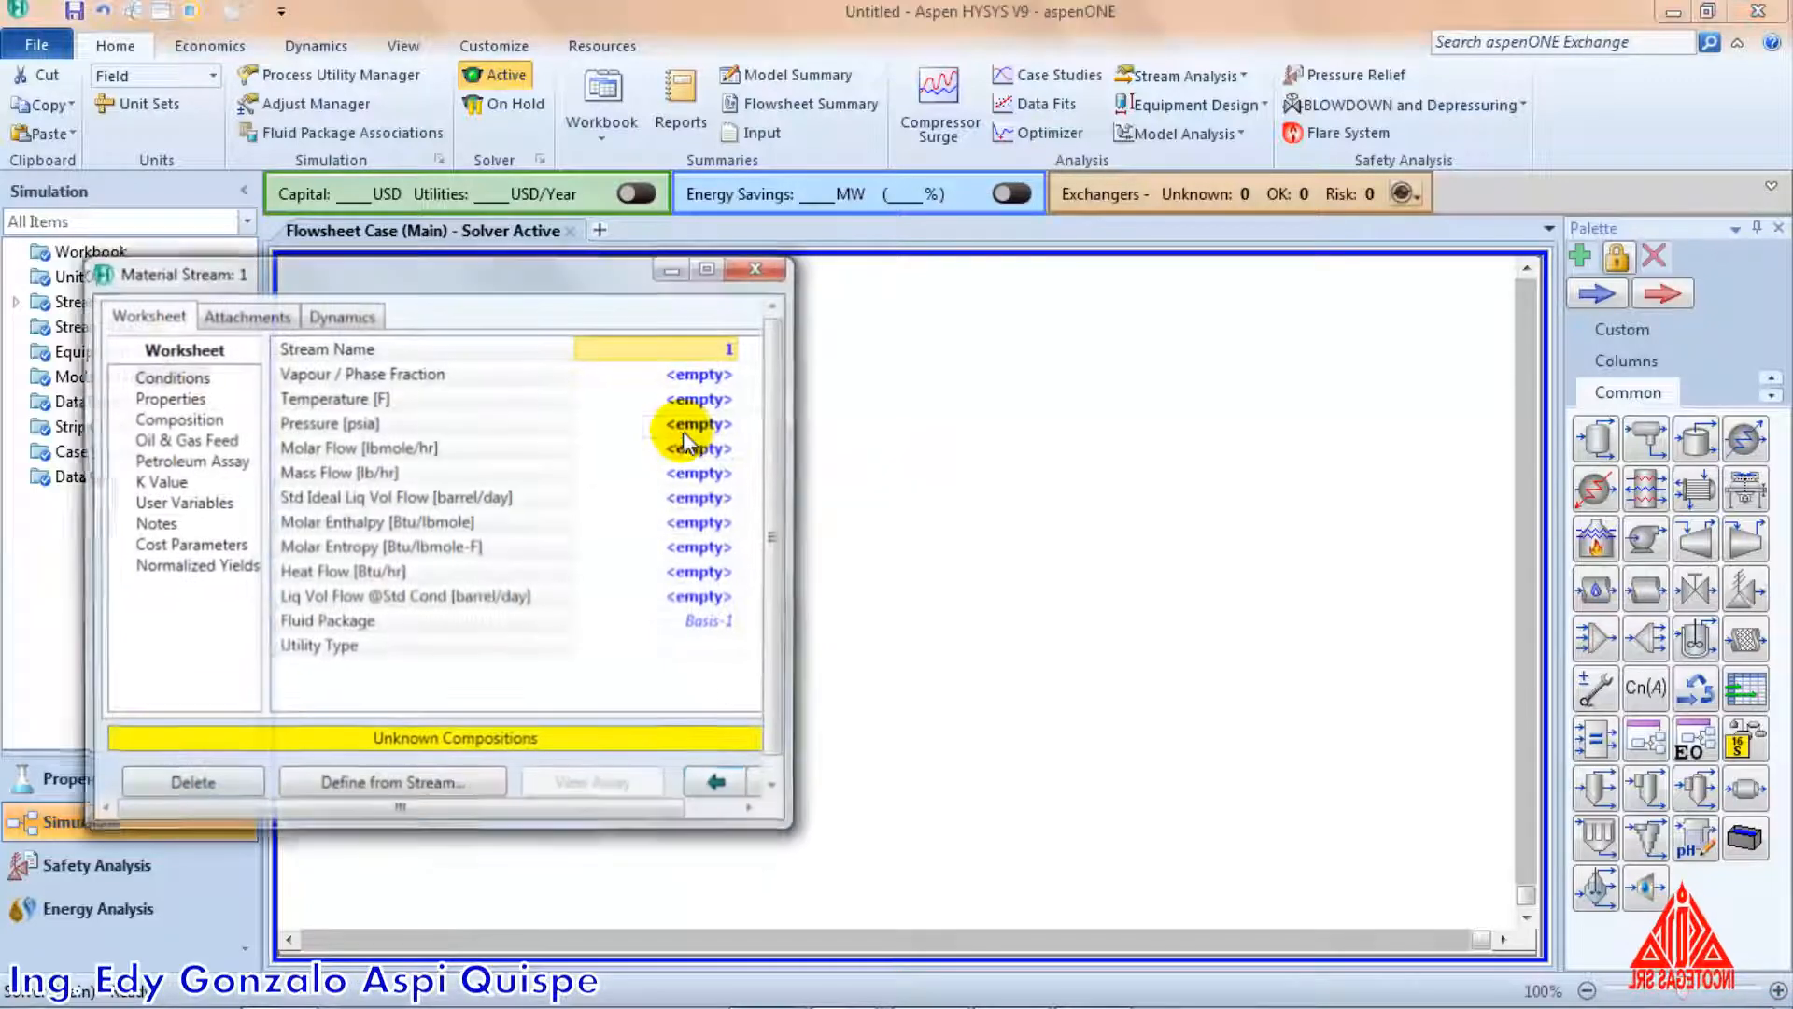
drag(562, 283, 931, 269)
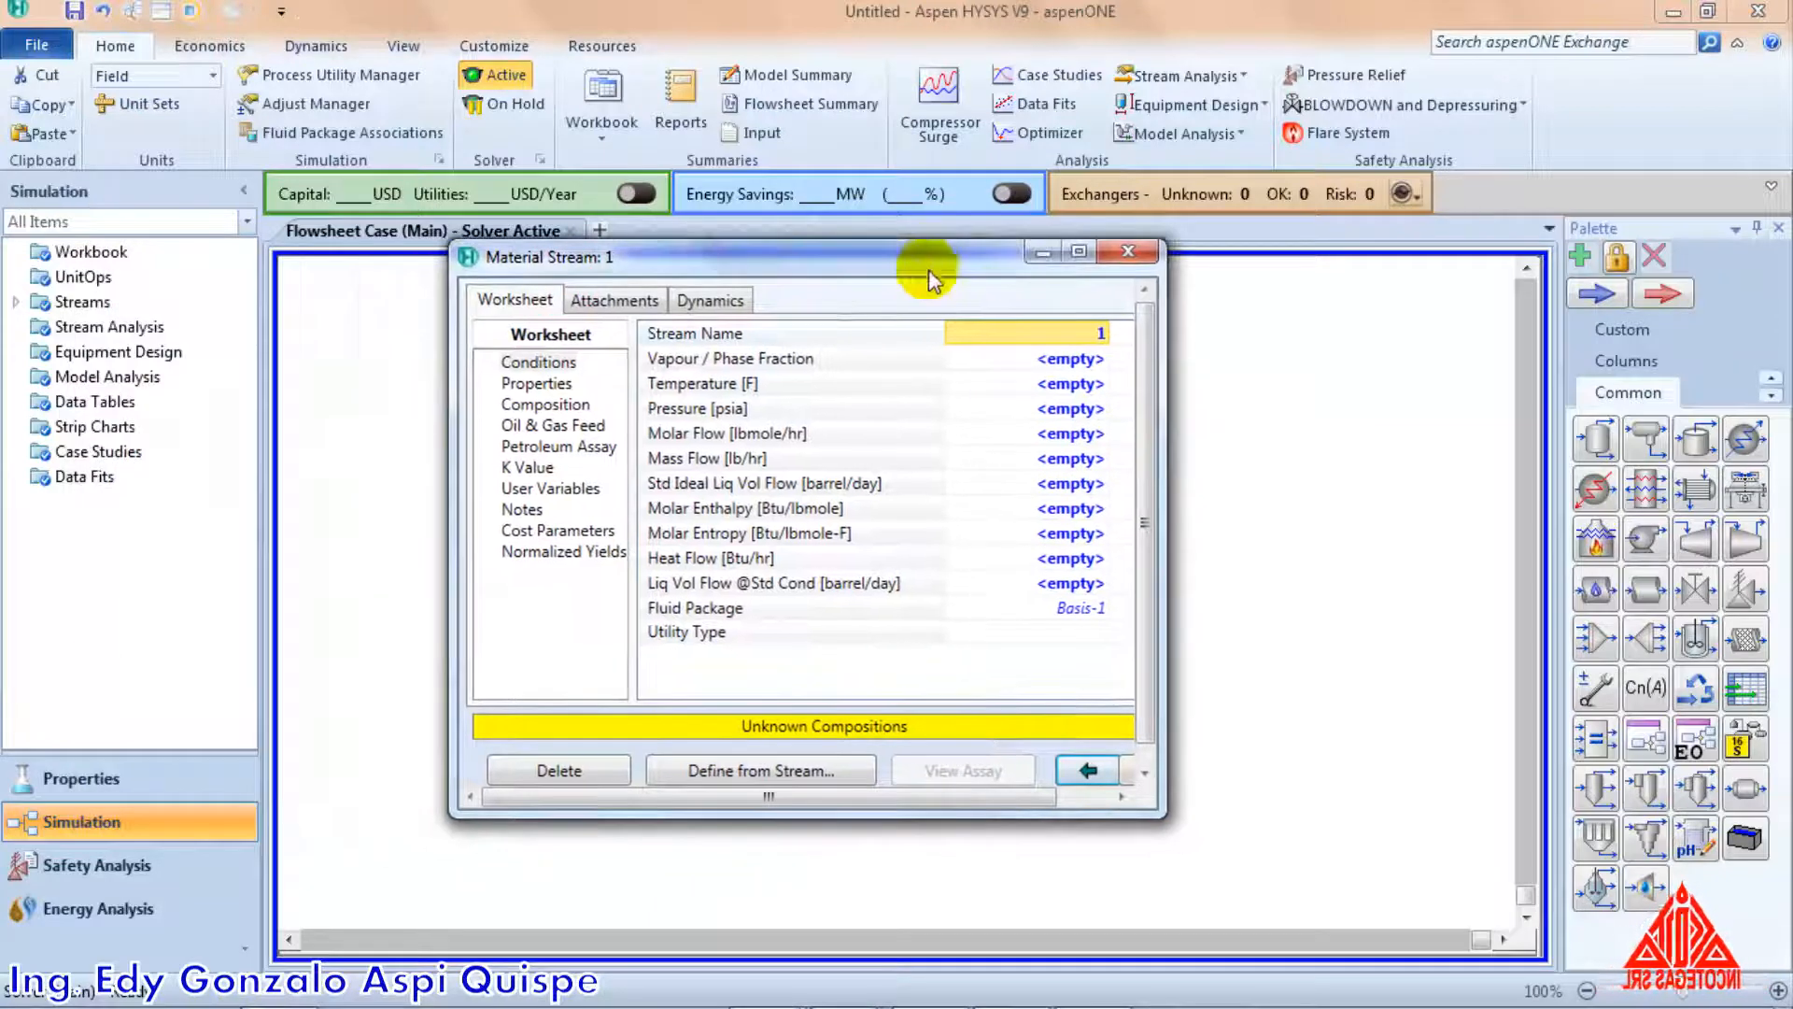
Set the material stream's temperature to 55 F, pressure to 150 psia and molar flow to 100 lbmole/hr
click(1060, 383)
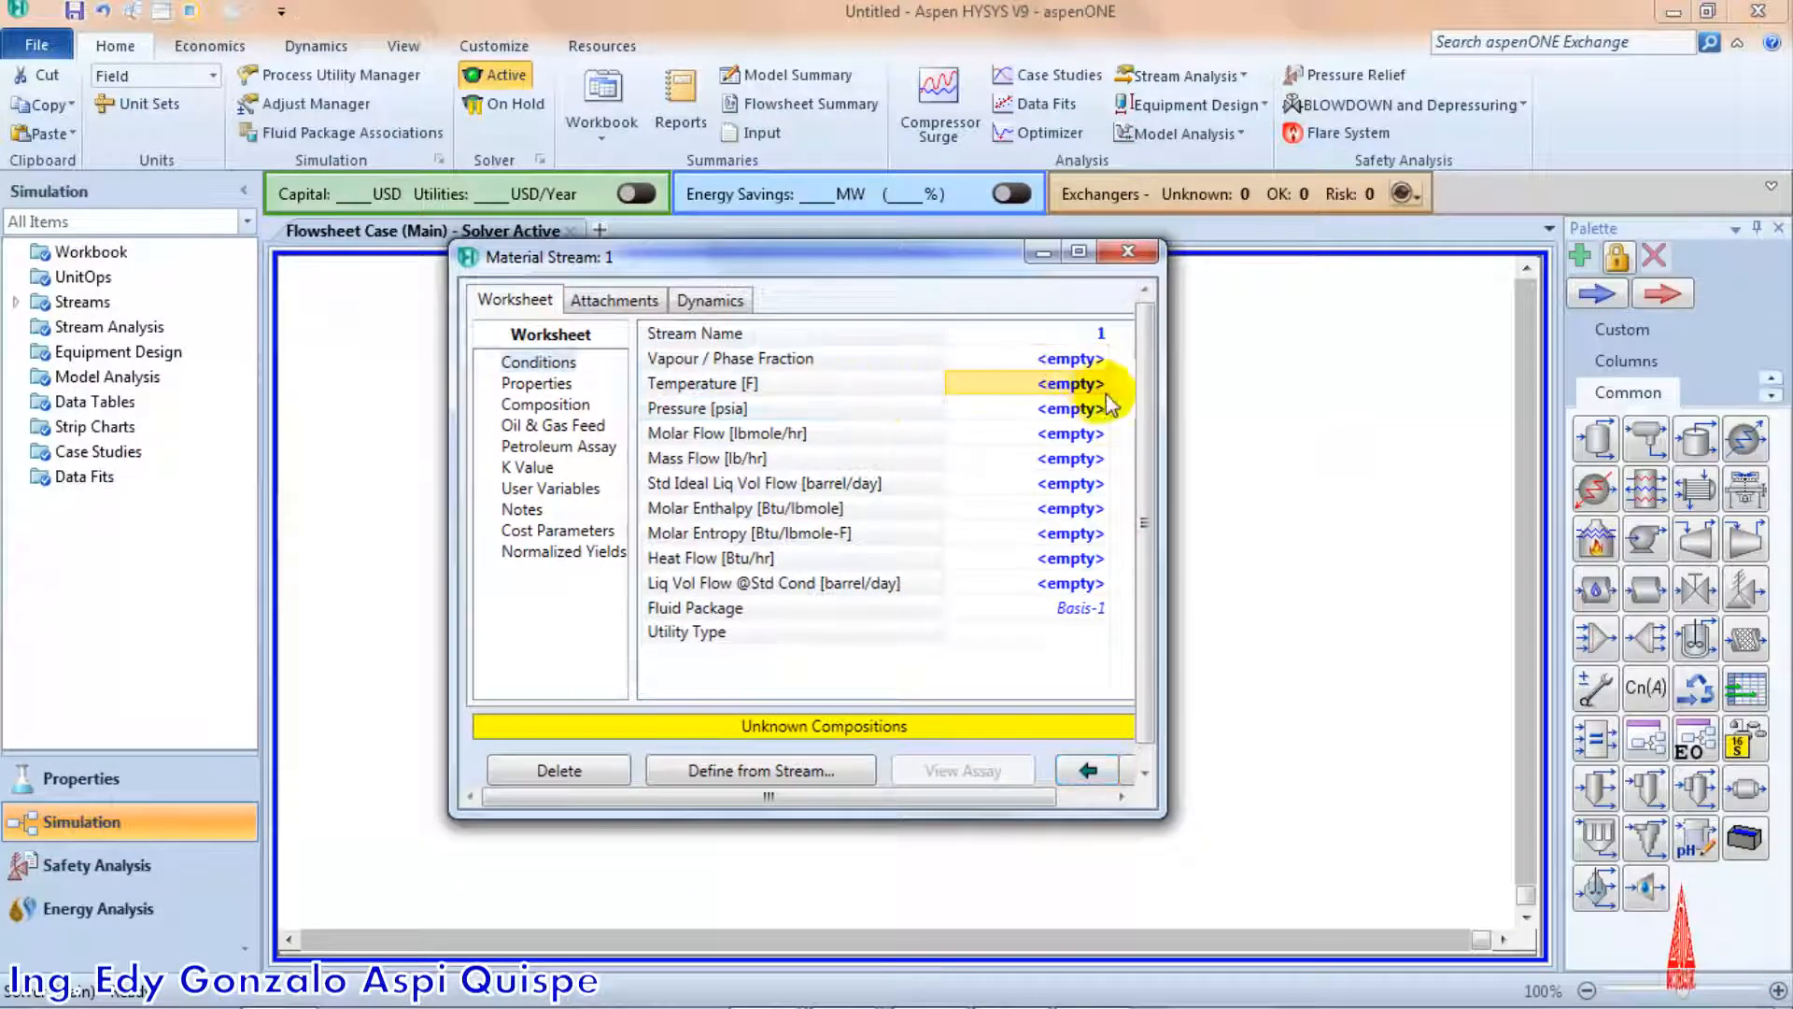
text(55)
key(Return)
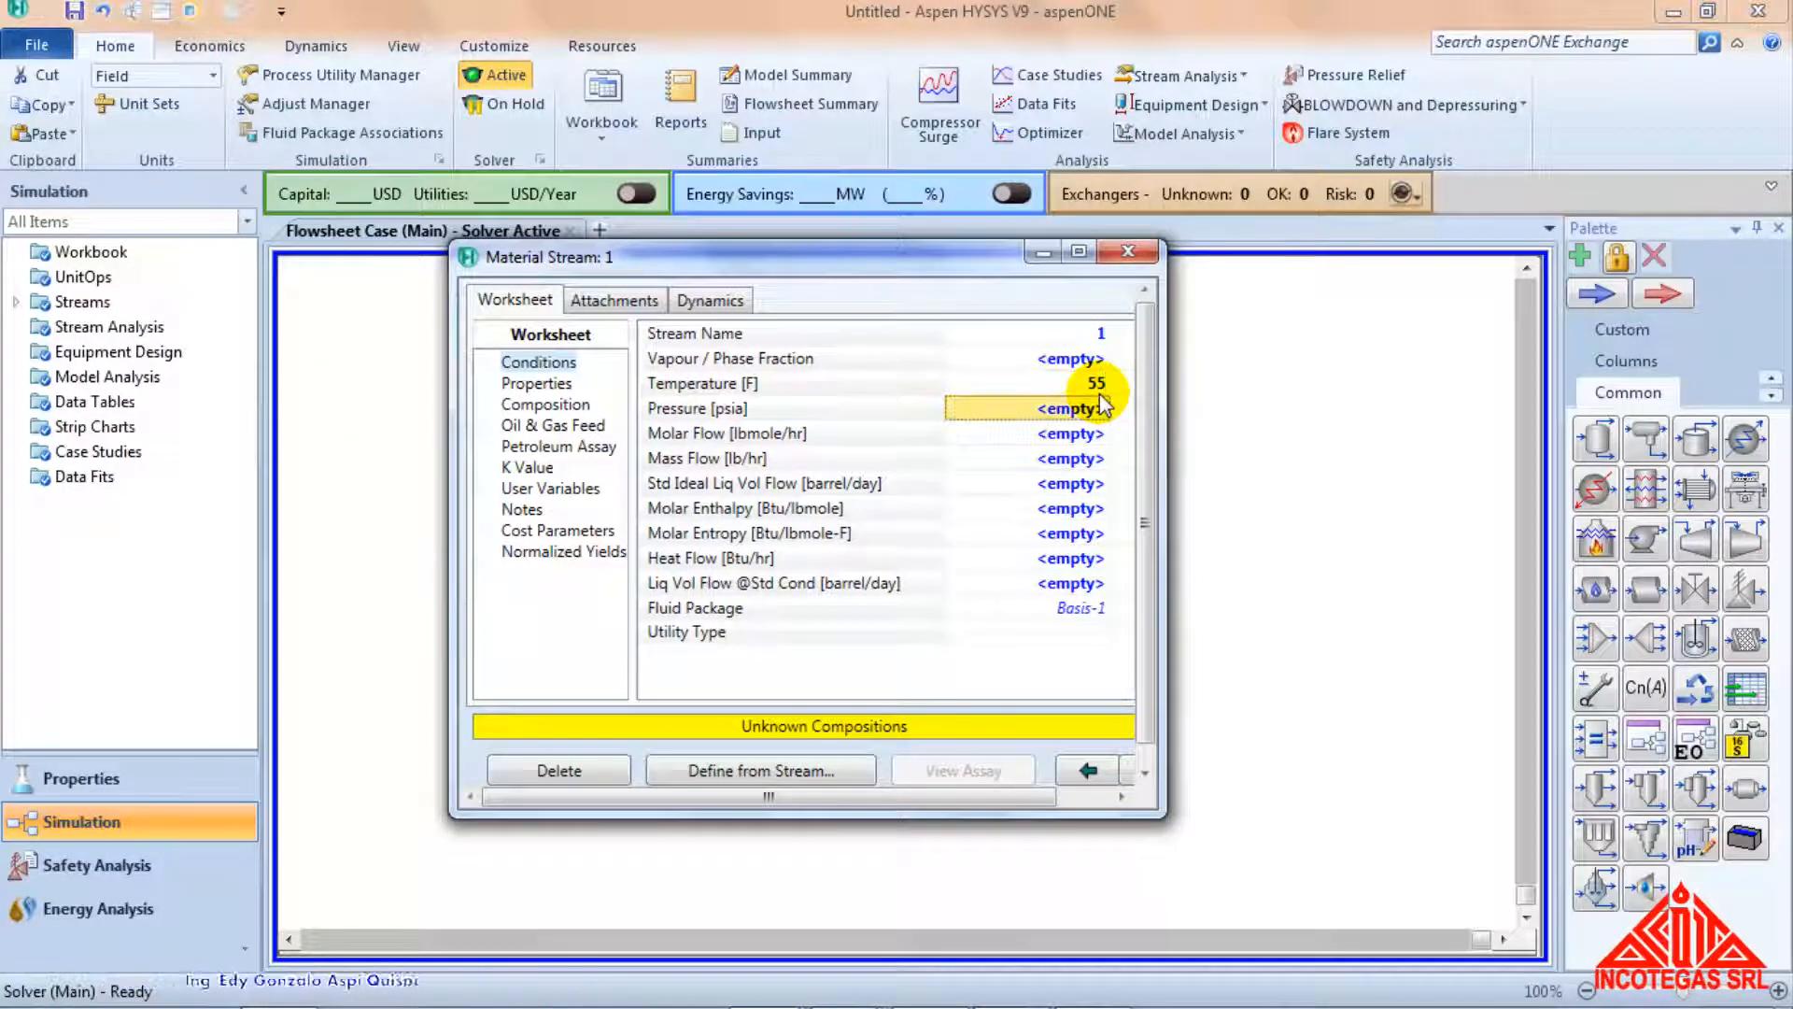
text(1)
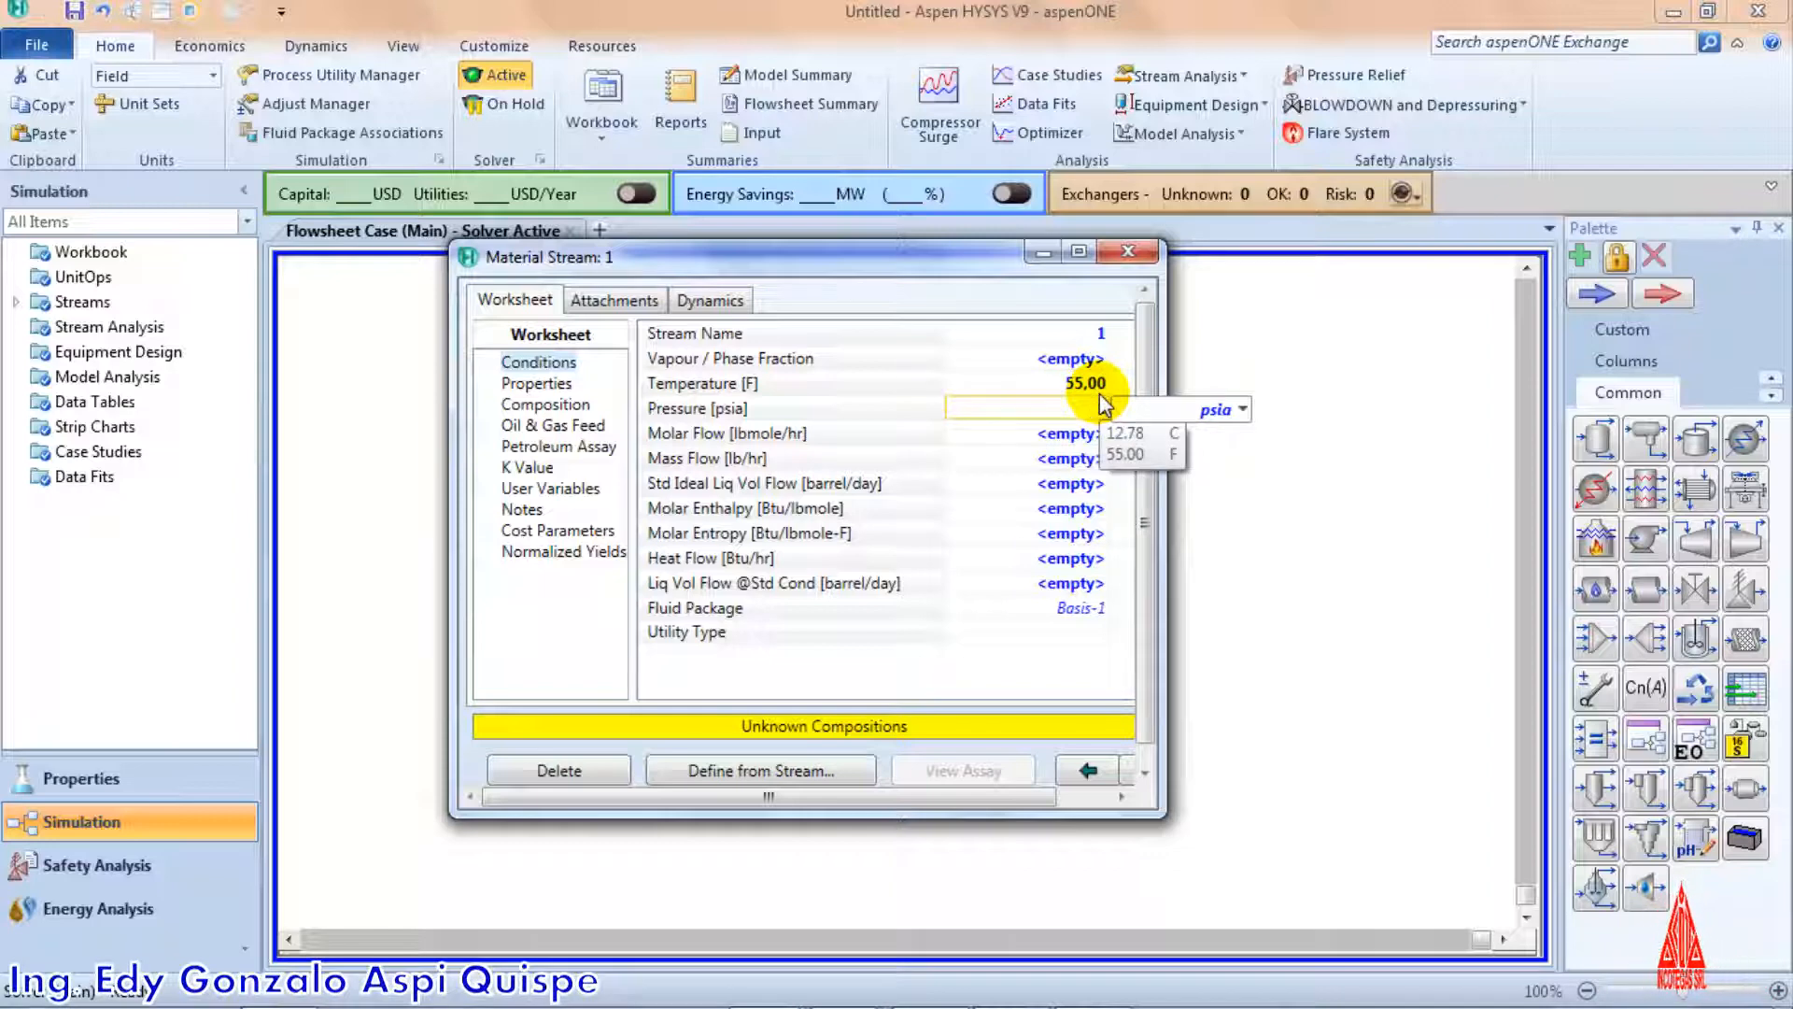
text(50)
key(Return)
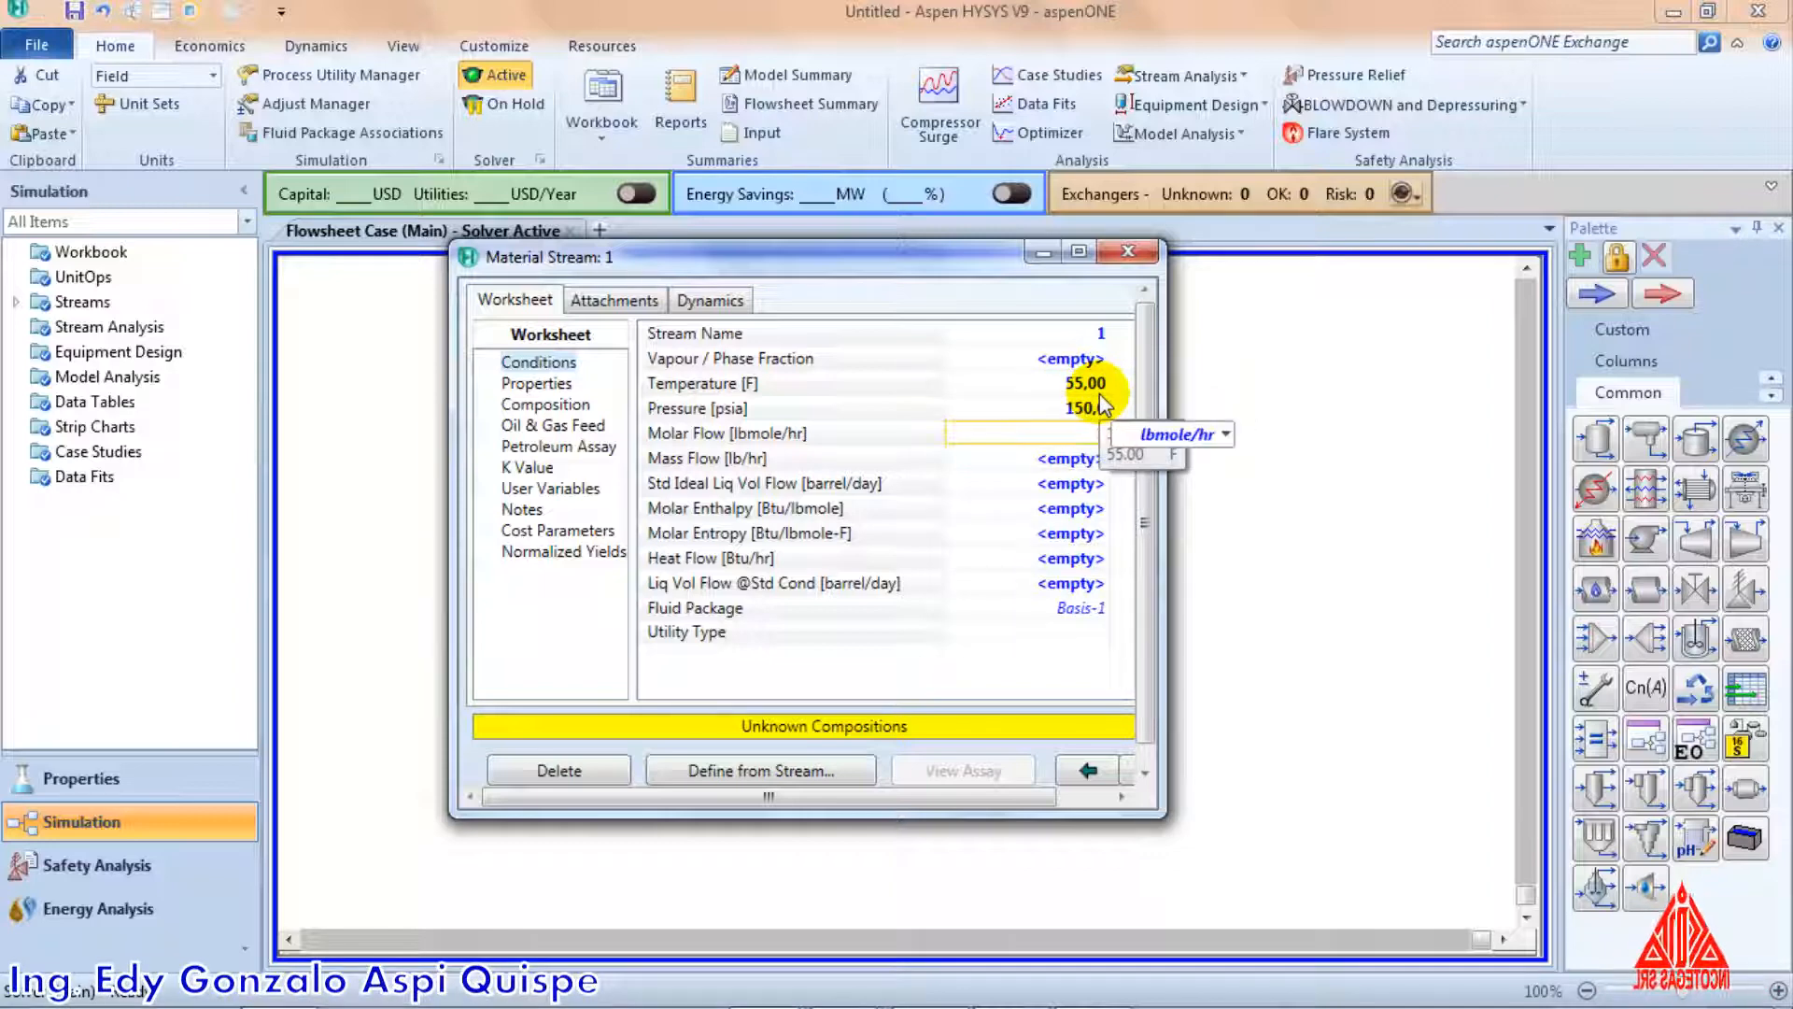
text(100)
key(Return)
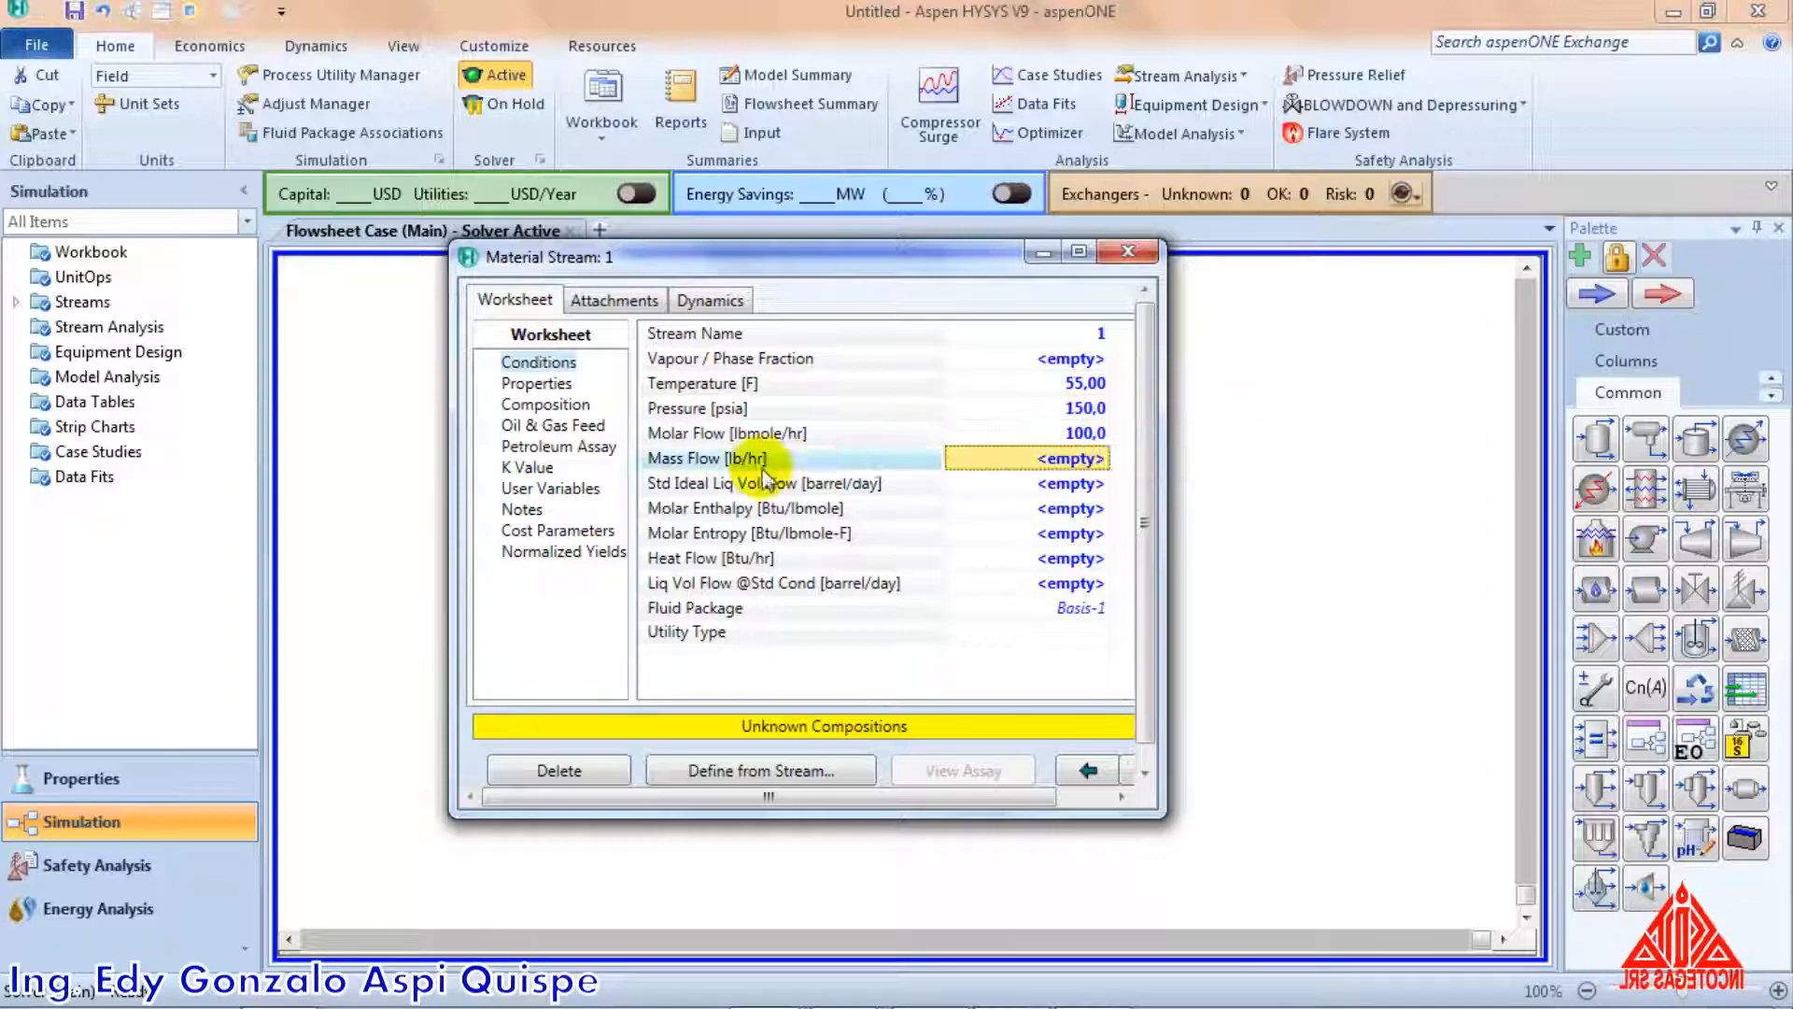
Define the stream composition with mole fractions of 0,3 for Ethane and 0,7 for Propane
click(574, 411)
click(686, 738)
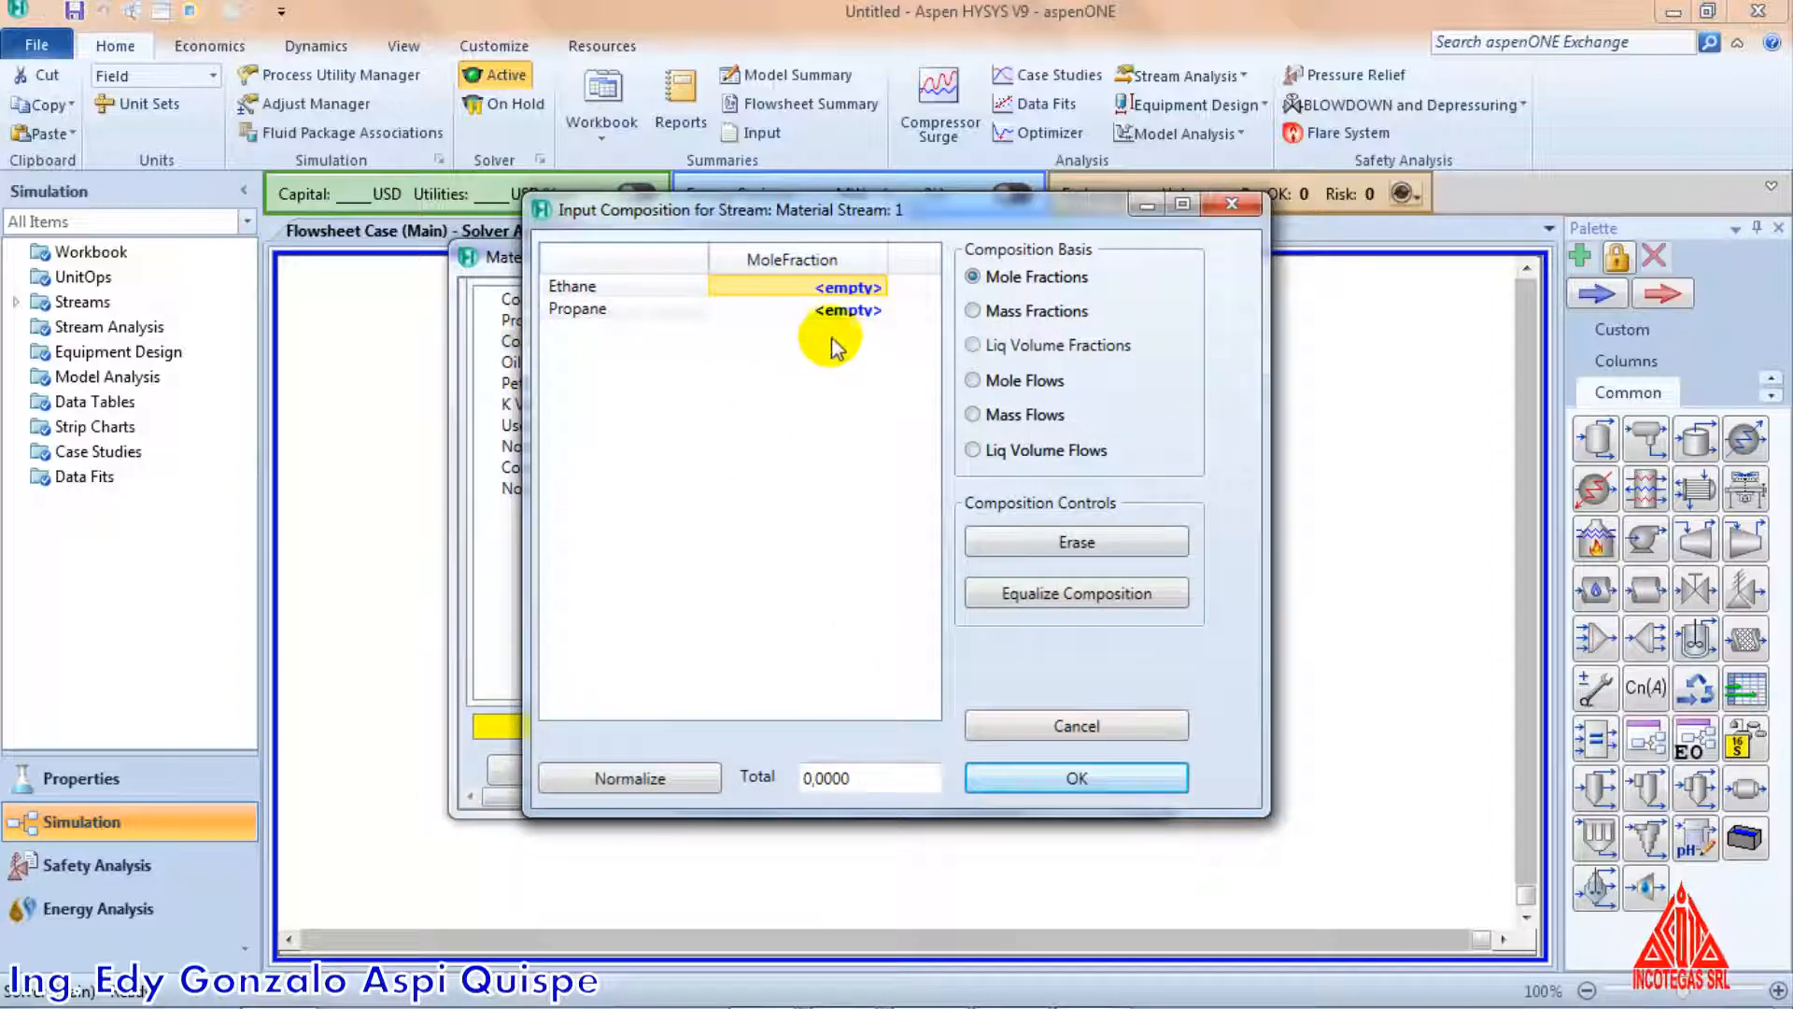
click(858, 289)
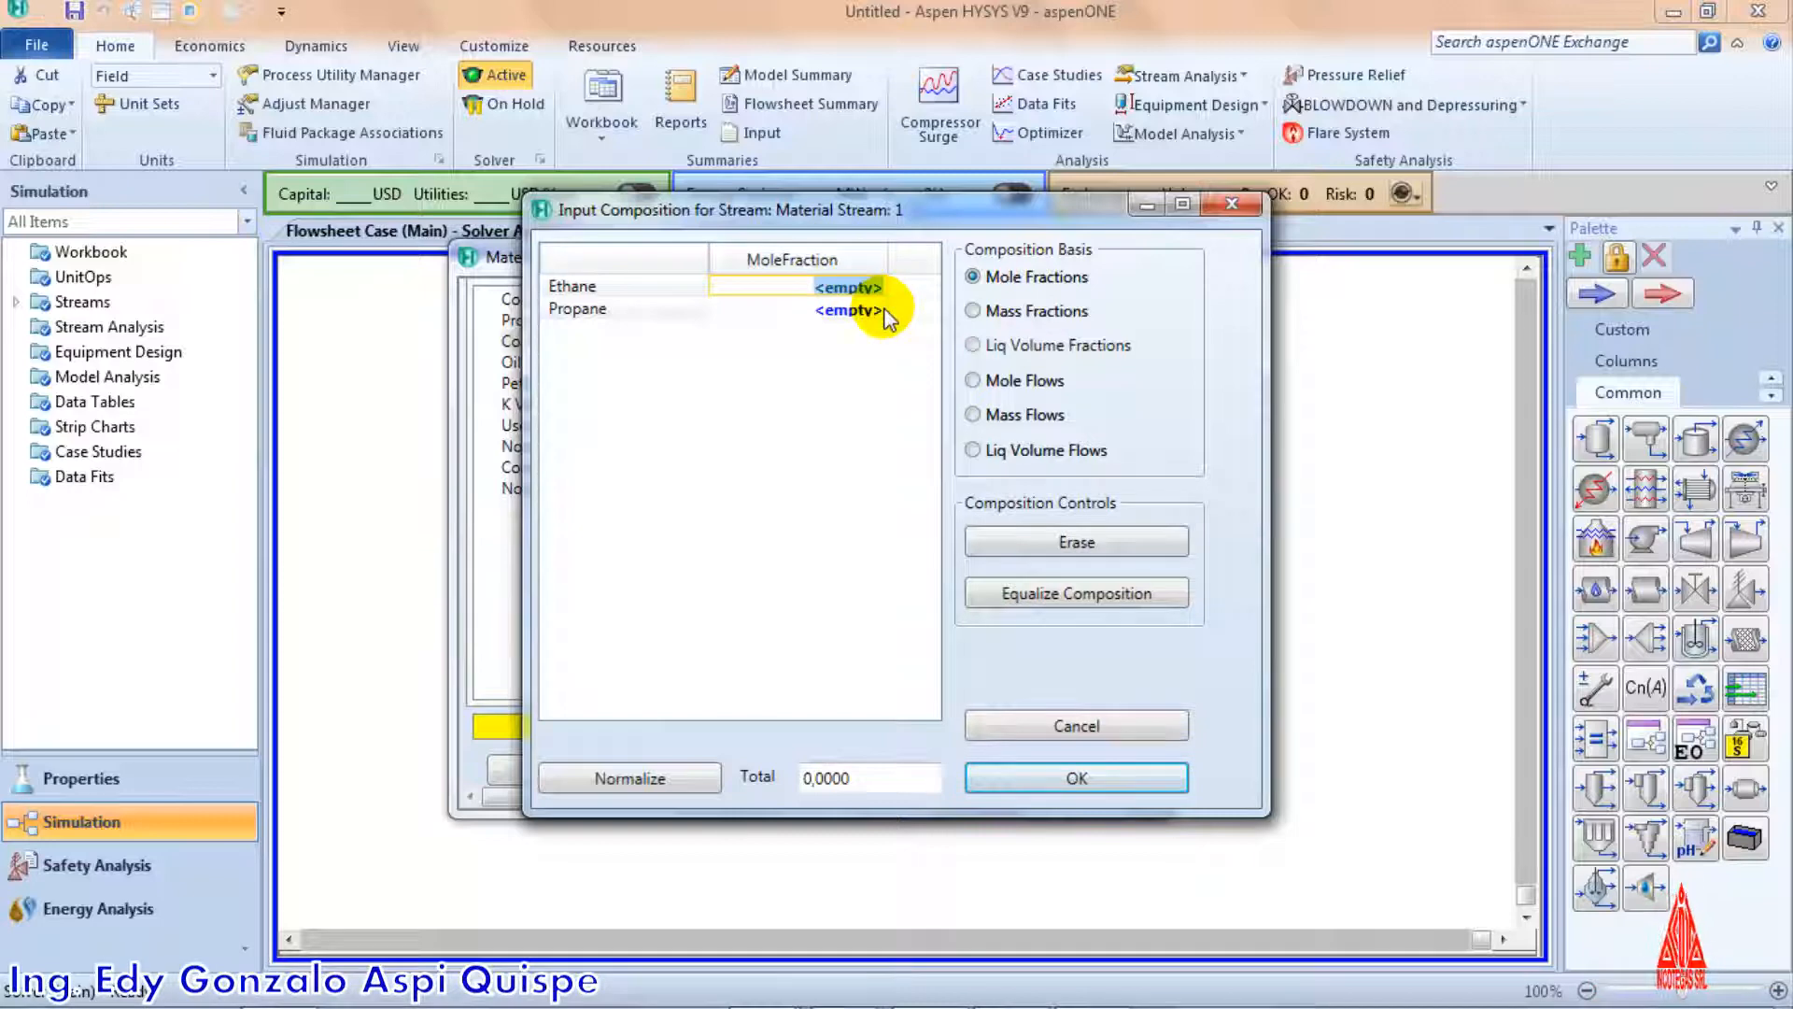
text(0,3)
key(Return)
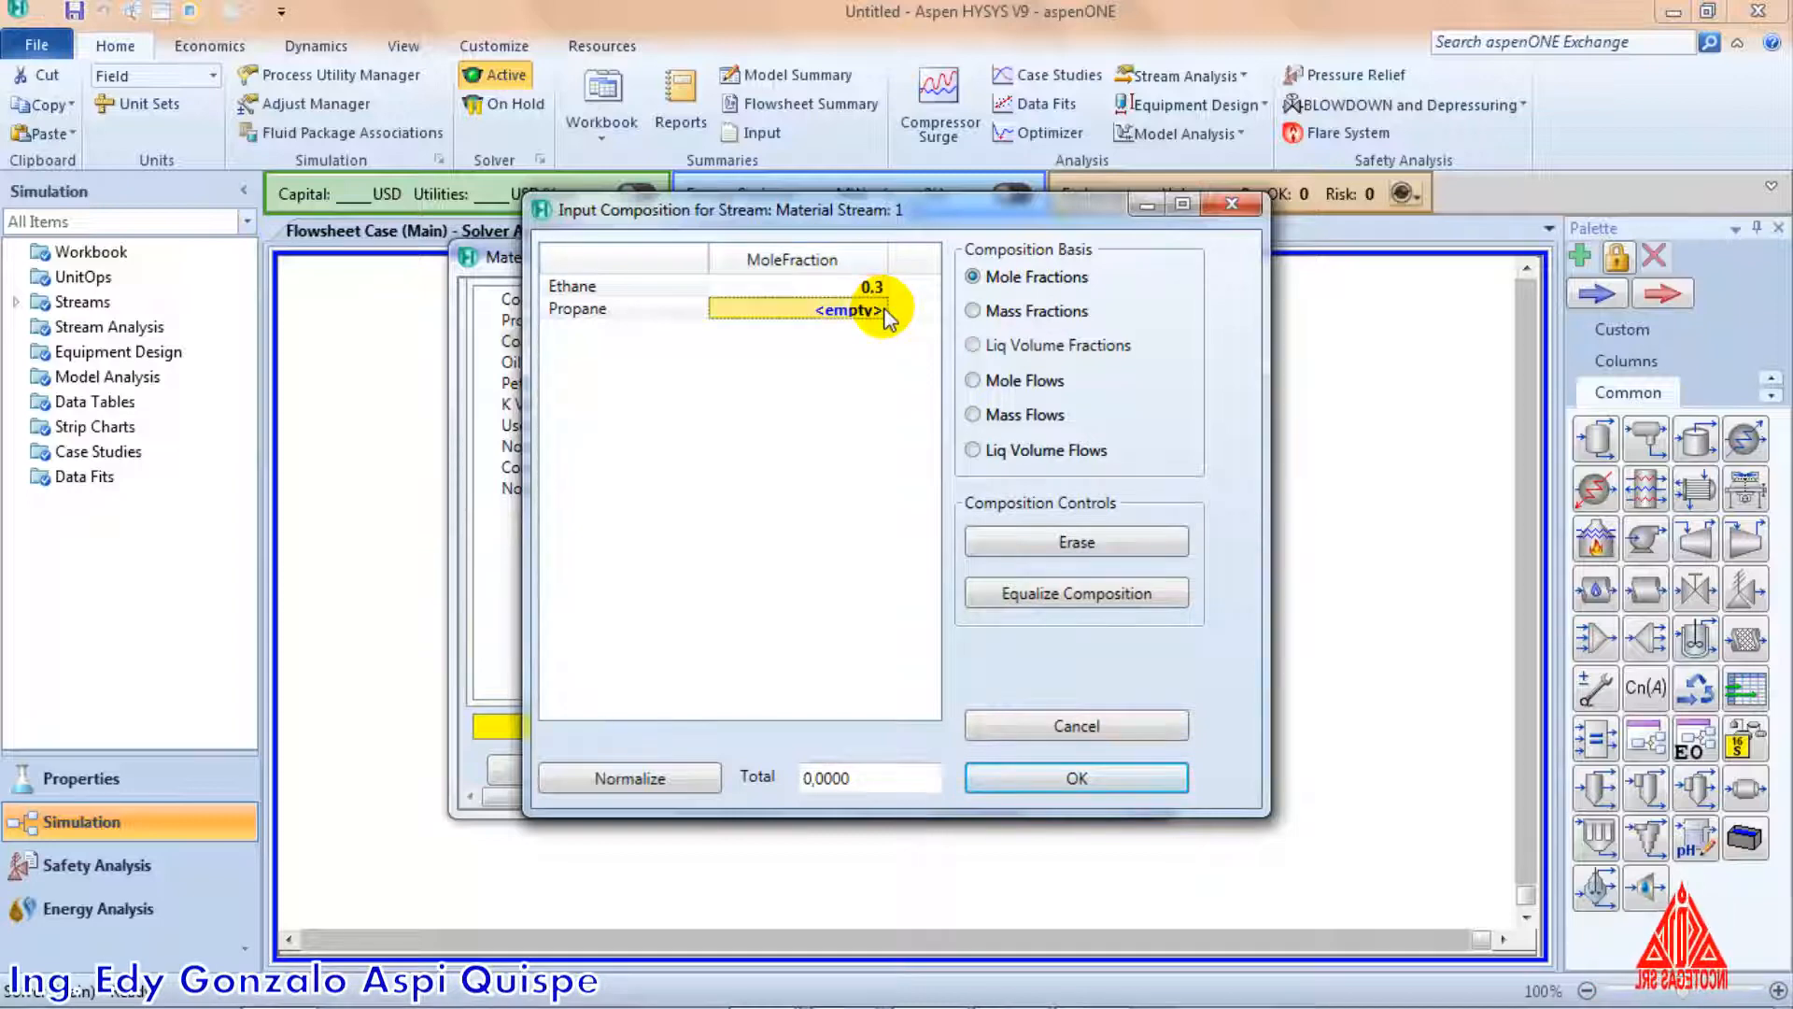
text(0,)
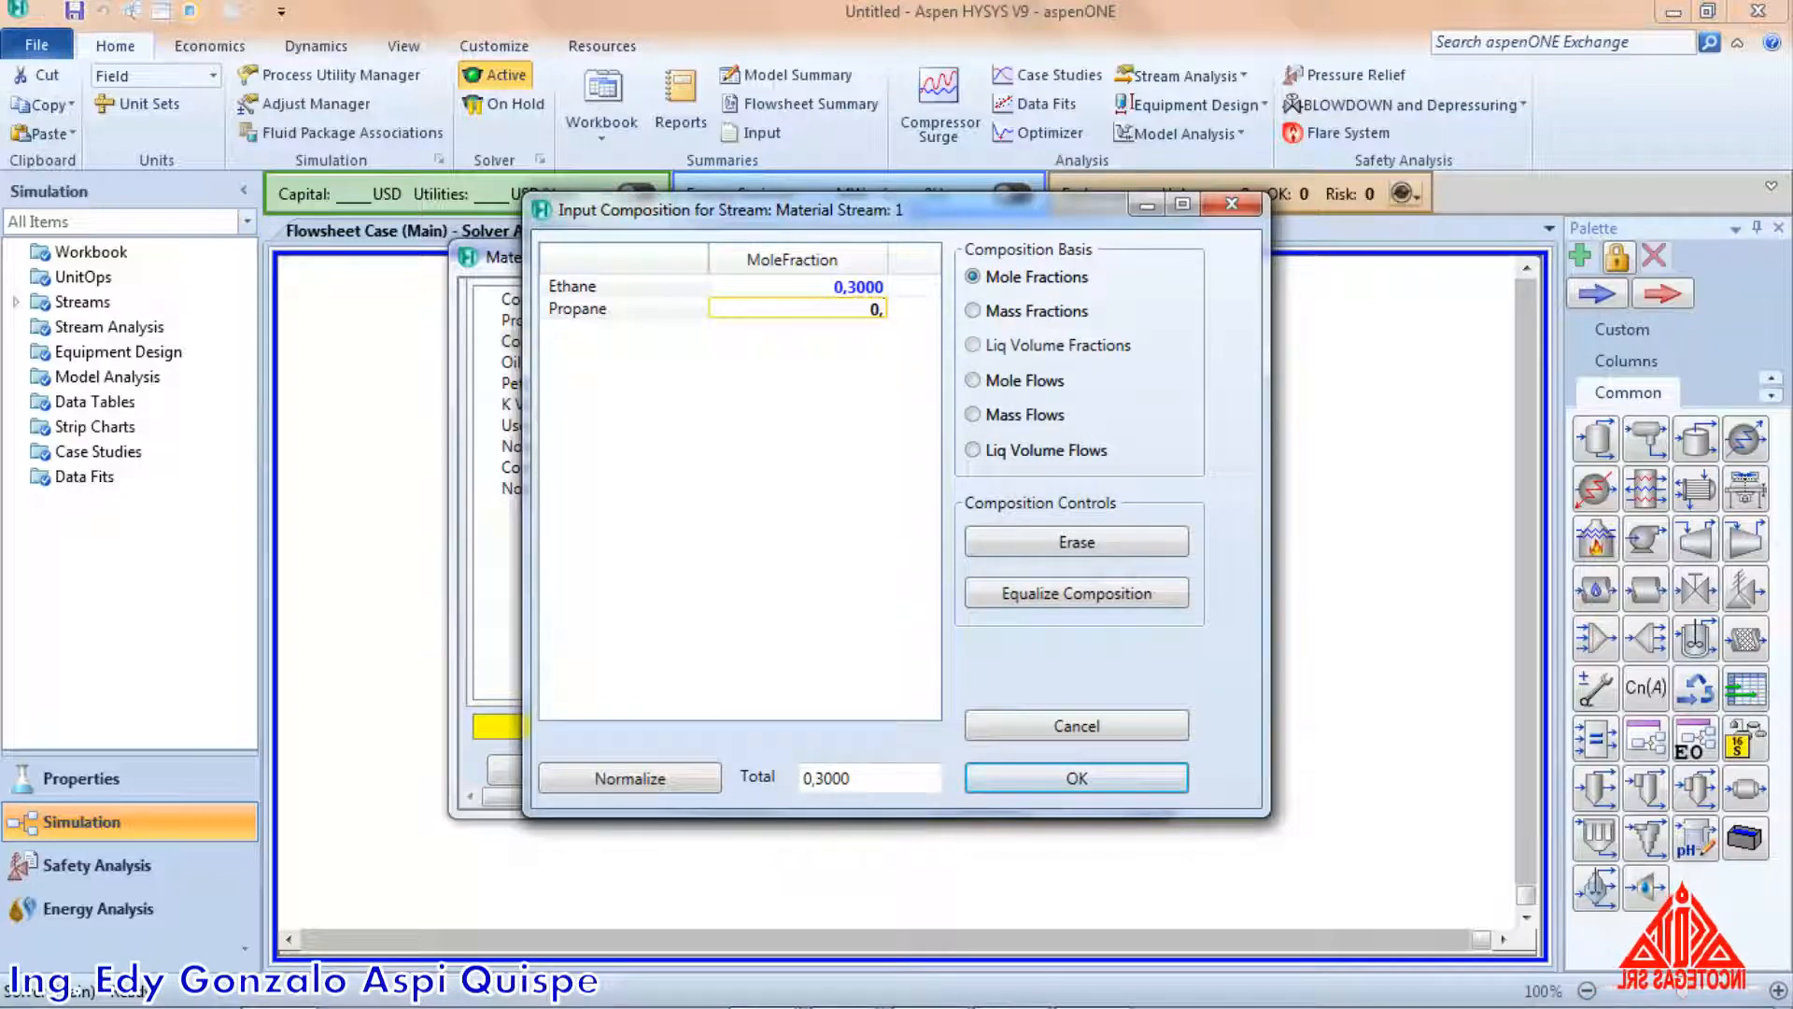
text(7)
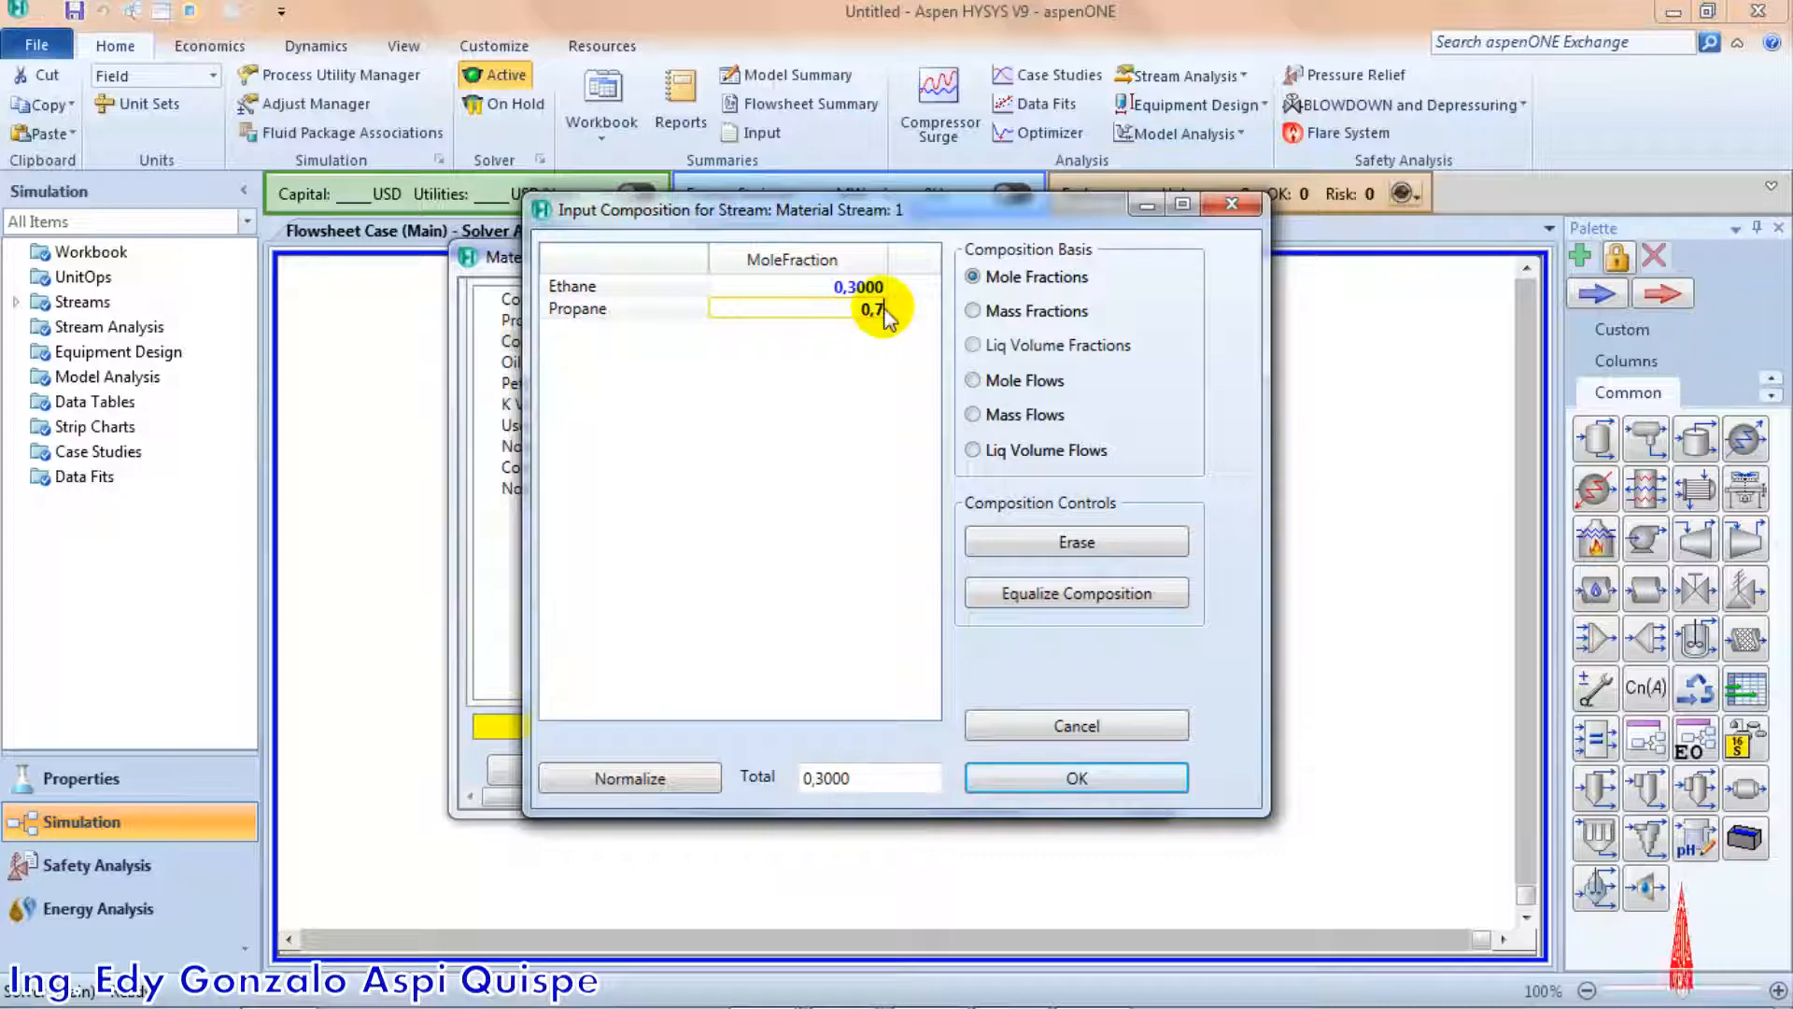
key(Return)
click(1031, 784)
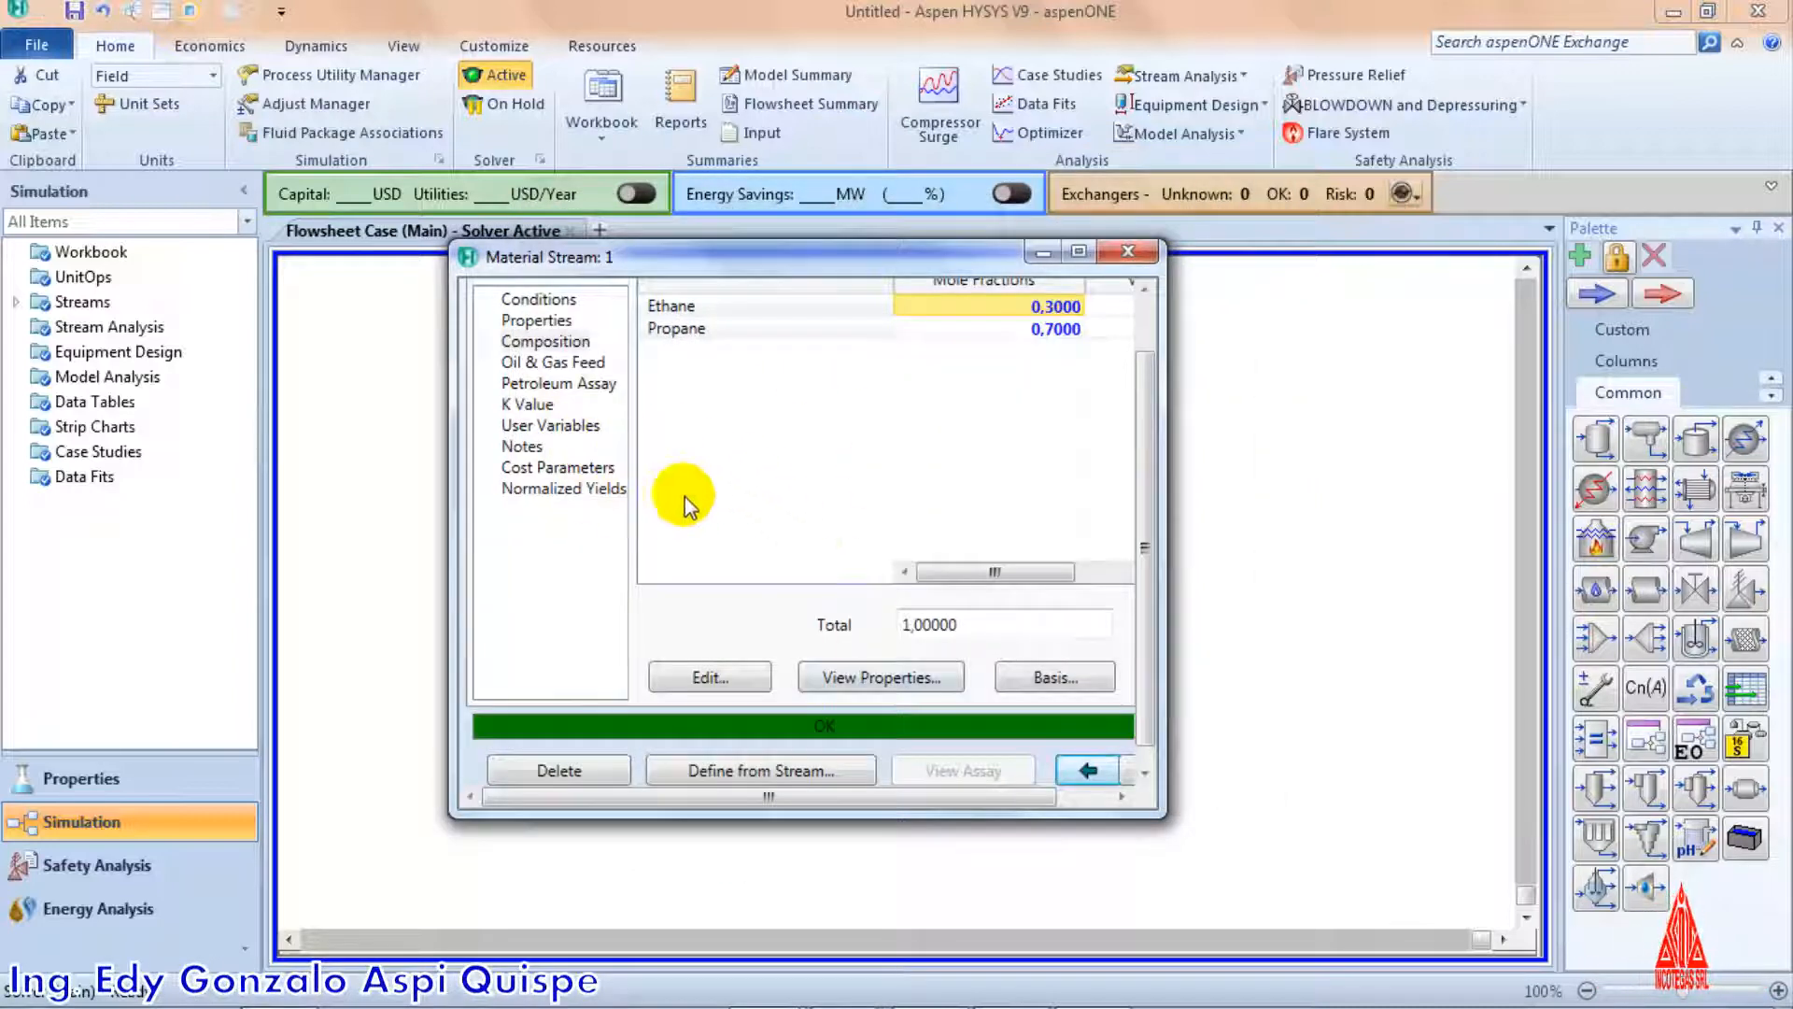
Maximize the stream window and examine the calculated conditions for the overall, vapour and liquid phases
click(1085, 260)
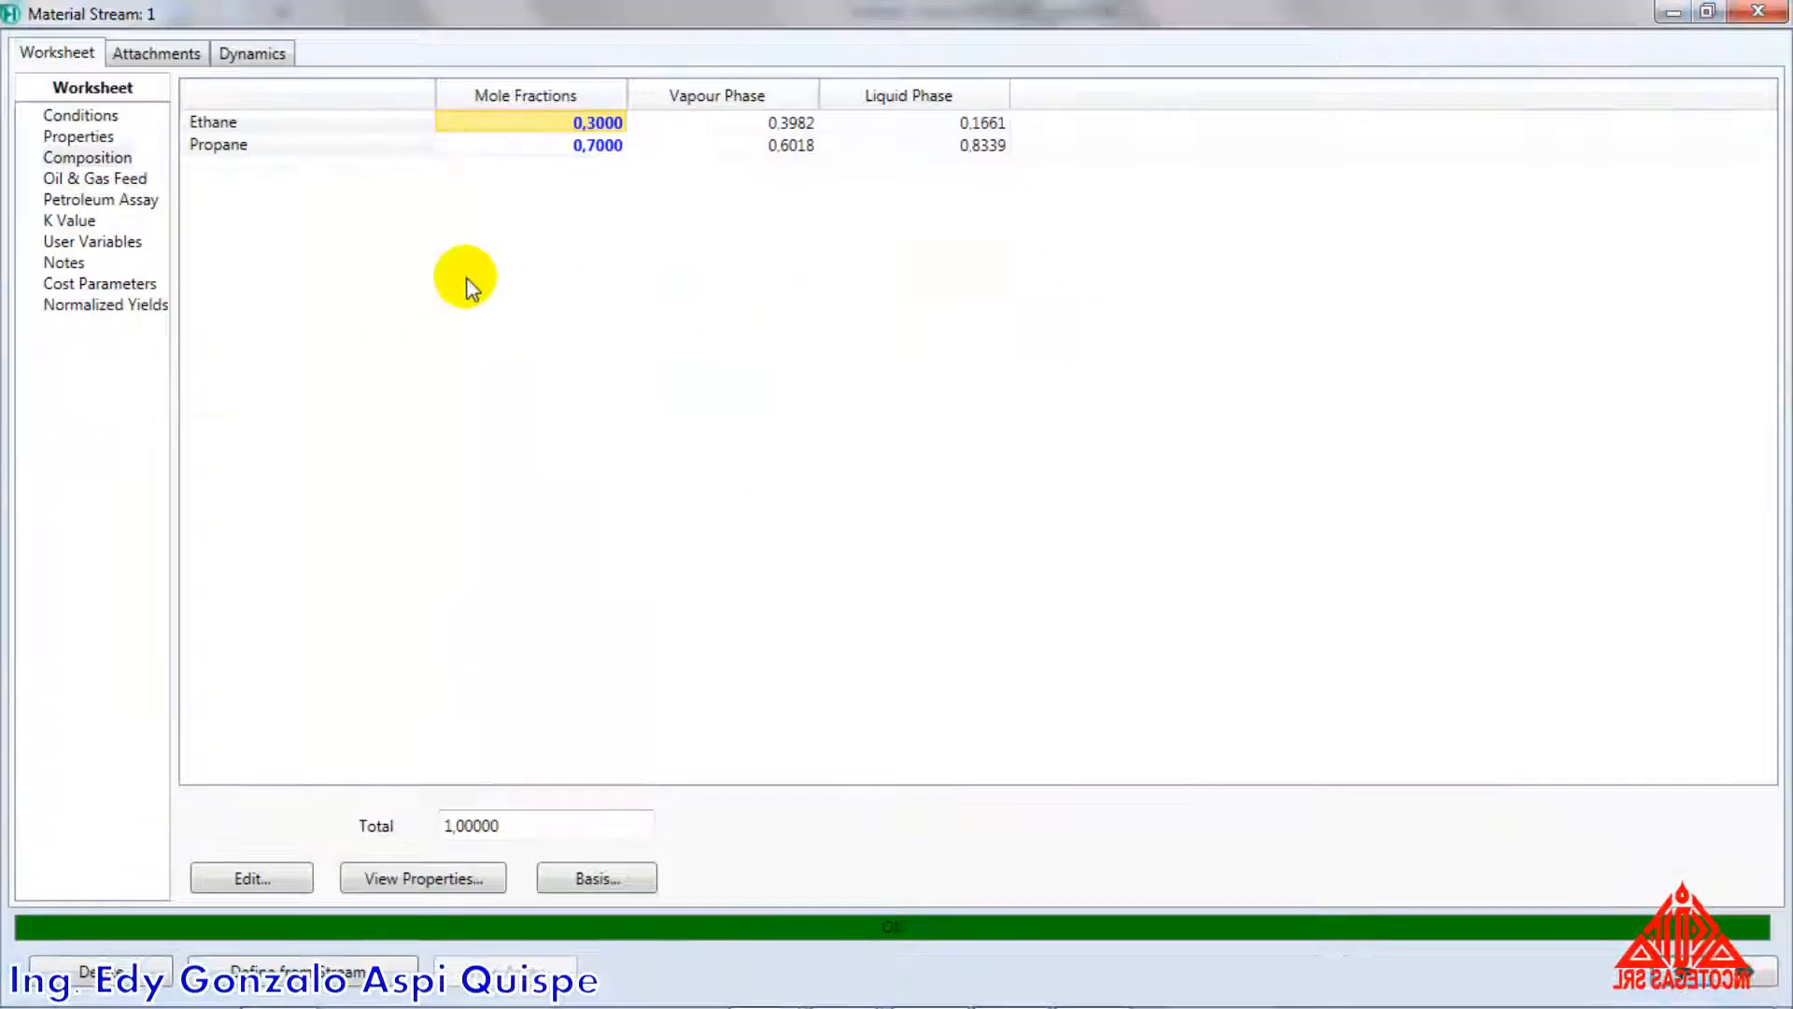
click(91, 119)
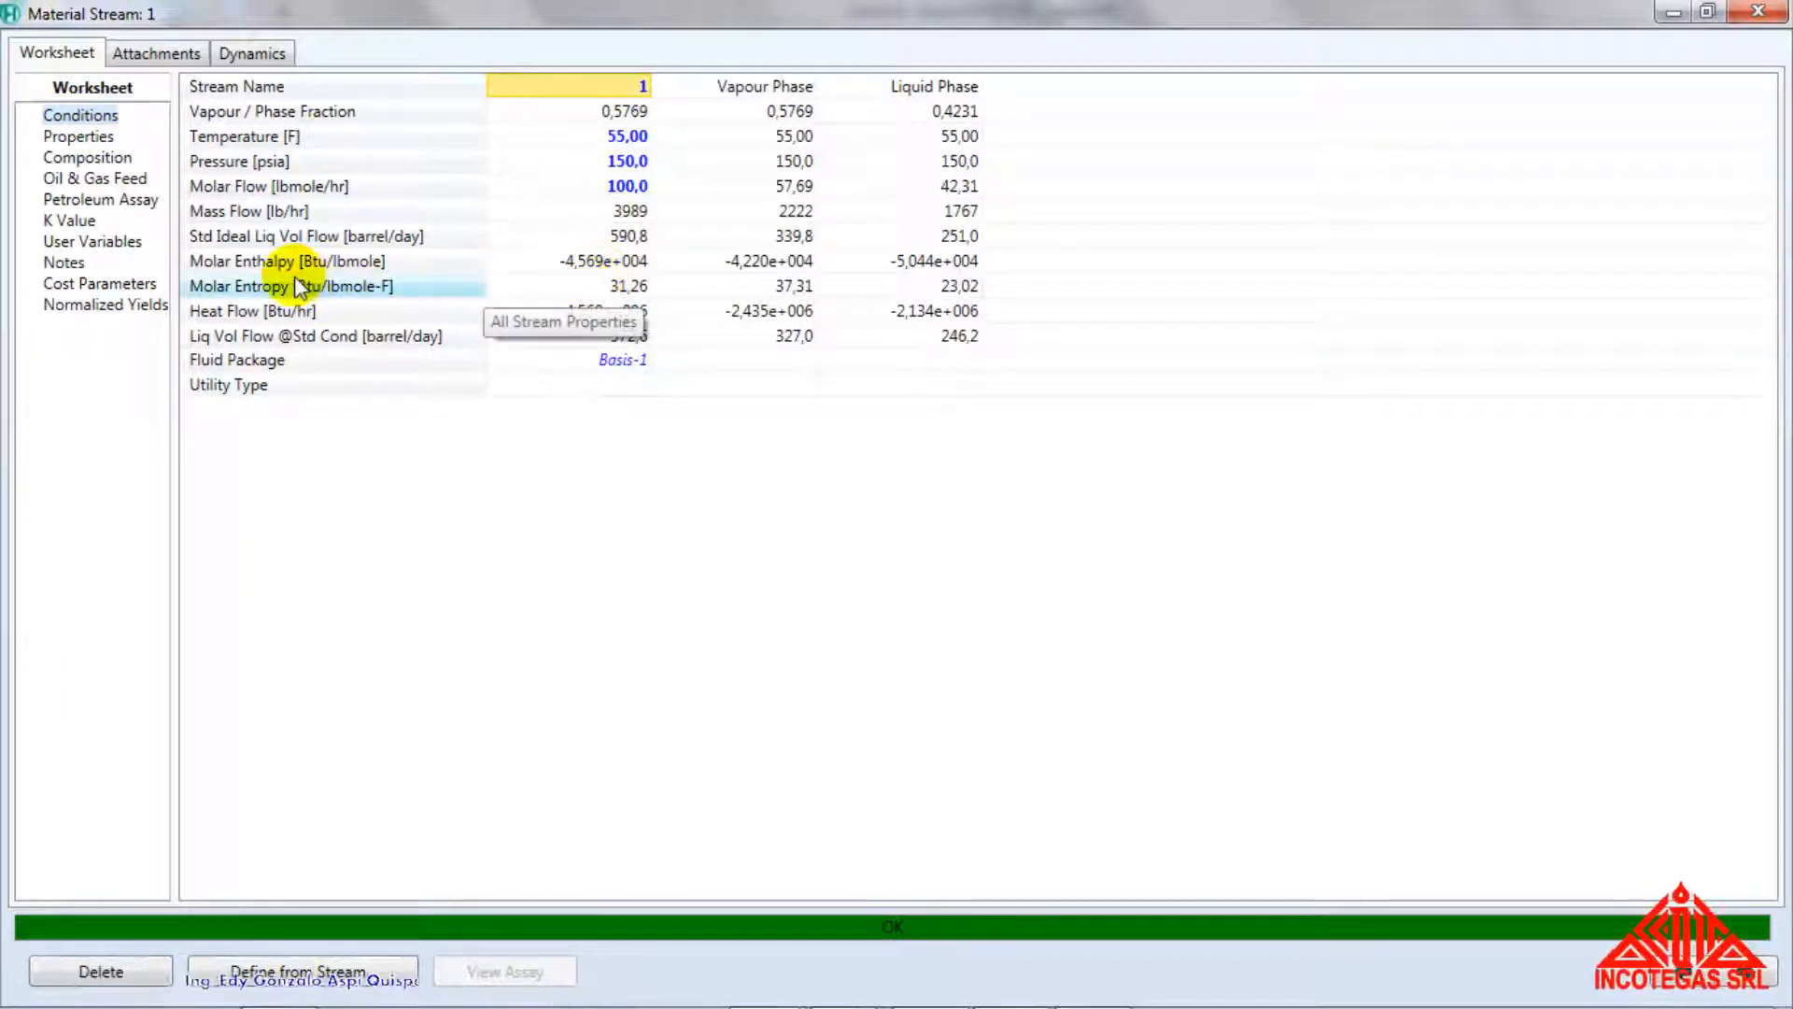
Examine the stream's molar enthalpy, molar entropy and vapour fraction among its calculated conditions
click(560, 265)
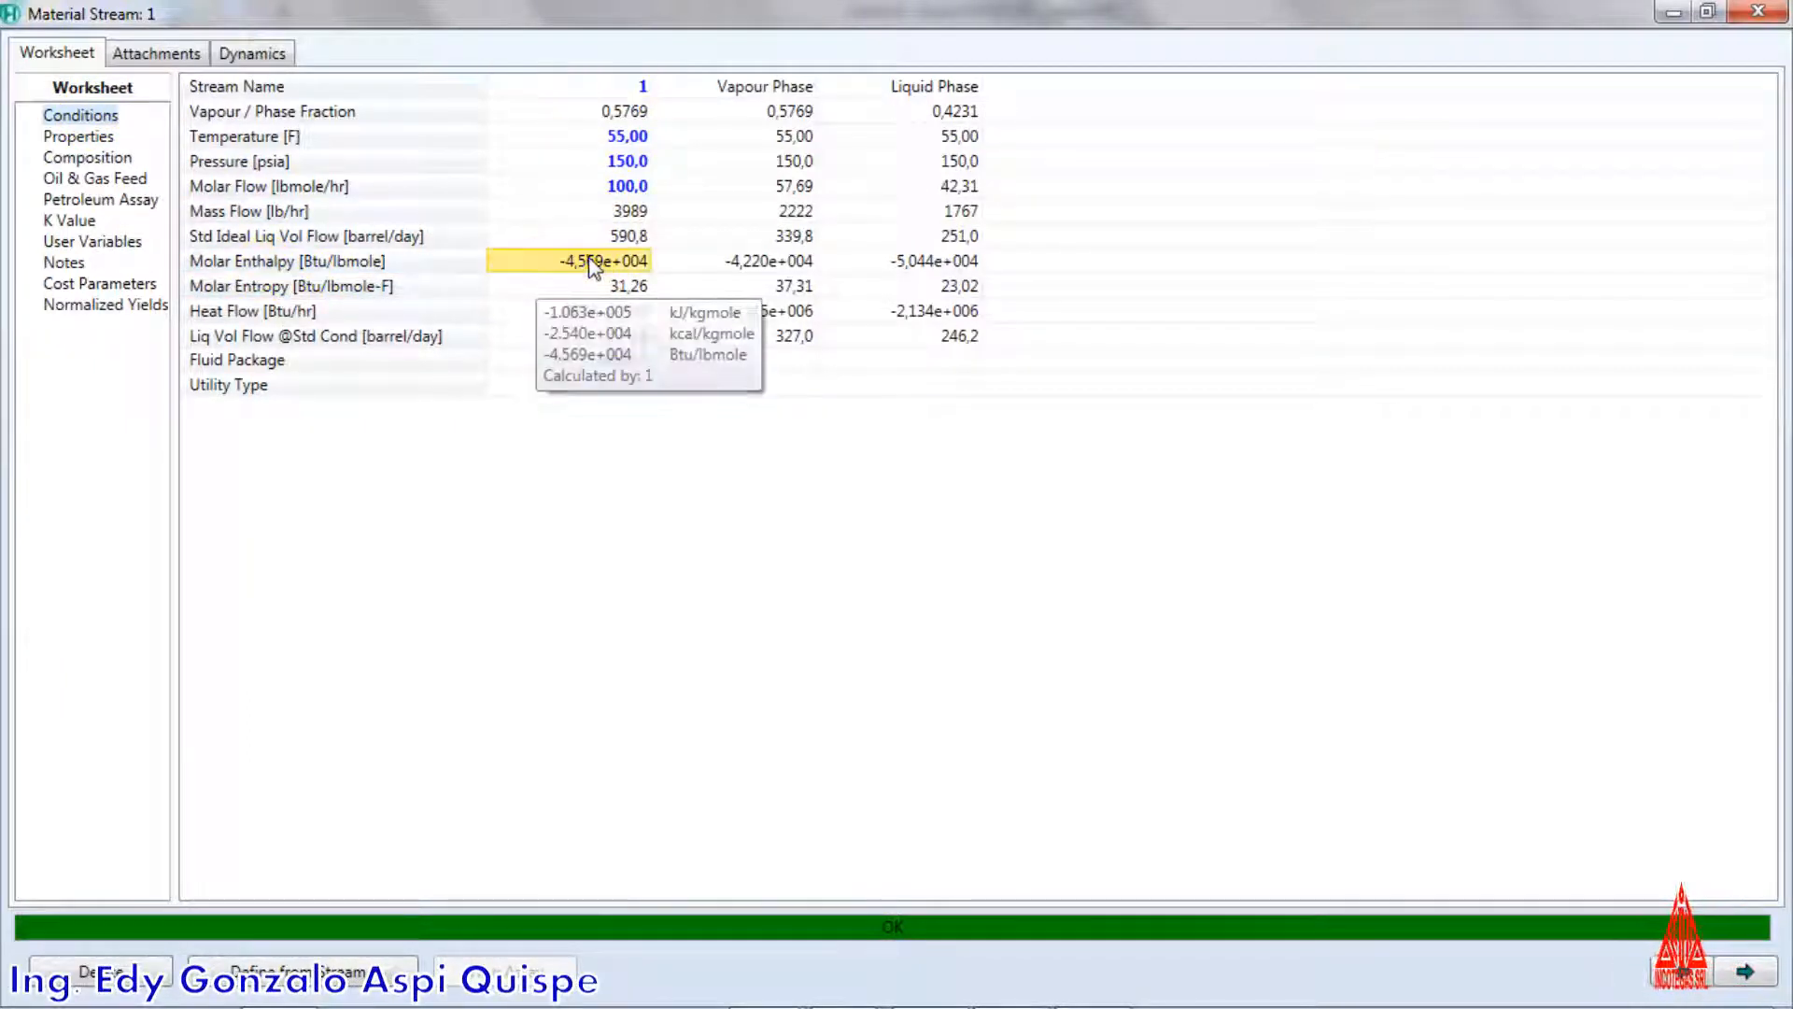
click(313, 265)
click(316, 288)
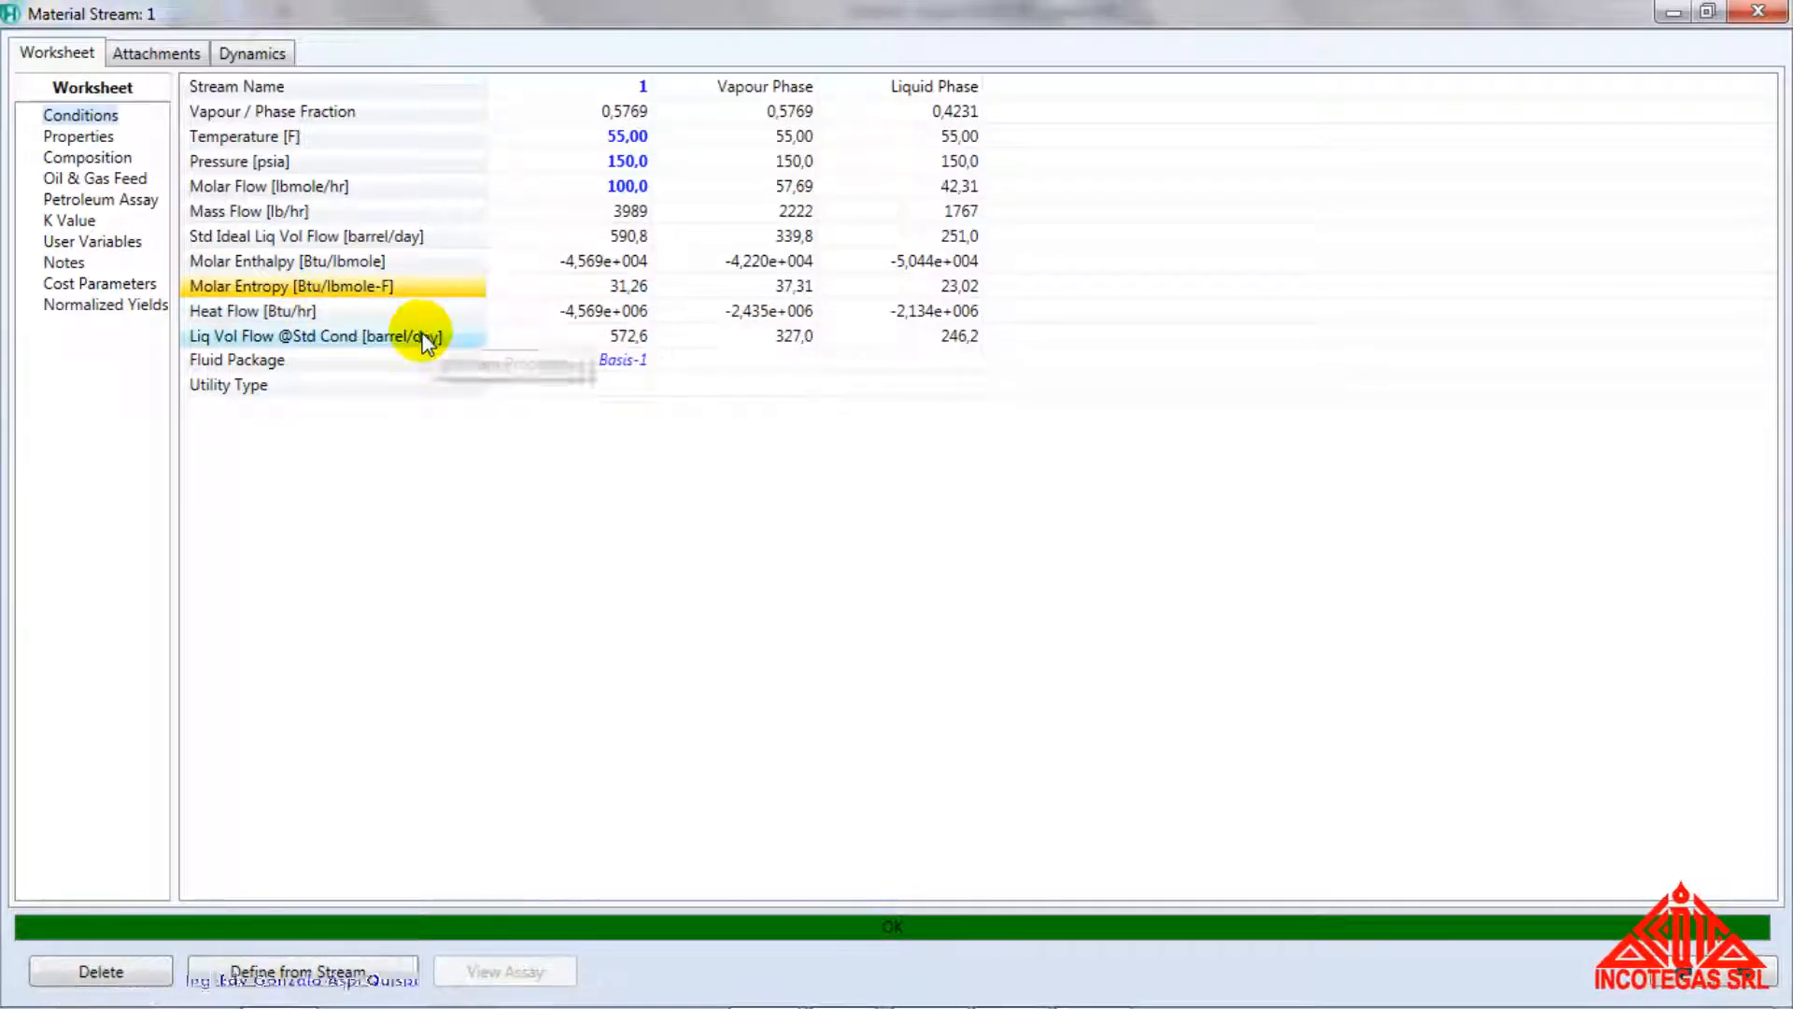
click(597, 288)
click(598, 262)
click(607, 288)
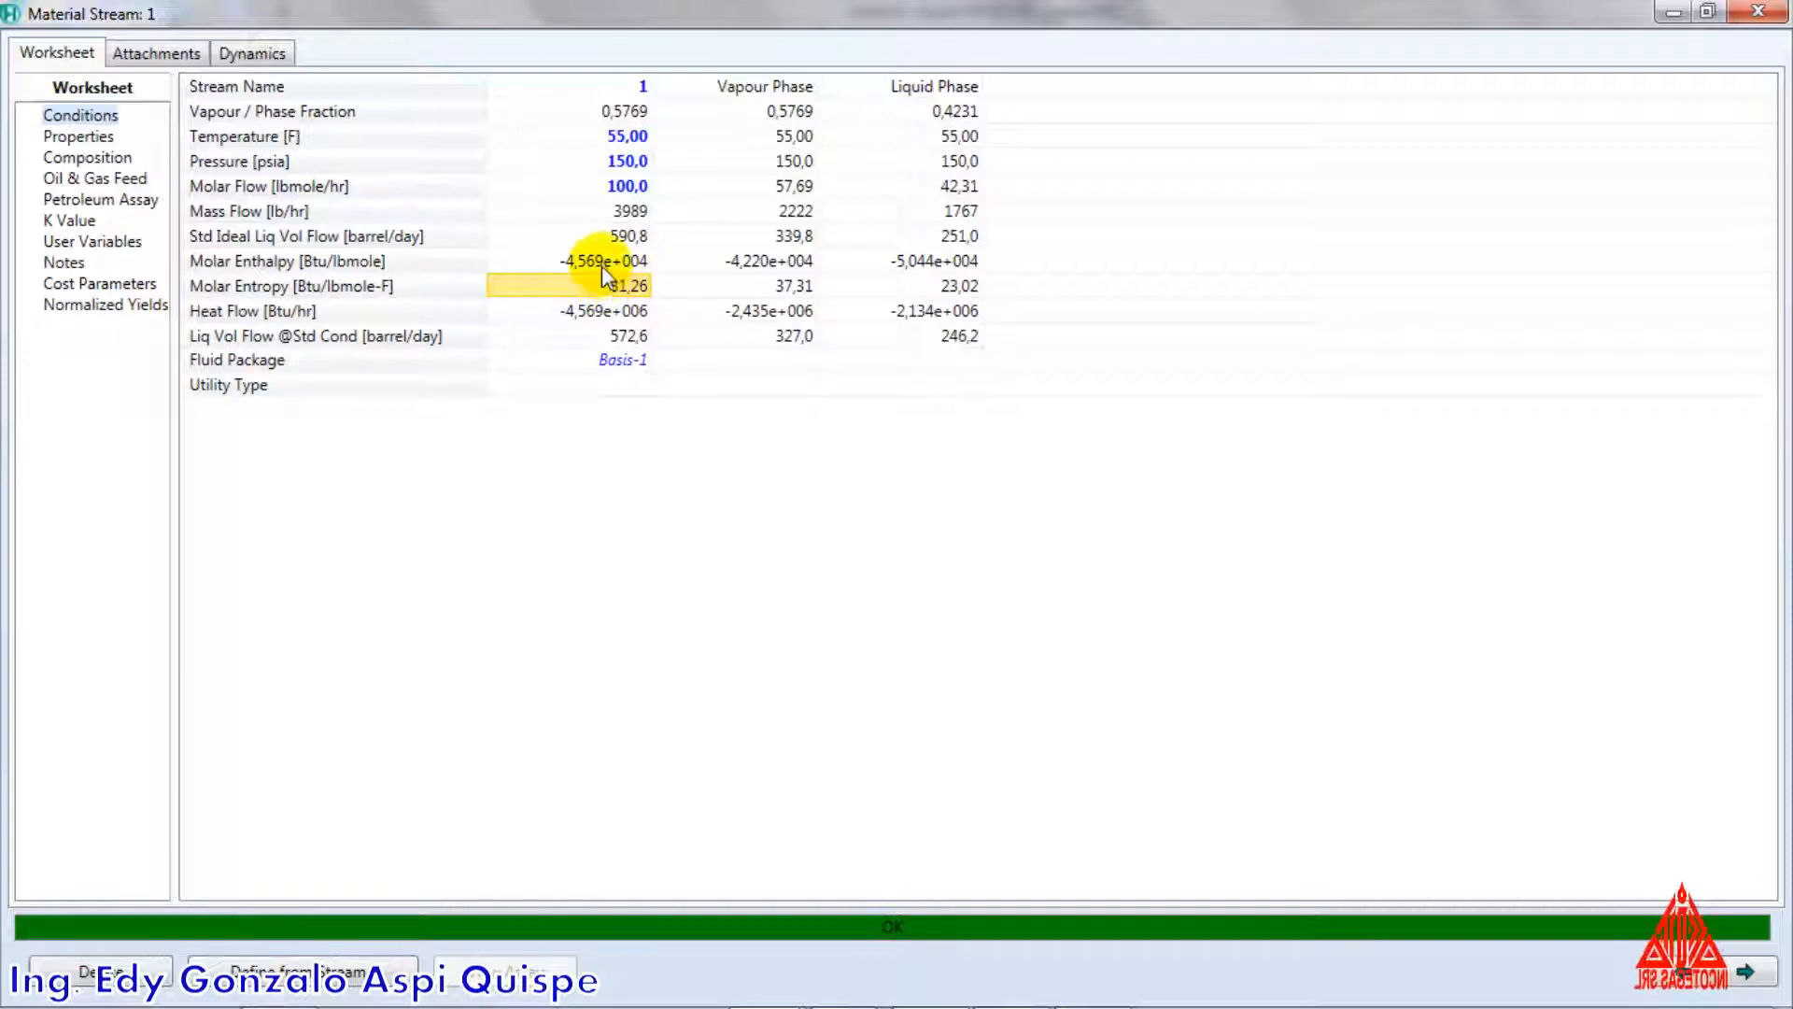
click(601, 263)
click(605, 283)
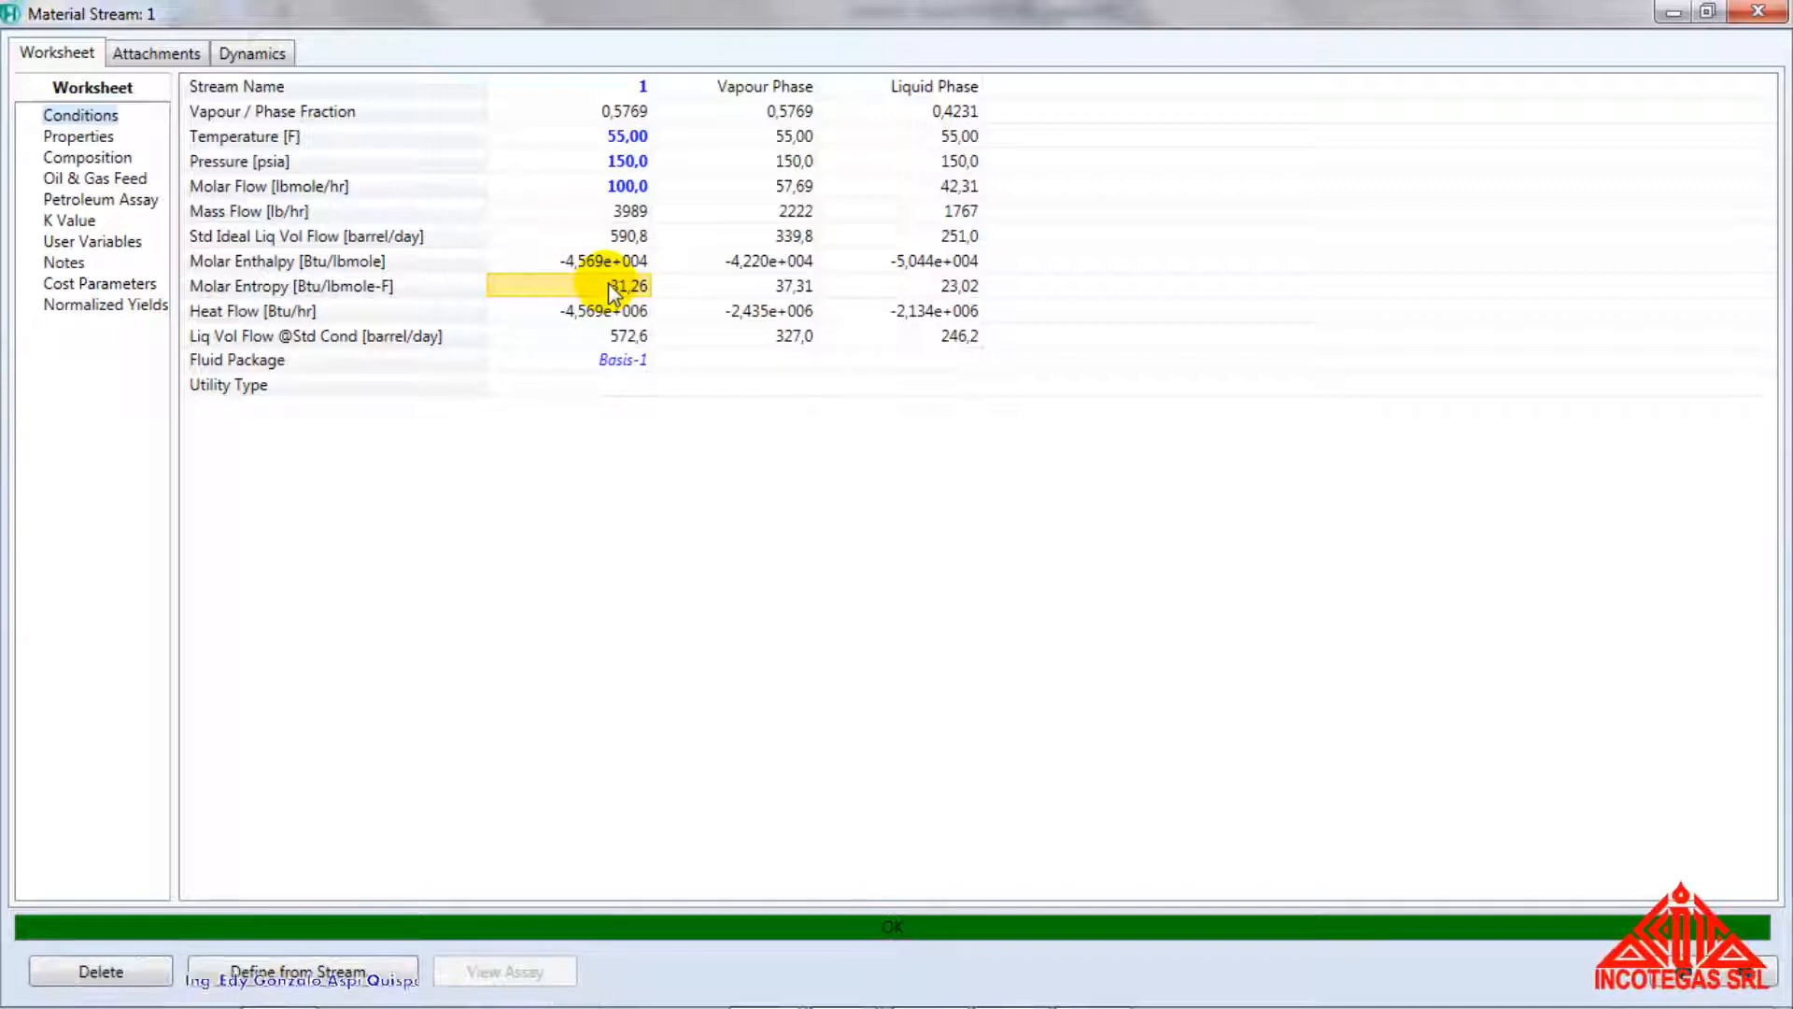
click(103, 139)
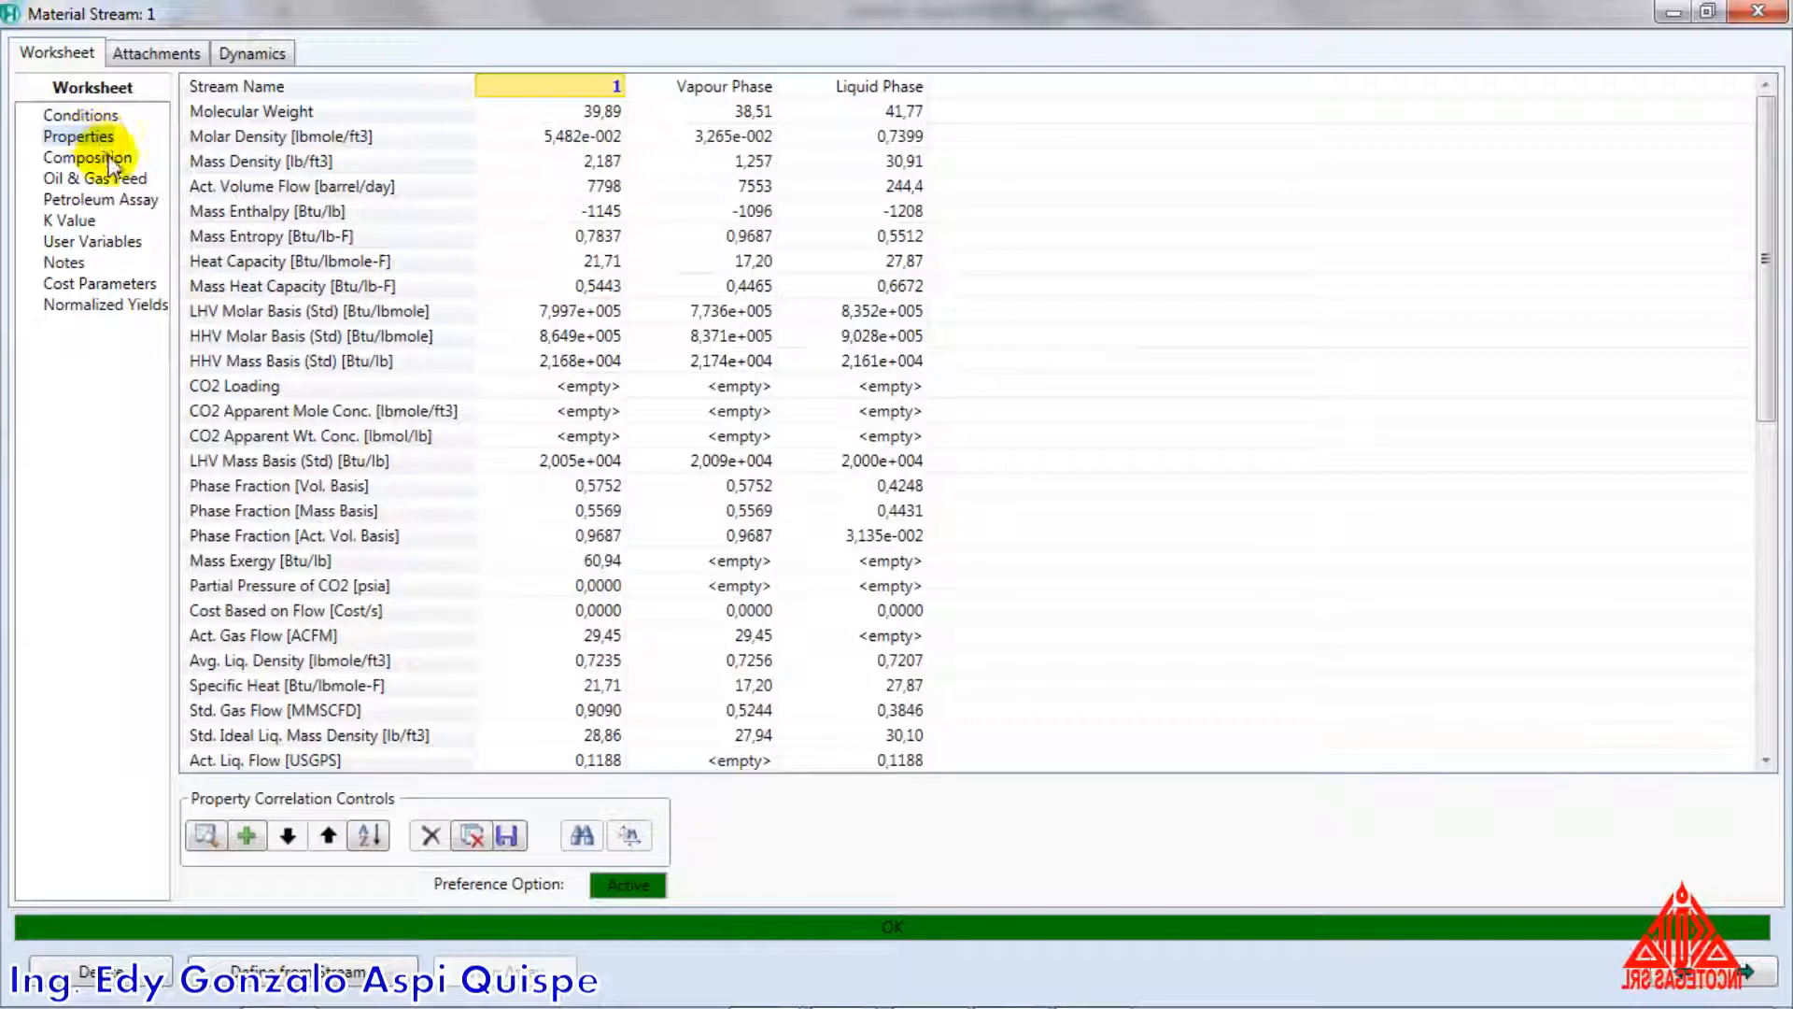
click(81, 115)
click(635, 111)
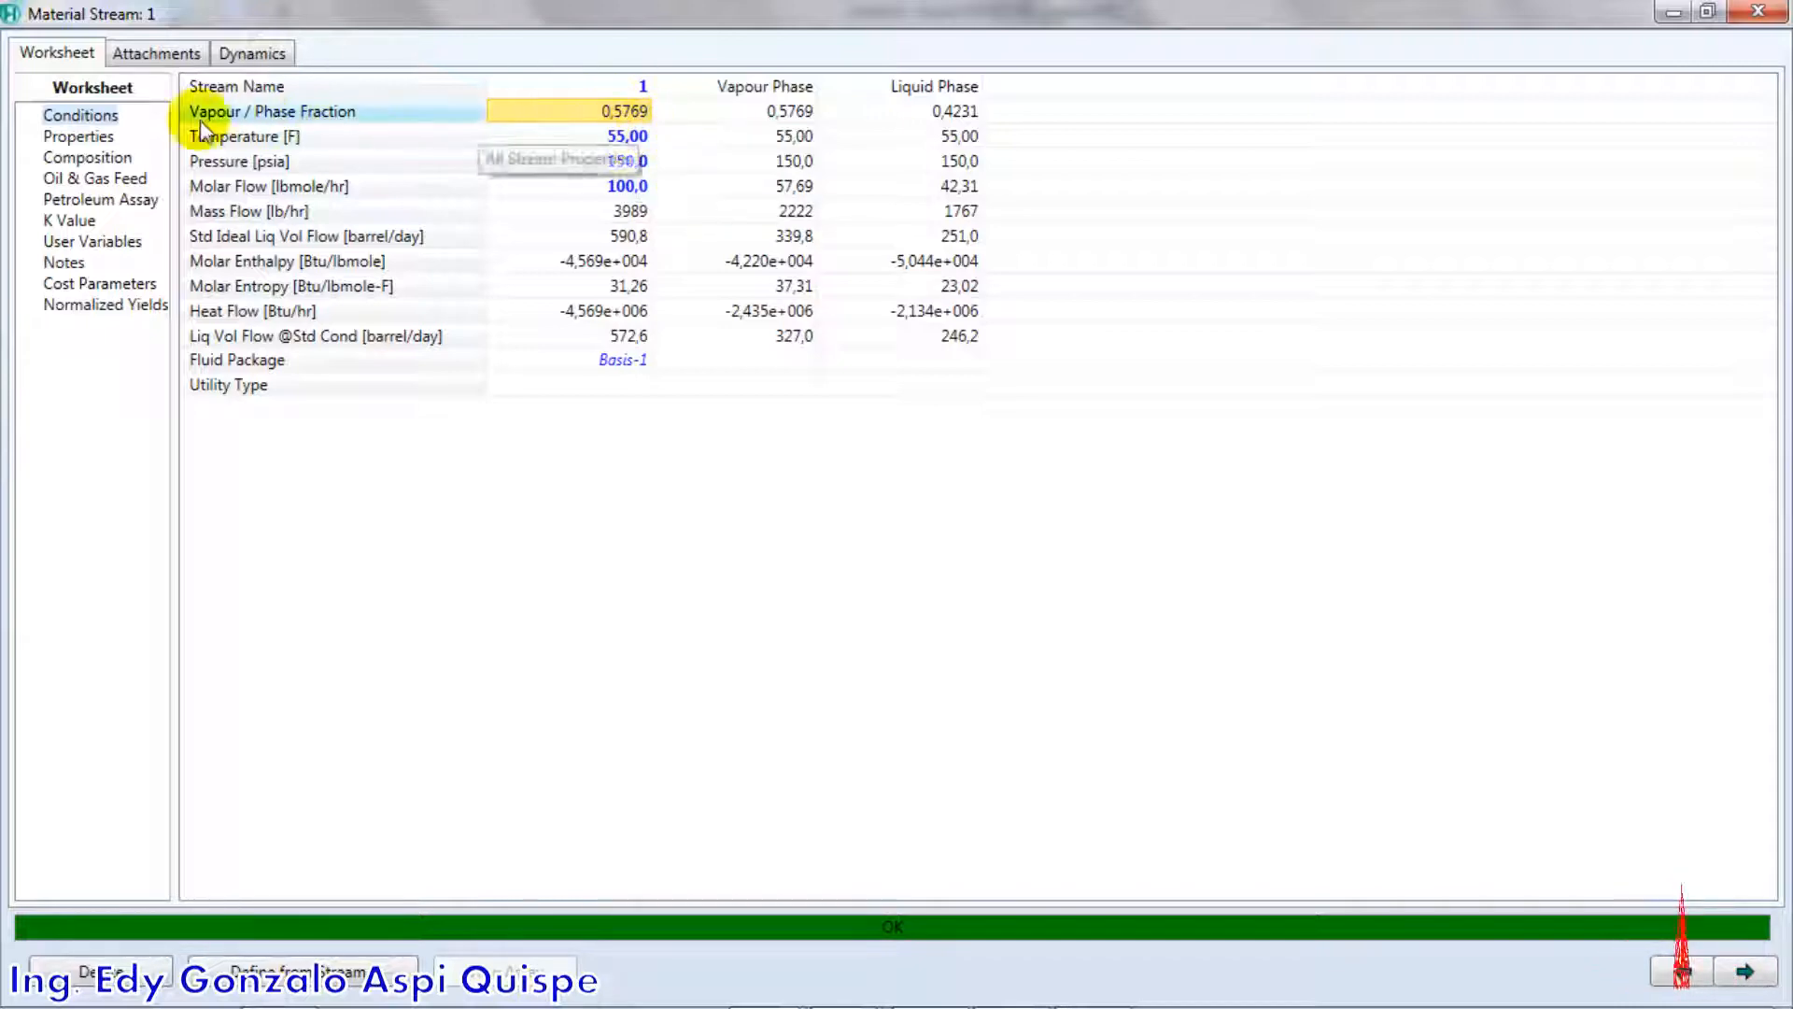
Examine the stream's calculated properties, including molecular weight, molar density and the Z Factor of the vapour and liquid phases
click(82, 137)
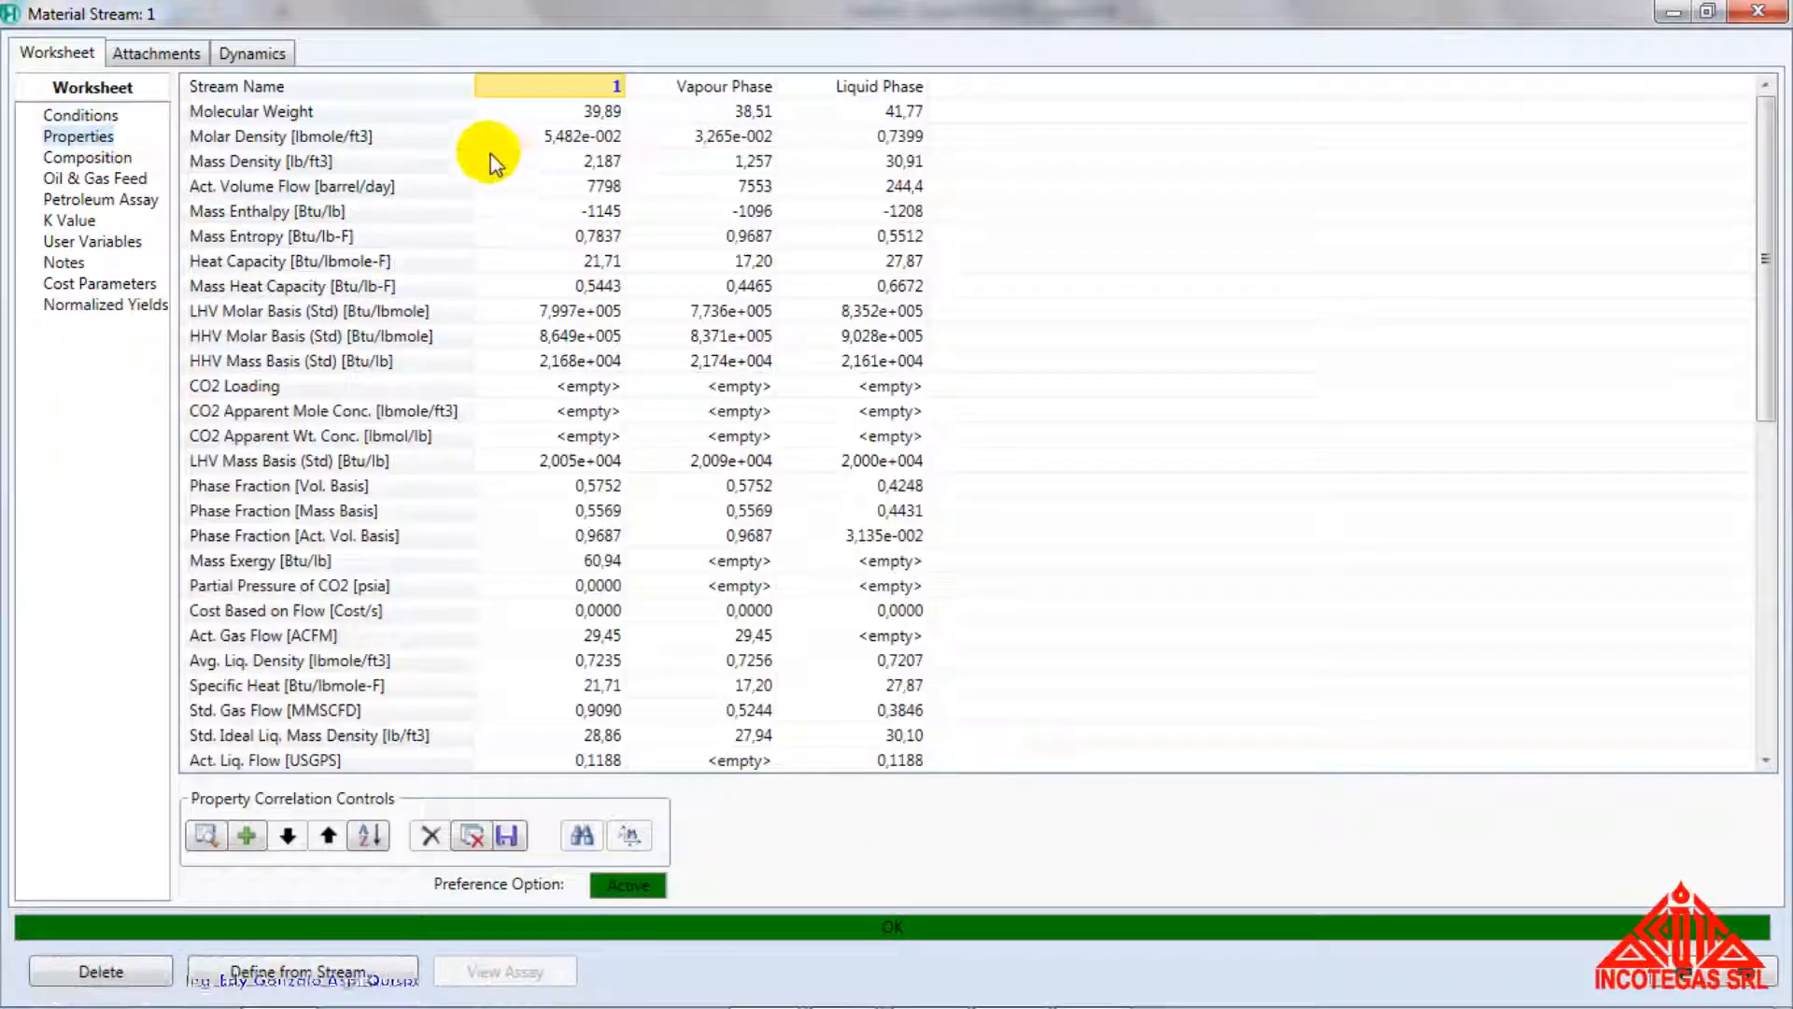
click(504, 111)
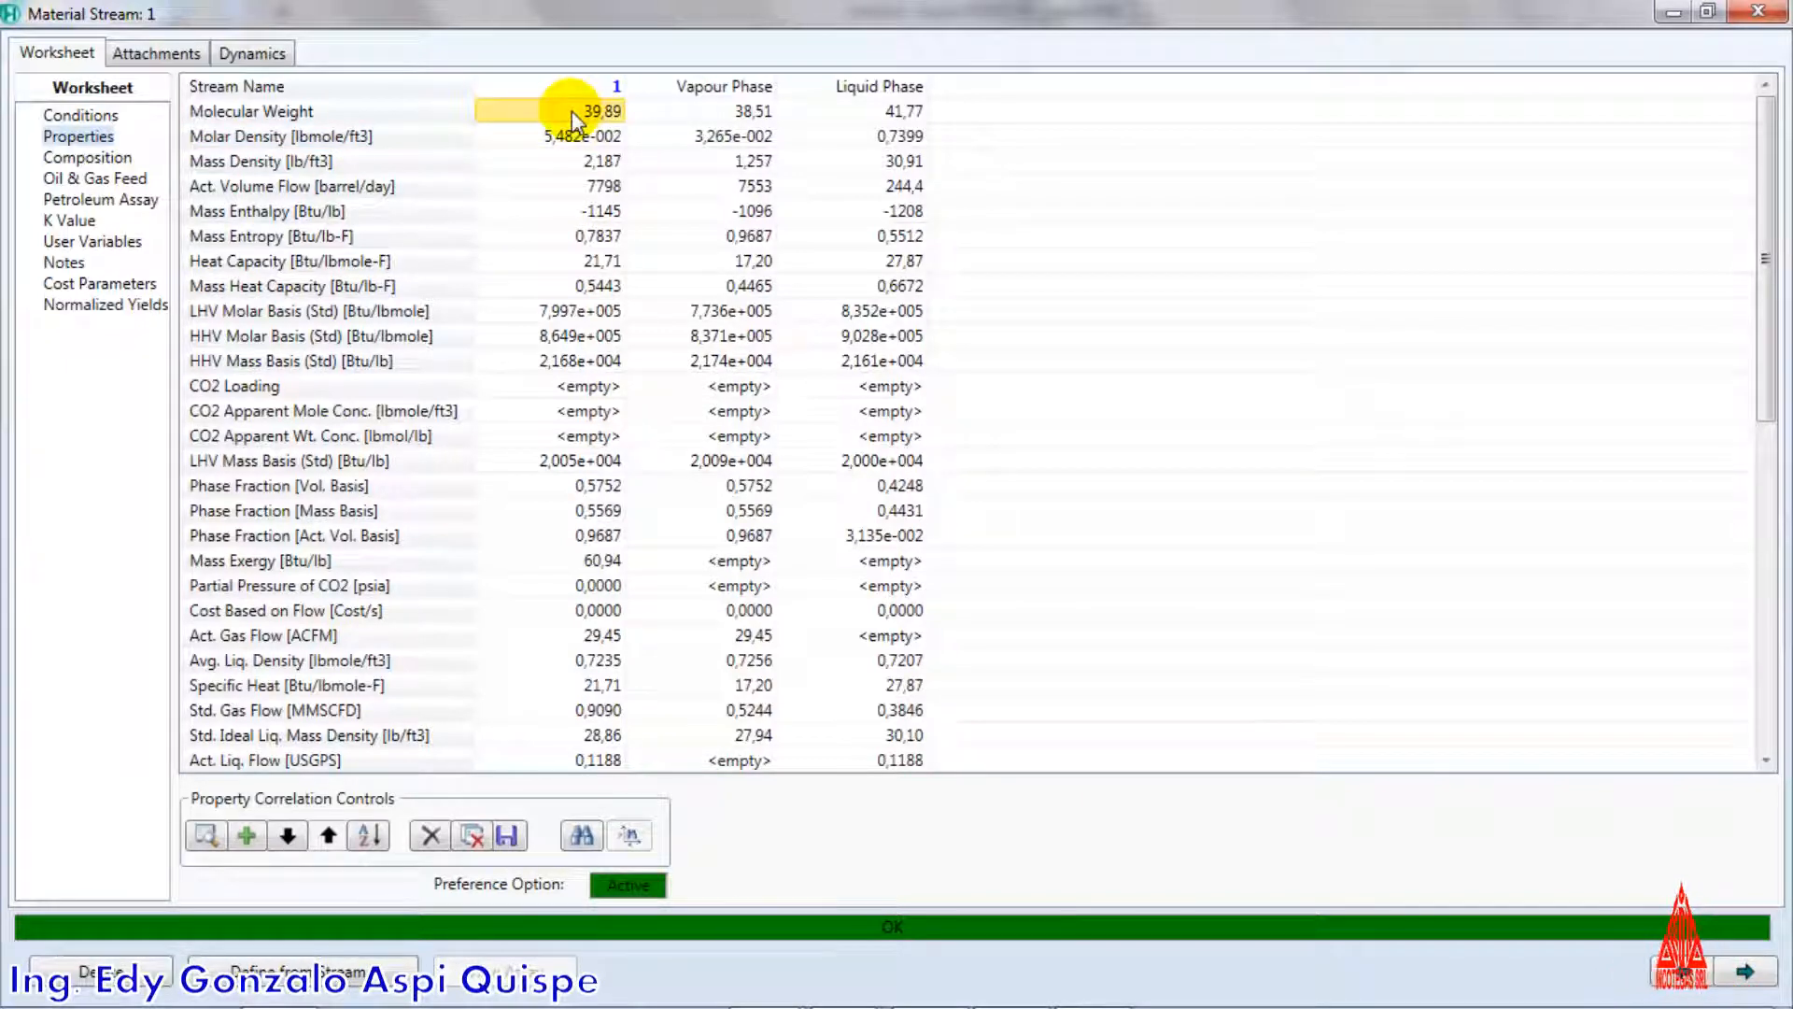
click(575, 137)
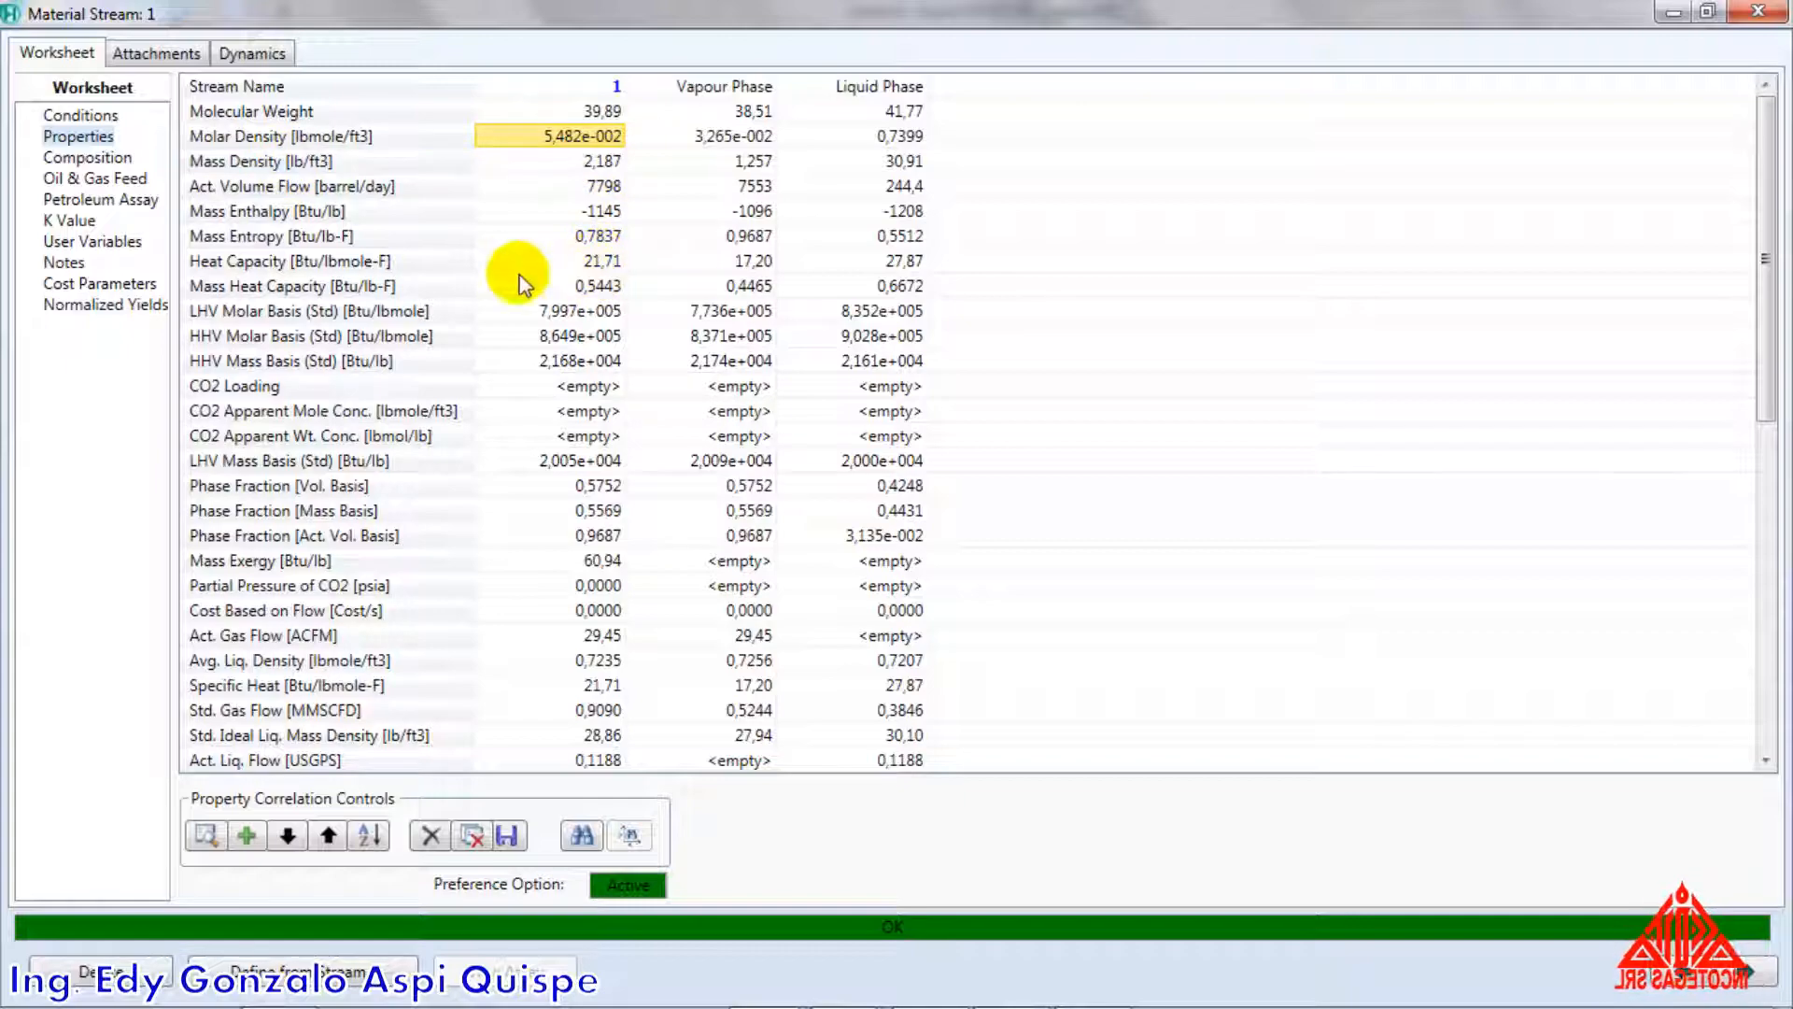
scroll(571, 287, down, 4)
scroll(572, 287, down, 5)
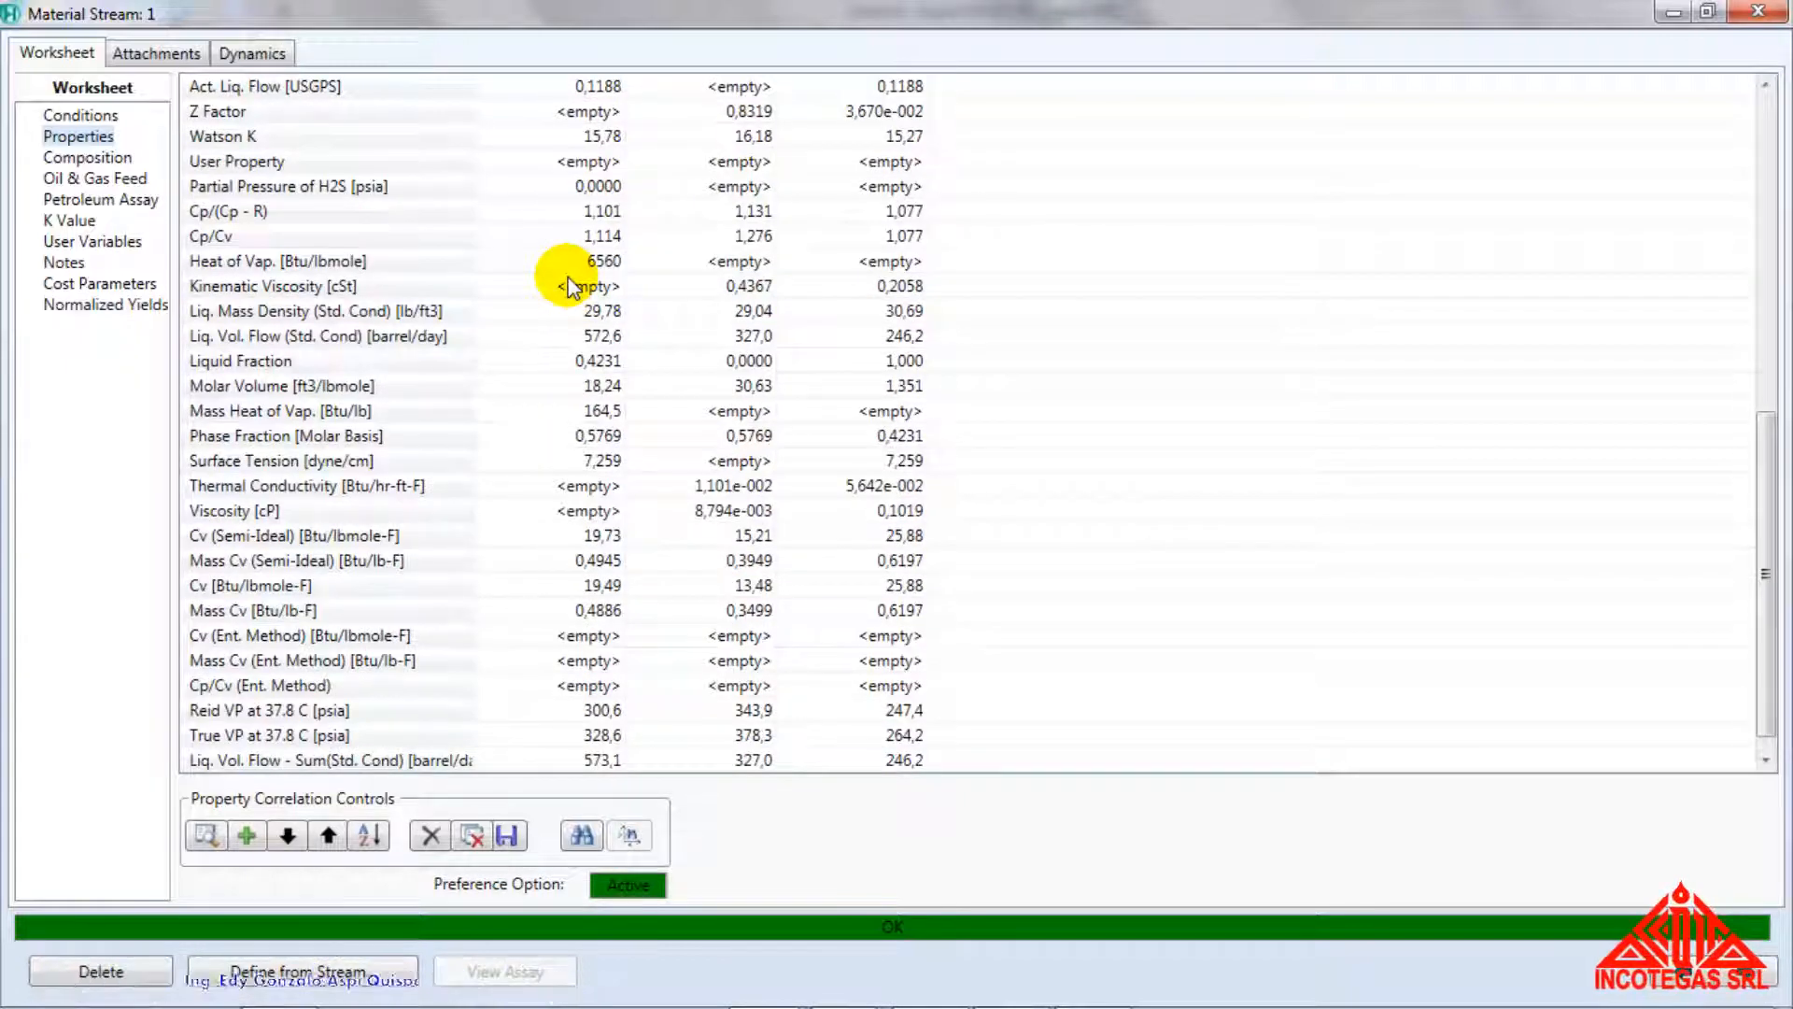
mouse_move(574, 264)
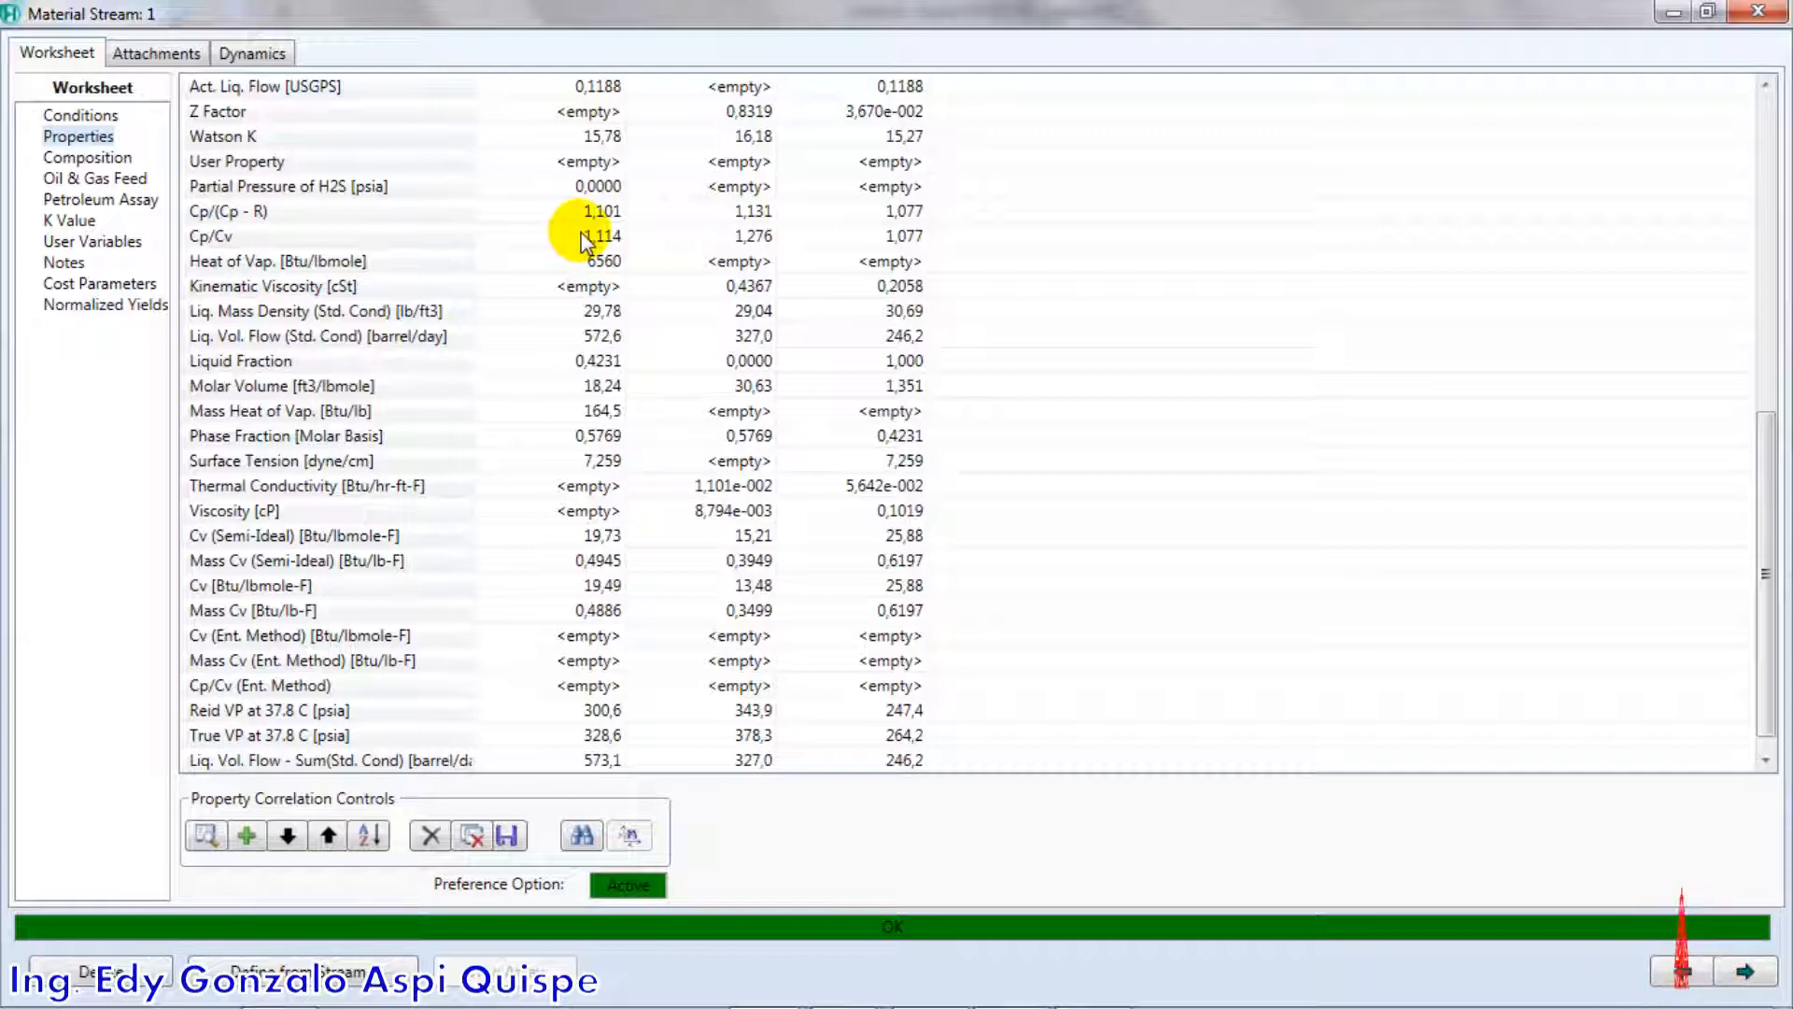
click(594, 112)
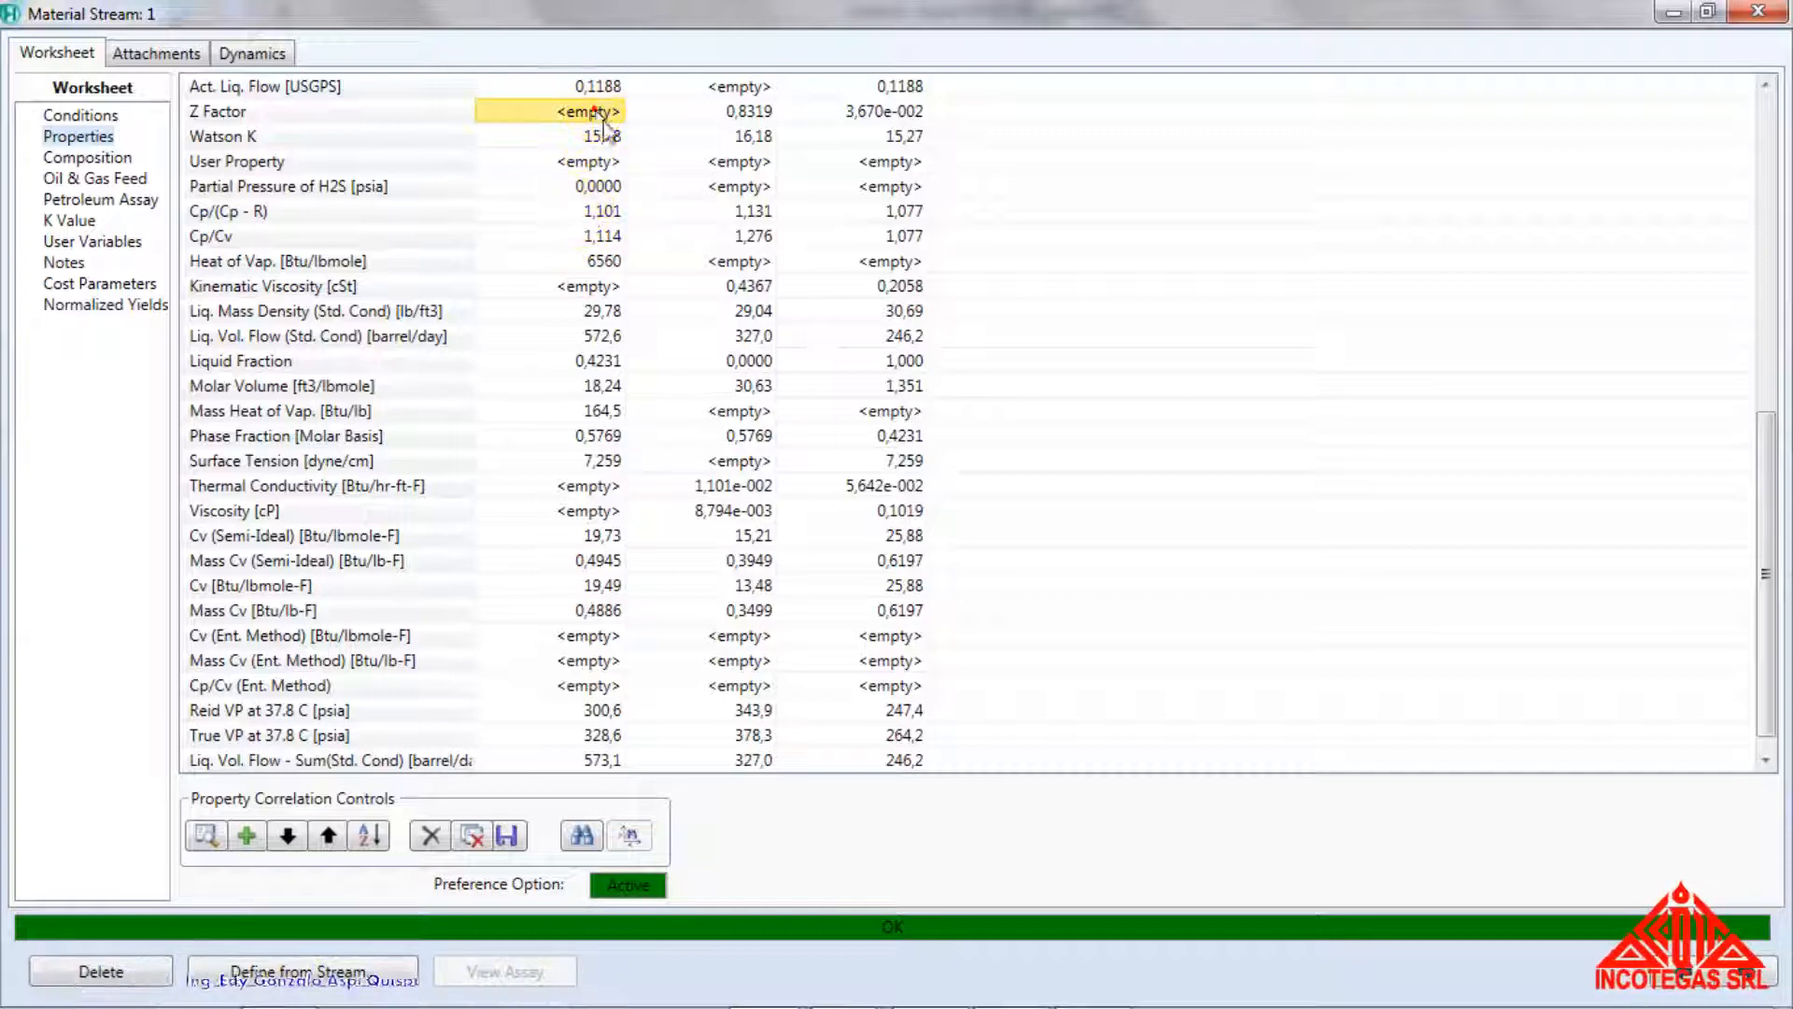
scroll(735, 247, up, 1)
scroll(735, 248, up, 2)
click(752, 336)
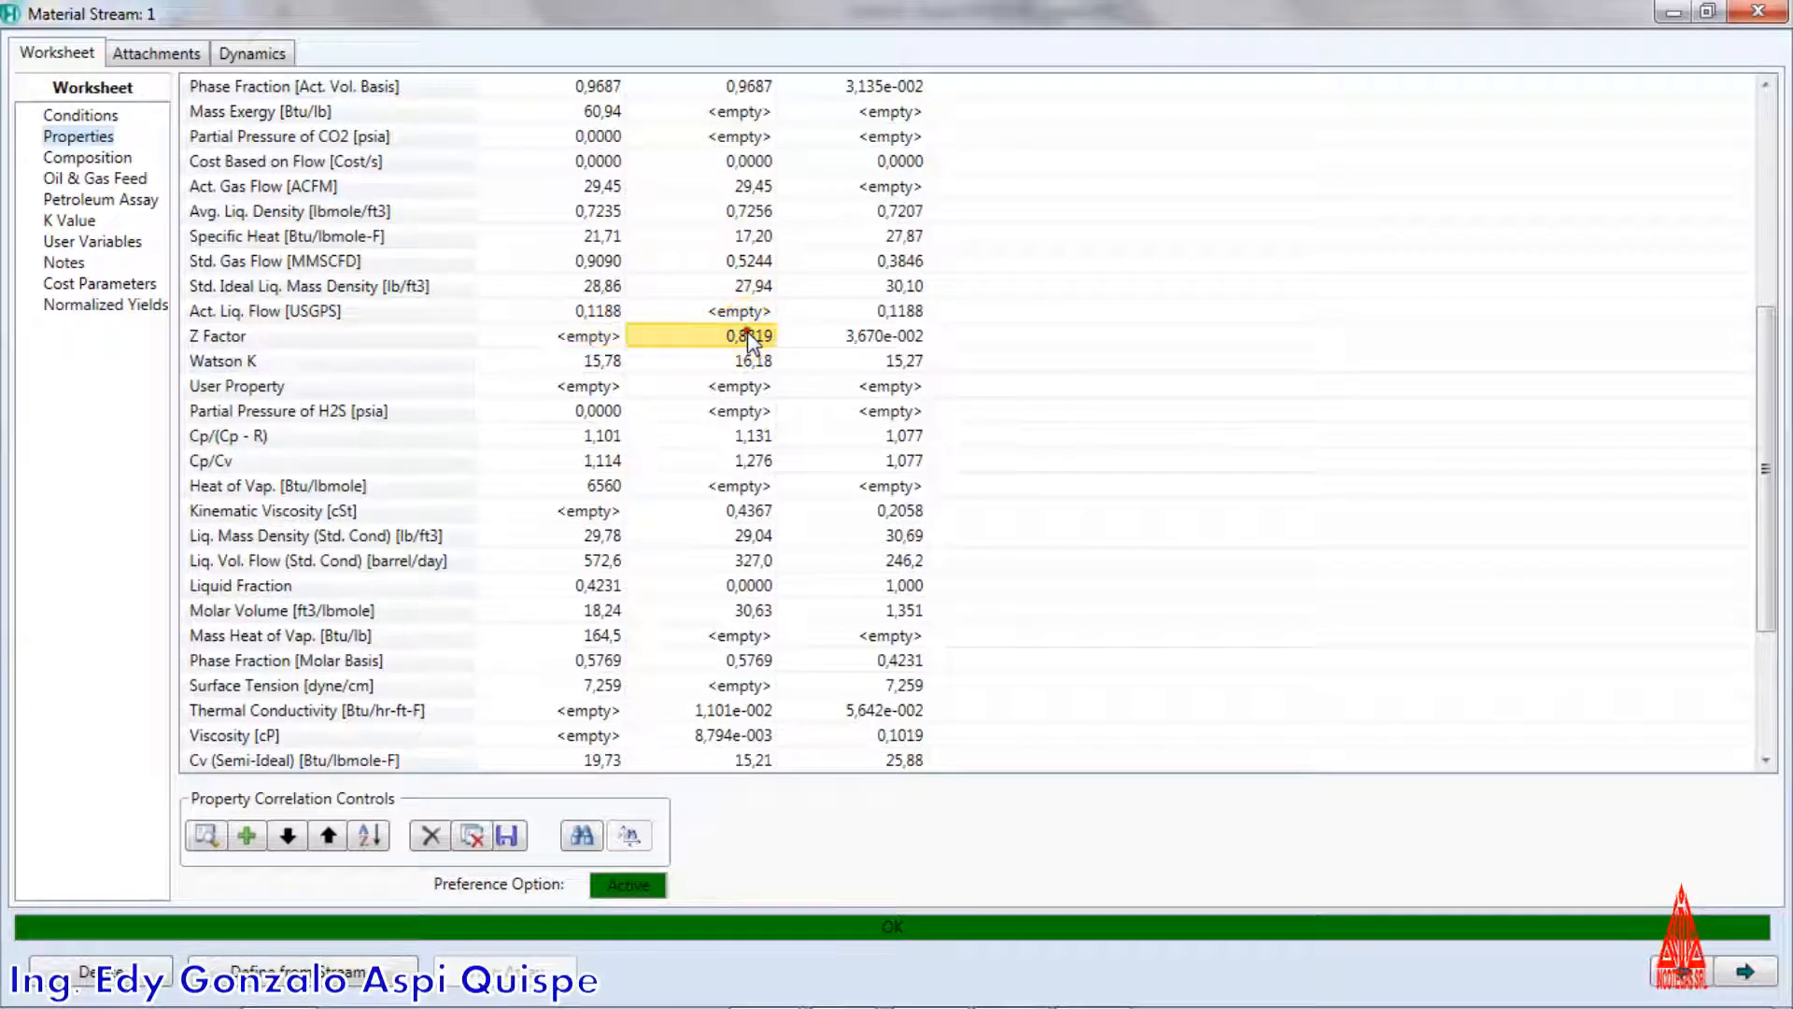
click(883, 338)
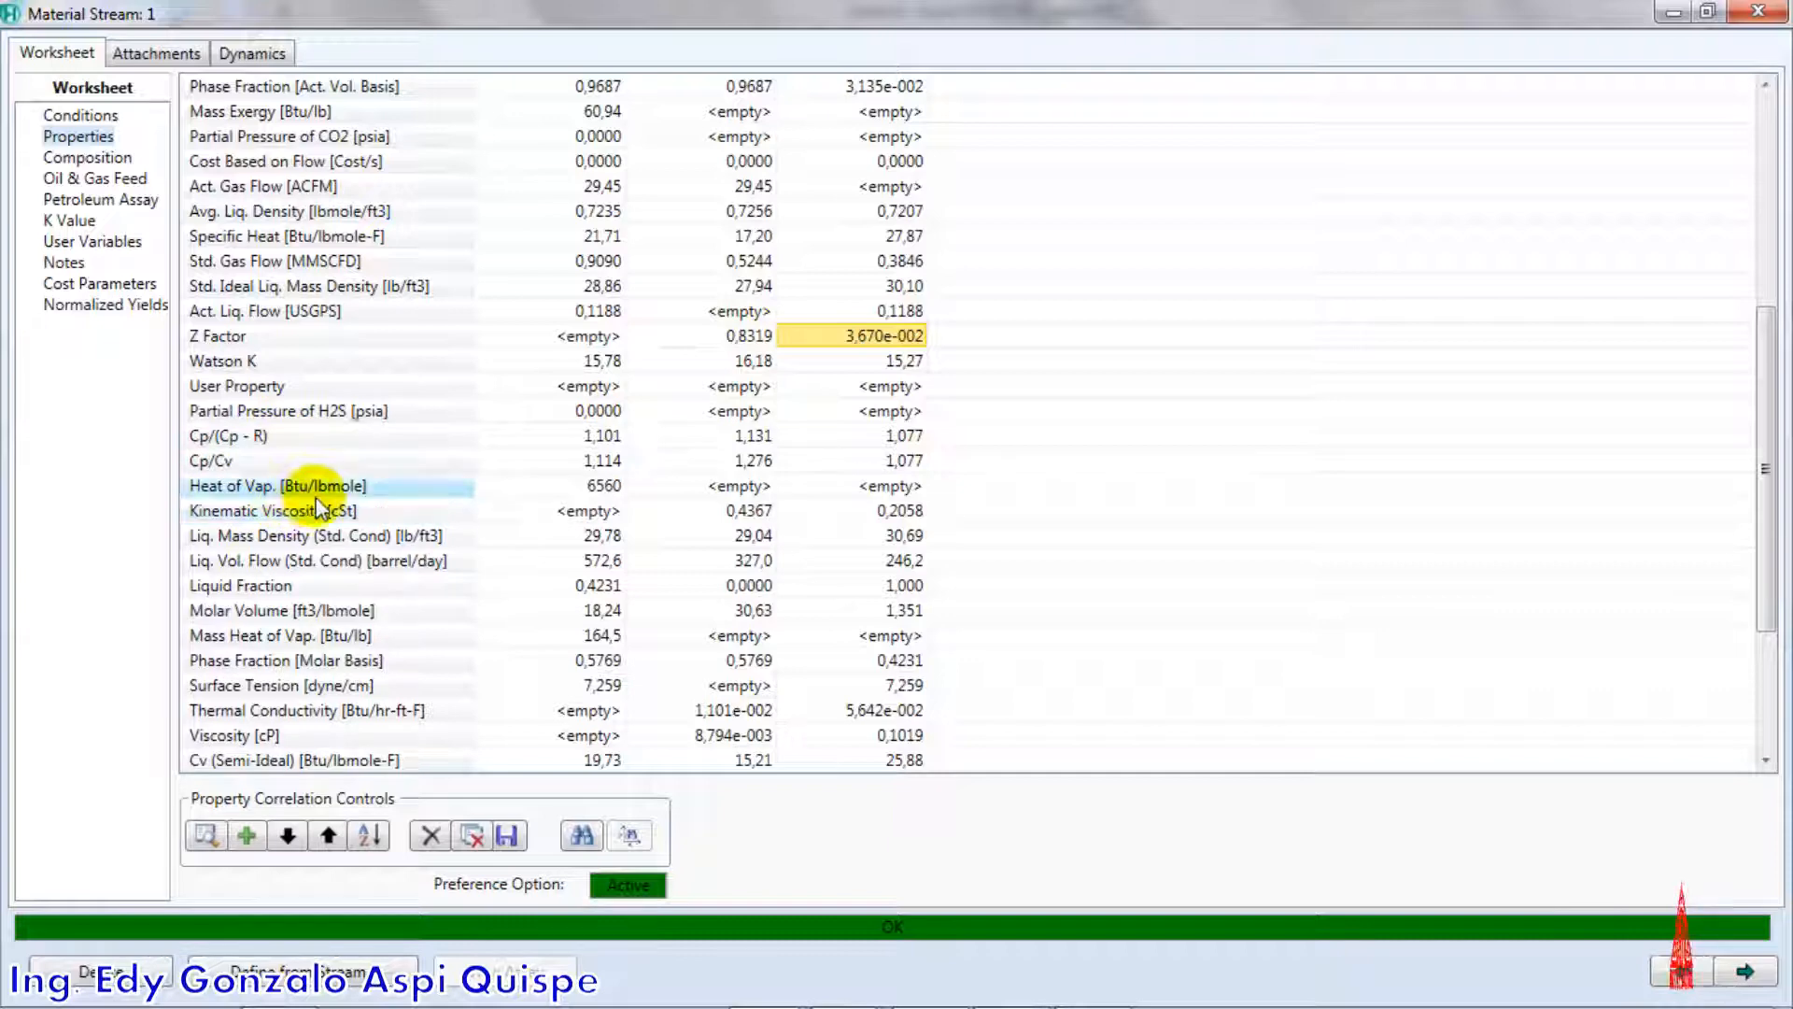
Review the full property list, compare the vapour and liquid Z Factor, and recheck the vapour fraction in the stream conditions
scroll(648, 540, down, 2)
scroll(640, 523, up, 5)
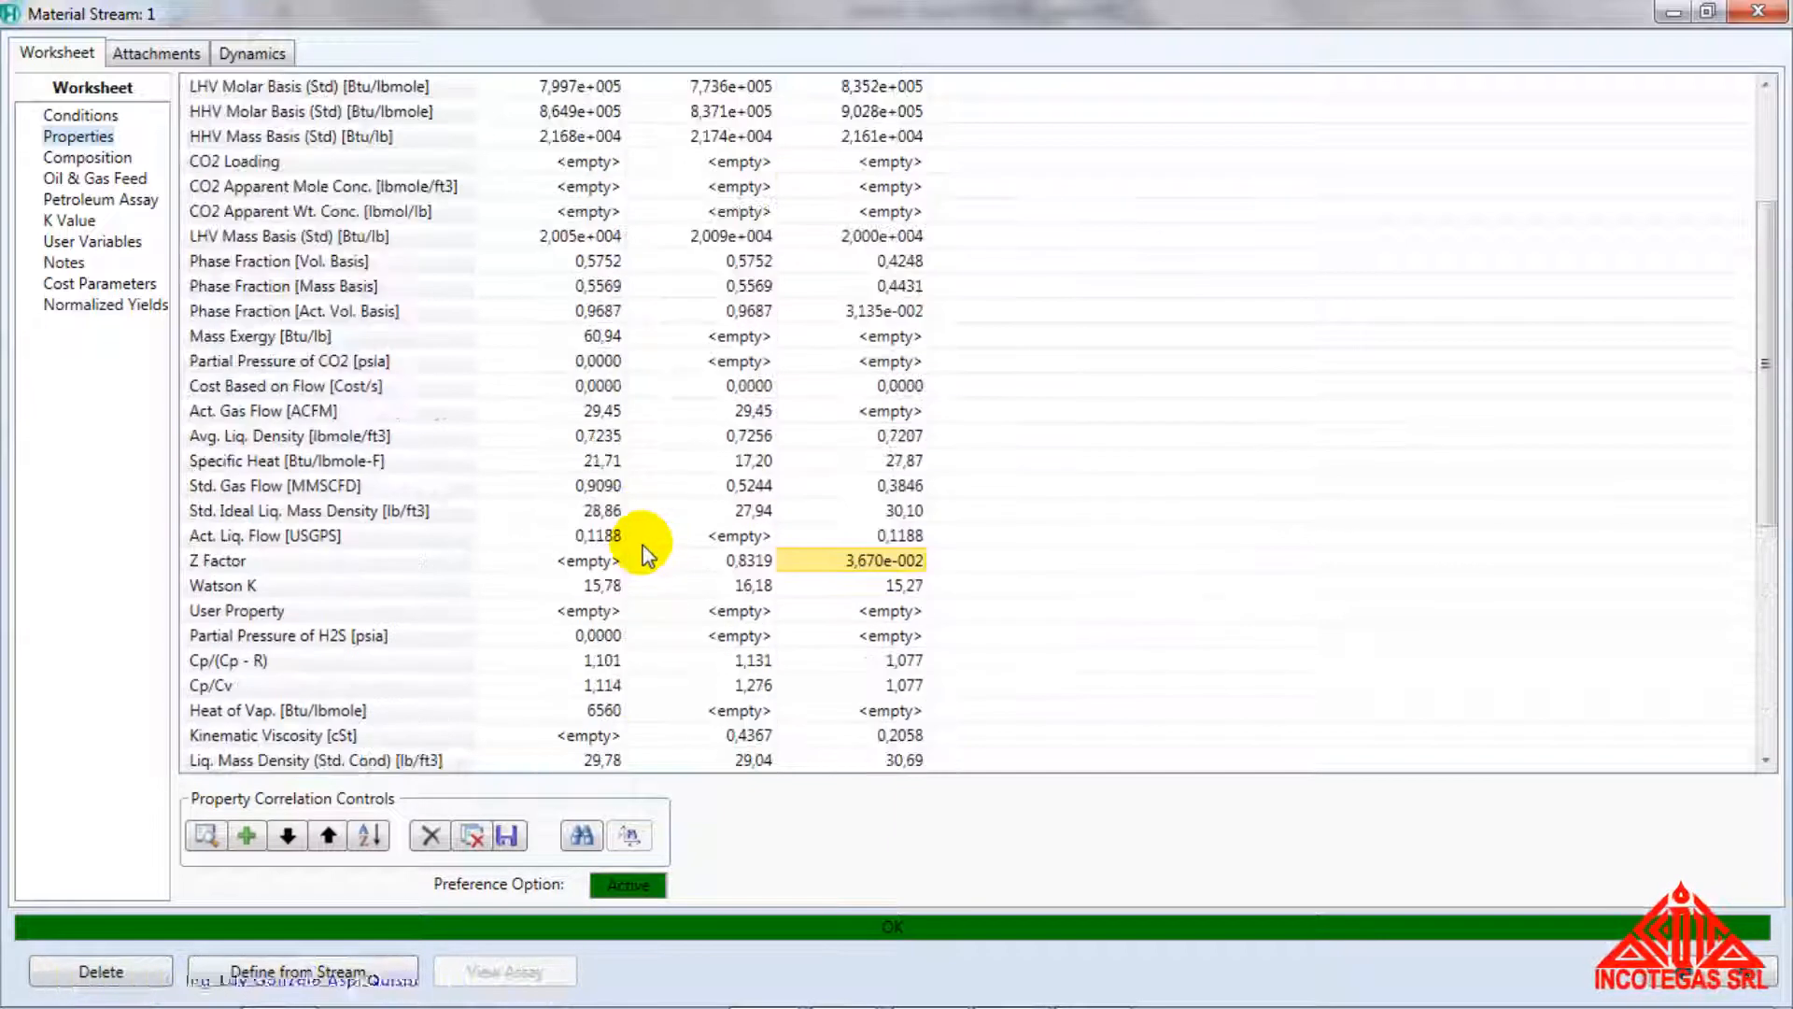
scroll(642, 544, up, 3)
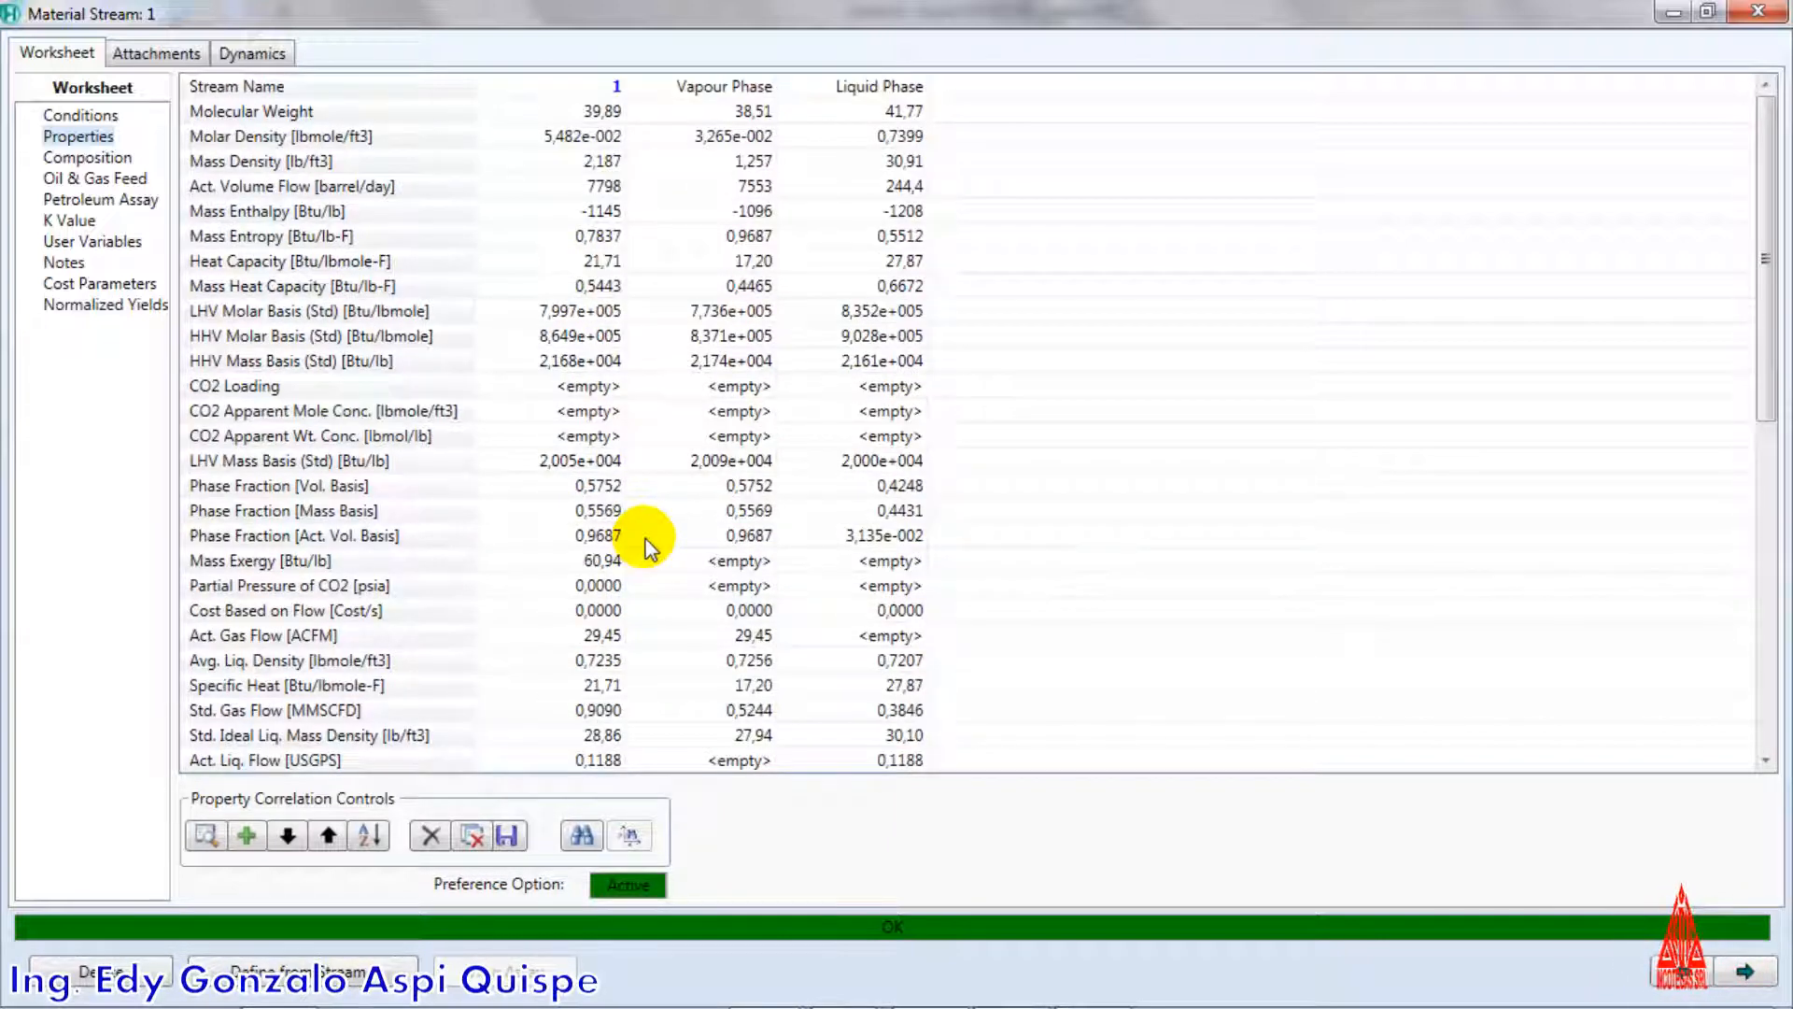
scroll(651, 546, down, 9)
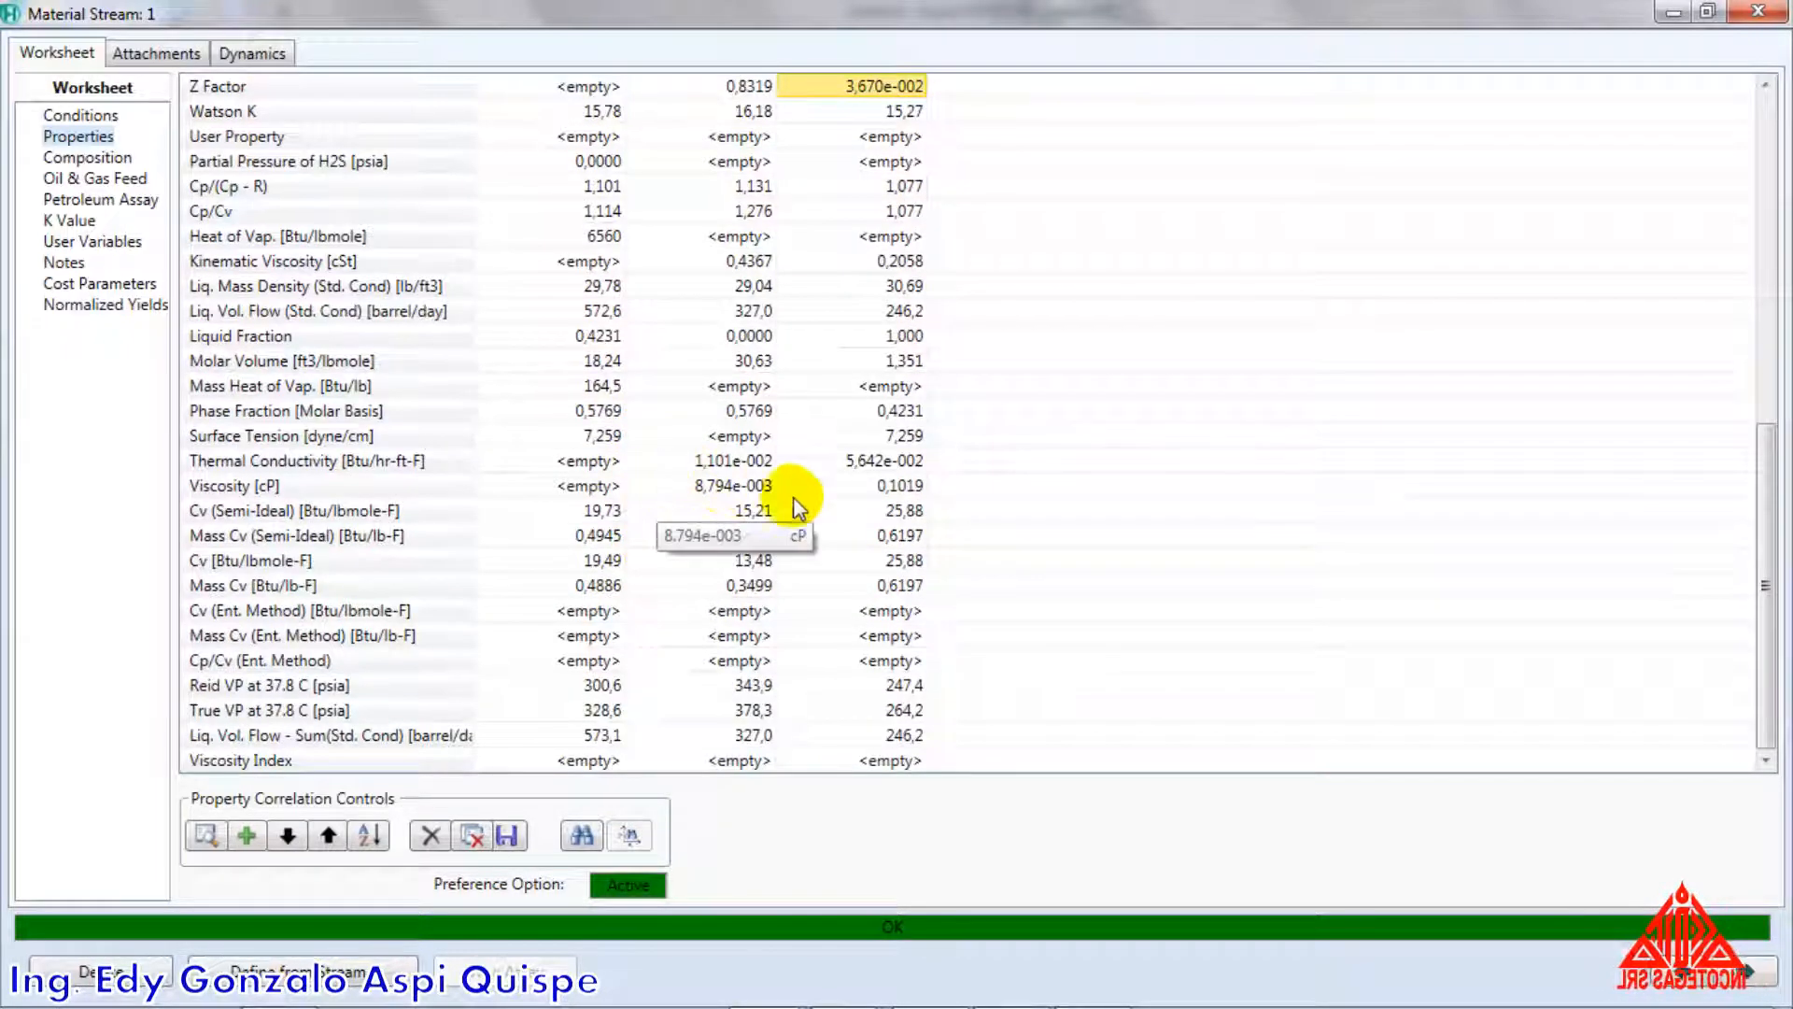
scroll(715, 369, up, 8)
scroll(719, 379, up, 2)
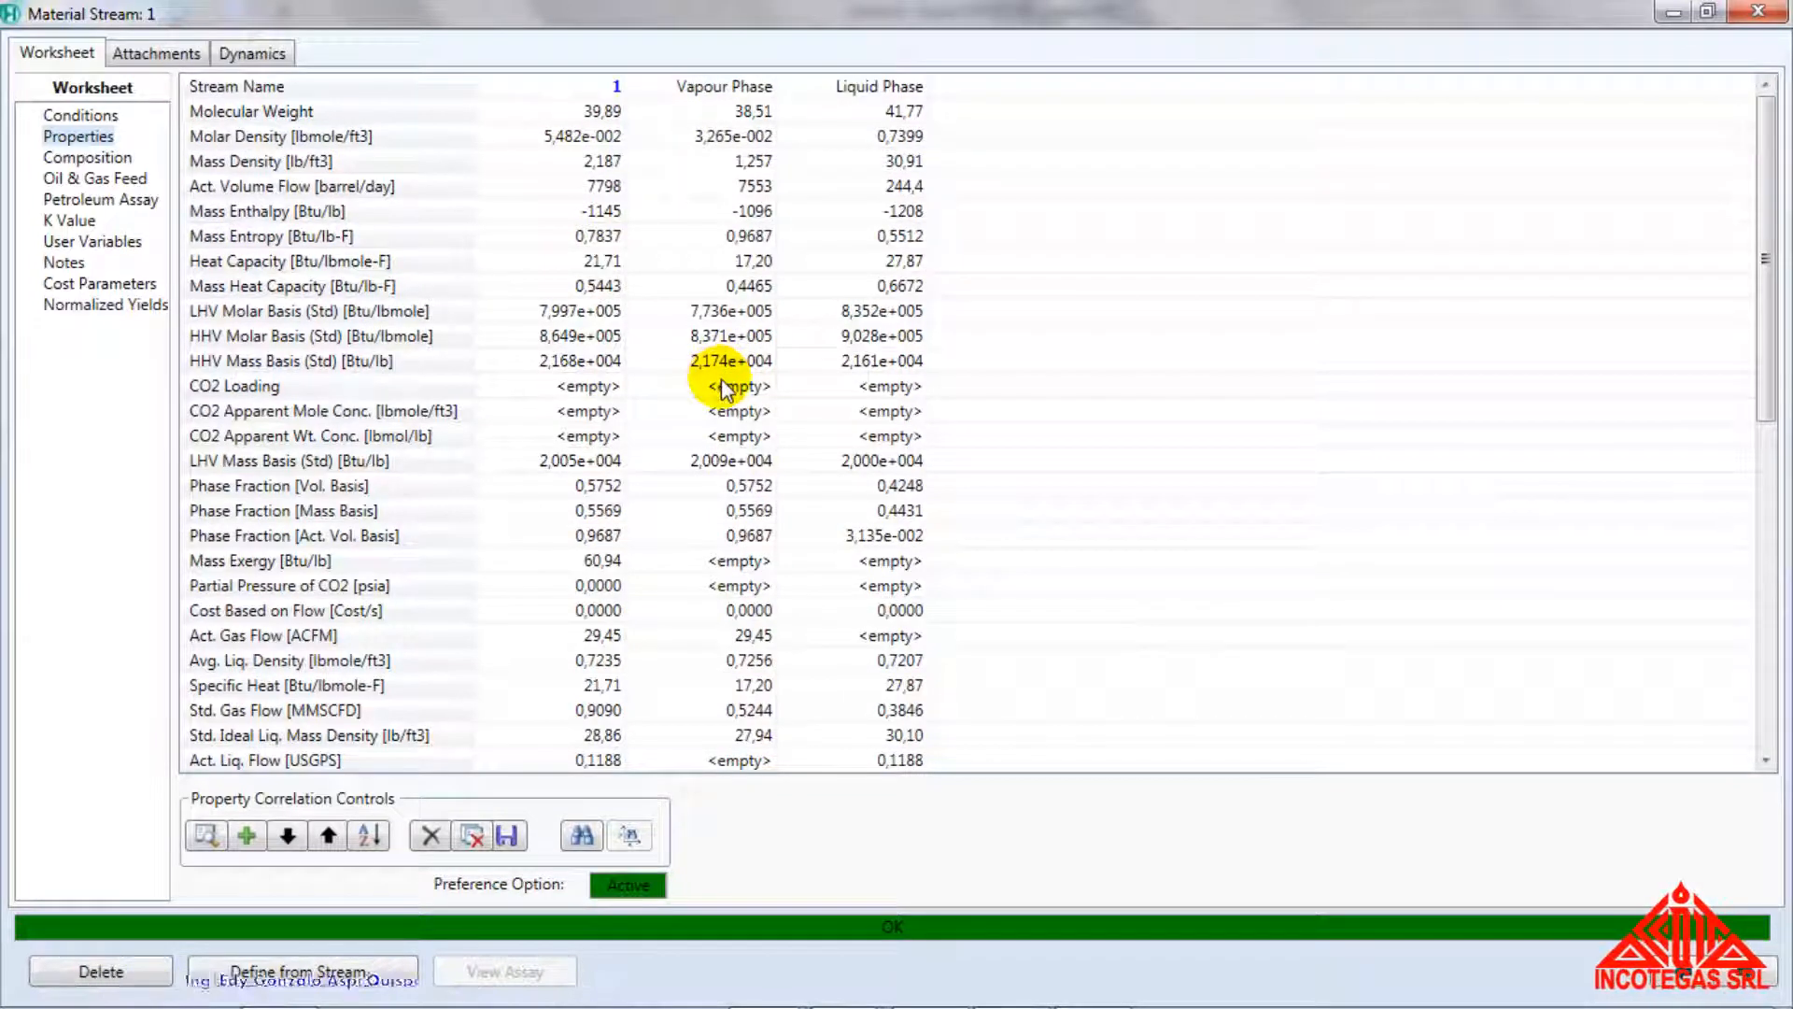
mouse_move(706, 320)
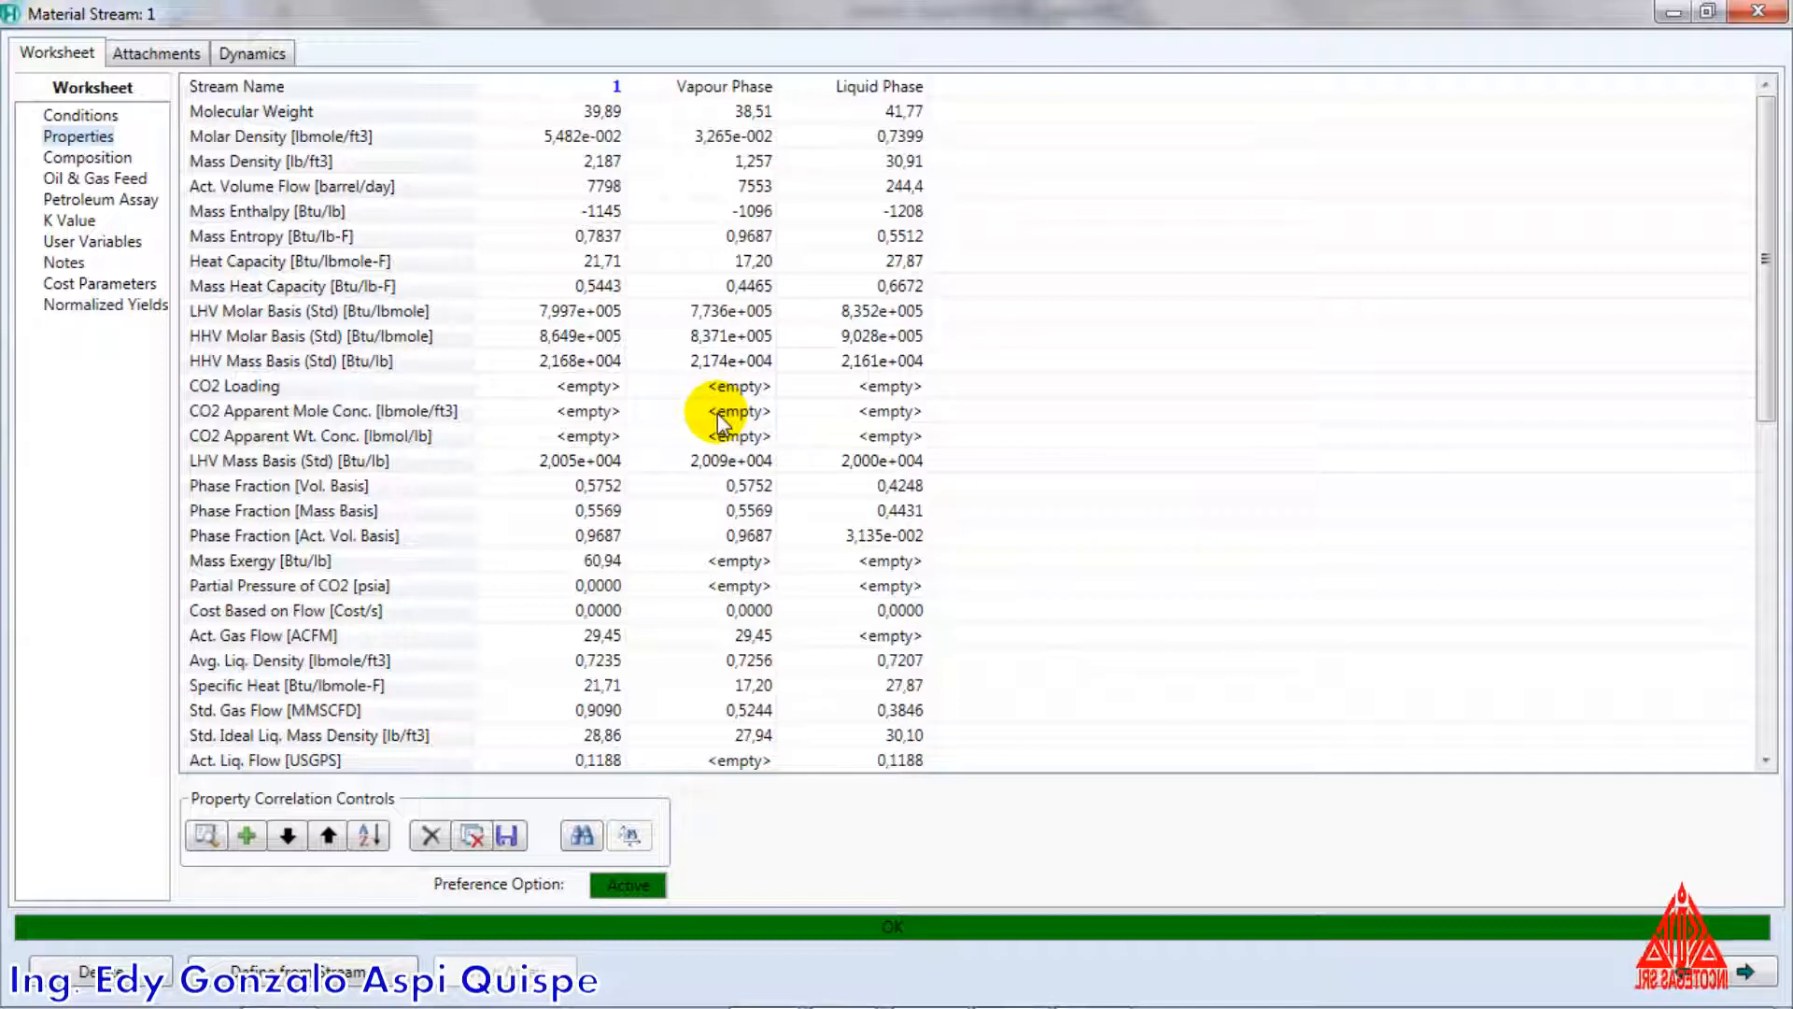
scroll(719, 422, down, 6)
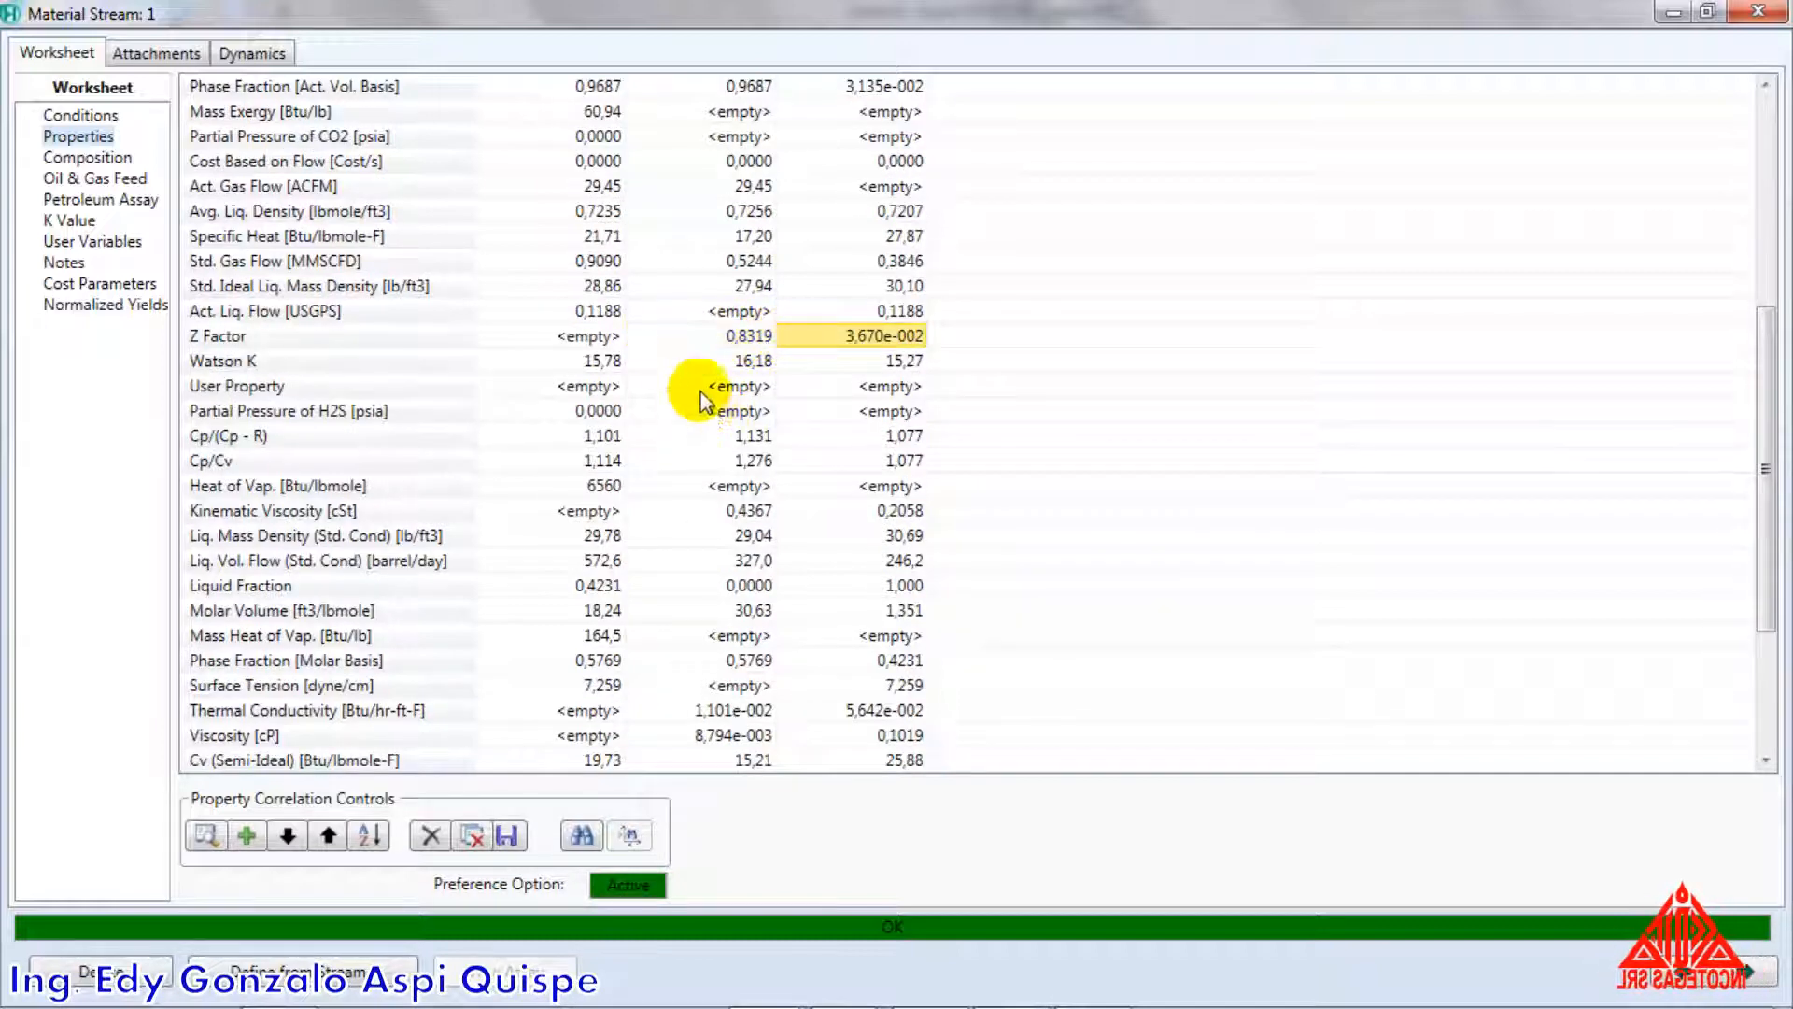
drag(709, 335, 809, 339)
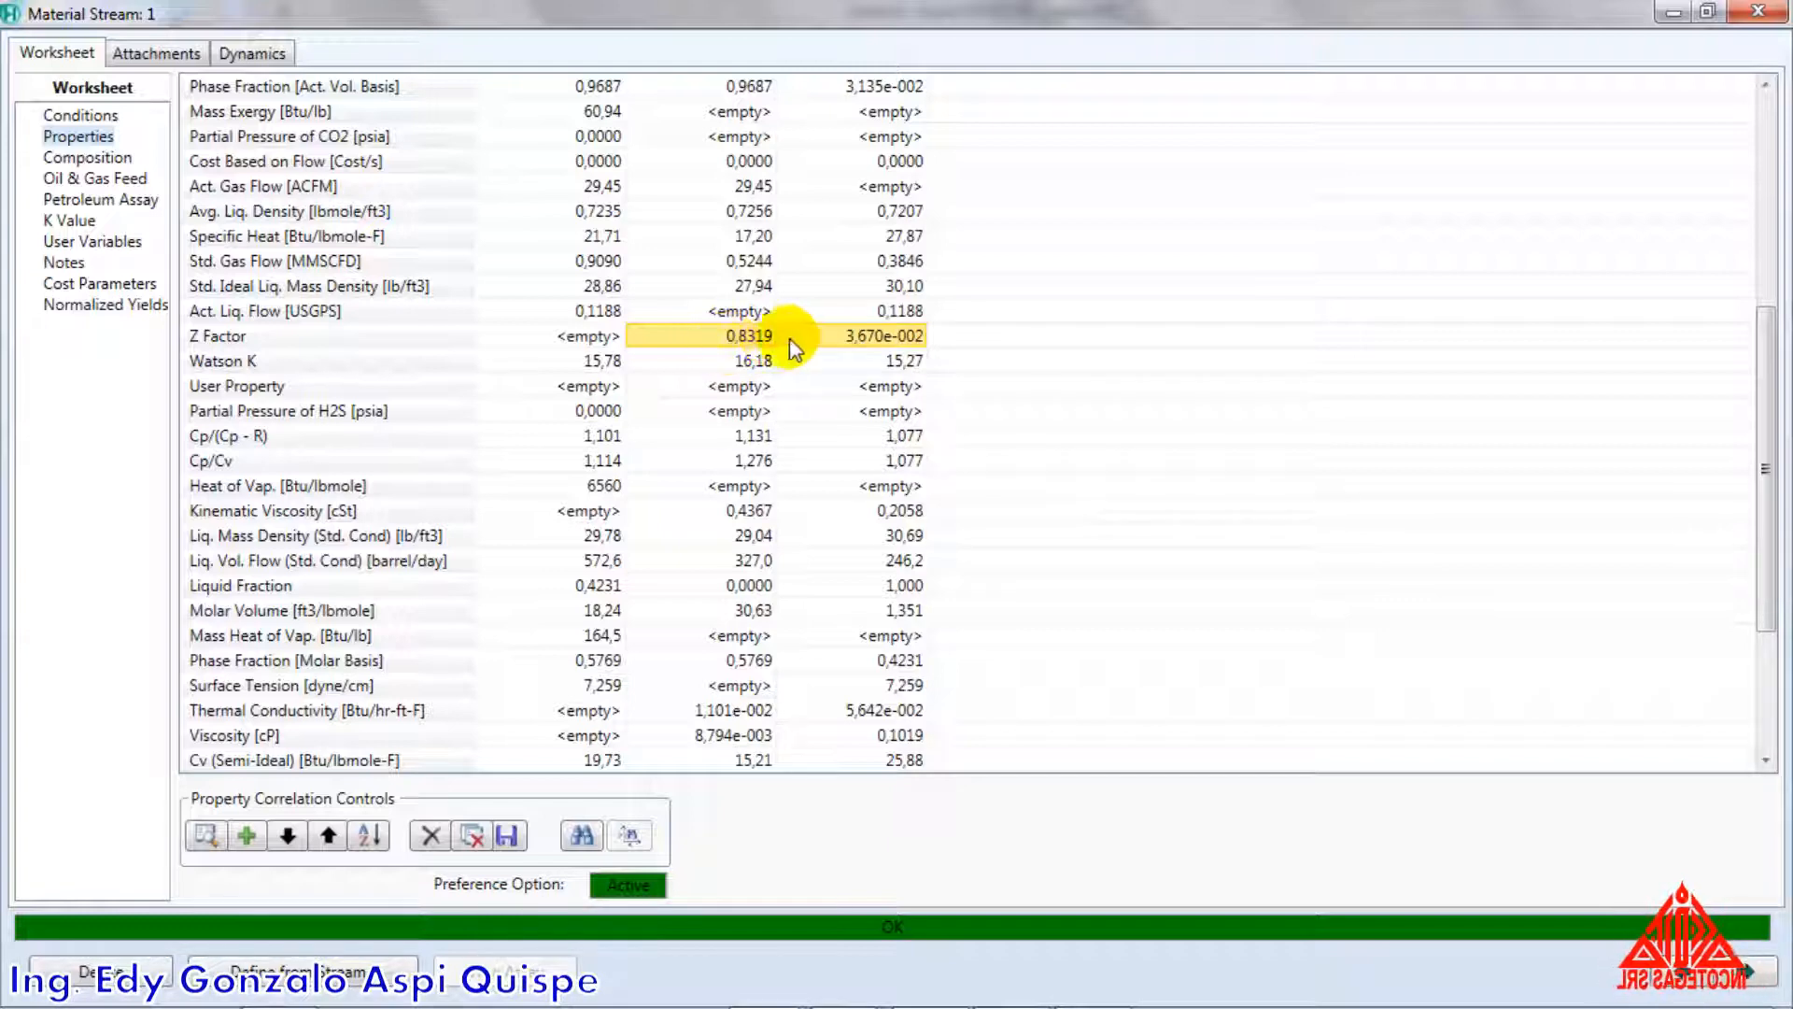
scroll(747, 345, up, 6)
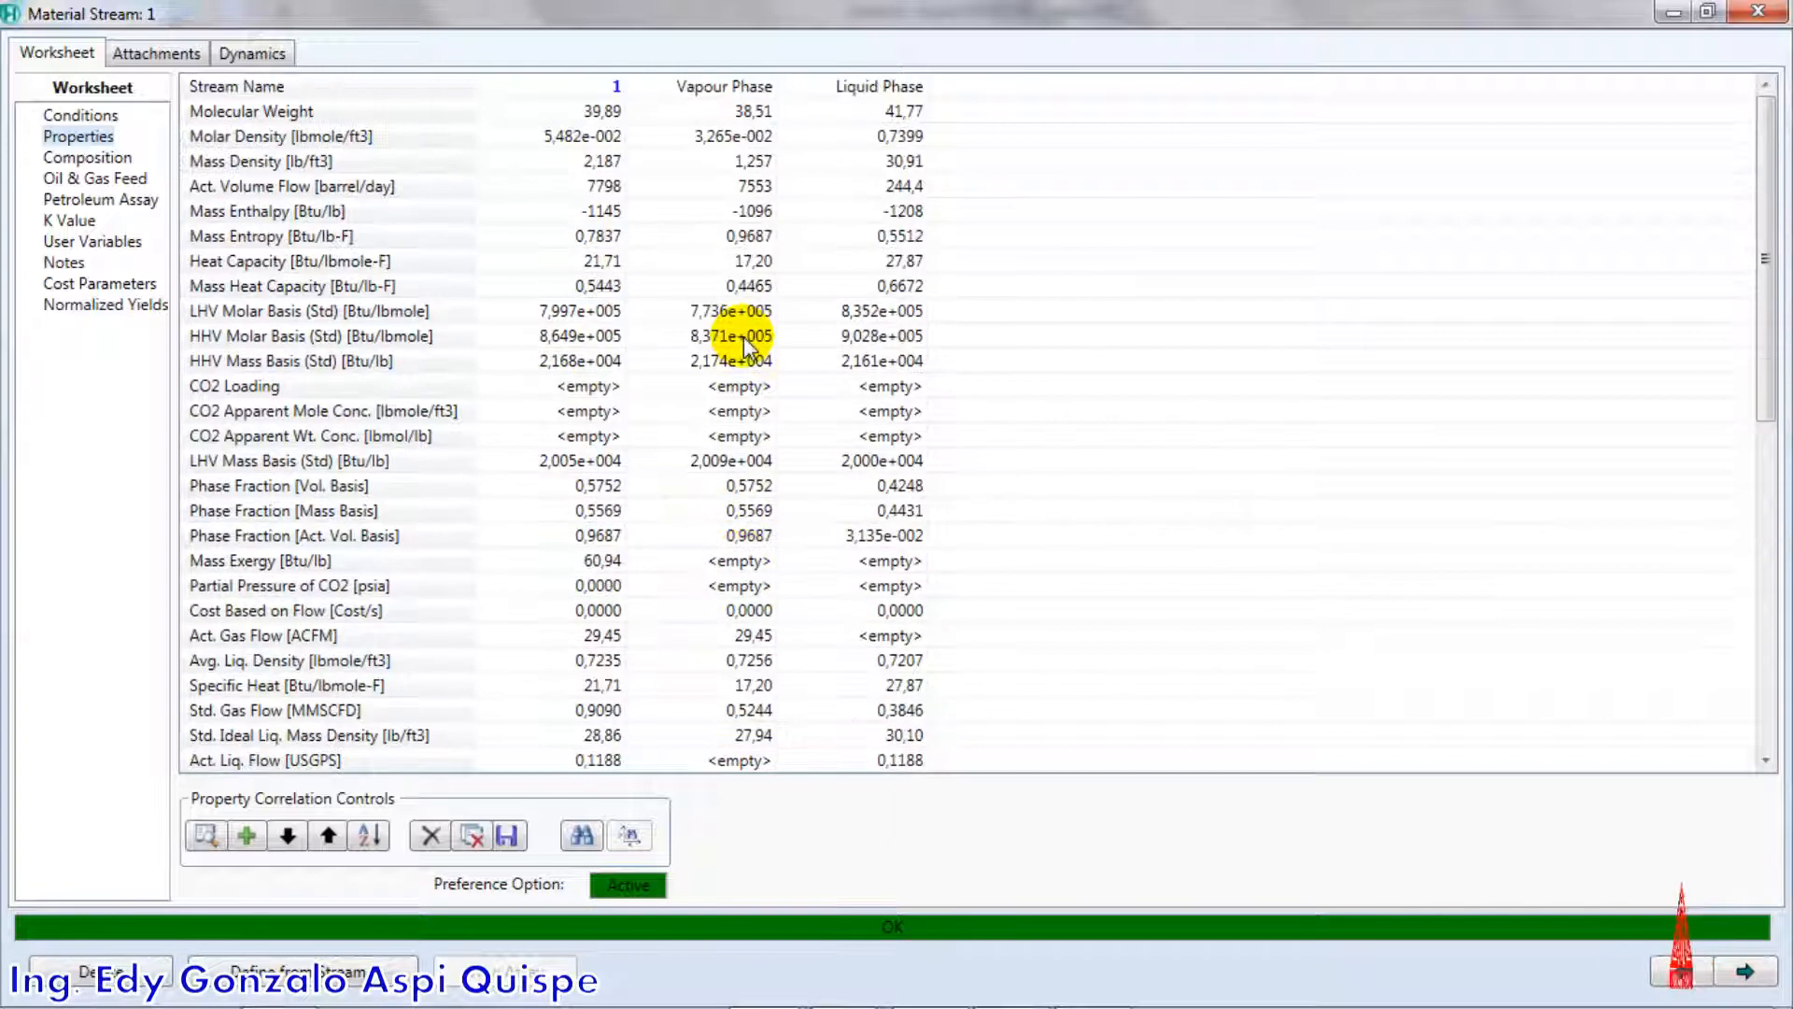
click(81, 115)
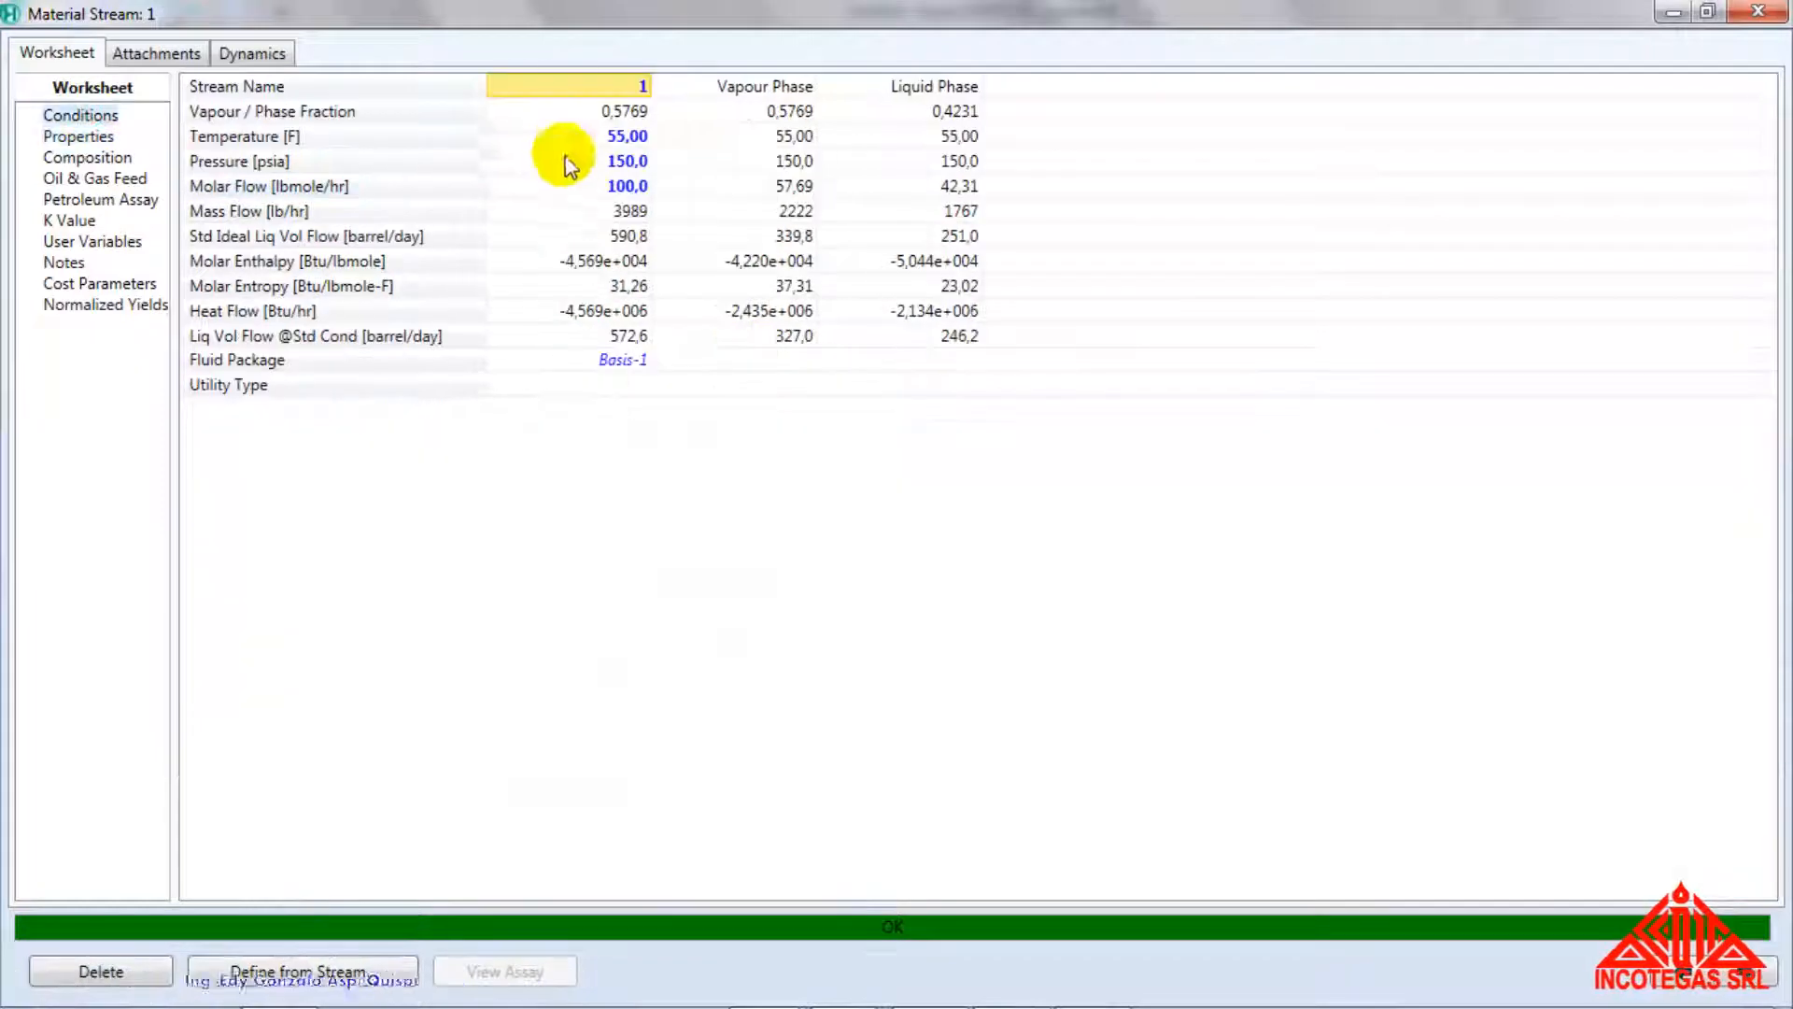
click(606, 112)
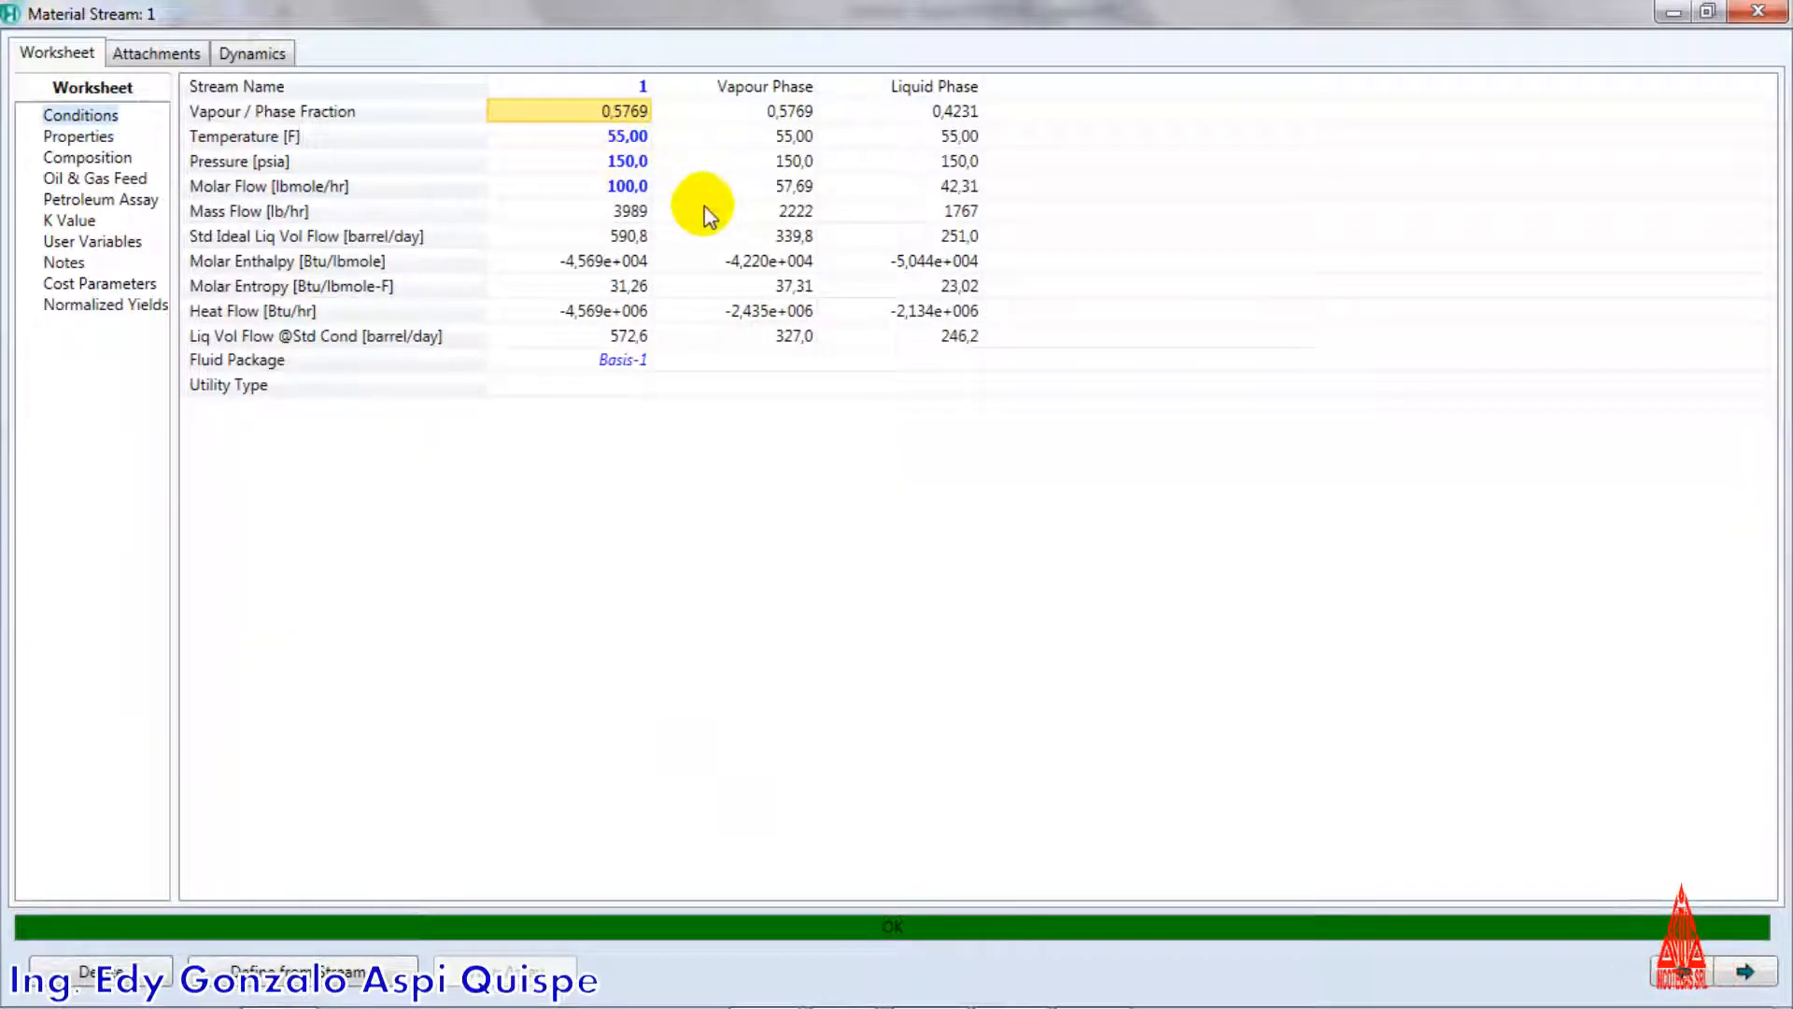
Switch to the Incotegas workbook in Excel and look over the component table on sheet Hoja1
key(alt+Tab)
key(alt+Tab)
key(alt+Tab)
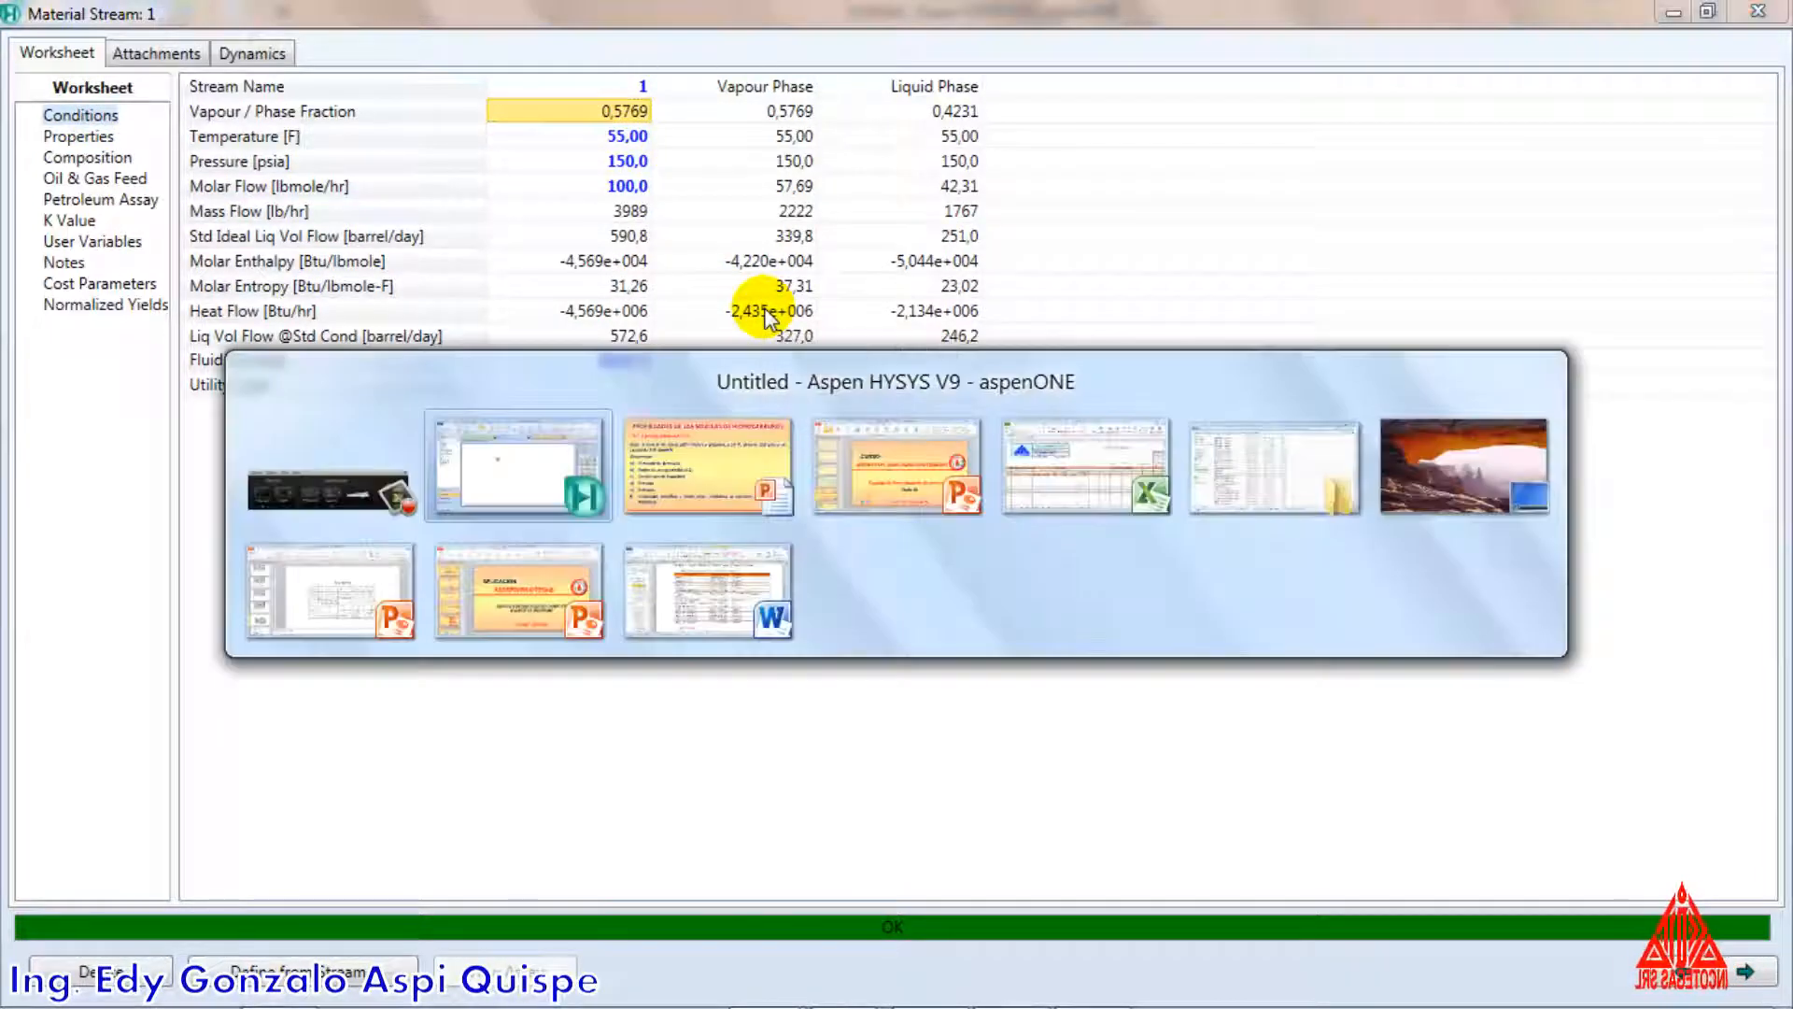
key(alt+Tab)
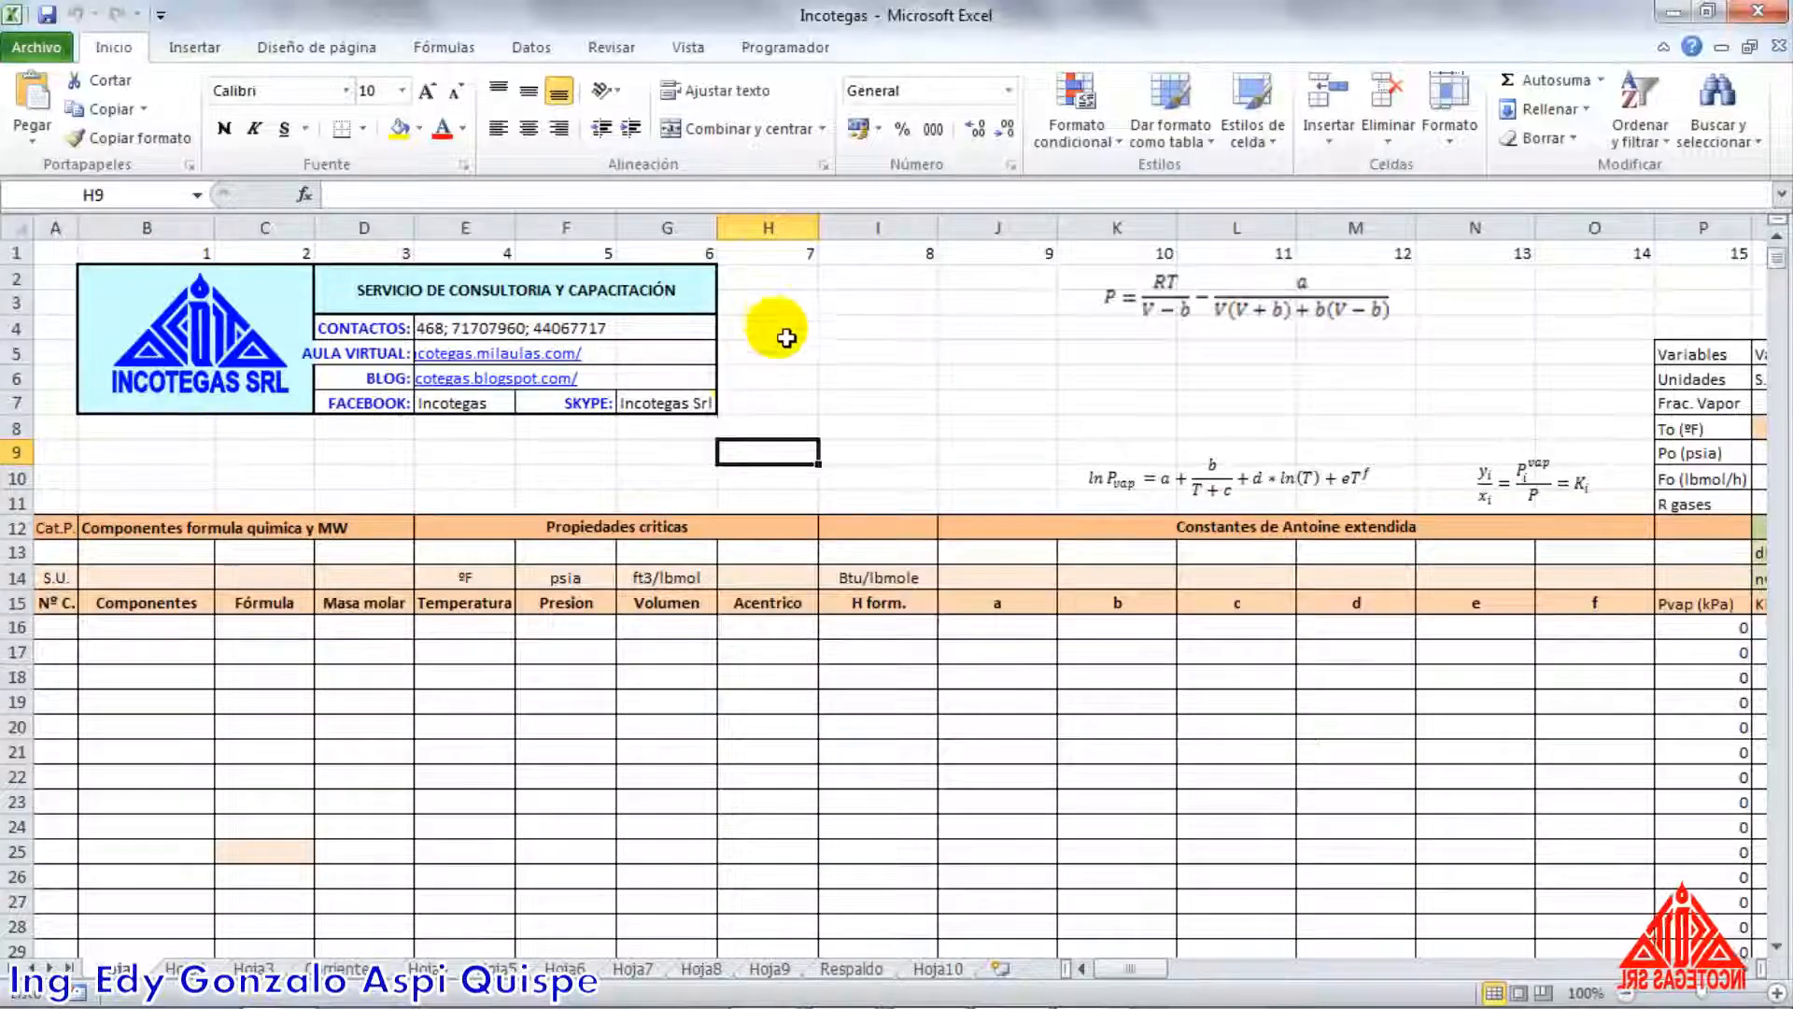
click(613, 474)
scroll(854, 473, down, 3)
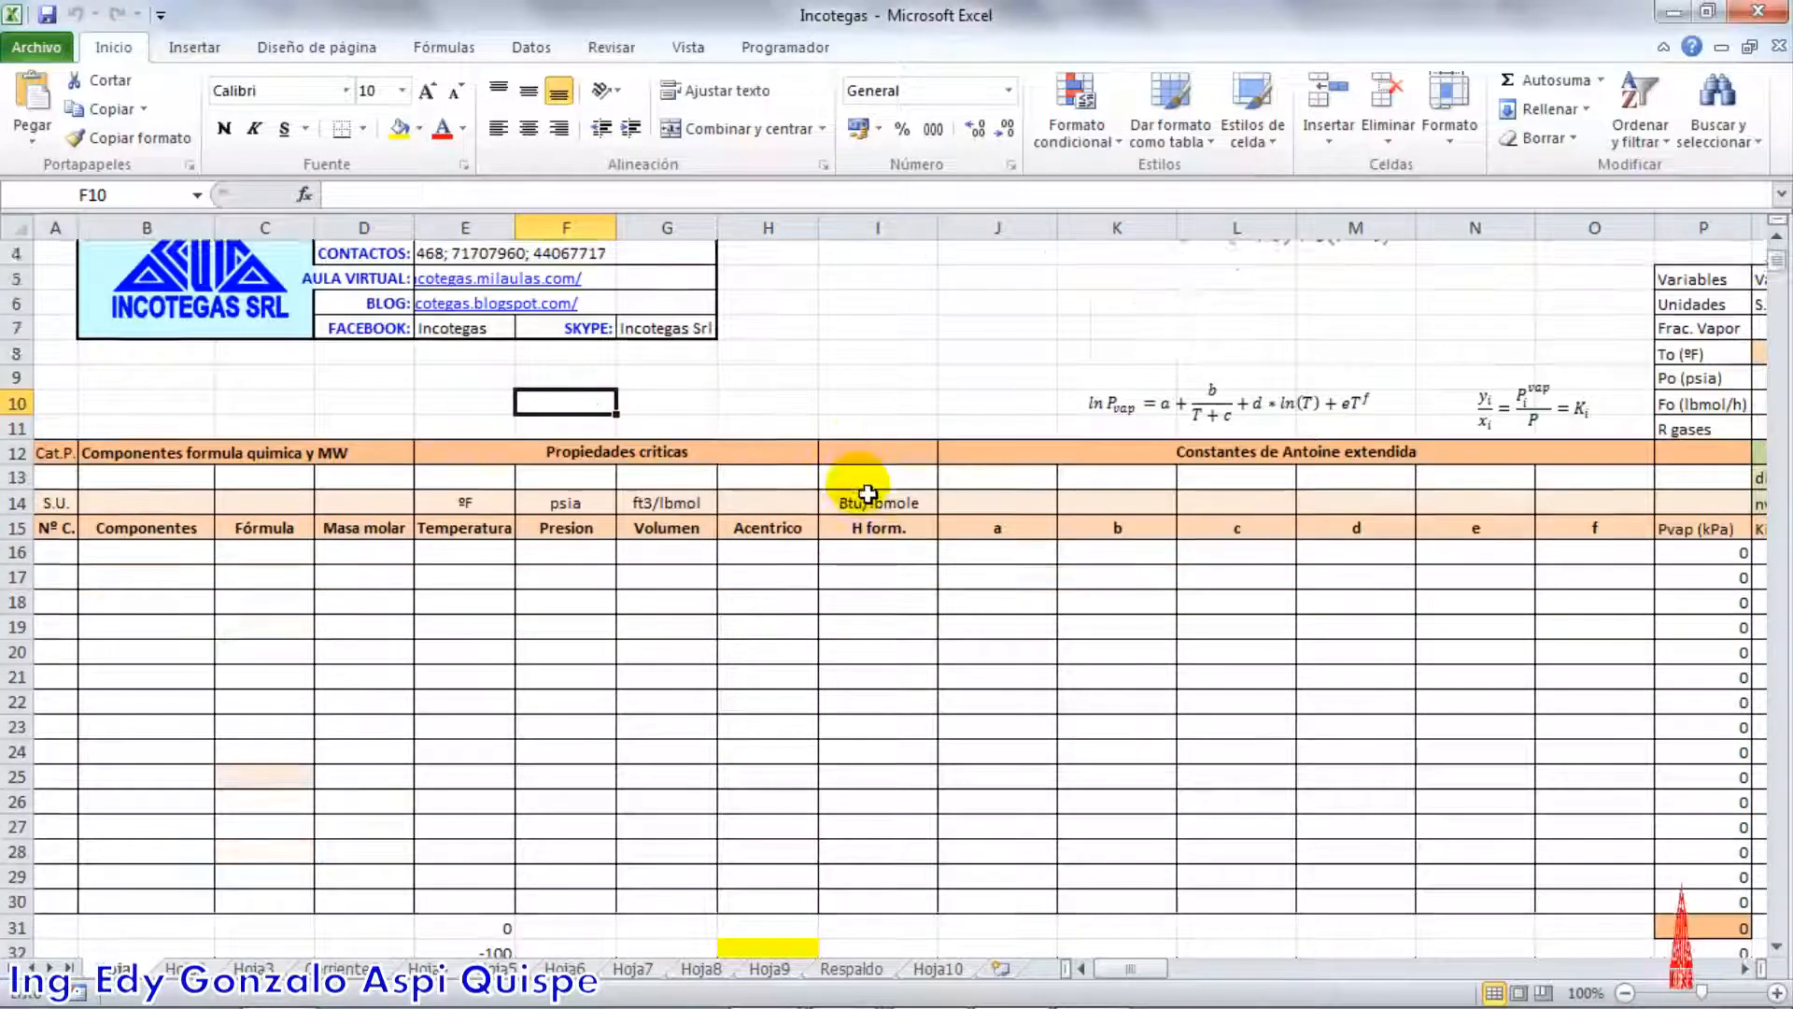
scroll(769, 483, up, 2)
scroll(769, 483, up, 1)
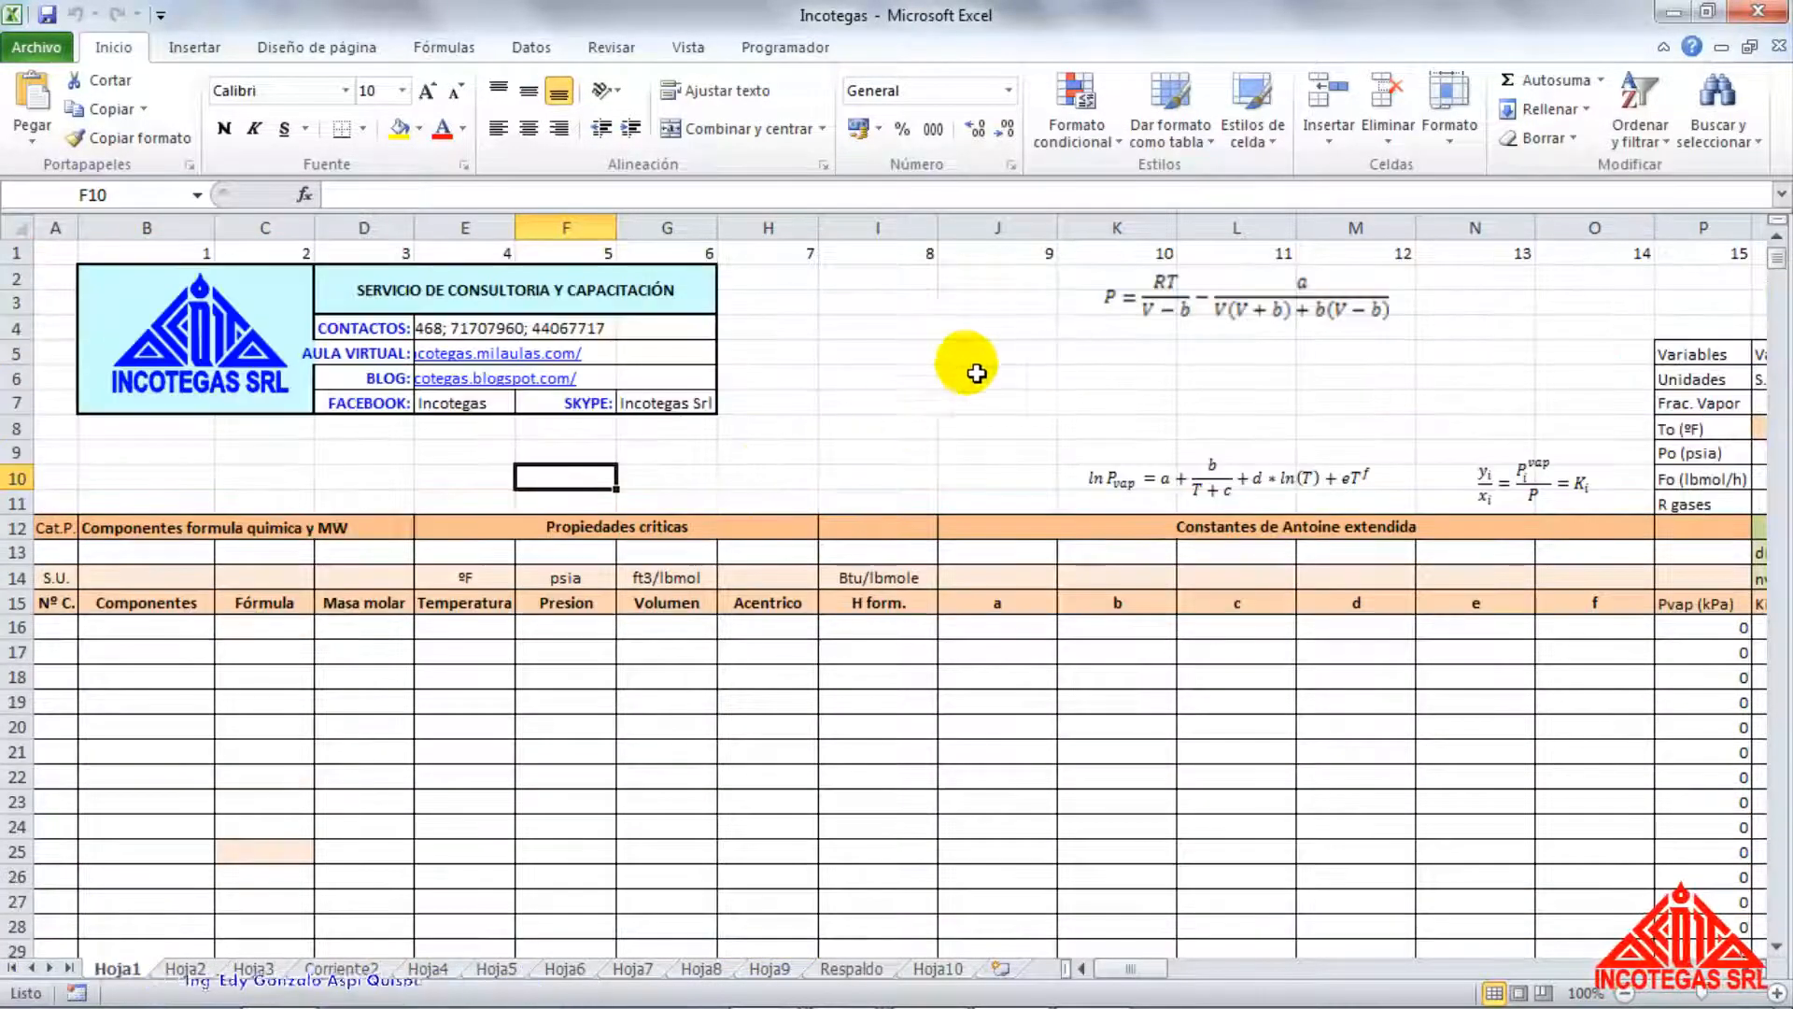
Enter Ethane in cell B16 and Propane in cell B17 as the components of the table
click(180, 634)
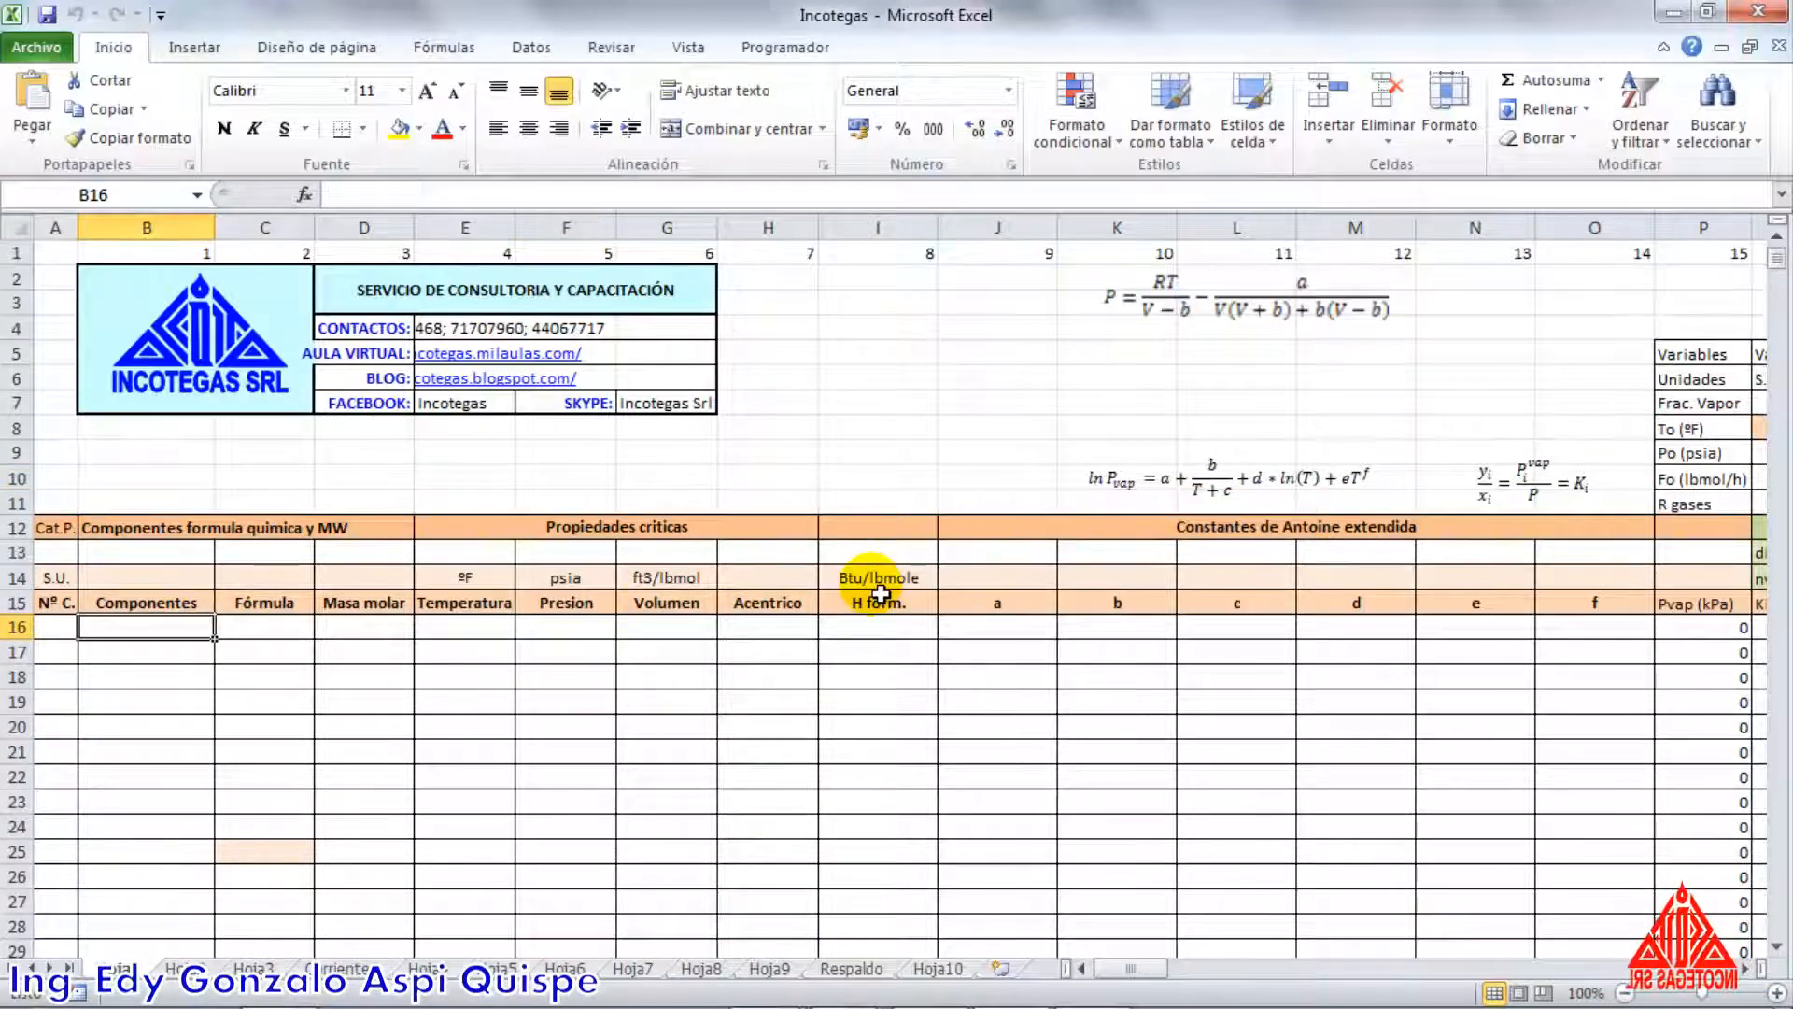
text(Ethane)
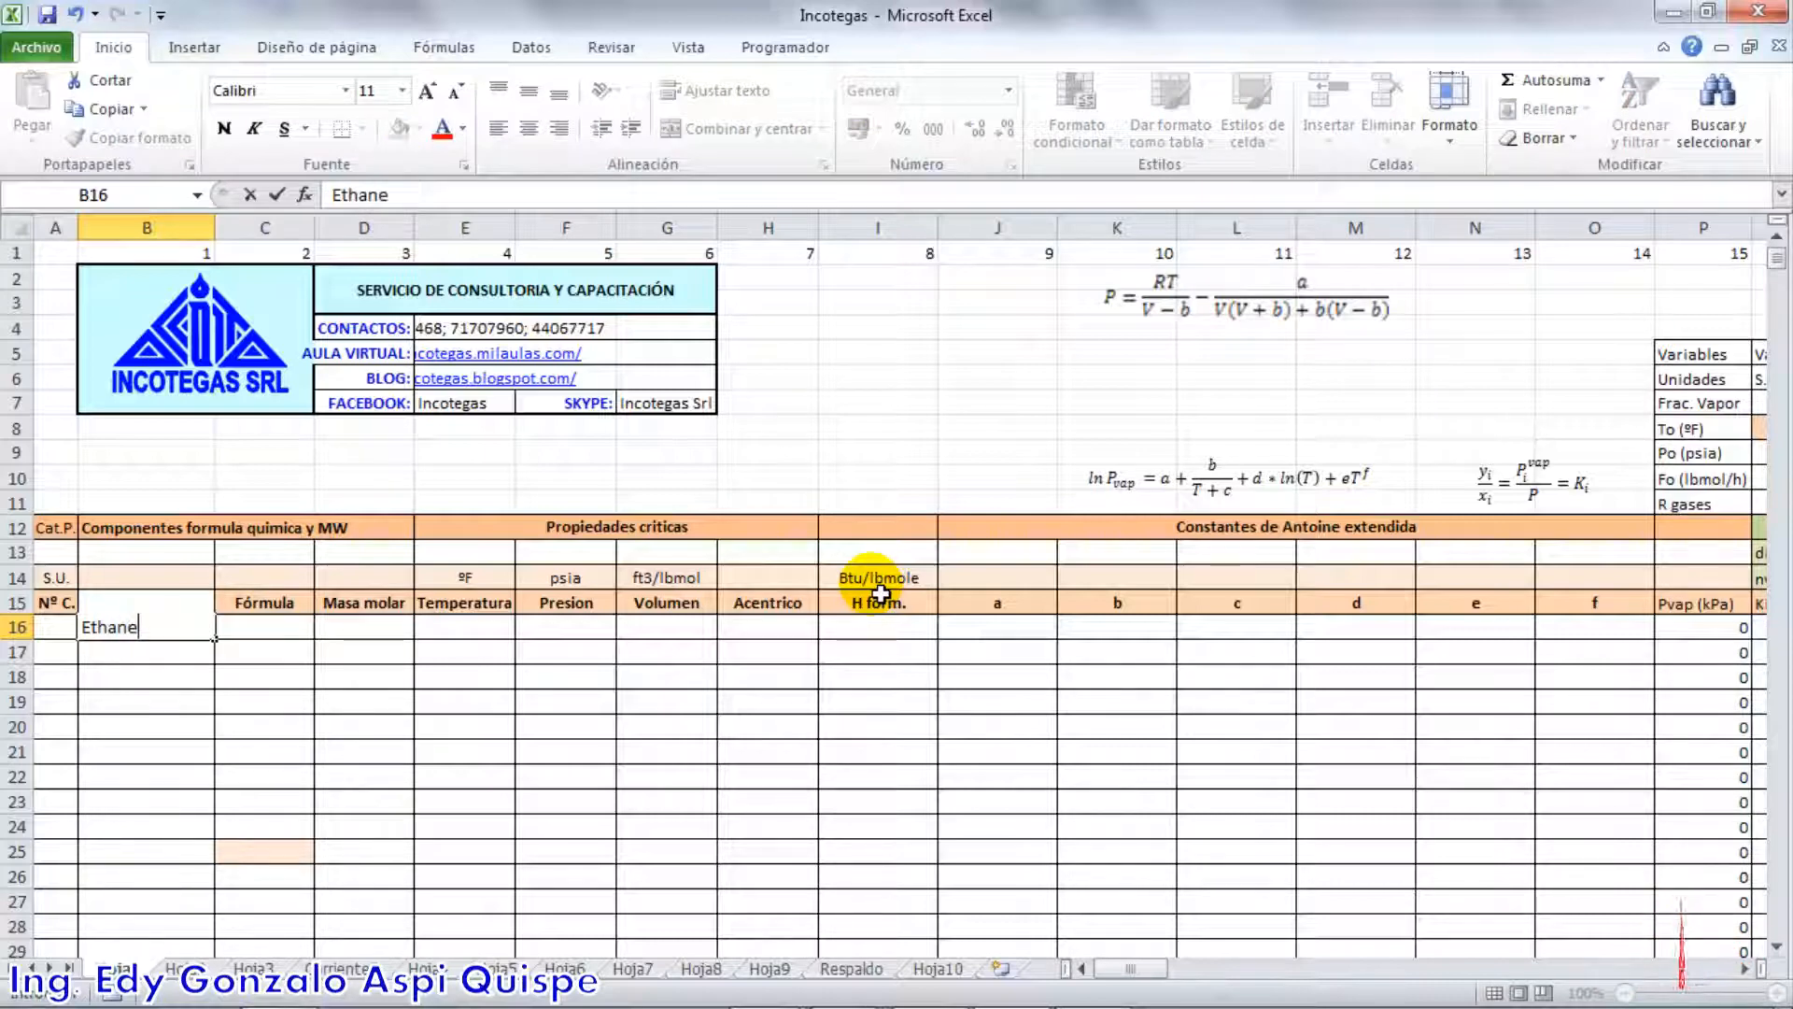
key(Return)
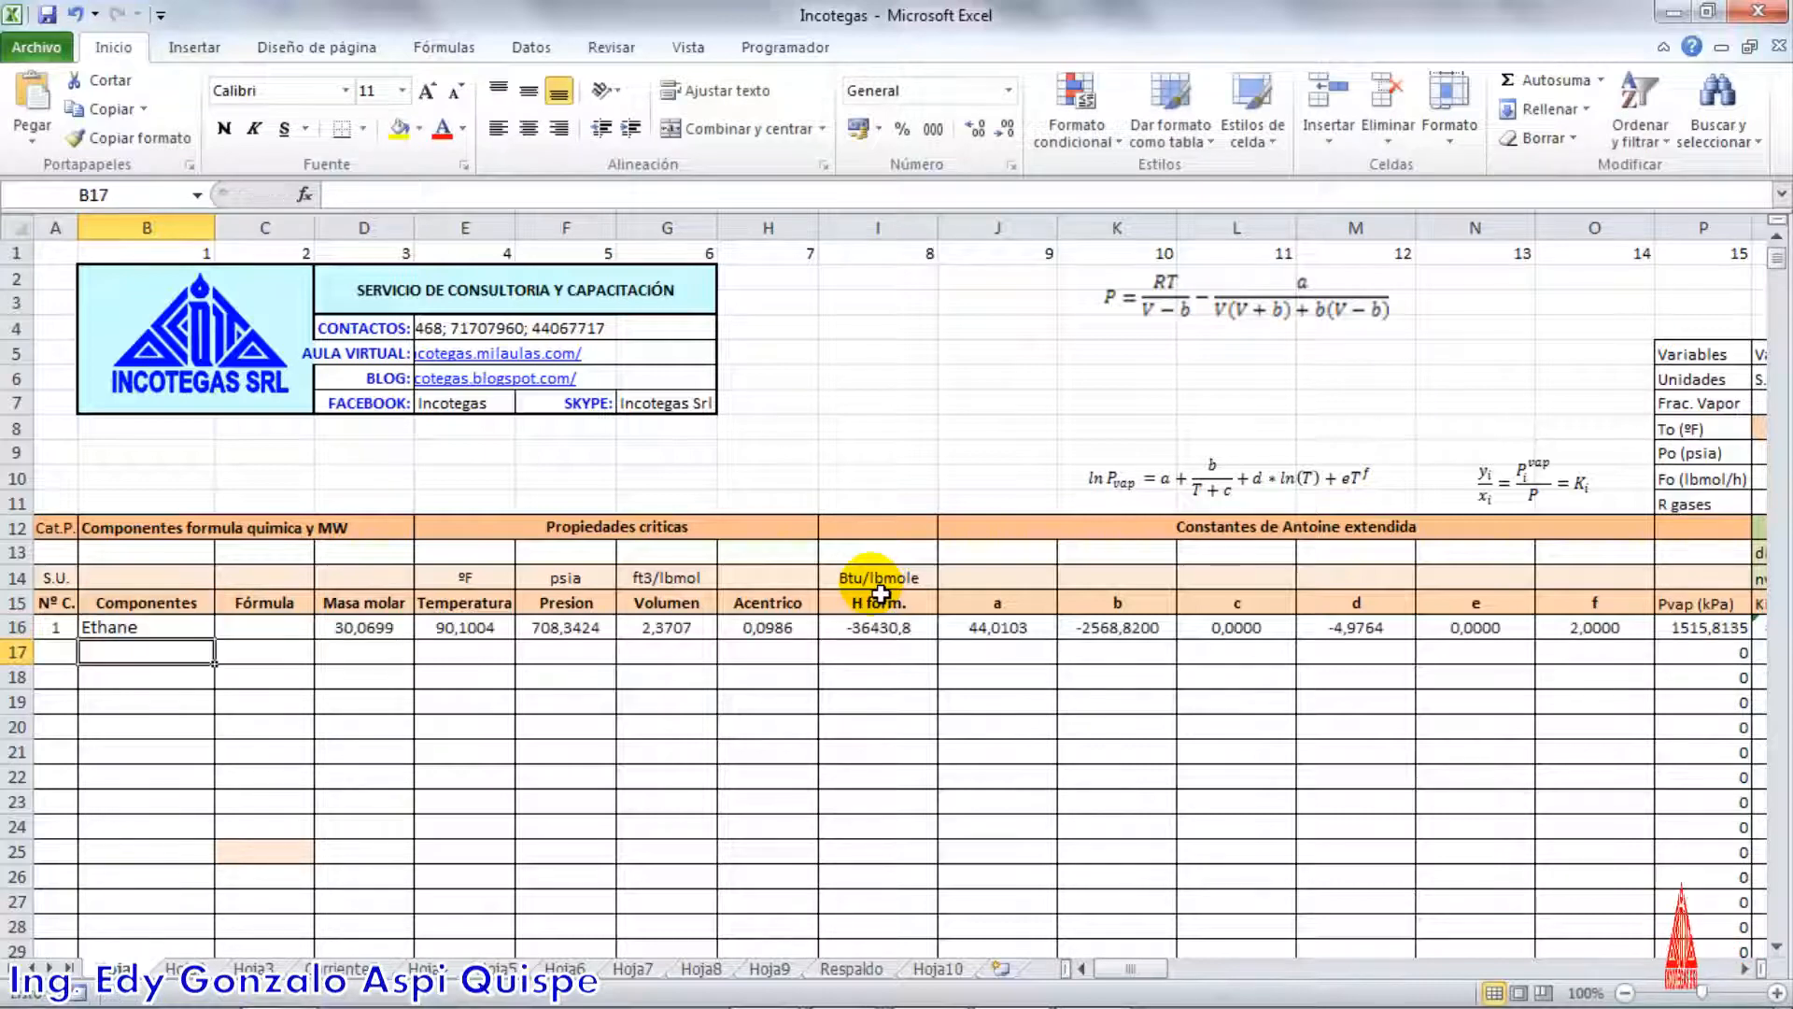
text(Propane)
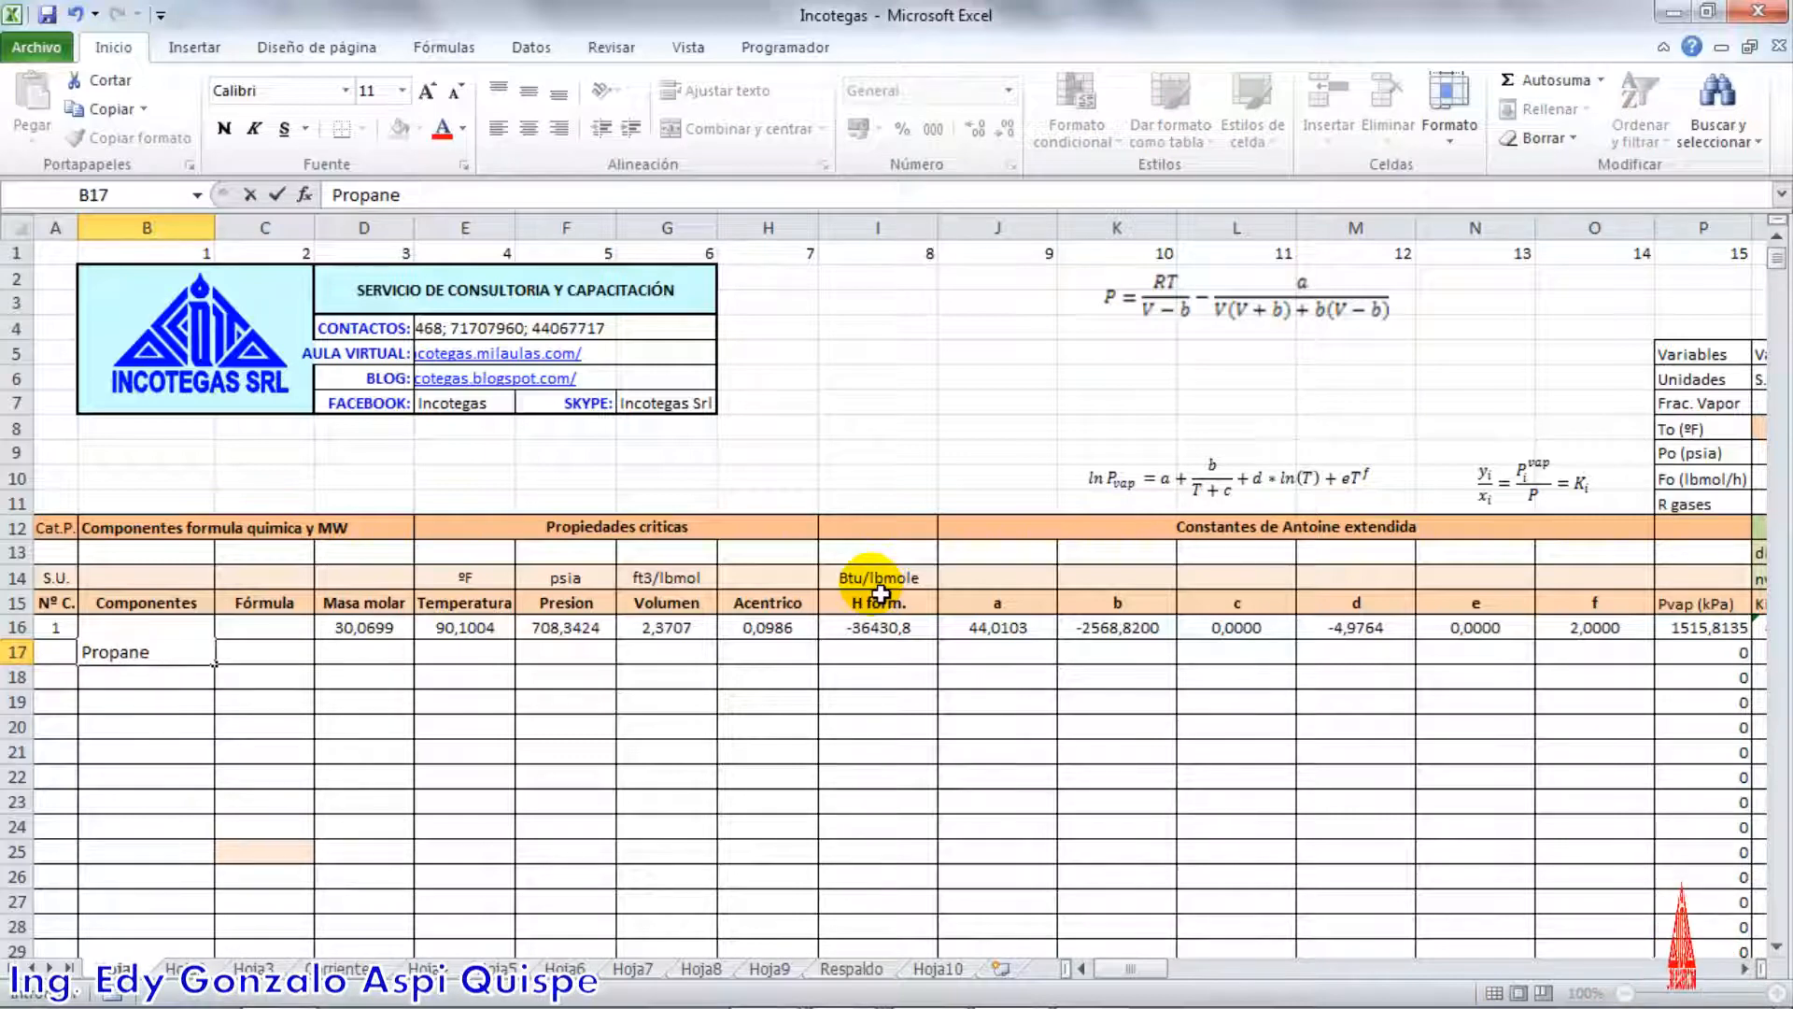
key(Return)
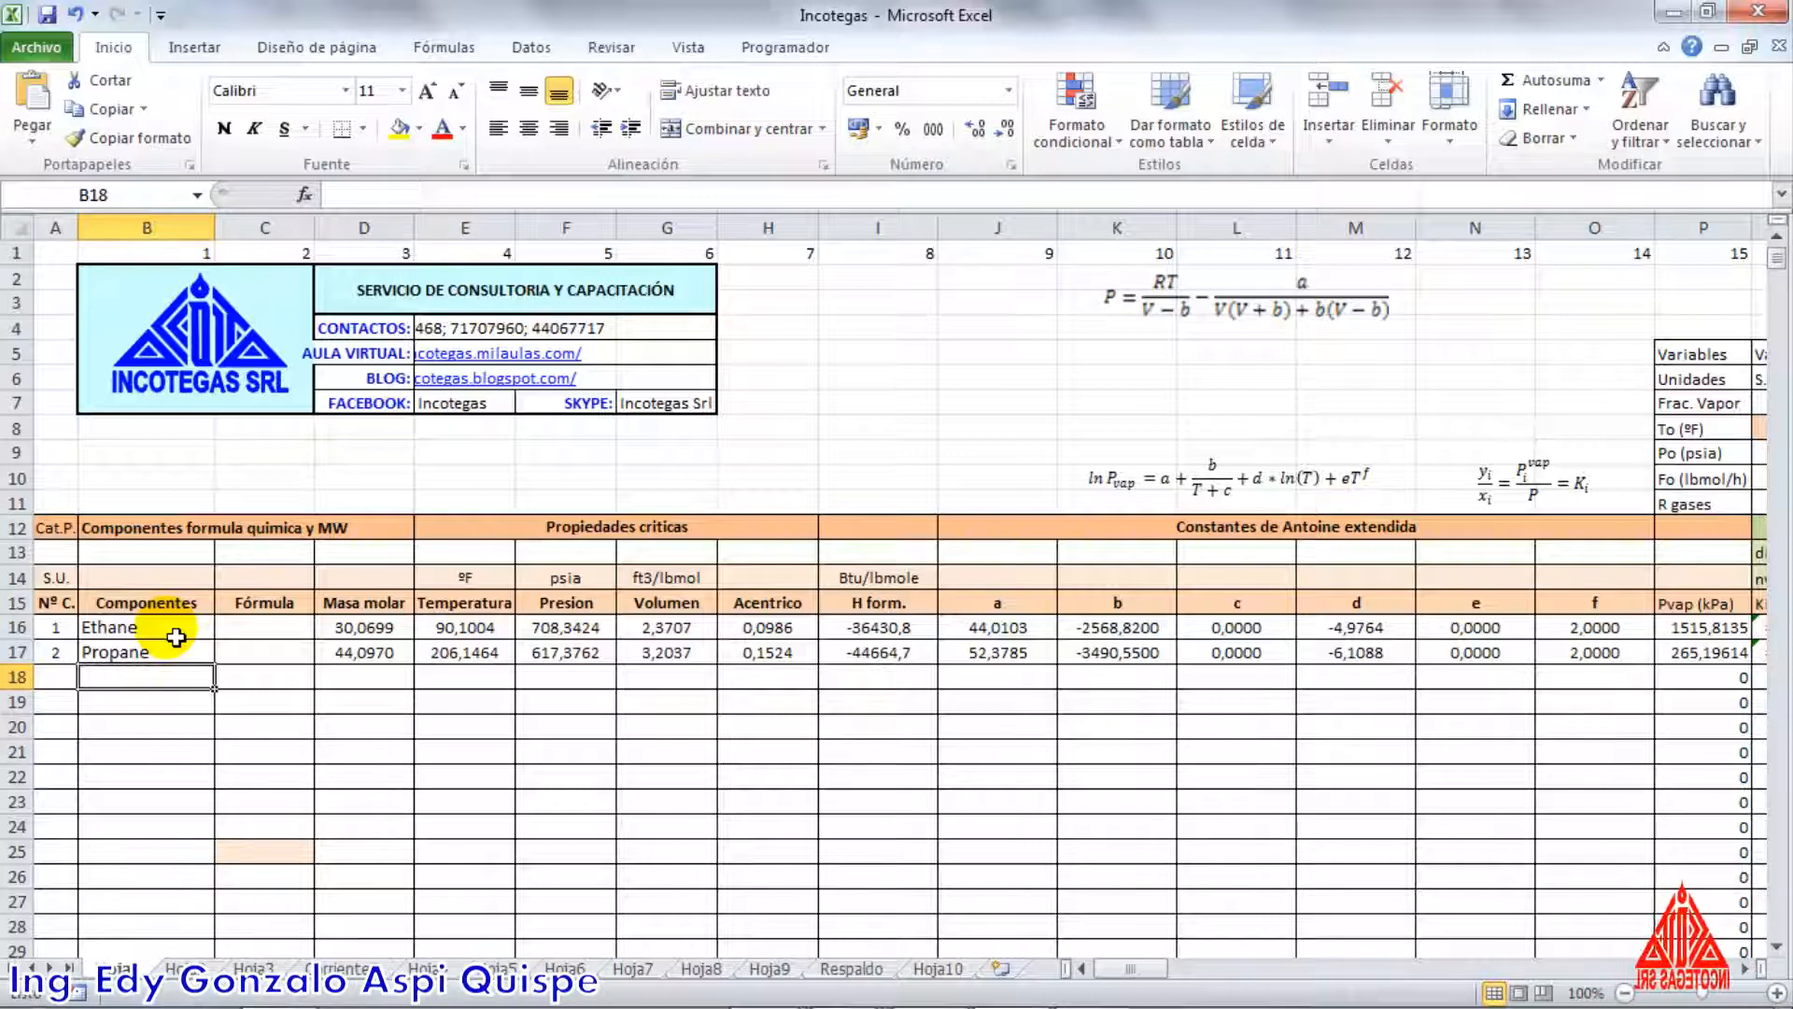
Examine the molar mass, critical properties, acentric factor and heat of formation for Ethane and Propane, including the lookup formula for critical volume
click(284, 627)
click(288, 662)
click(265, 627)
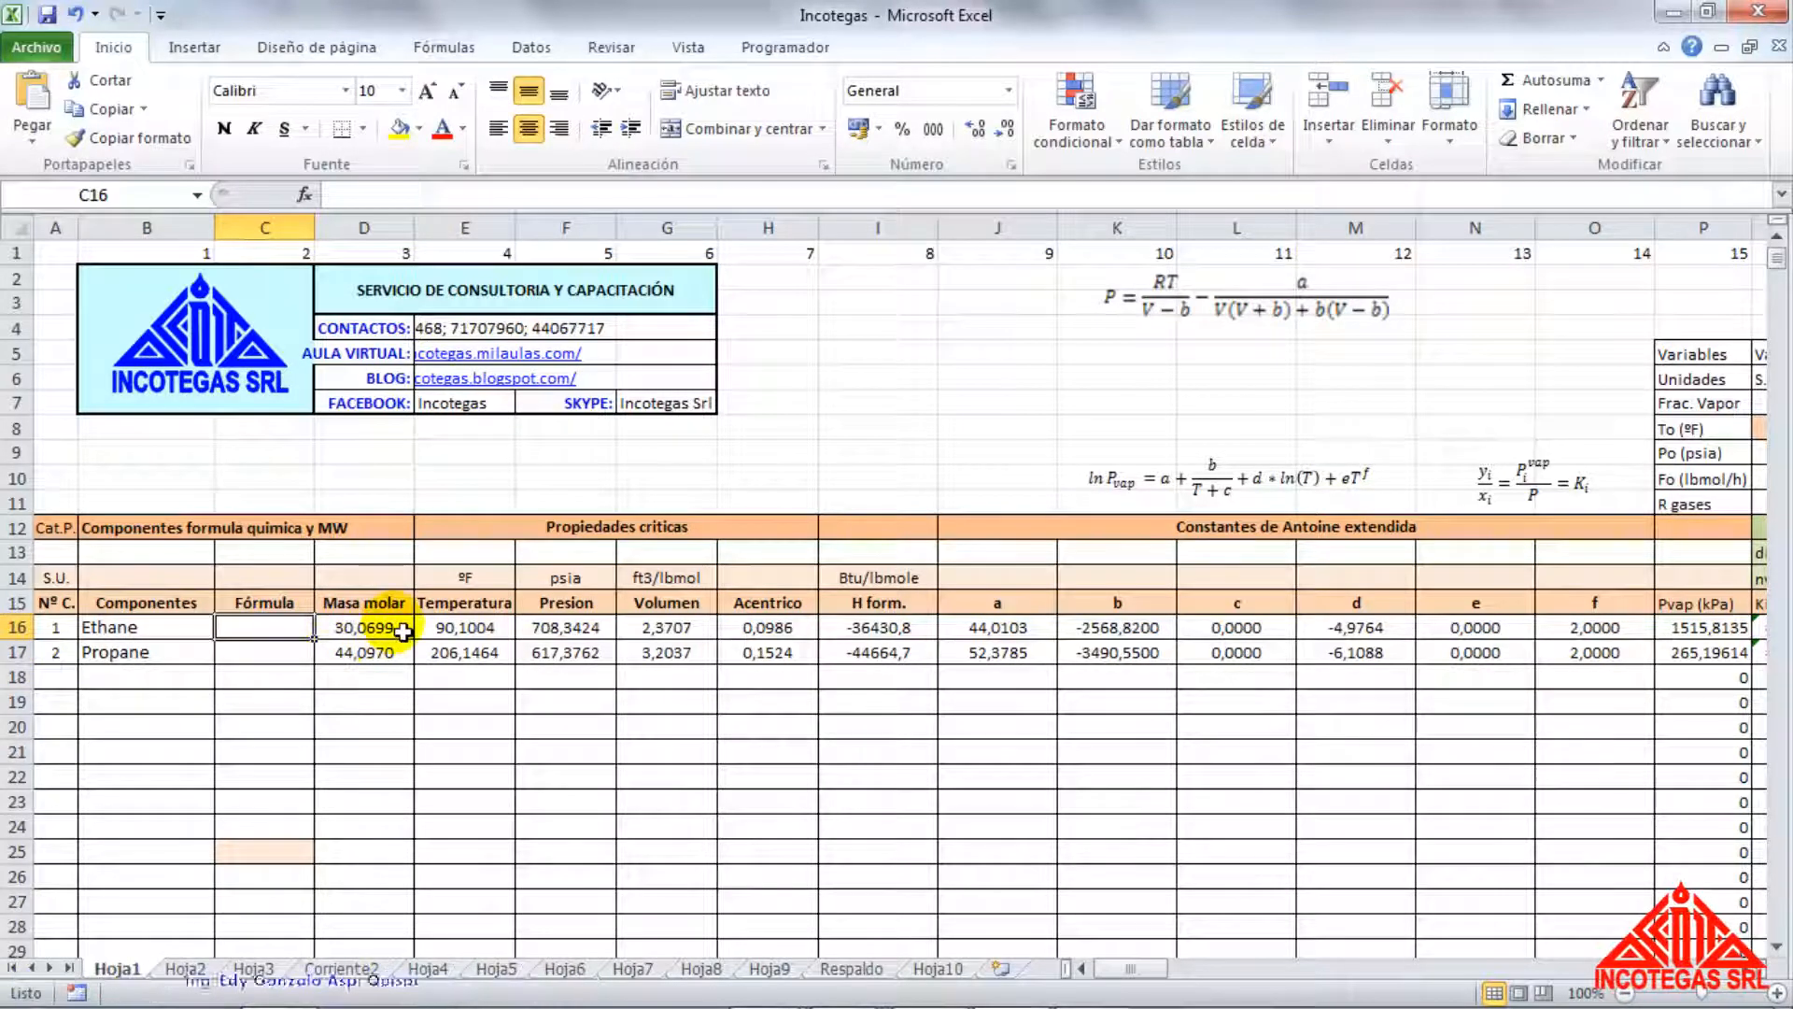
drag(369, 628, 581, 653)
click(668, 628)
double_click(671, 628)
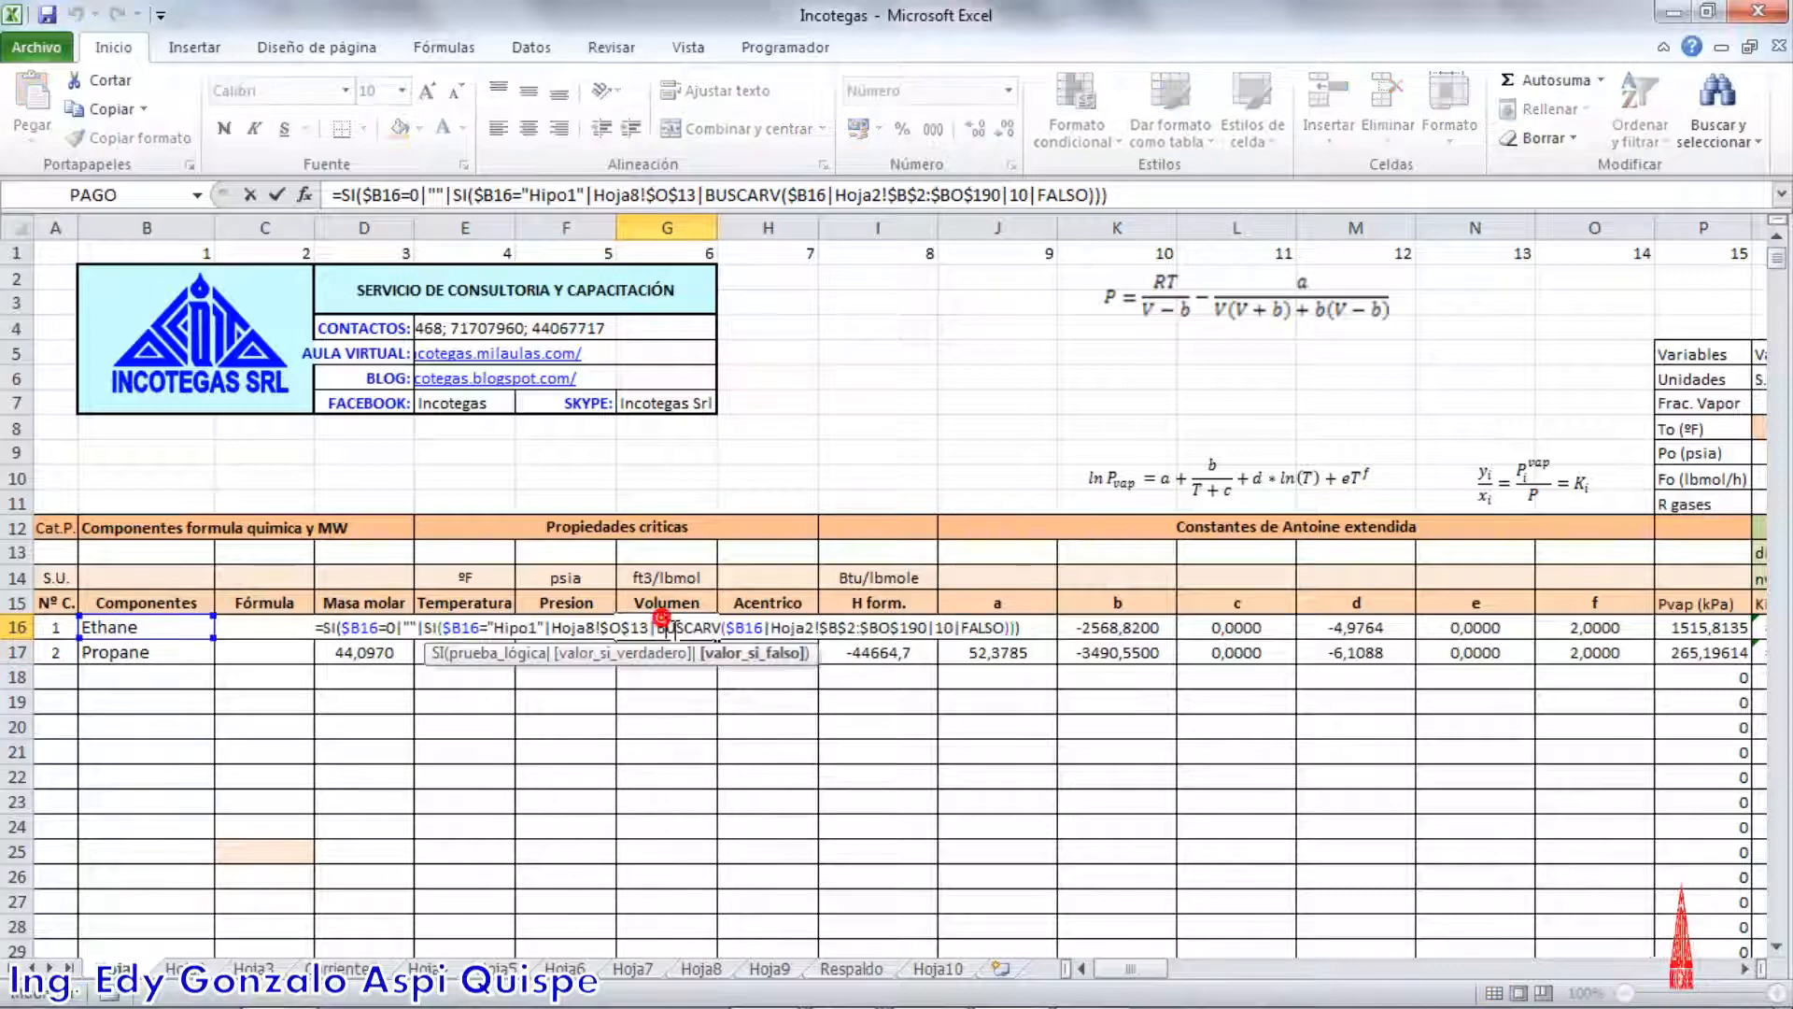
key(Return)
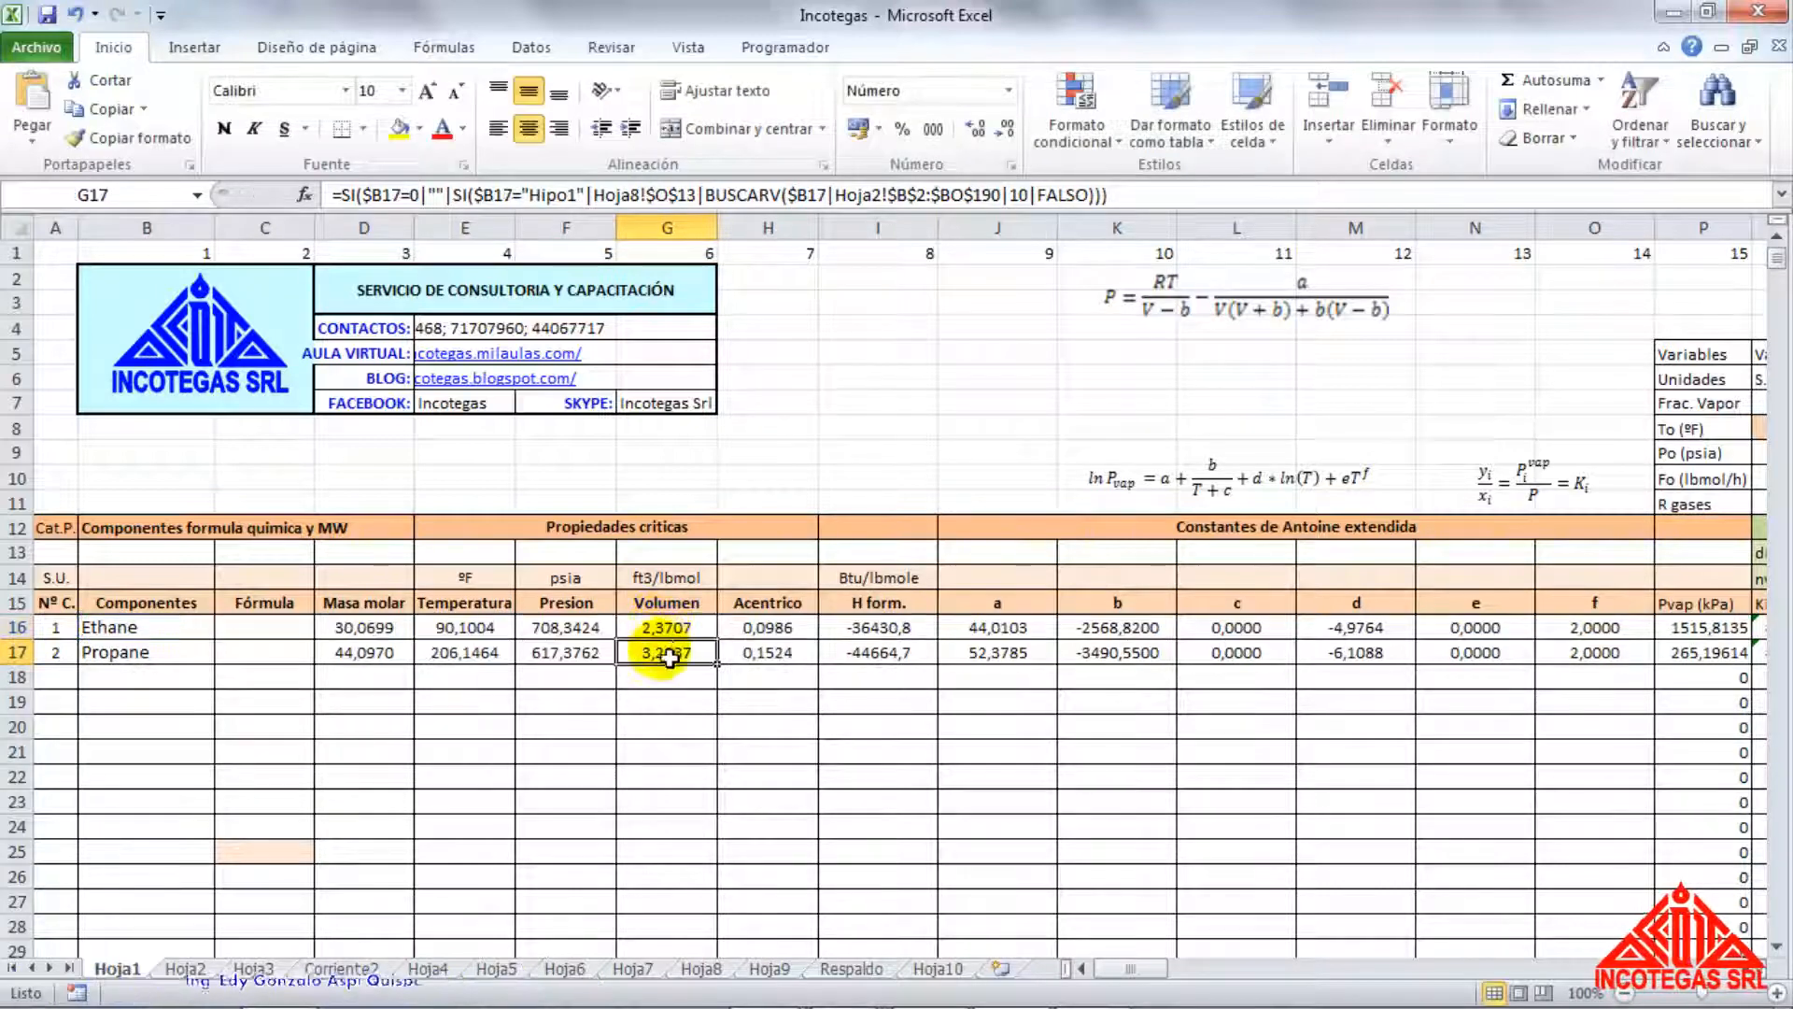
click(756, 624)
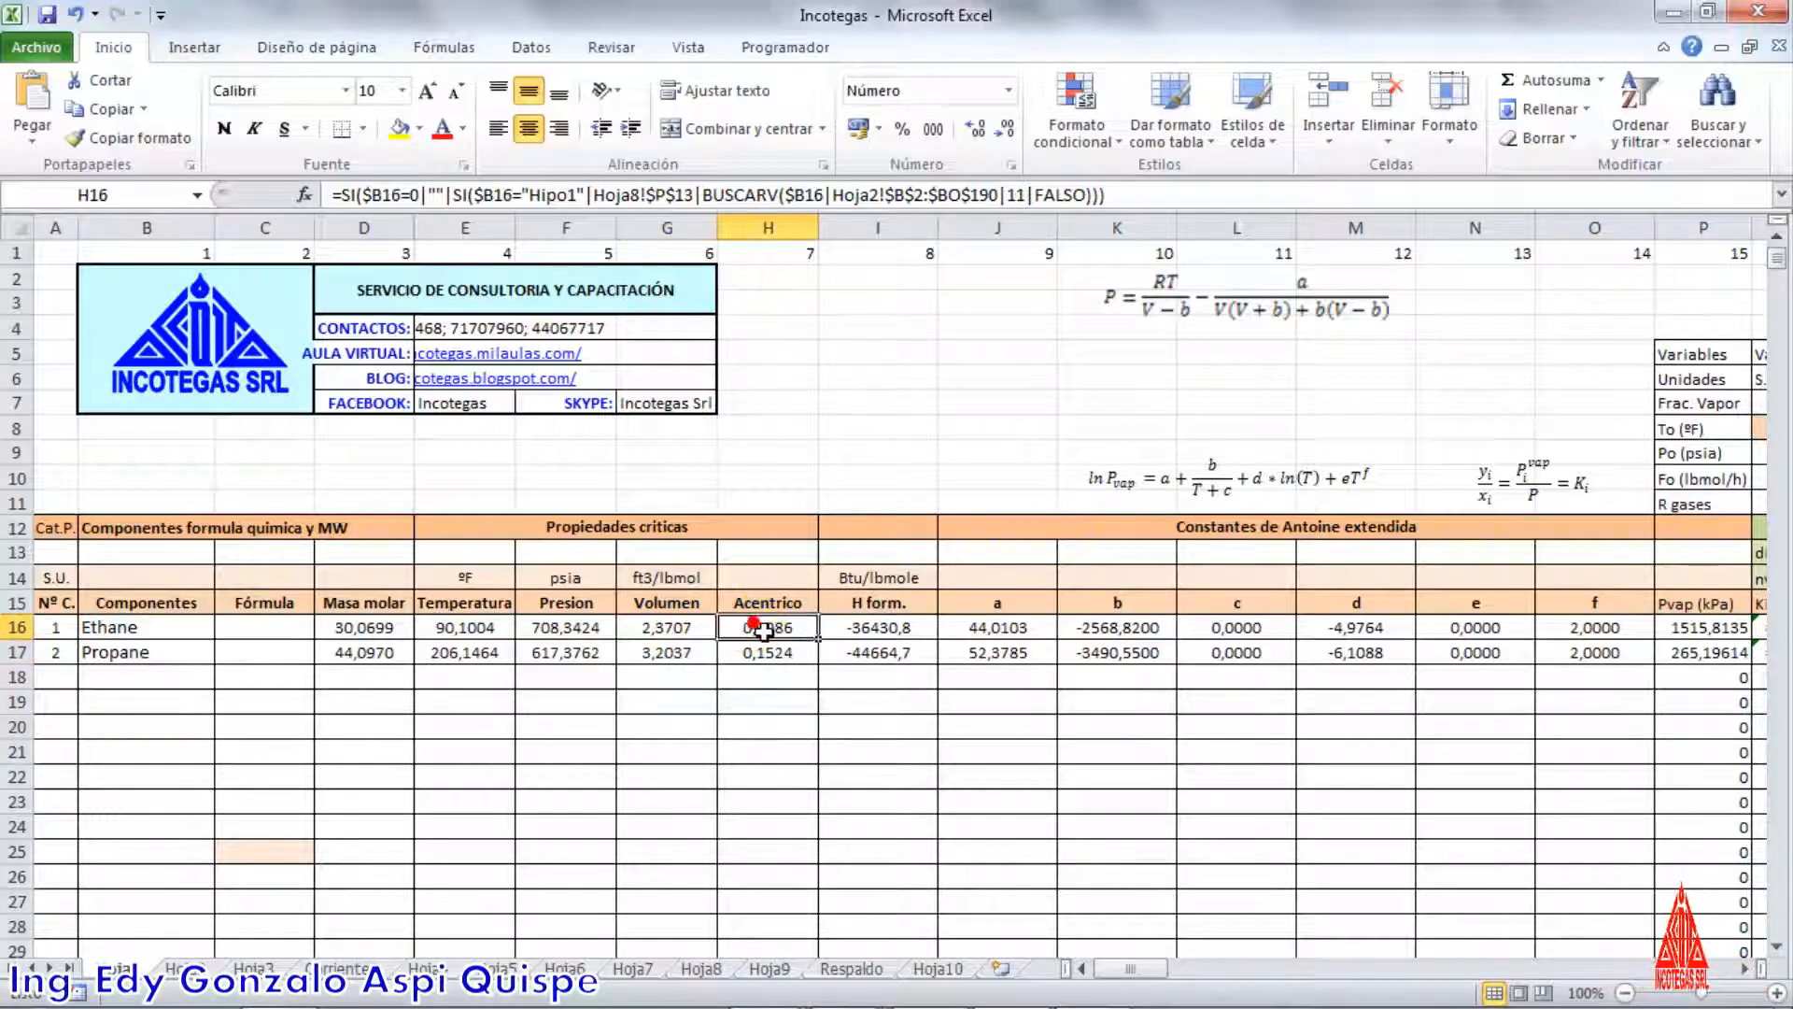
click(878, 637)
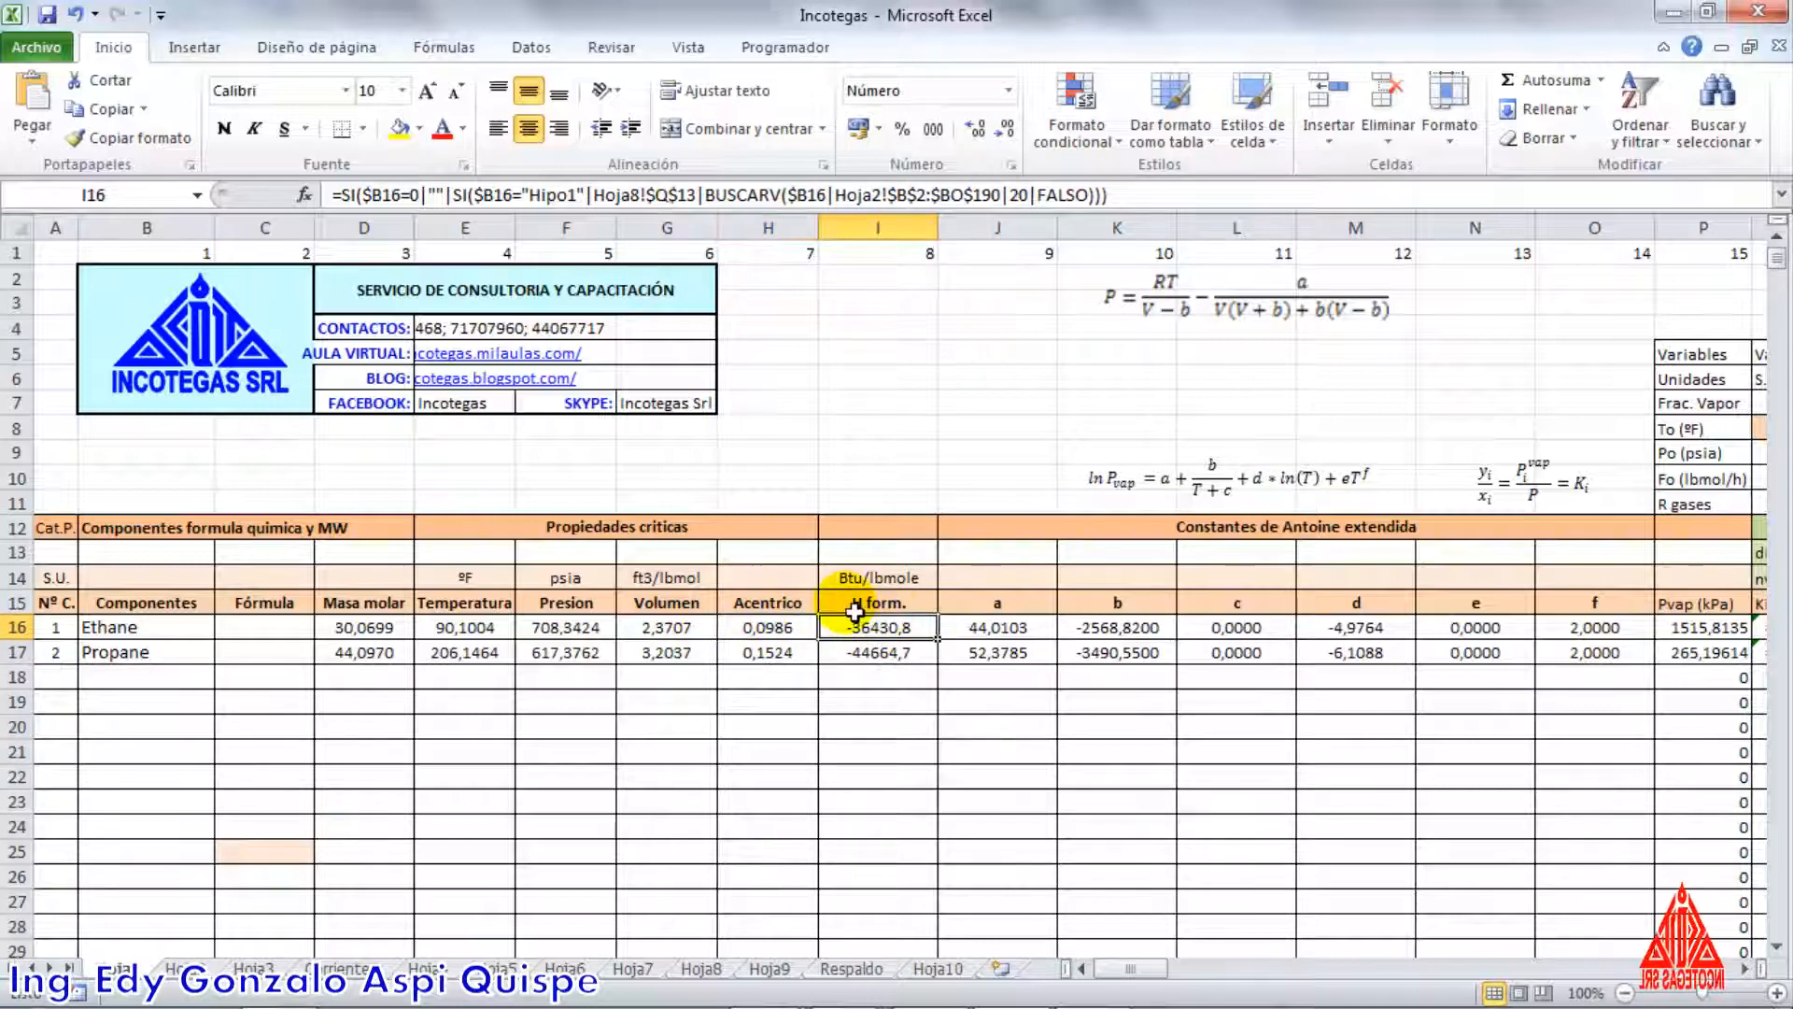
click(876, 554)
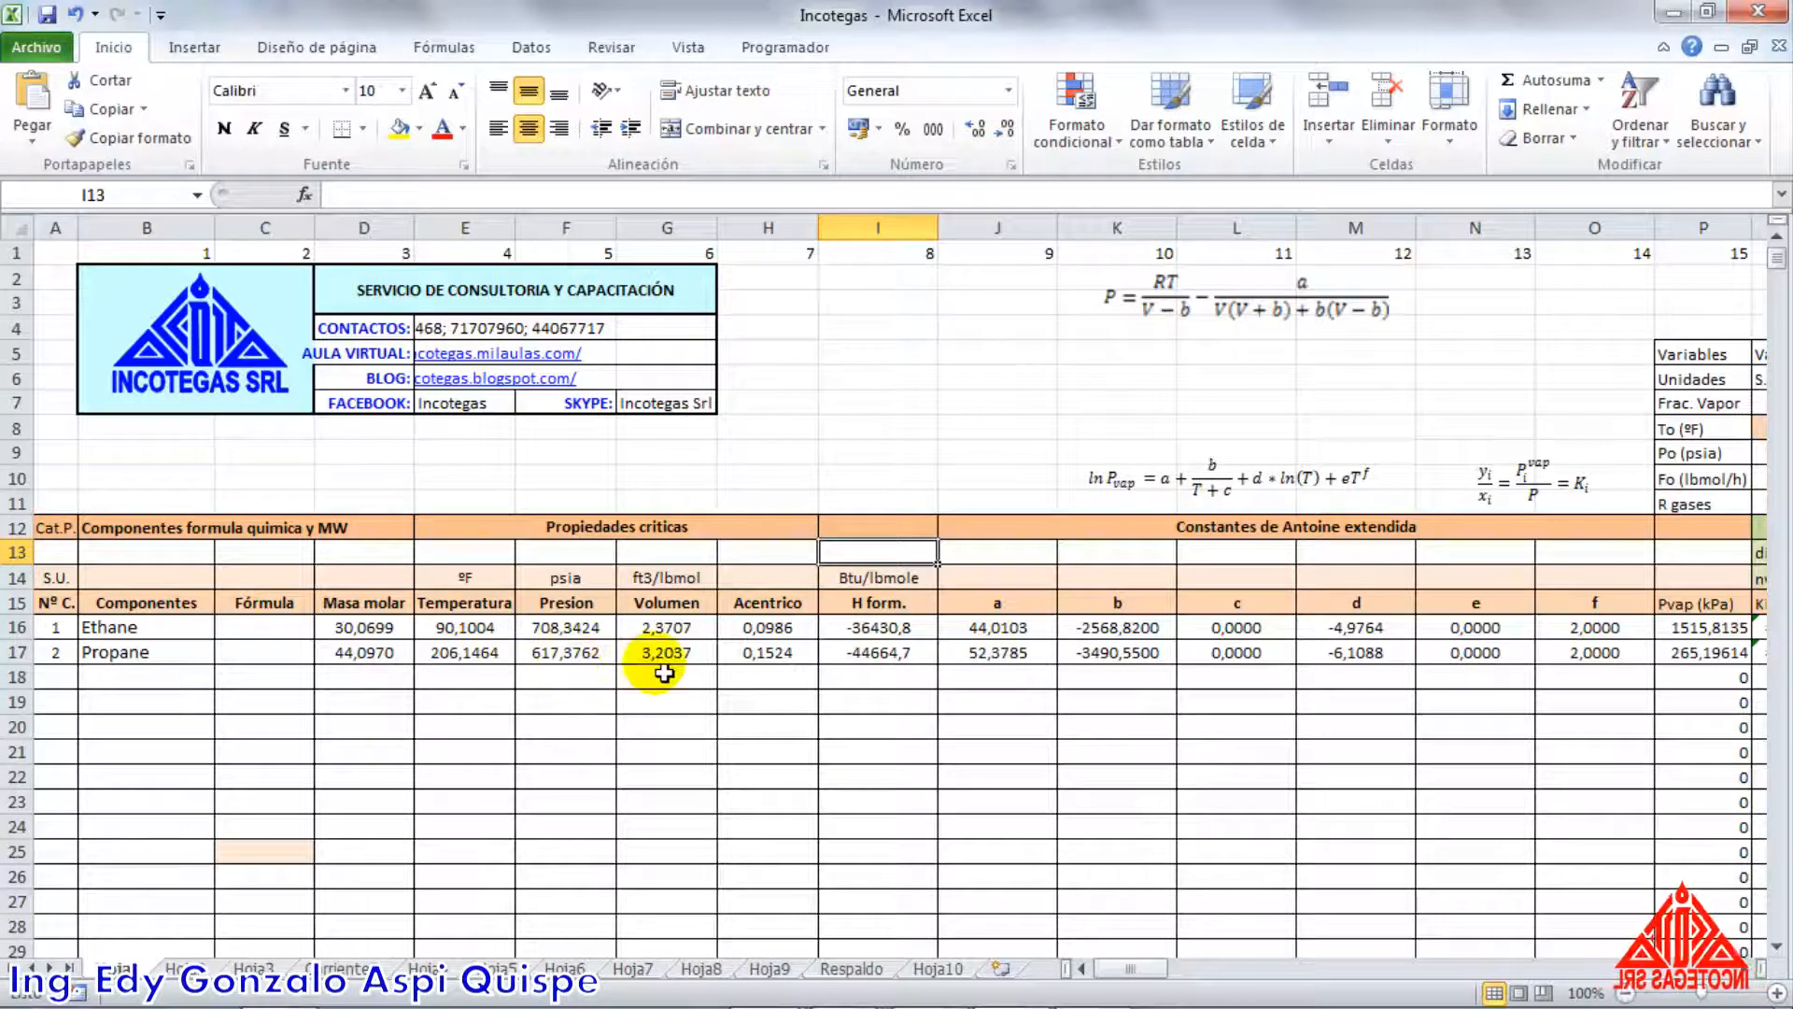
Switch to Aspen HYSYS, close the window of material stream 1 and go to the Properties environment
key(alt+Tab)
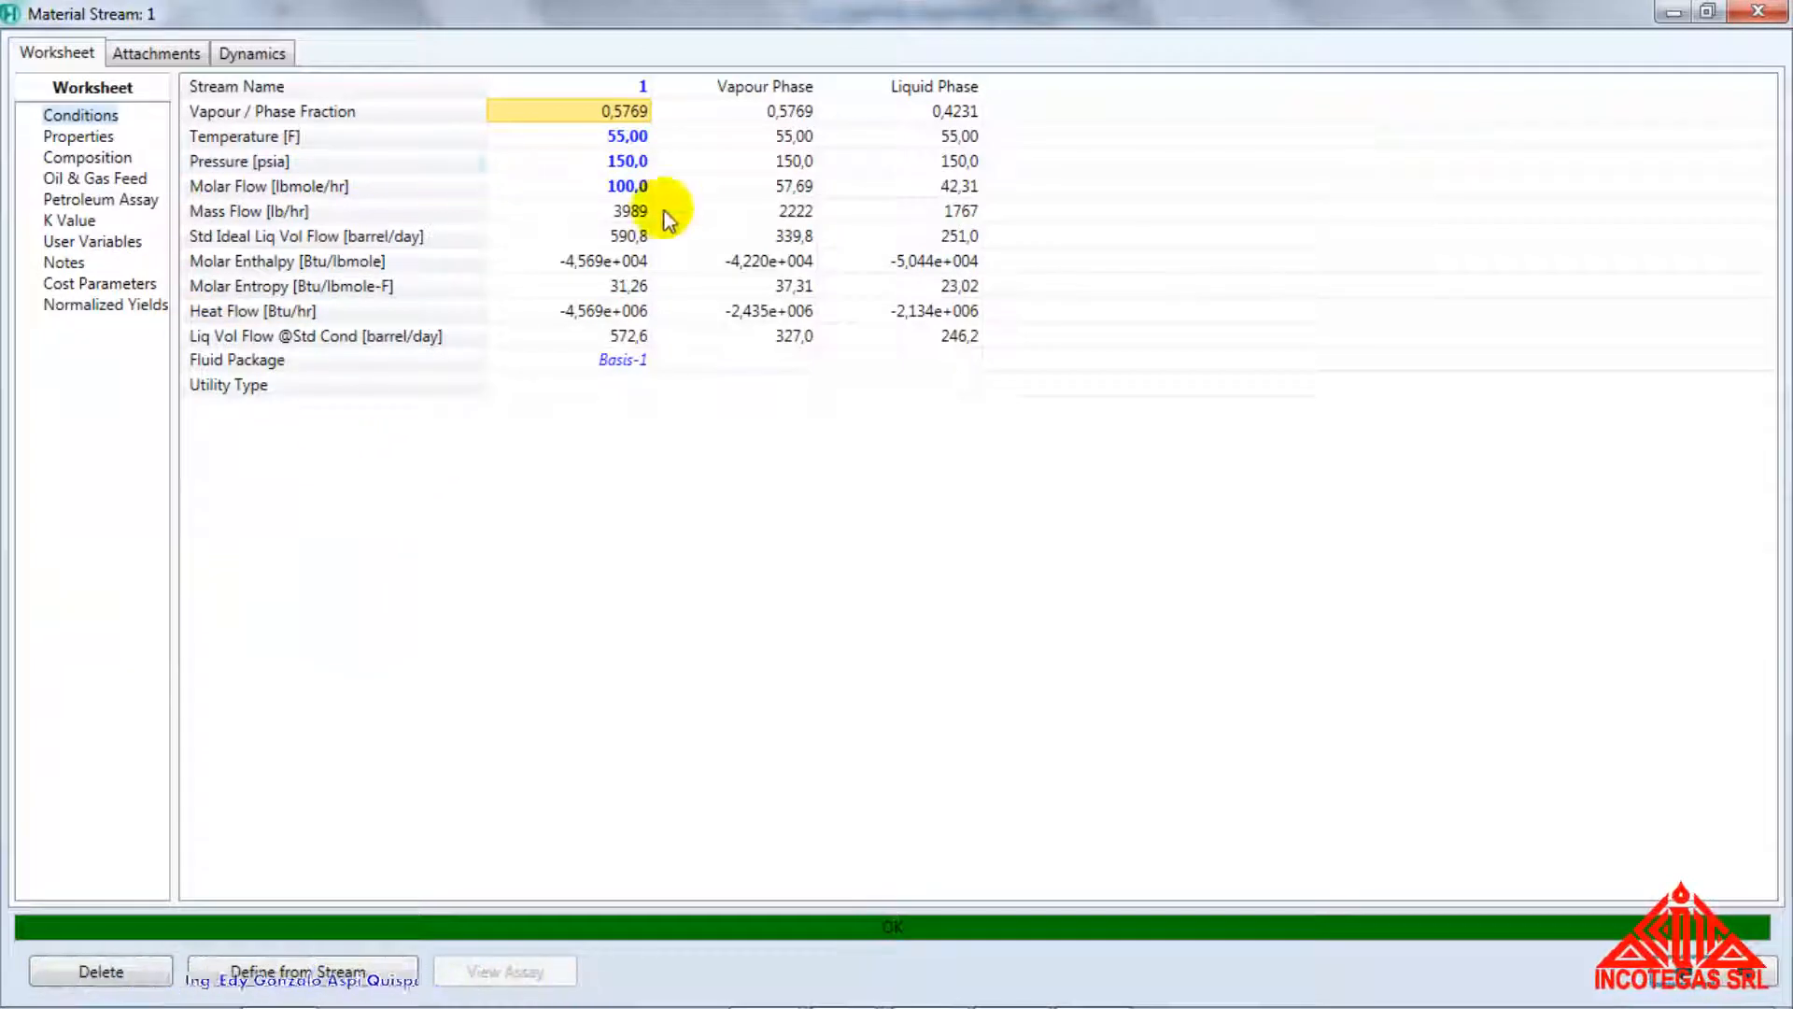
click(1706, 13)
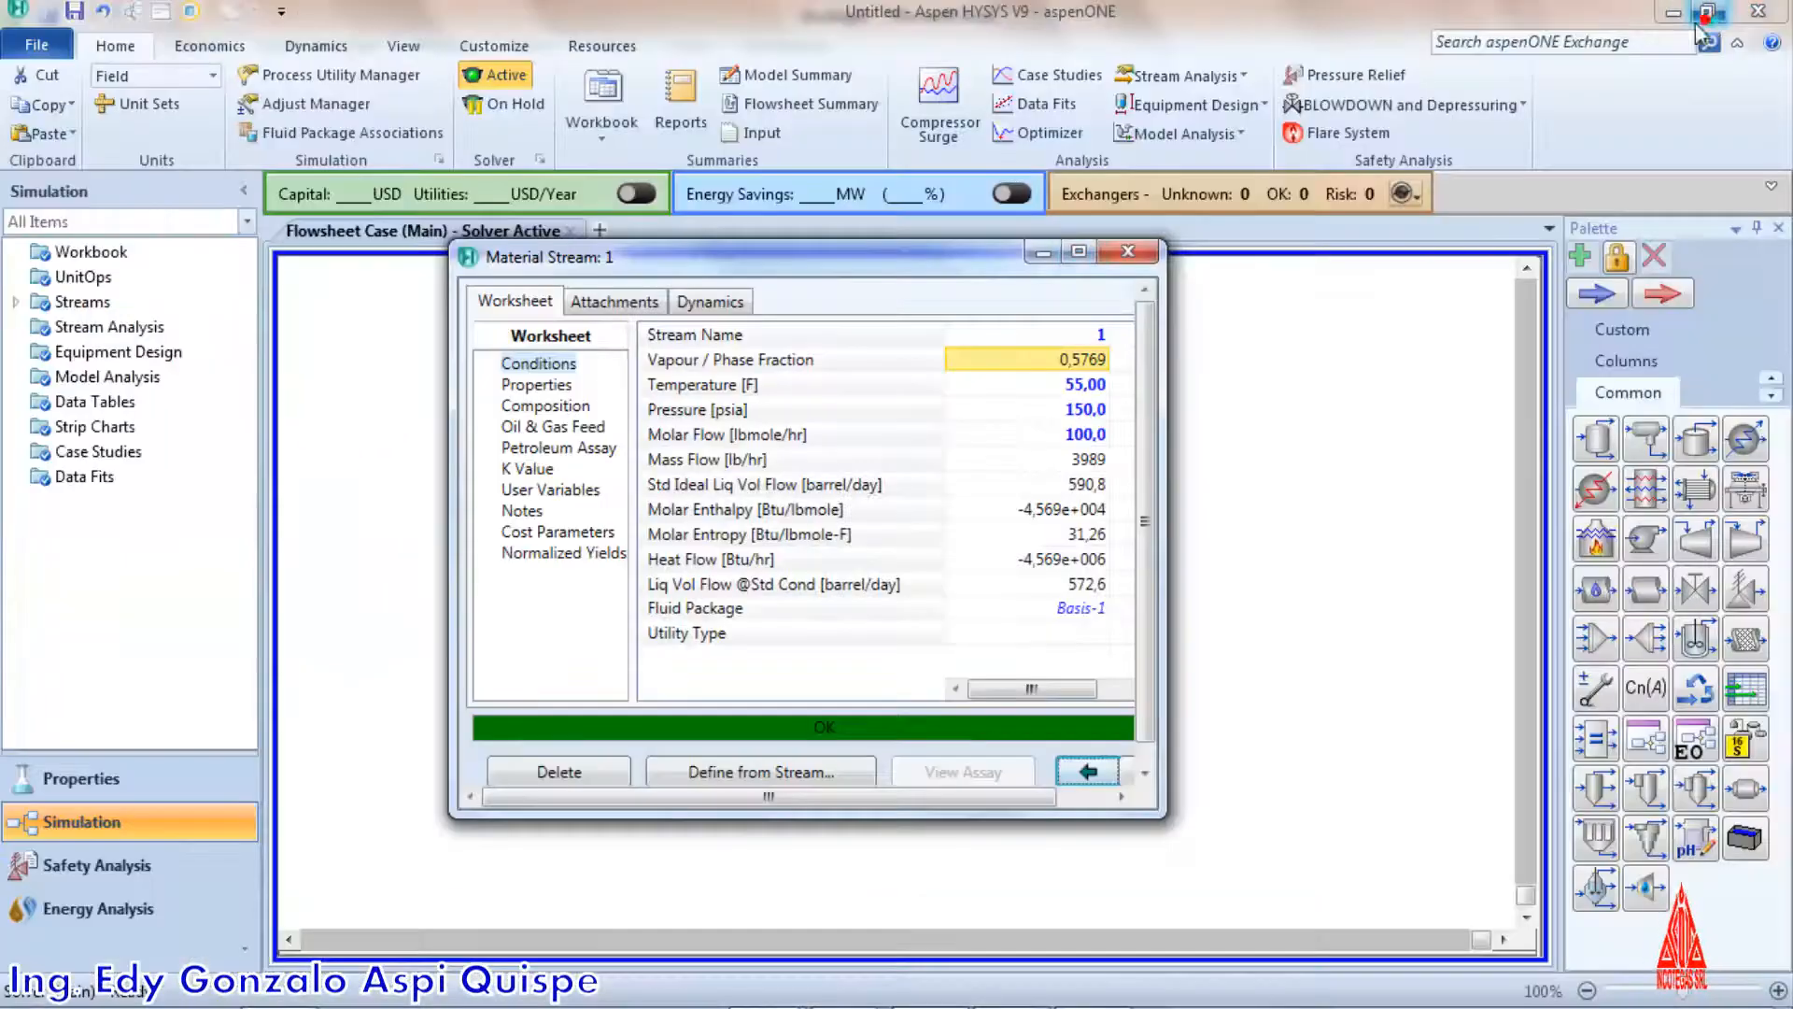
click(1118, 254)
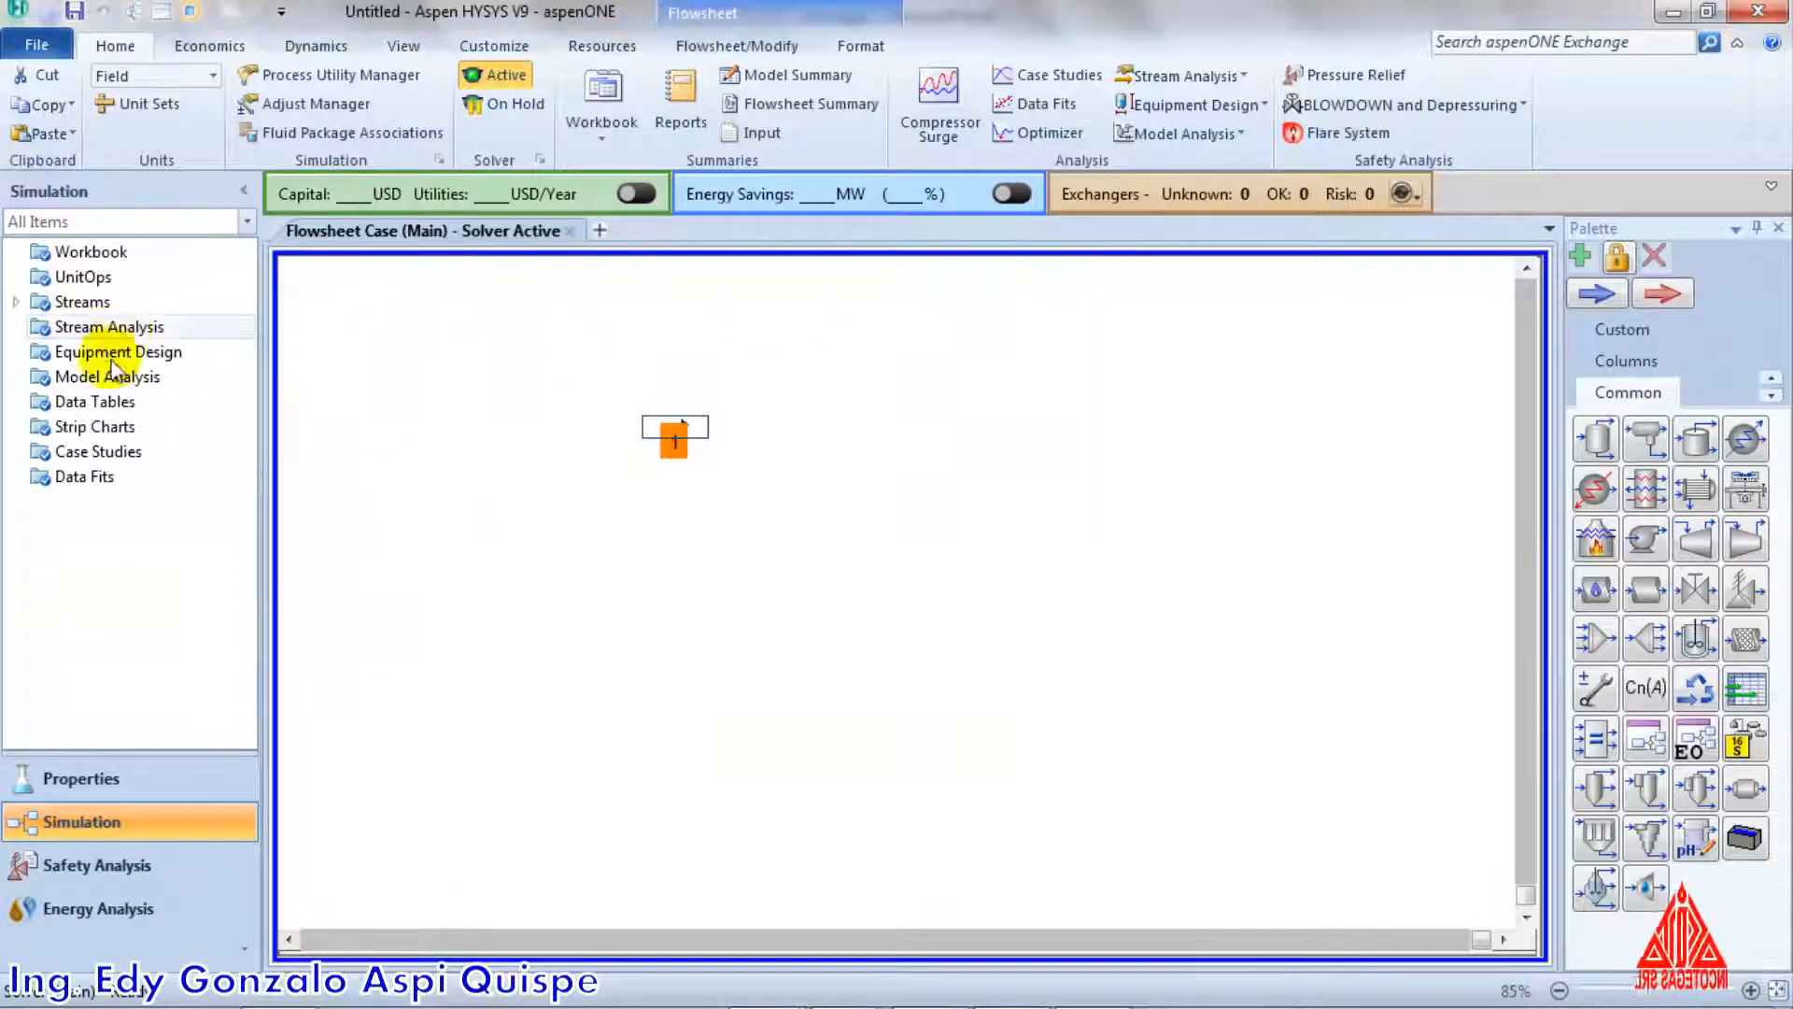
click(130, 776)
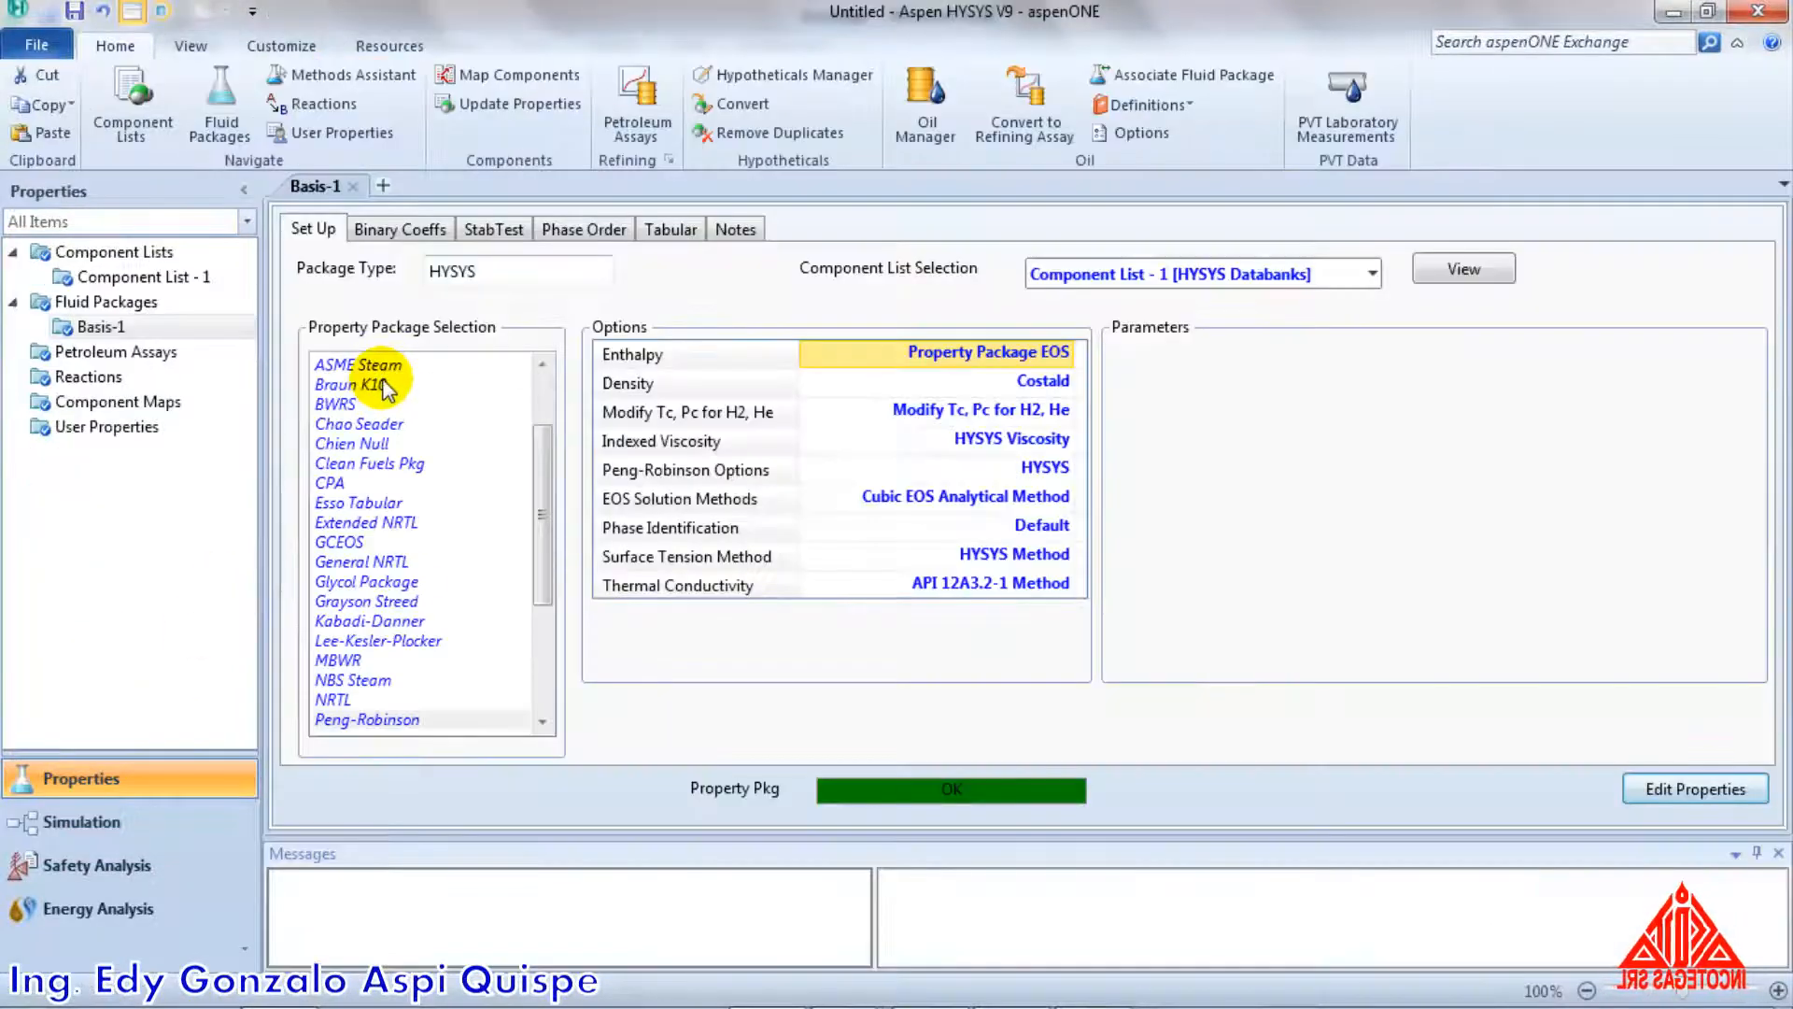
Open Ethane from Component List - 1, look through its critical, temperature-dependent and user properties, and close it
click(113, 277)
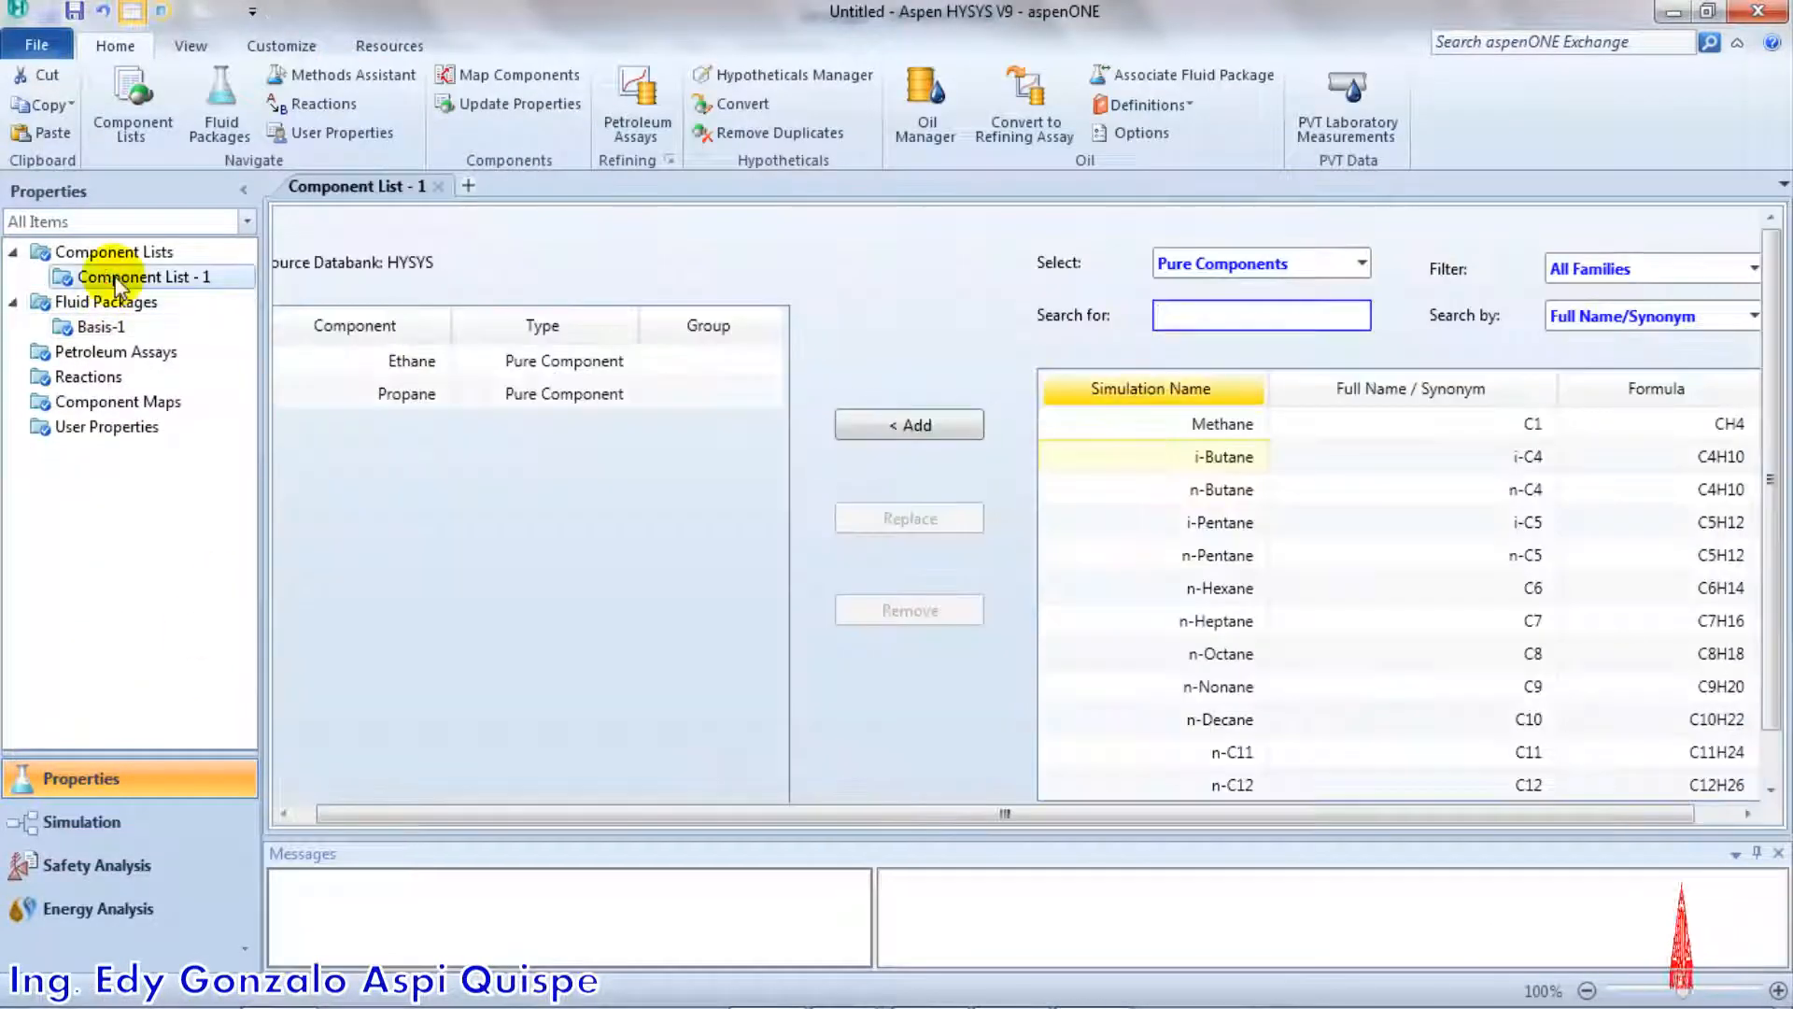
double_click(397, 364)
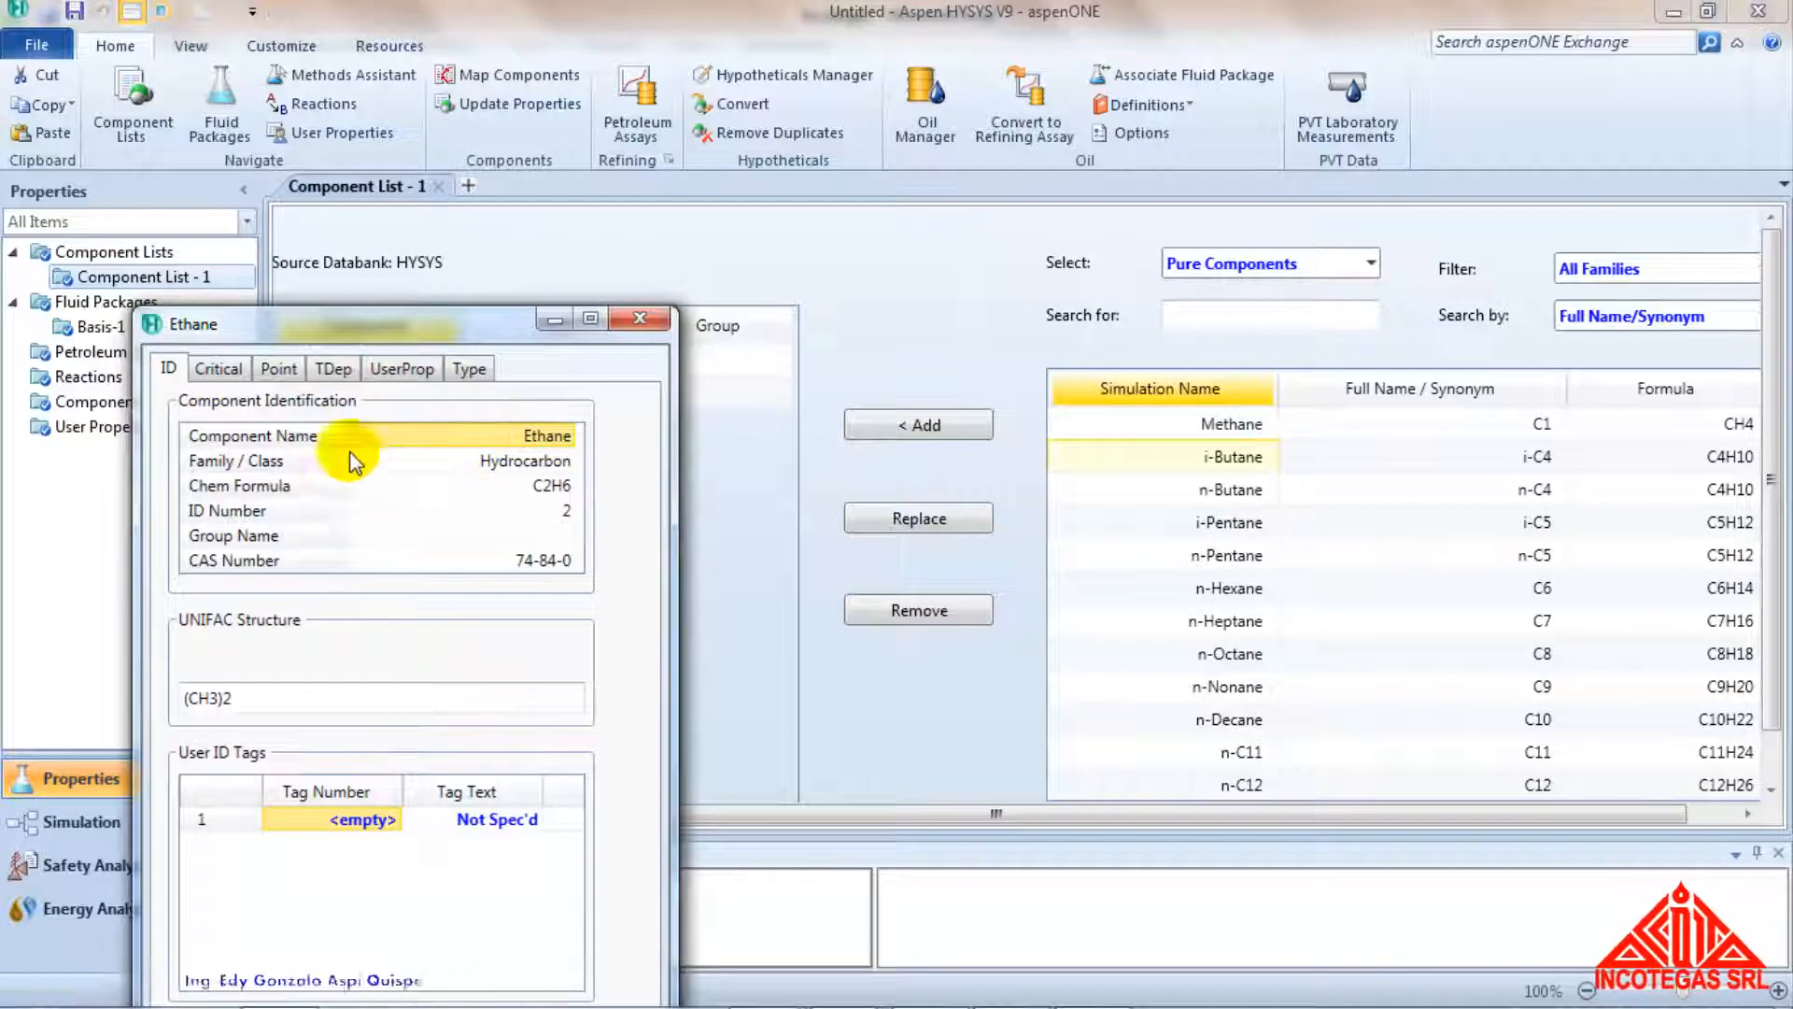
click(235, 371)
click(327, 373)
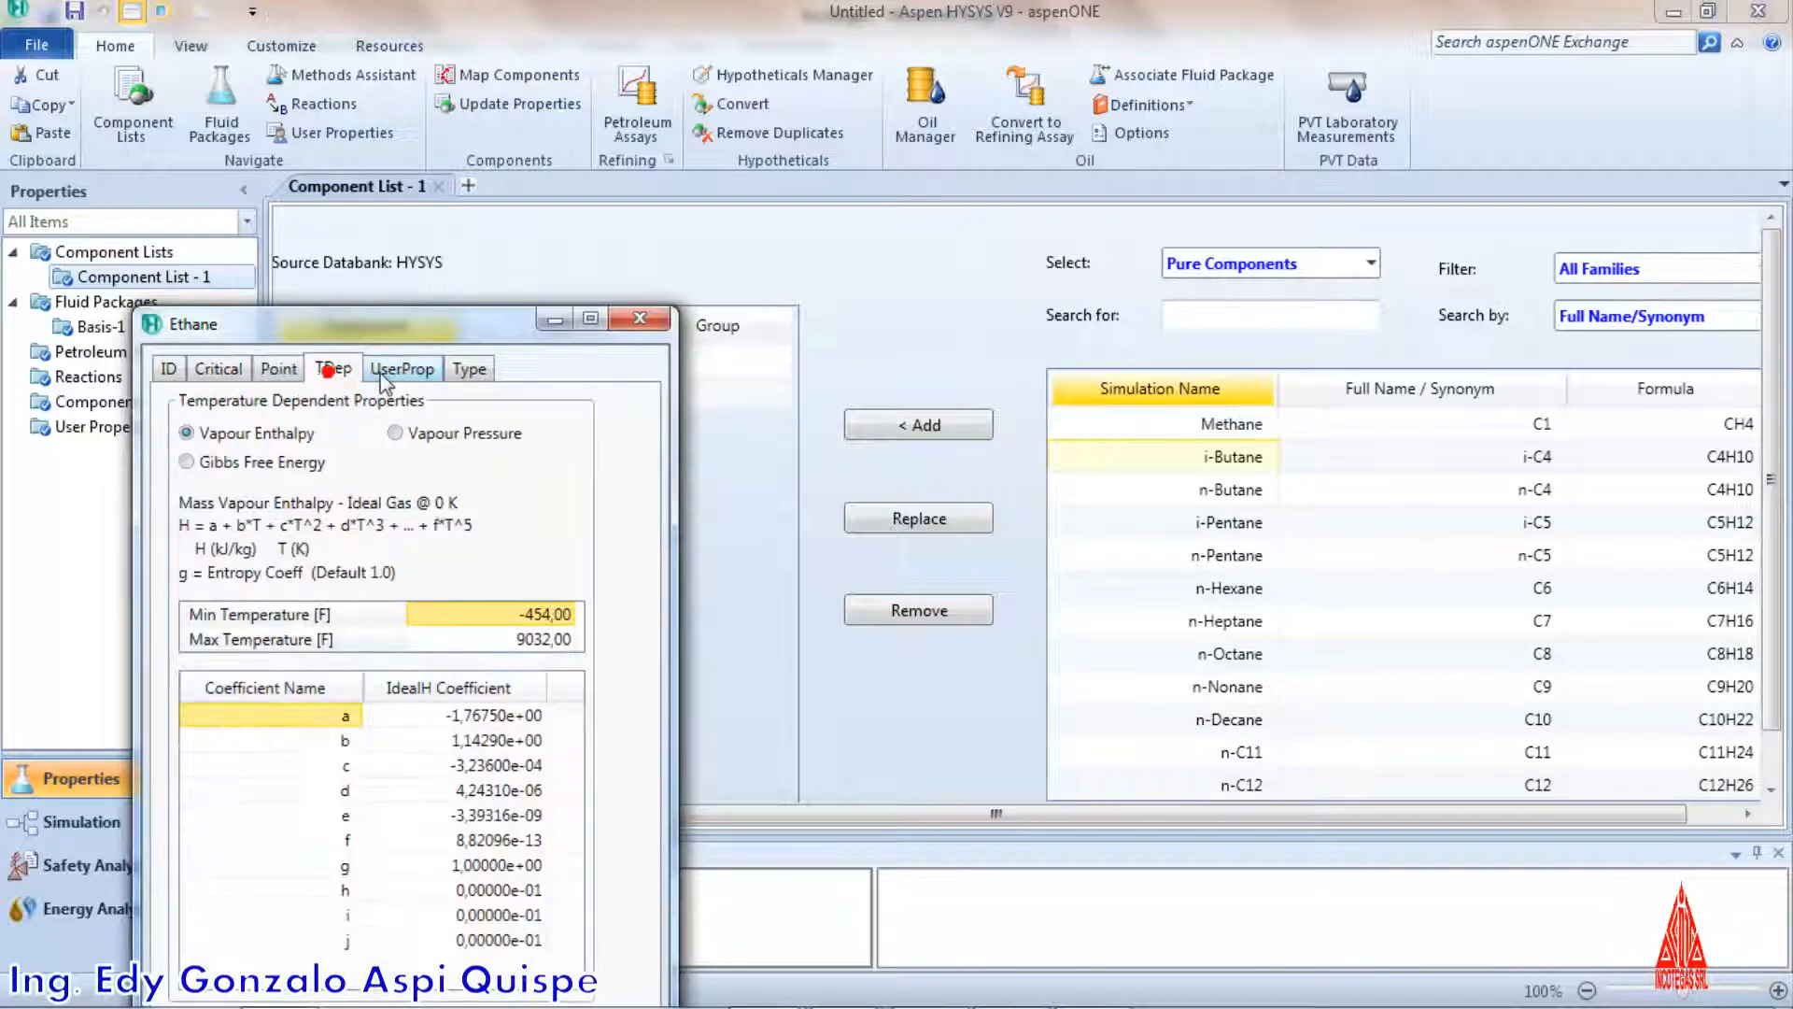
click(388, 369)
click(653, 319)
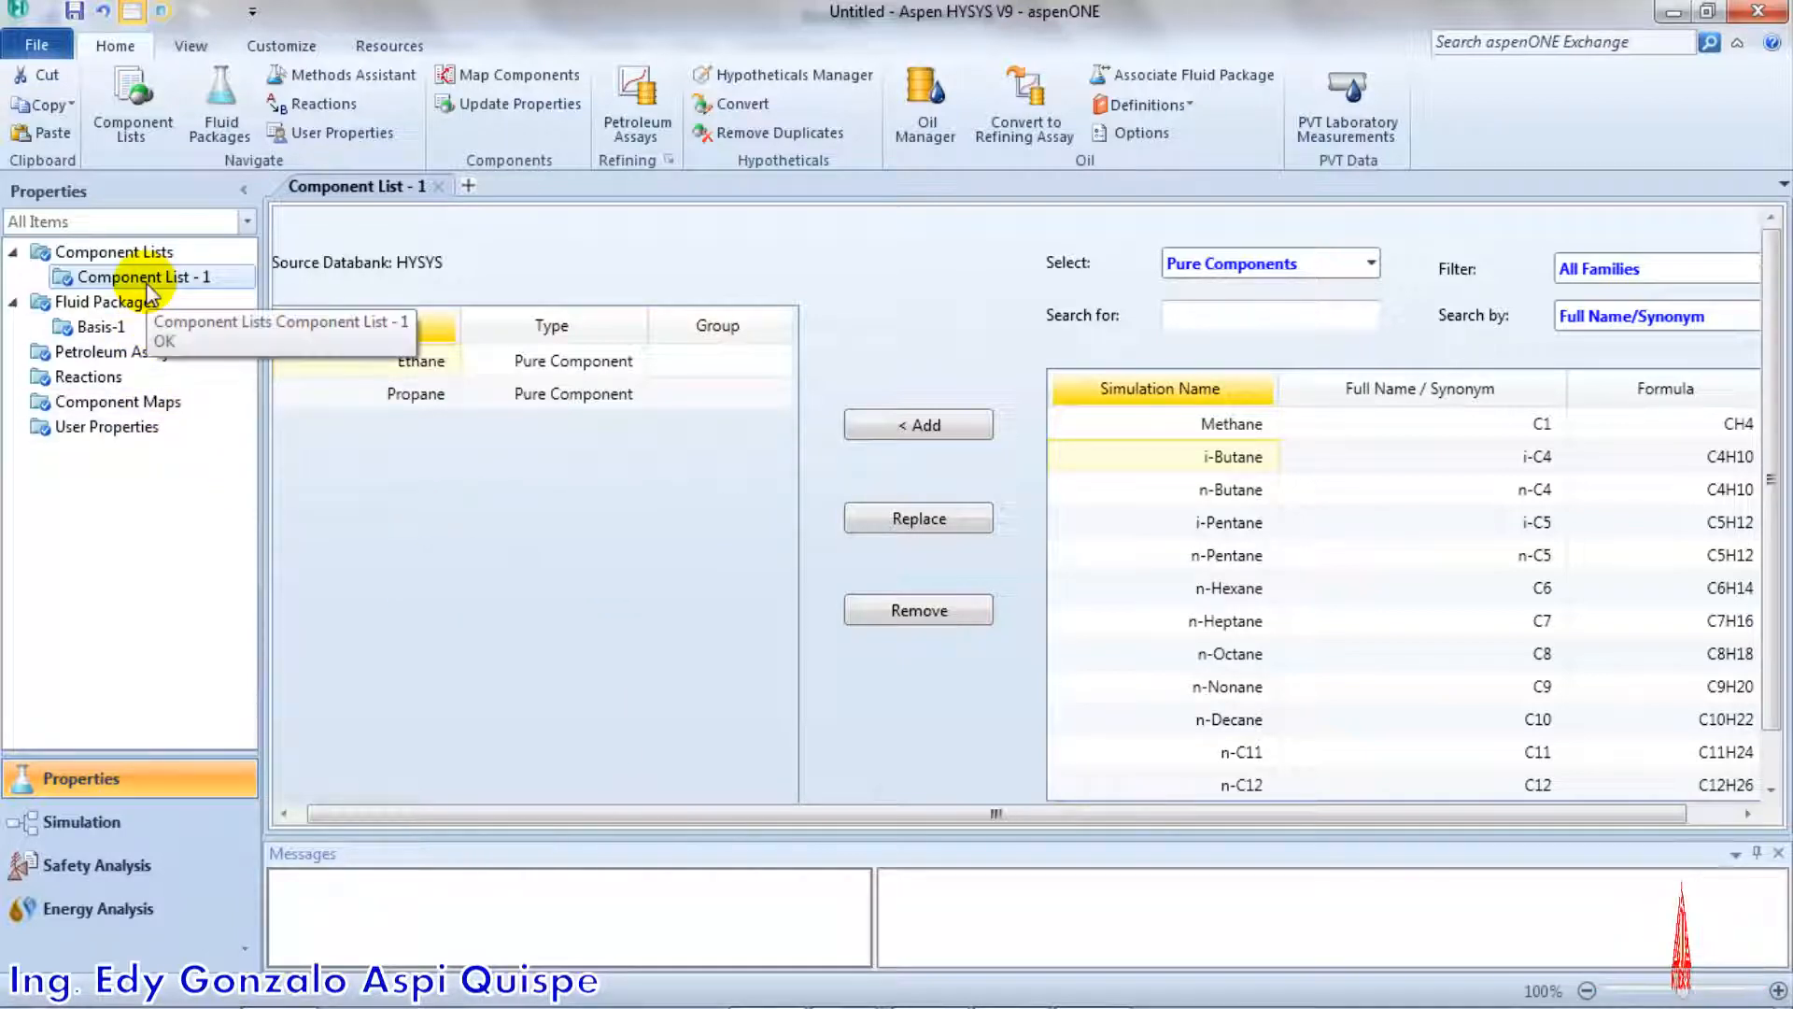
Open the property editor of fluid package Basis-1, sort by Group and view the components' boiling temperature, critical pressure and critical temperature
double_click(101, 327)
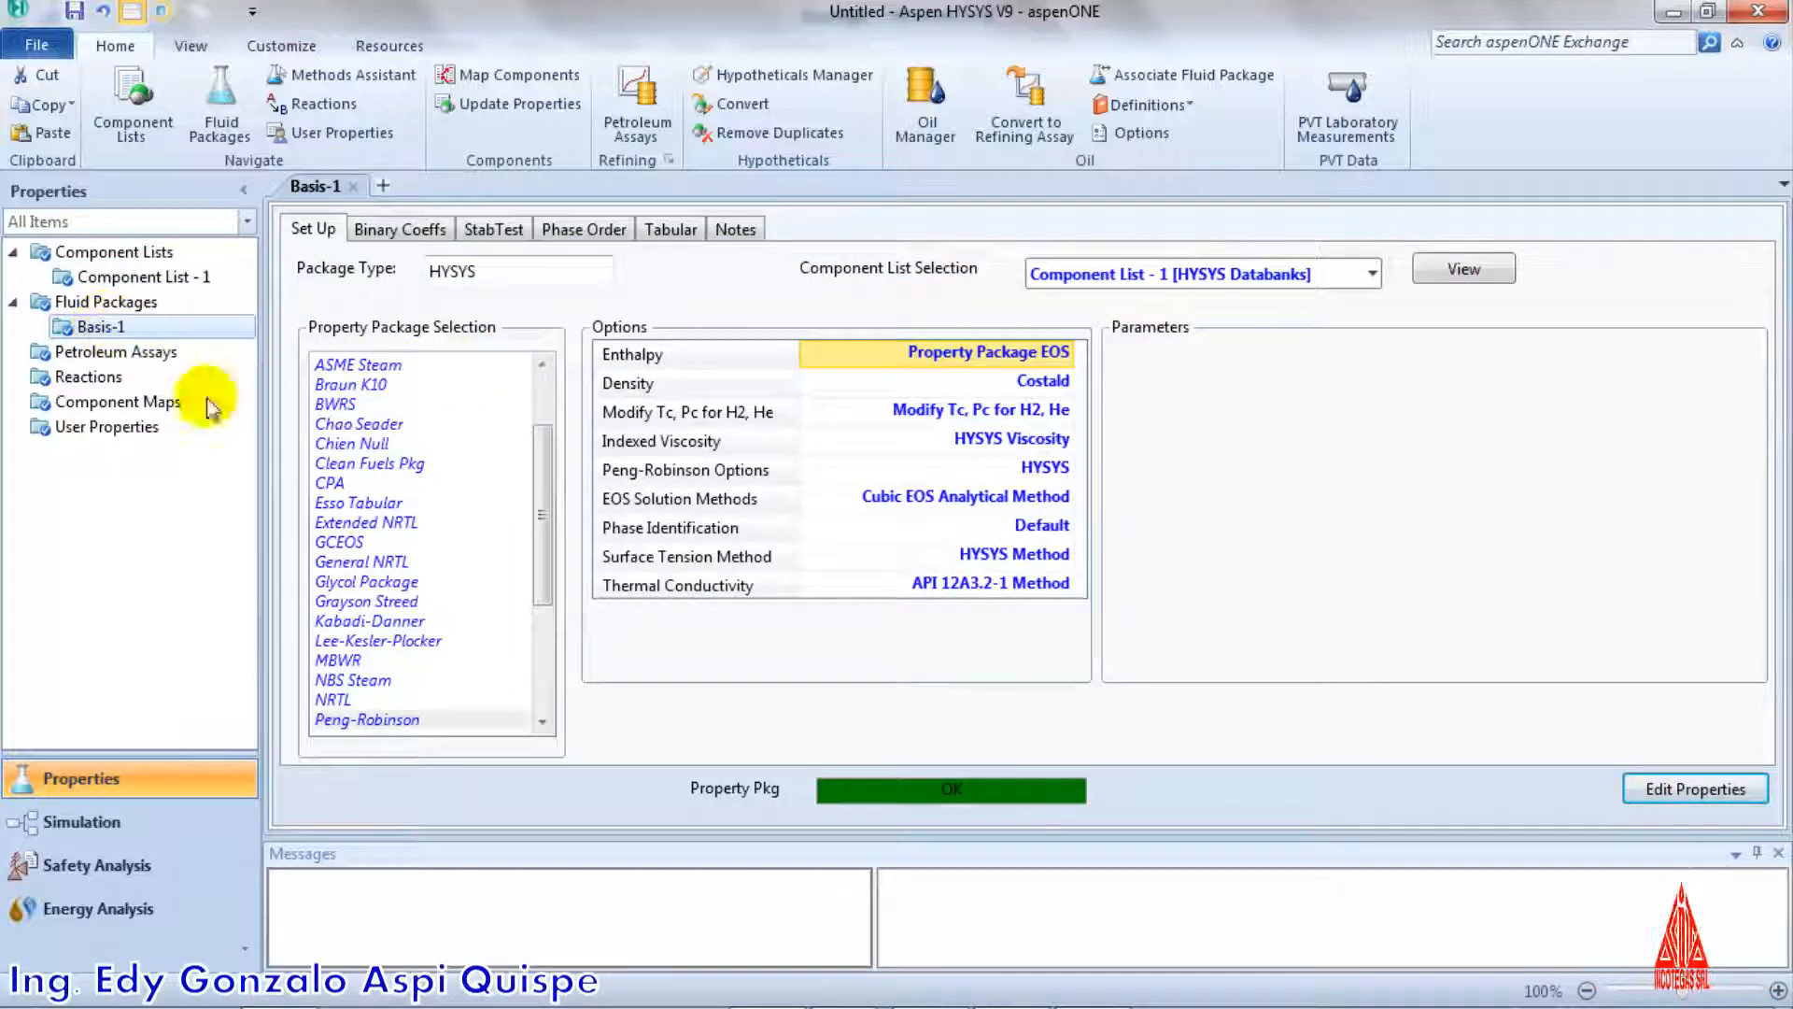
click(1669, 787)
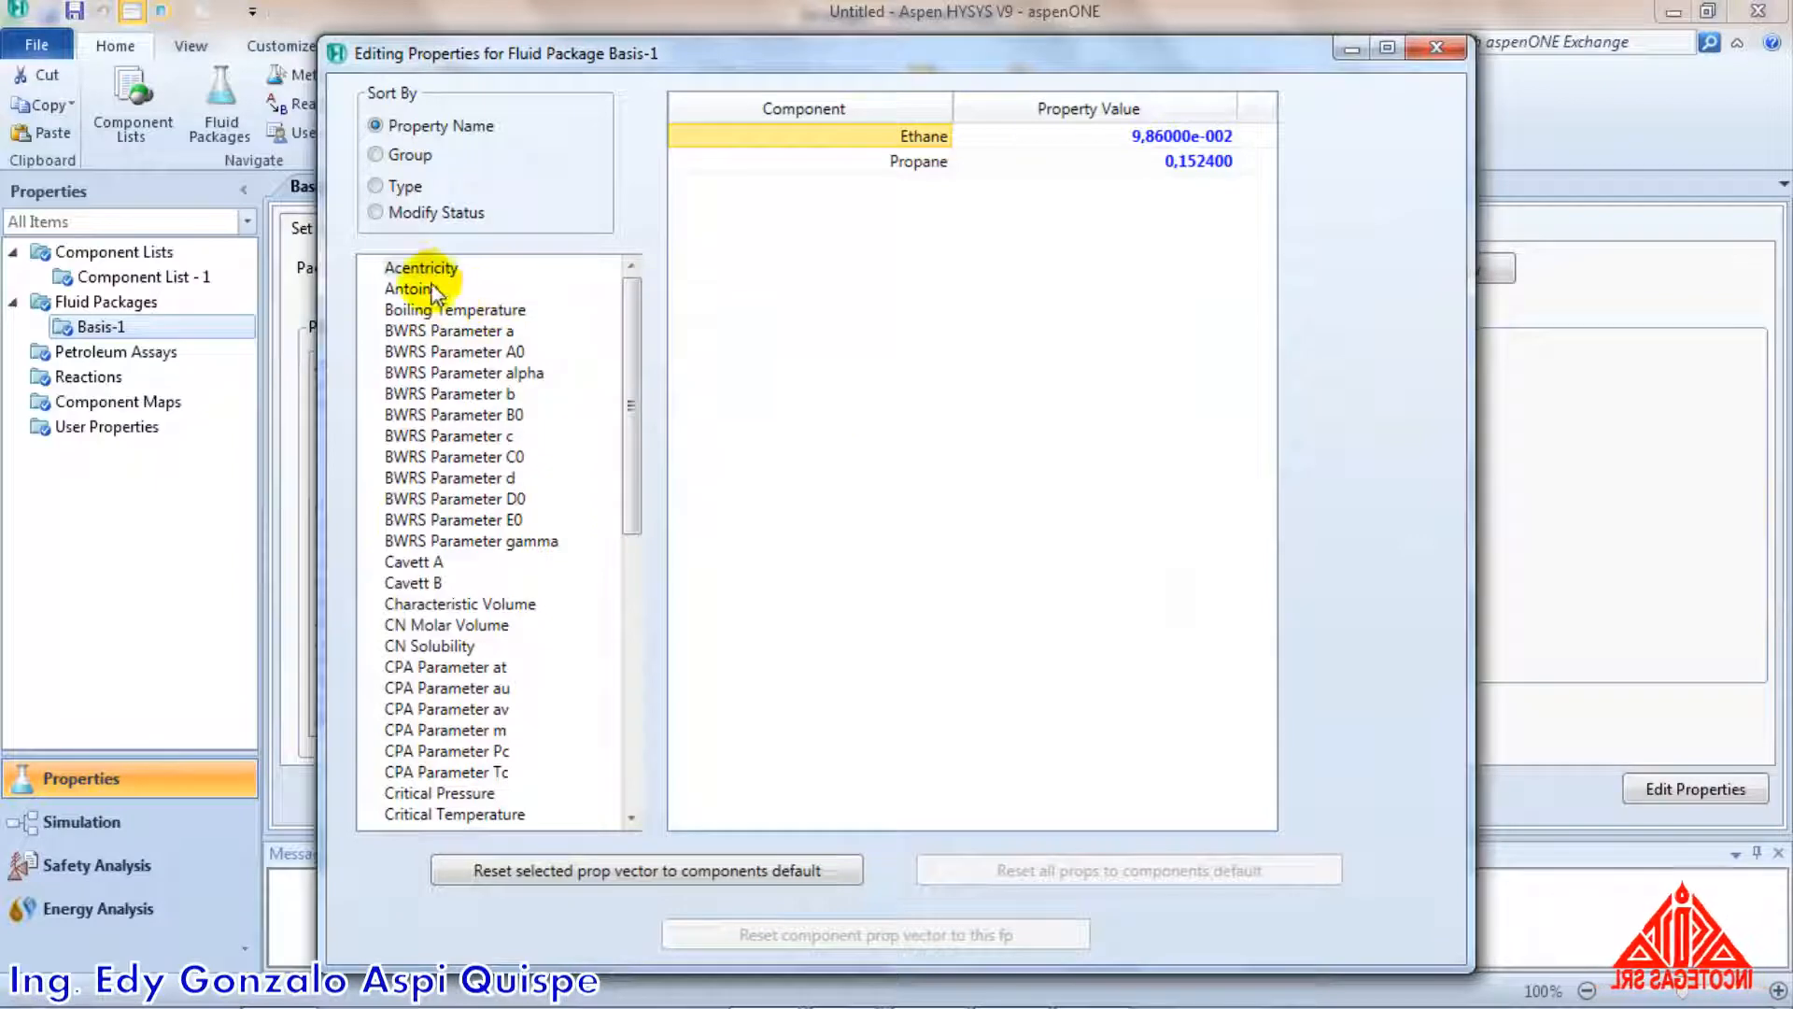
click(411, 157)
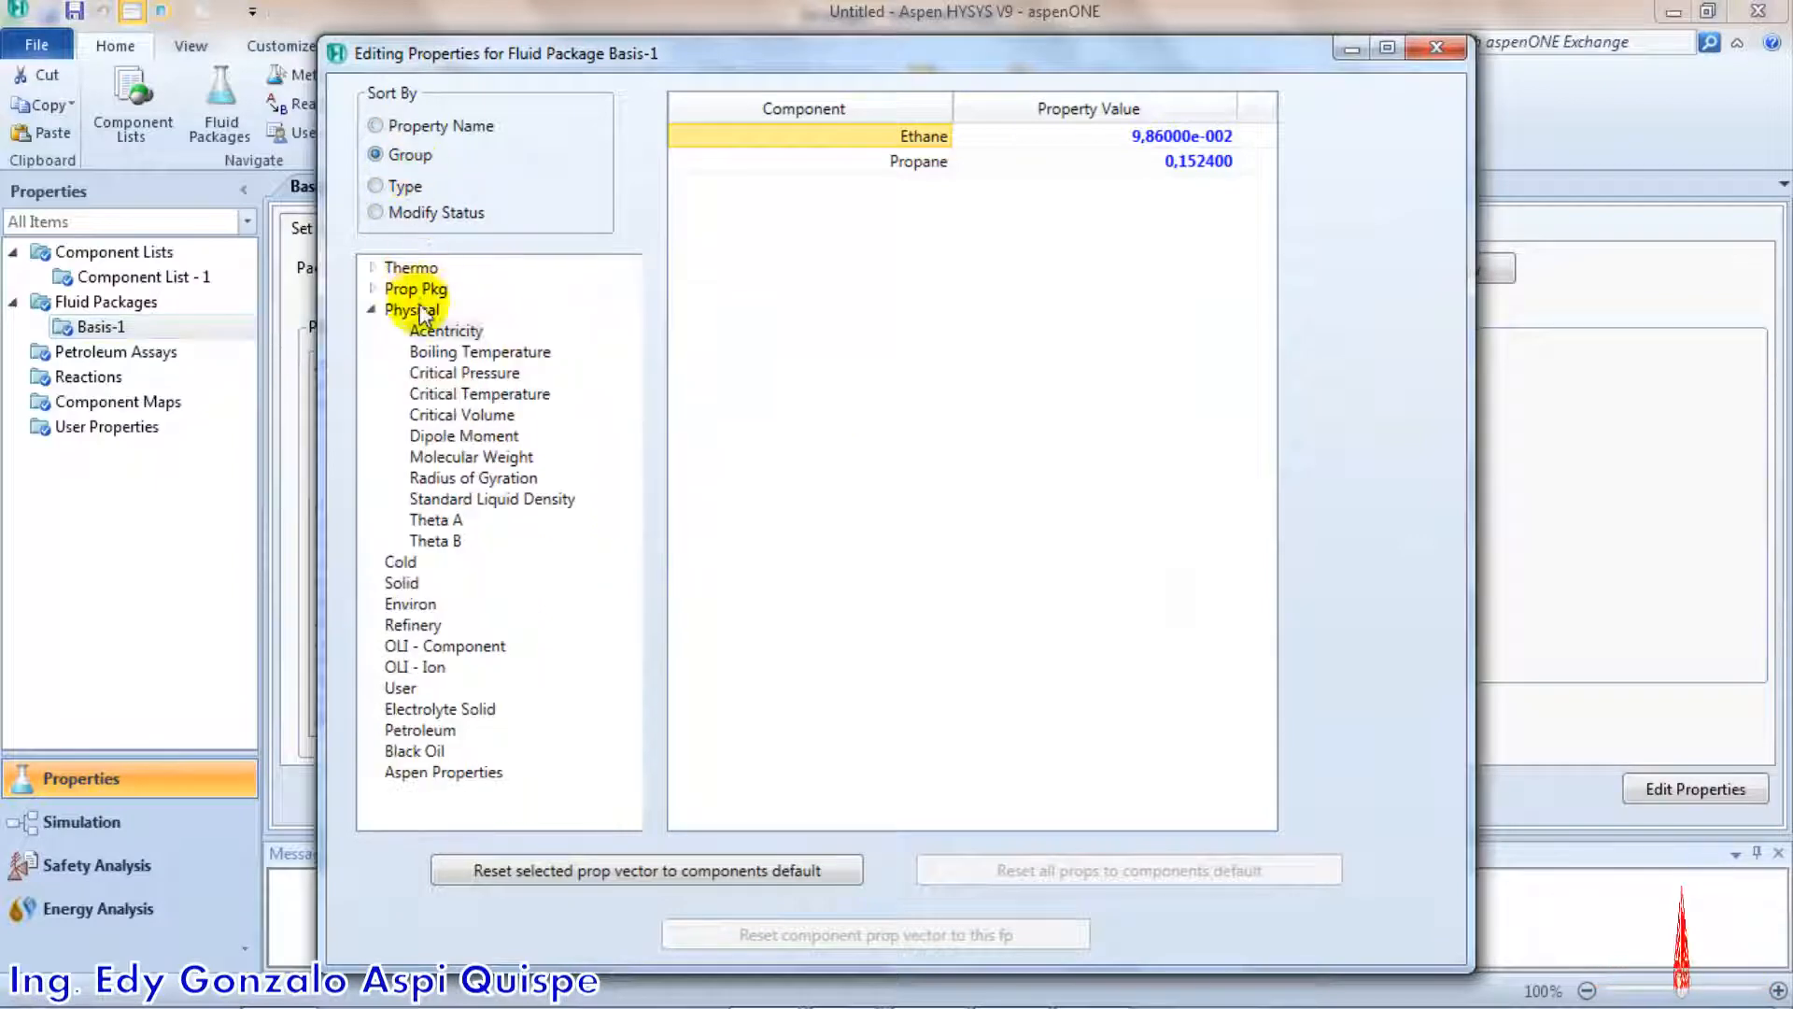
click(427, 354)
click(434, 373)
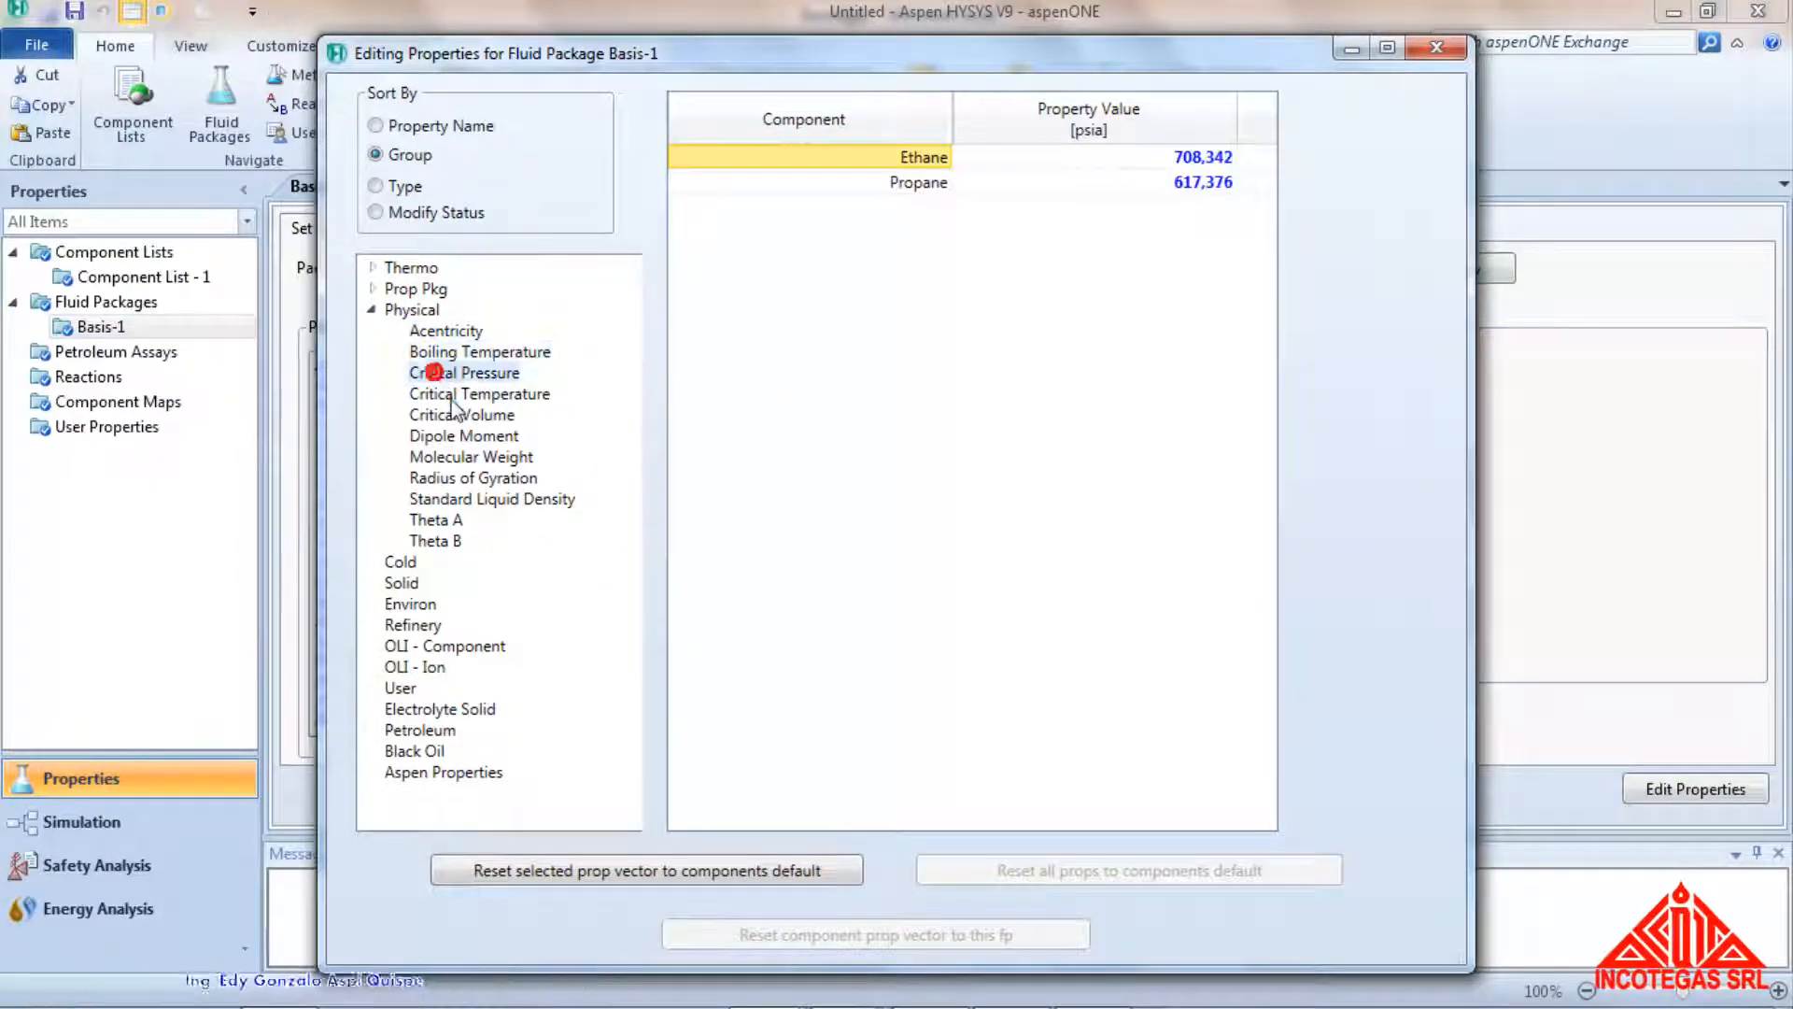
click(472, 394)
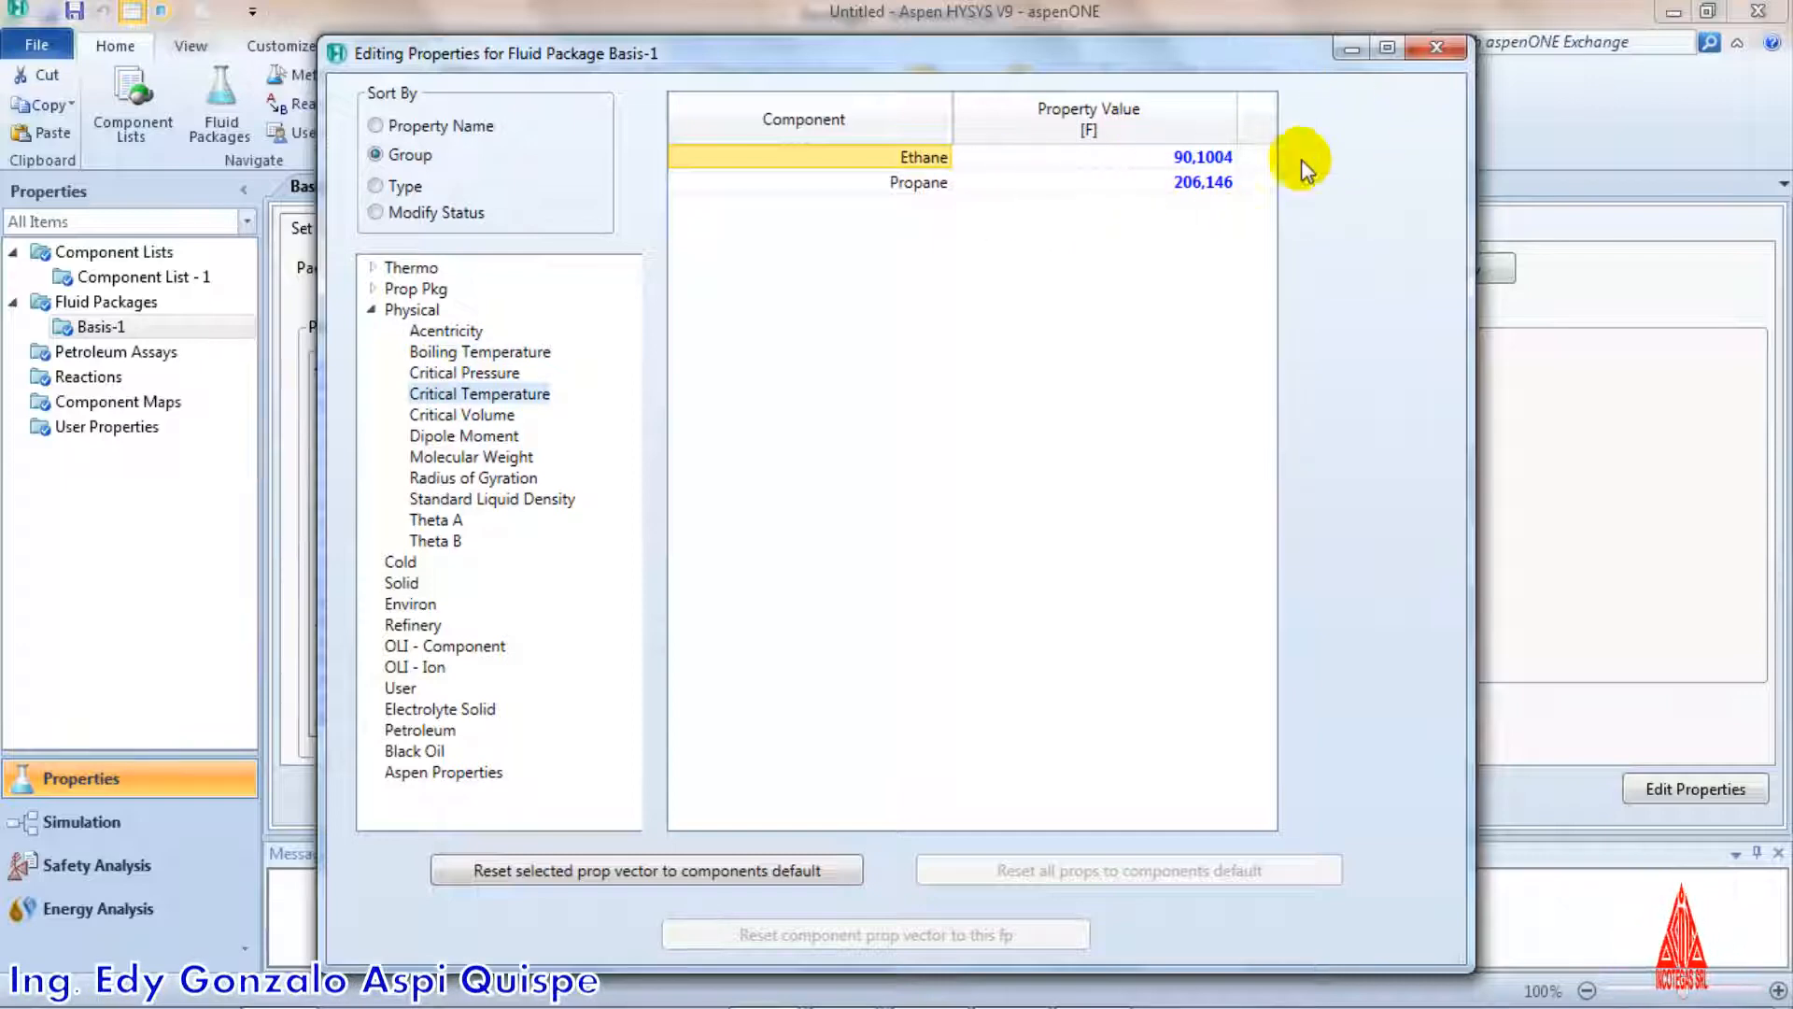
click(1436, 48)
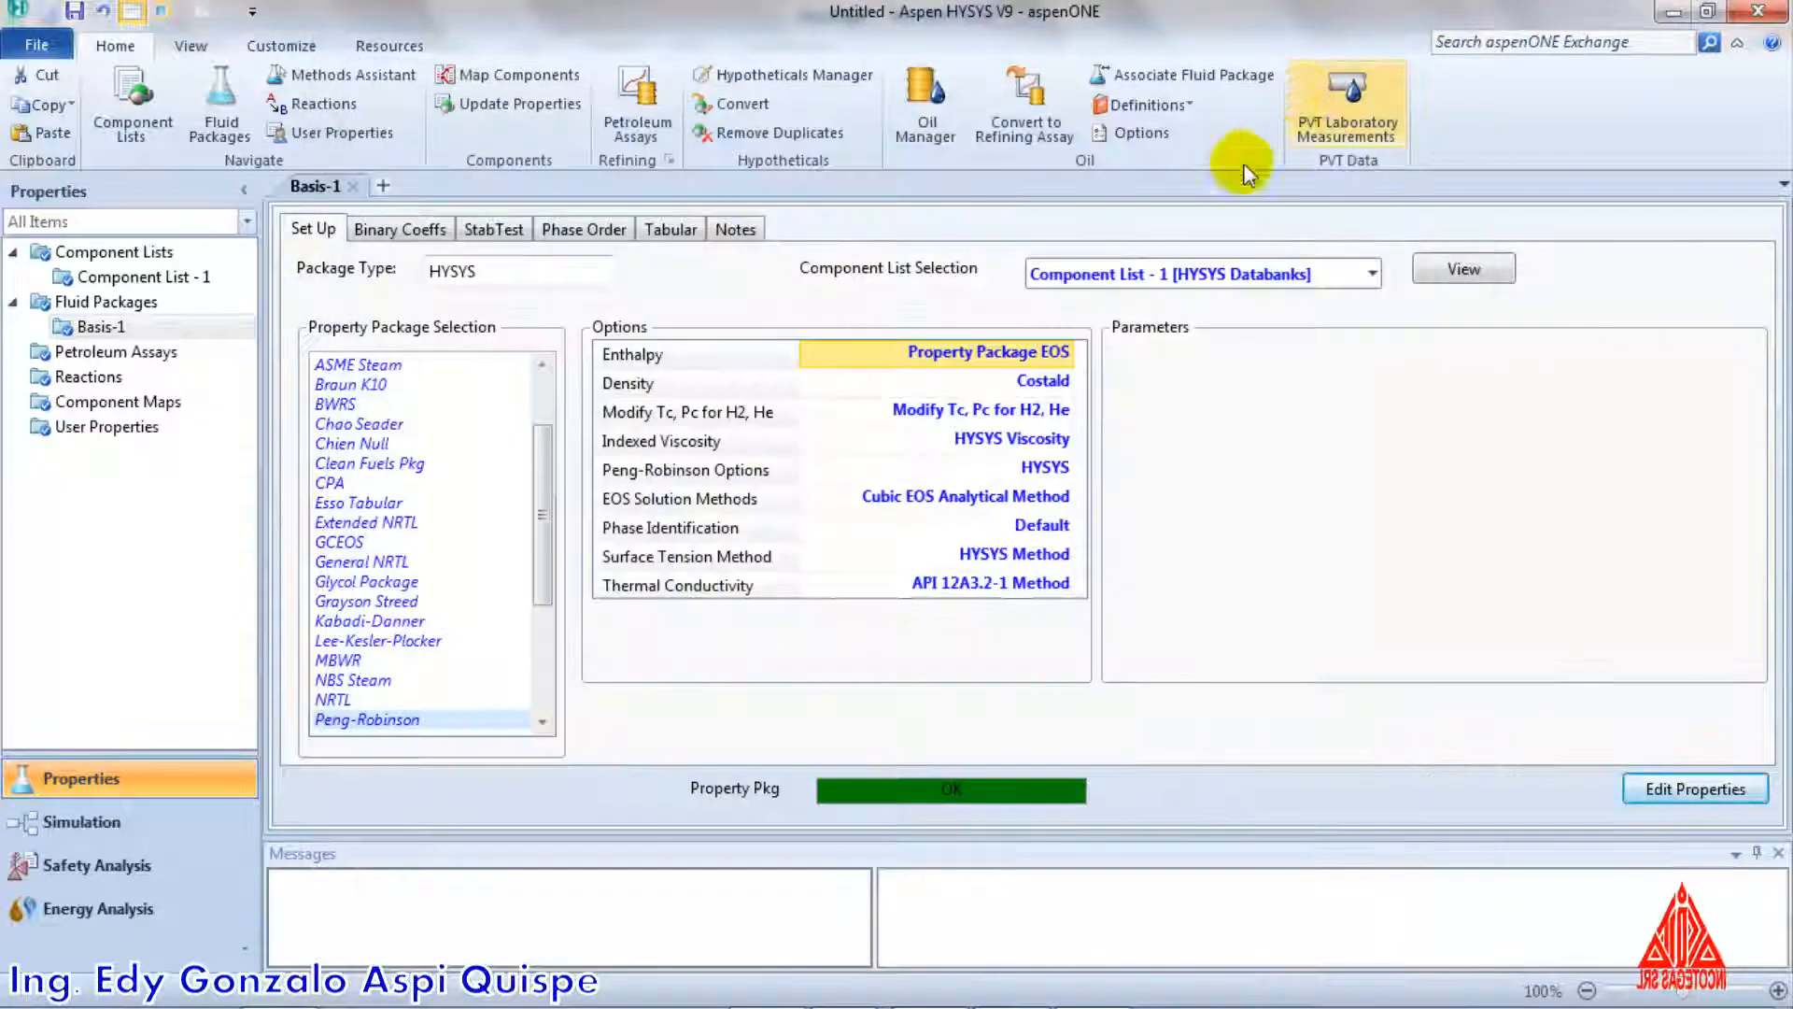
Switch back to the Incotegas workbook in Excel and examine the extended Antoine constants a to f alongside the vapour pressure equation
key(alt)
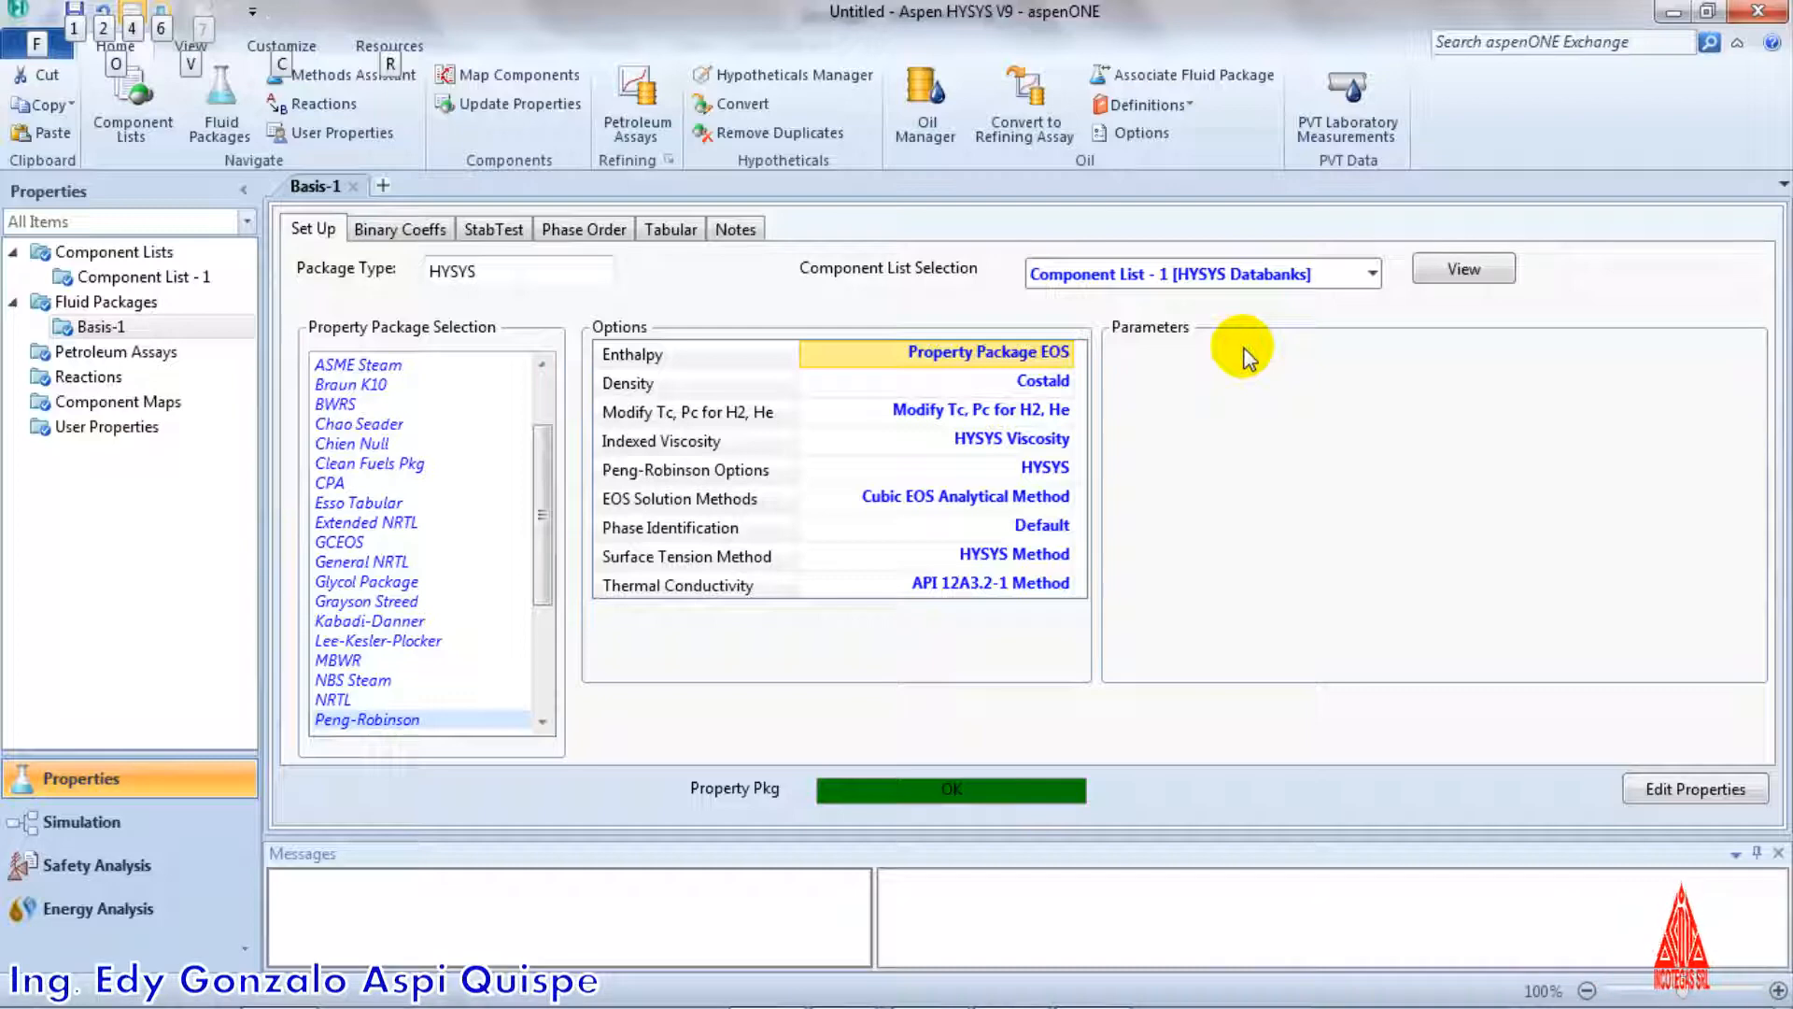
key(alt)
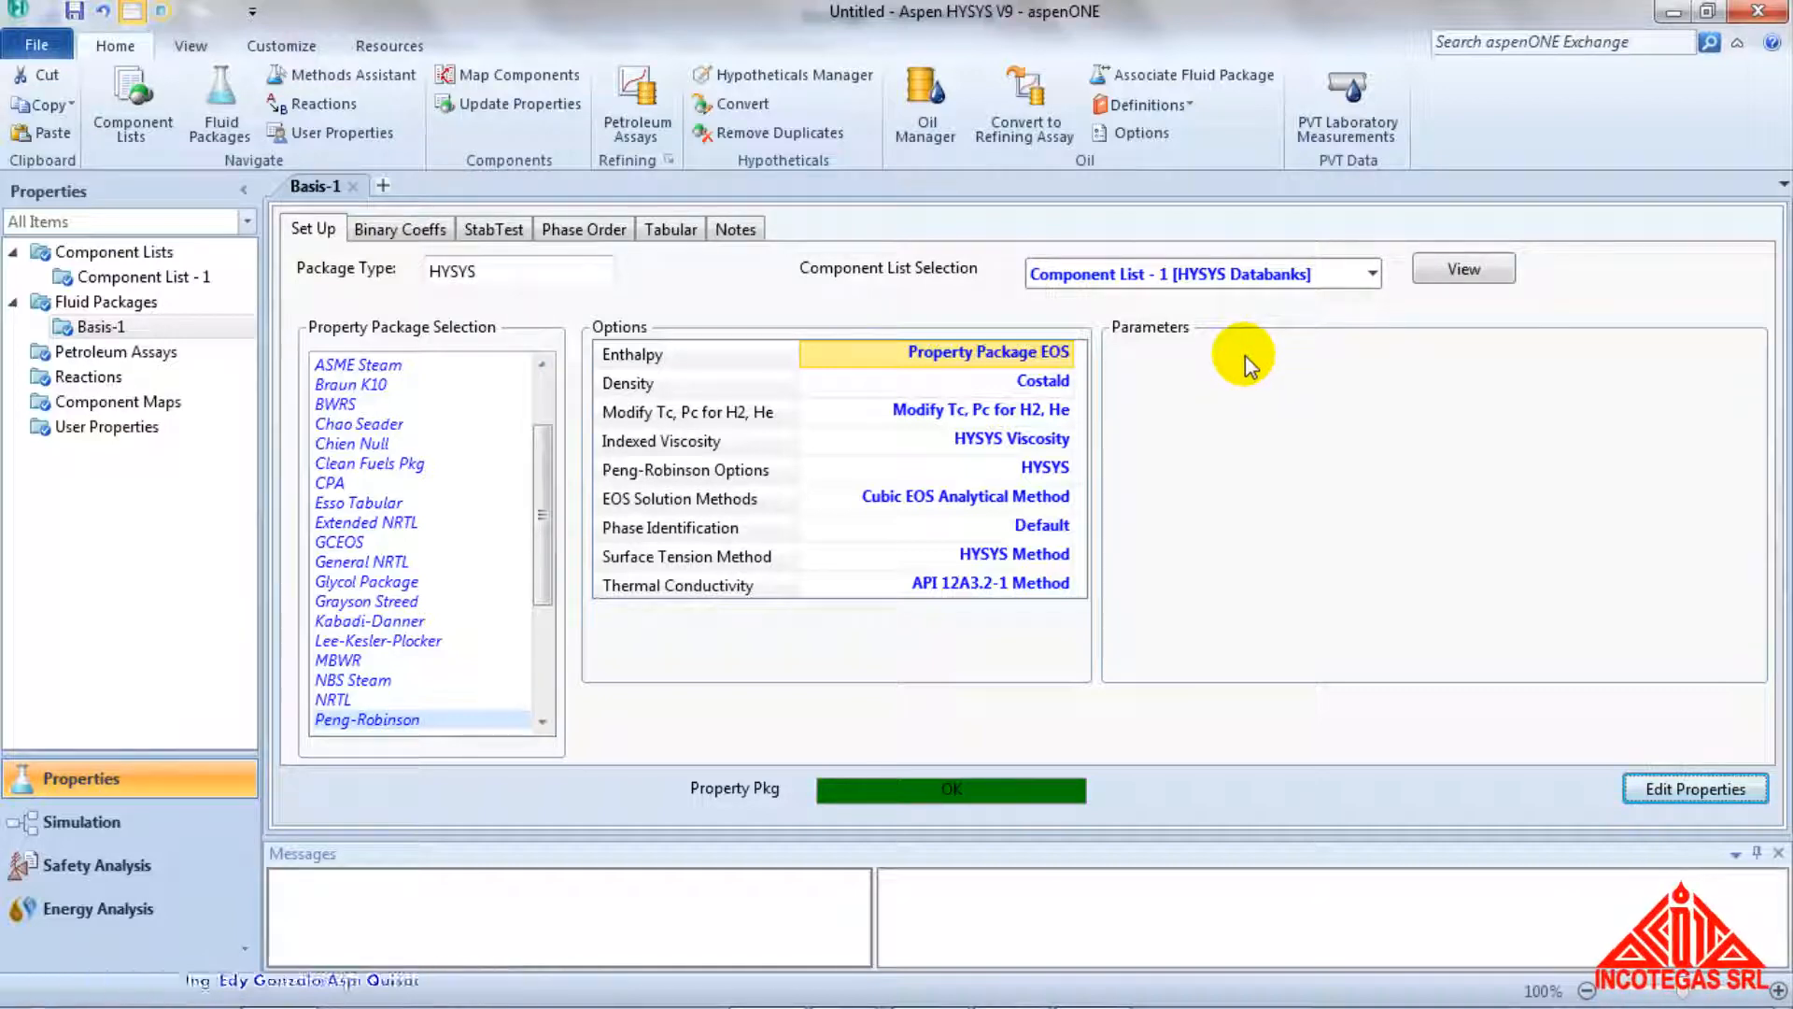
key(alt+Tab)
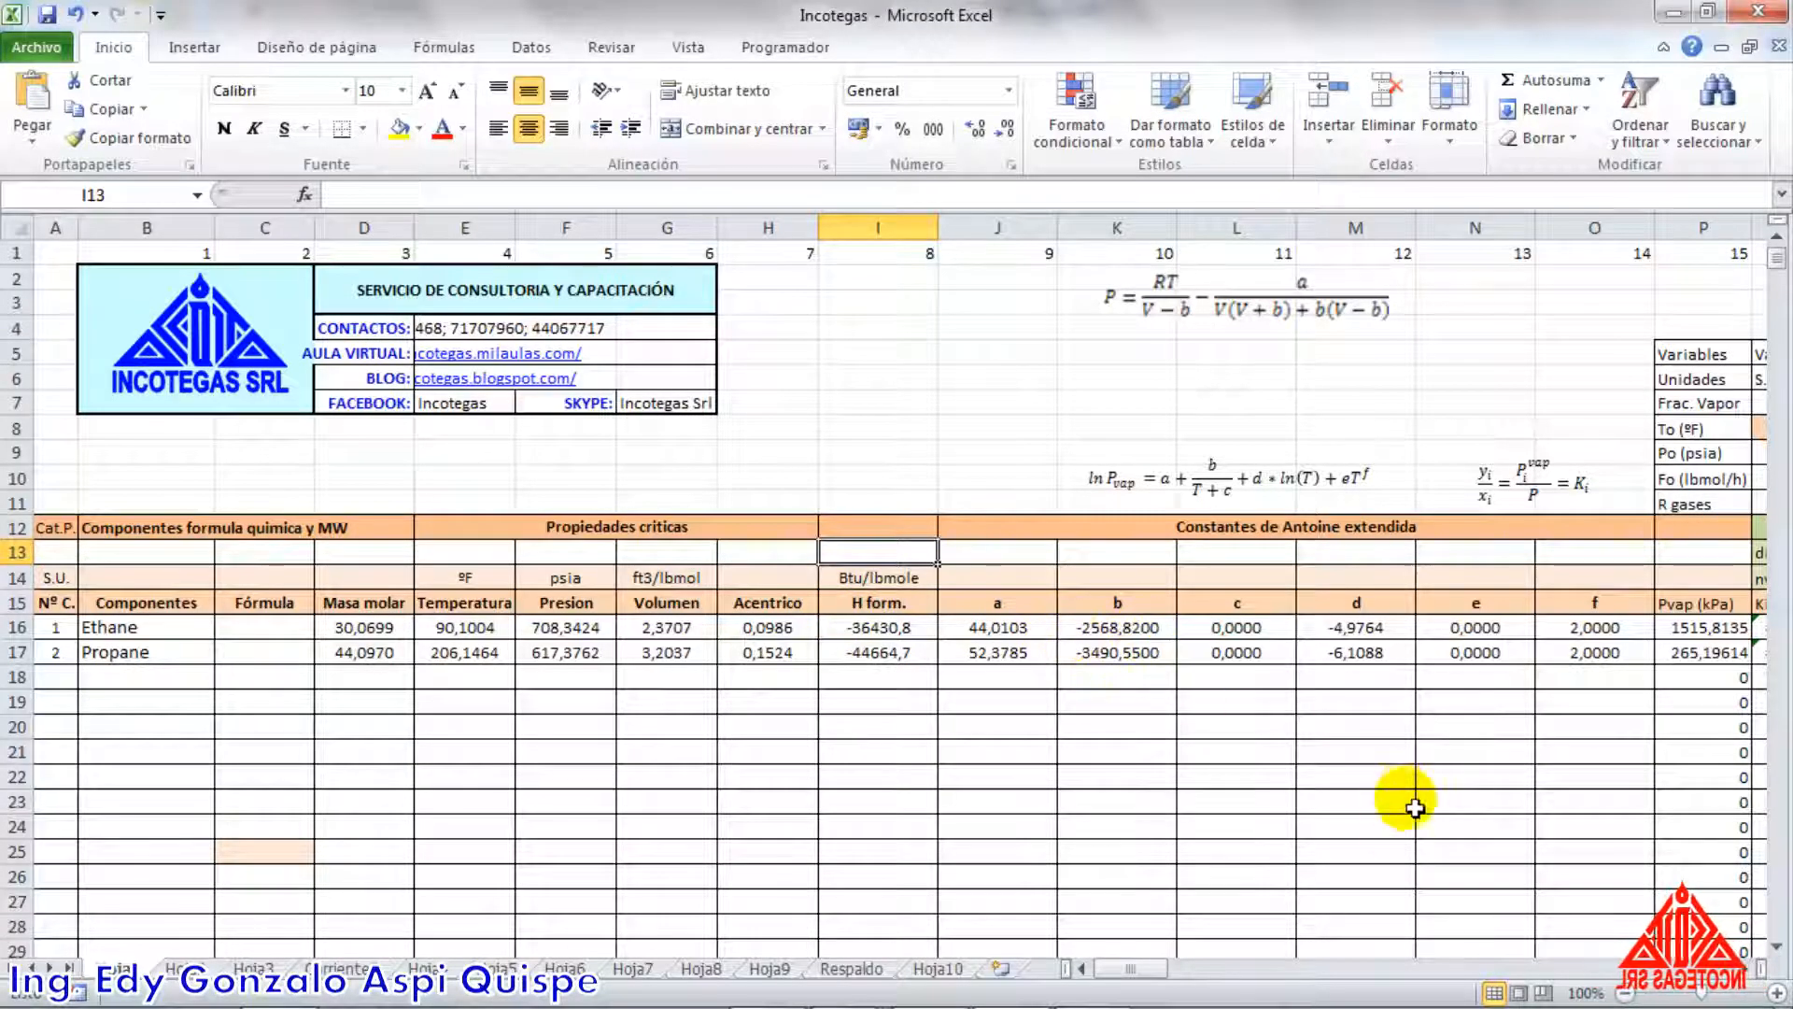
drag(1003, 603, 1491, 665)
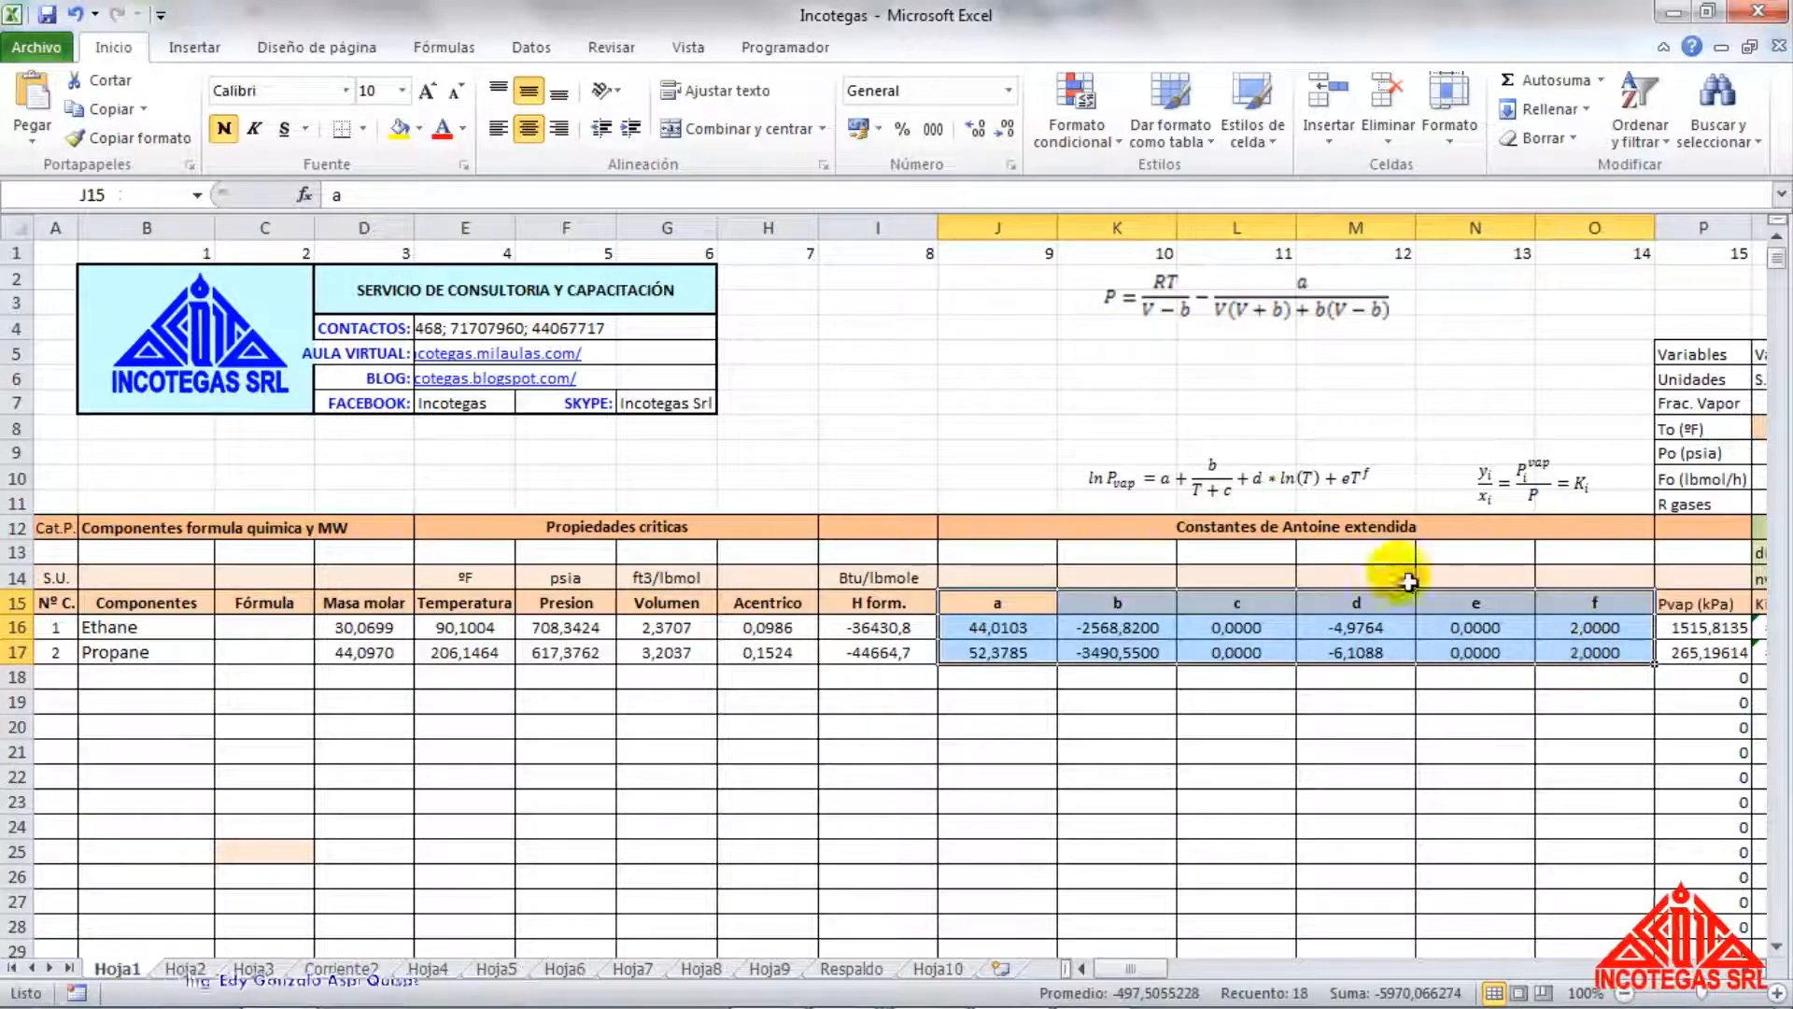
click(1256, 480)
ctrl+scroll(1260, 519, up, 1)
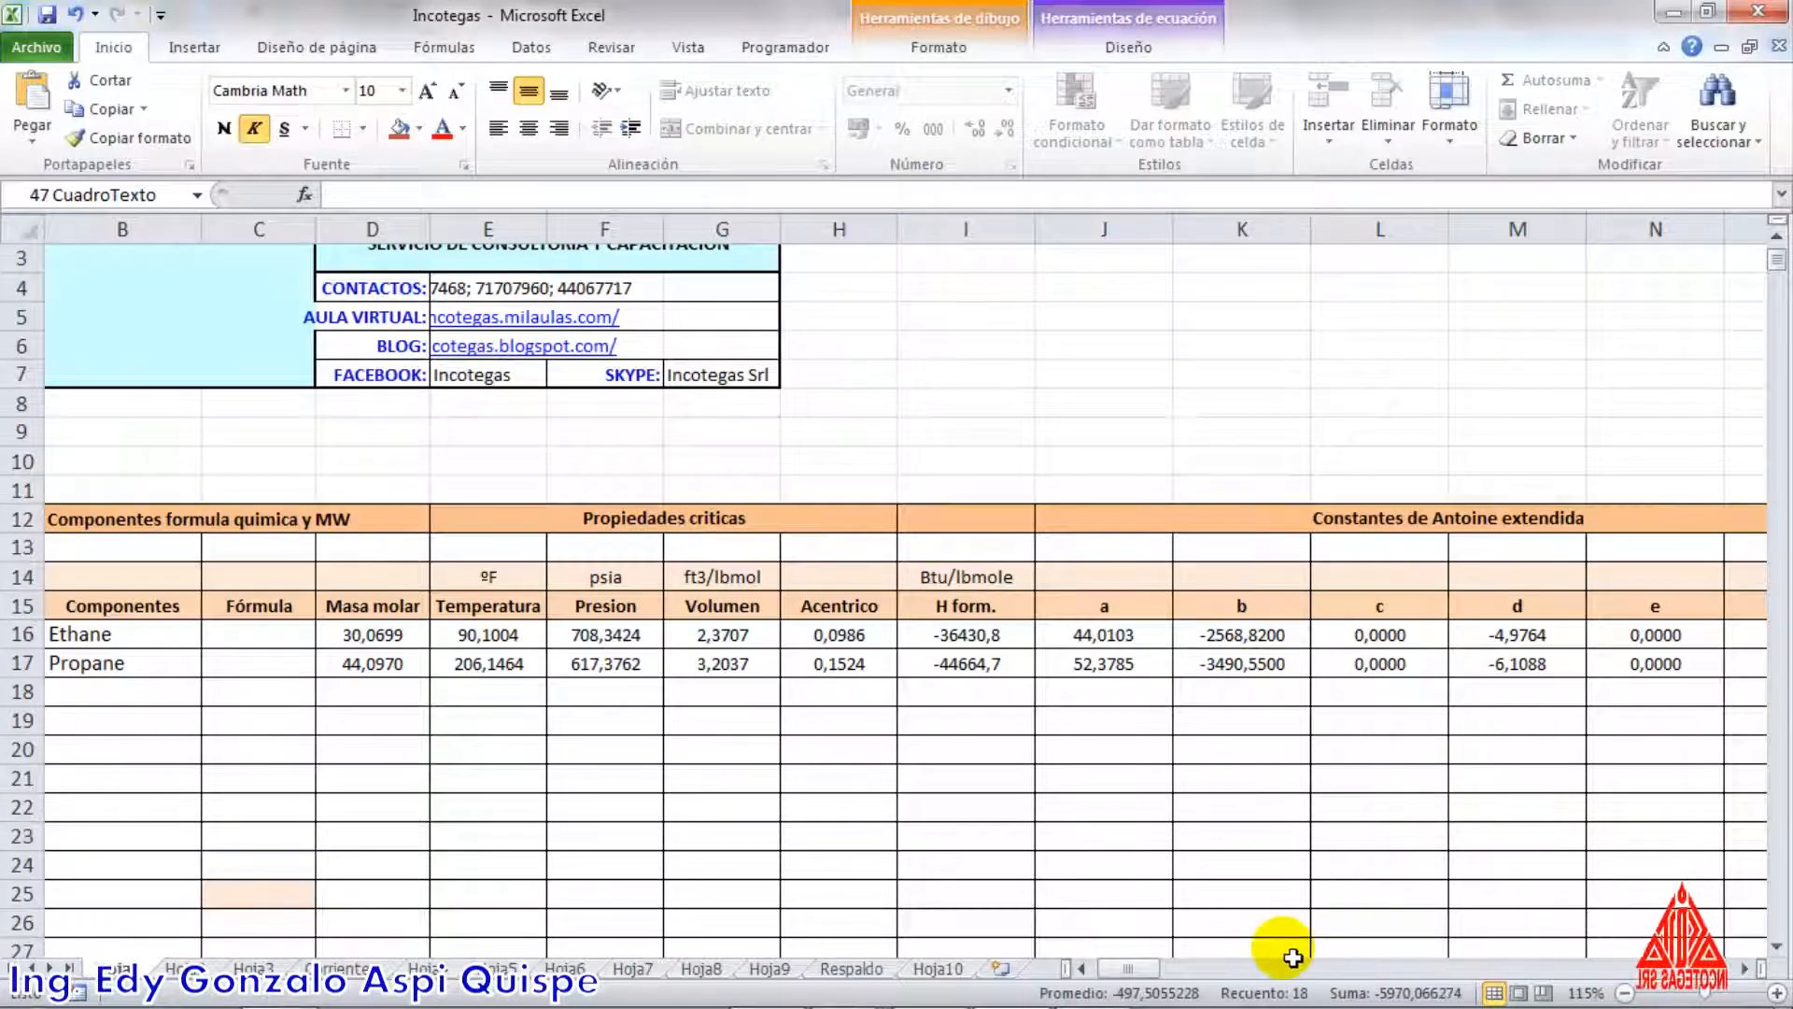
ctrl+scroll(1416, 591, up, 1)
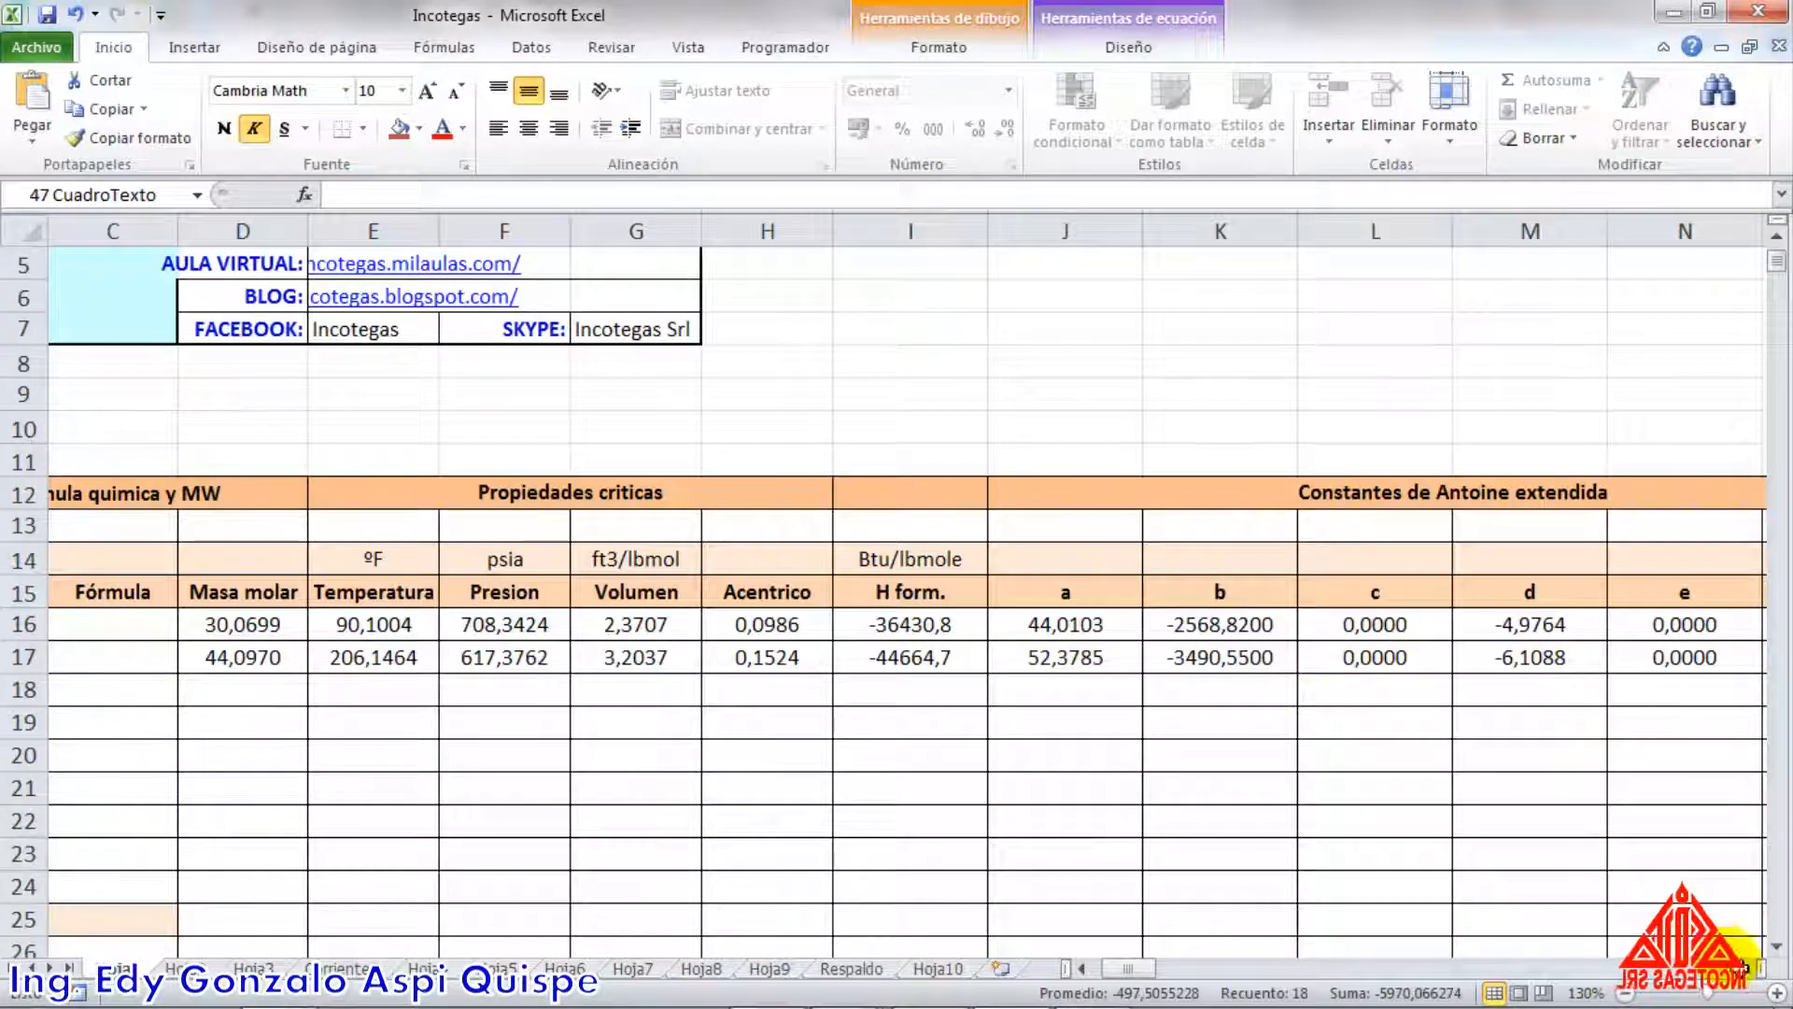
scroll(1751, 981, right, 3)
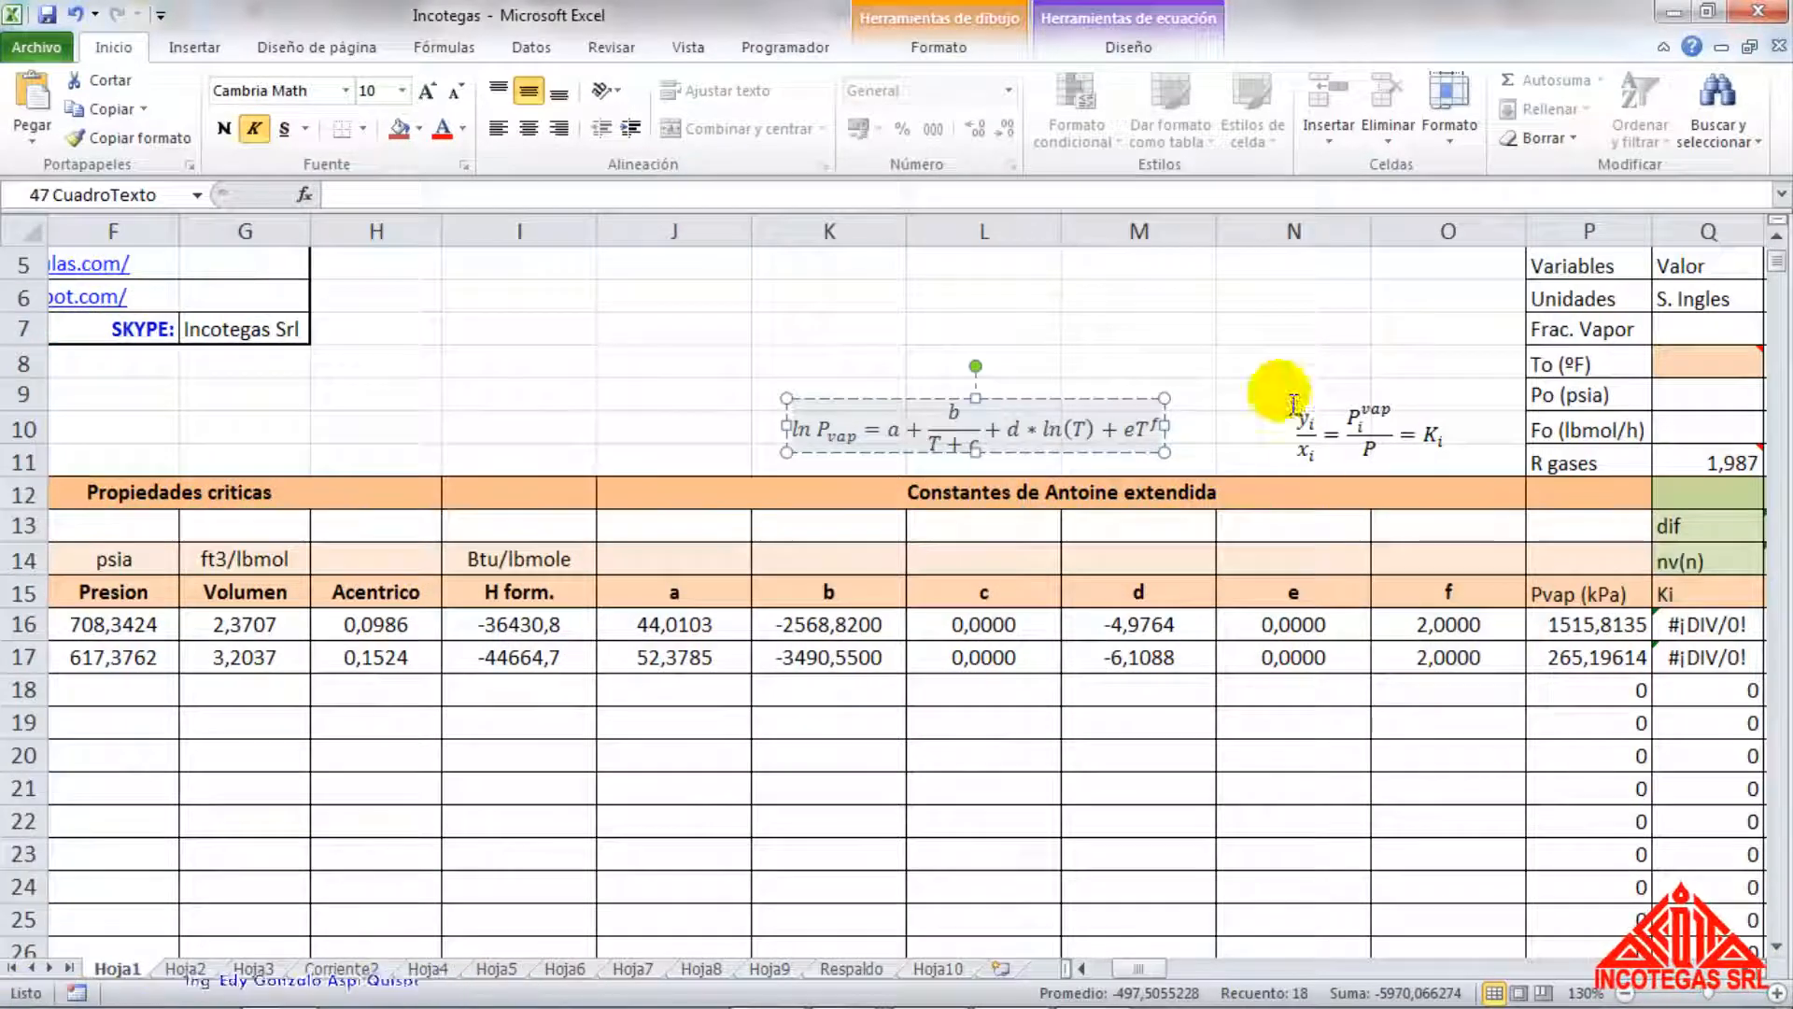
click(1158, 329)
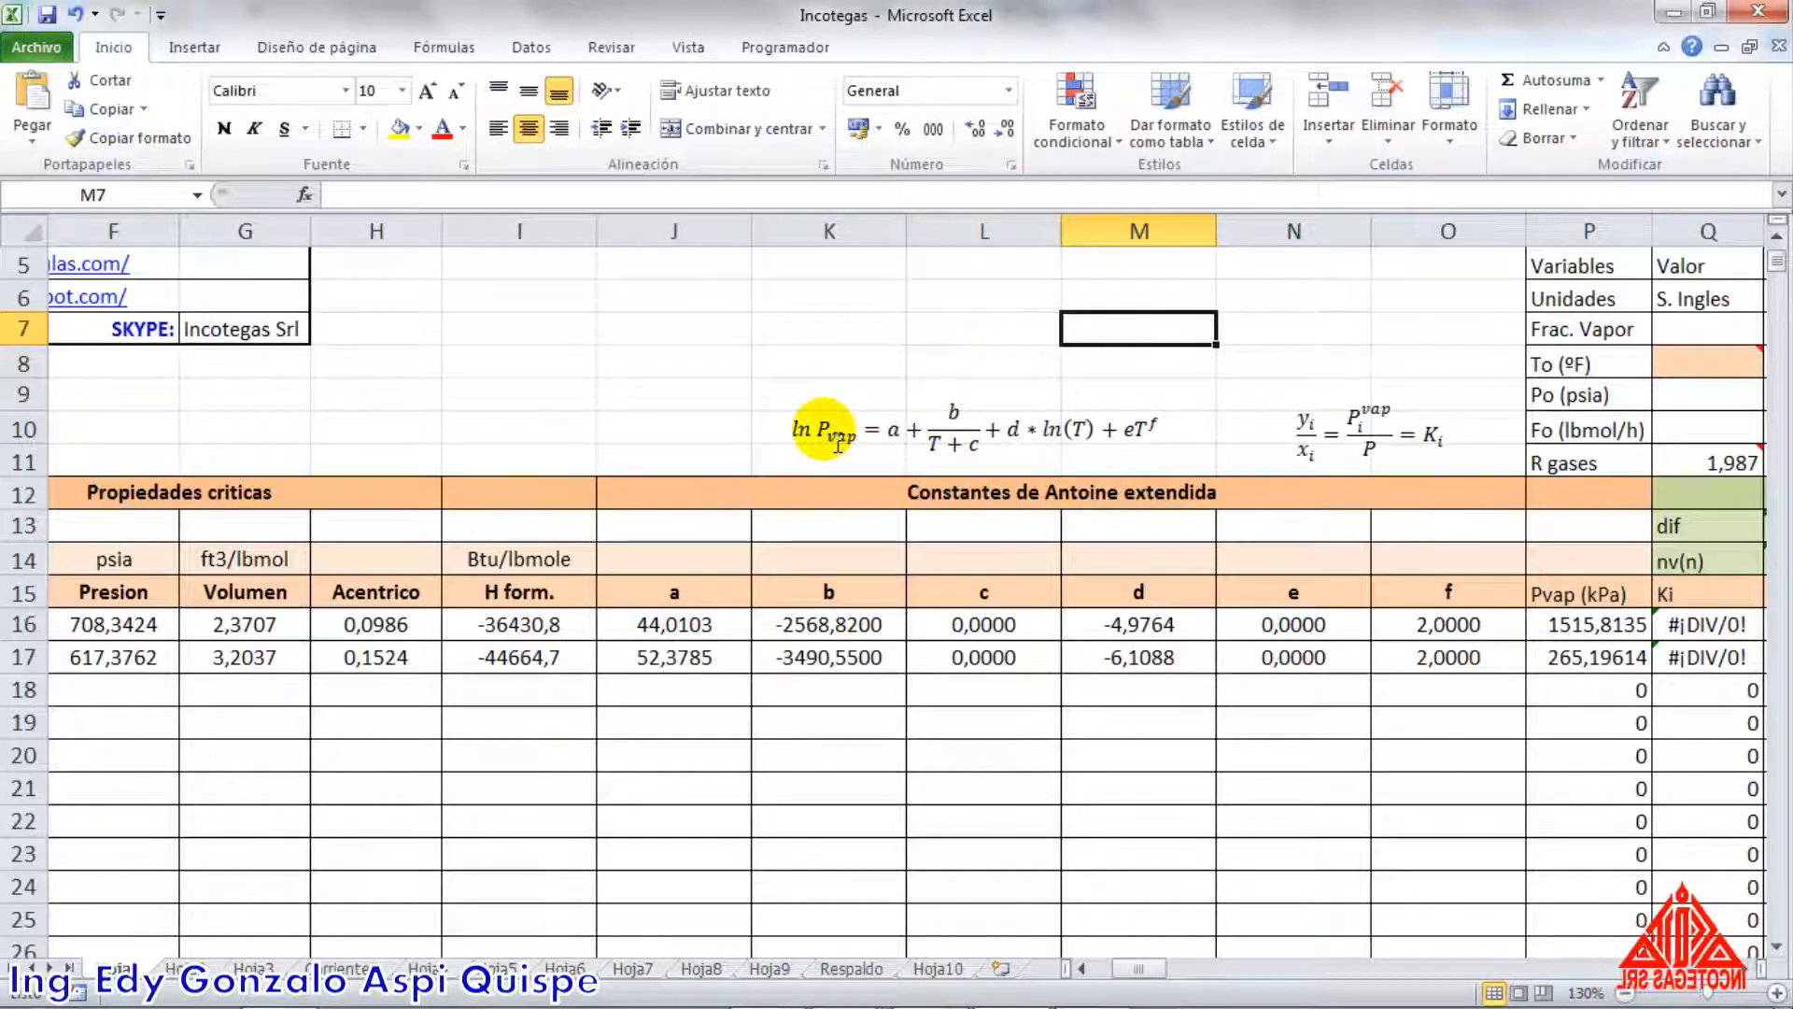
drag(672, 592, 1373, 665)
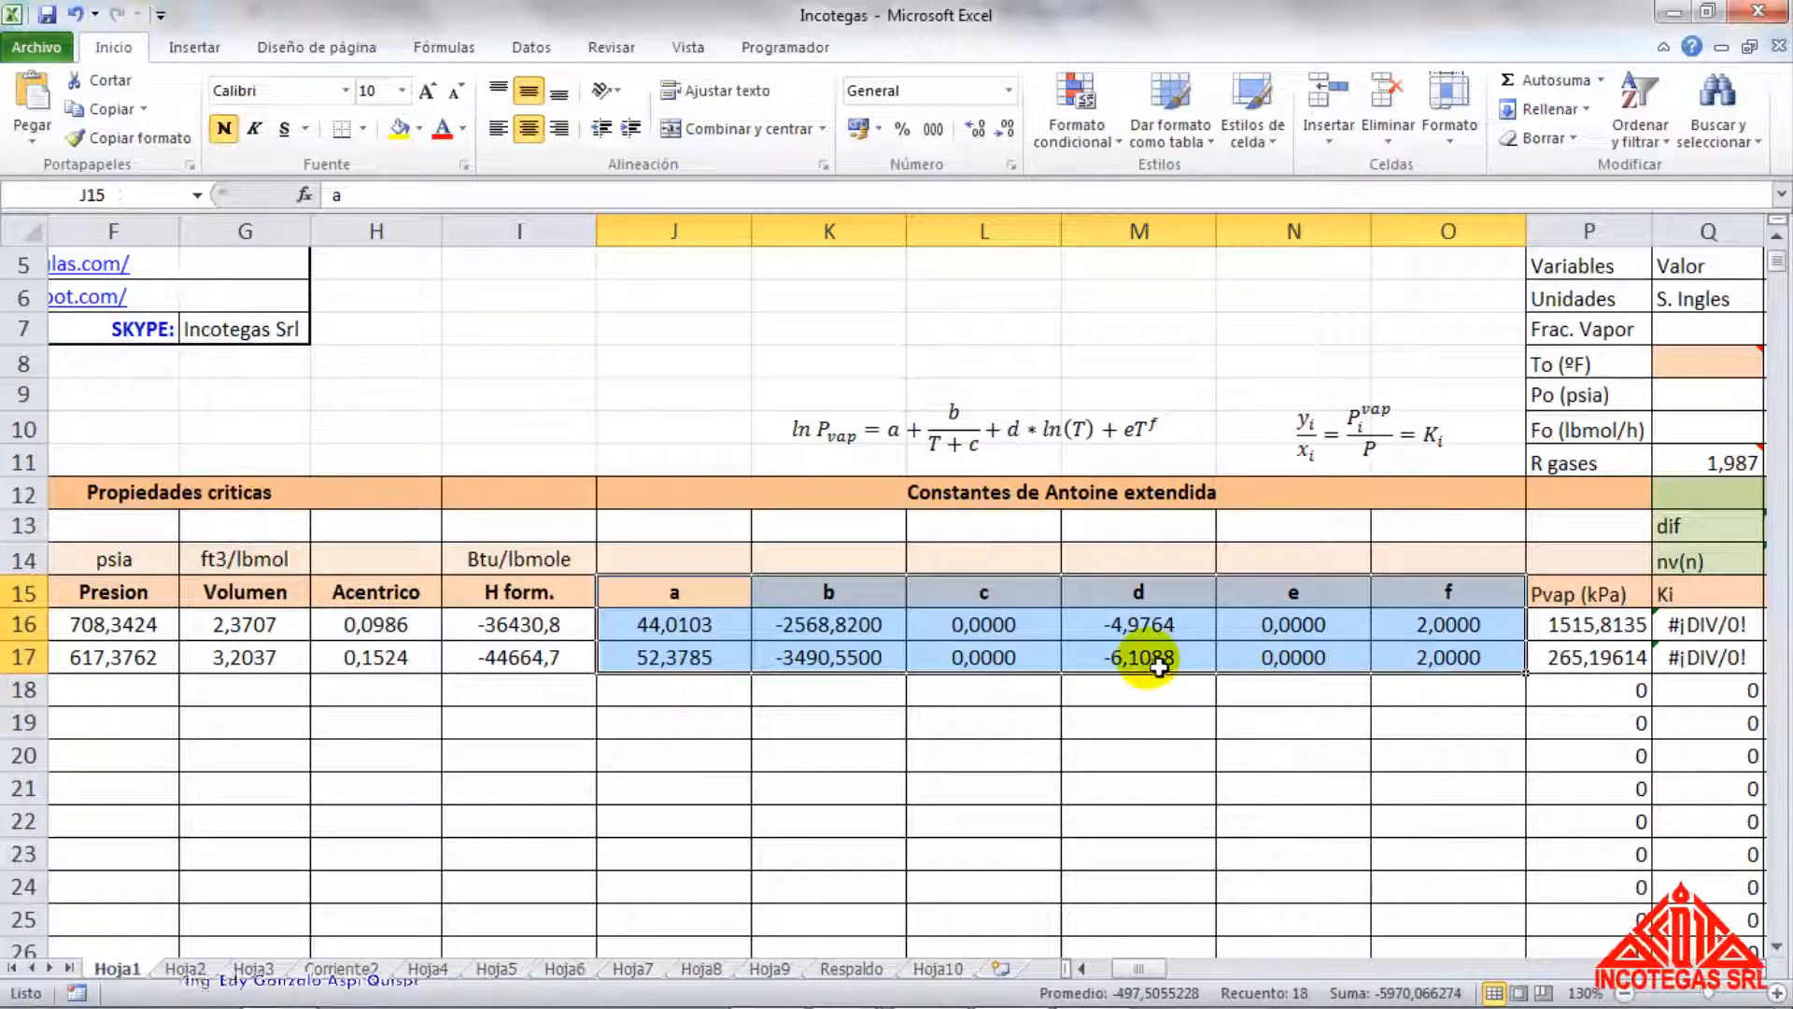
Enter the stream conditions in the variables table: temperature To 55 ºF, pressure Po 150 psia and molar flow Fo 100 lbmol/h
click(1744, 970)
click(1744, 969)
click(1744, 969)
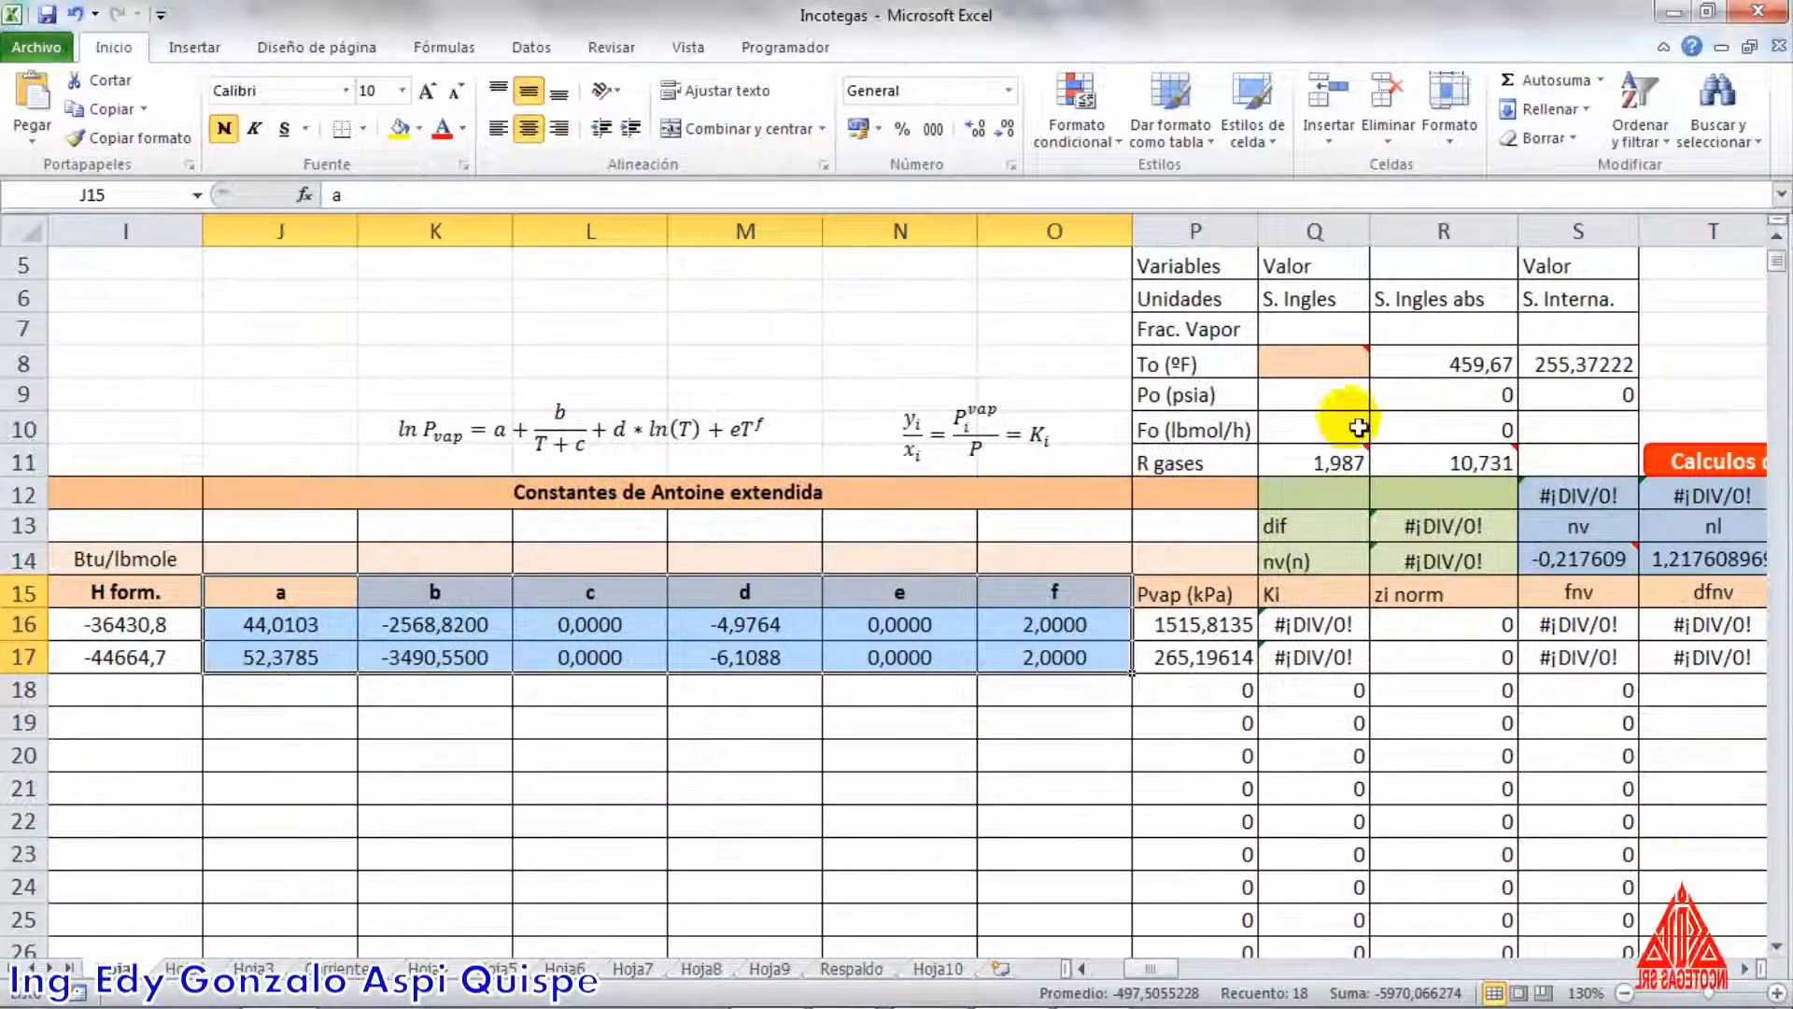
click(1316, 364)
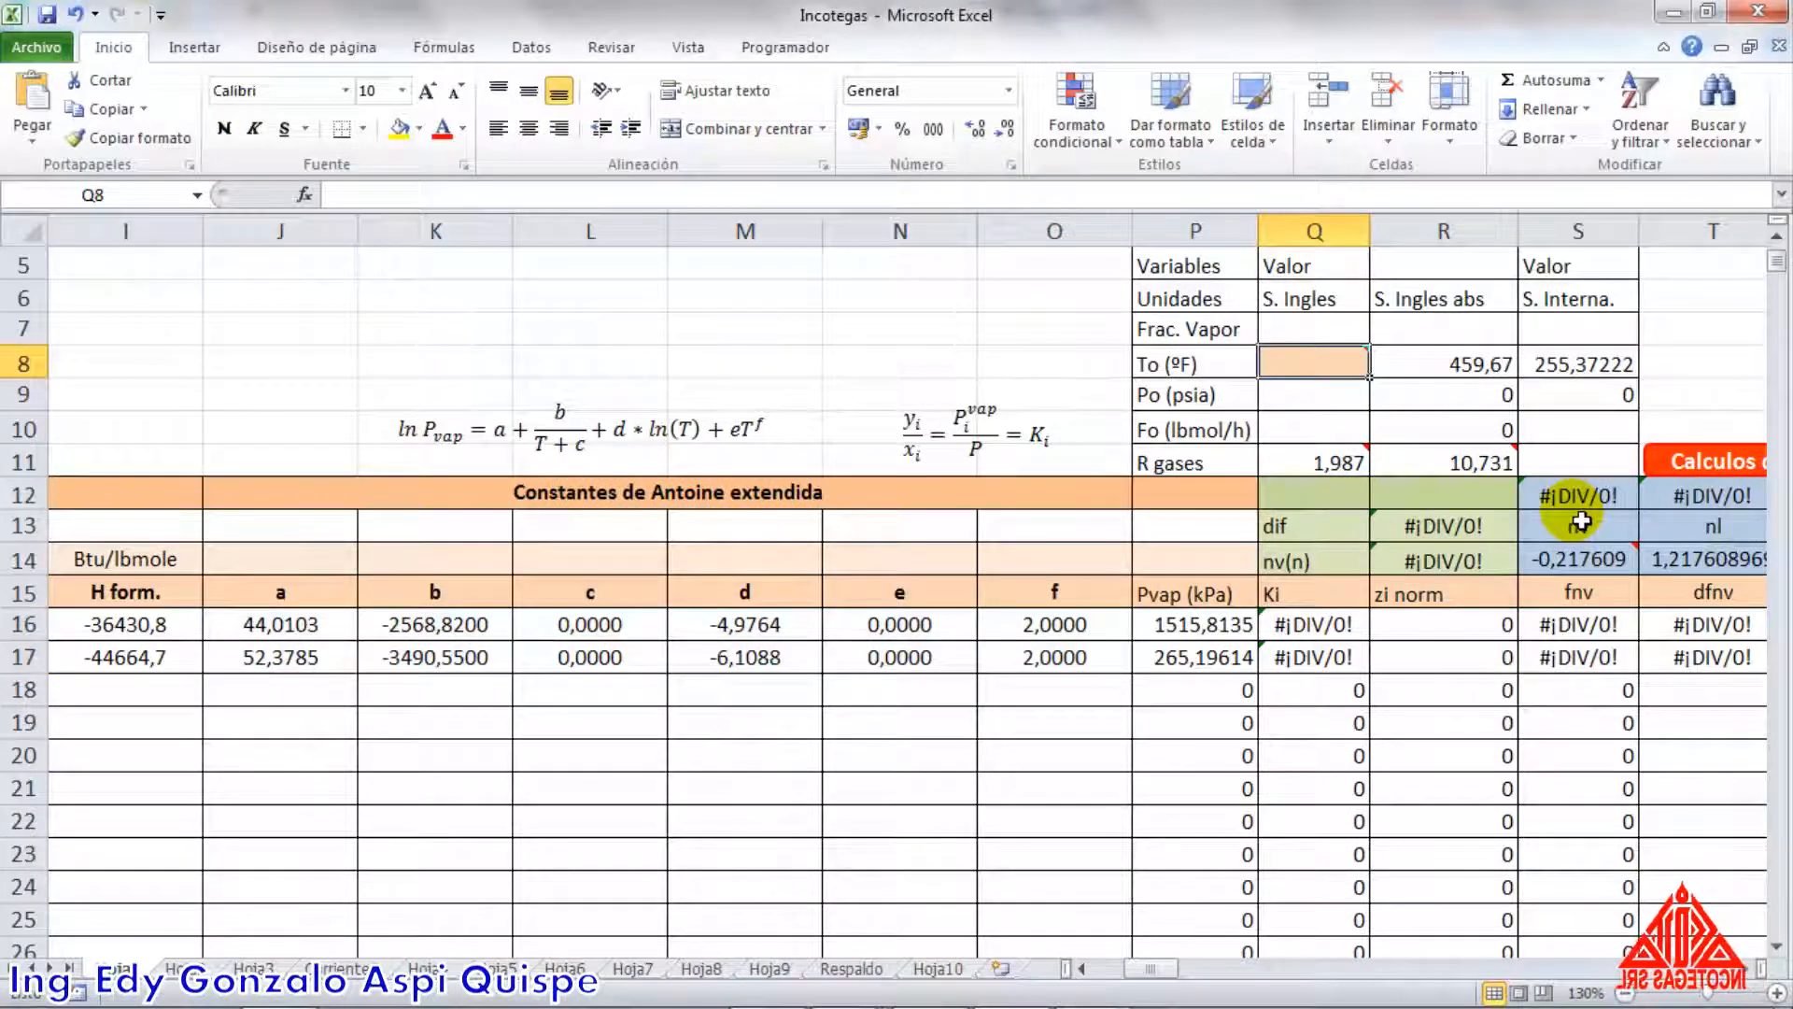
text(55)
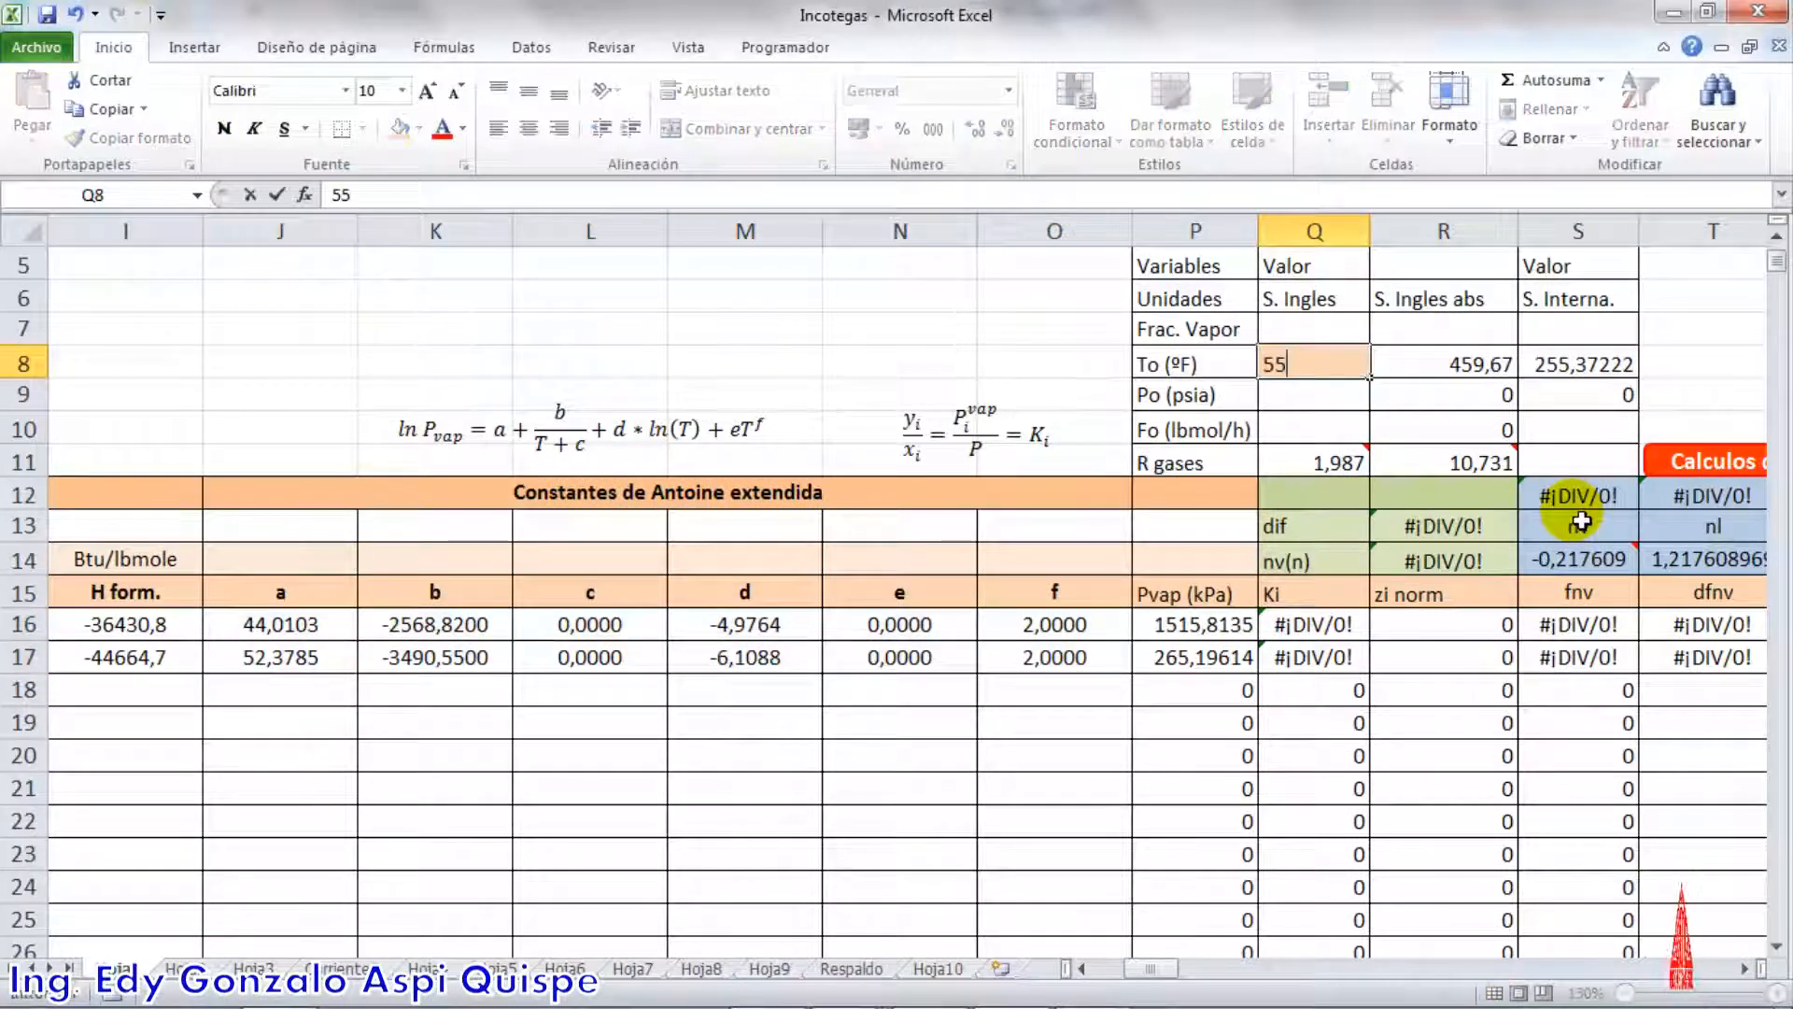
key(Return)
text(100)
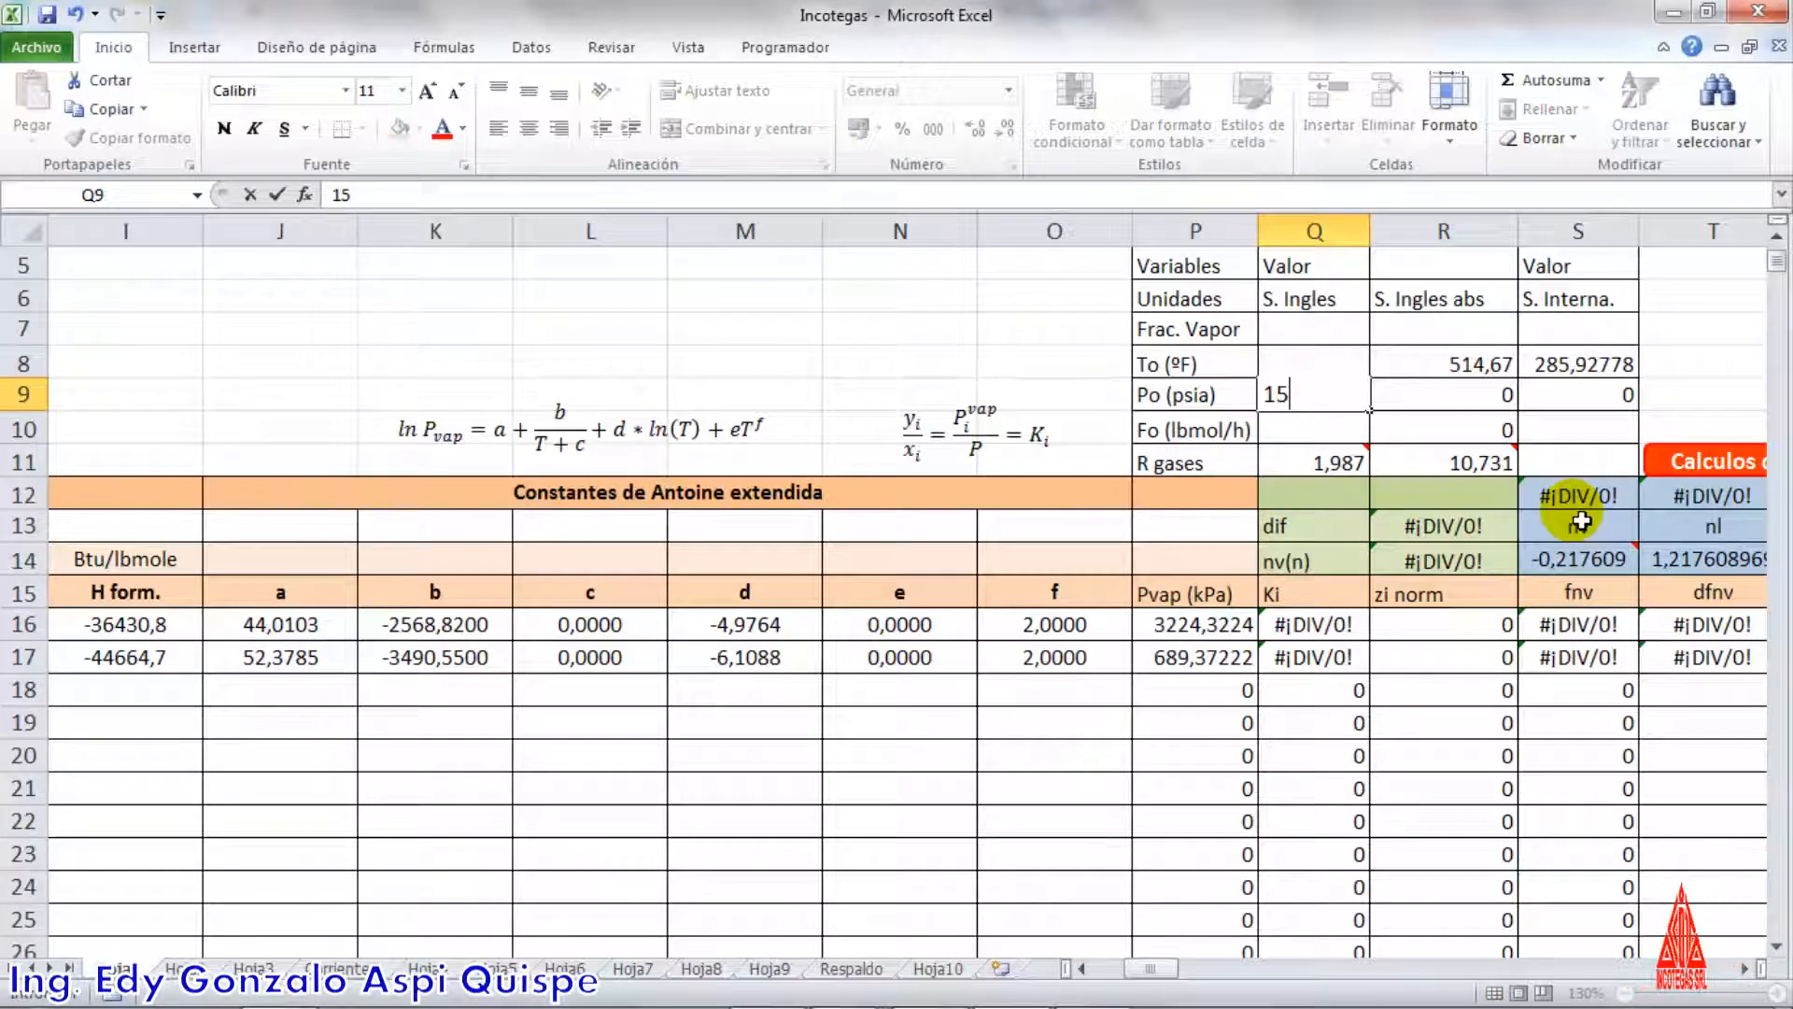
key(Return)
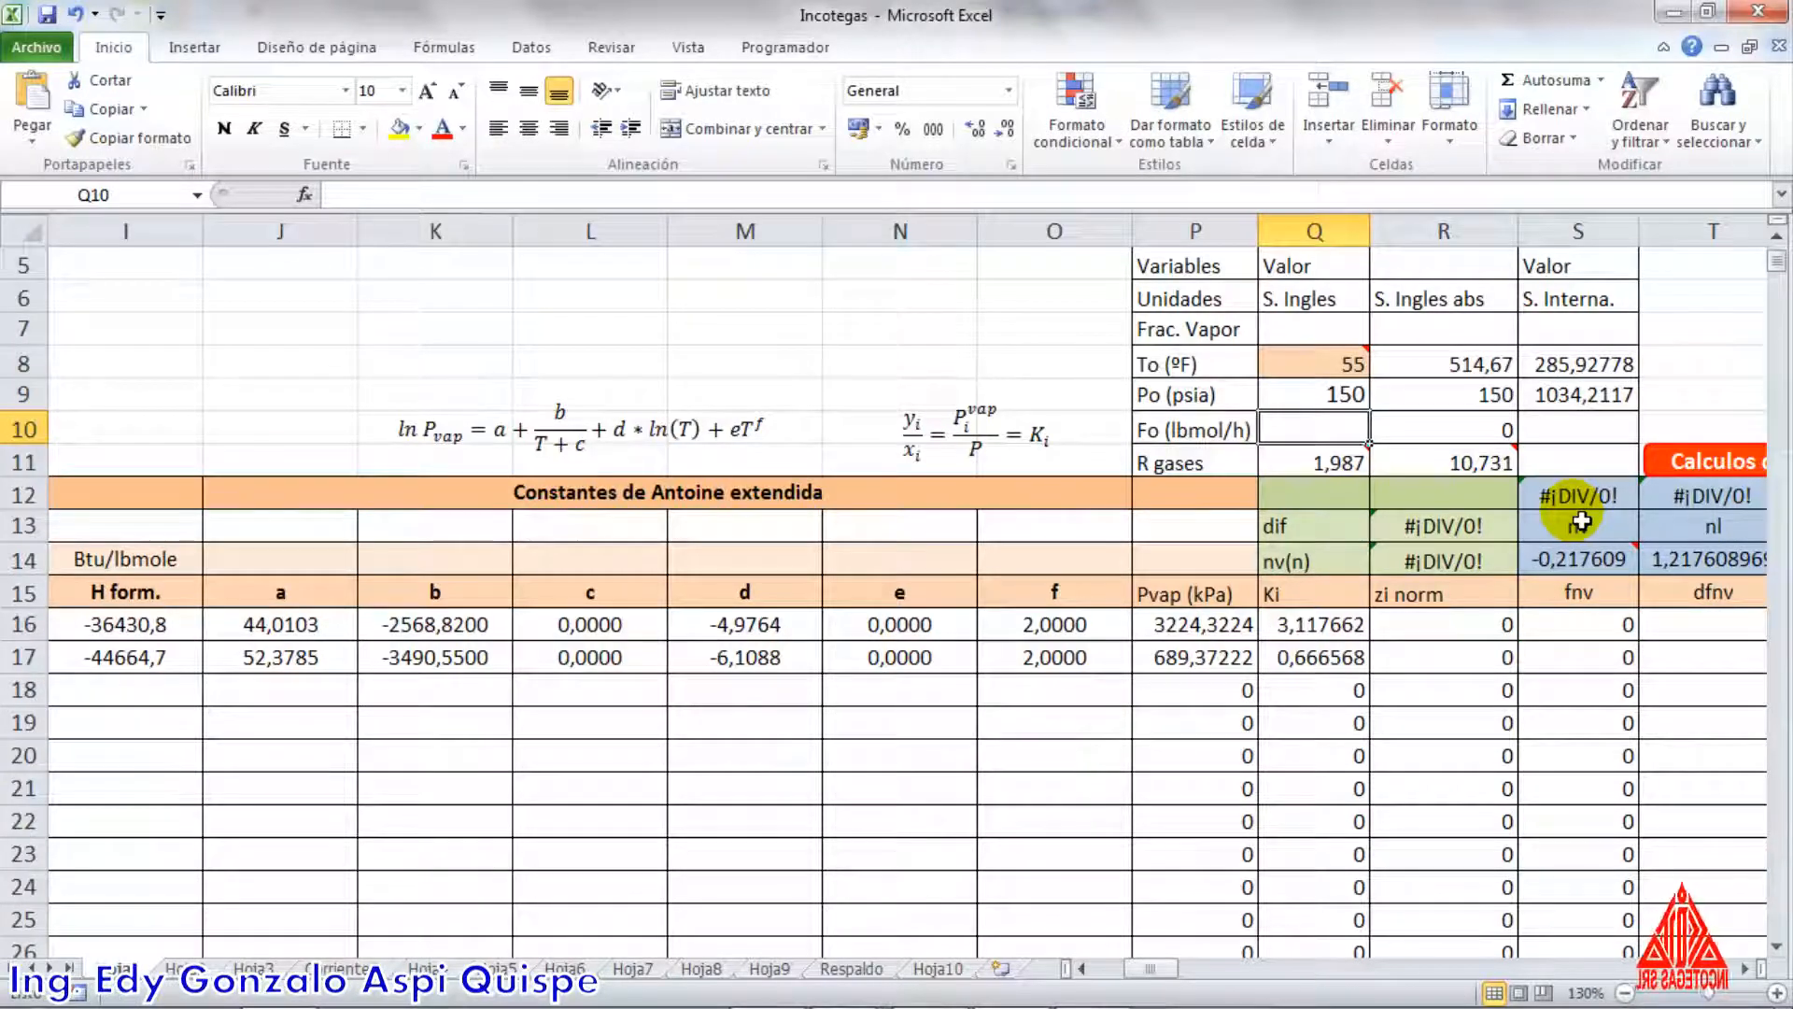
text(100)
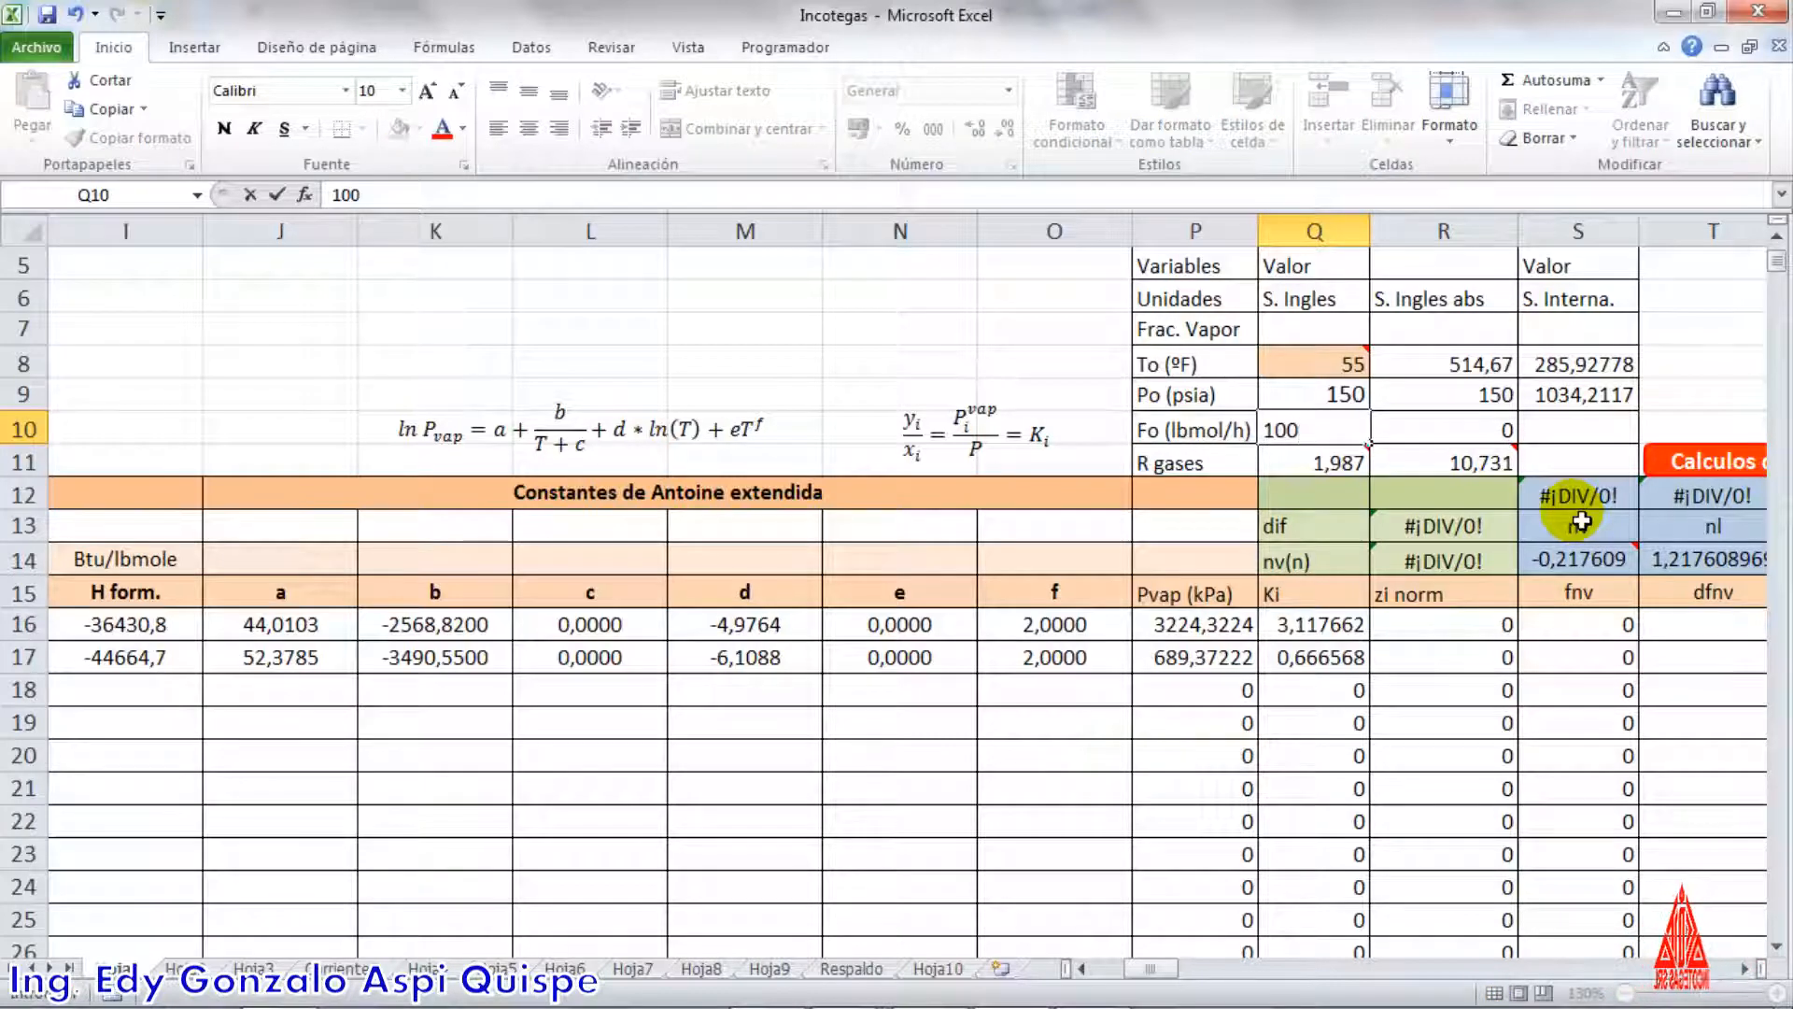
key(Return)
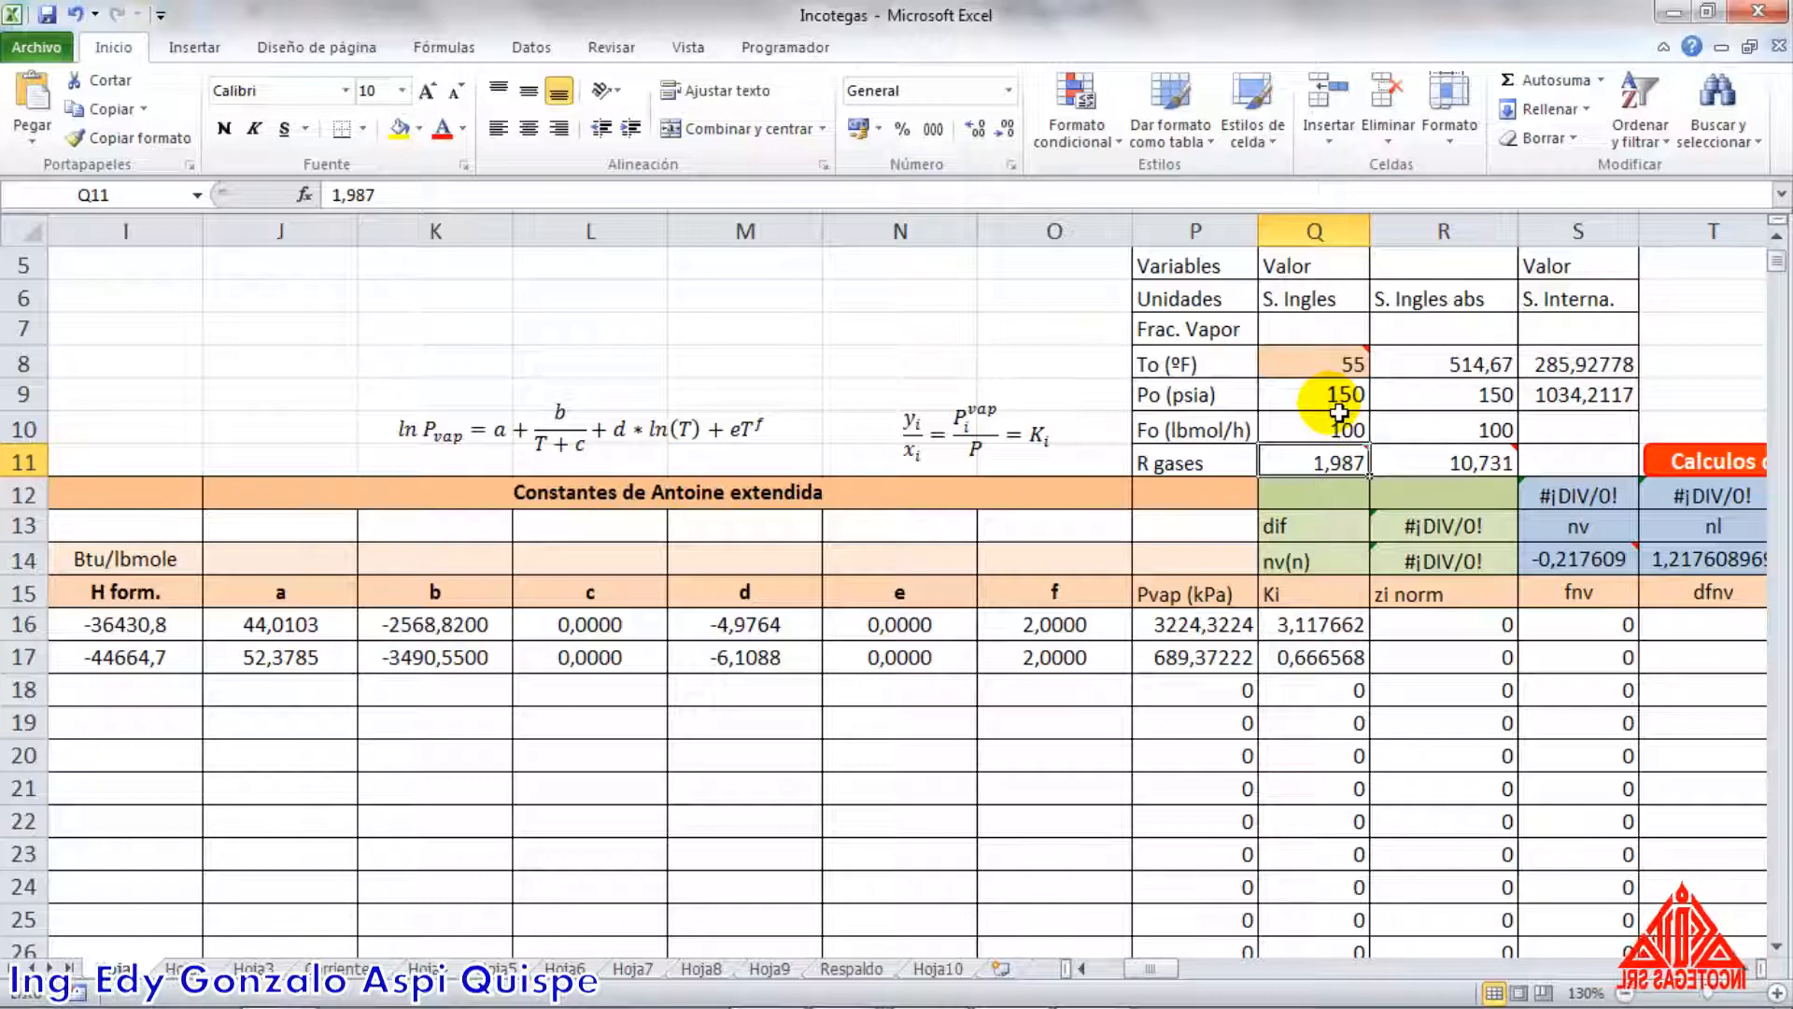
mouse_move(1317, 372)
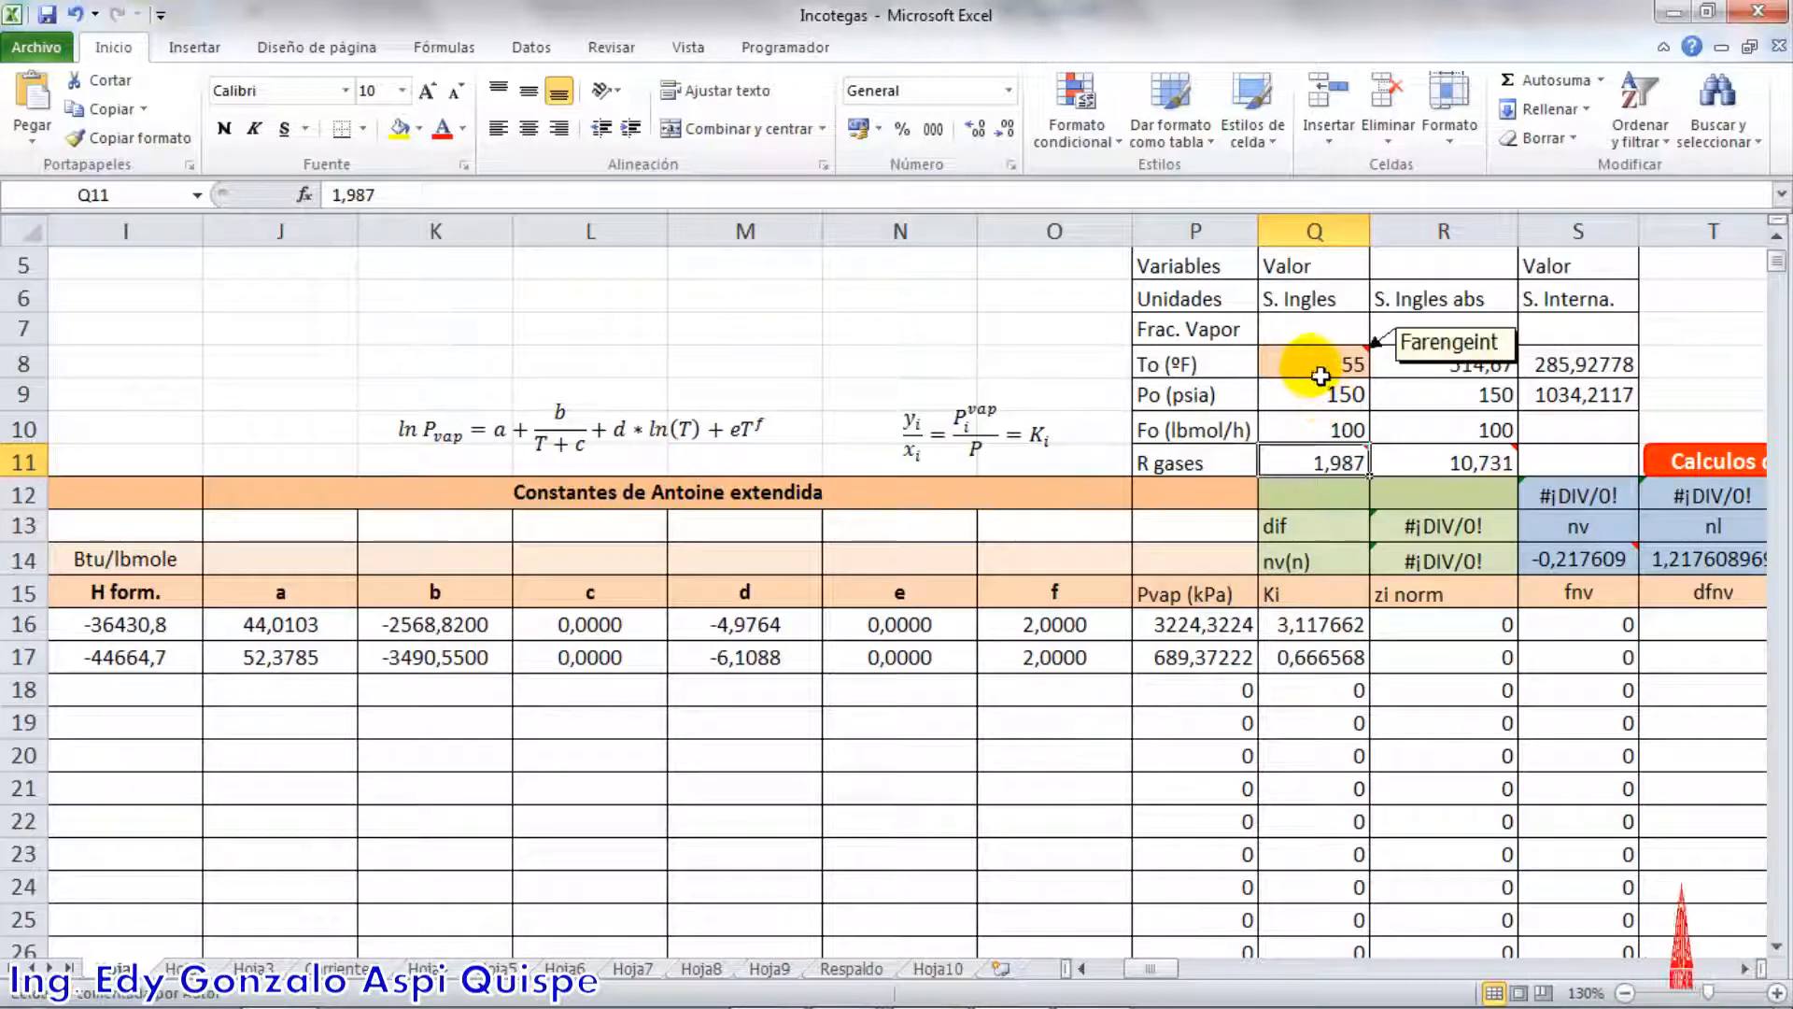
drag(1321, 374, 1326, 398)
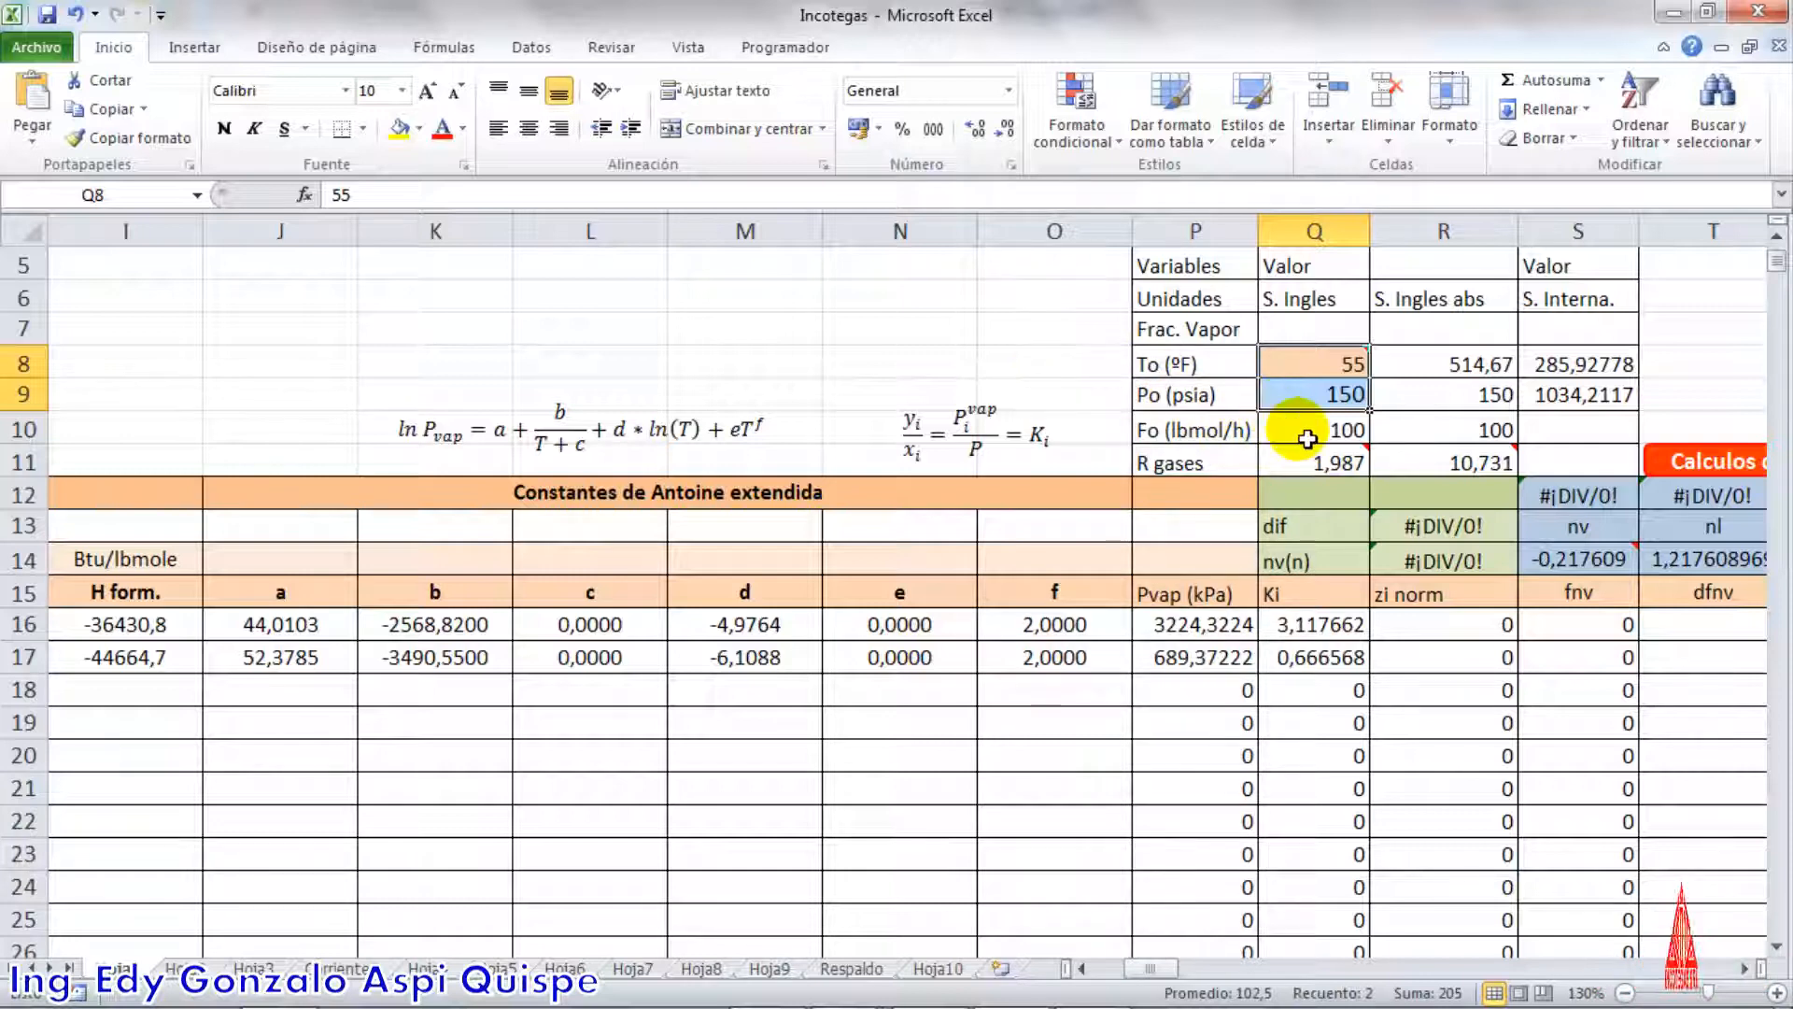
click(1299, 430)
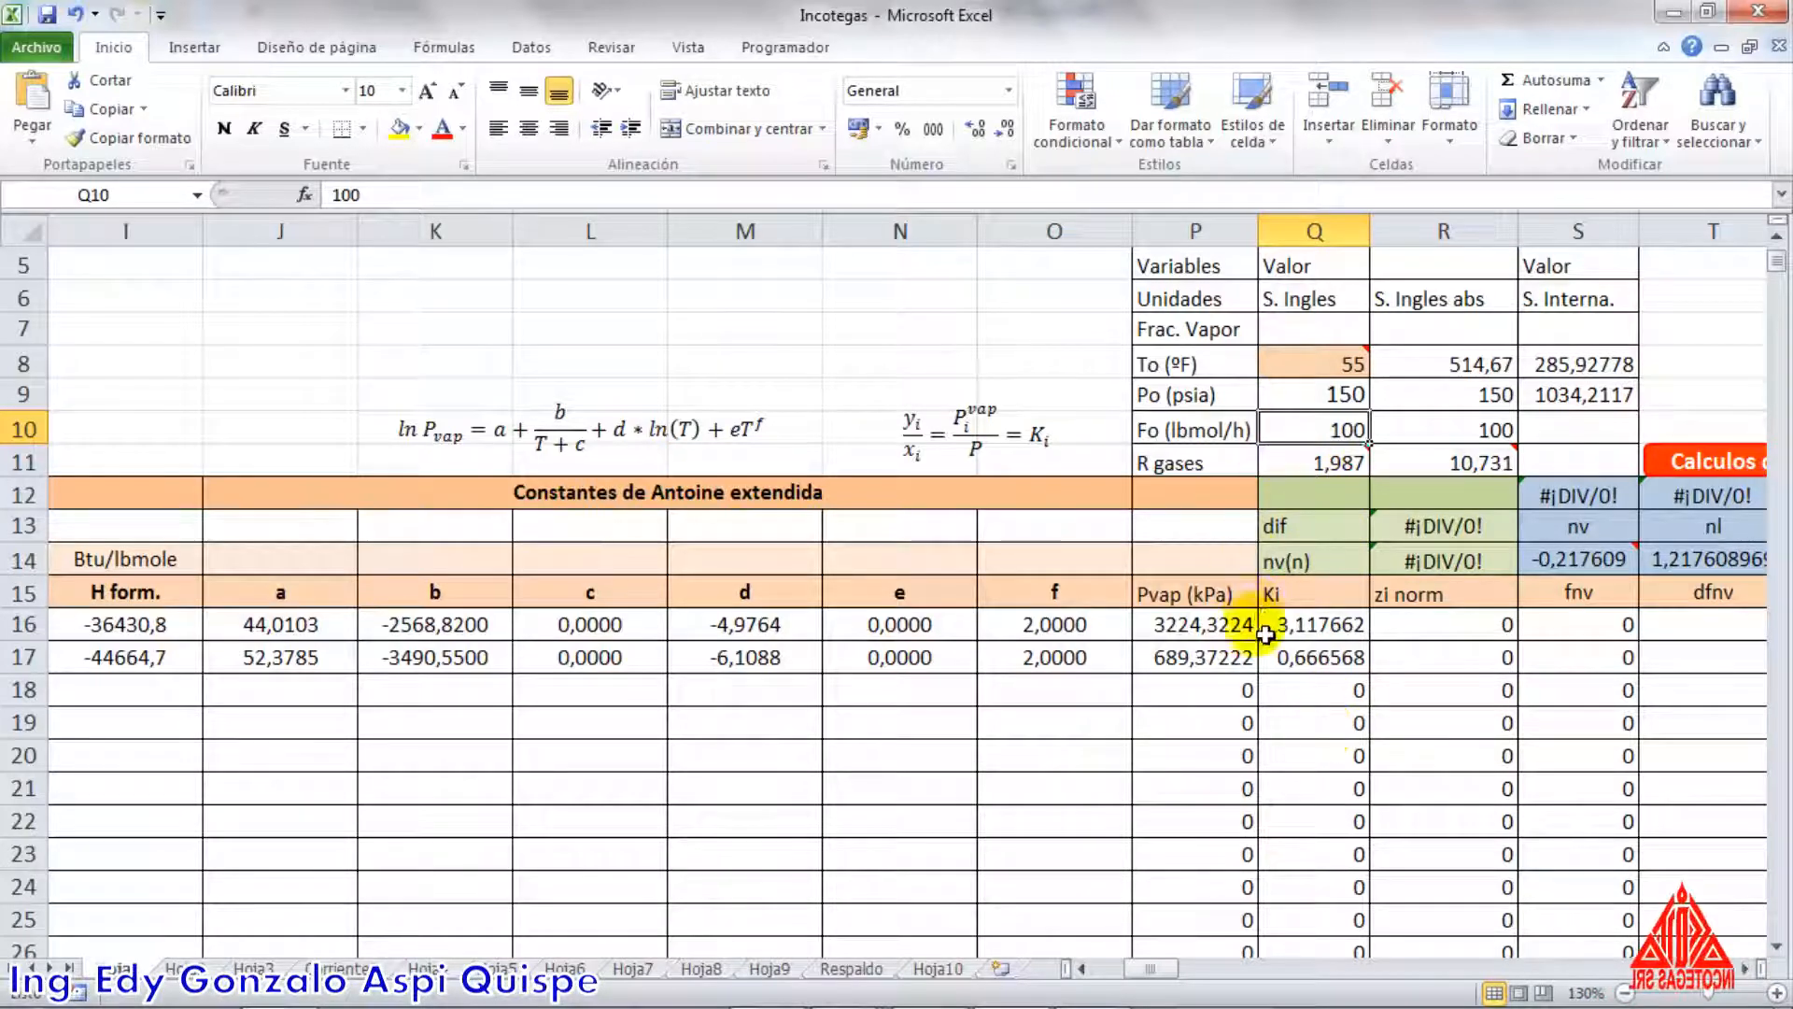
Enter the feed composition under zi alimento as 0,3 for the first component and 0,7 for the second, and check the column total
drag(1158, 968, 1219, 976)
click(1232, 633)
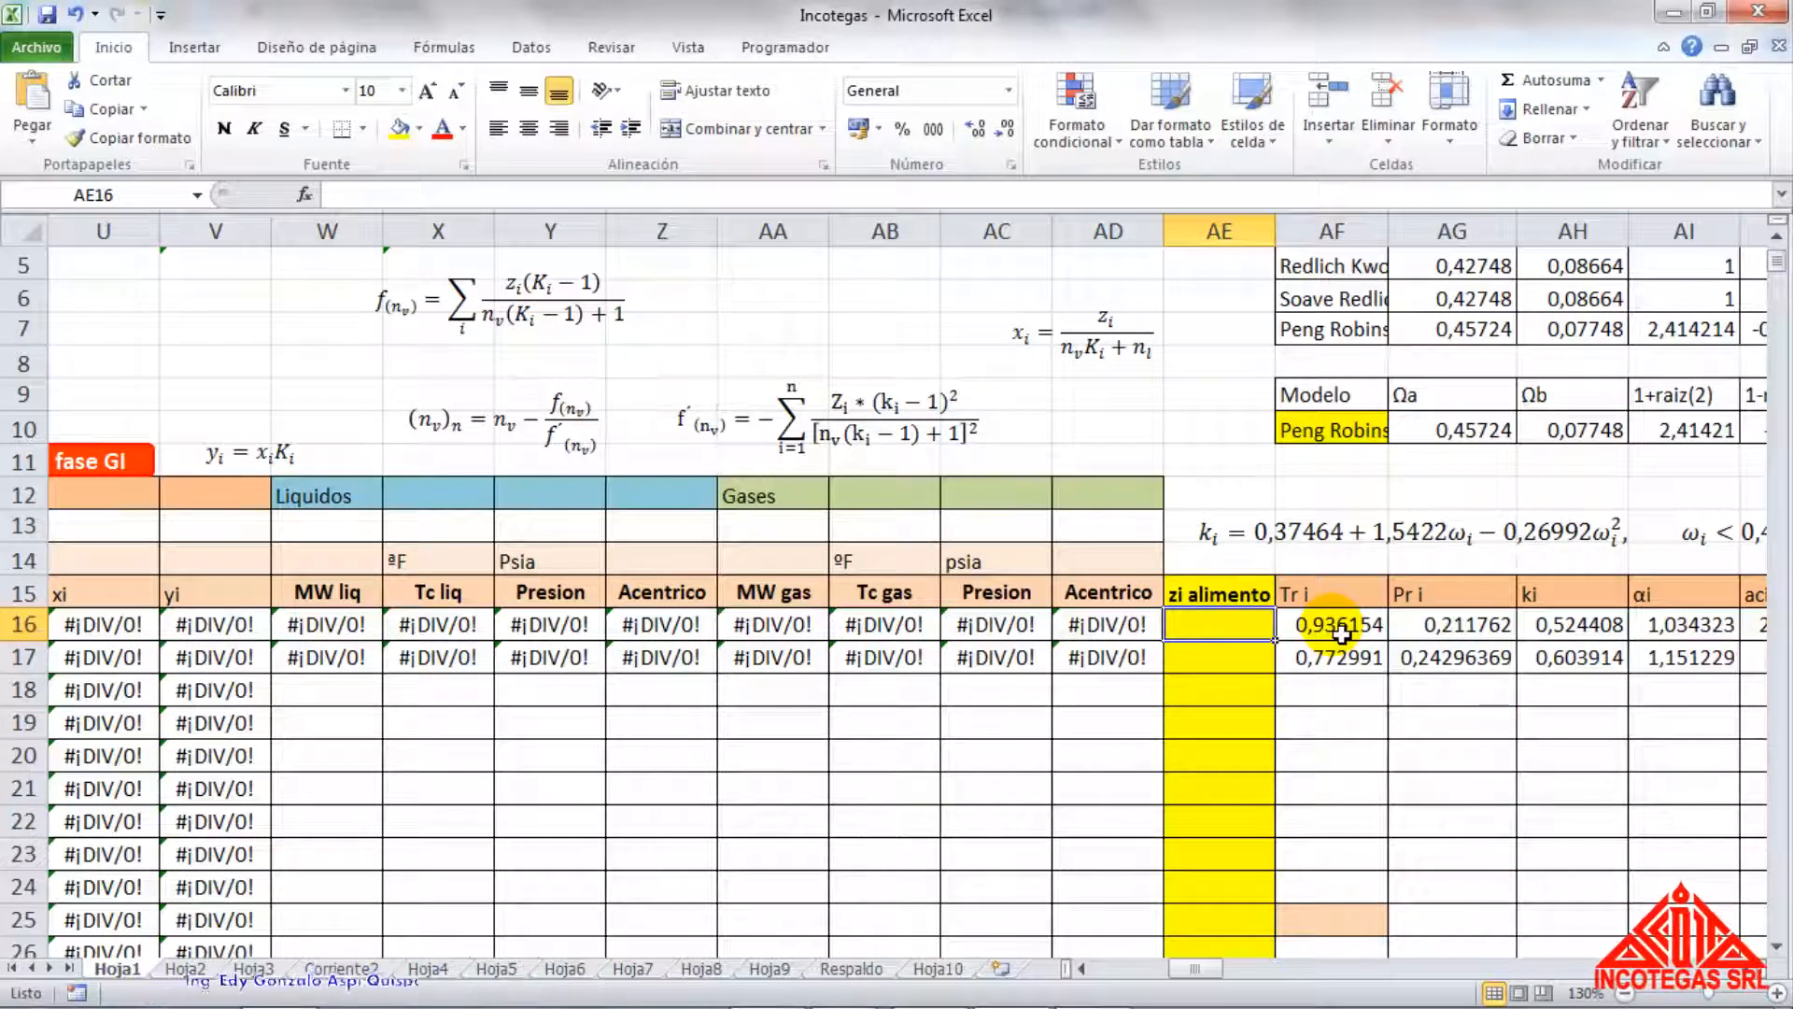
text(0,)
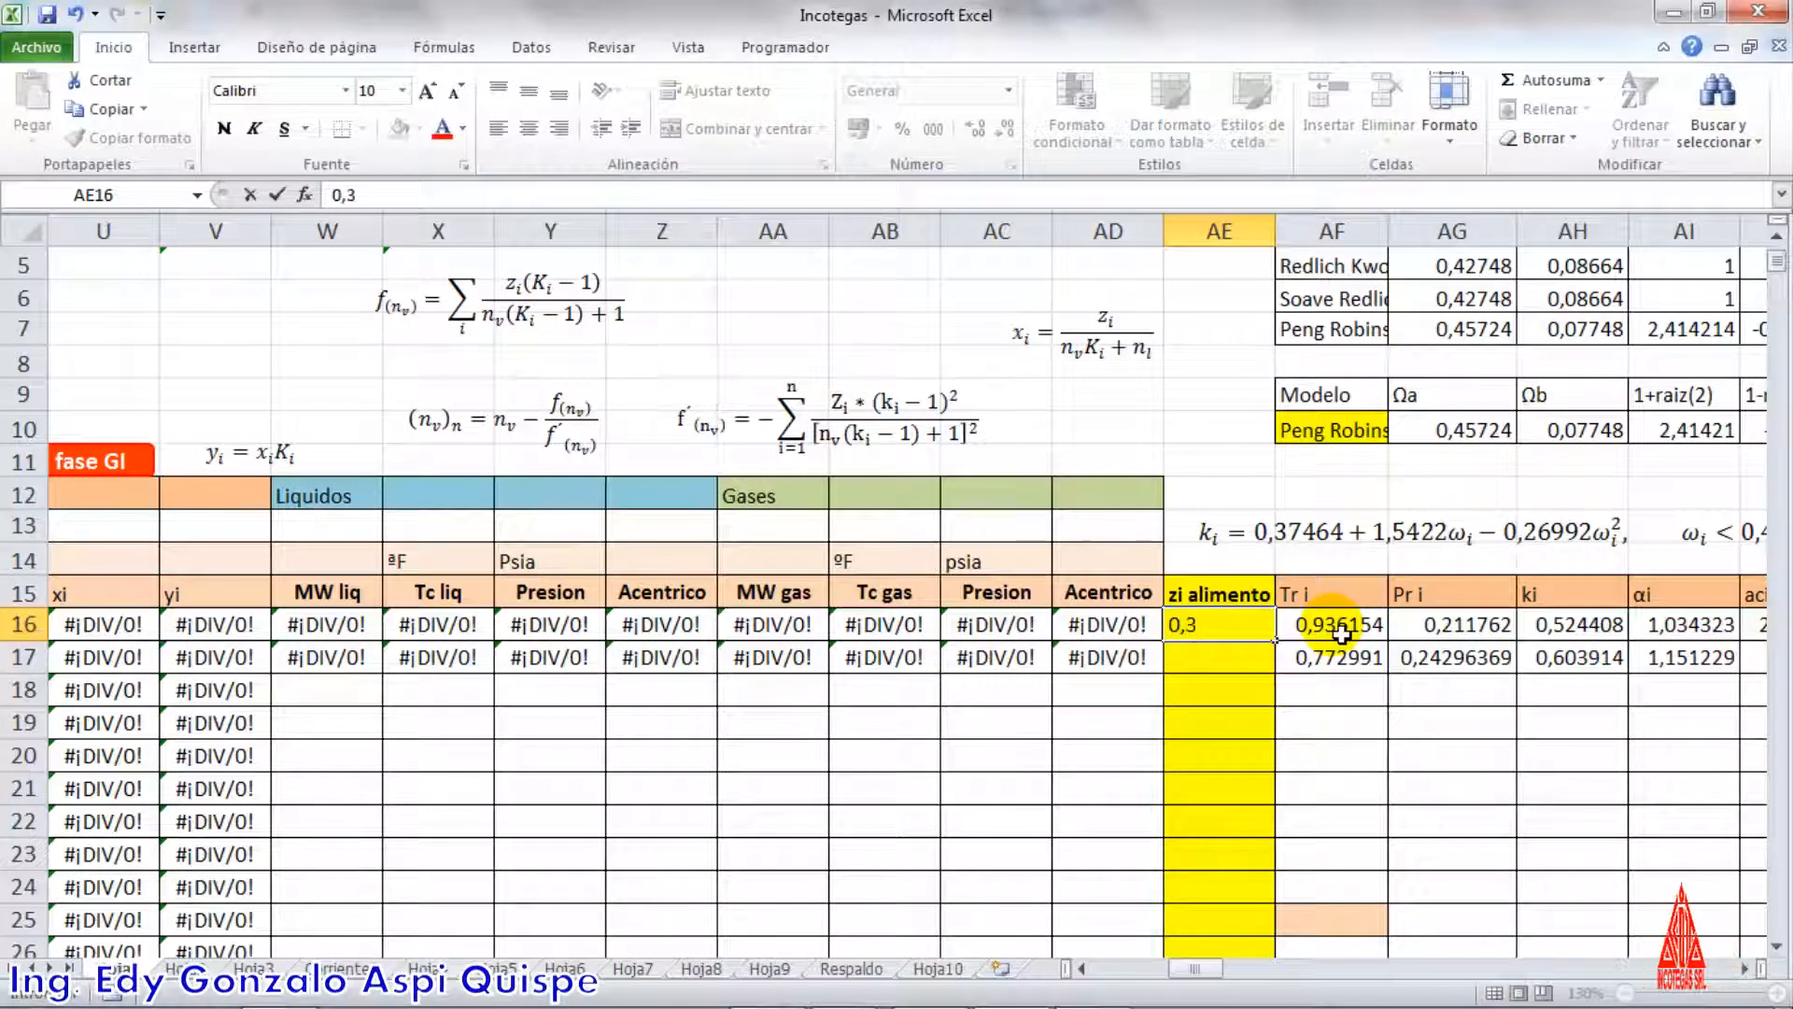
text(3)
key(Return)
text(0,7)
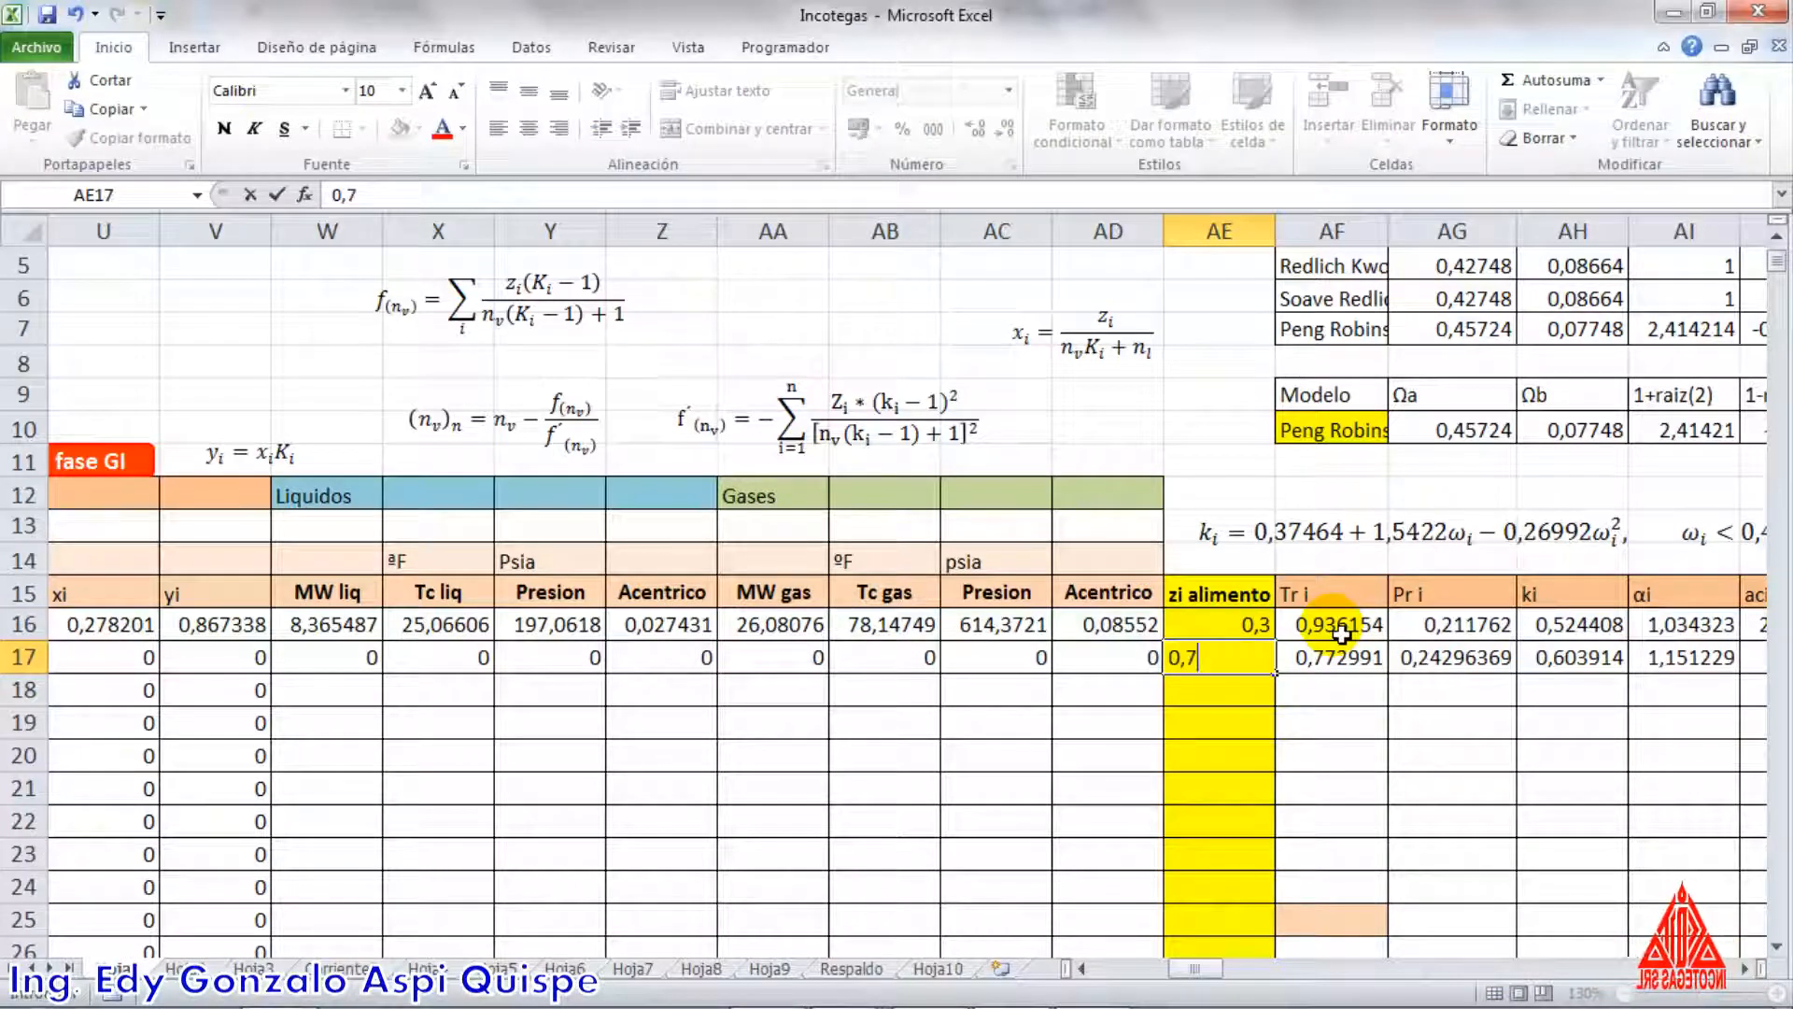
key(Return)
scroll(1335, 631, down, 3)
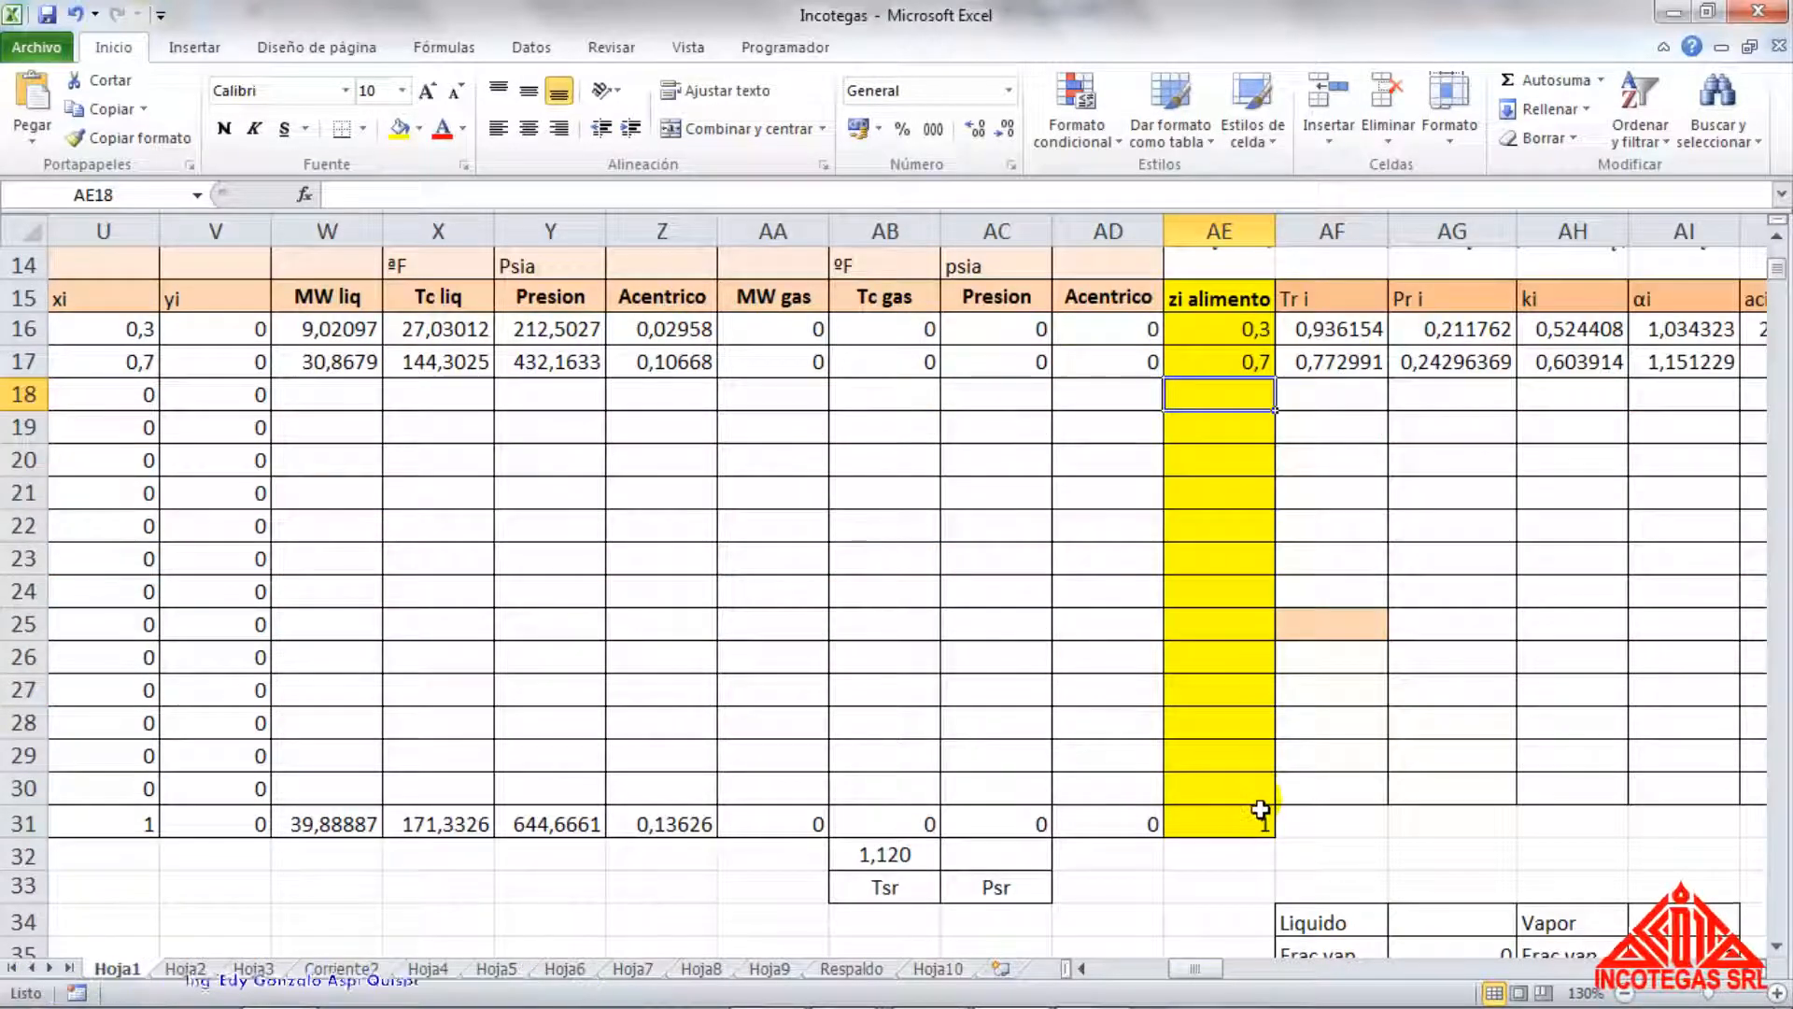
scroll(1260, 809, up, 1)
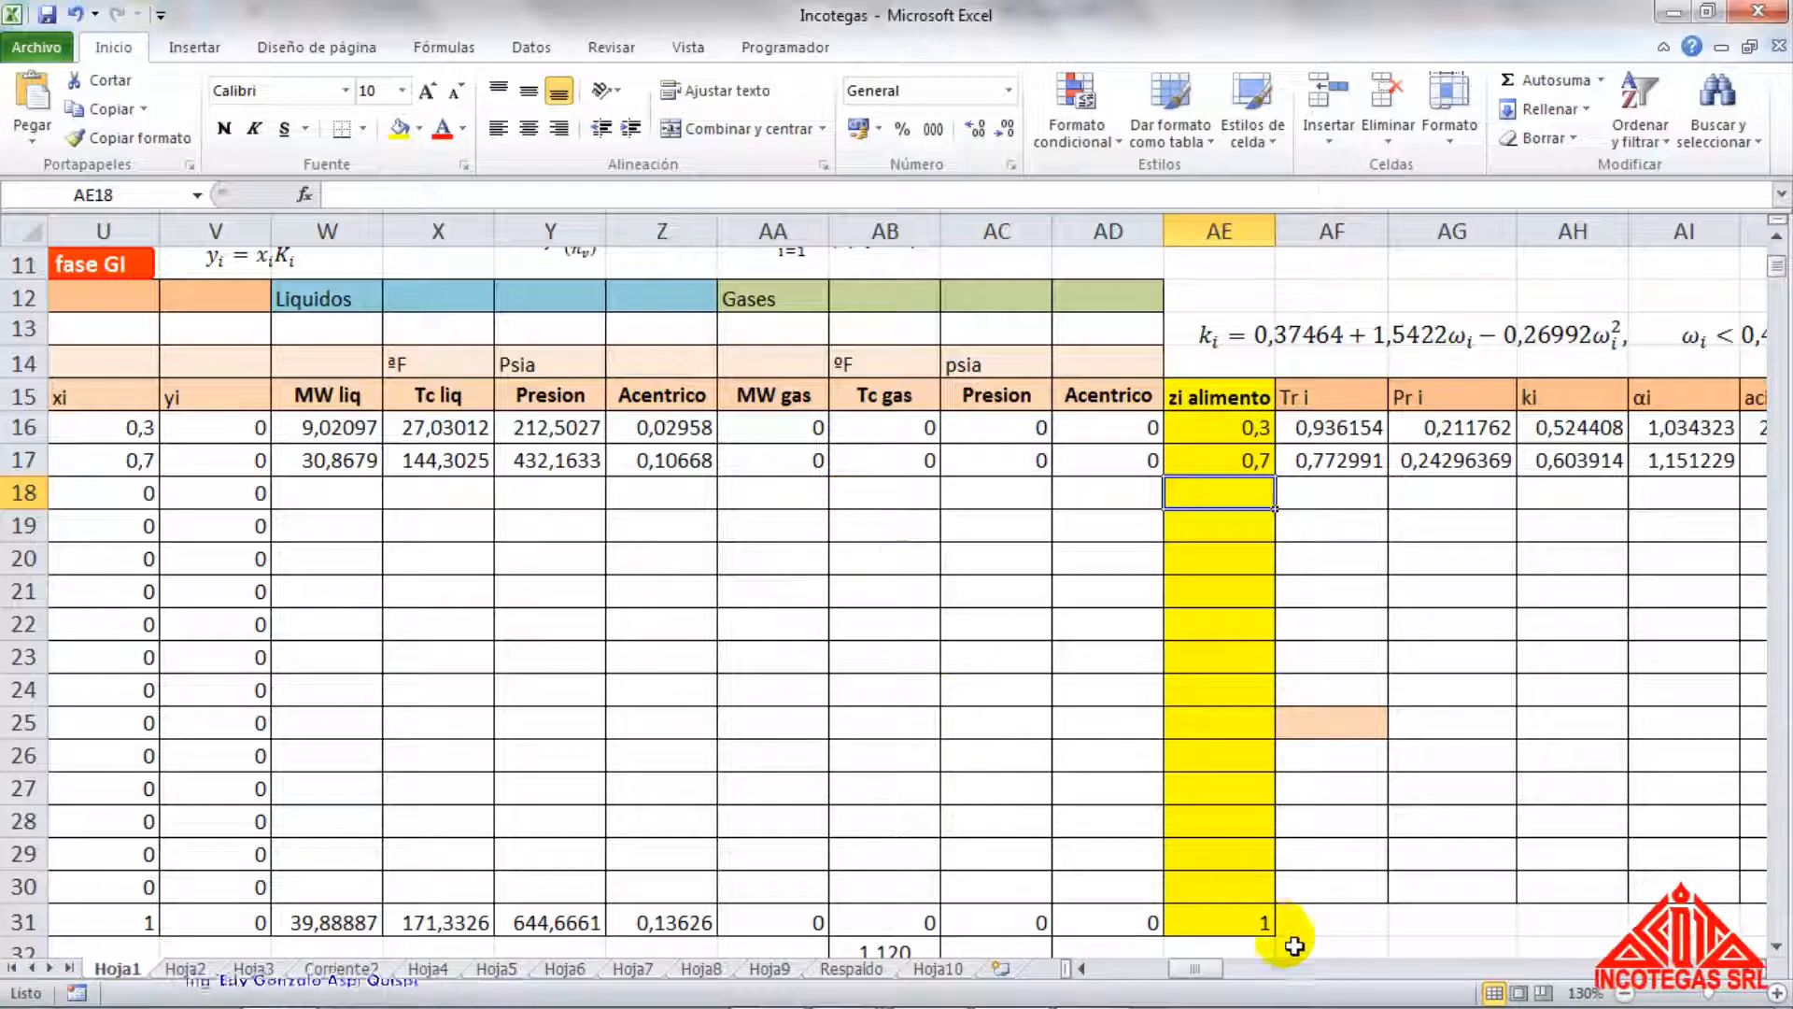
Review the components' critical properties, the Peng-Robinson parameter columns from Tr i to B, and the equations above them
drag(1207, 969, 1141, 972)
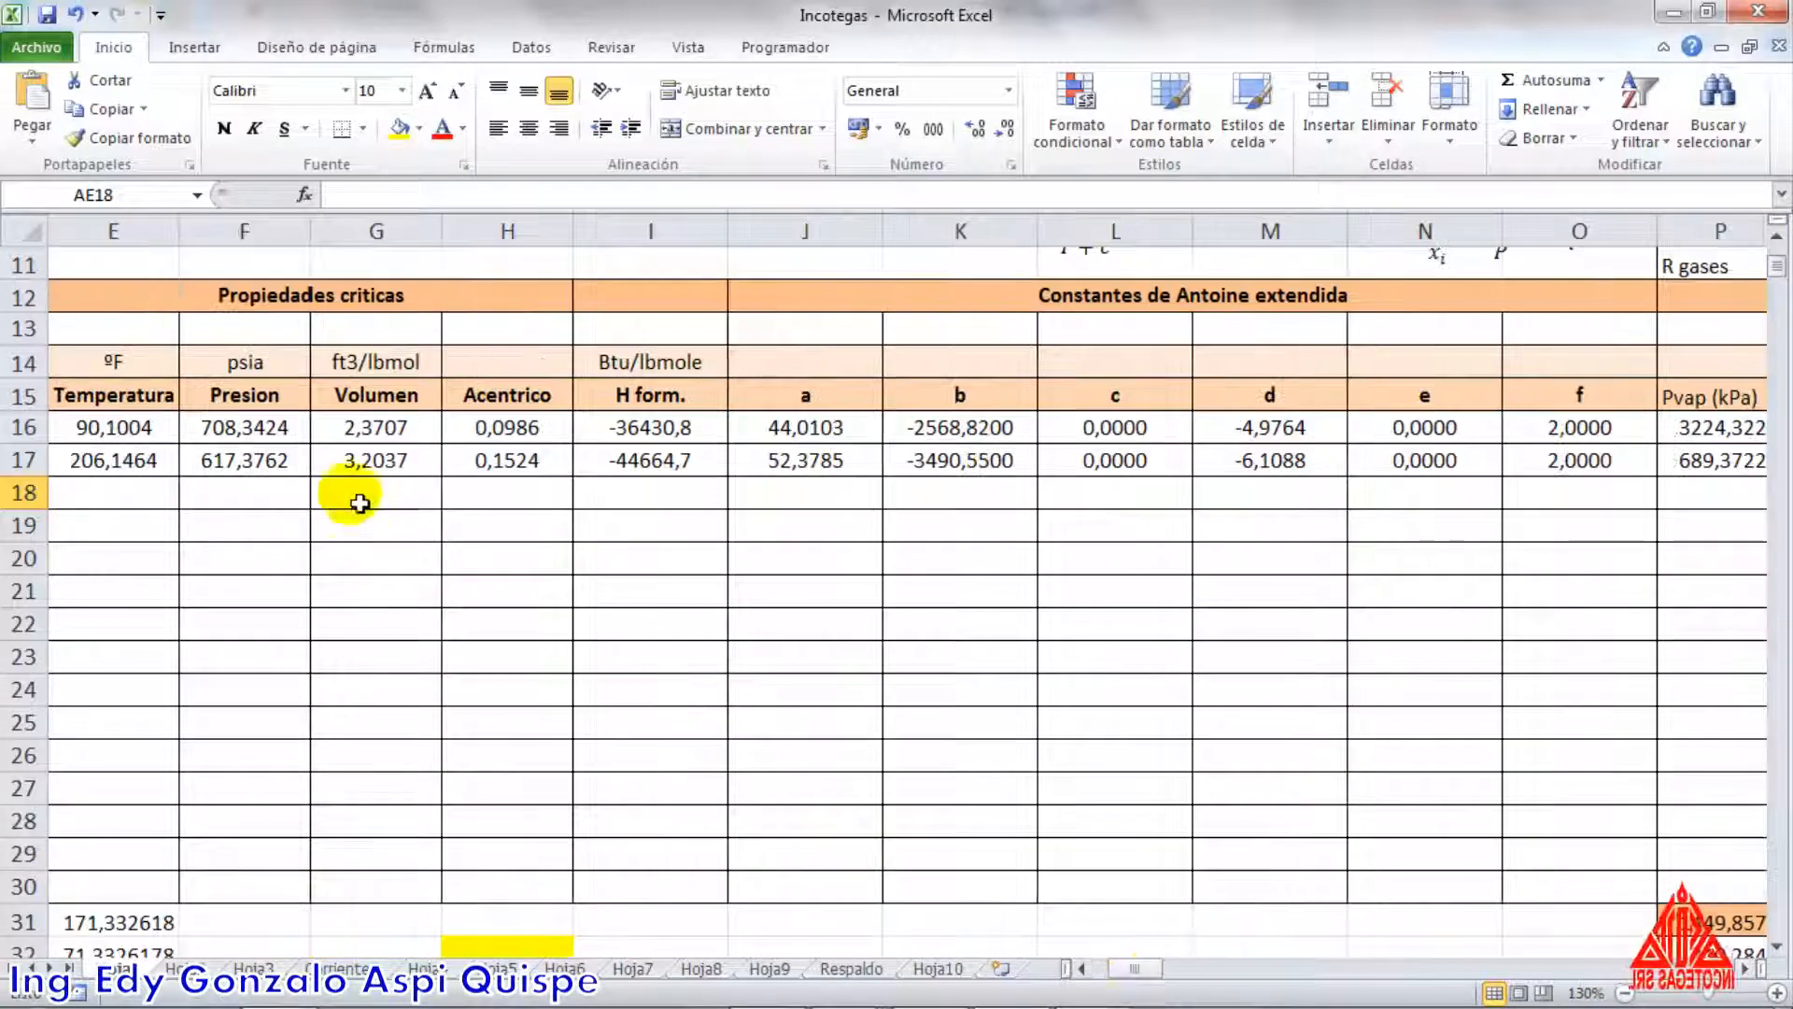
drag(1133, 971, 1218, 979)
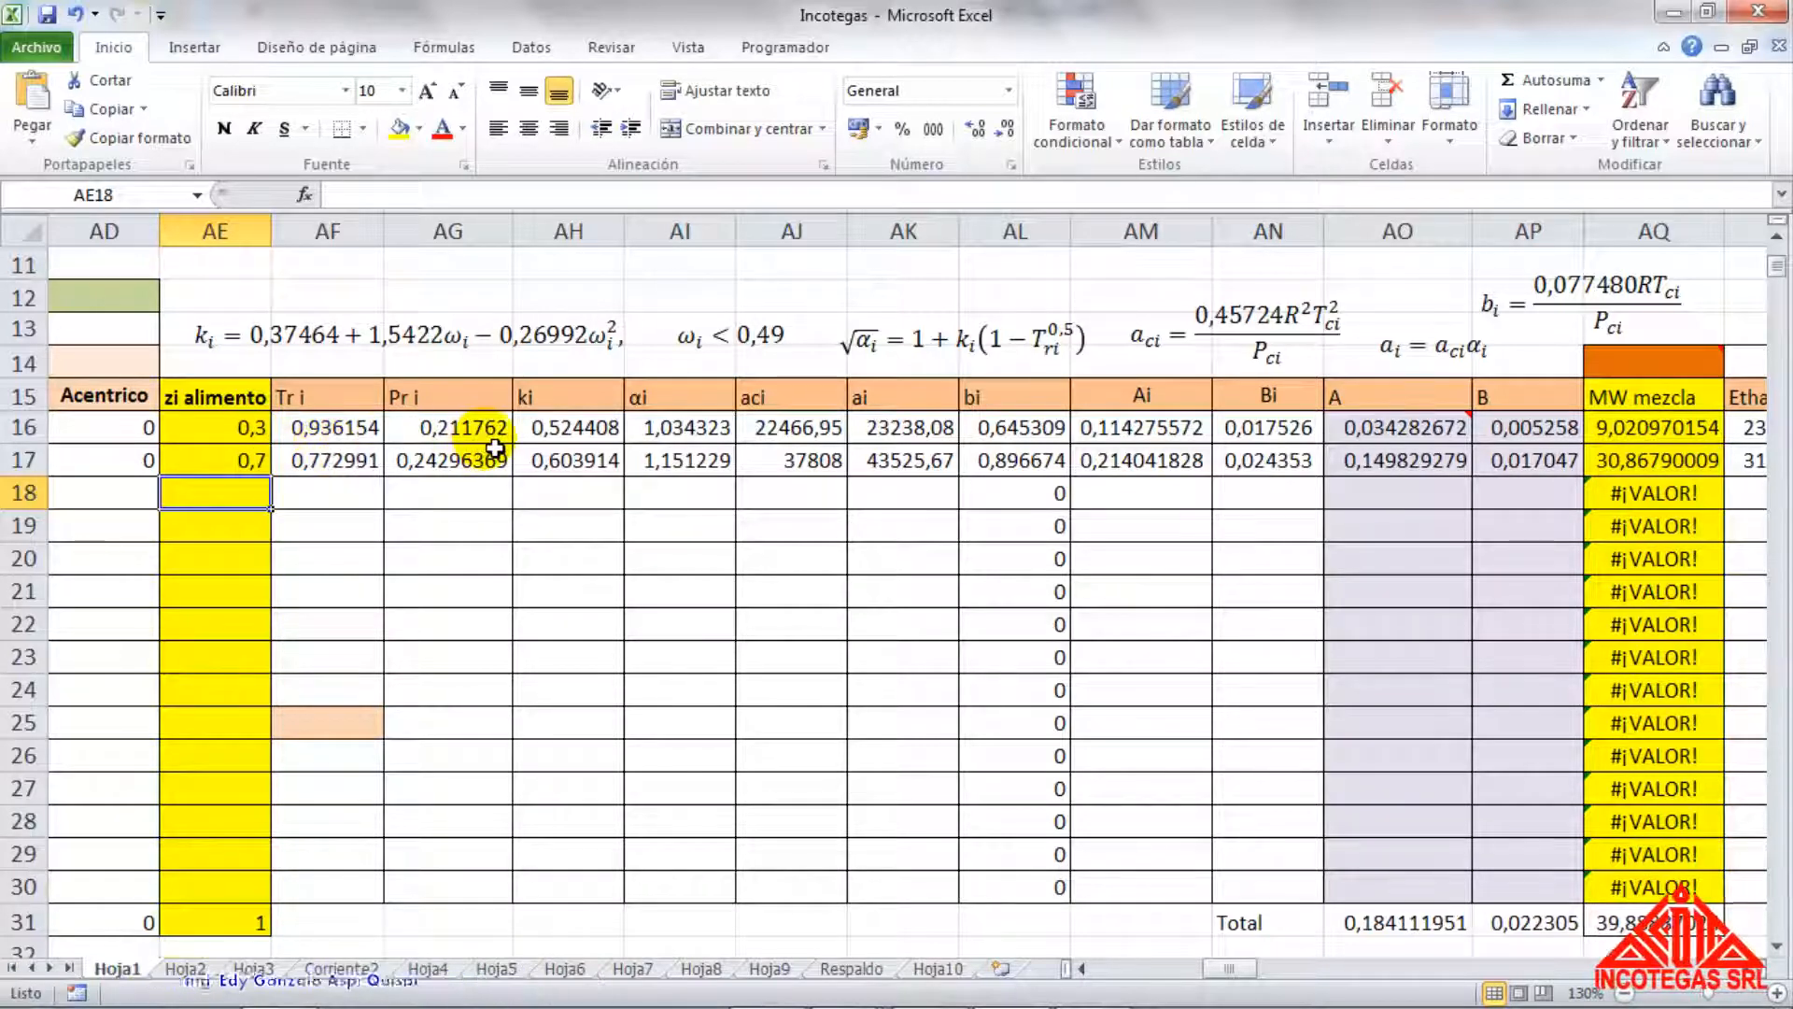
scroll(495, 448, up, 1)
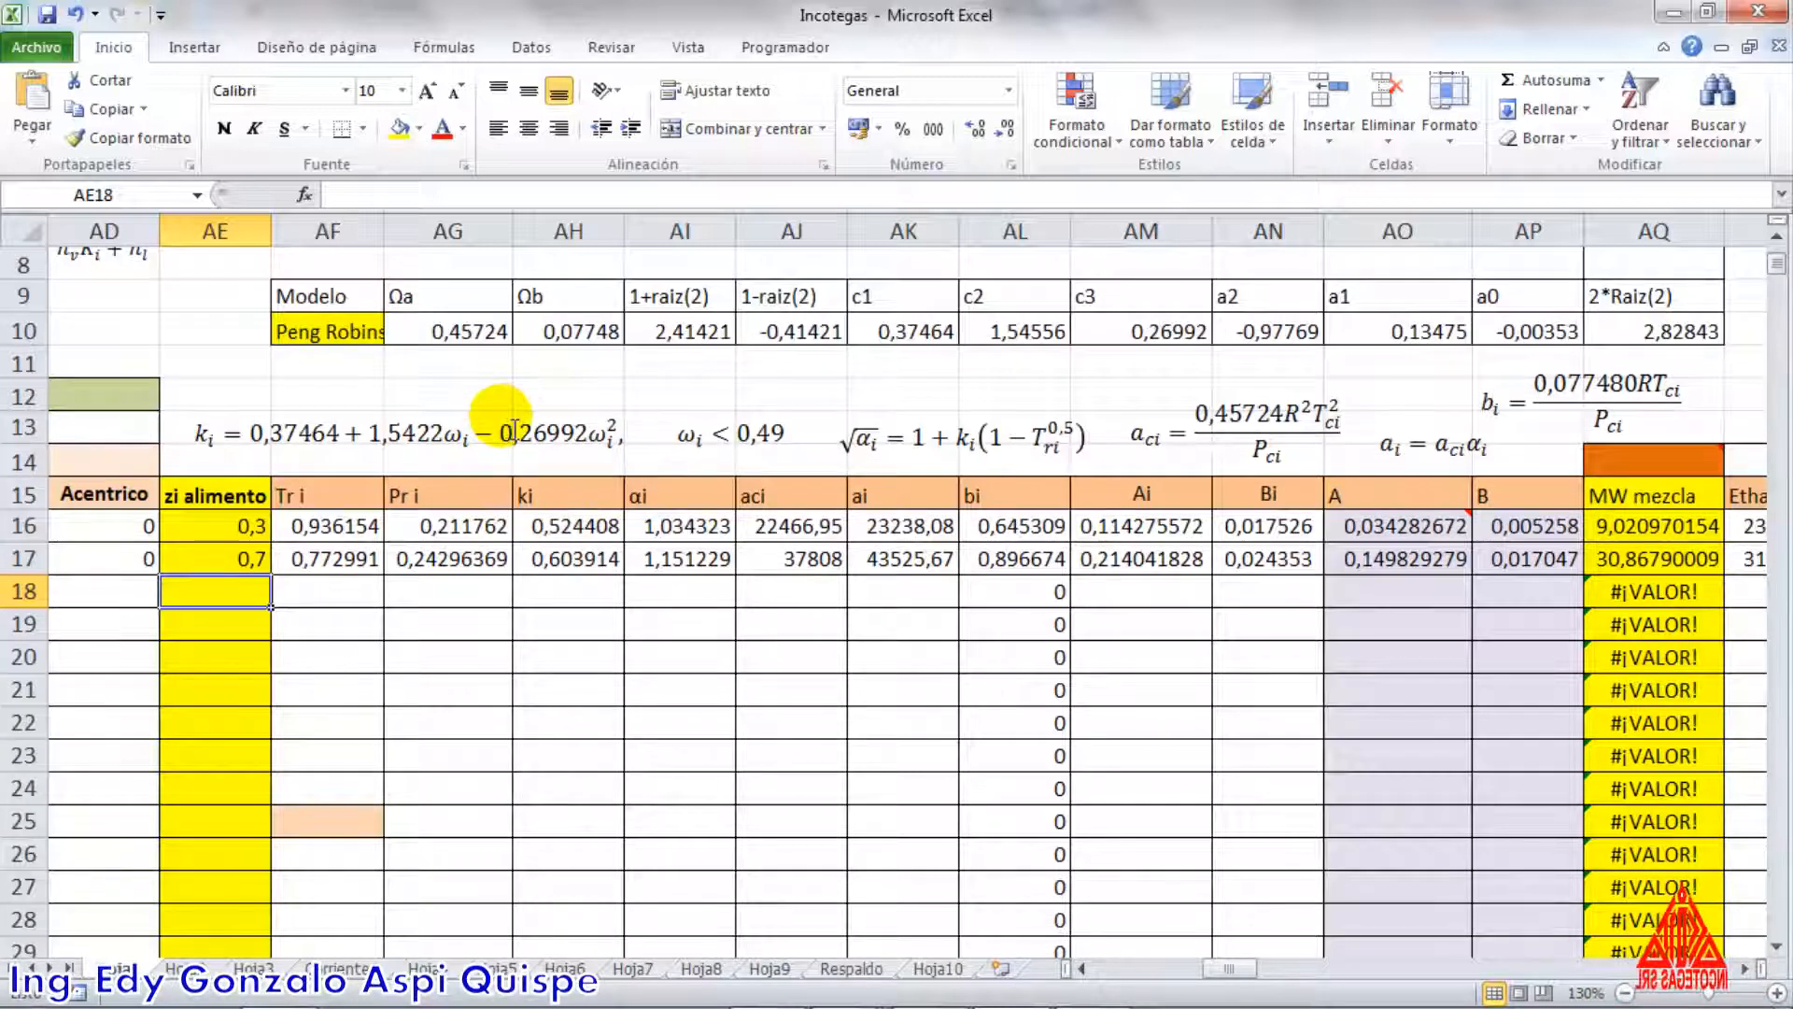
Switch to the Guia de Temodinamica de hidrocarburos V1 document in Word and read section 4.3 on the Peng-Robinson equation of state
key(alt+Tab)
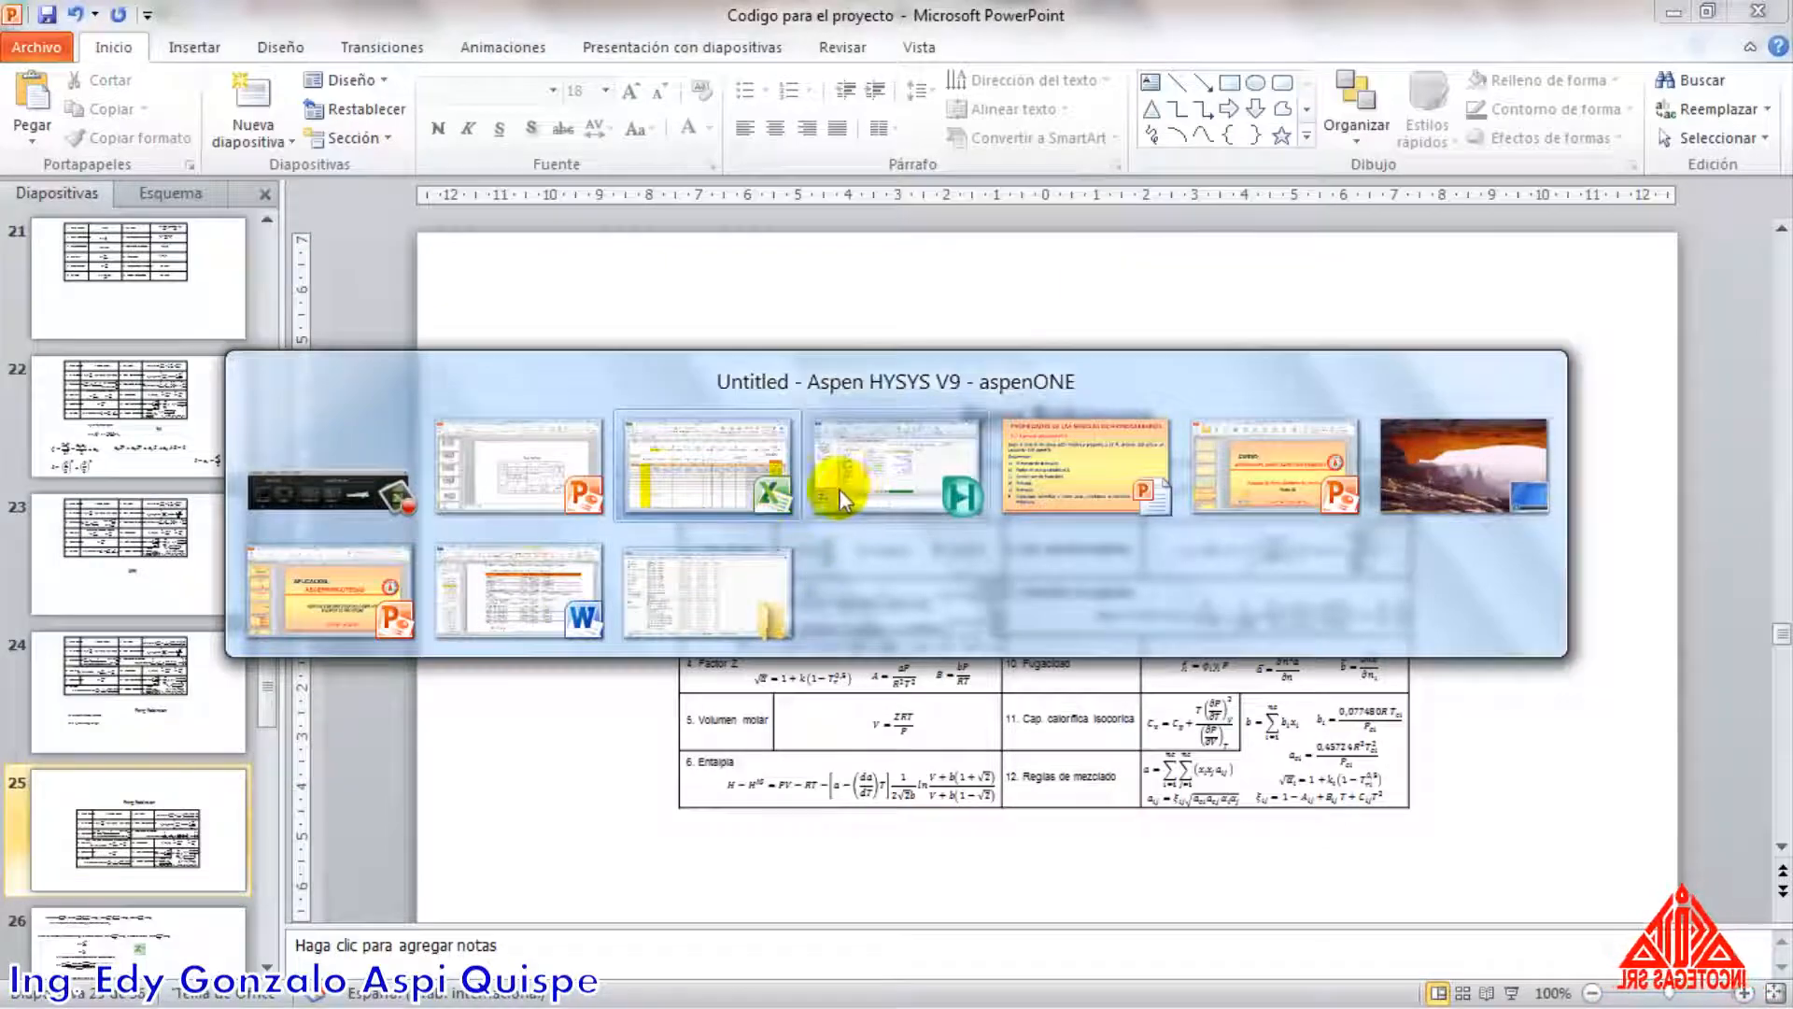
click(541, 583)
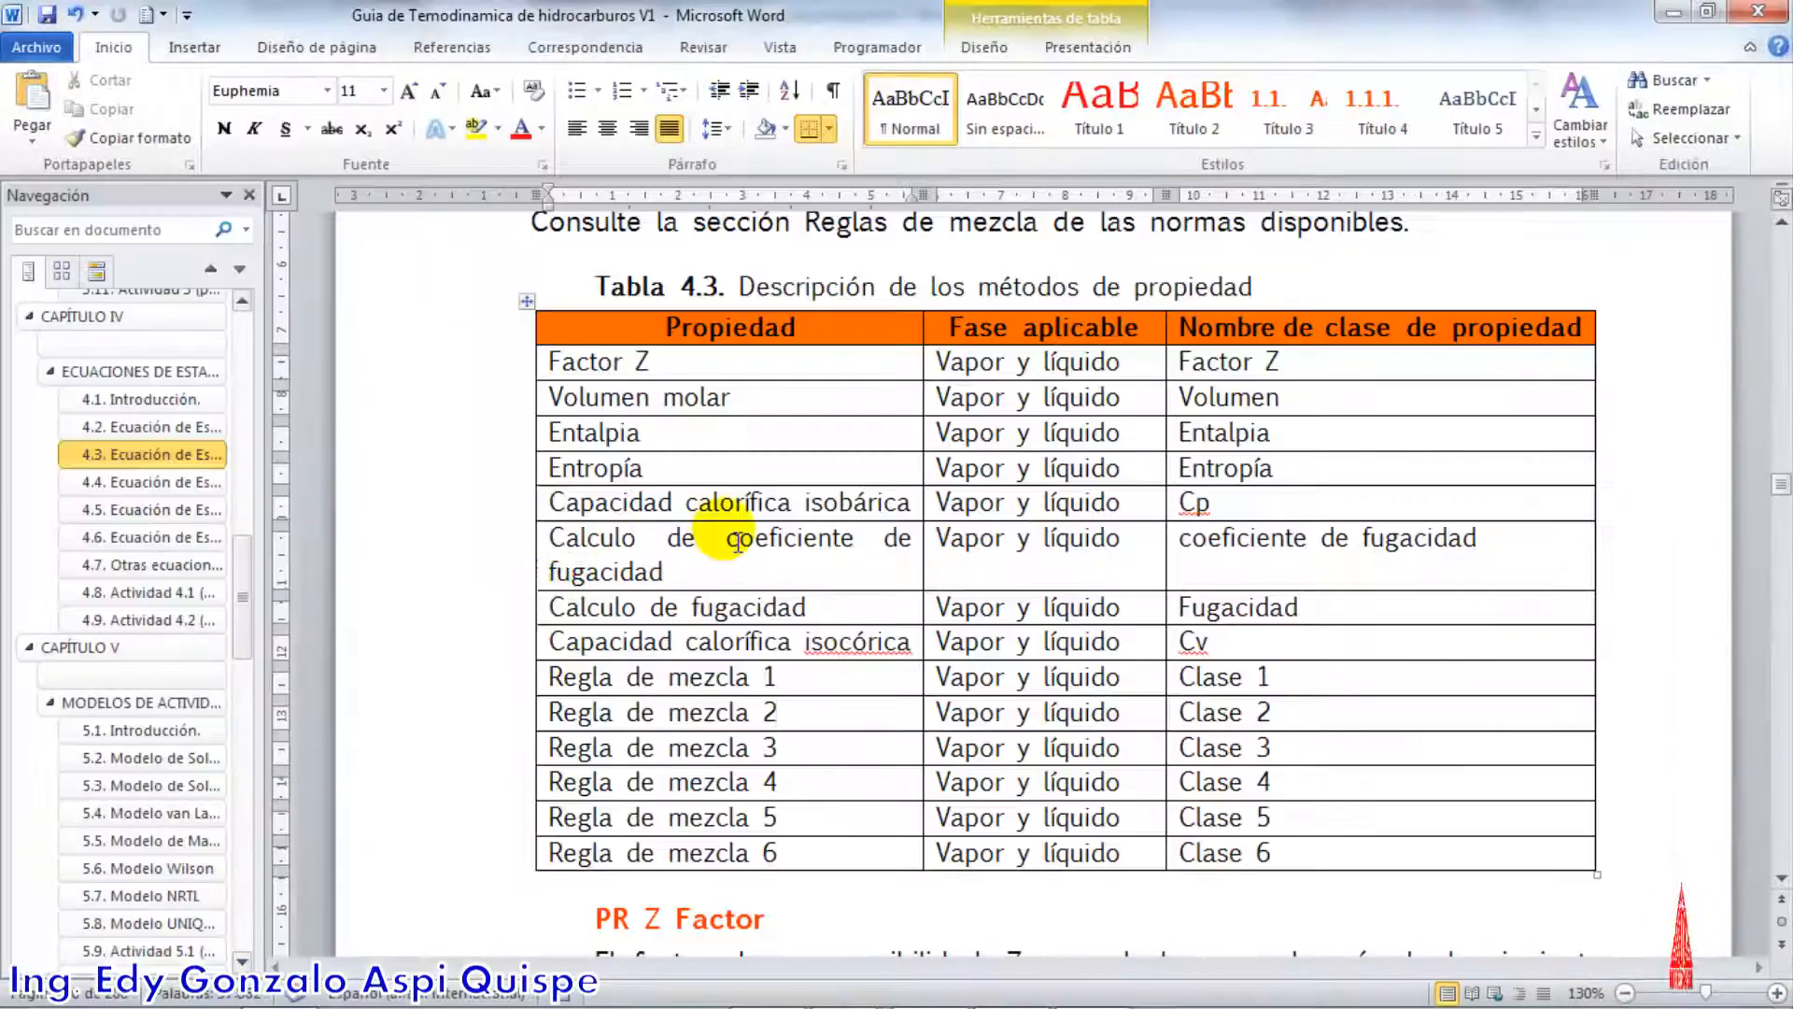
scroll(737, 541, up, 20)
scroll(740, 540, down, 3)
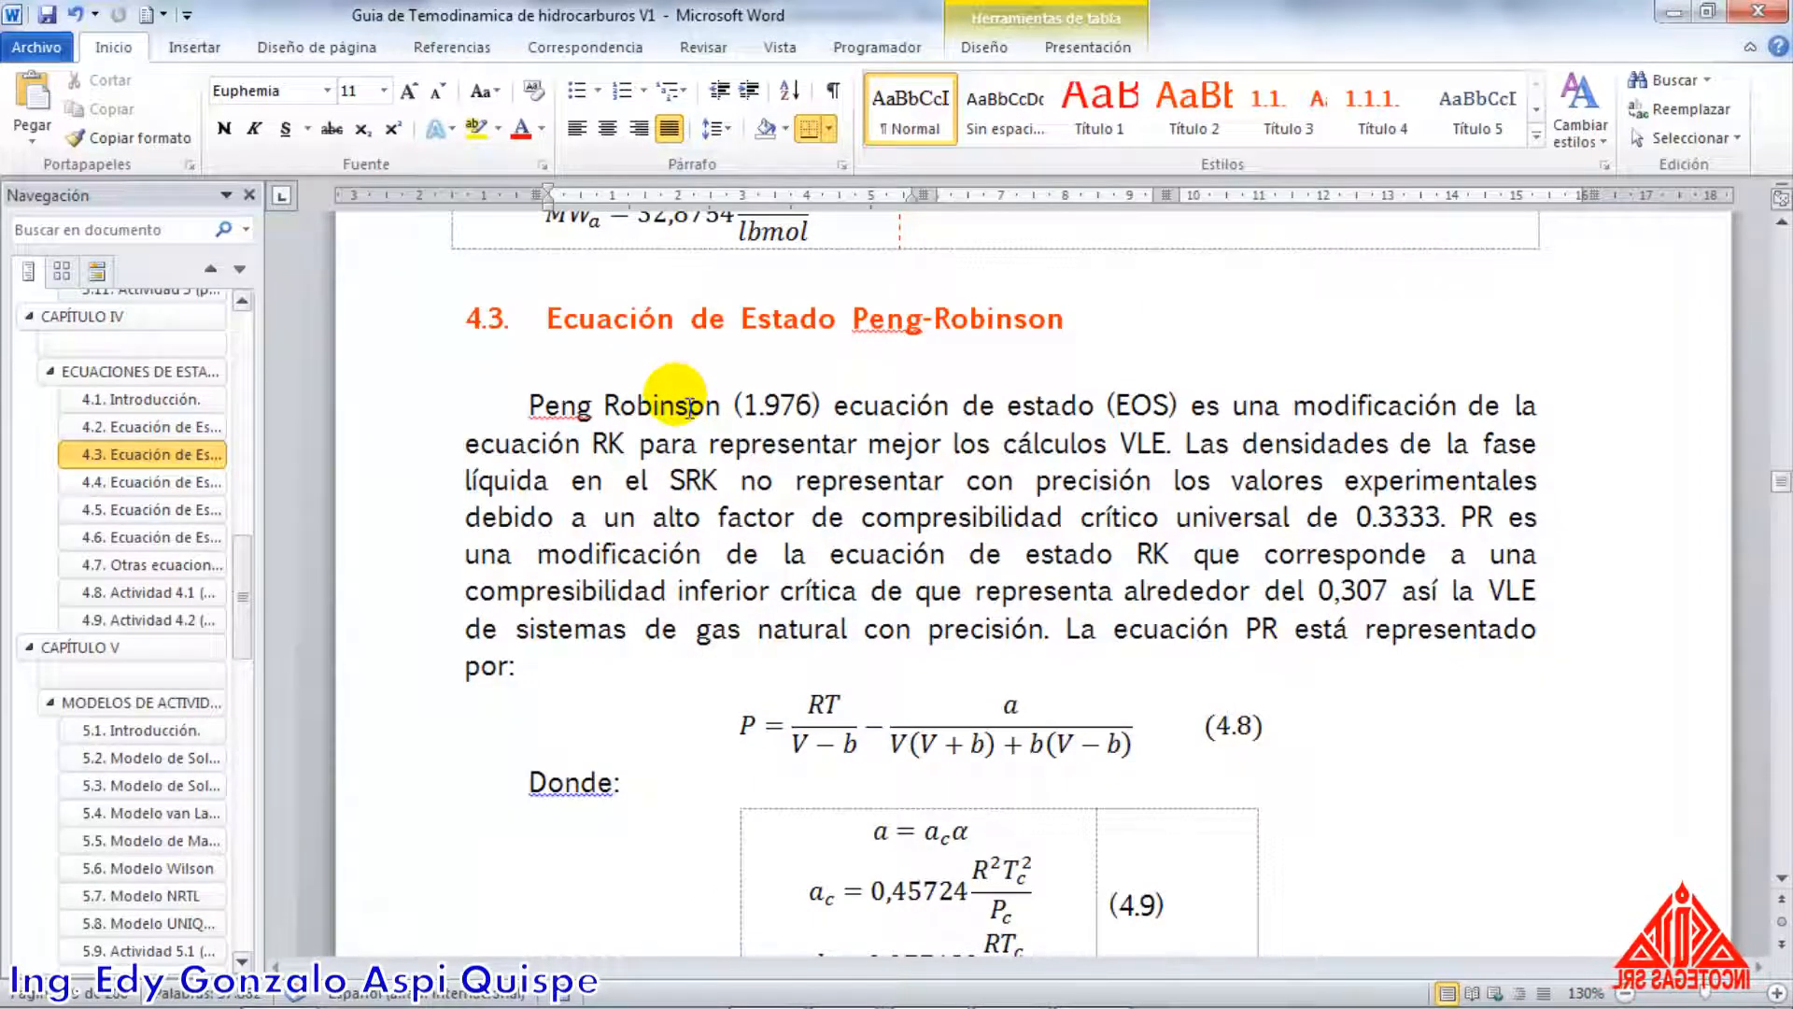
scroll(683, 439, down, 5)
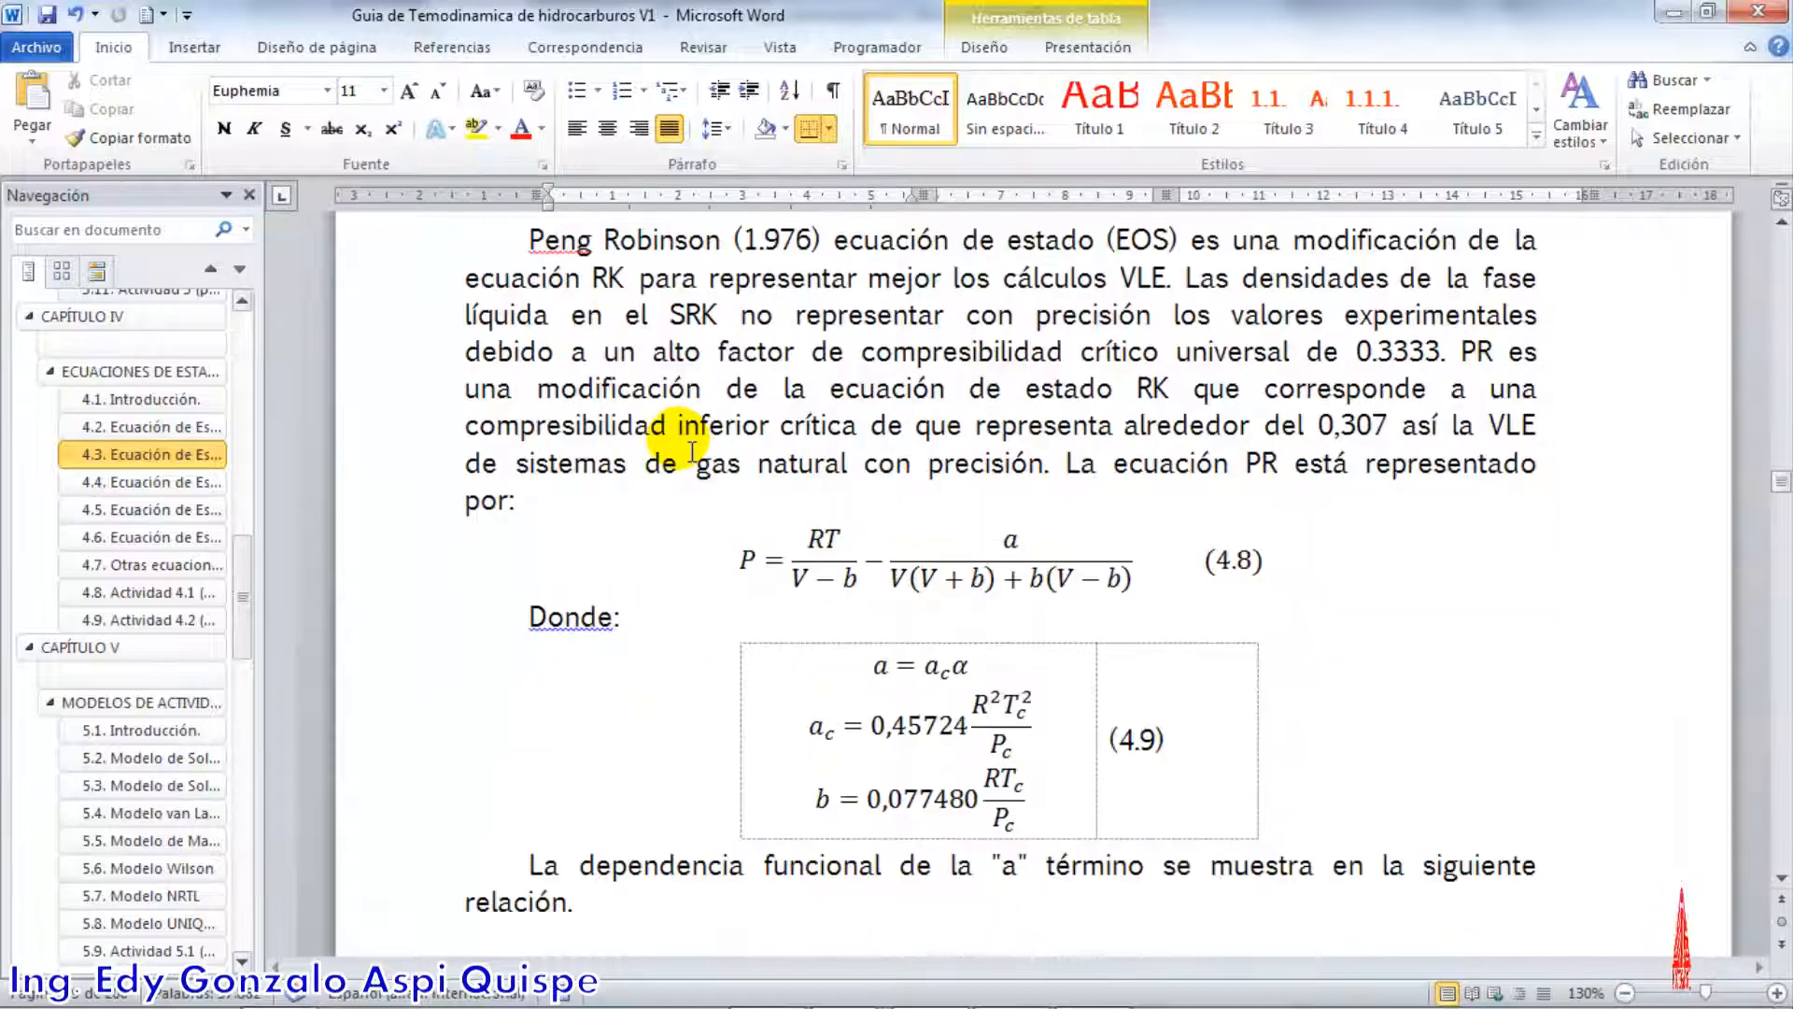
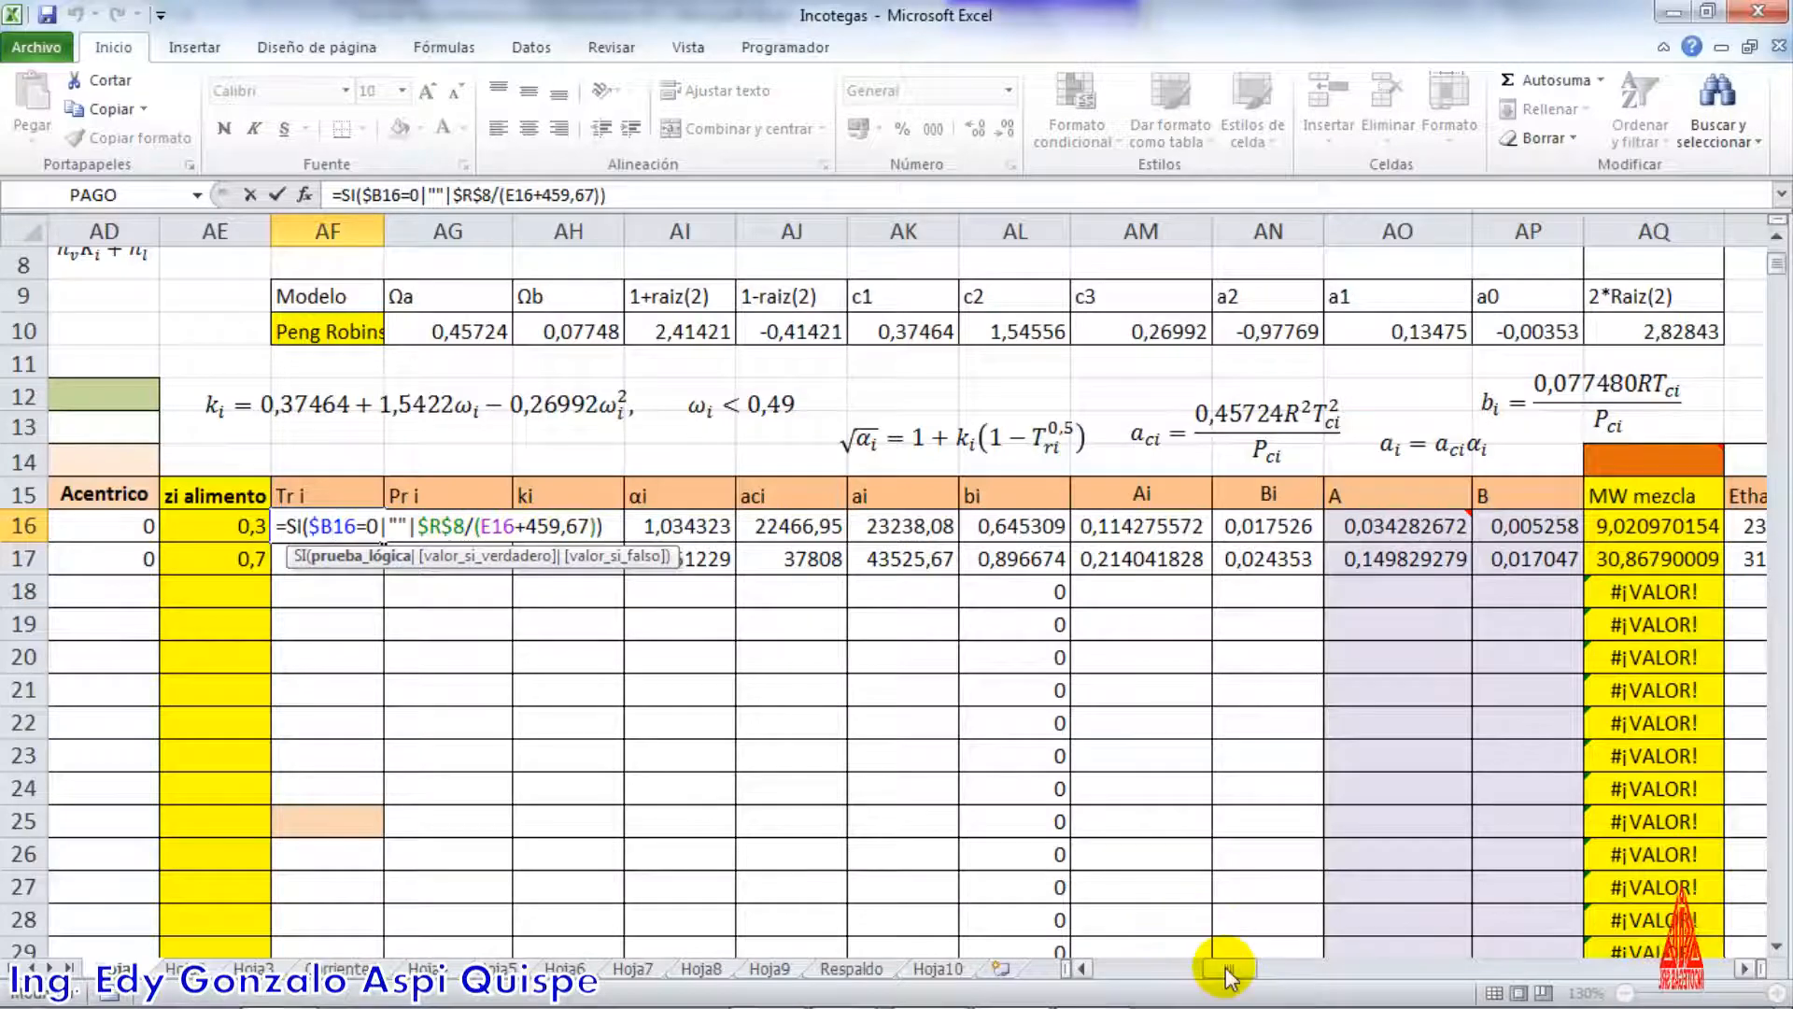
Examine the Tr i formulas for Ethane and Propane, tracing their references to the absolute stream temperature and the critical temperatures
drag(1229, 971, 1168, 964)
scroll(831, 513, up, 3)
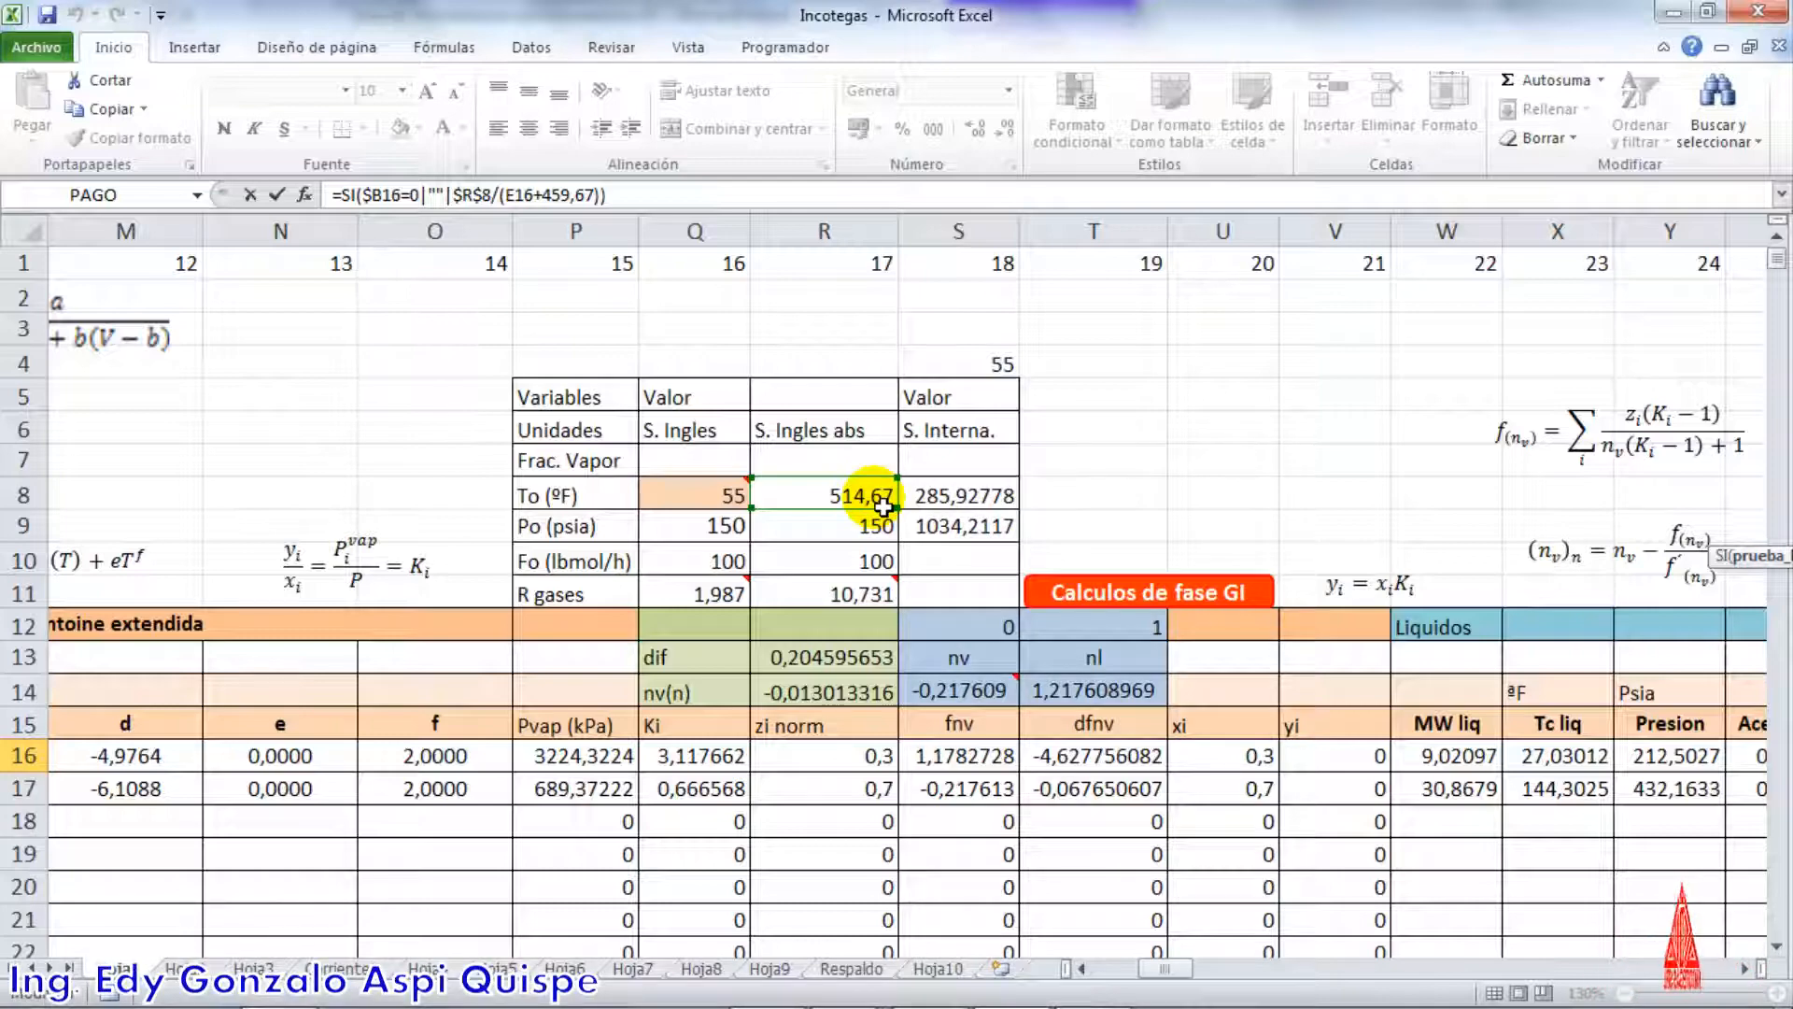
scroll(882, 505, down, 1)
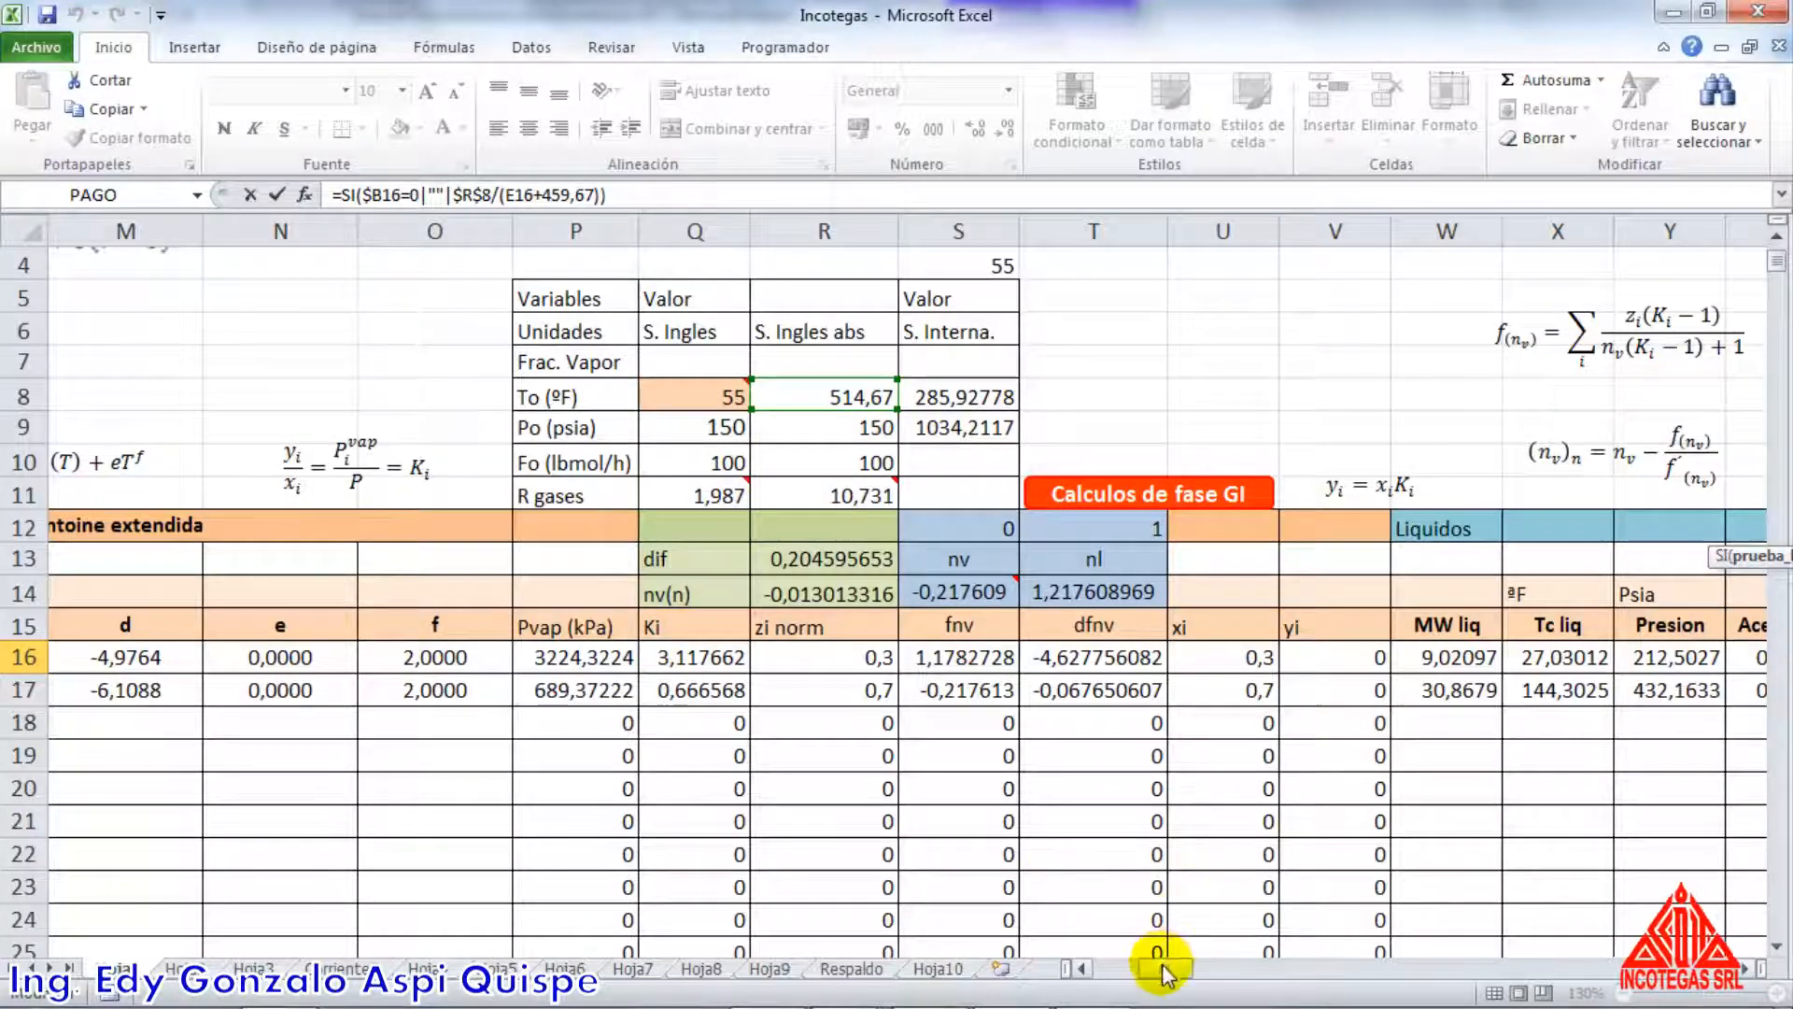
drag(1163, 967, 1205, 976)
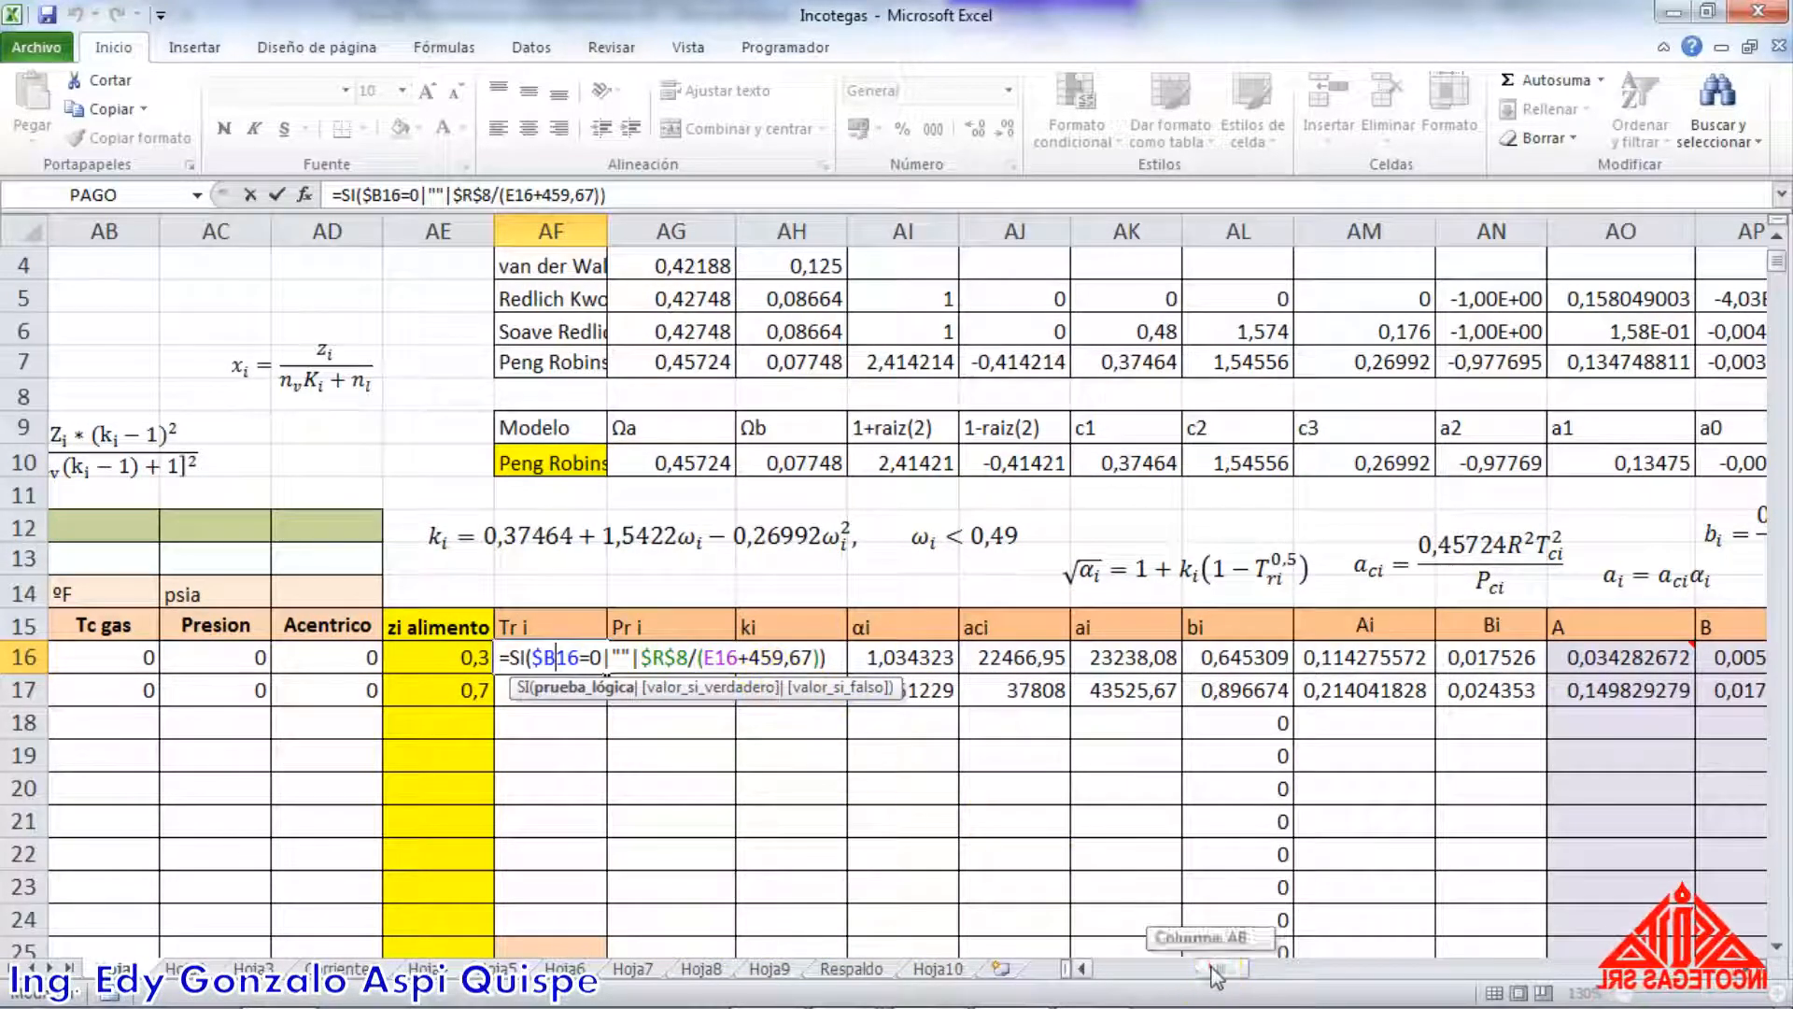
drag(1214, 976, 1109, 966)
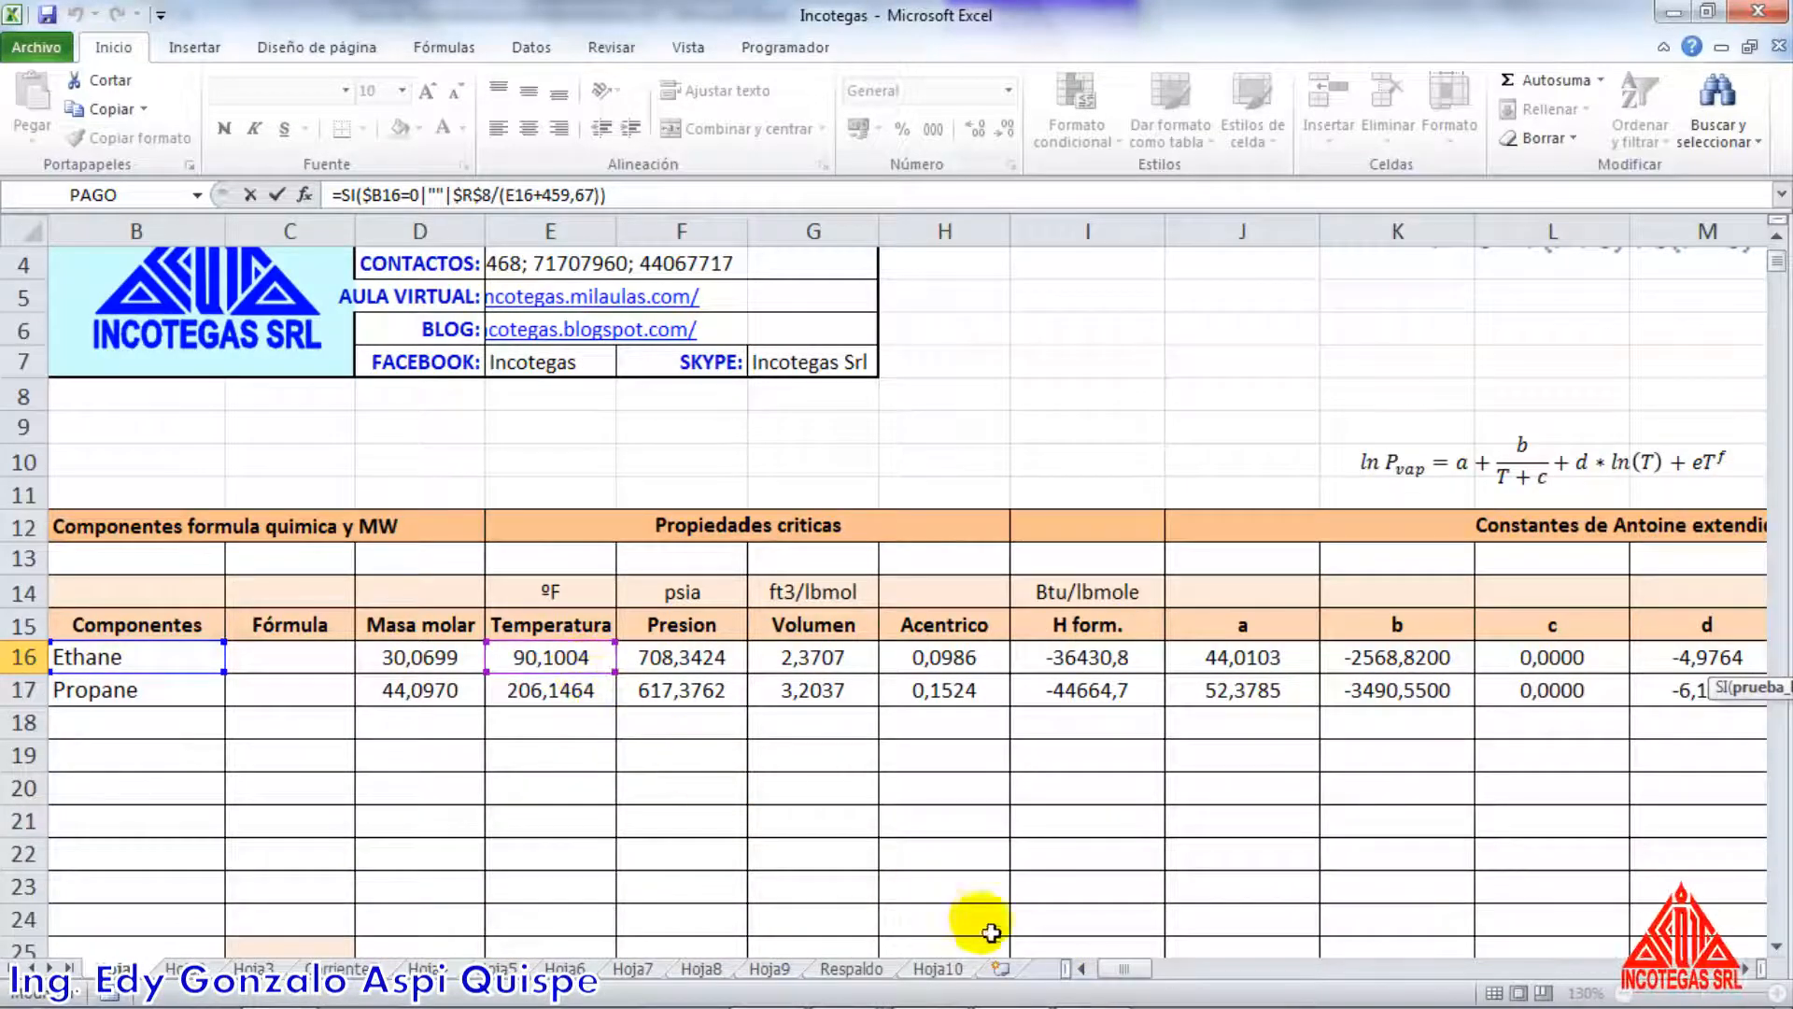
drag(1127, 971, 1219, 953)
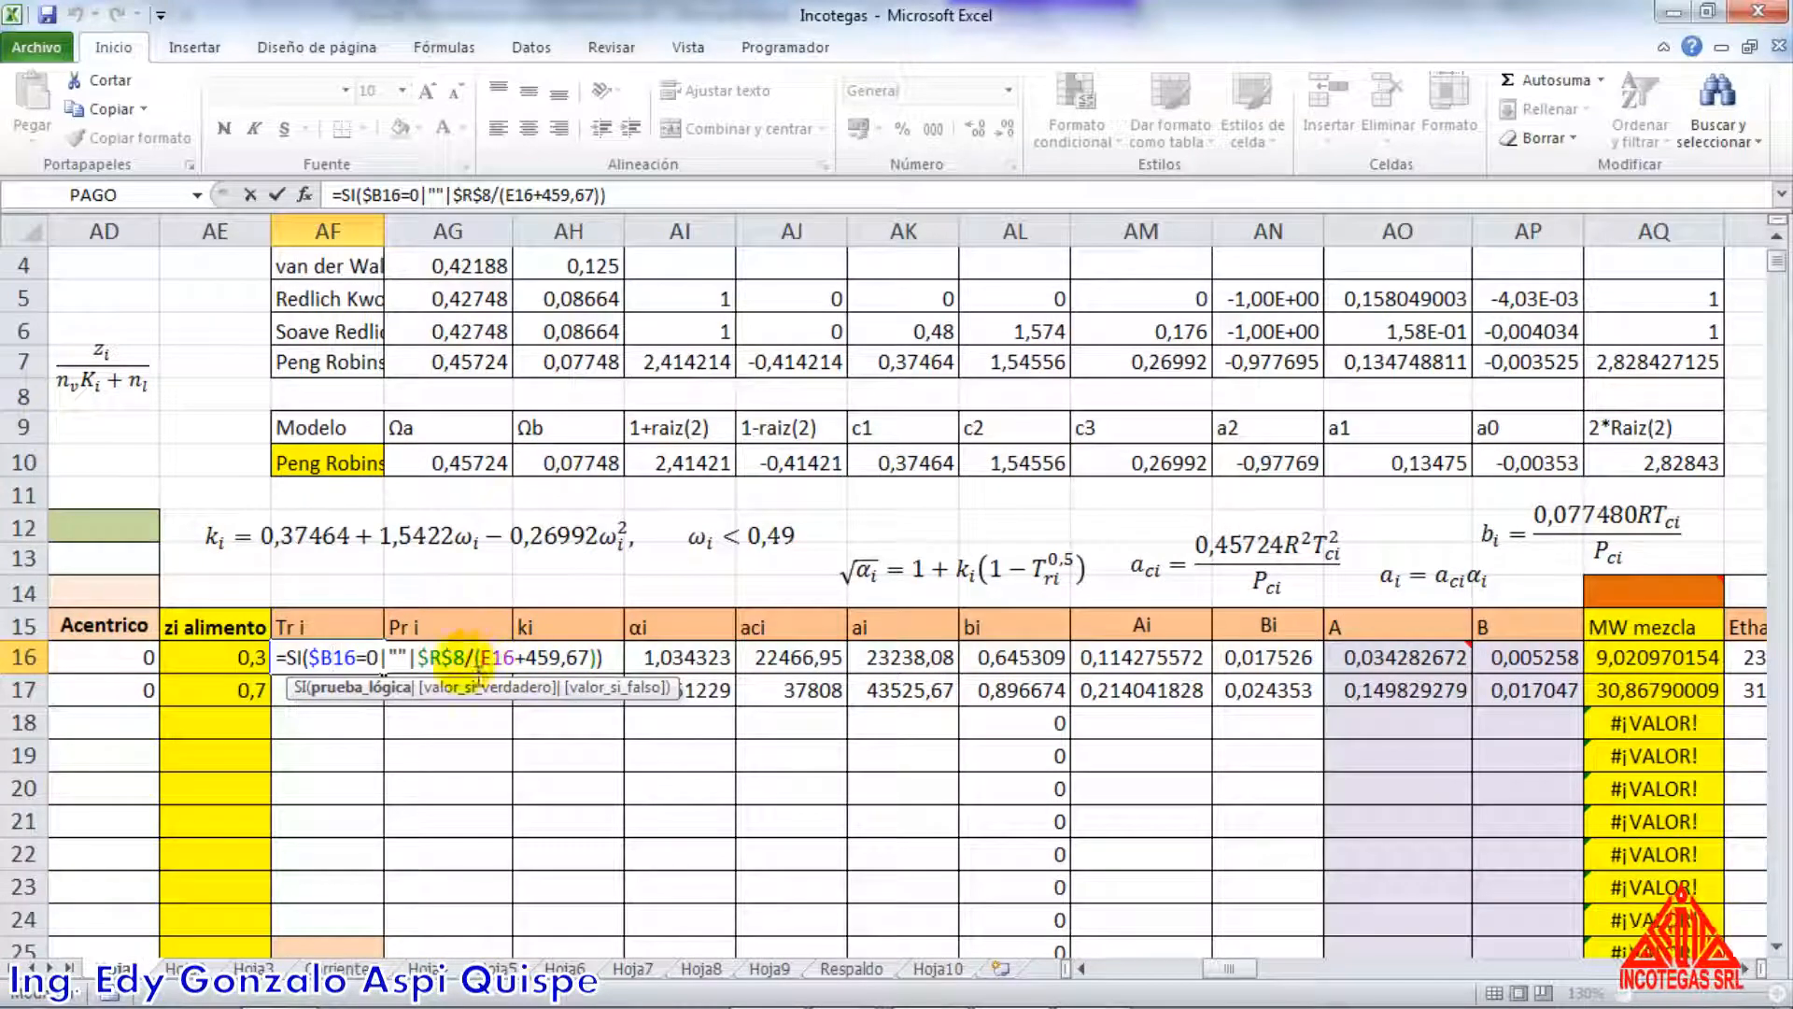
click(344, 665)
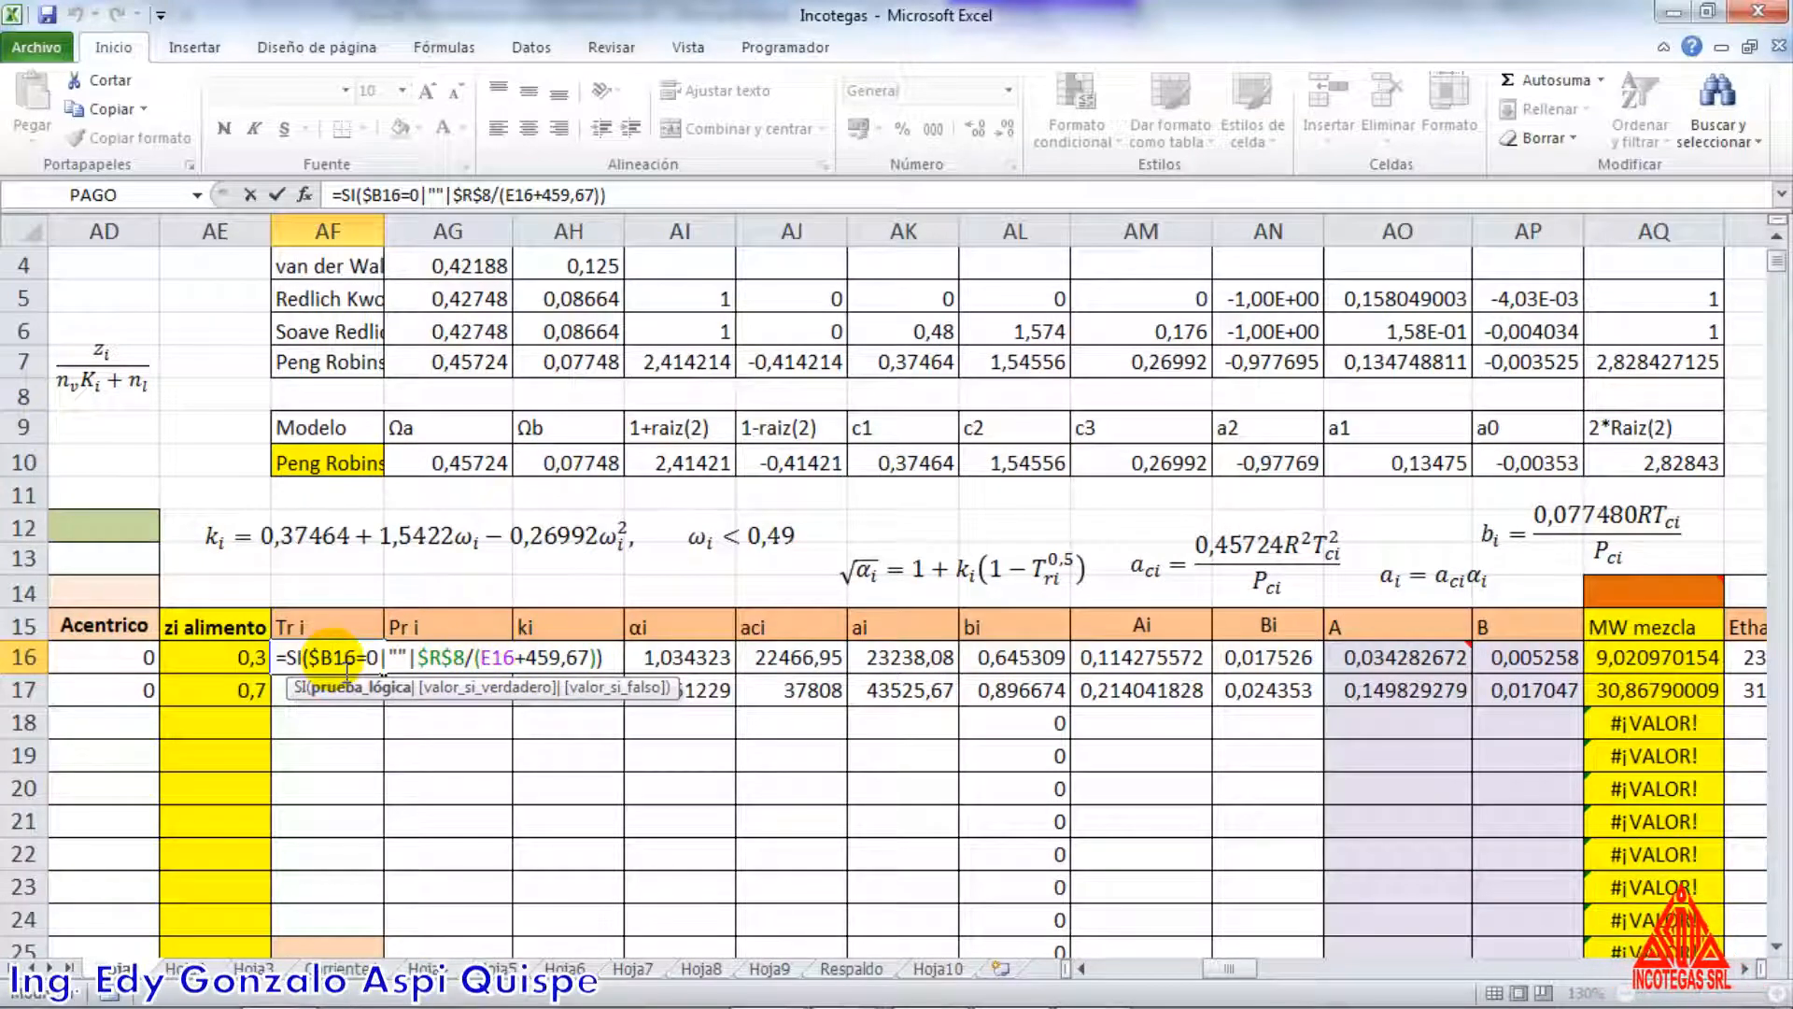
key(Return)
scroll(345, 665, down, 2)
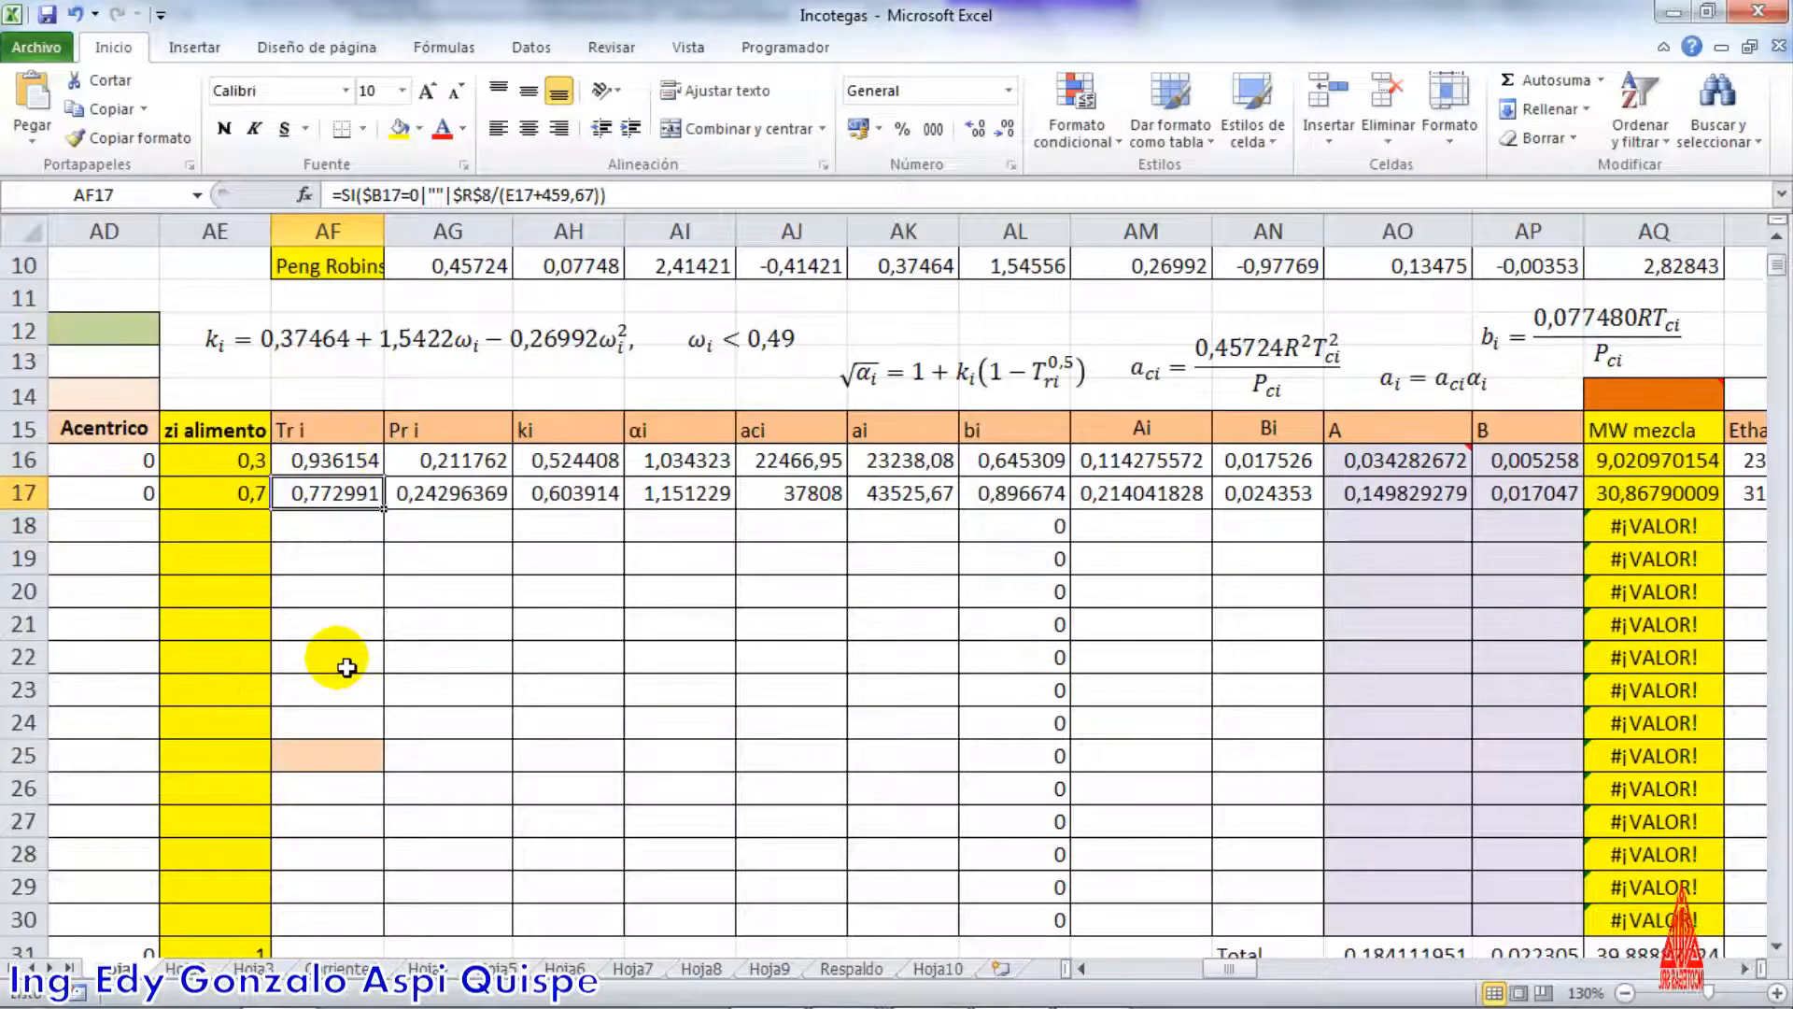
double_click(361, 487)
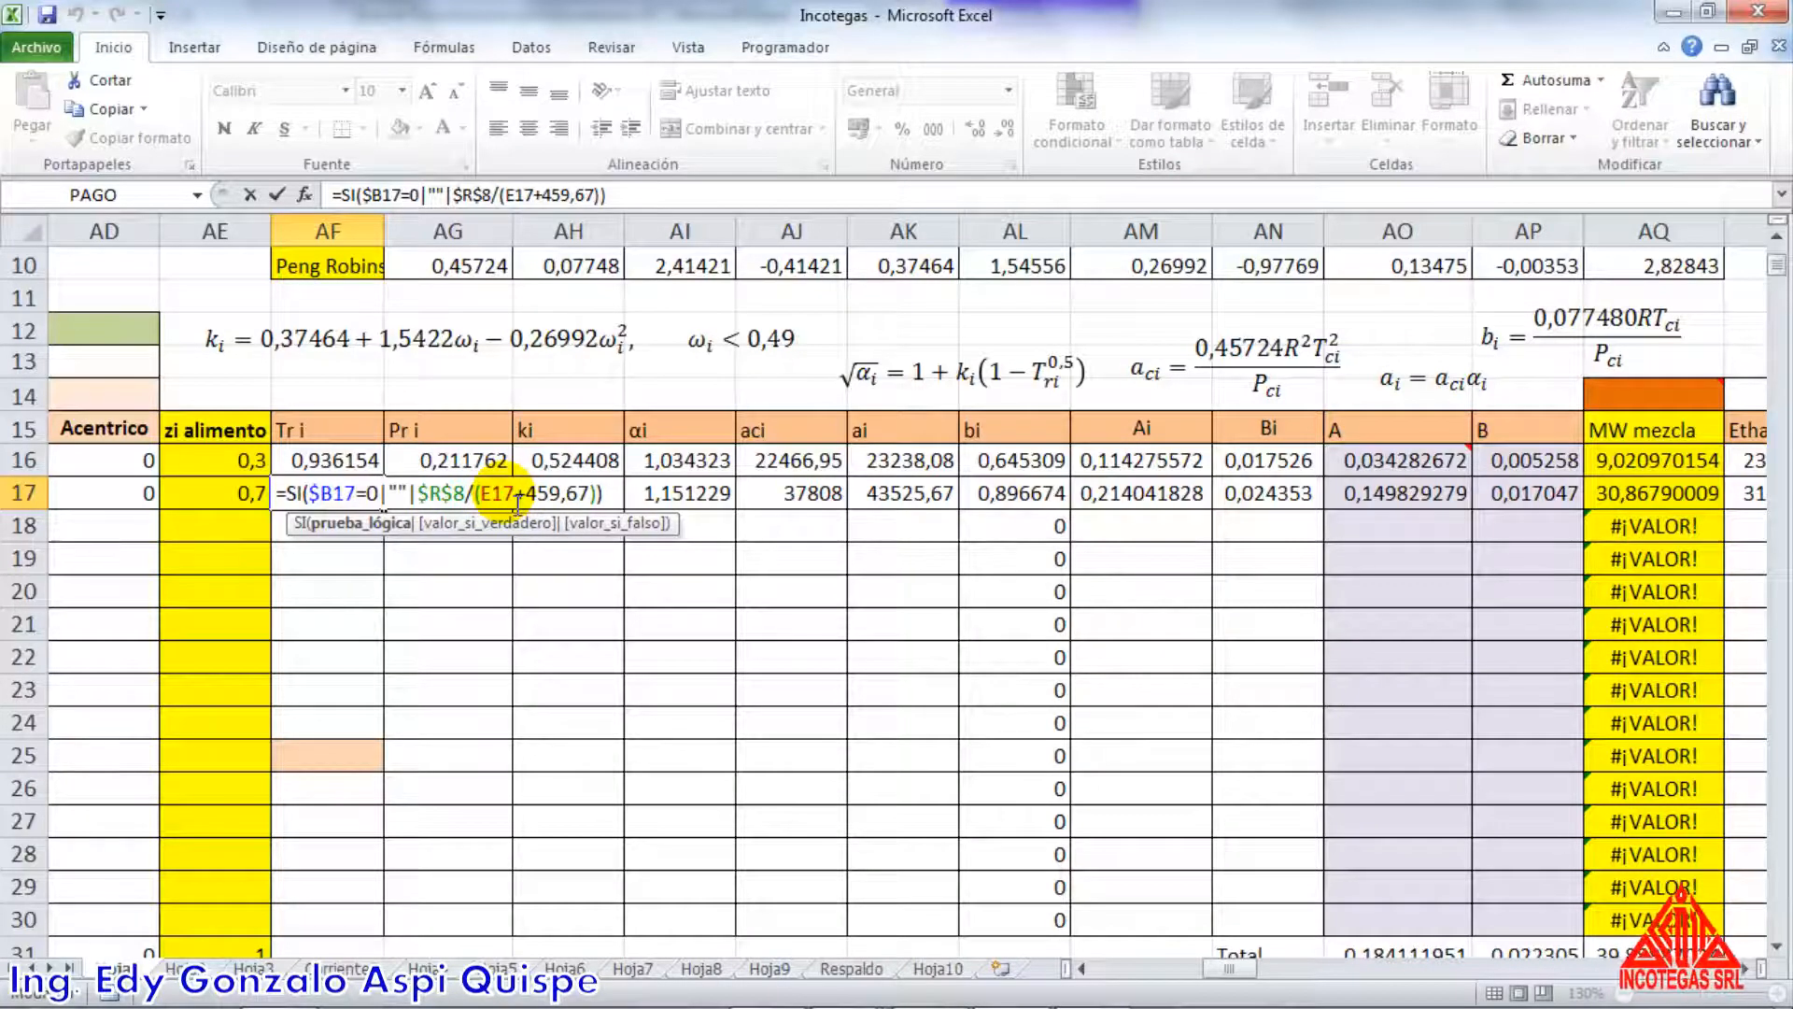
key(Return)
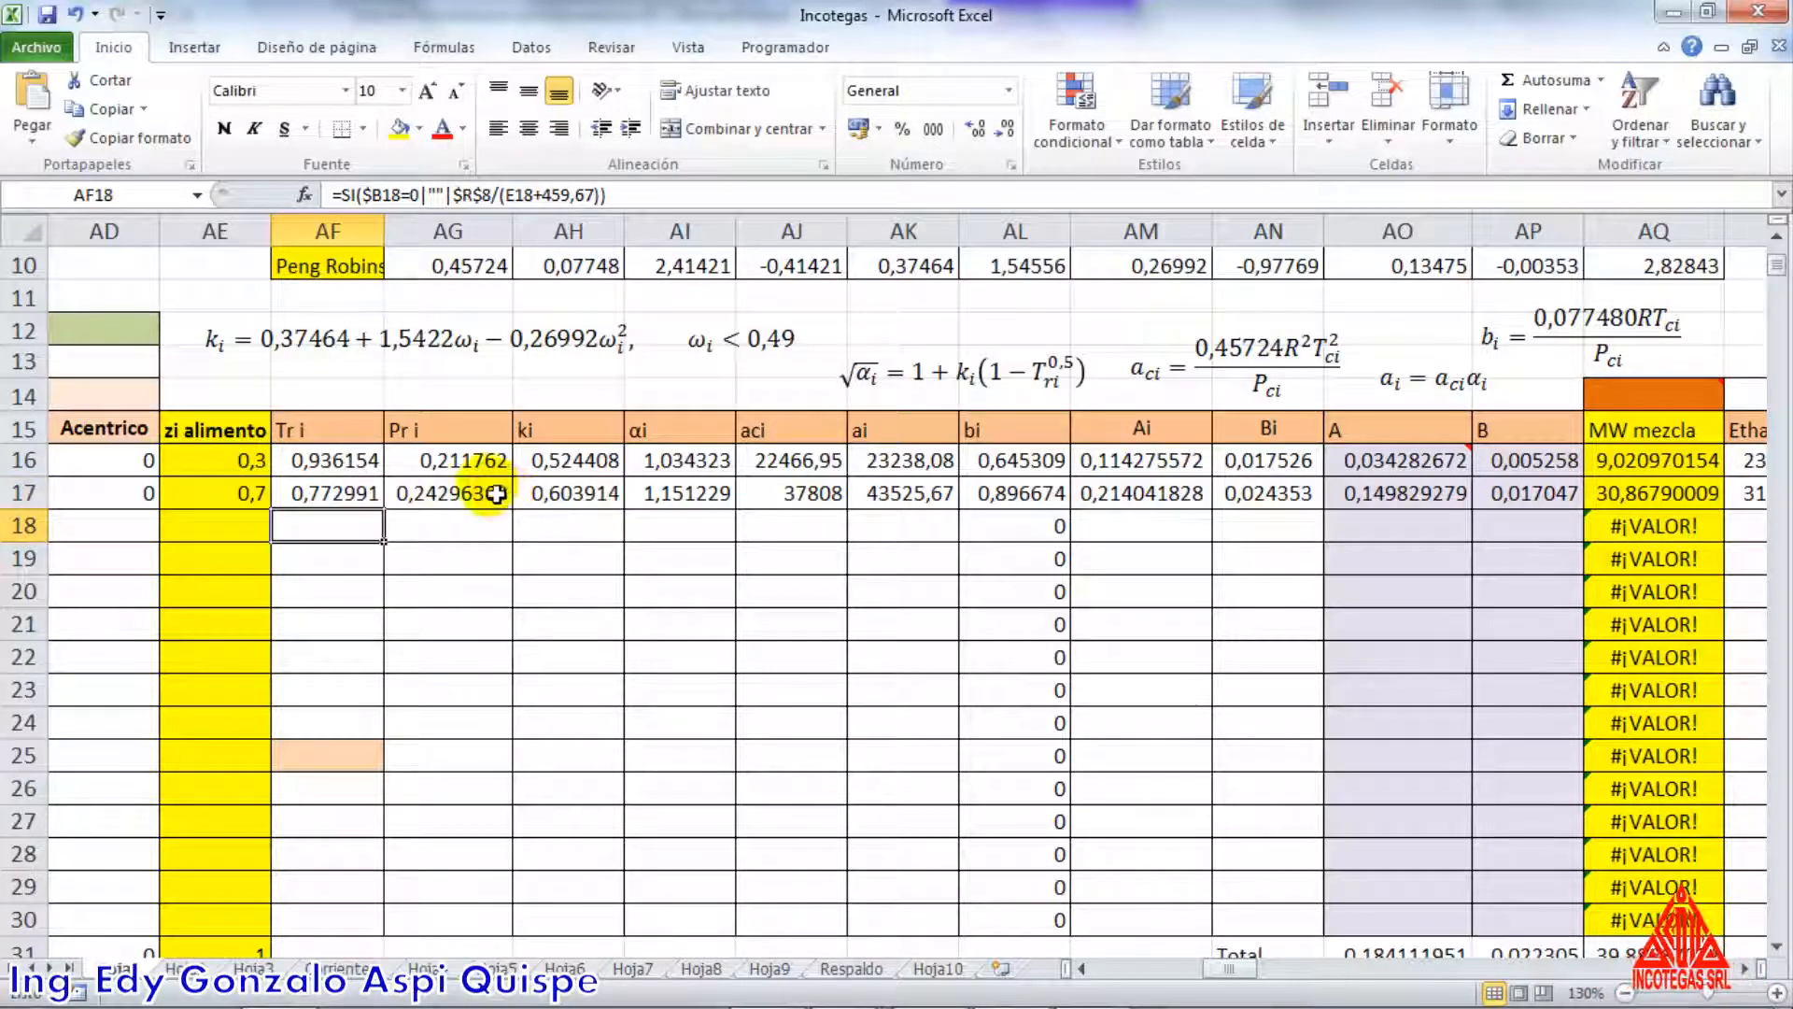
Compare the Pr i formulas of both components, which divide the stream pressure by each critical pressure
click(478, 463)
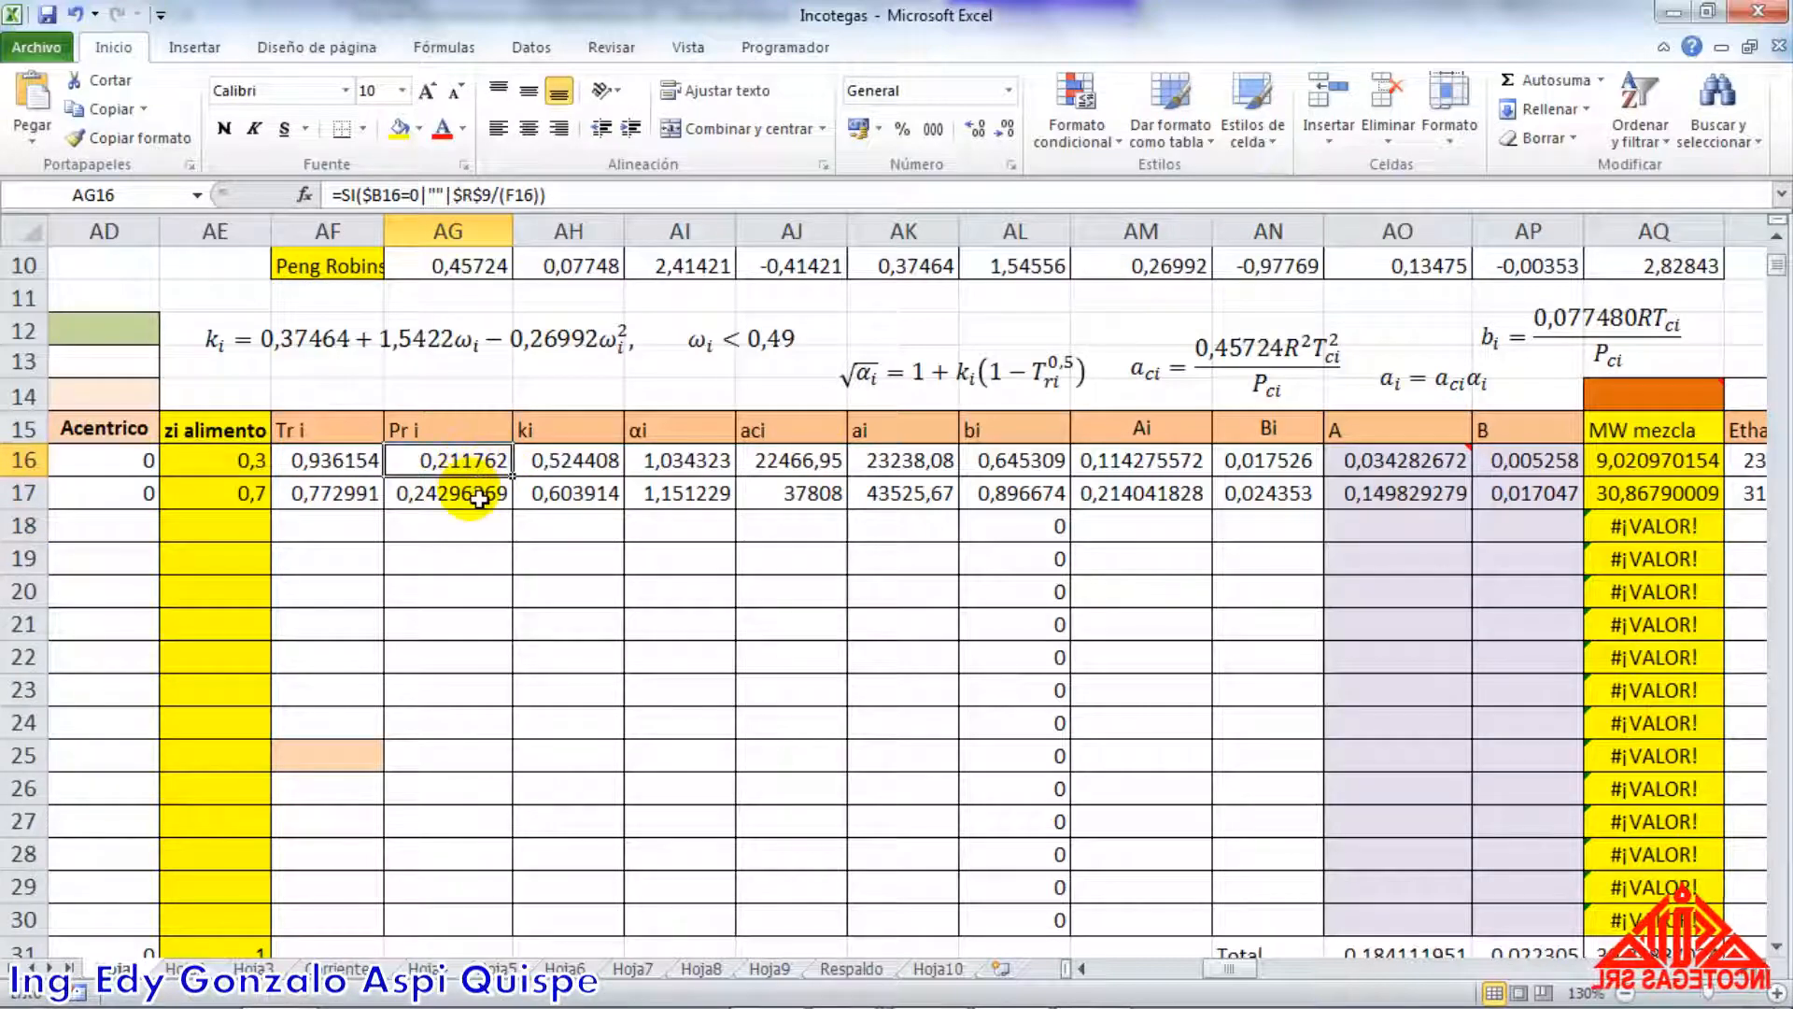
click(477, 492)
click(474, 465)
click(478, 492)
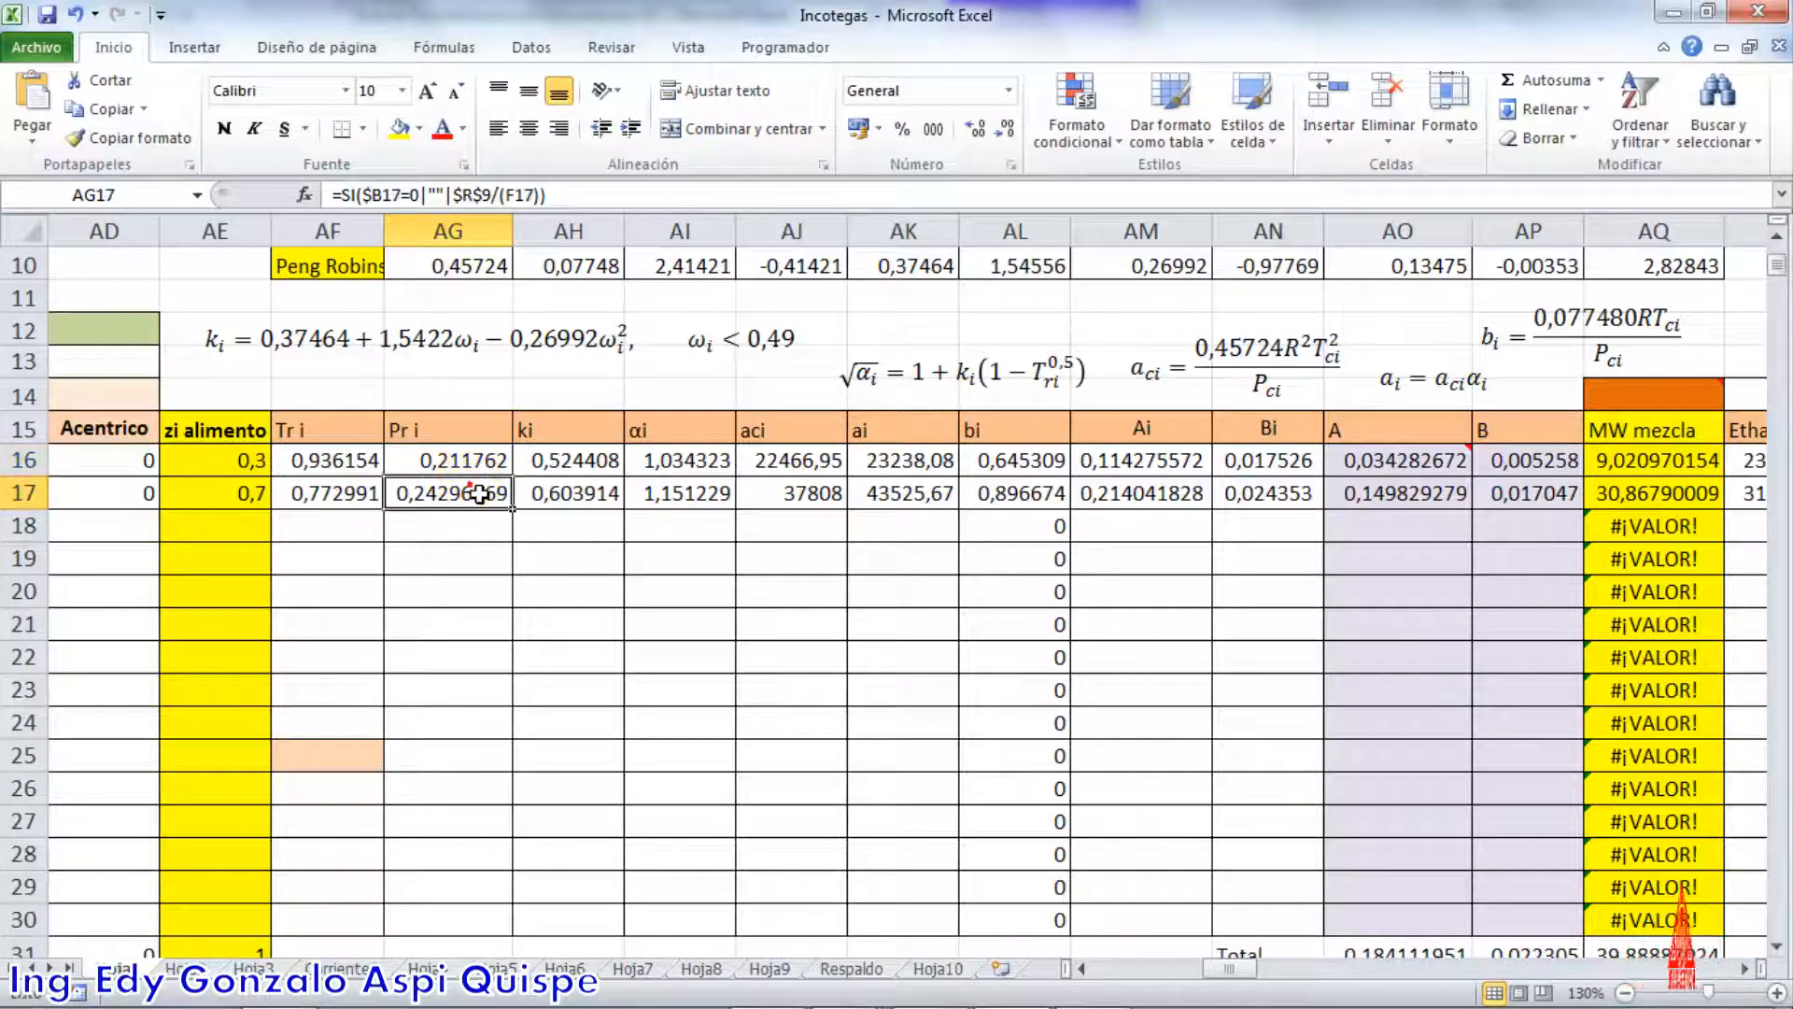
click(476, 461)
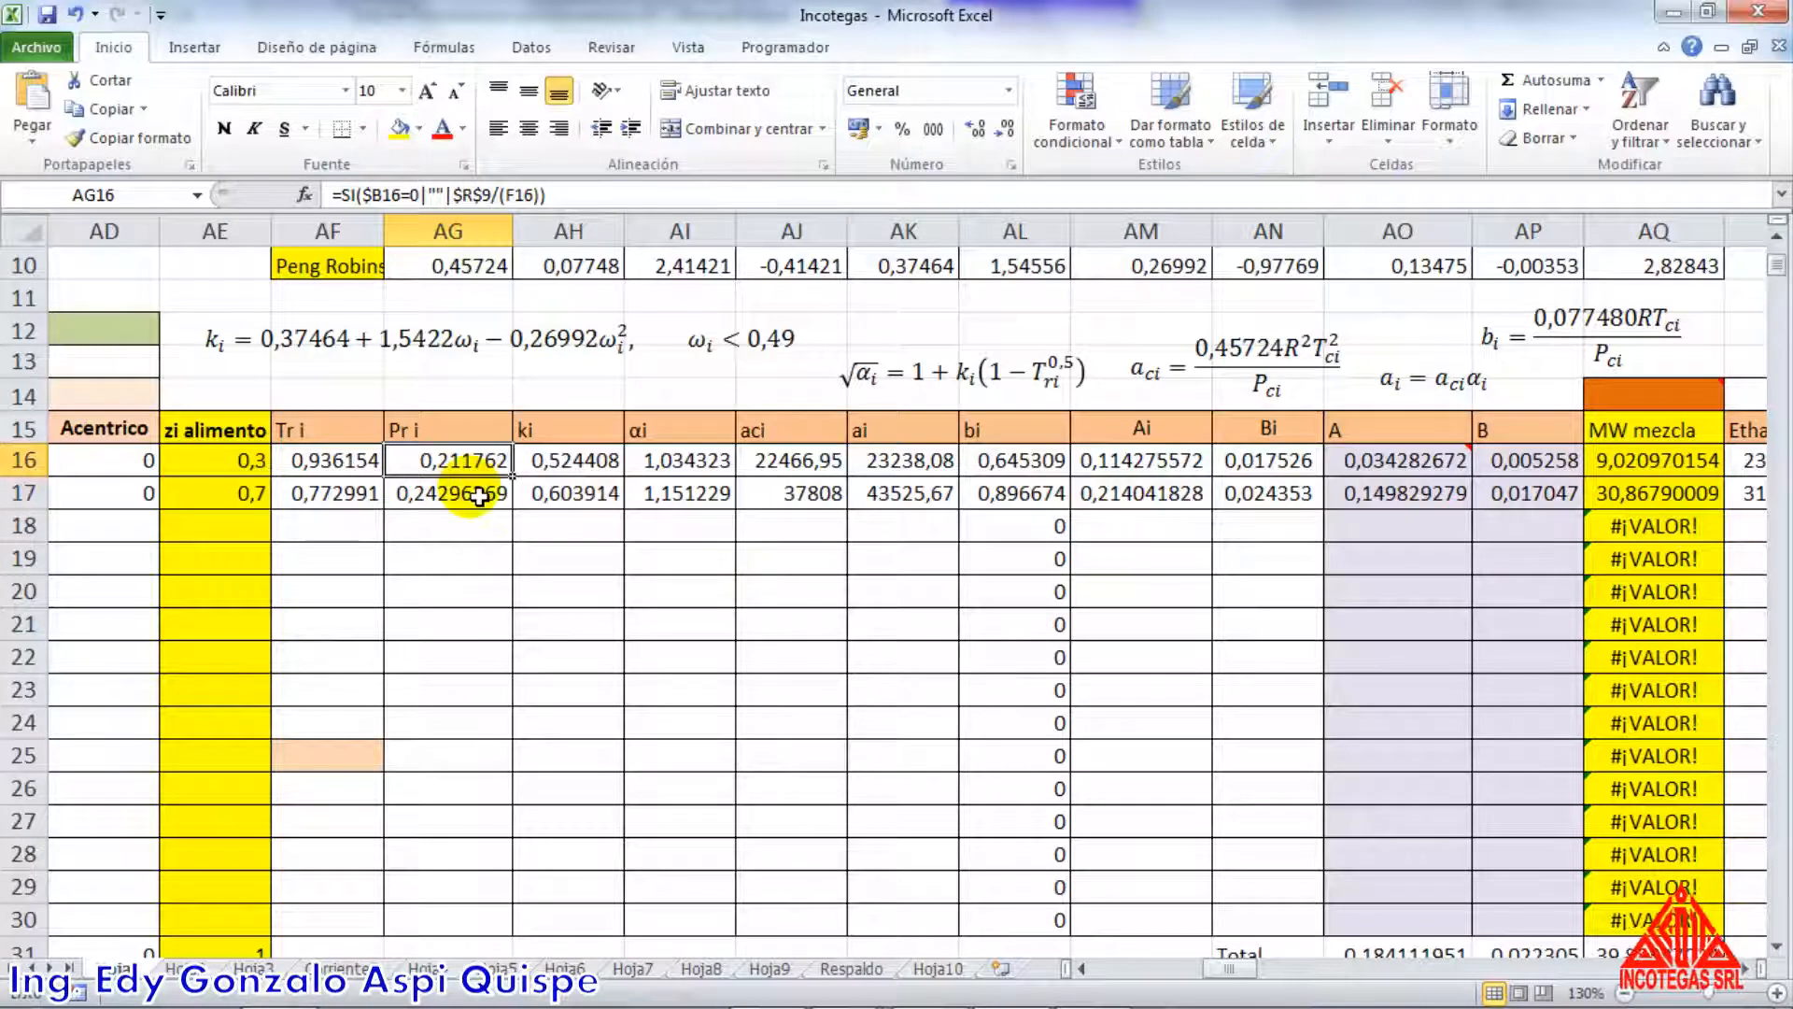
click(478, 493)
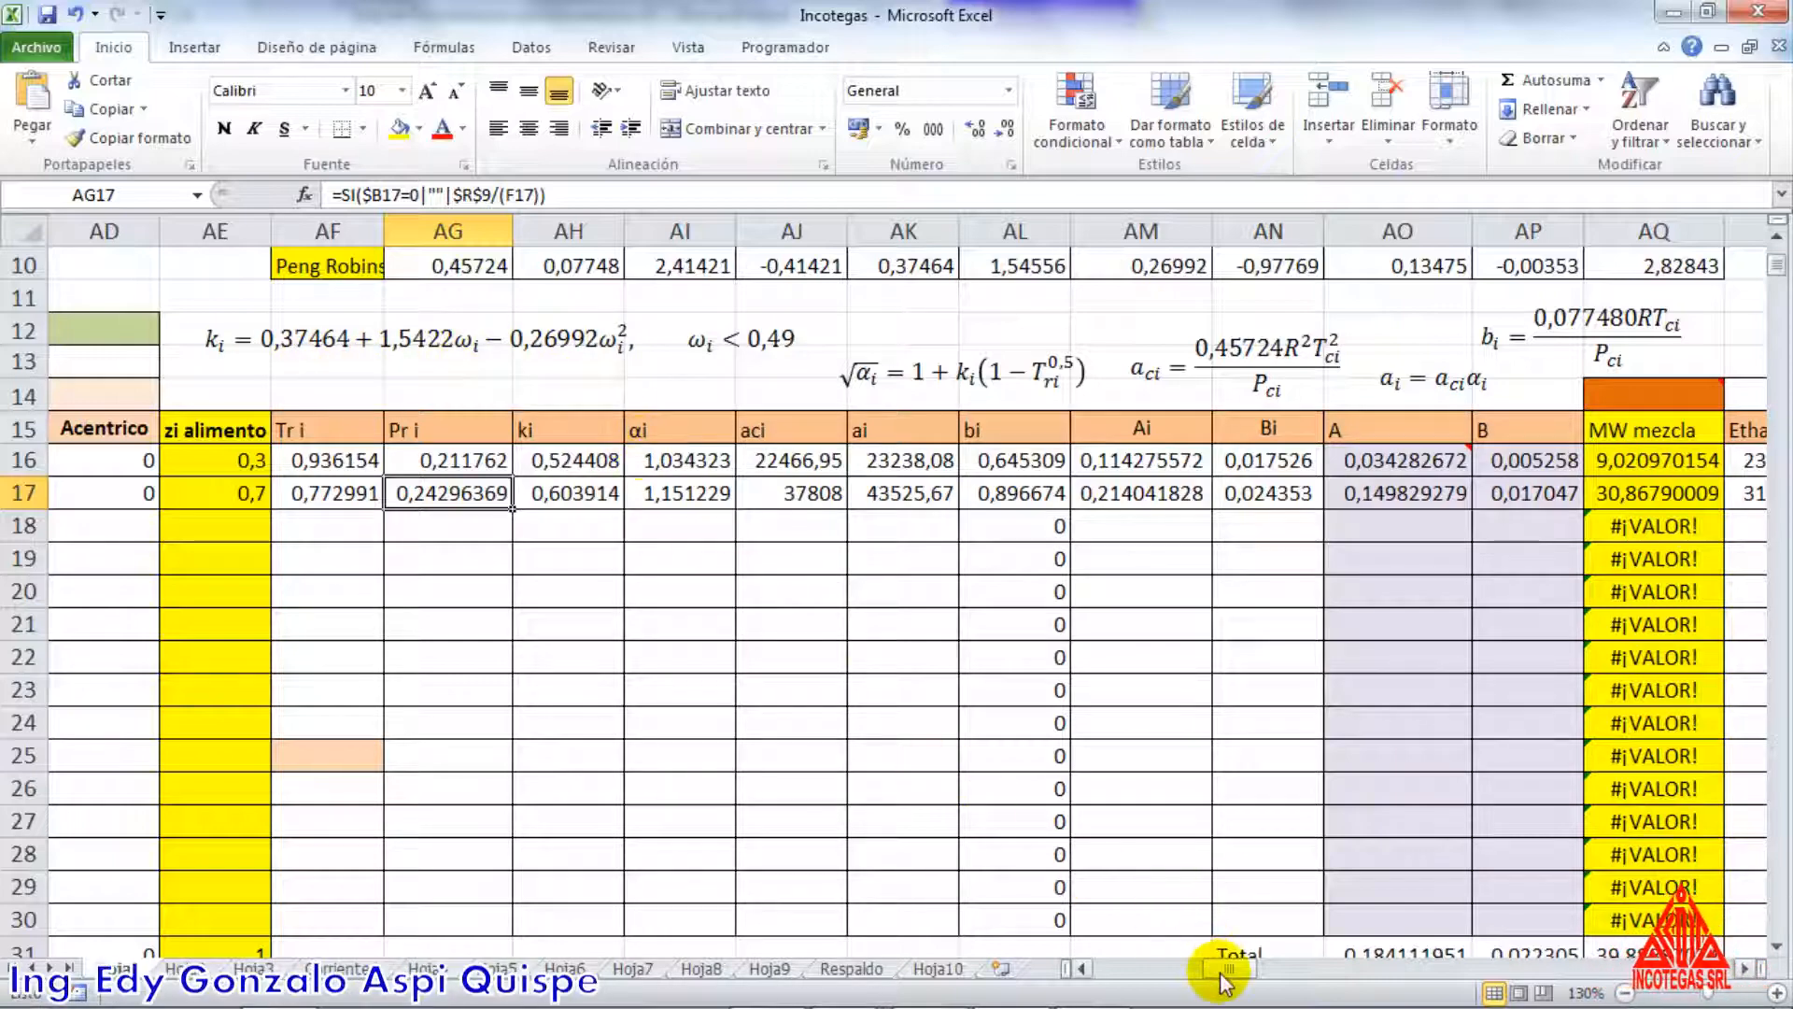
Examine the ki formulas of both components and their references to coefficients c1, c2 and c3 of the Peng-Robinson model row
mouse_move(1219, 972)
mouse_down()
mouse_move(1127, 971)
mouse_move(1248, 967)
mouse_move(1182, 968)
mouse_move(1217, 969)
mouse_up()
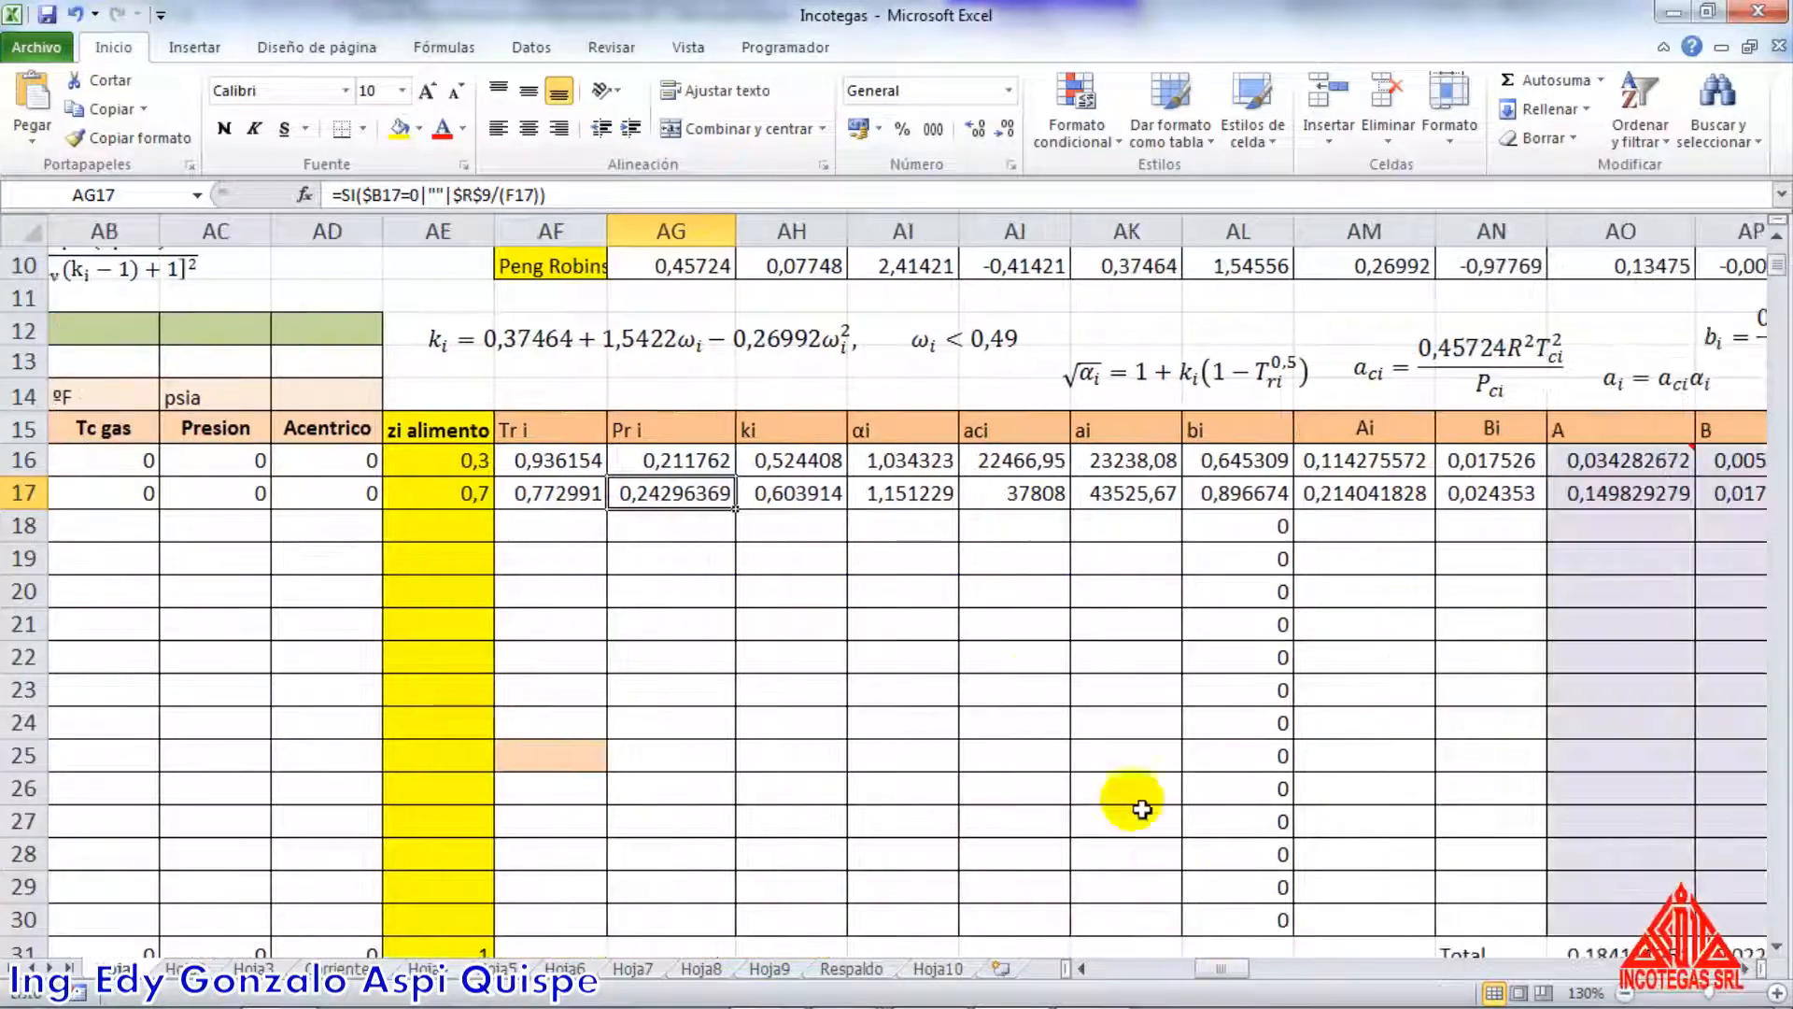
double_click(808, 460)
scroll(1027, 470, up, 2)
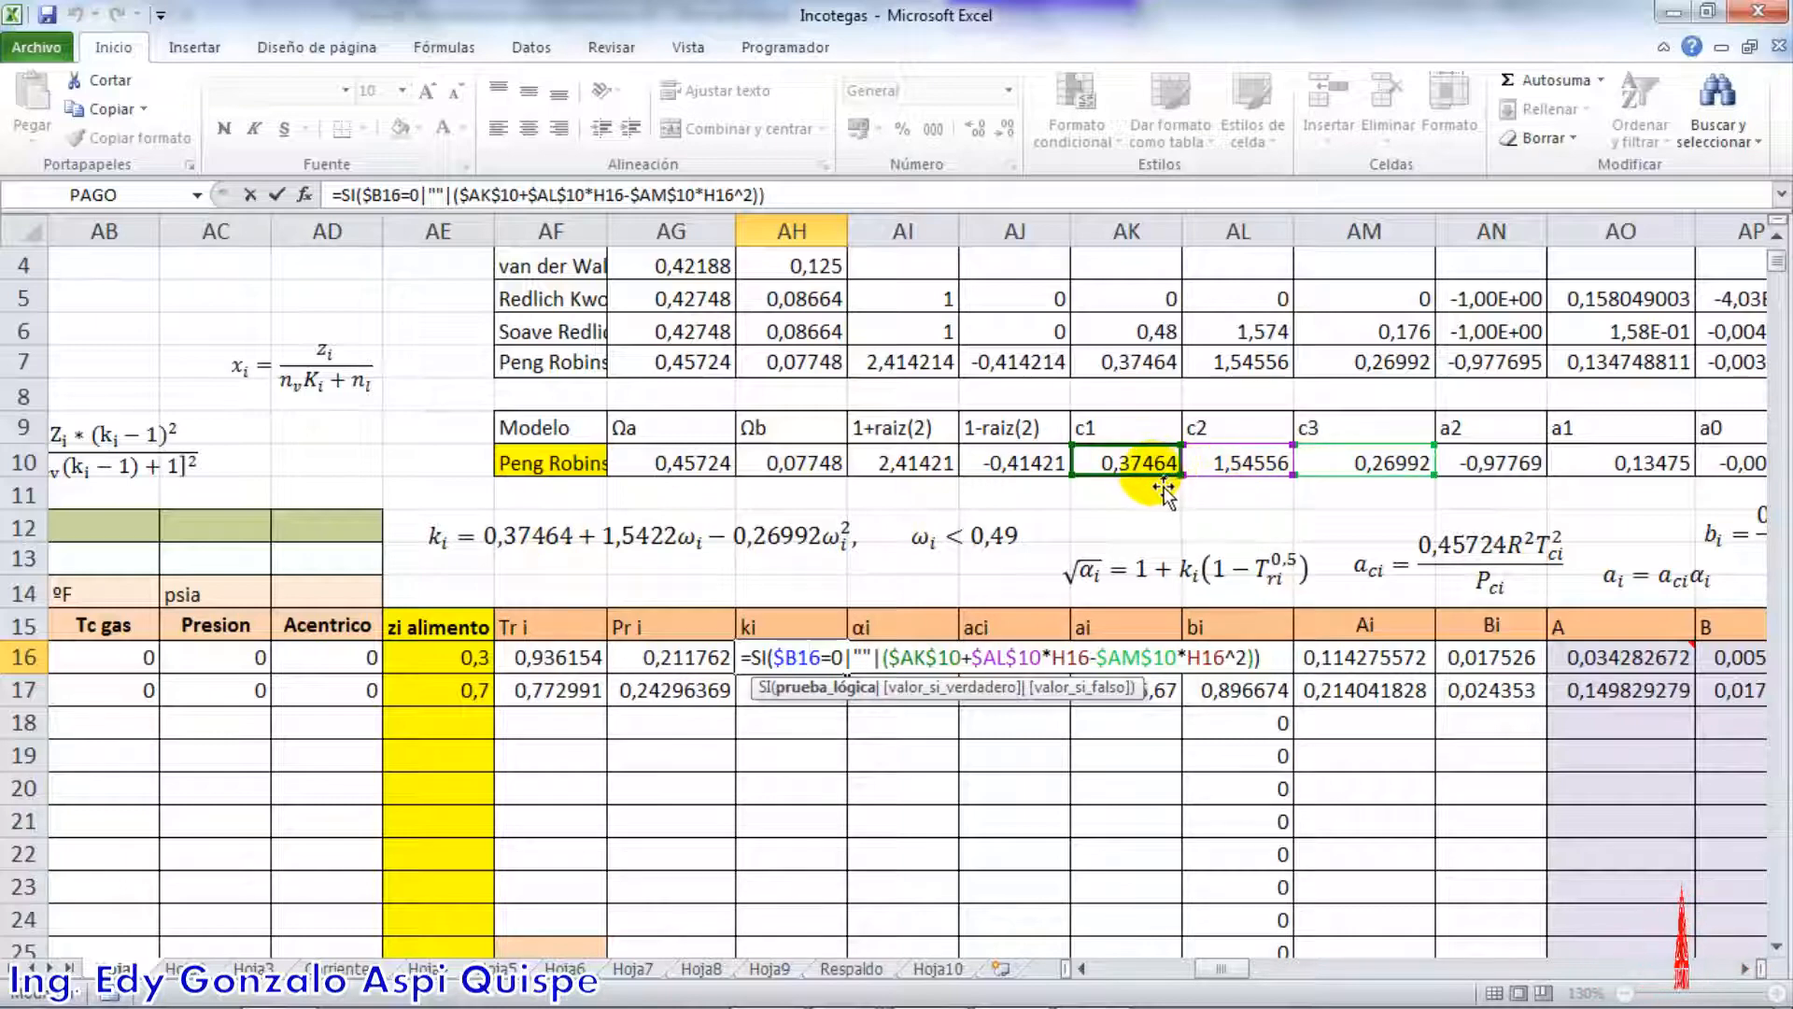
scroll(1164, 492, down, 1)
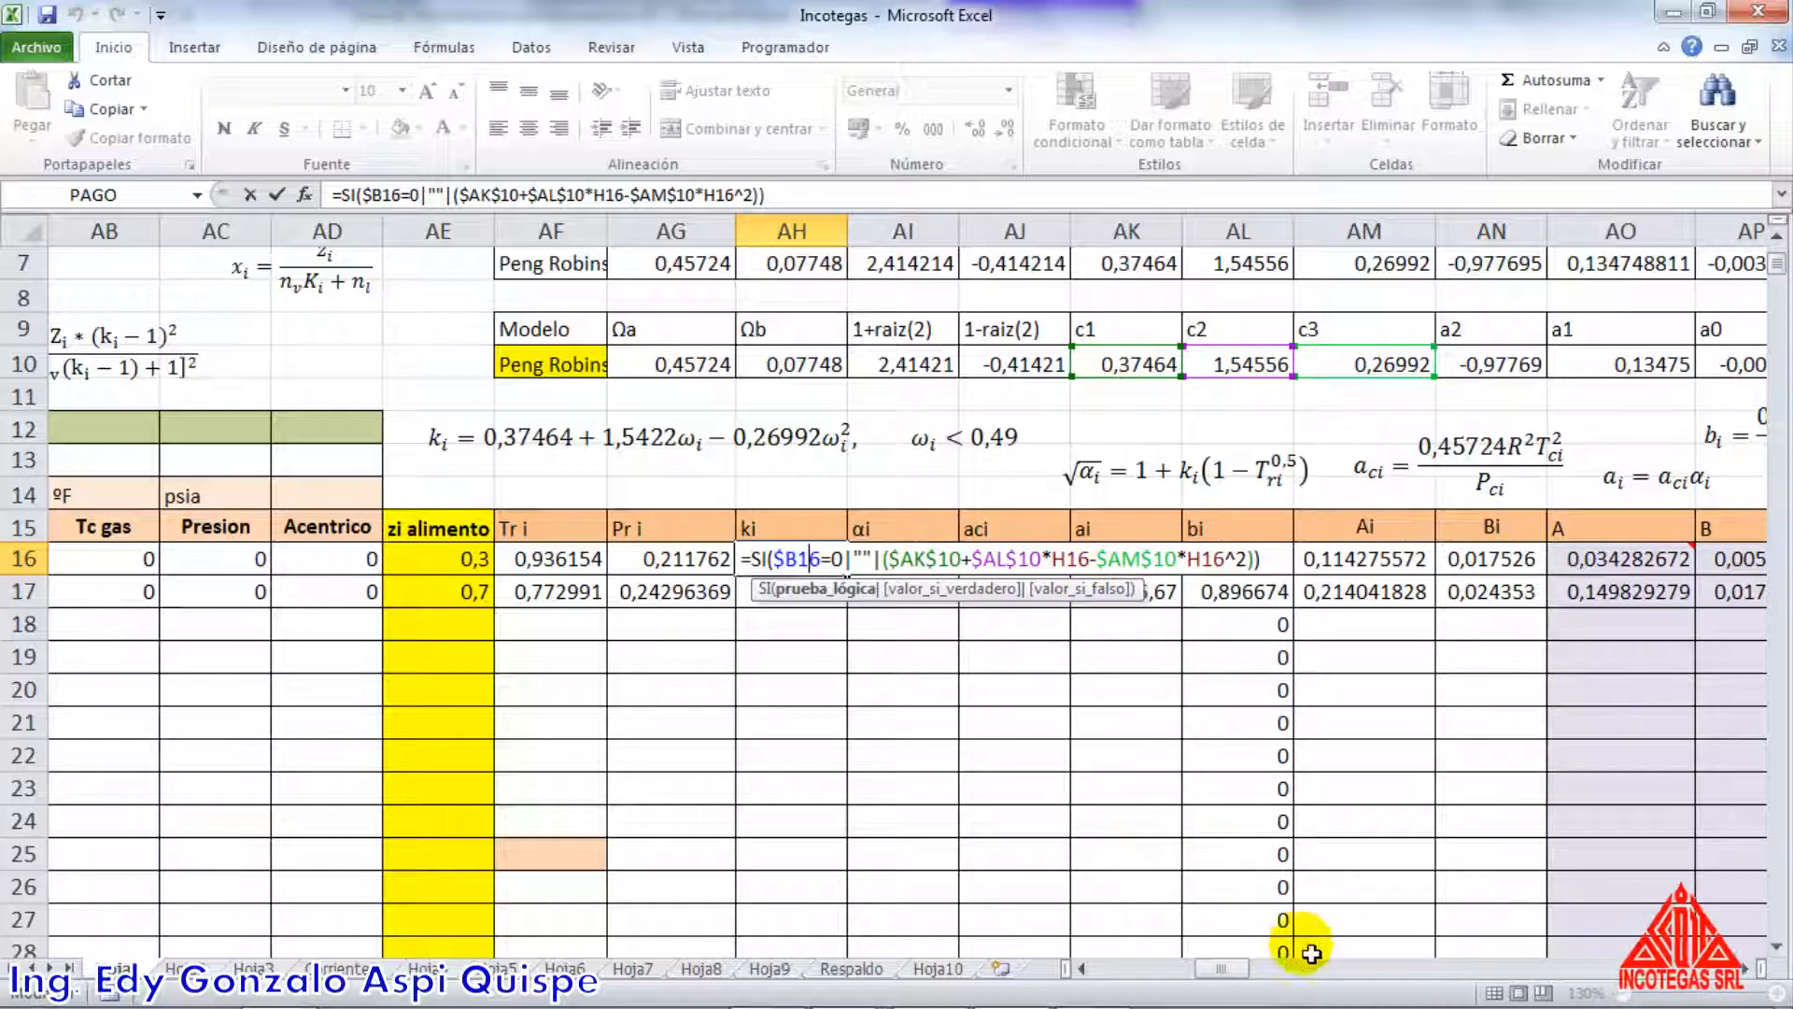
mouse_move(1228, 971)
mouse_down()
mouse_move(1140, 962)
mouse_move(1238, 976)
mouse_move(1212, 972)
mouse_up()
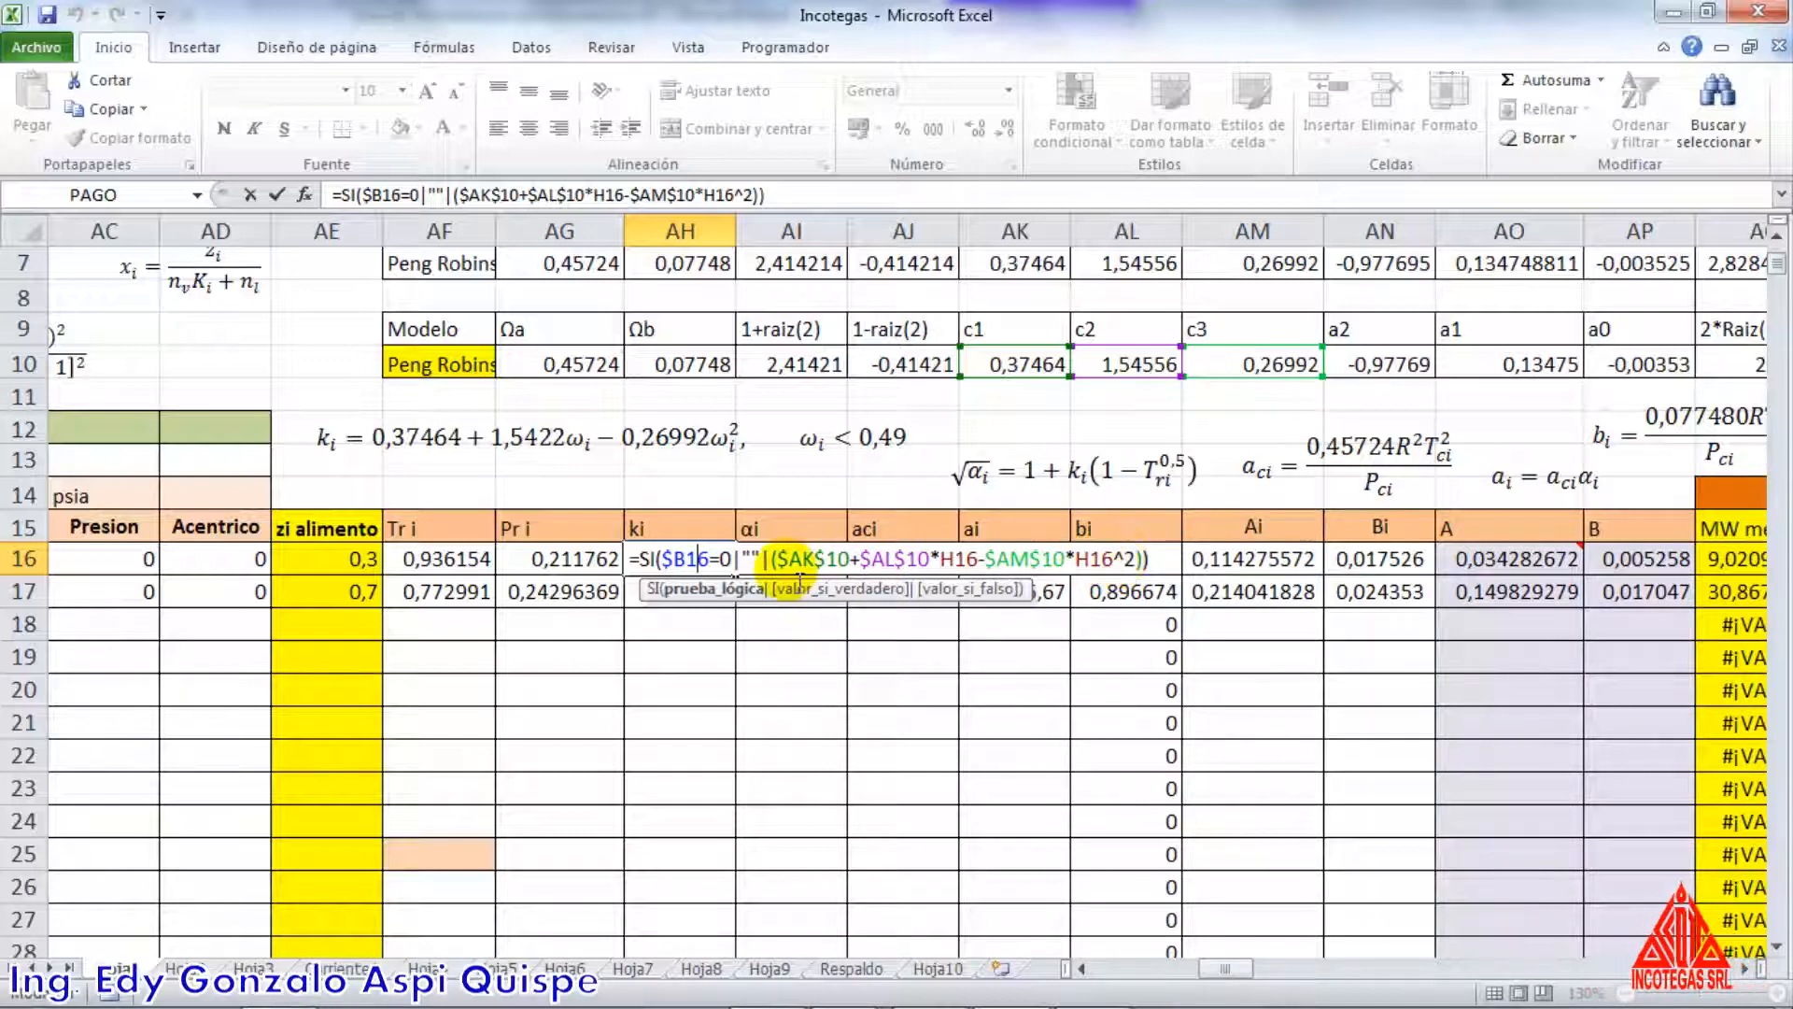
key(Return)
key(F2)
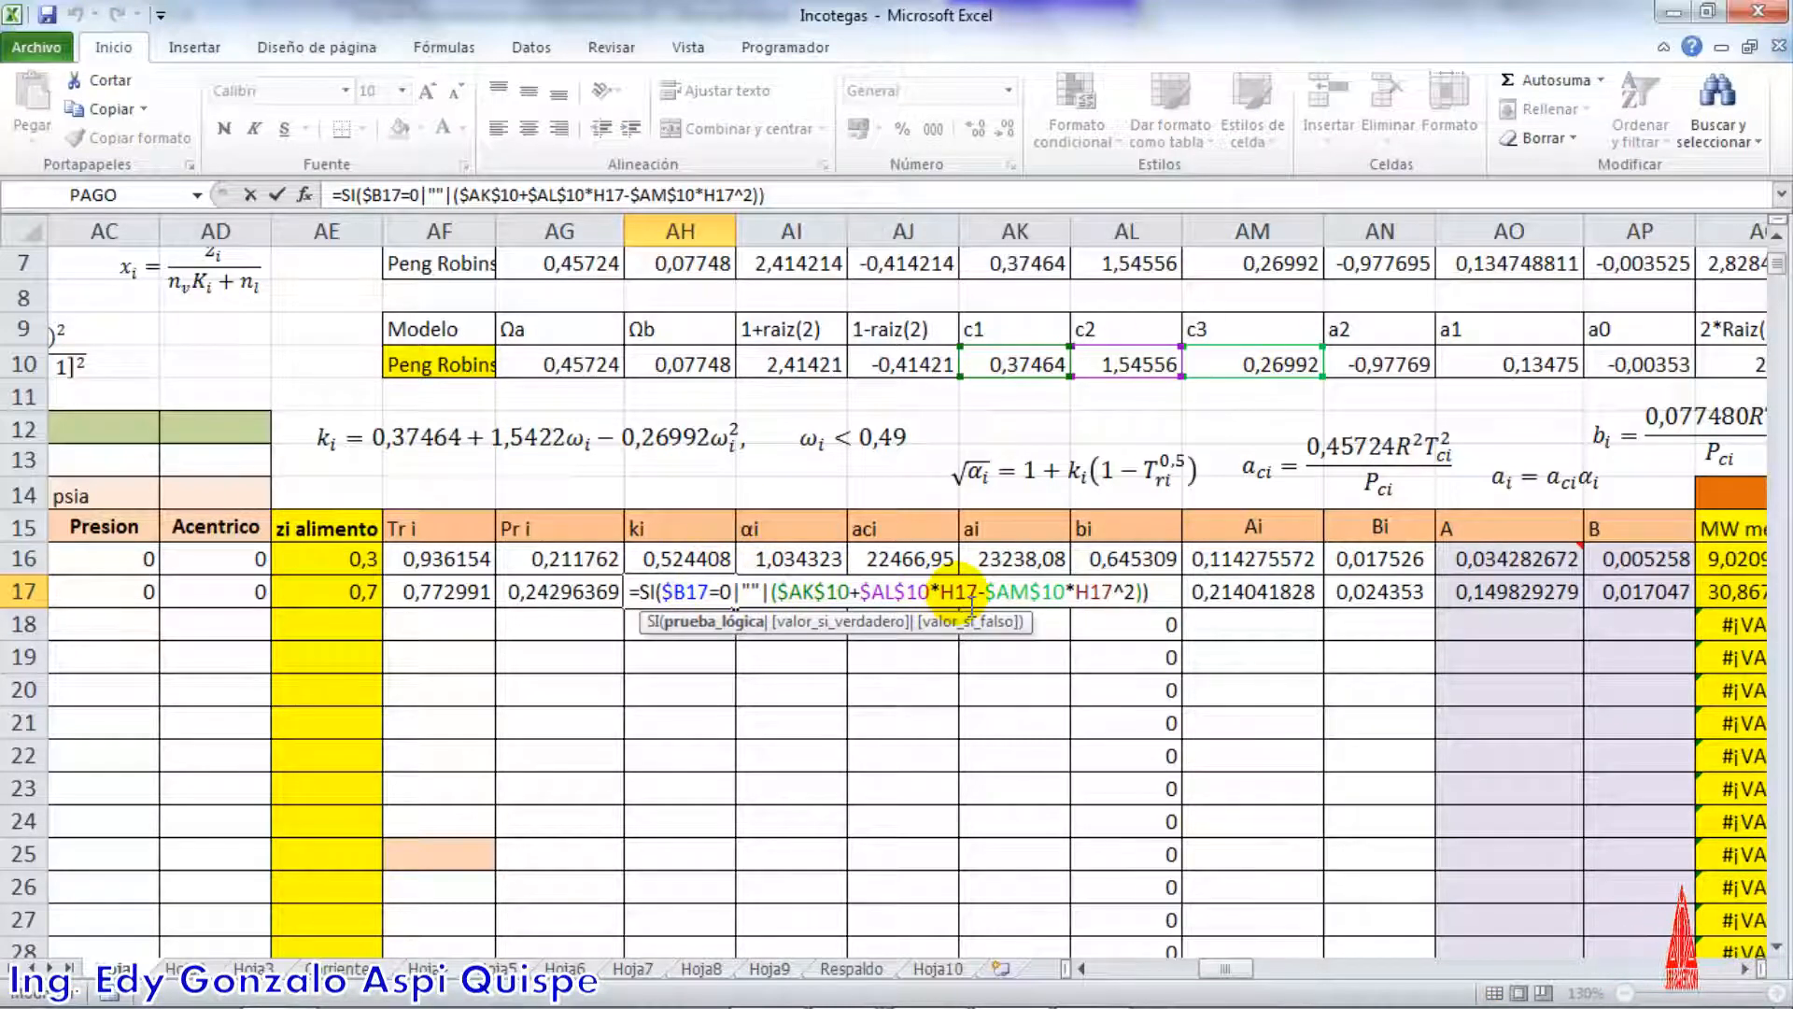
key(Return)
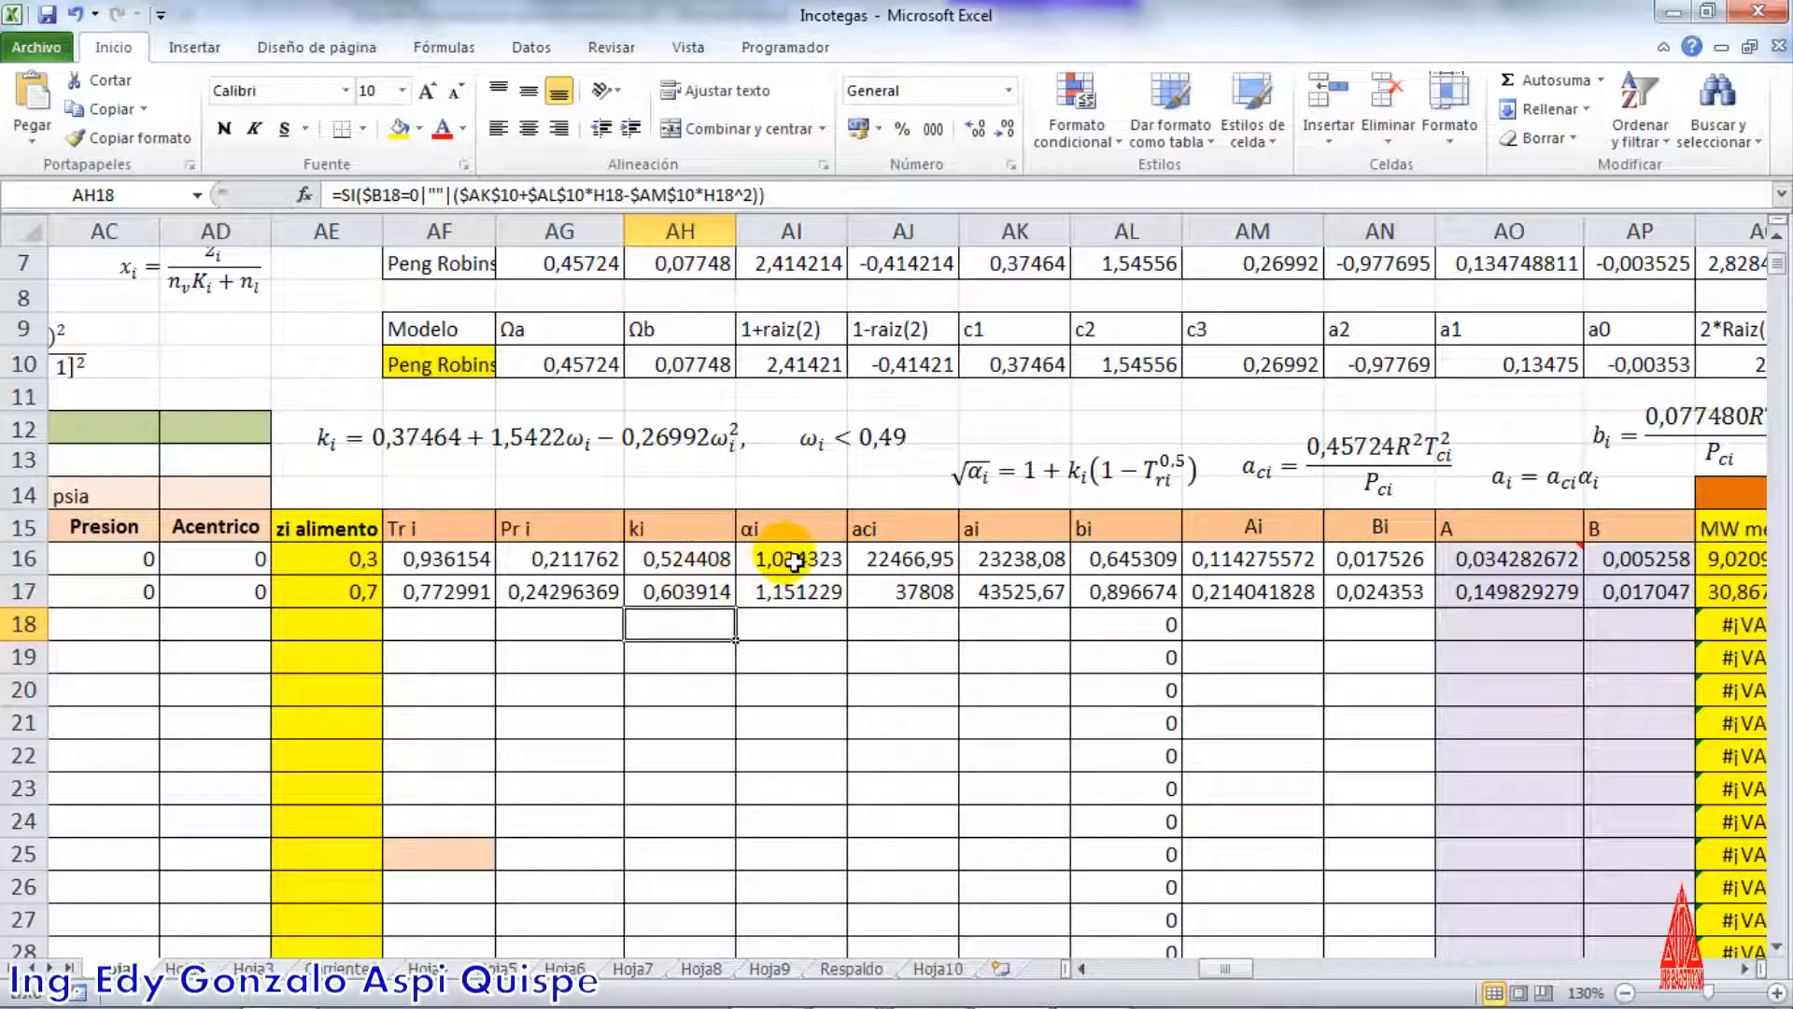
Shift the √αi equation box slightly above the table and check the αi formulas of both components against it
click(1017, 488)
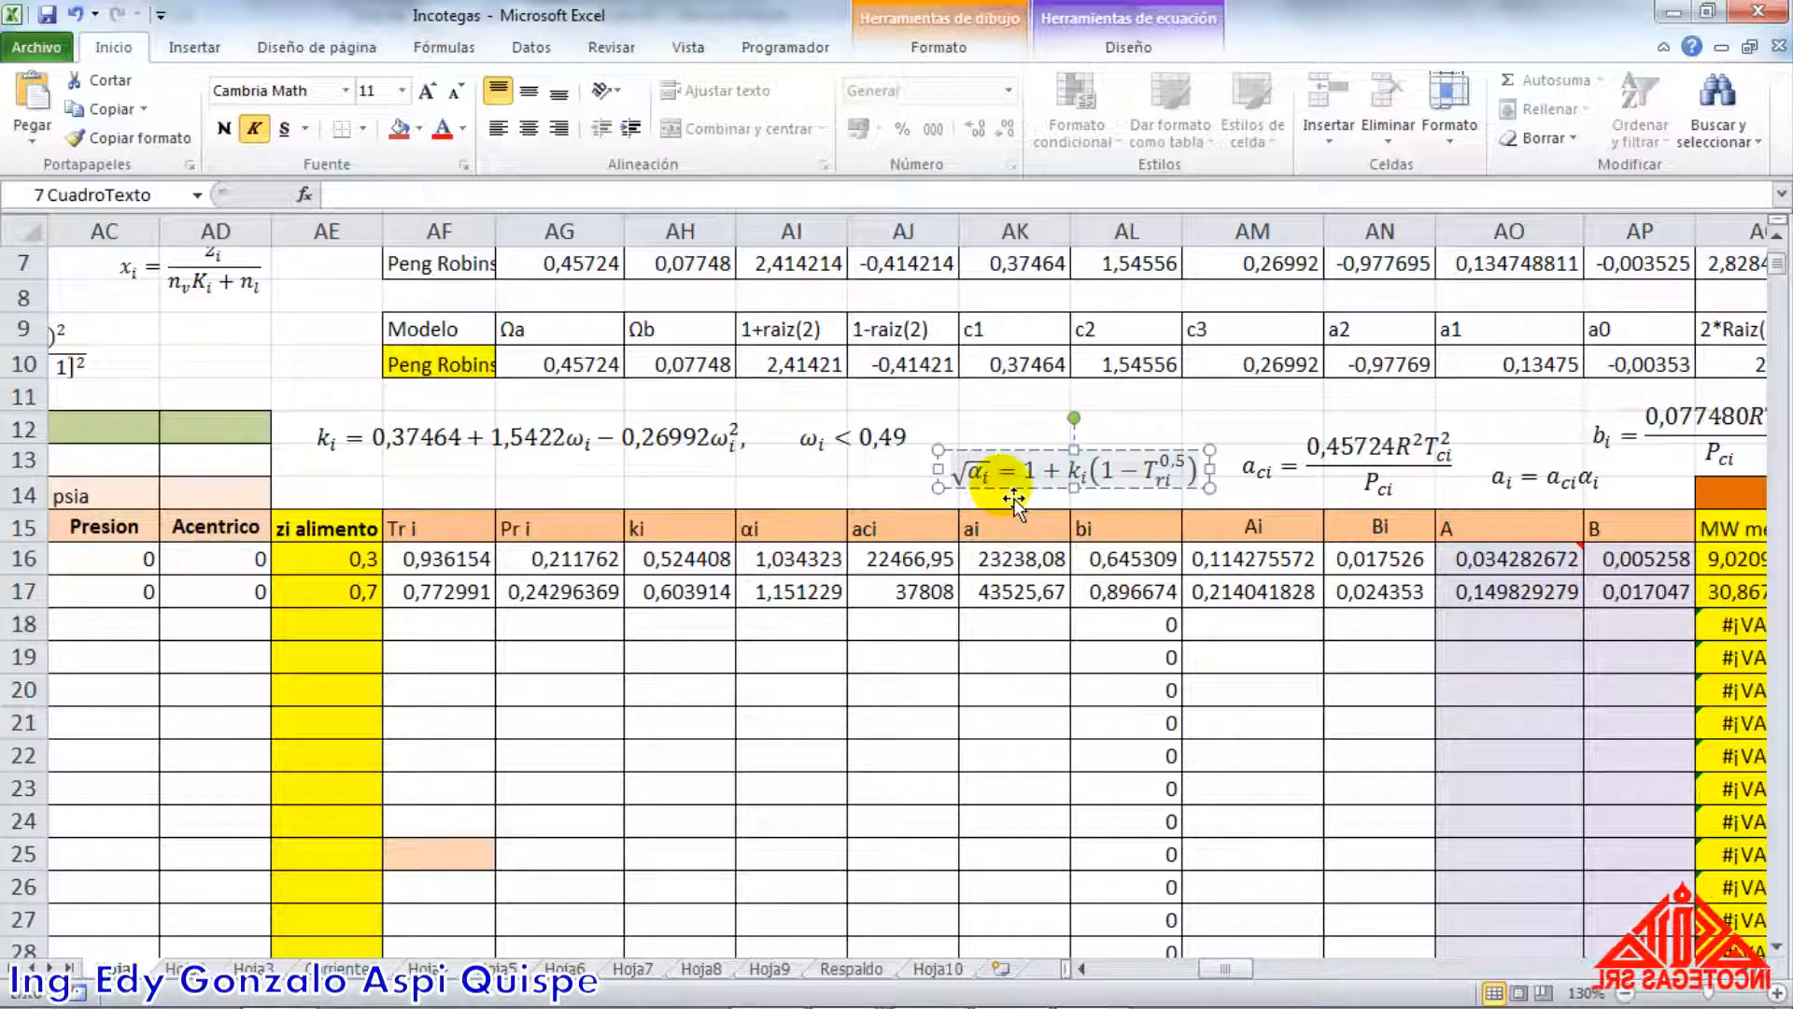
click(887, 477)
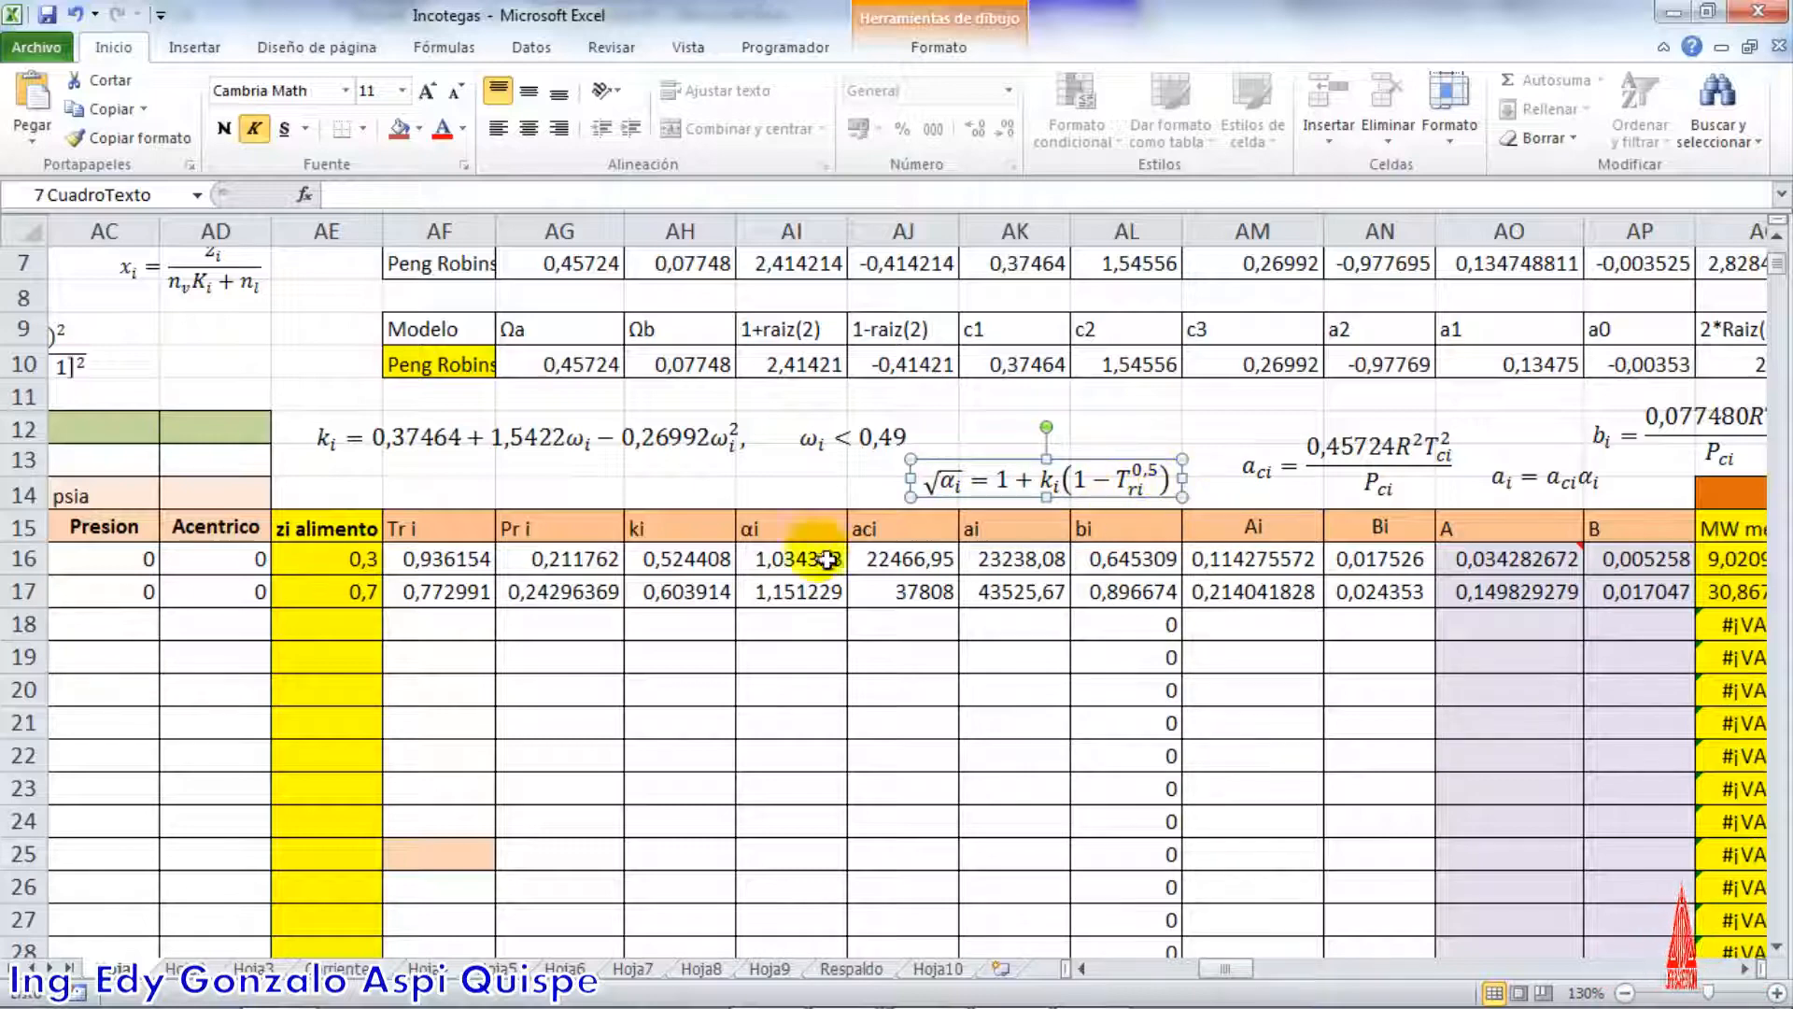
double_click(794, 560)
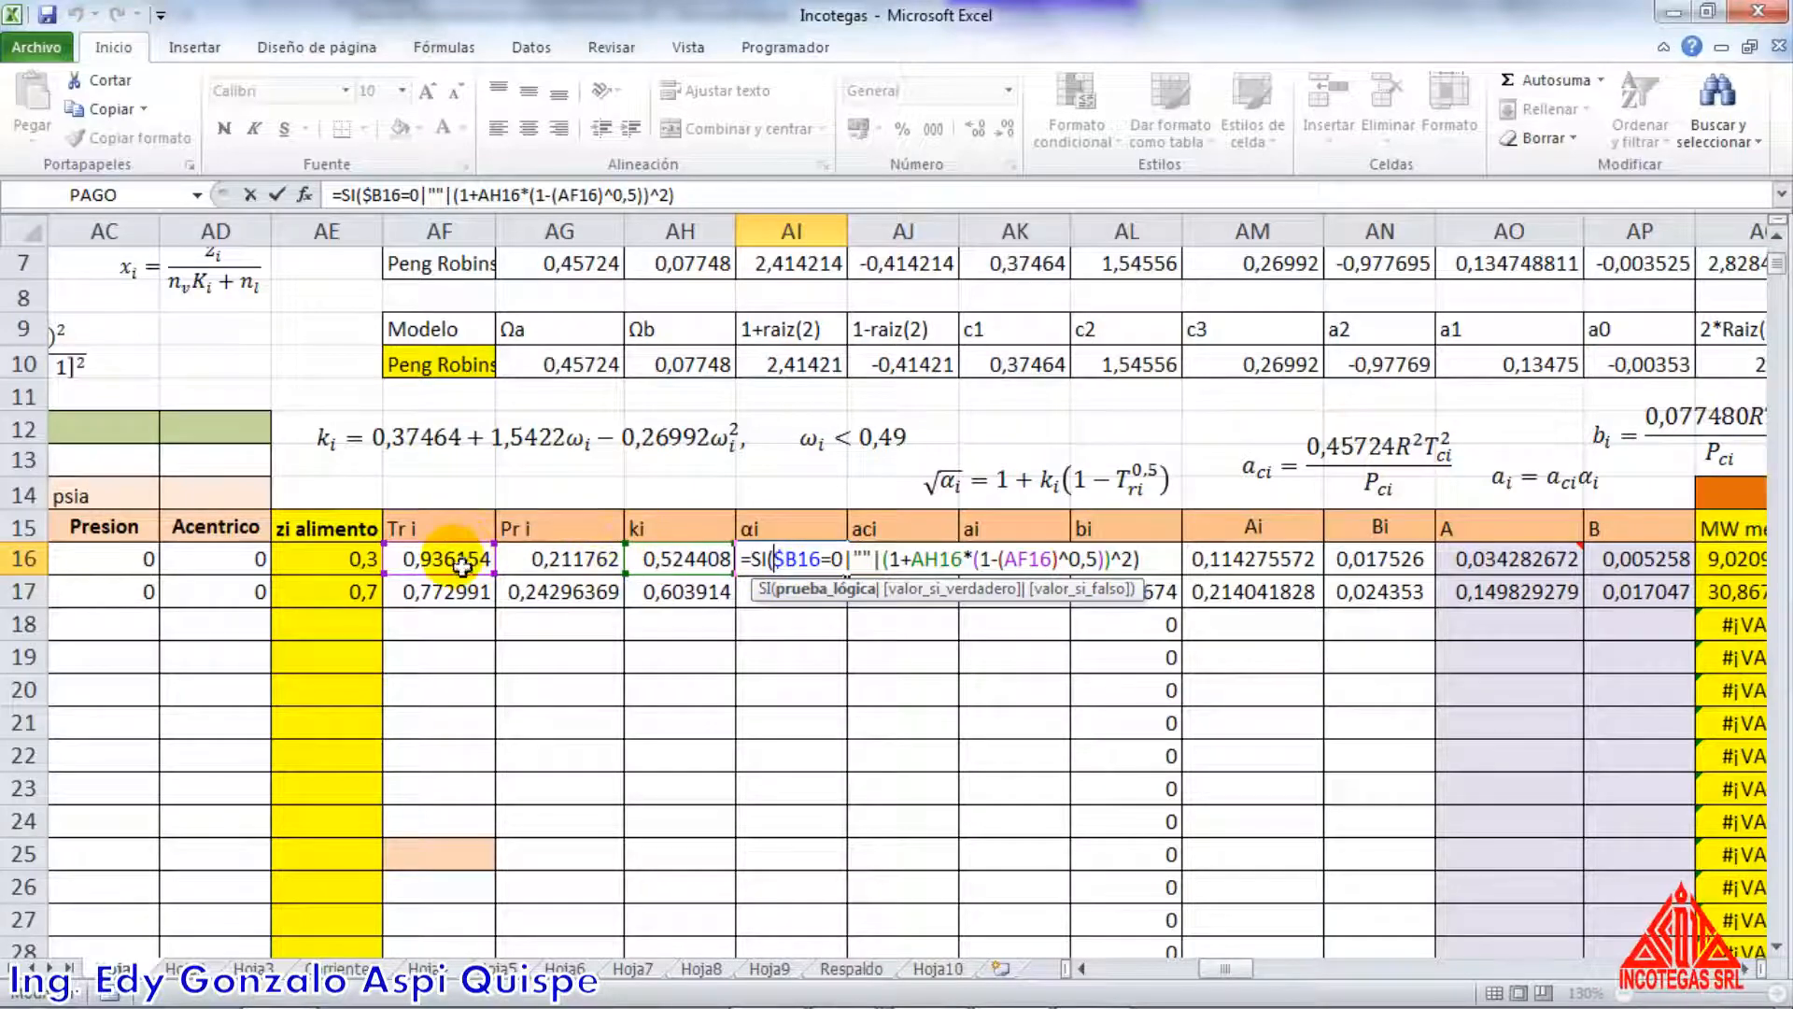
key(Return)
double_click(773, 607)
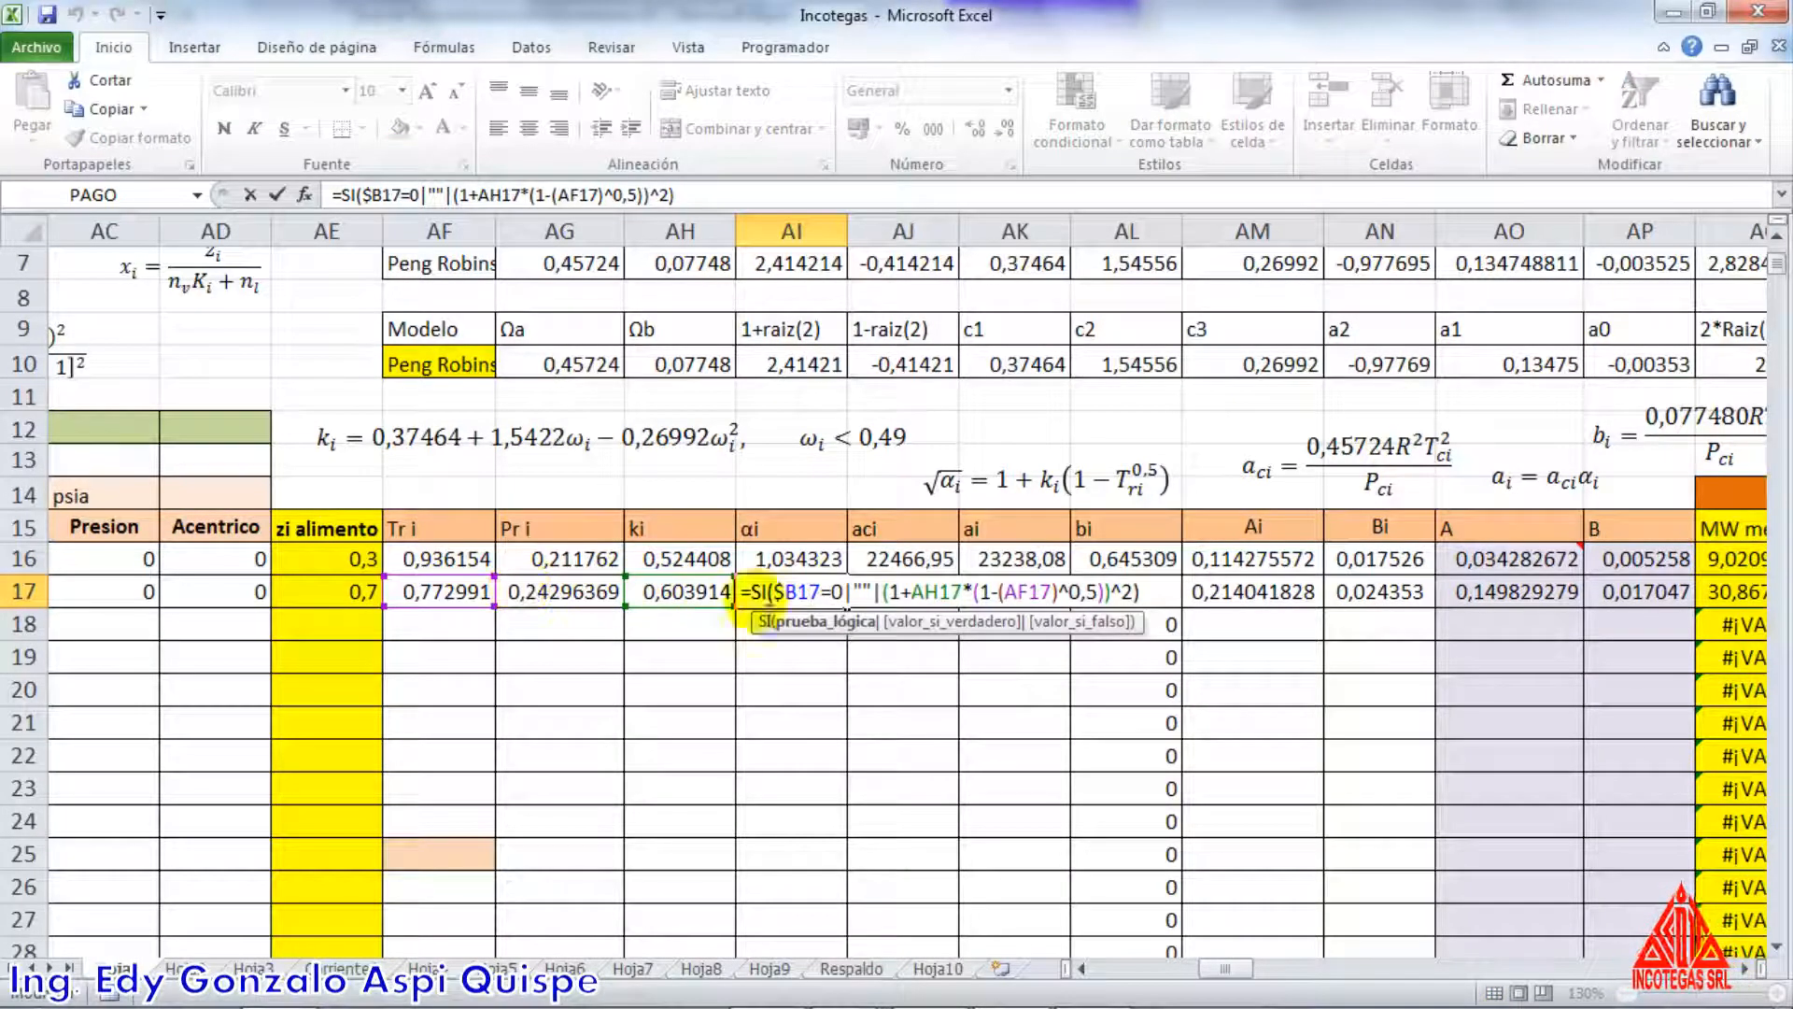
key(Return)
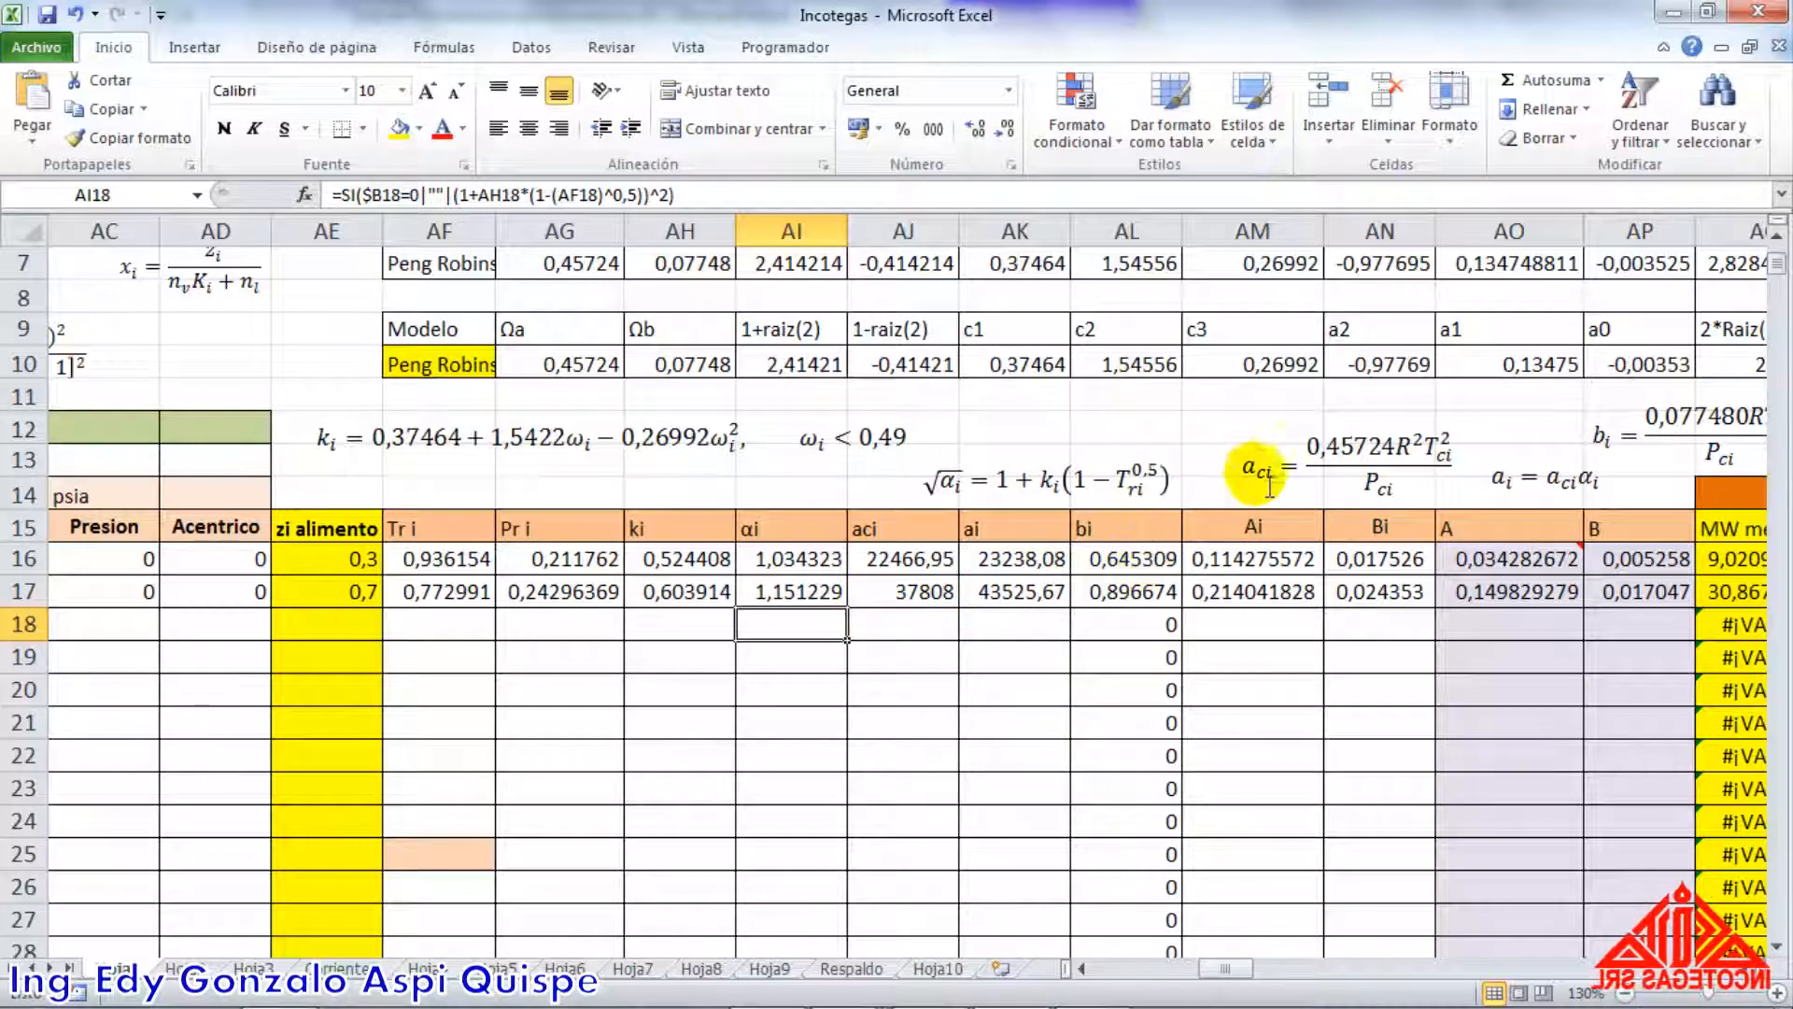
Examine the aci formulas of both components, tracing their references to Ωa, the gas constant R, and the critical temperature and pressure
click(951, 568)
double_click(951, 568)
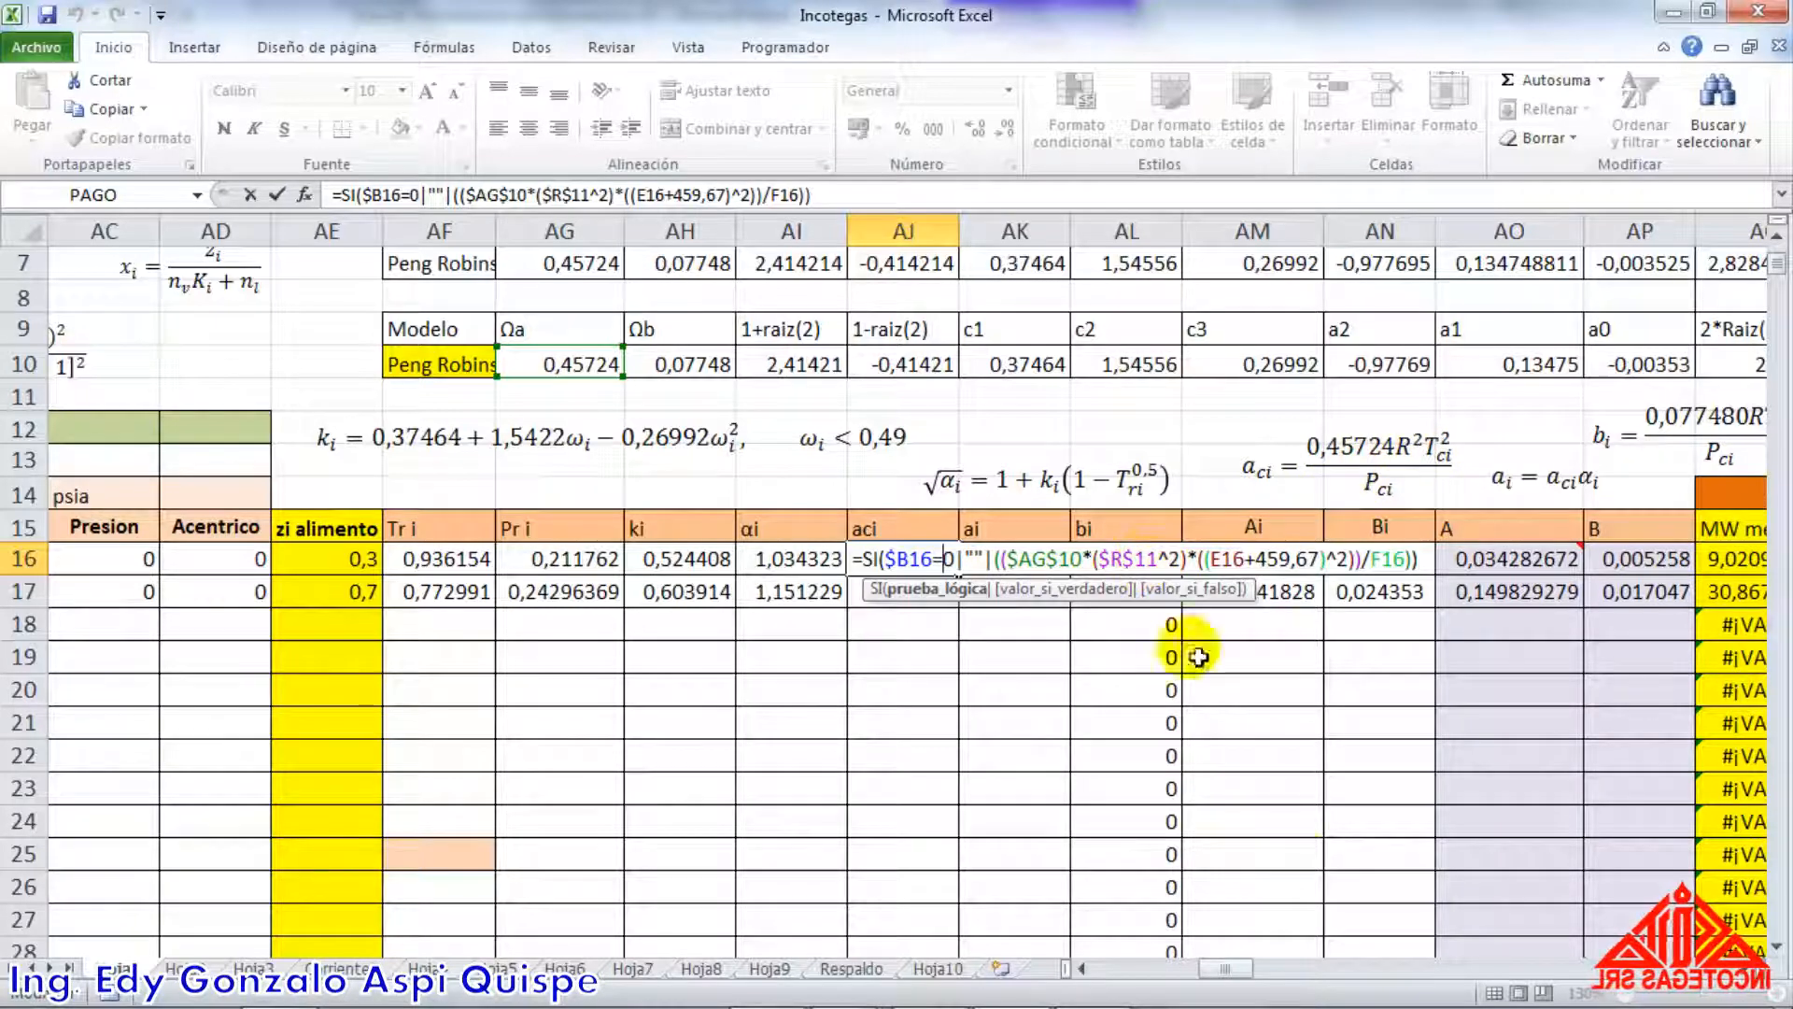
drag(1242, 968, 1183, 966)
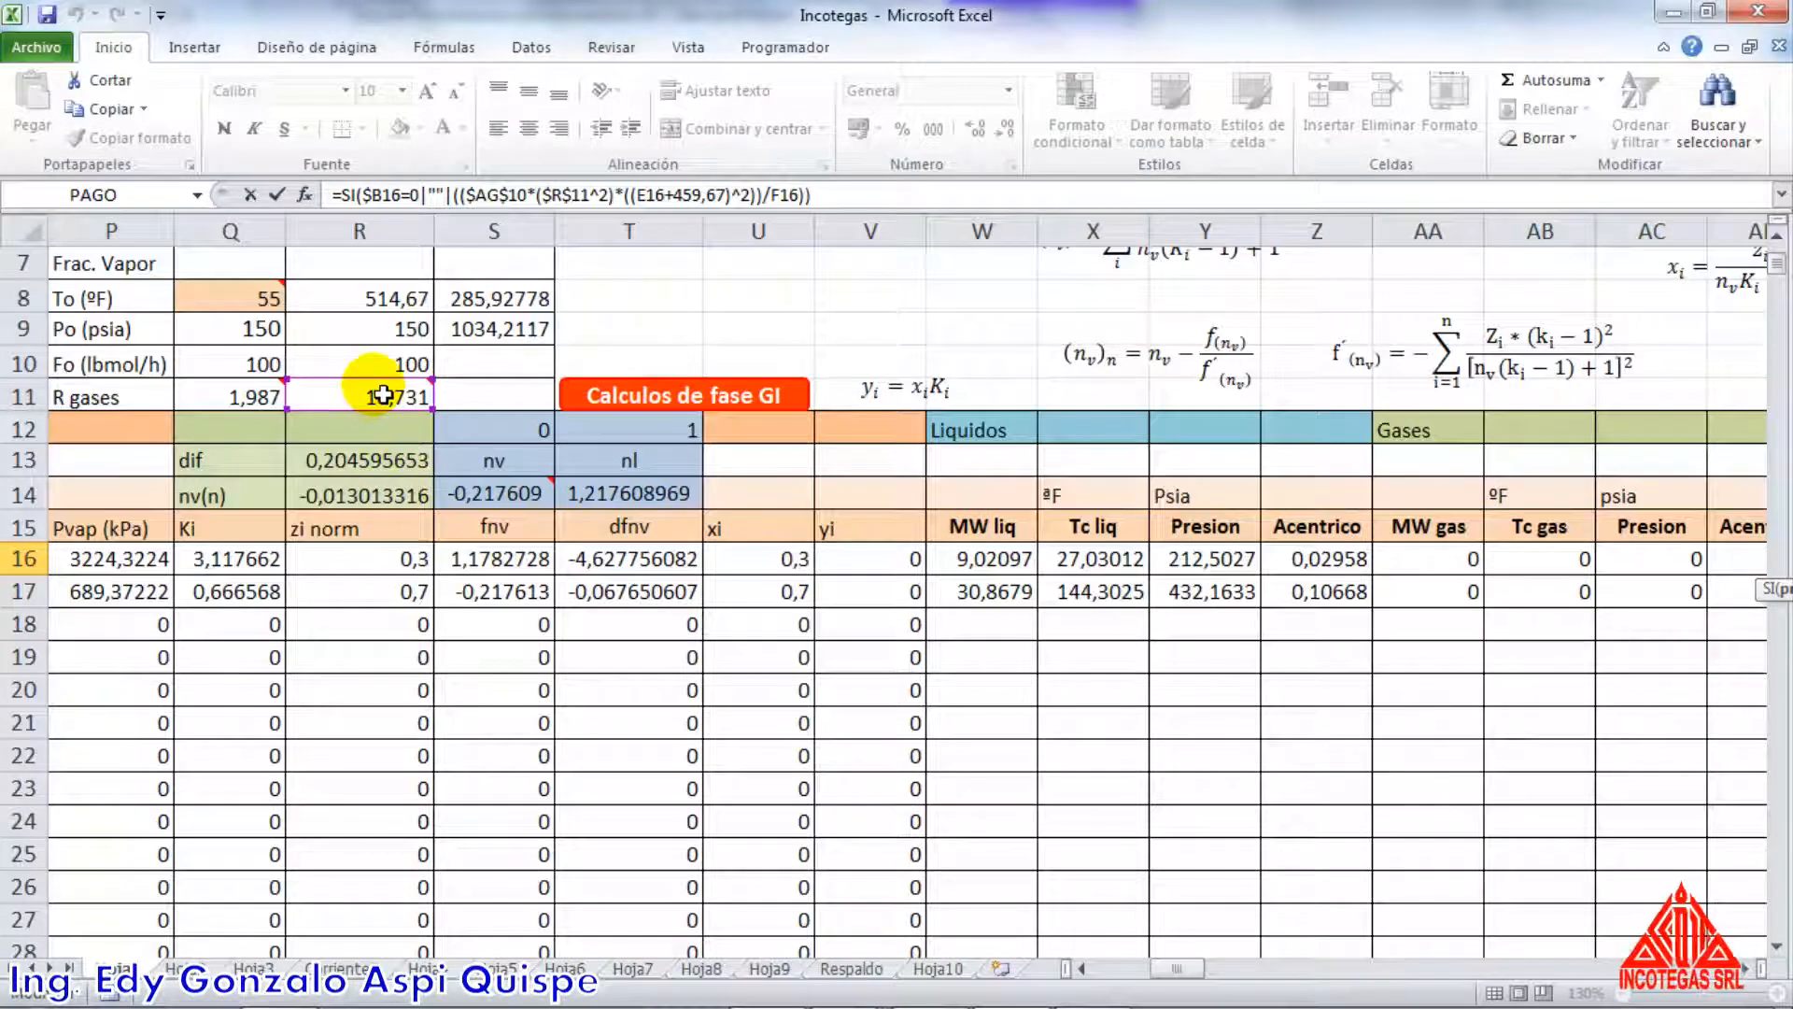
mouse_move(383, 397)
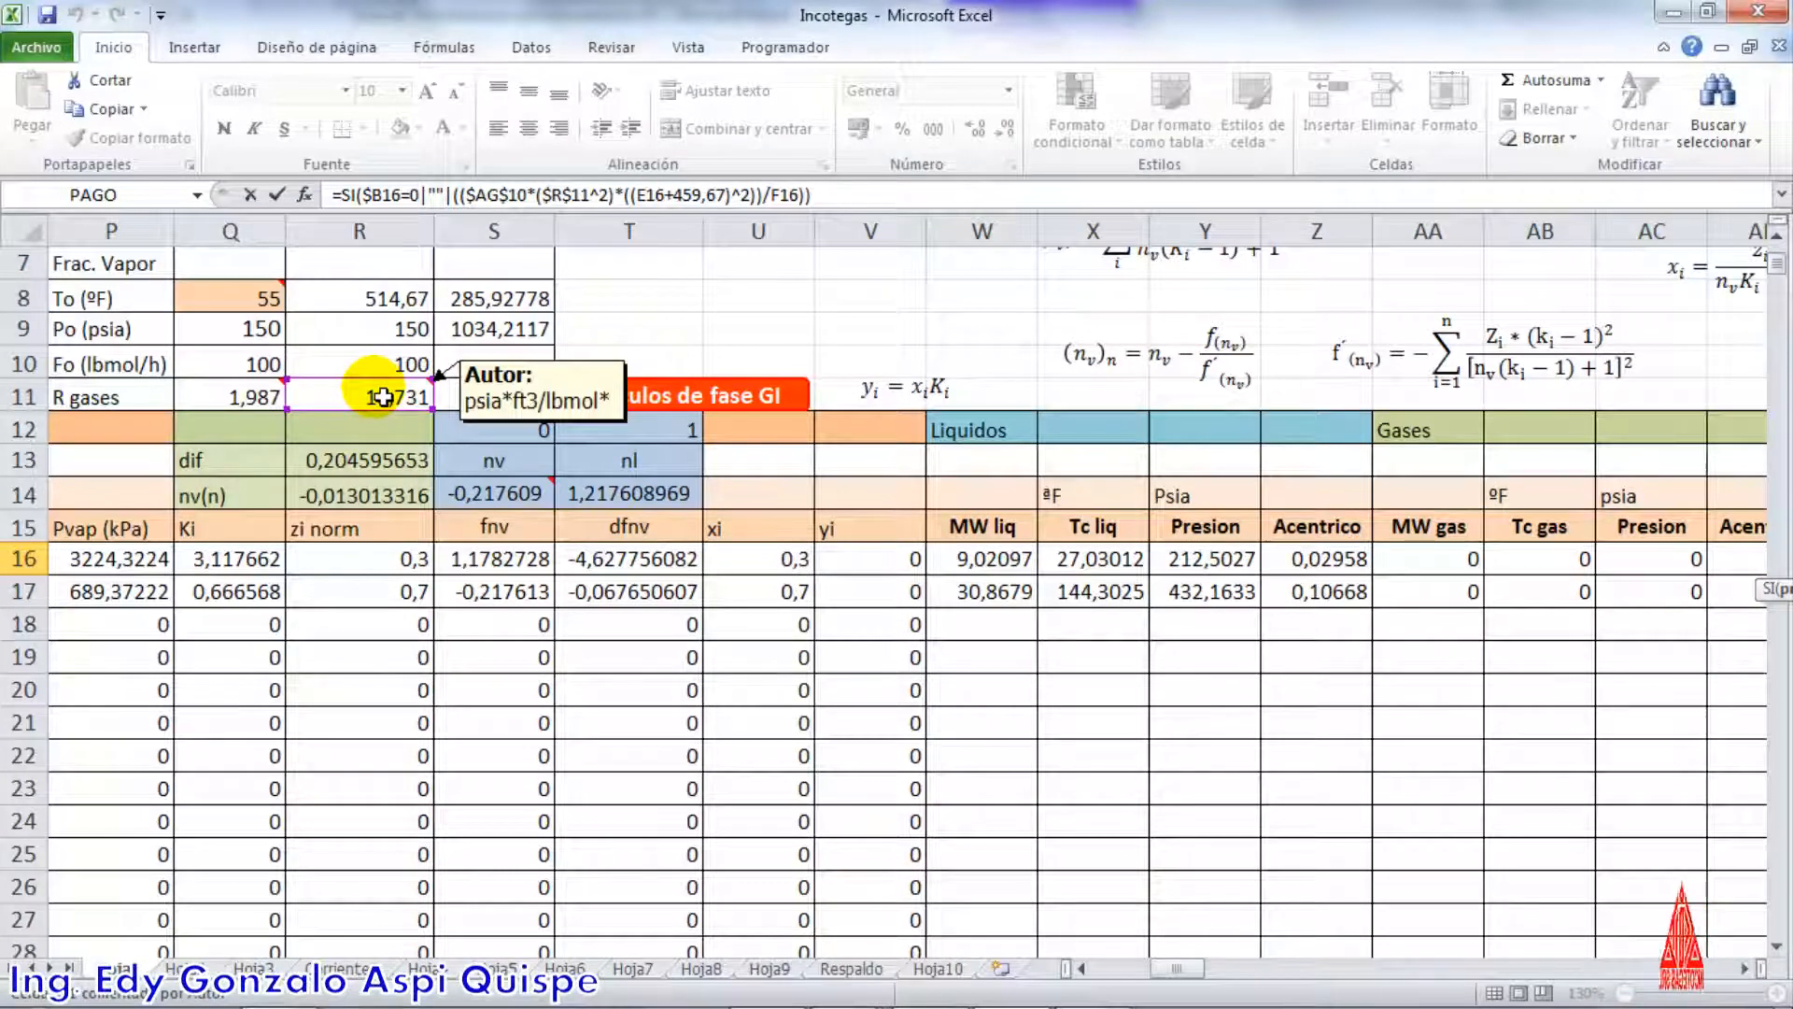
drag(1167, 968, 1223, 976)
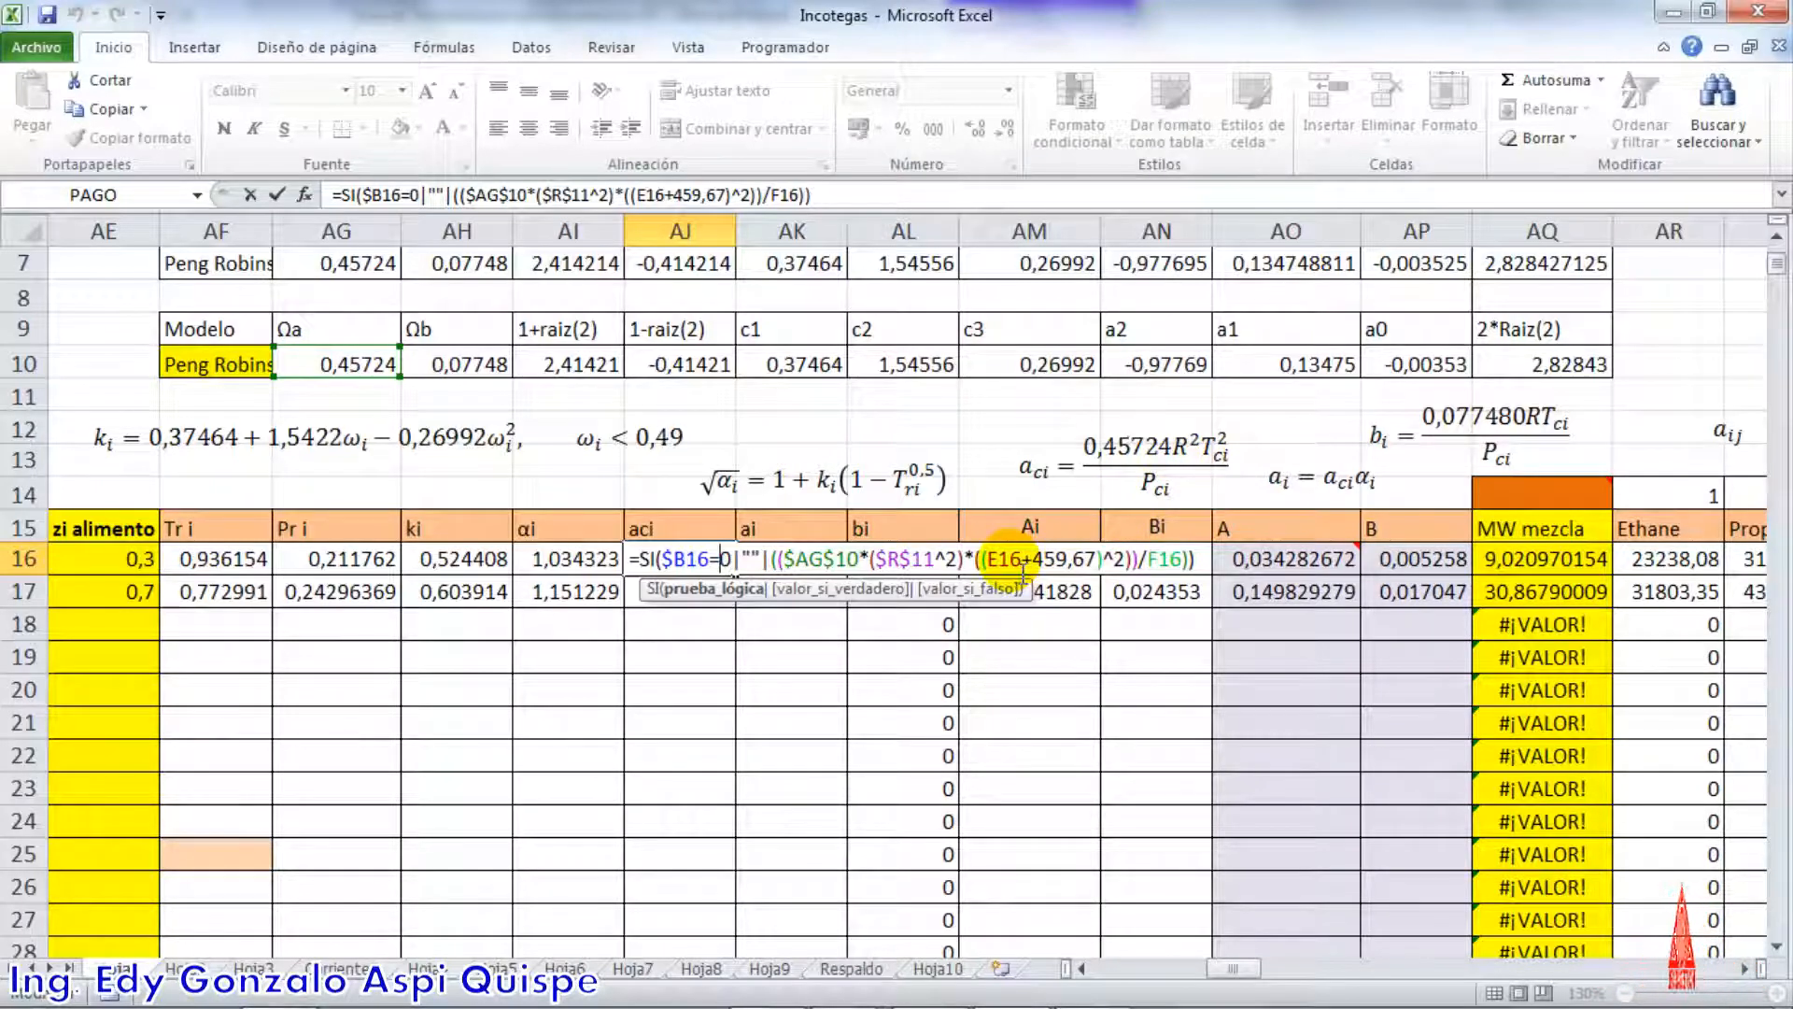
drag(1249, 970, 1141, 964)
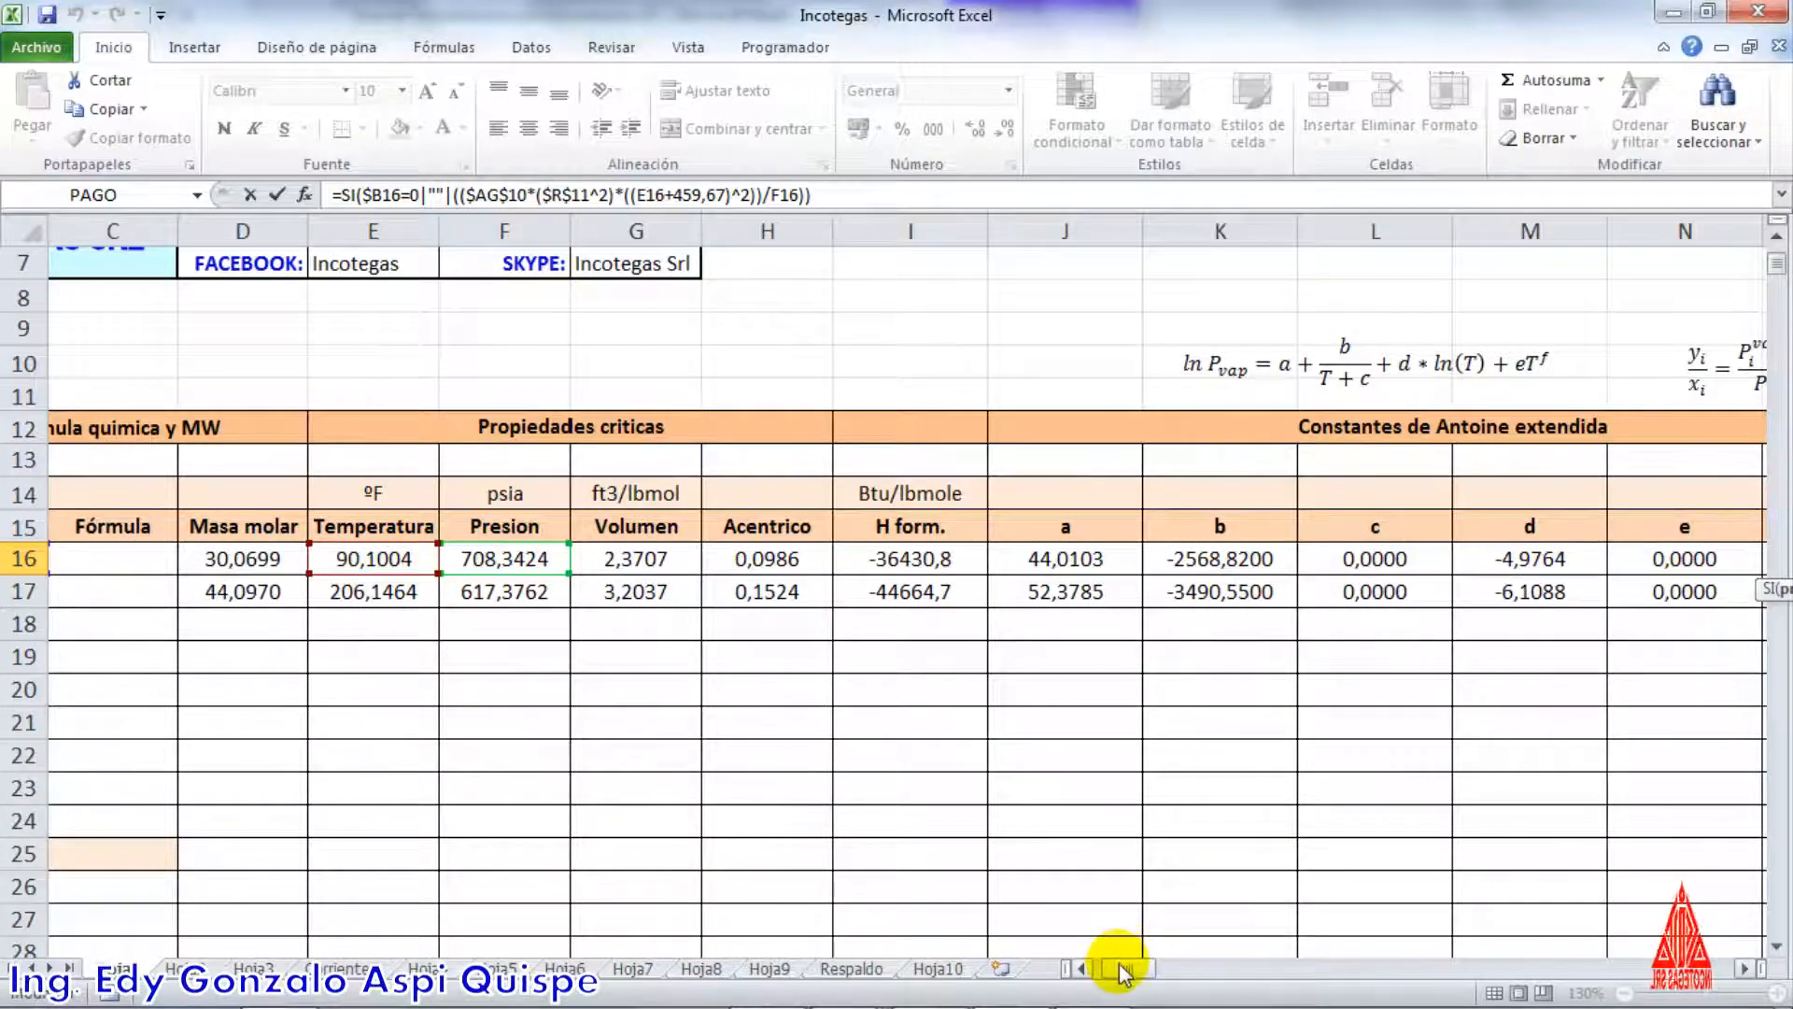
drag(1123, 974, 1229, 974)
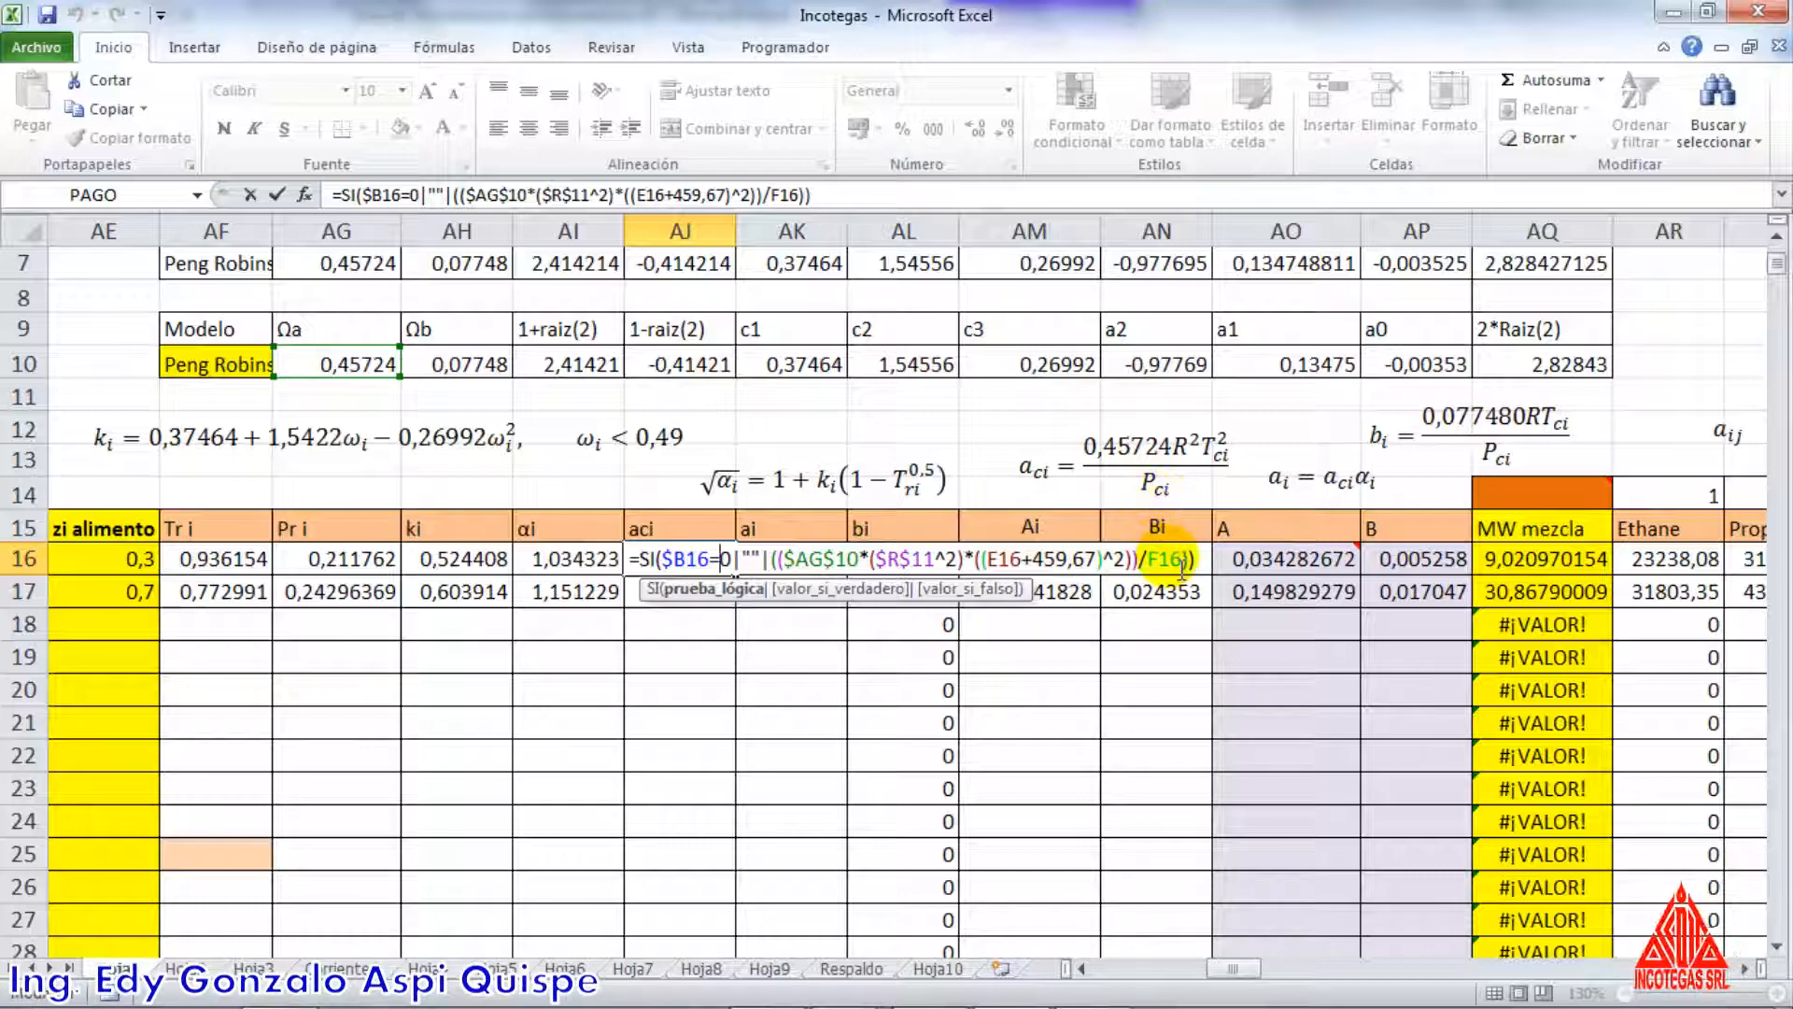
mouse_move(1252, 967)
mouse_down()
mouse_move(1126, 974)
mouse_move(1217, 963)
mouse_up()
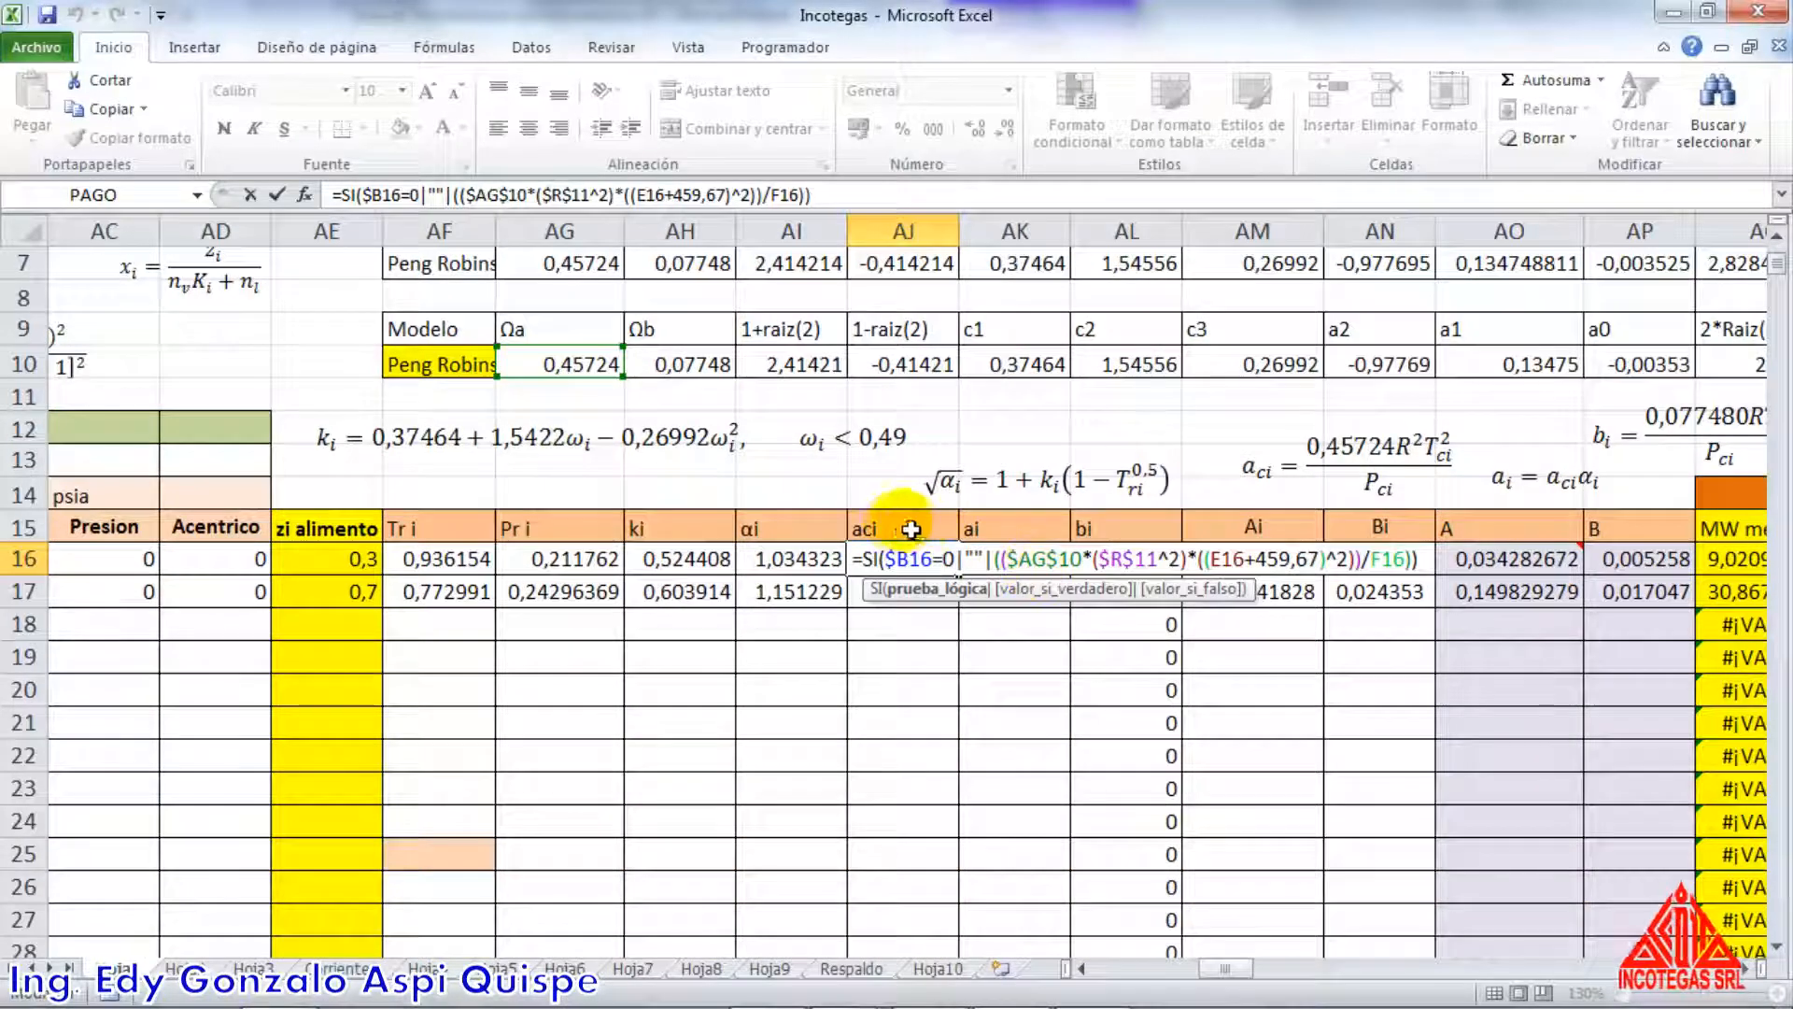
key(Return)
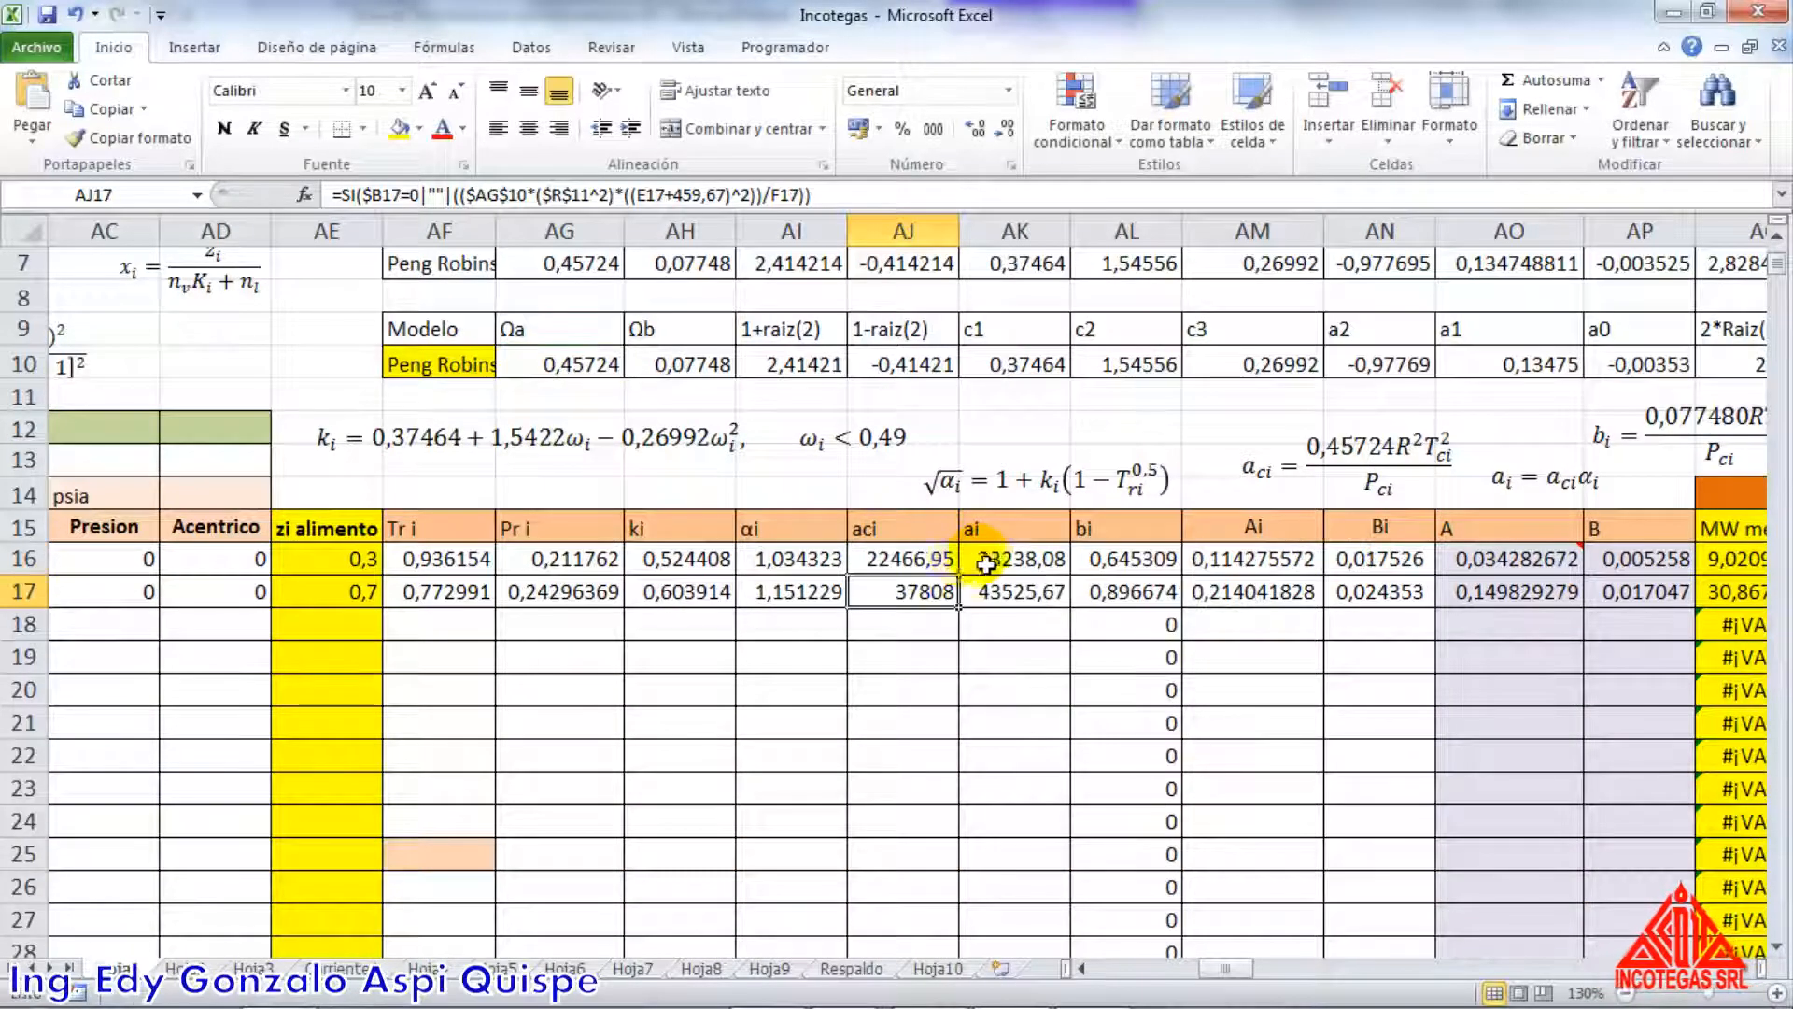
double_click(941, 596)
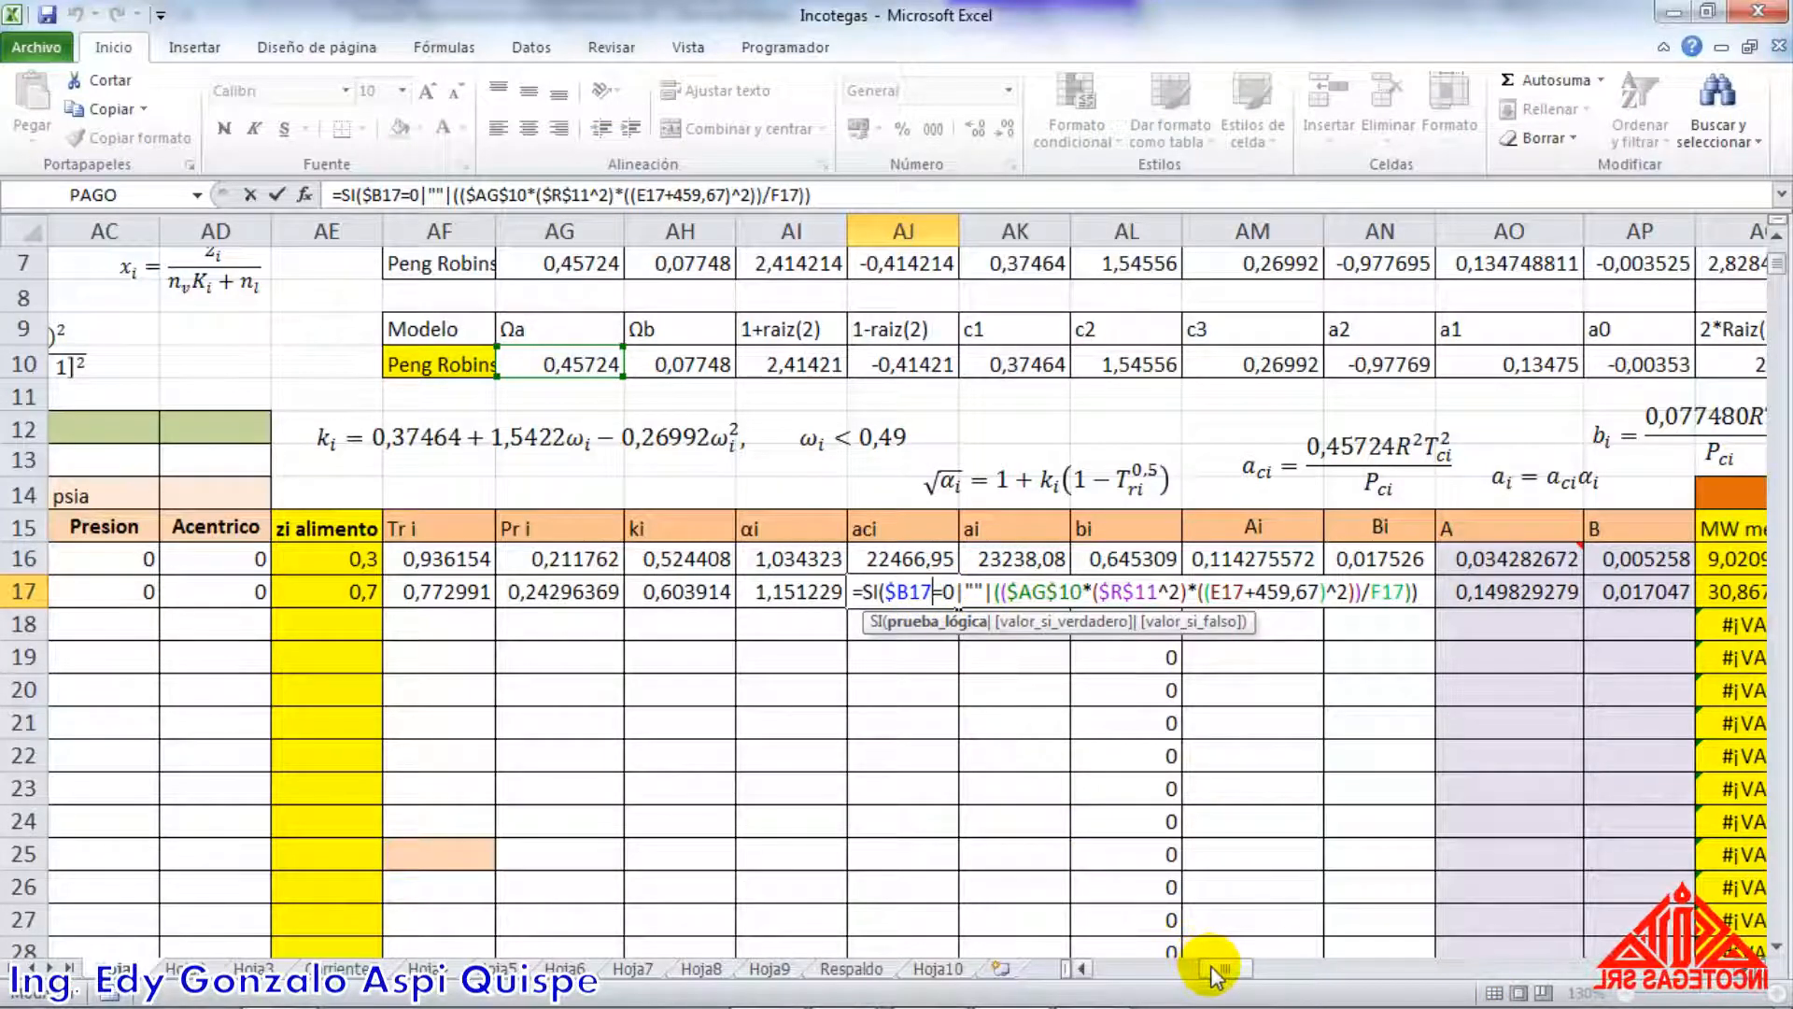
mouse_move(1210, 966)
mouse_down()
mouse_move(1112, 954)
mouse_move(1230, 946)
mouse_up()
key(Return)
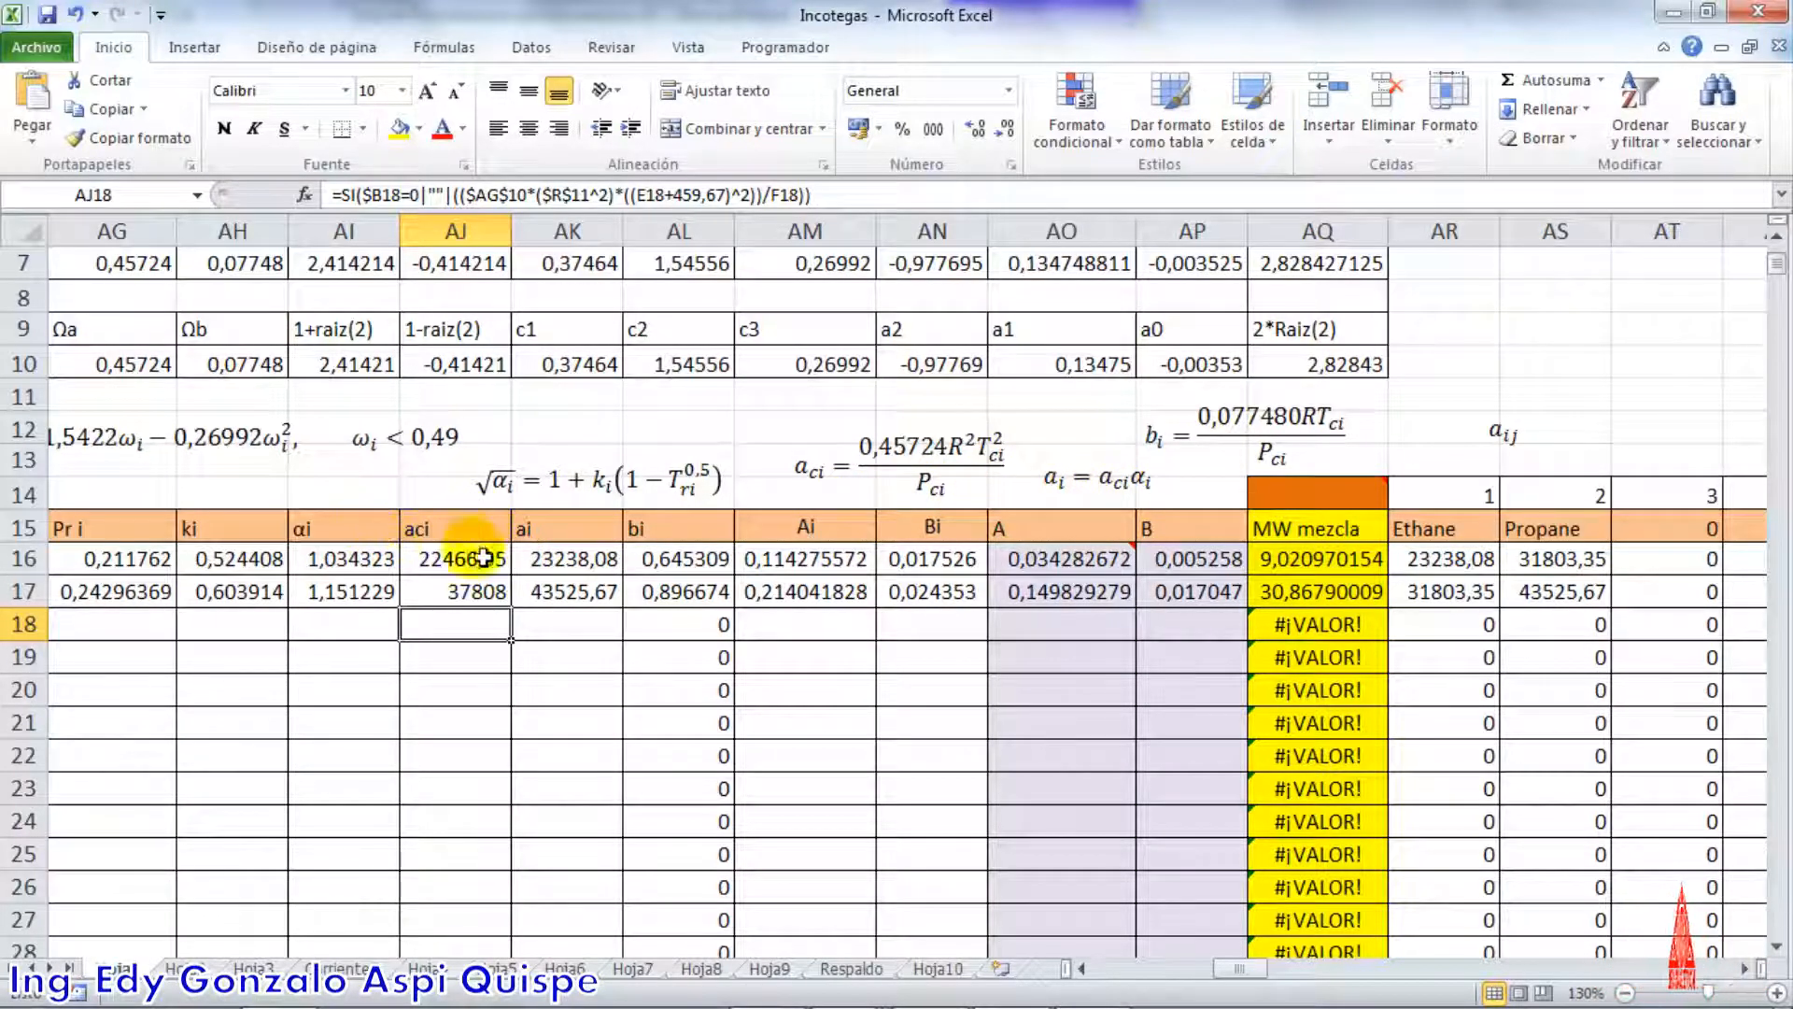
Check the ai formulas of both components, tracing their references to αi and aci
double_click(553, 559)
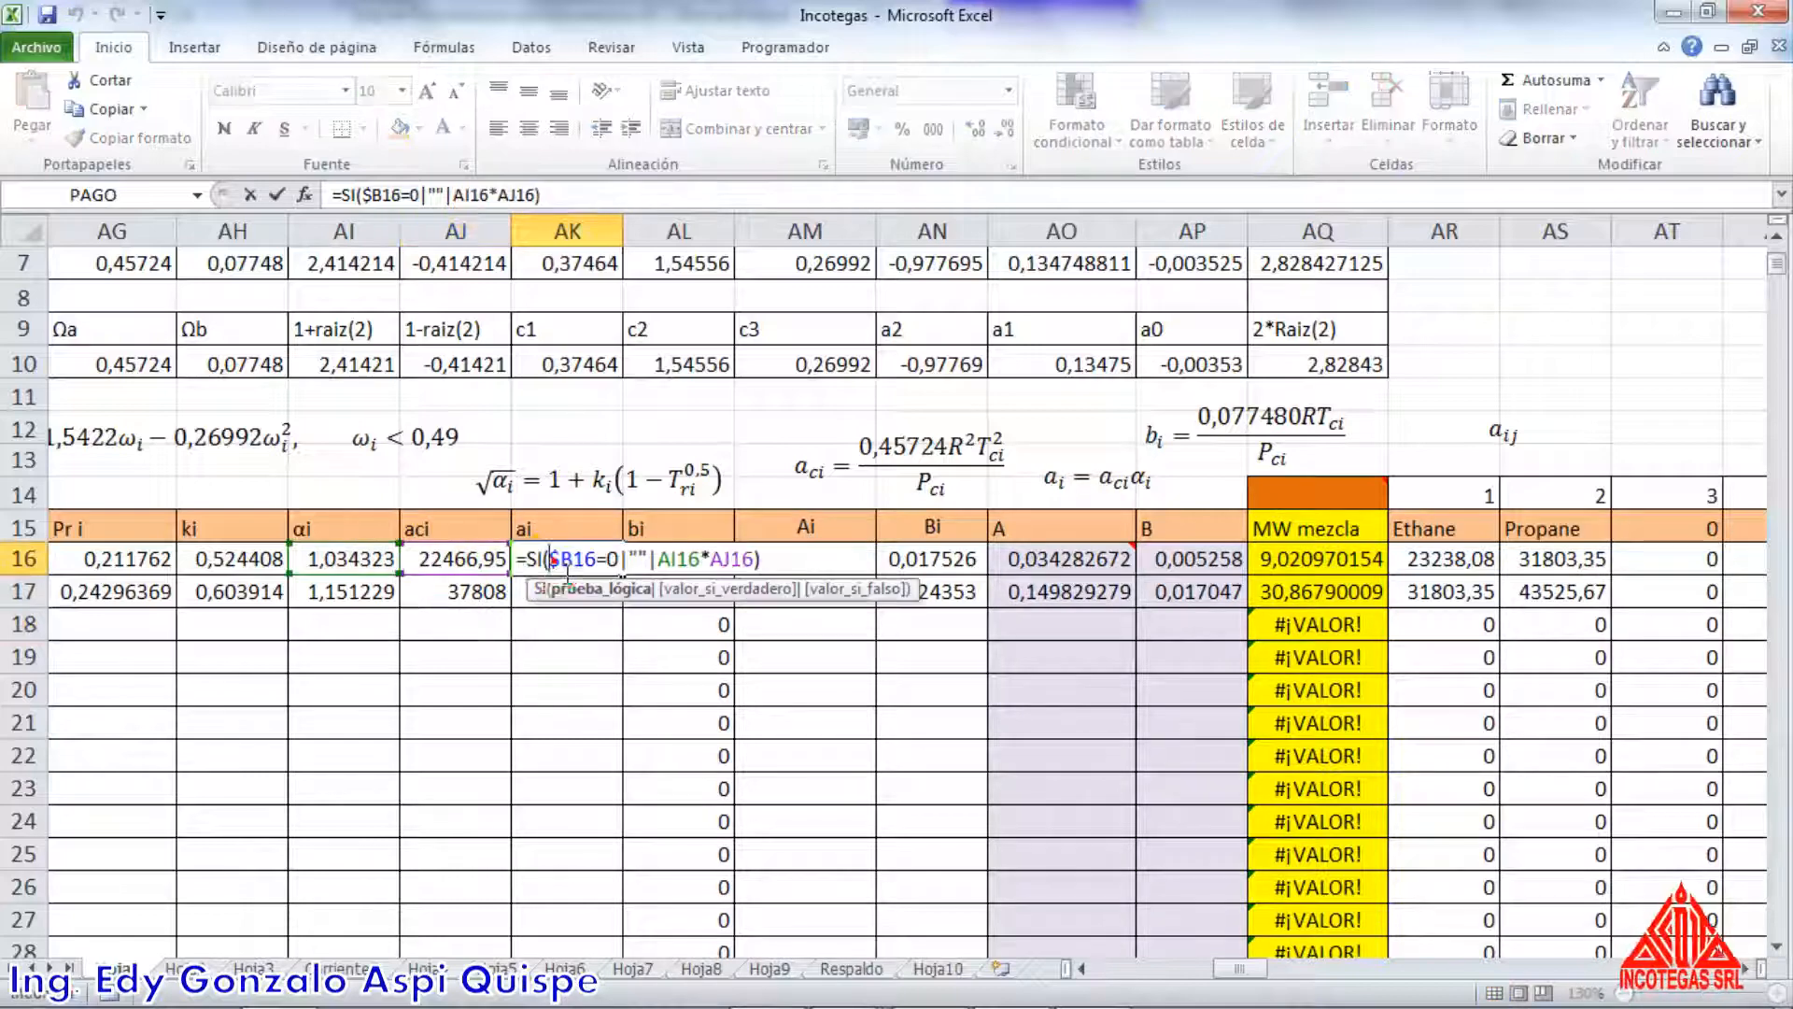
key(Return)
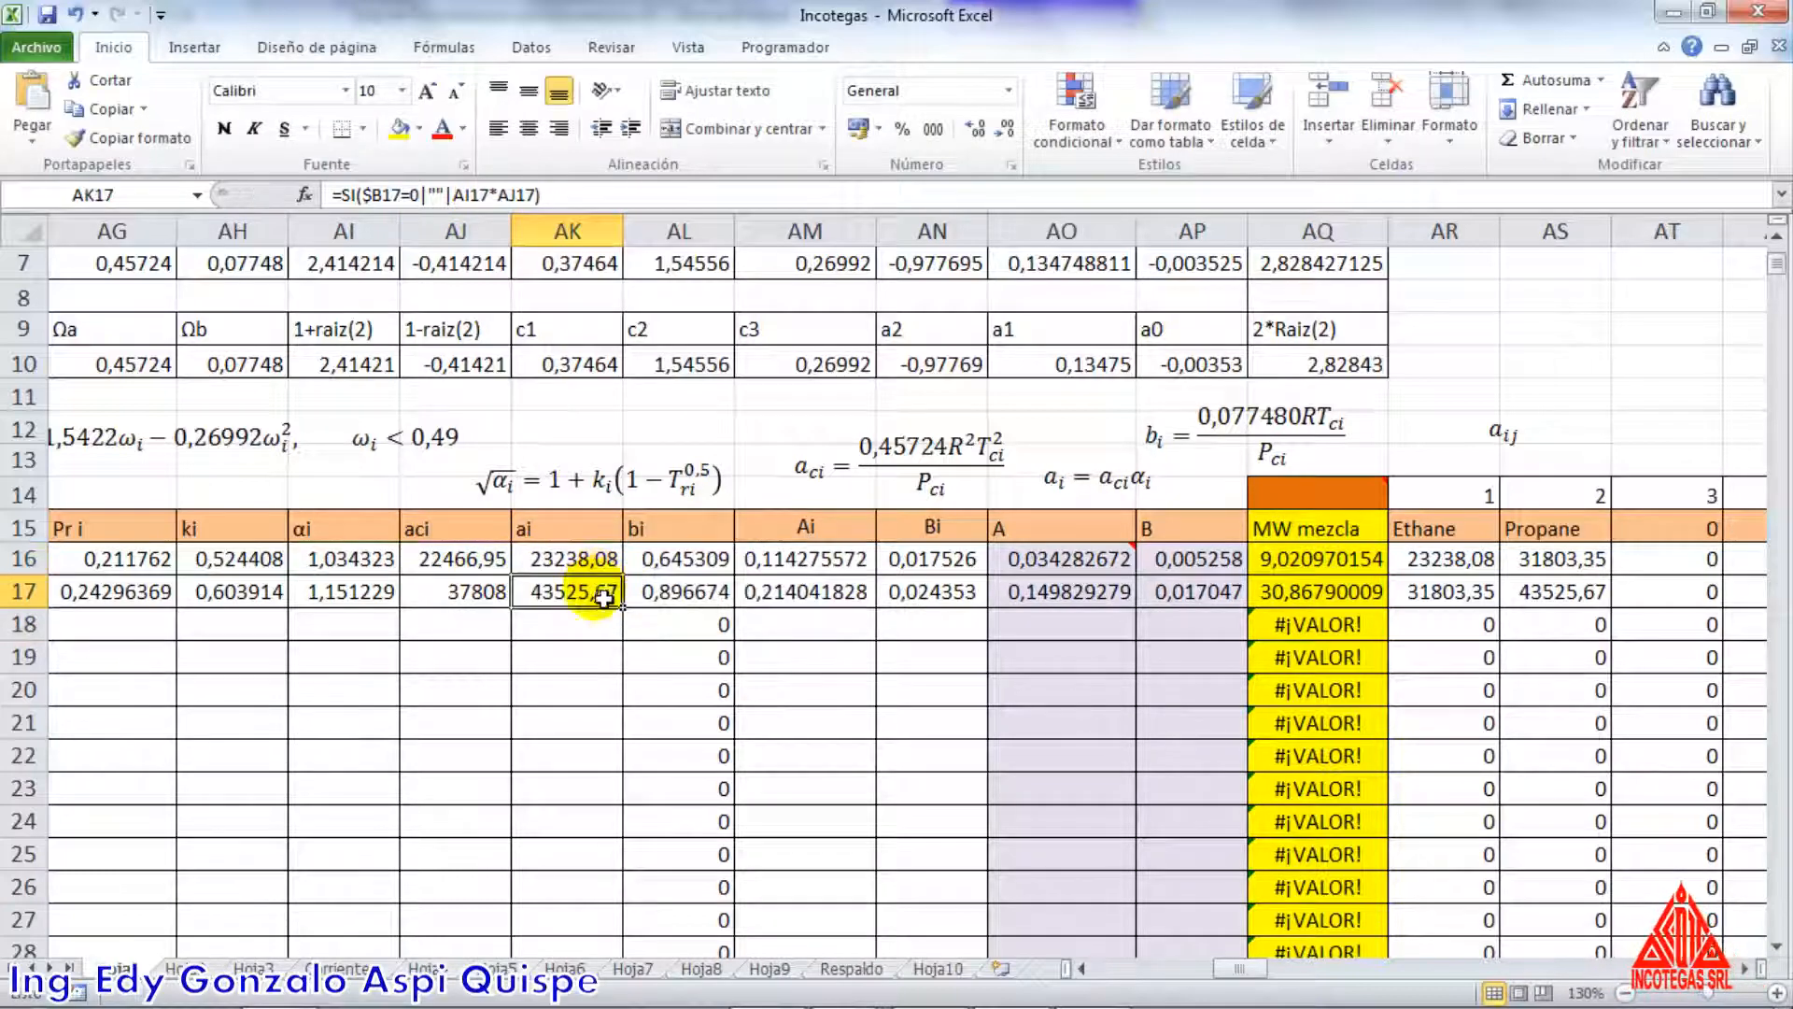
double_click(606, 599)
key(Return)
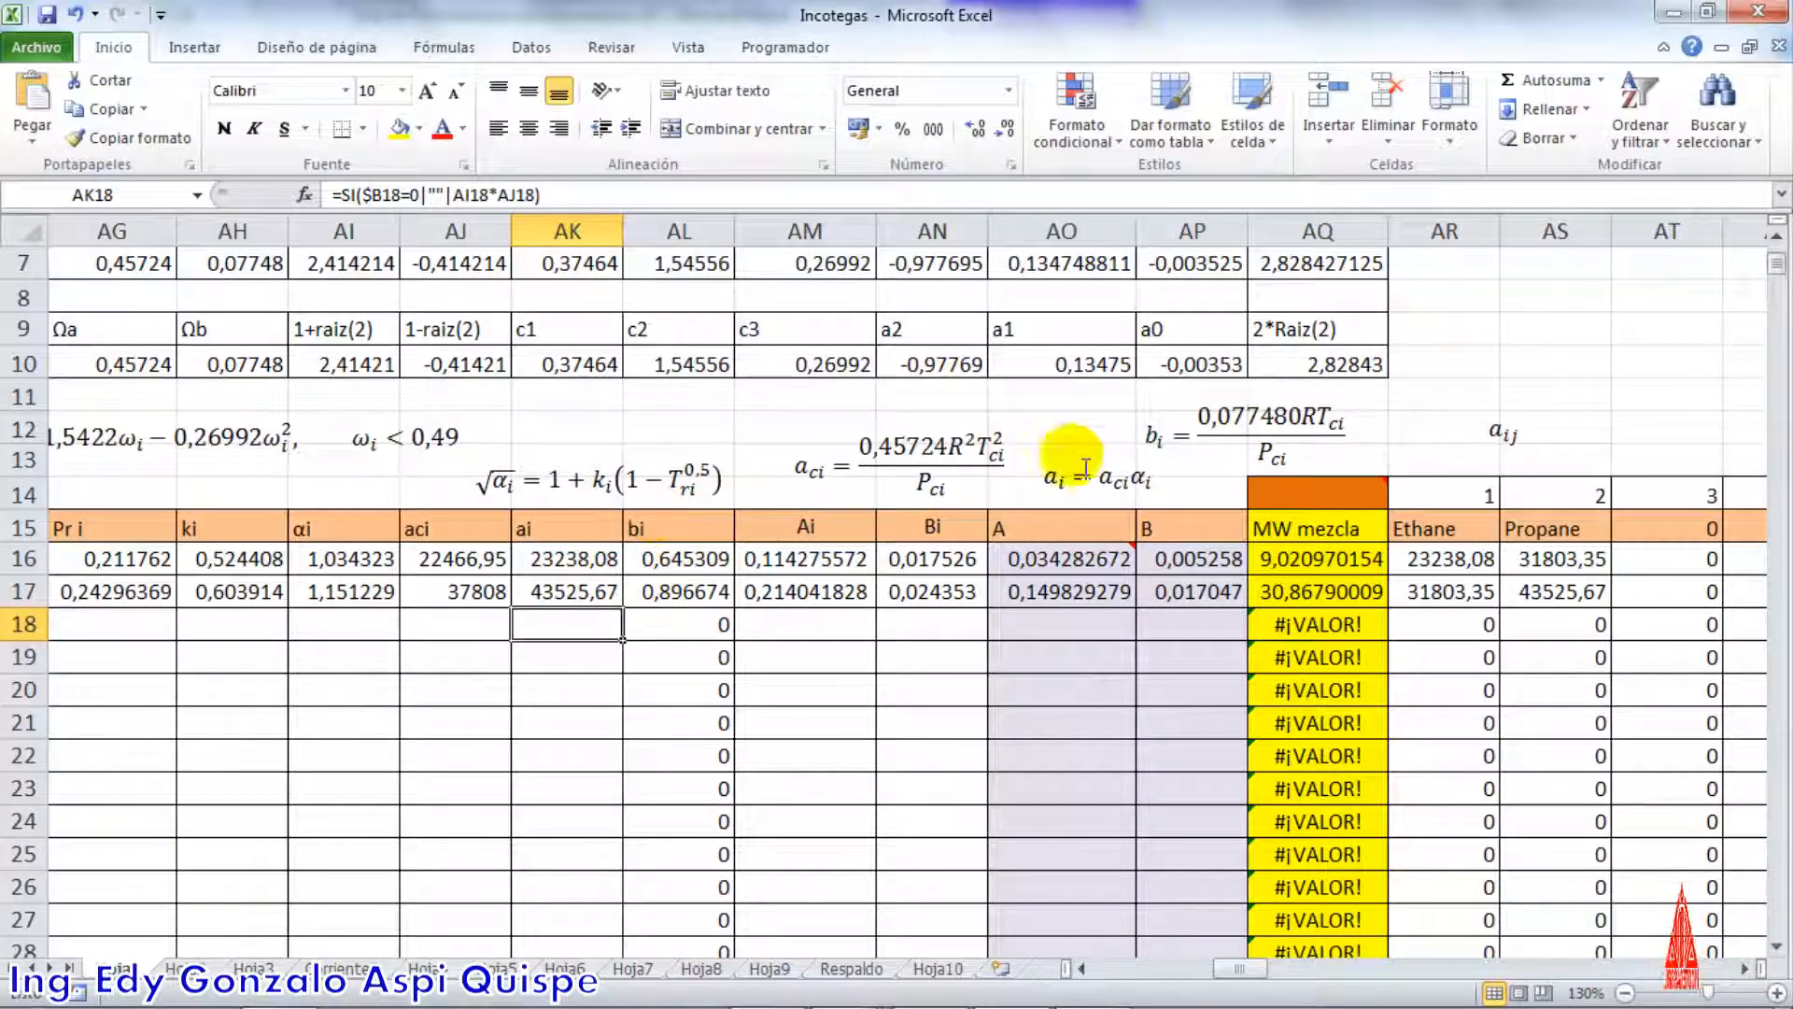
Check the bi formulas of both components against the bi equation, tracing their references to Ωb, R, and the critical temperature and pressure
click(1158, 432)
click(1115, 441)
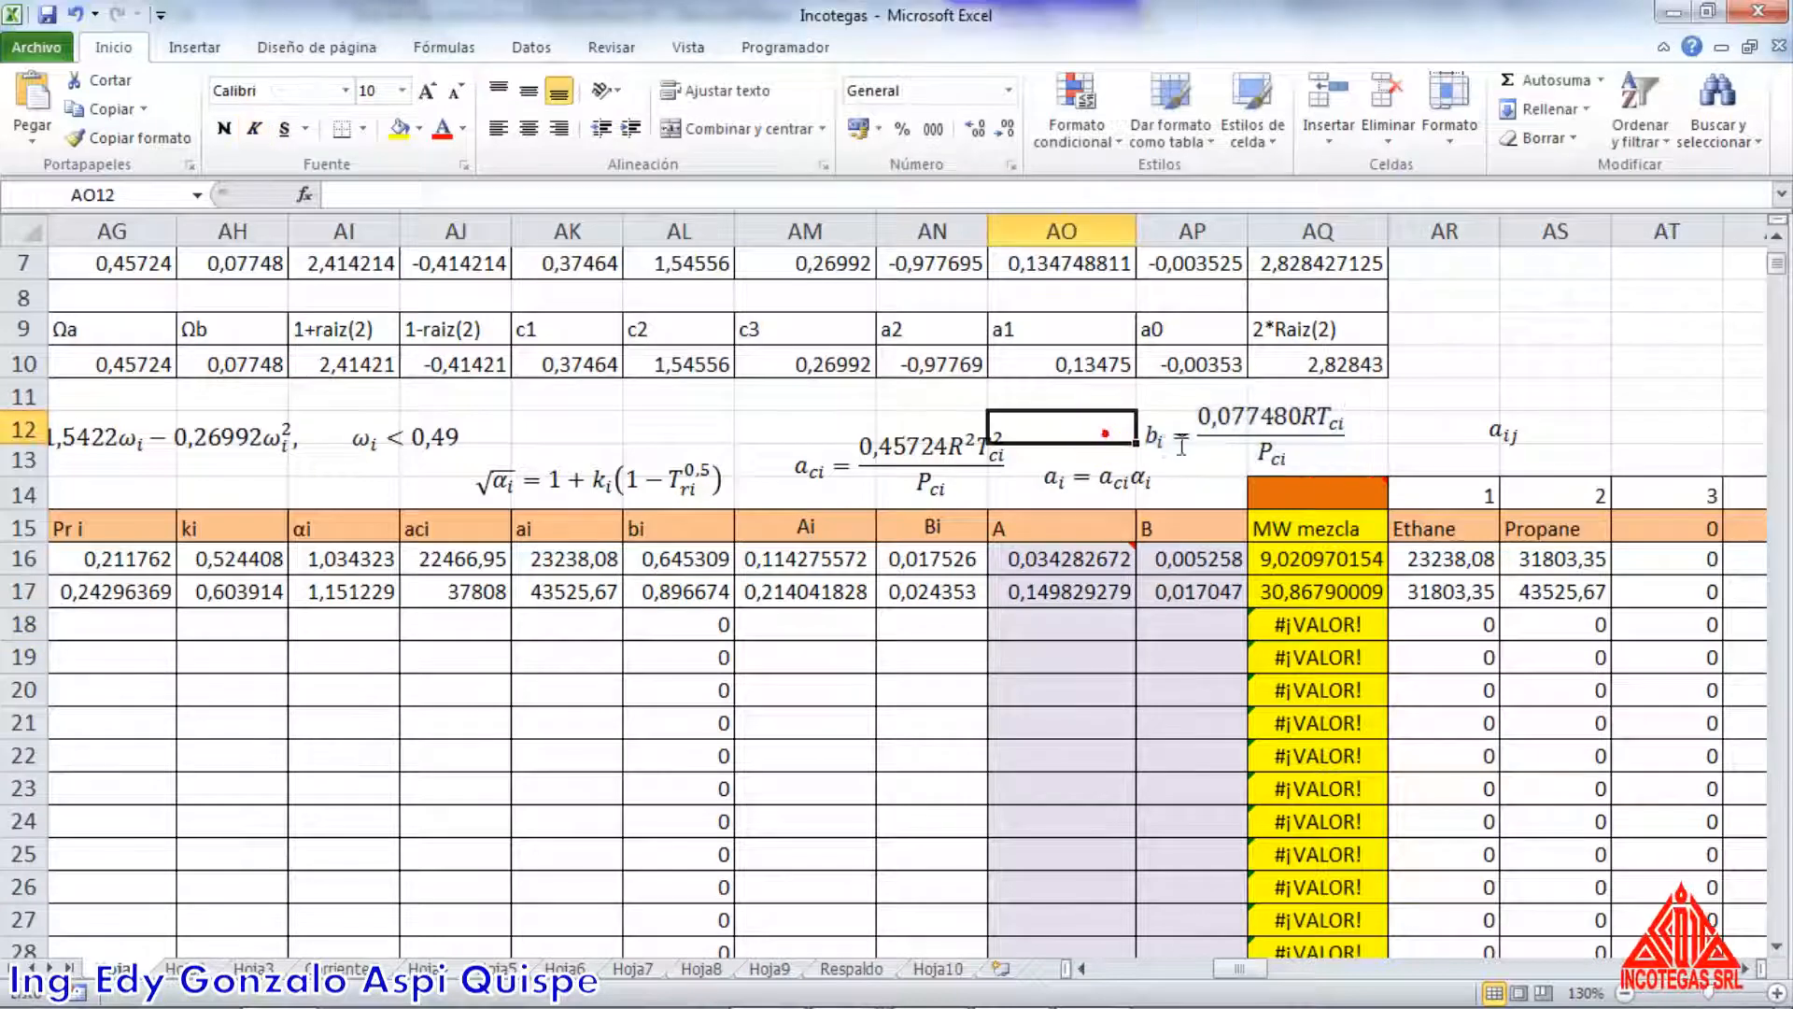
double_click(679, 560)
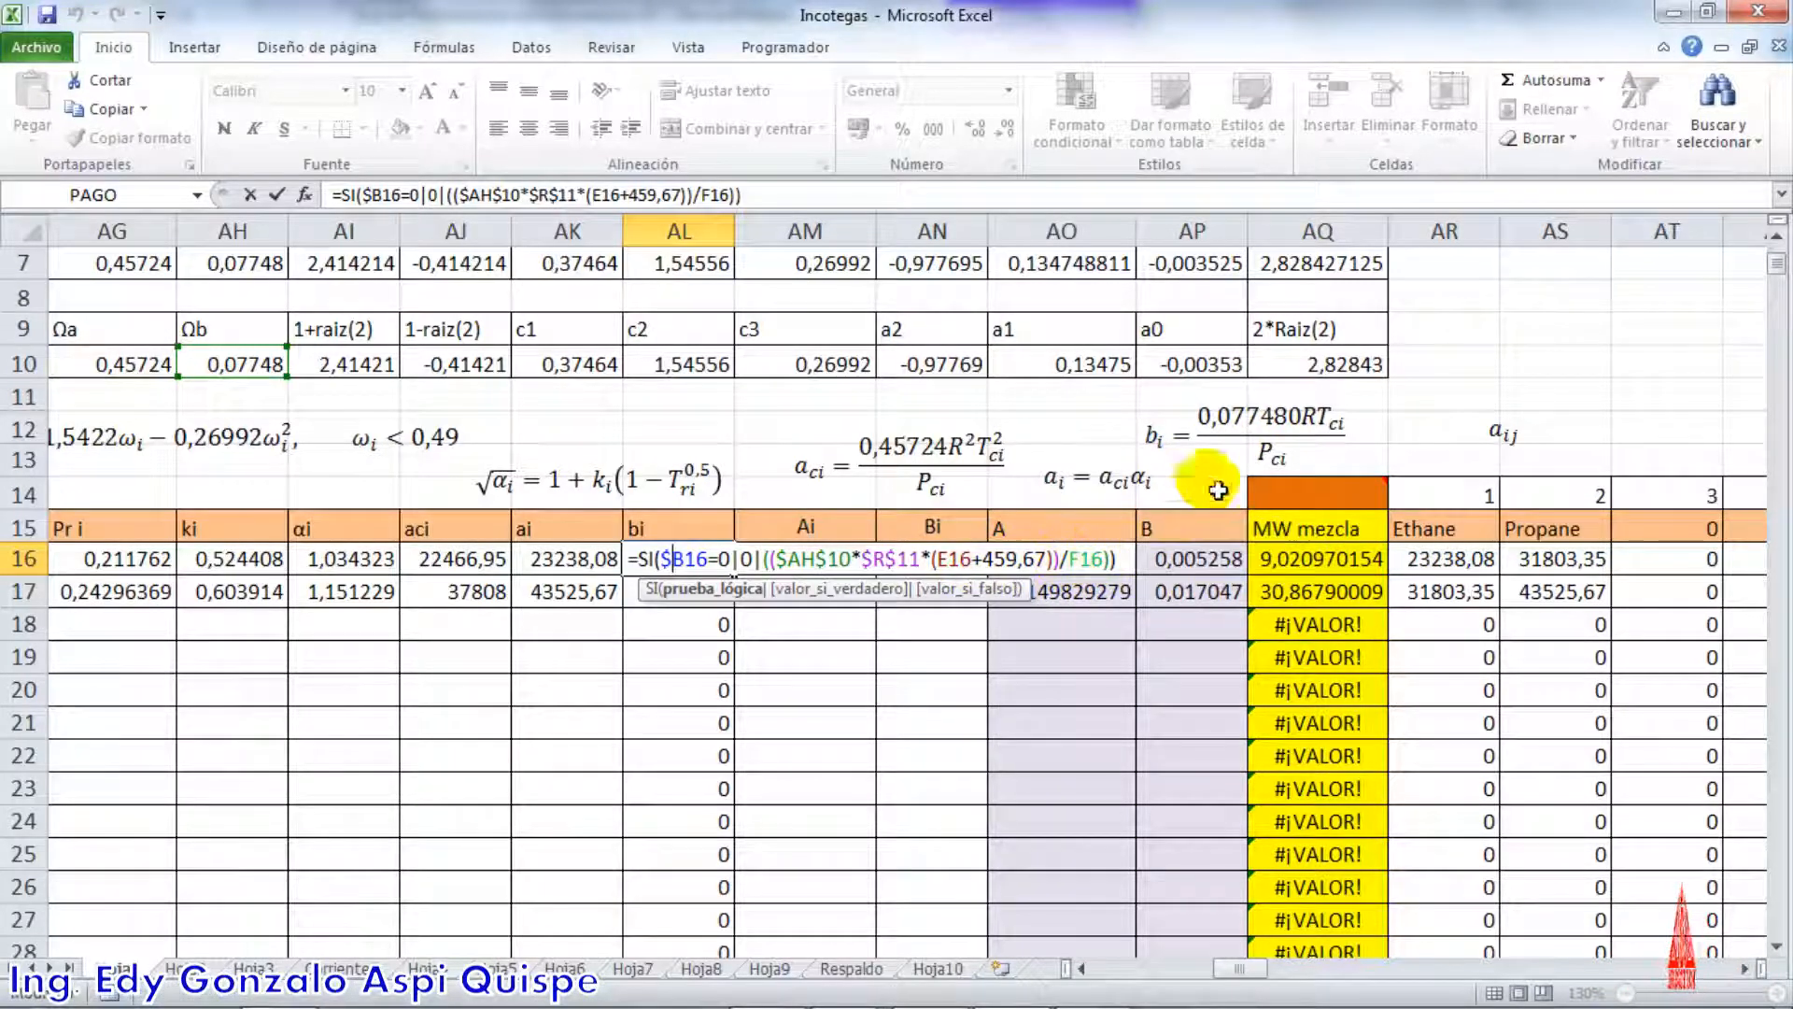
key(Return)
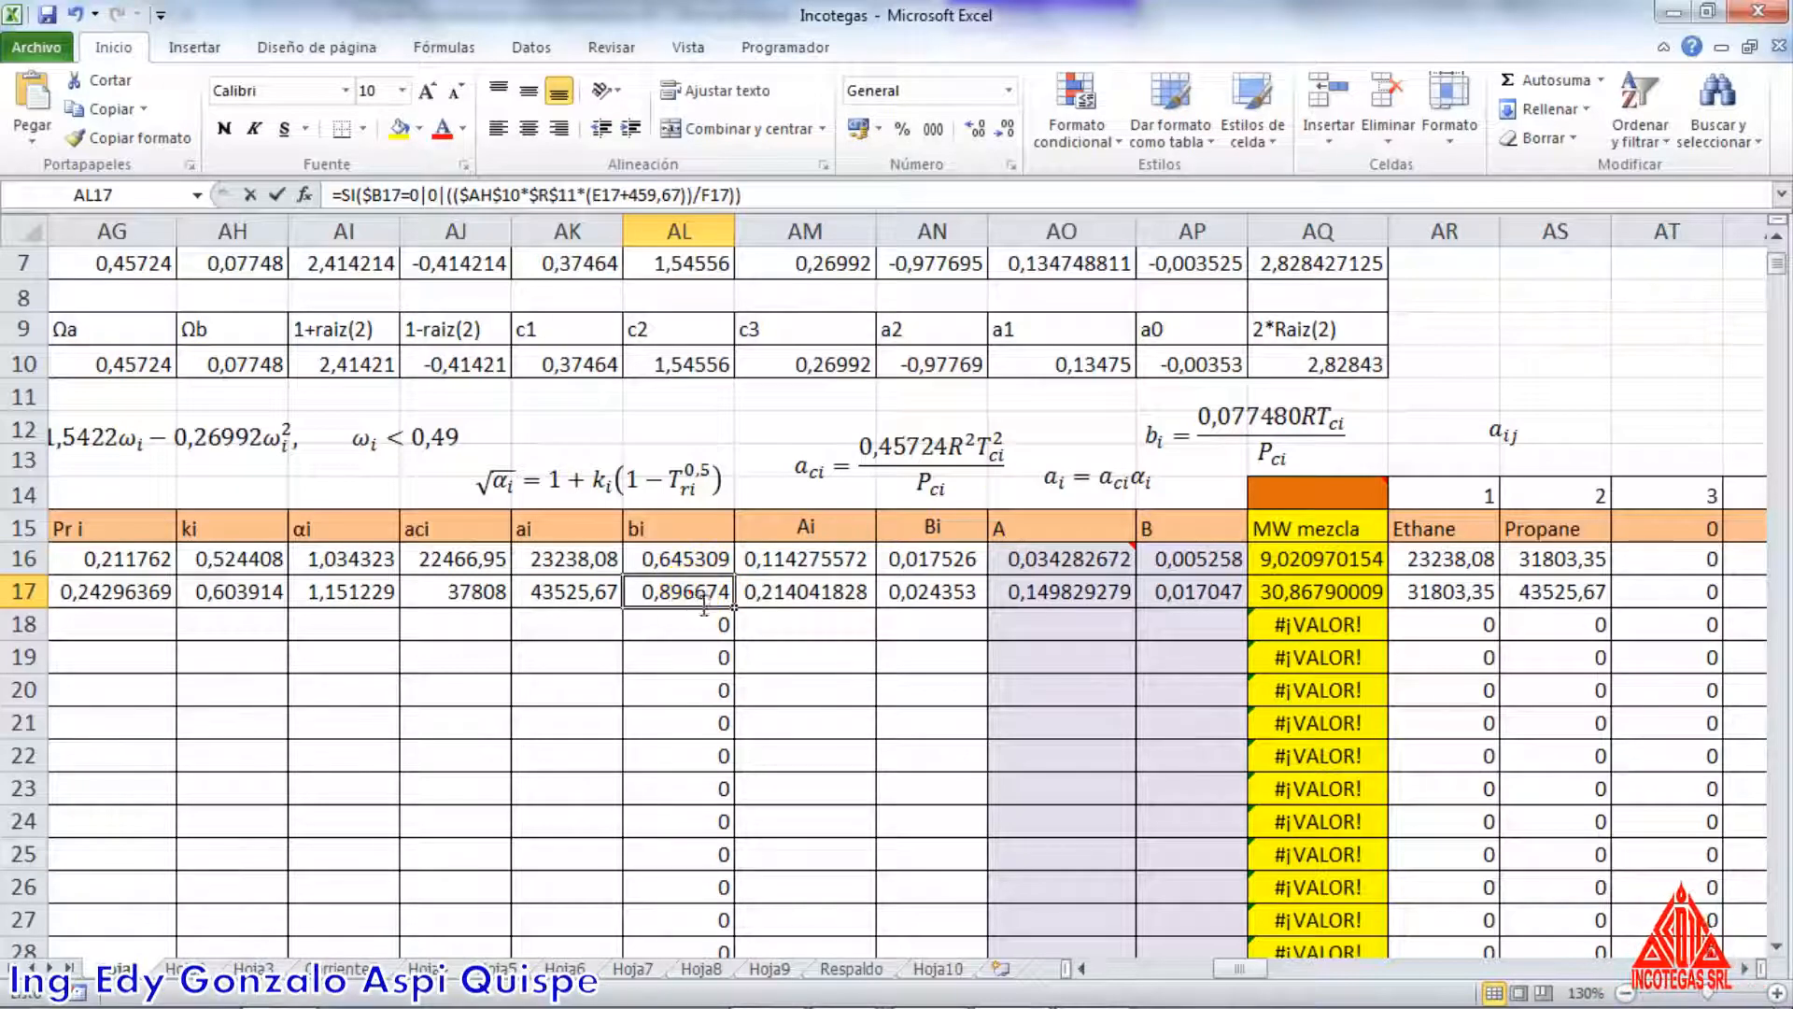
double_click(704, 598)
key(Return)
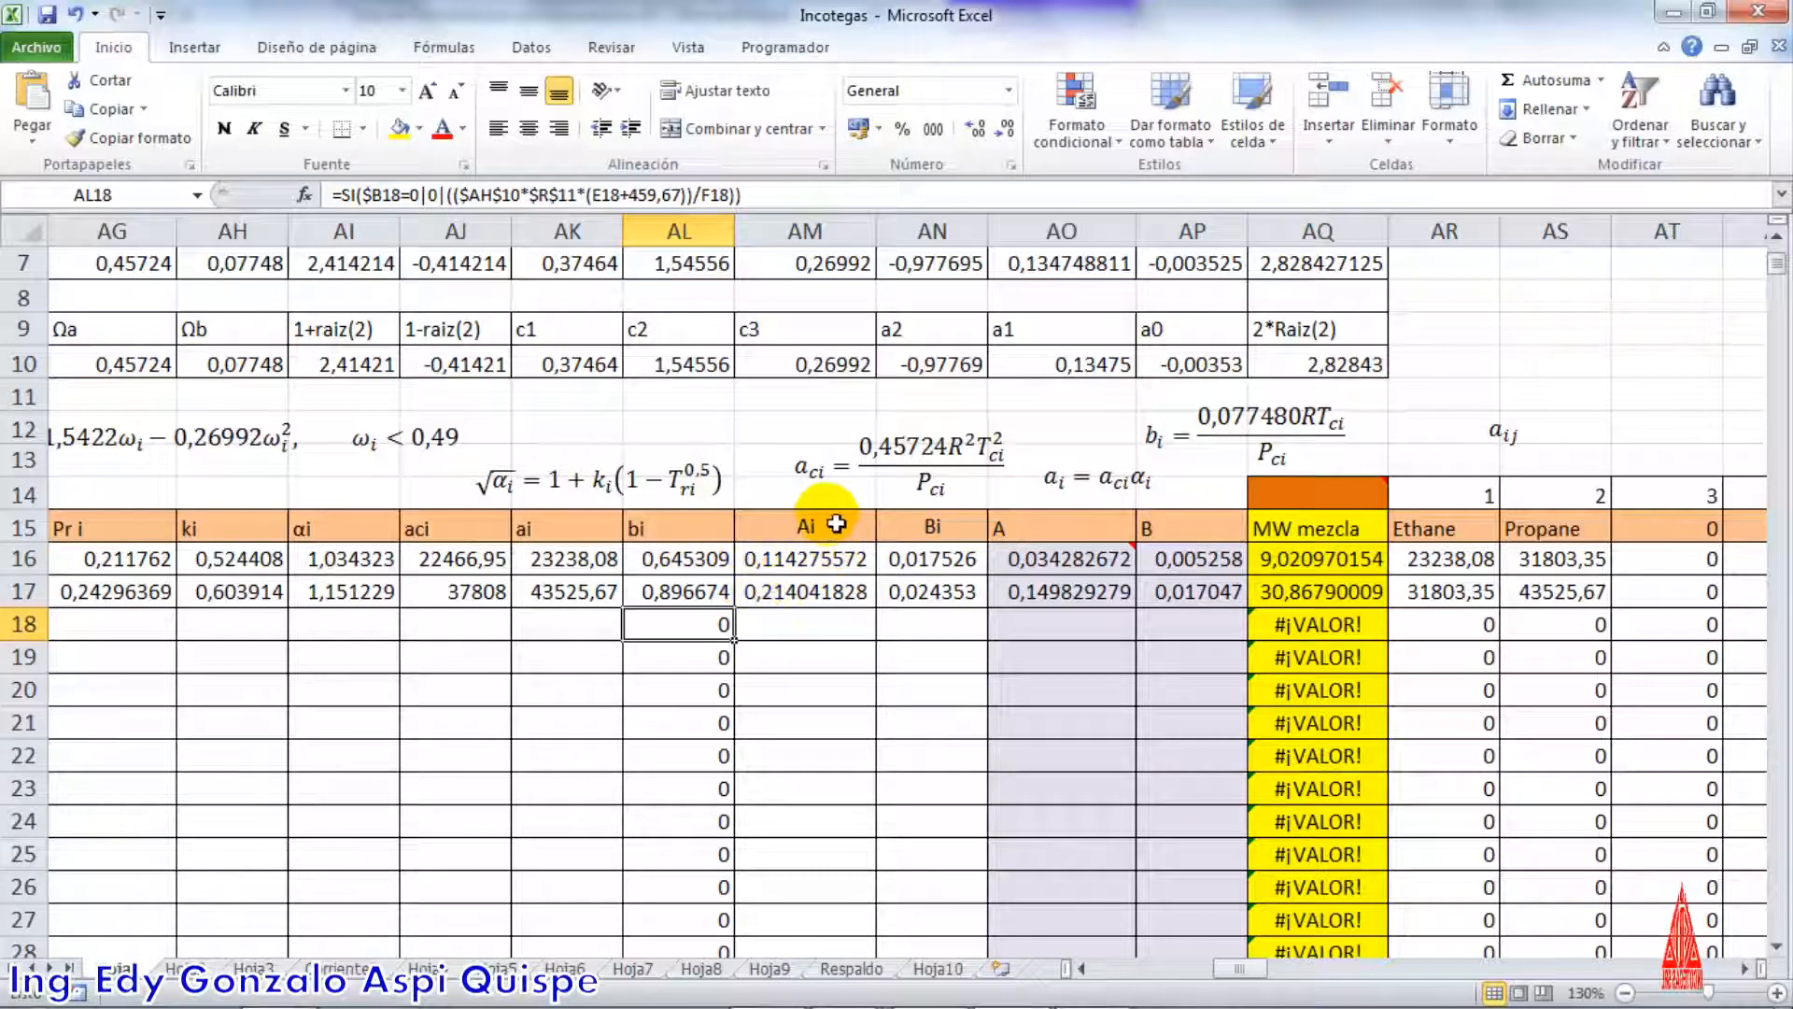
Highlight the Ai, Bi, A and B columns from the header down to row 30 to review them
scroll(809, 522, down, 1)
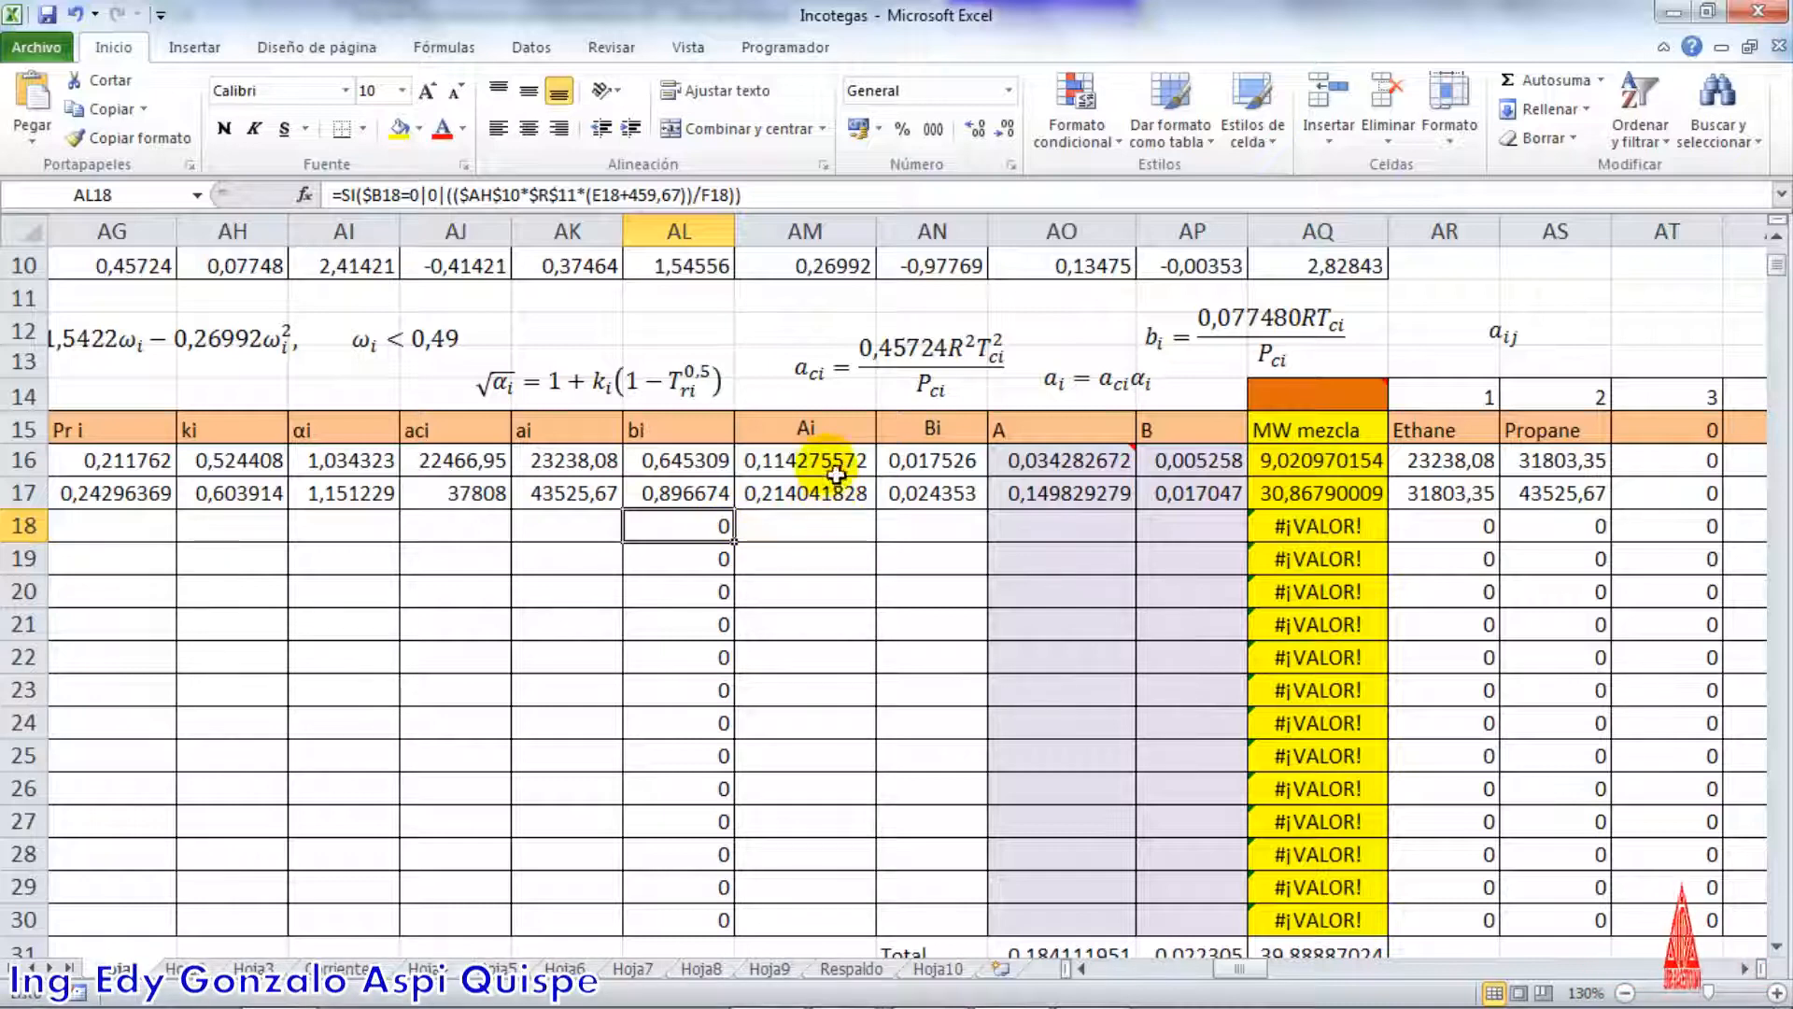
drag(808, 432, 1156, 919)
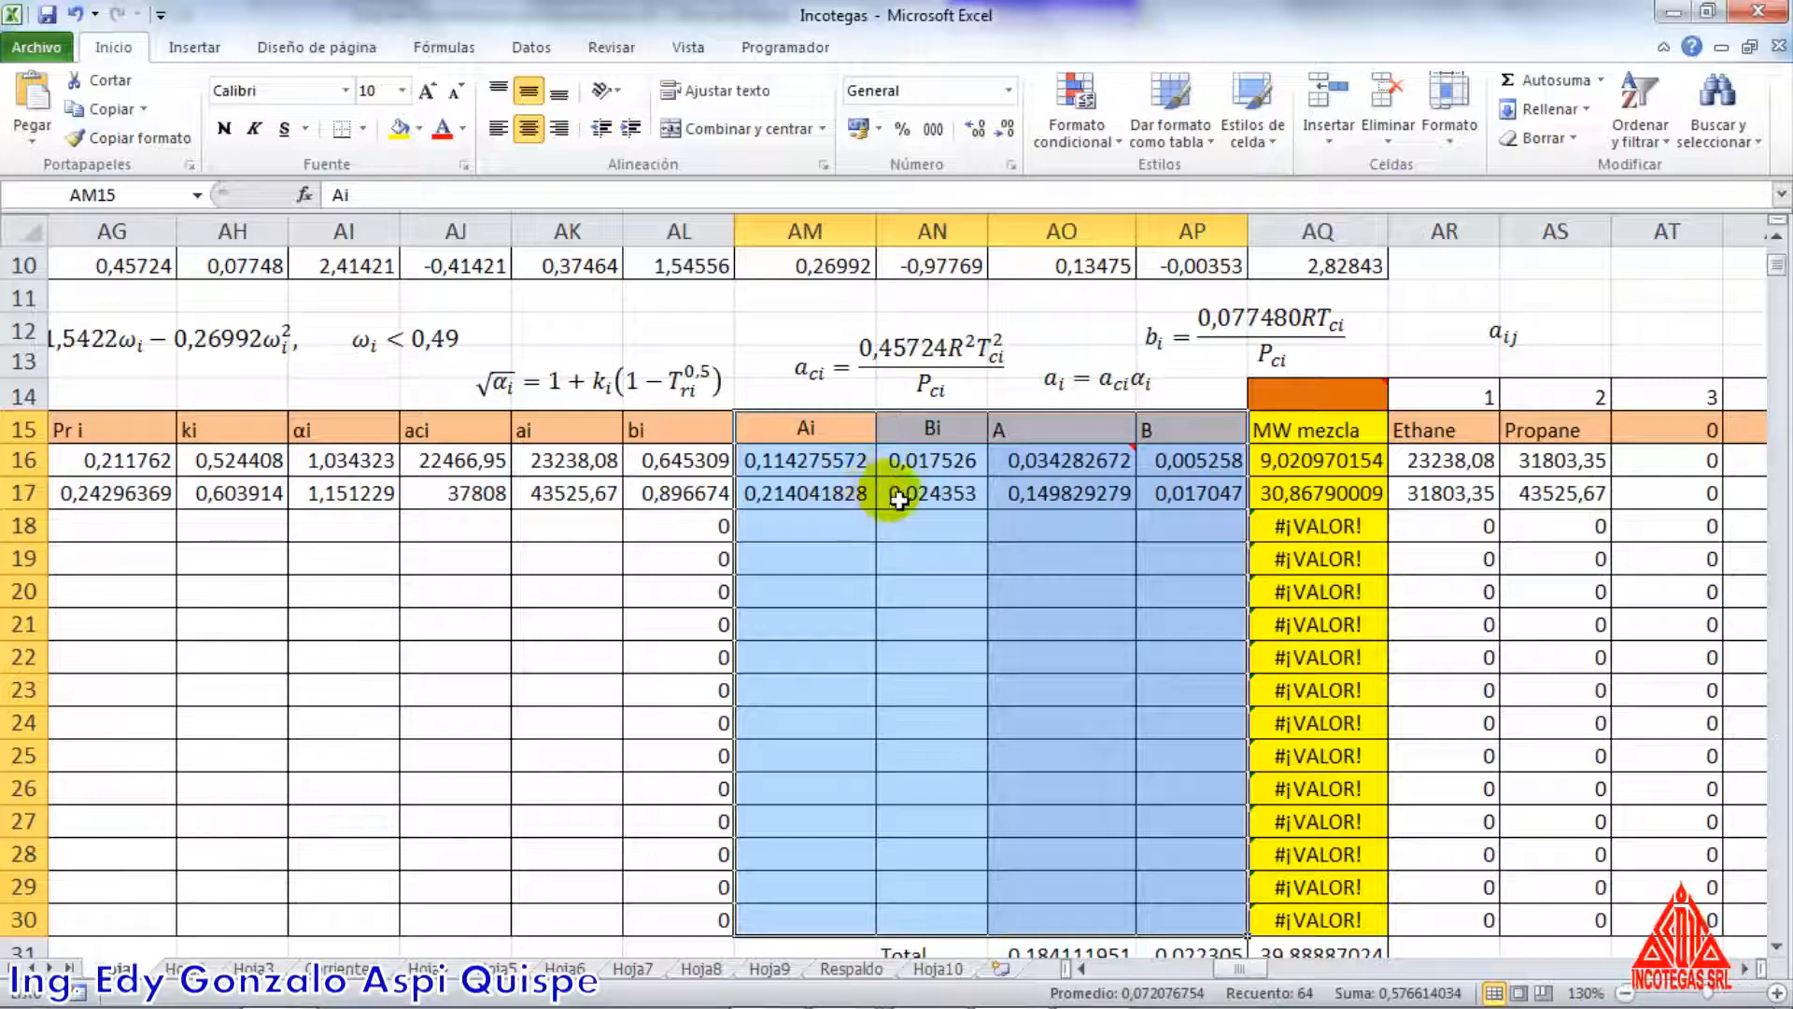
click(283, 501)
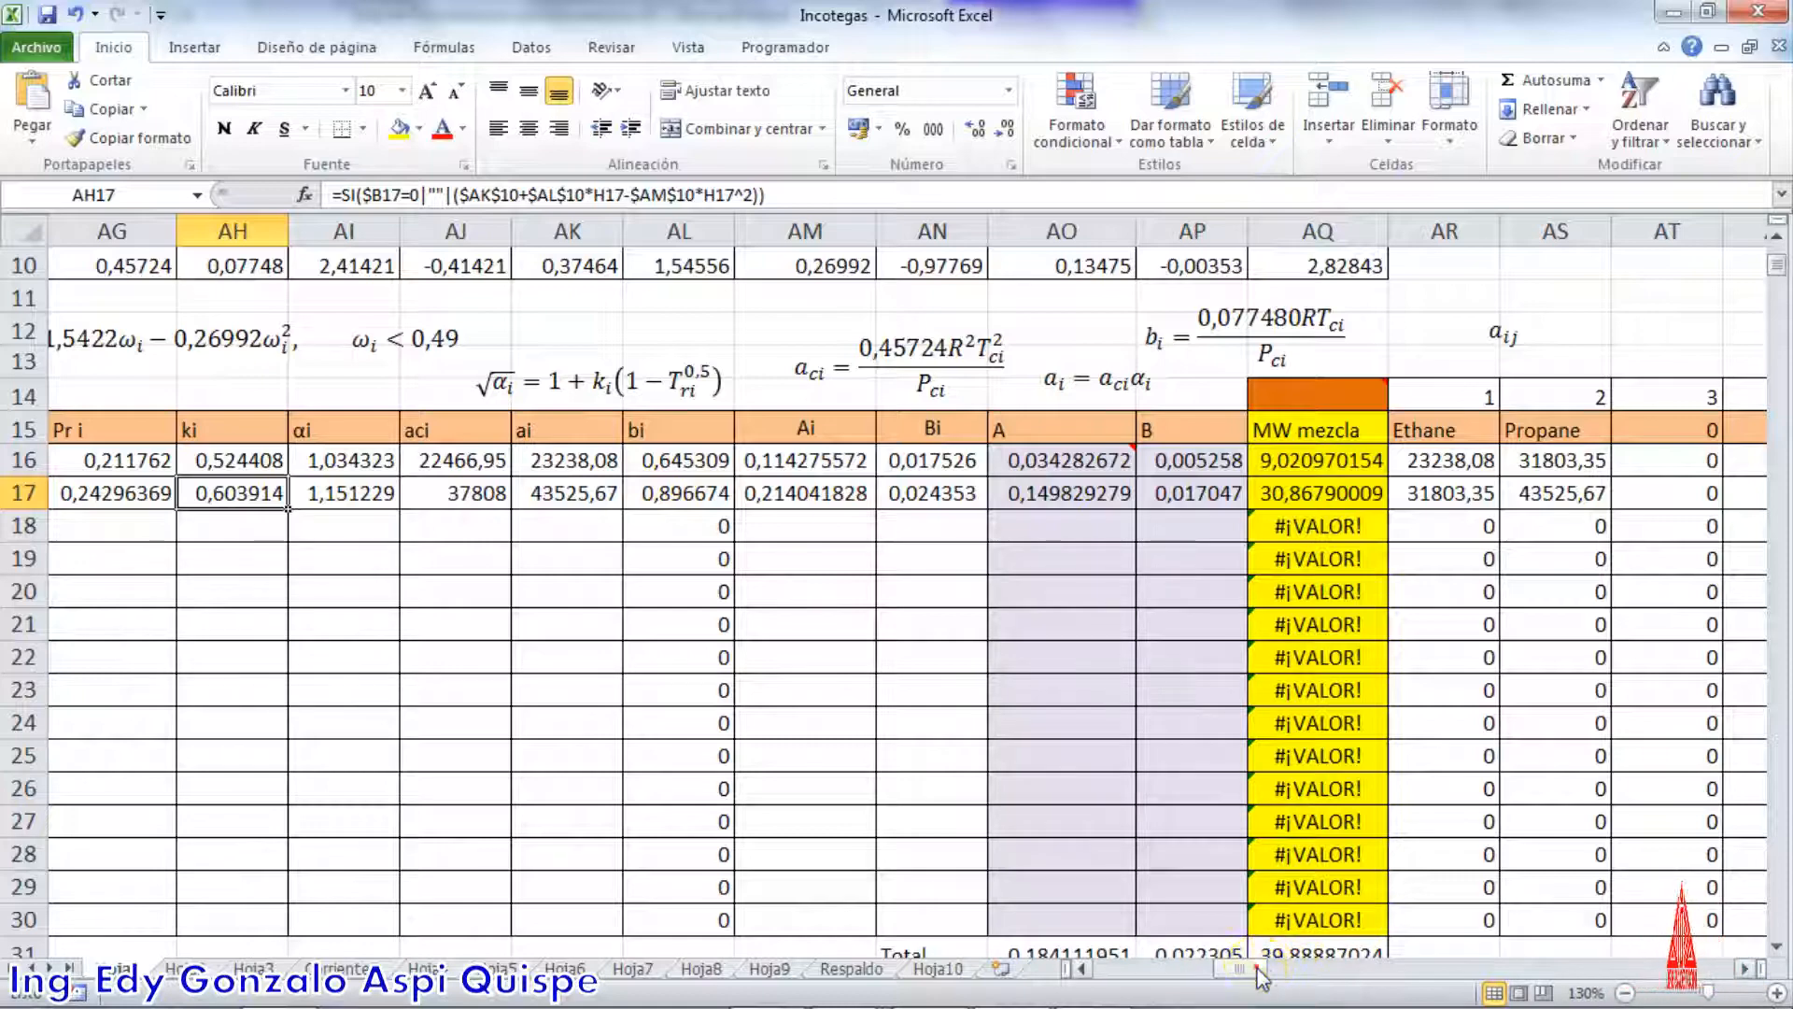
Widen the aij equation box so the equation fits on one line and move it up, clear of the interaction table
drag(1260, 976, 1276, 971)
scroll(1167, 775, up, 3)
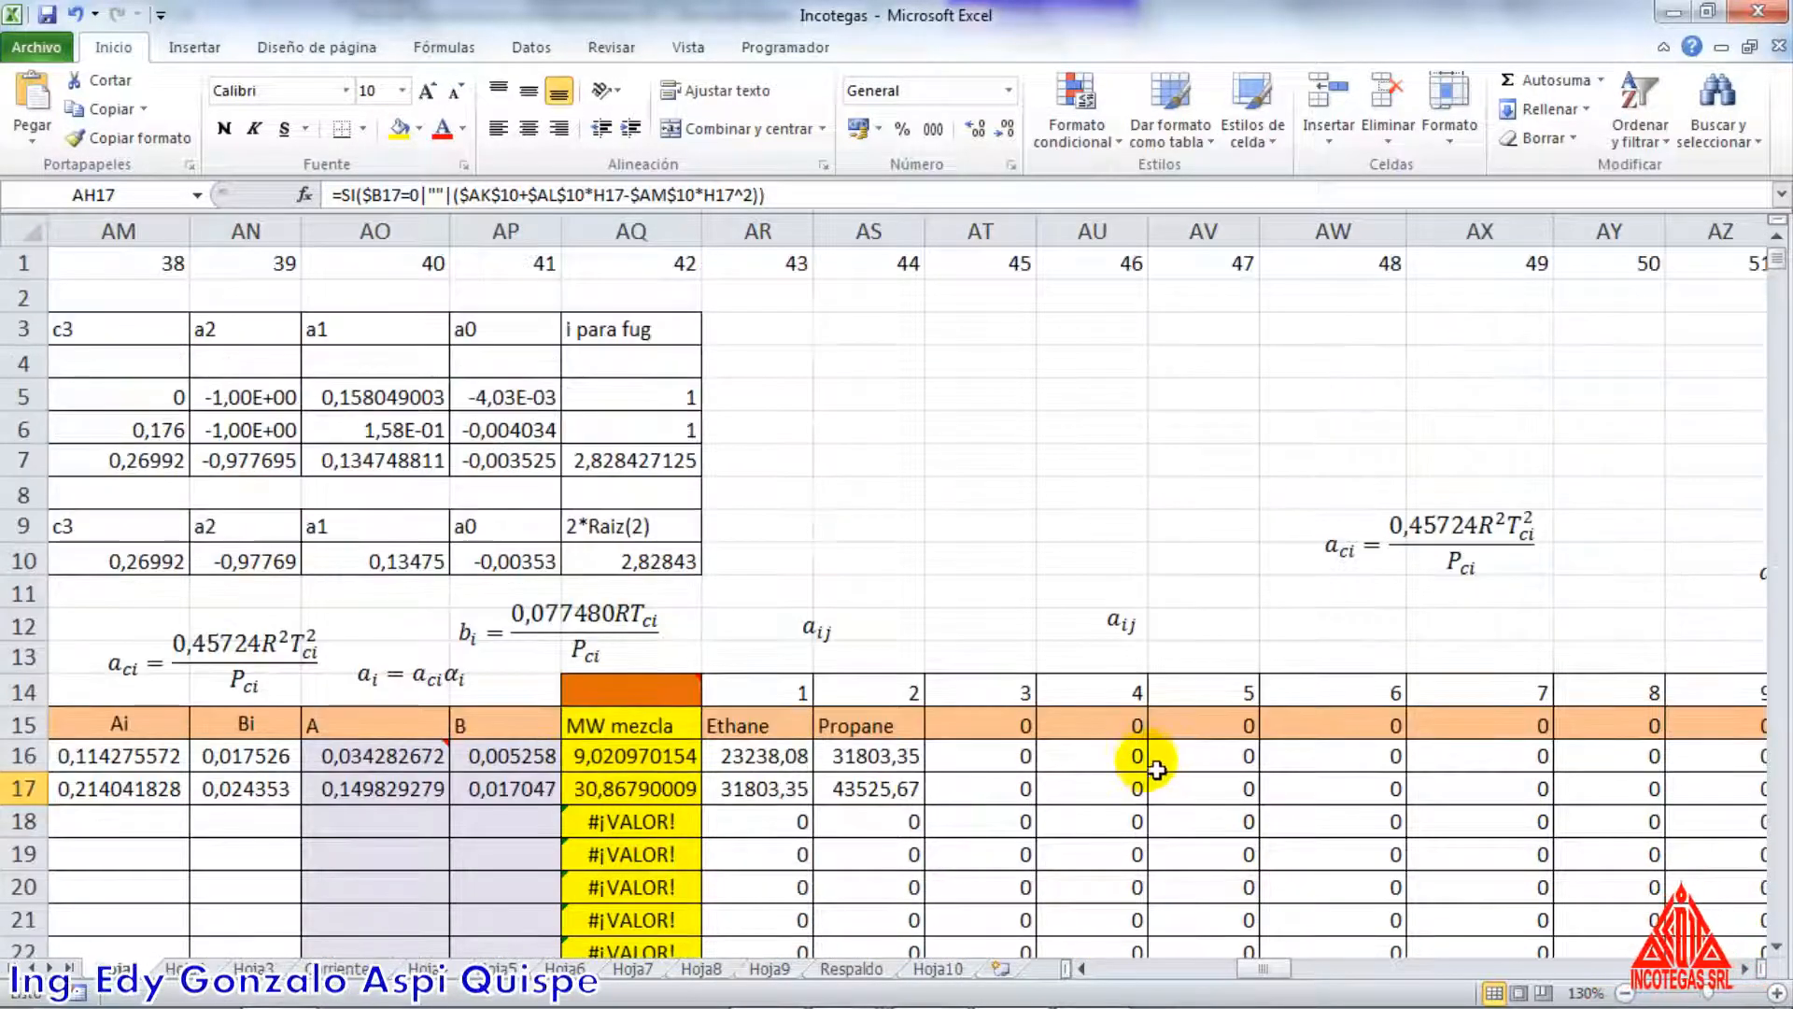
click(1121, 624)
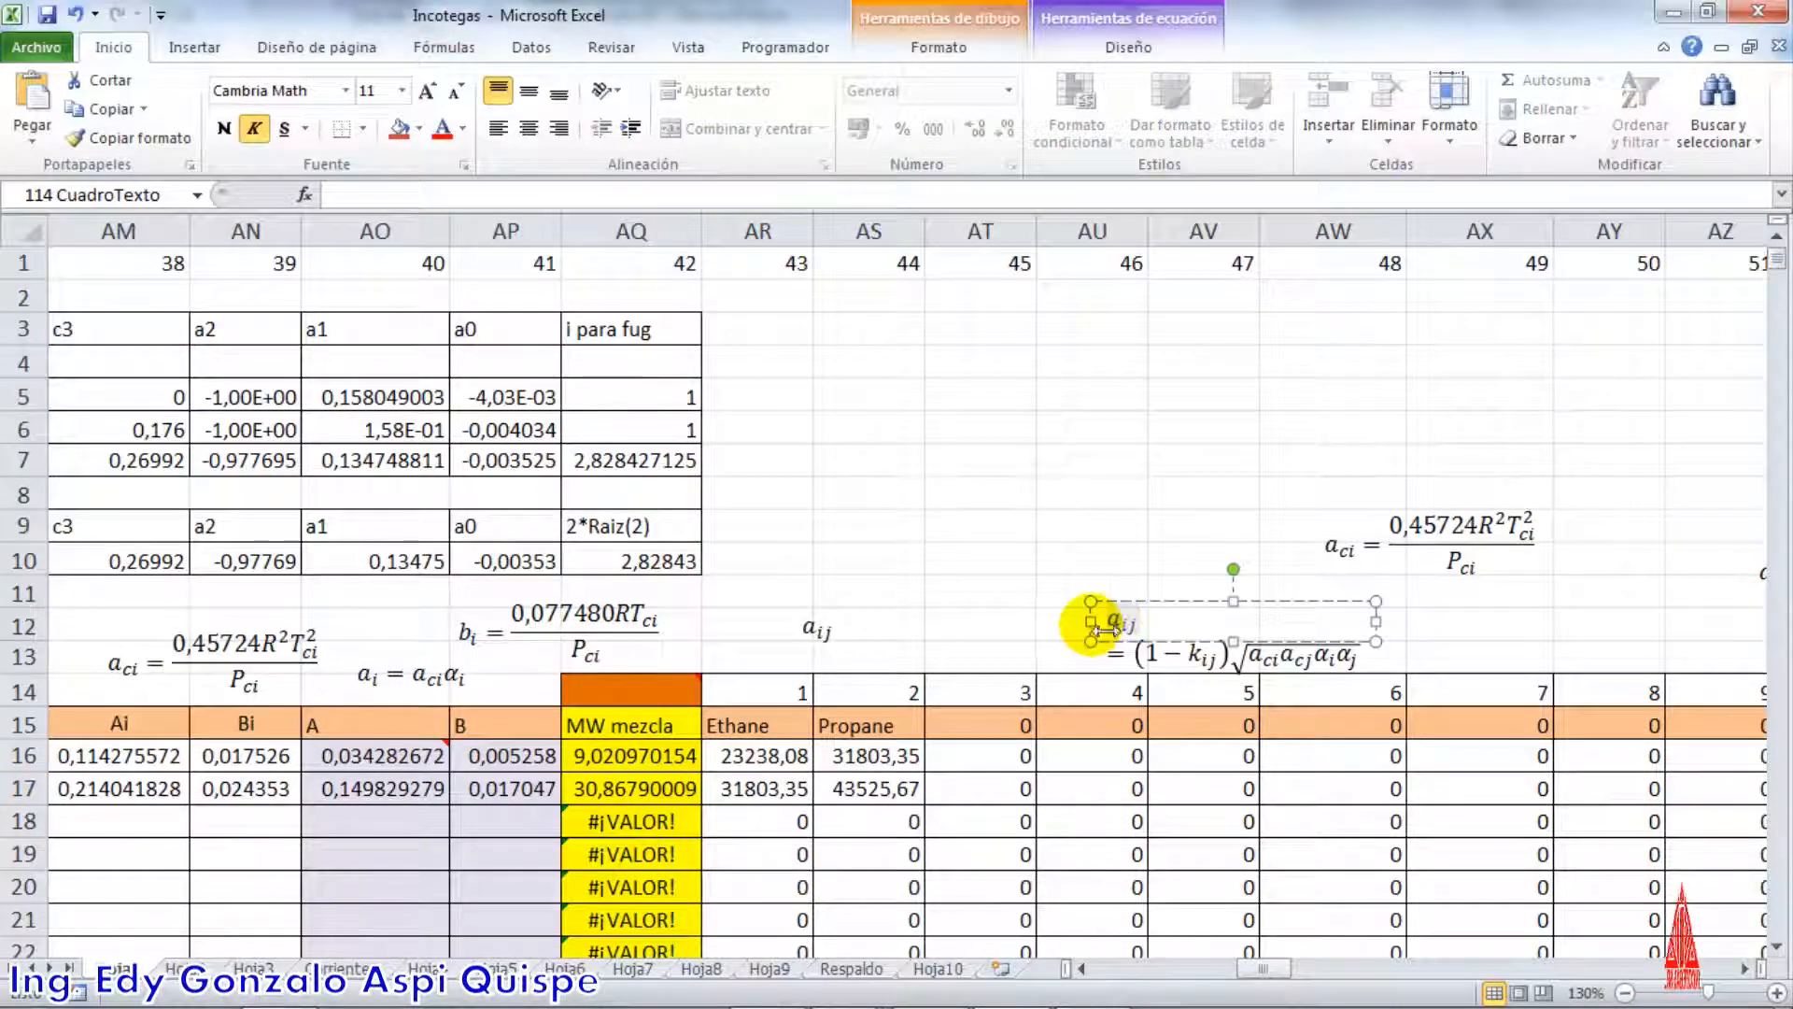
mouse_move(1043, 644)
mouse_down()
mouse_move(1078, 642)
mouse_move(1057, 618)
mouse_up()
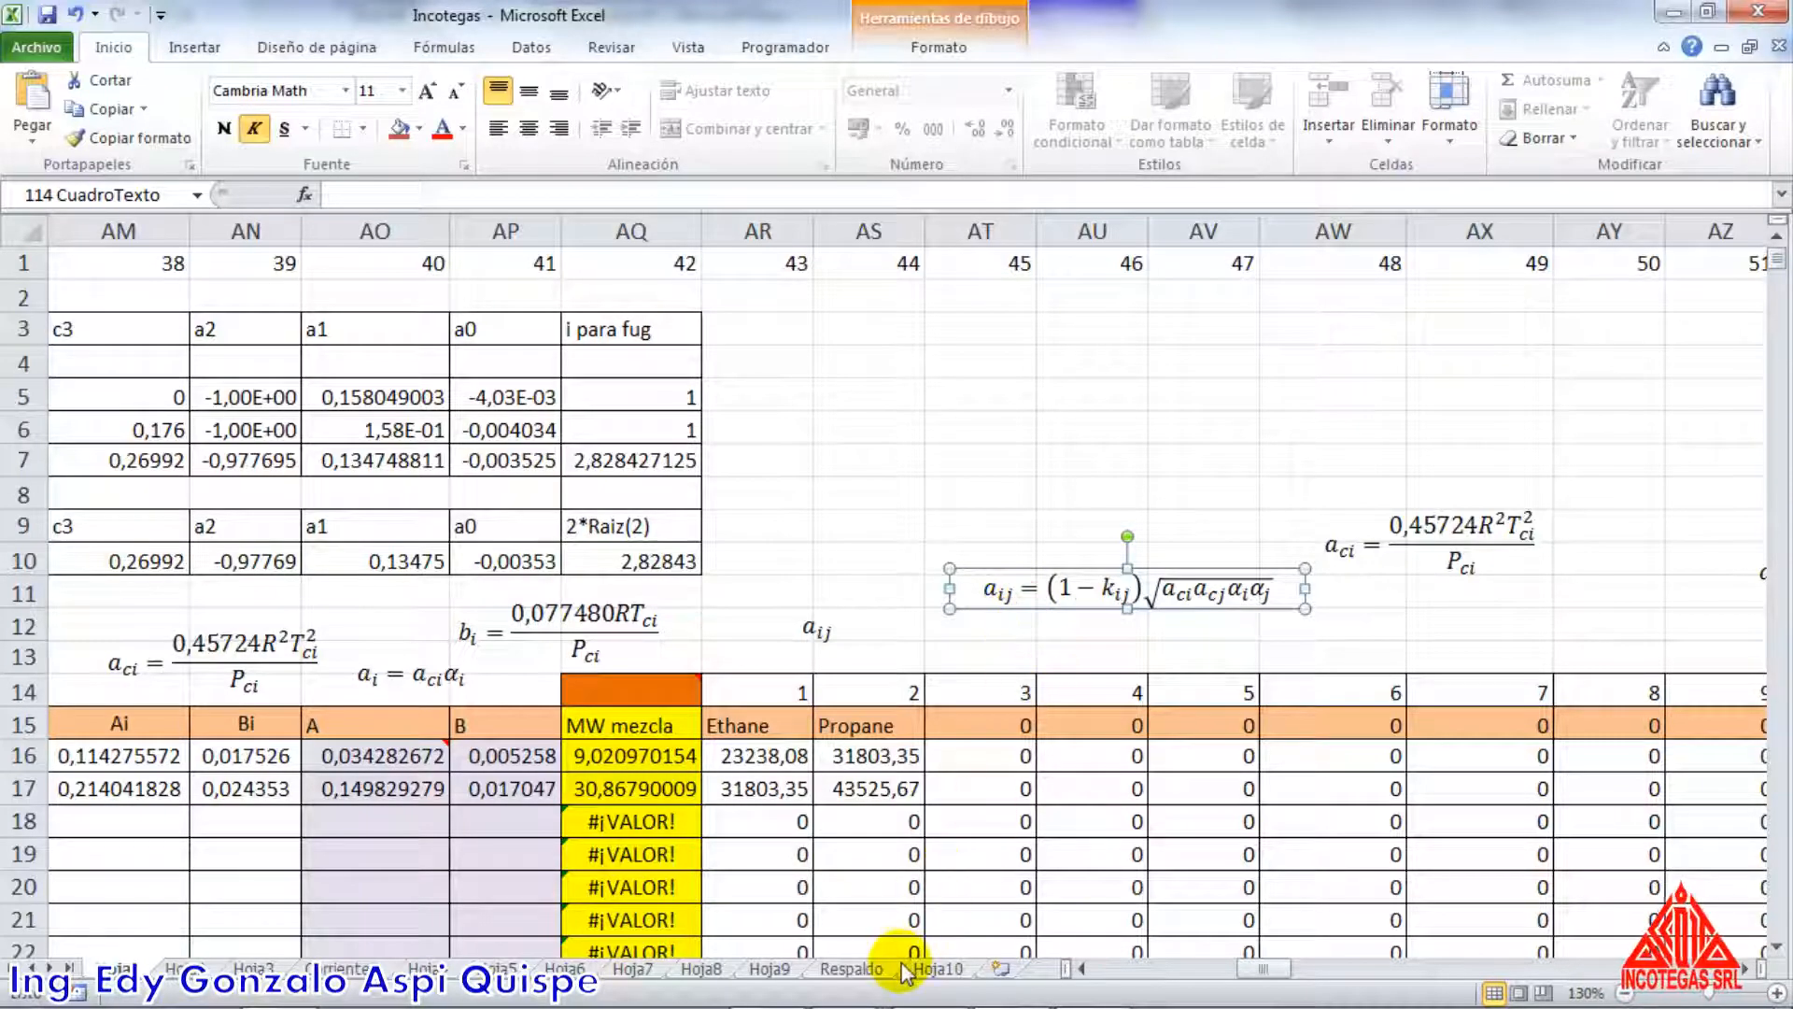
Switch to the thermodynamics guide in Word and examine equations 4.25 to 4.27 for aij, √αi and aci
key(alt+Tab)
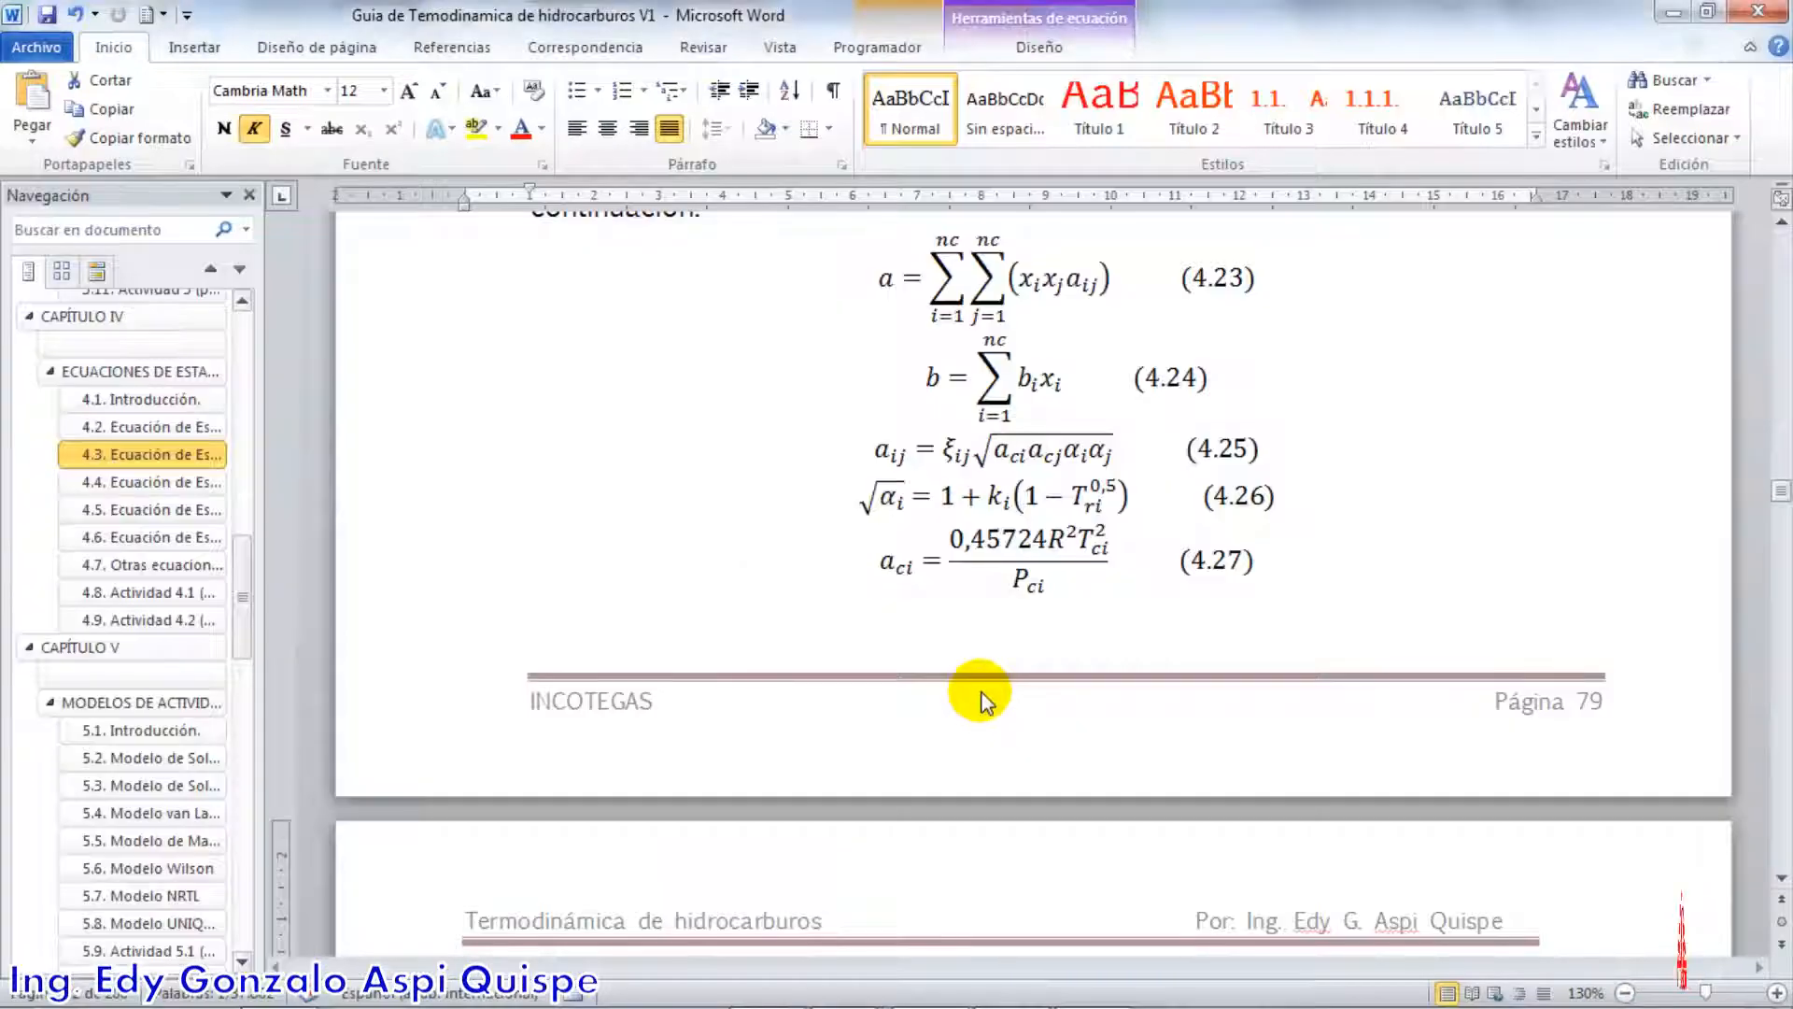
click(967, 560)
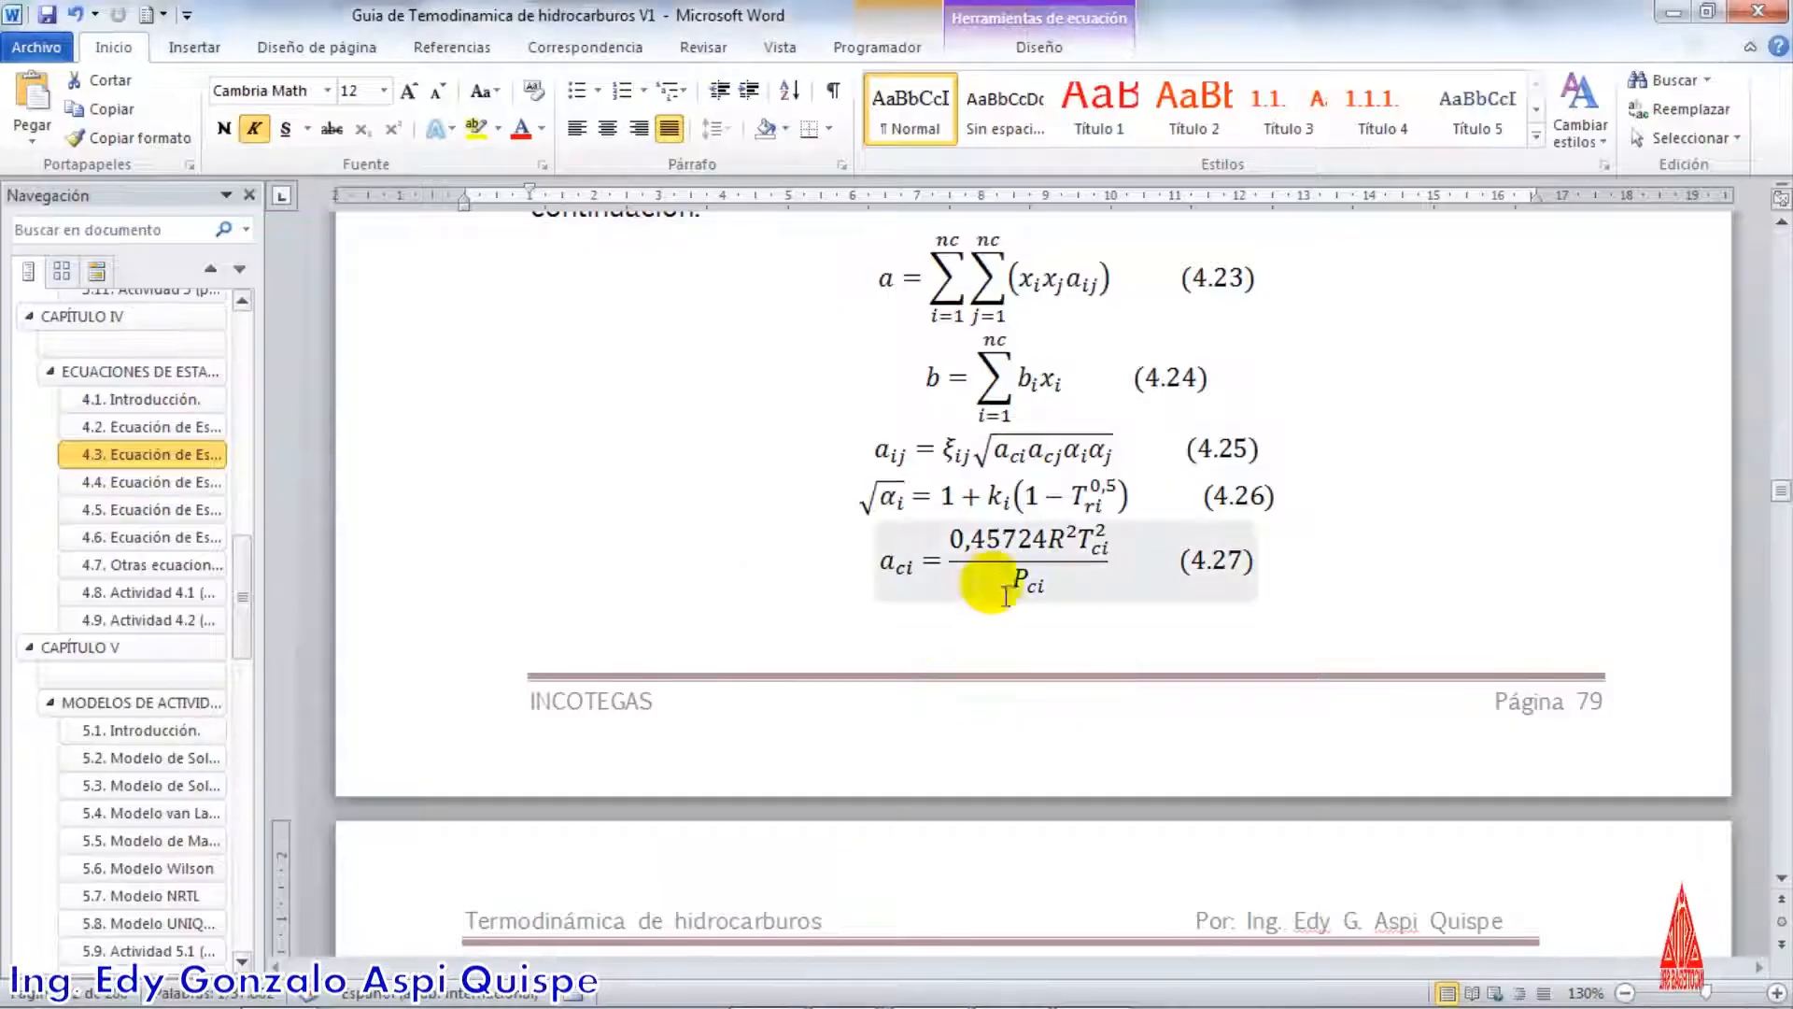
click(918, 519)
click(924, 565)
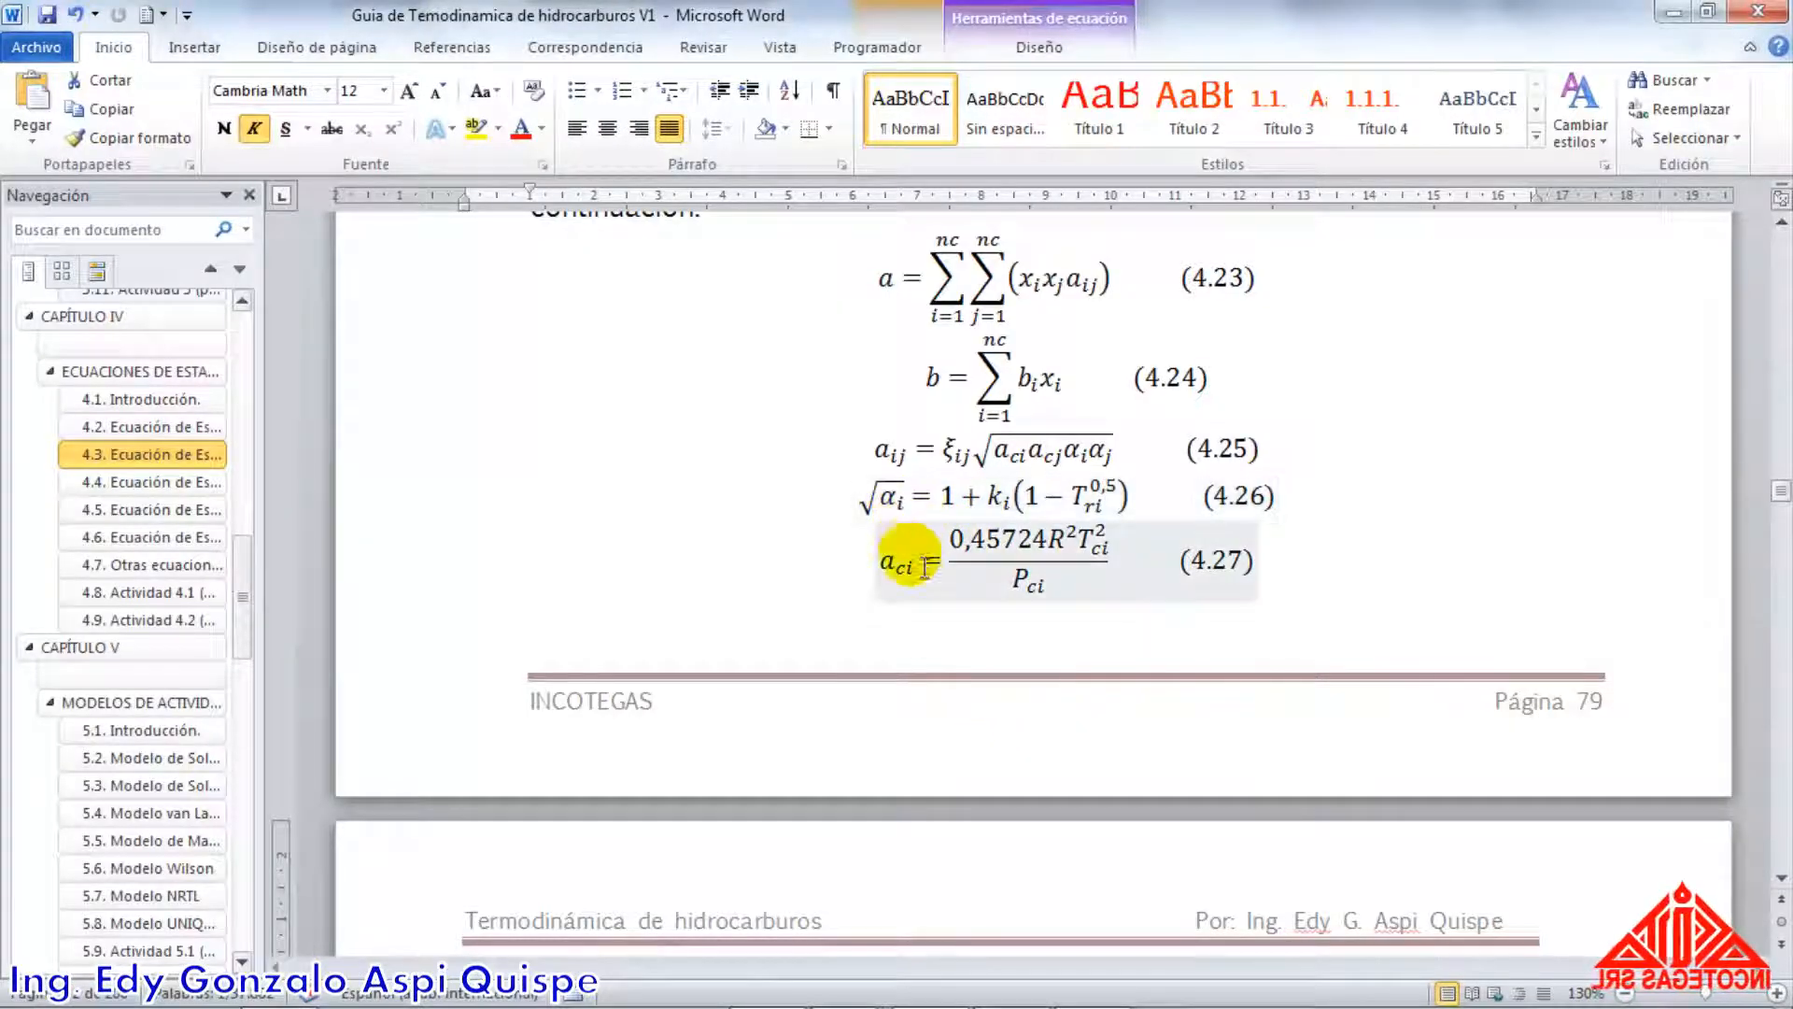
click(917, 507)
click(934, 469)
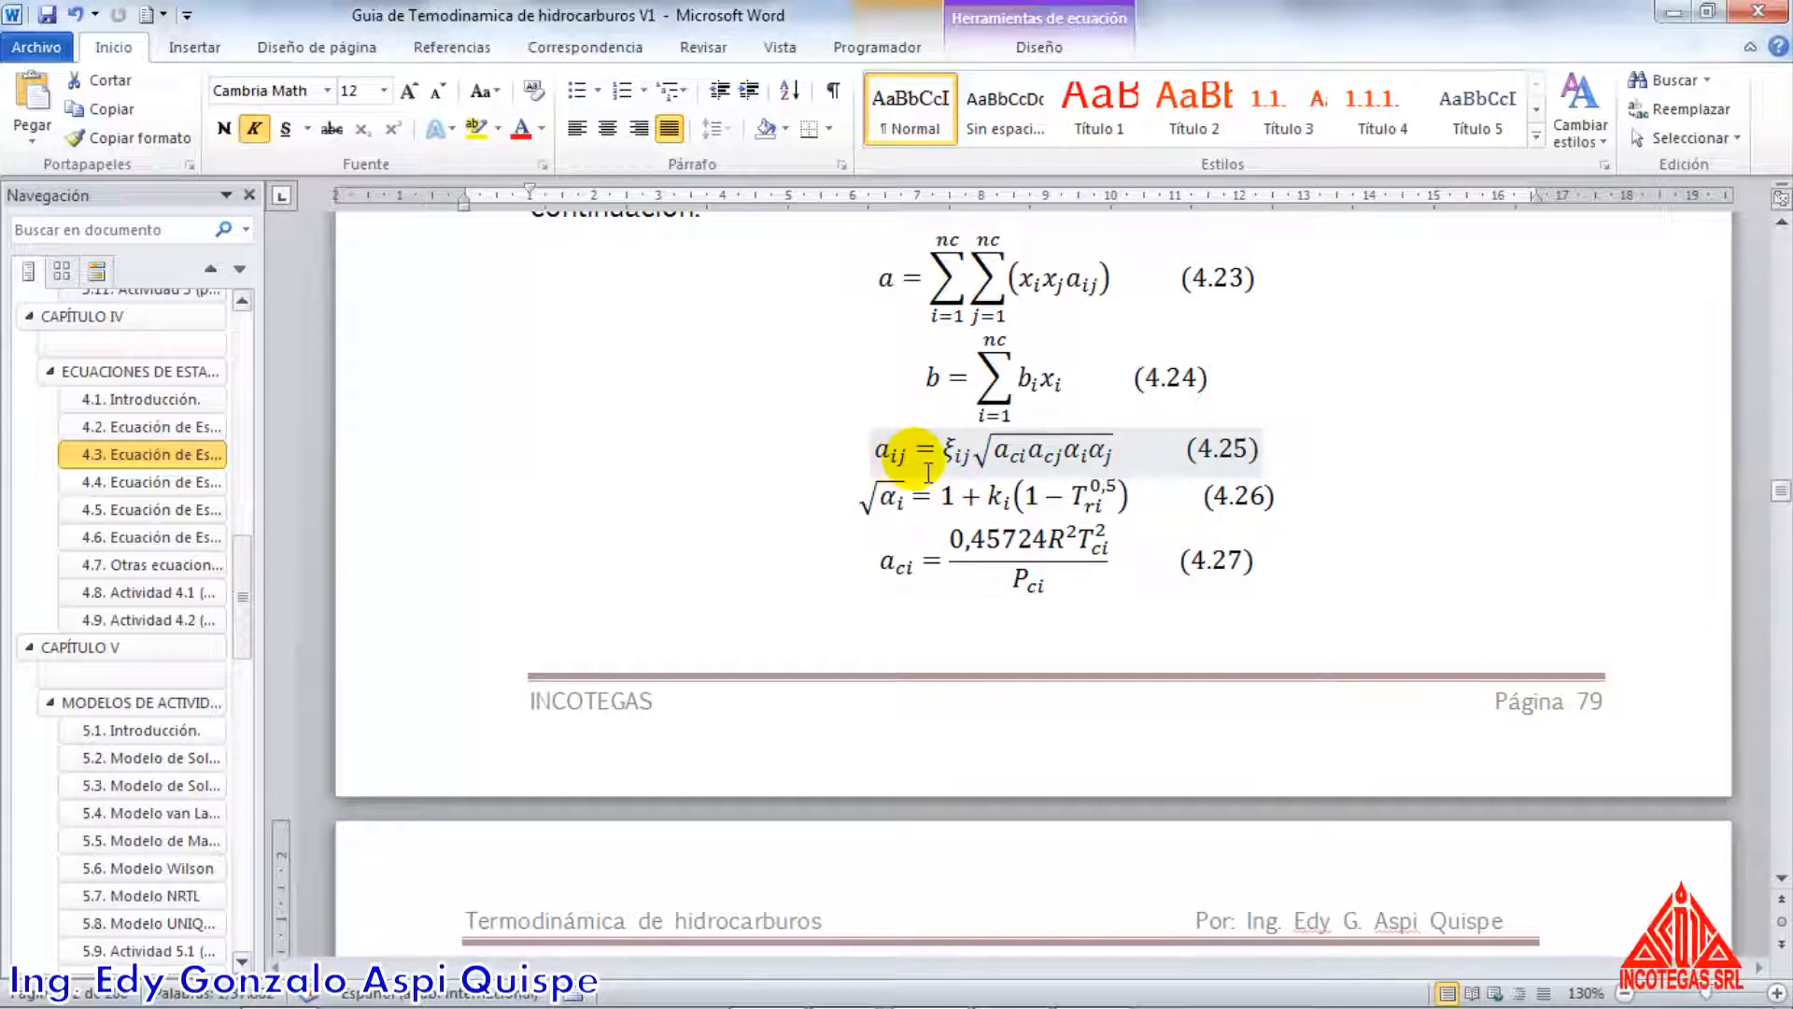
click(924, 546)
click(918, 509)
click(902, 571)
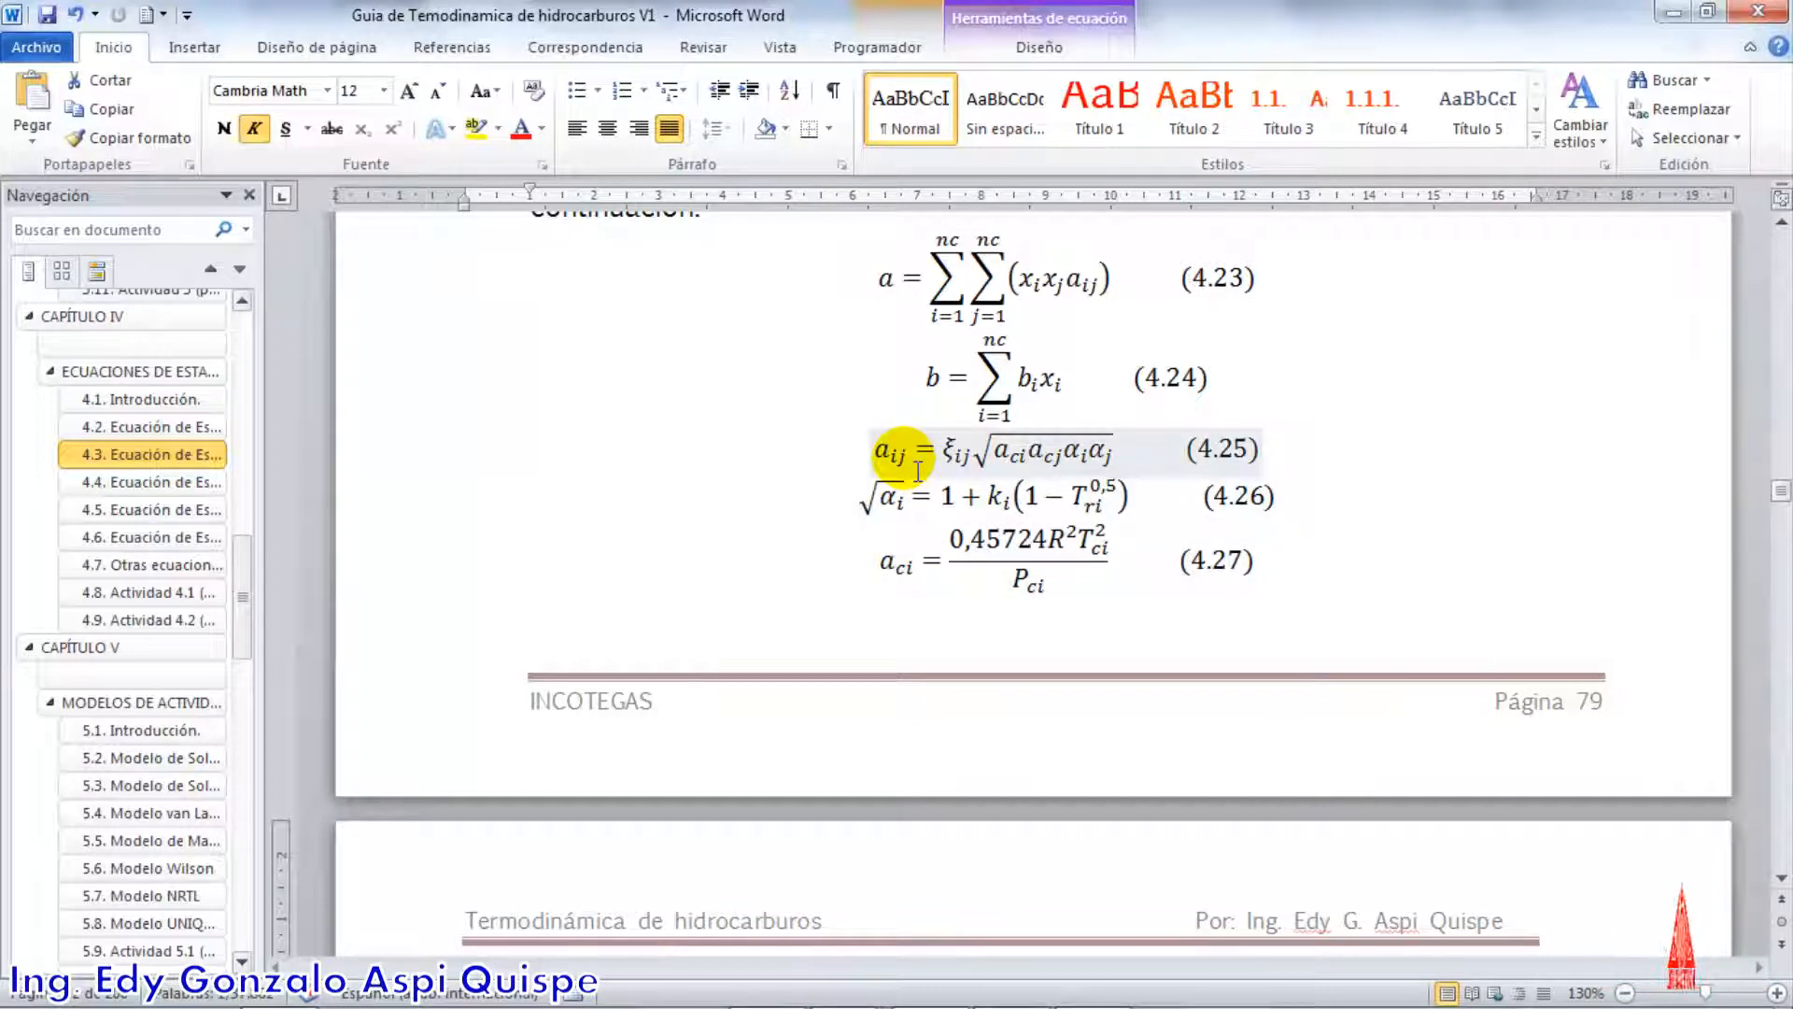
click(1042, 450)
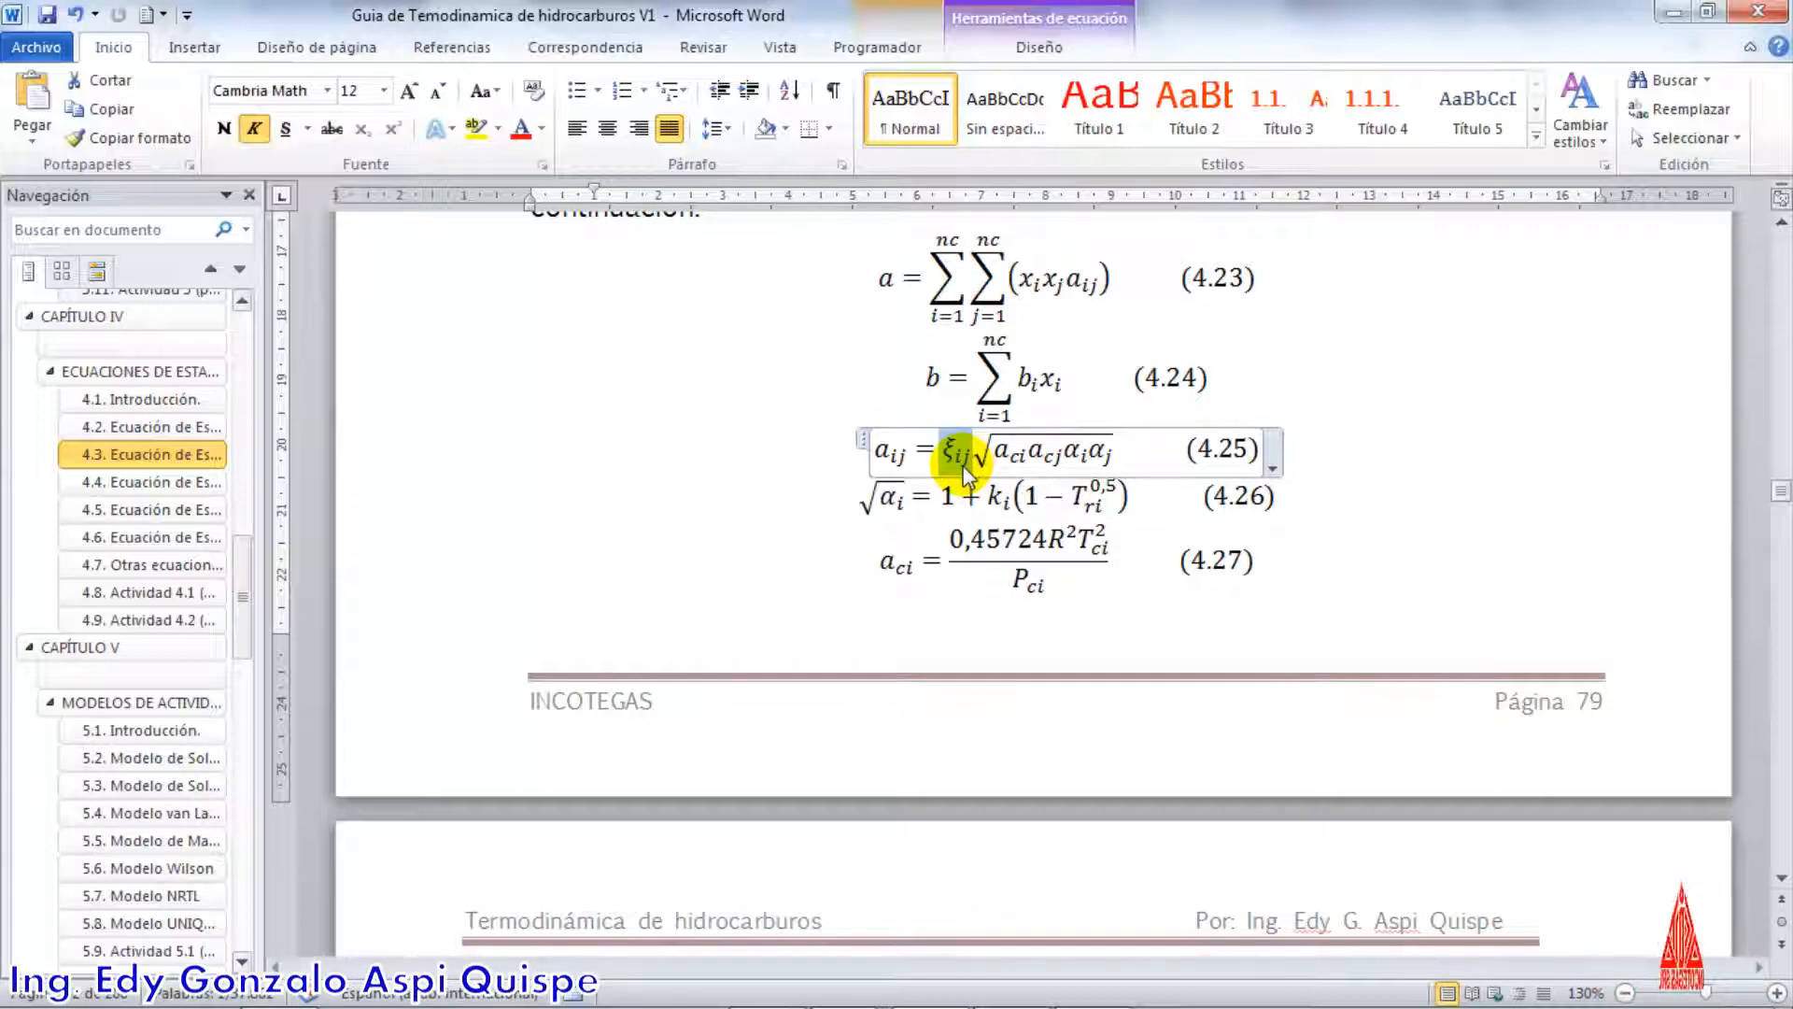
Switch to Aspen HYSYS and view the ethane–propane binary interaction coefficients of the Basis-1 fluid package
key(alt+Tab)
key(alt+Tab)
key(alt+Tab)
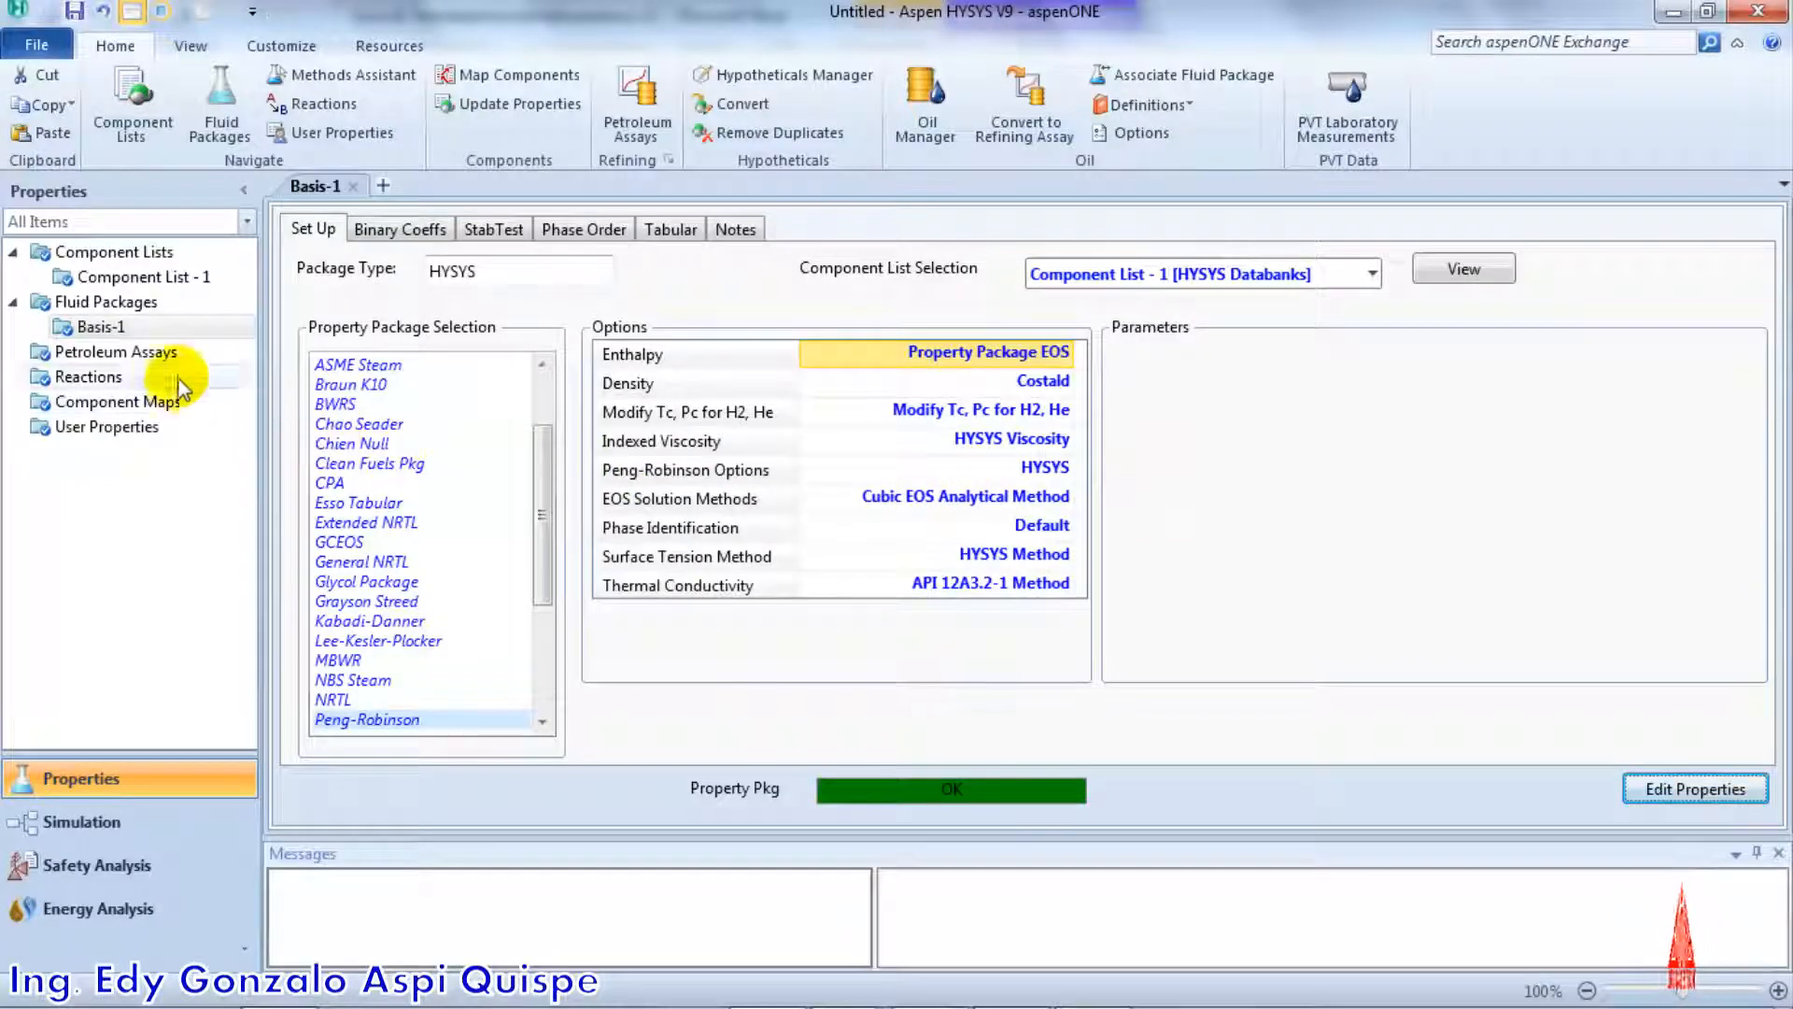
click(148, 323)
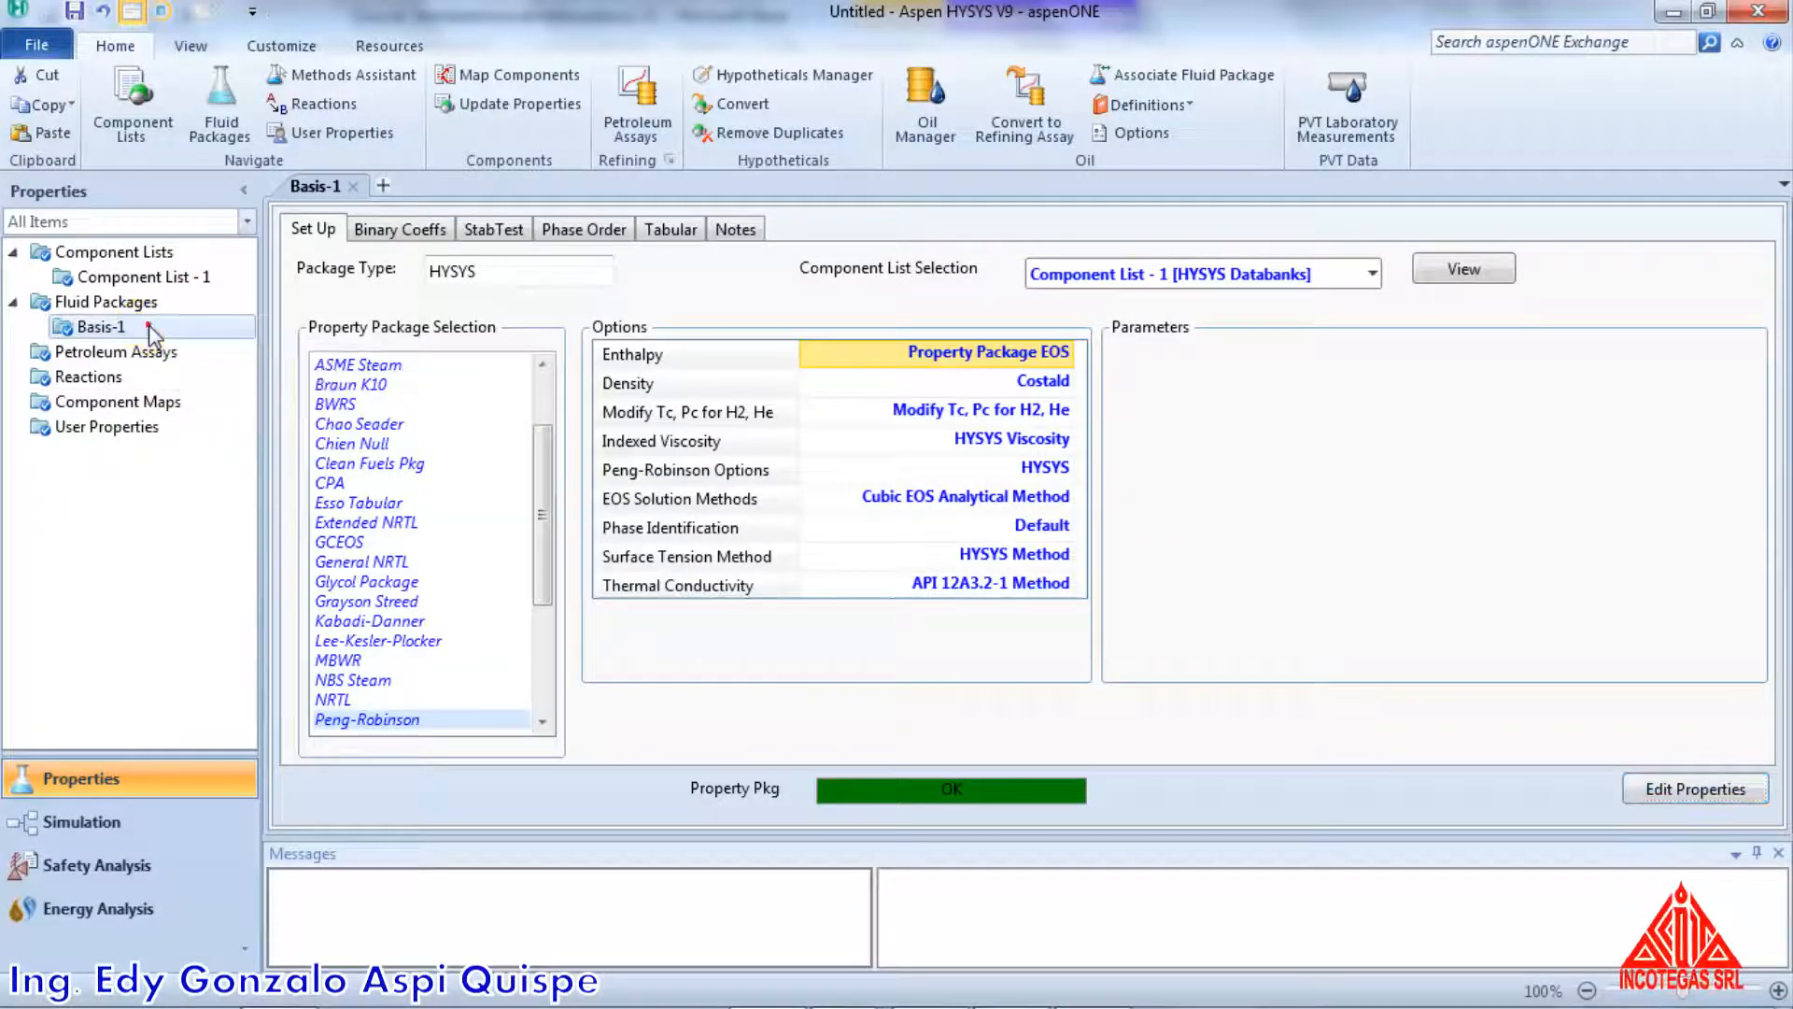
click(423, 239)
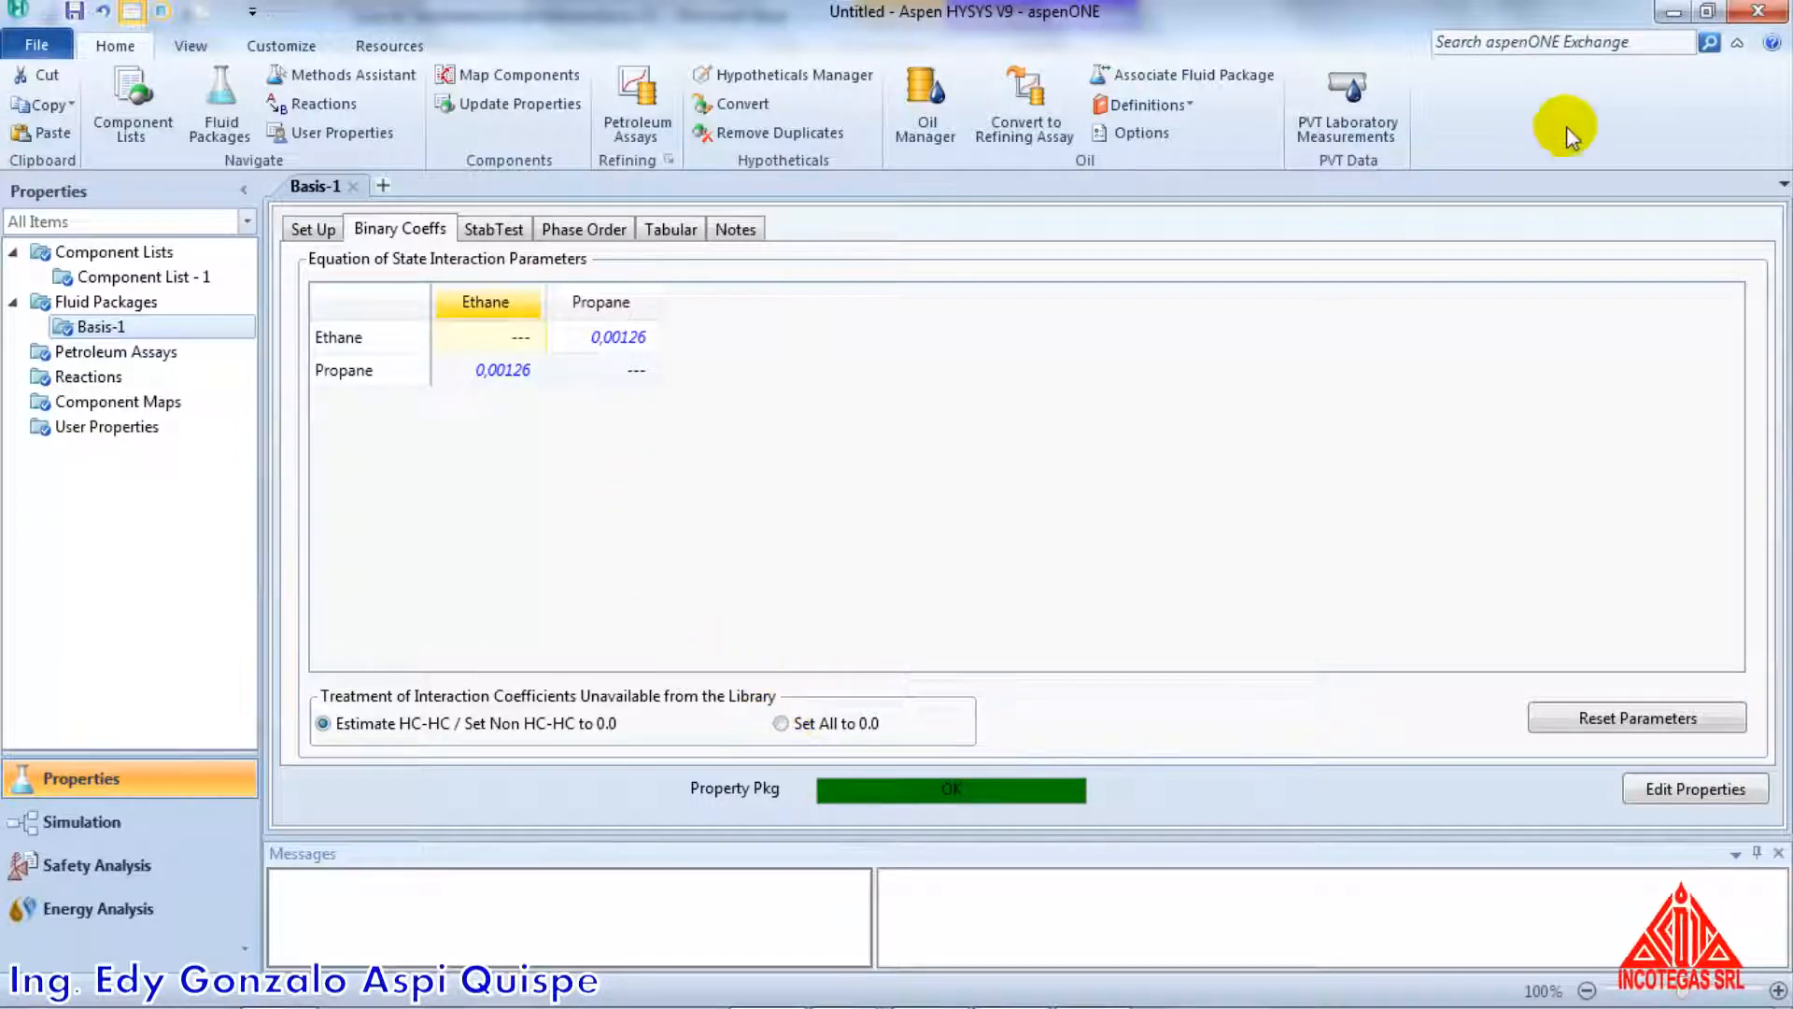
Return to the Incotegas workbook in Excel and locate the orange switch cell AQ14 above the MW mezcla header
key(alt+Tab)
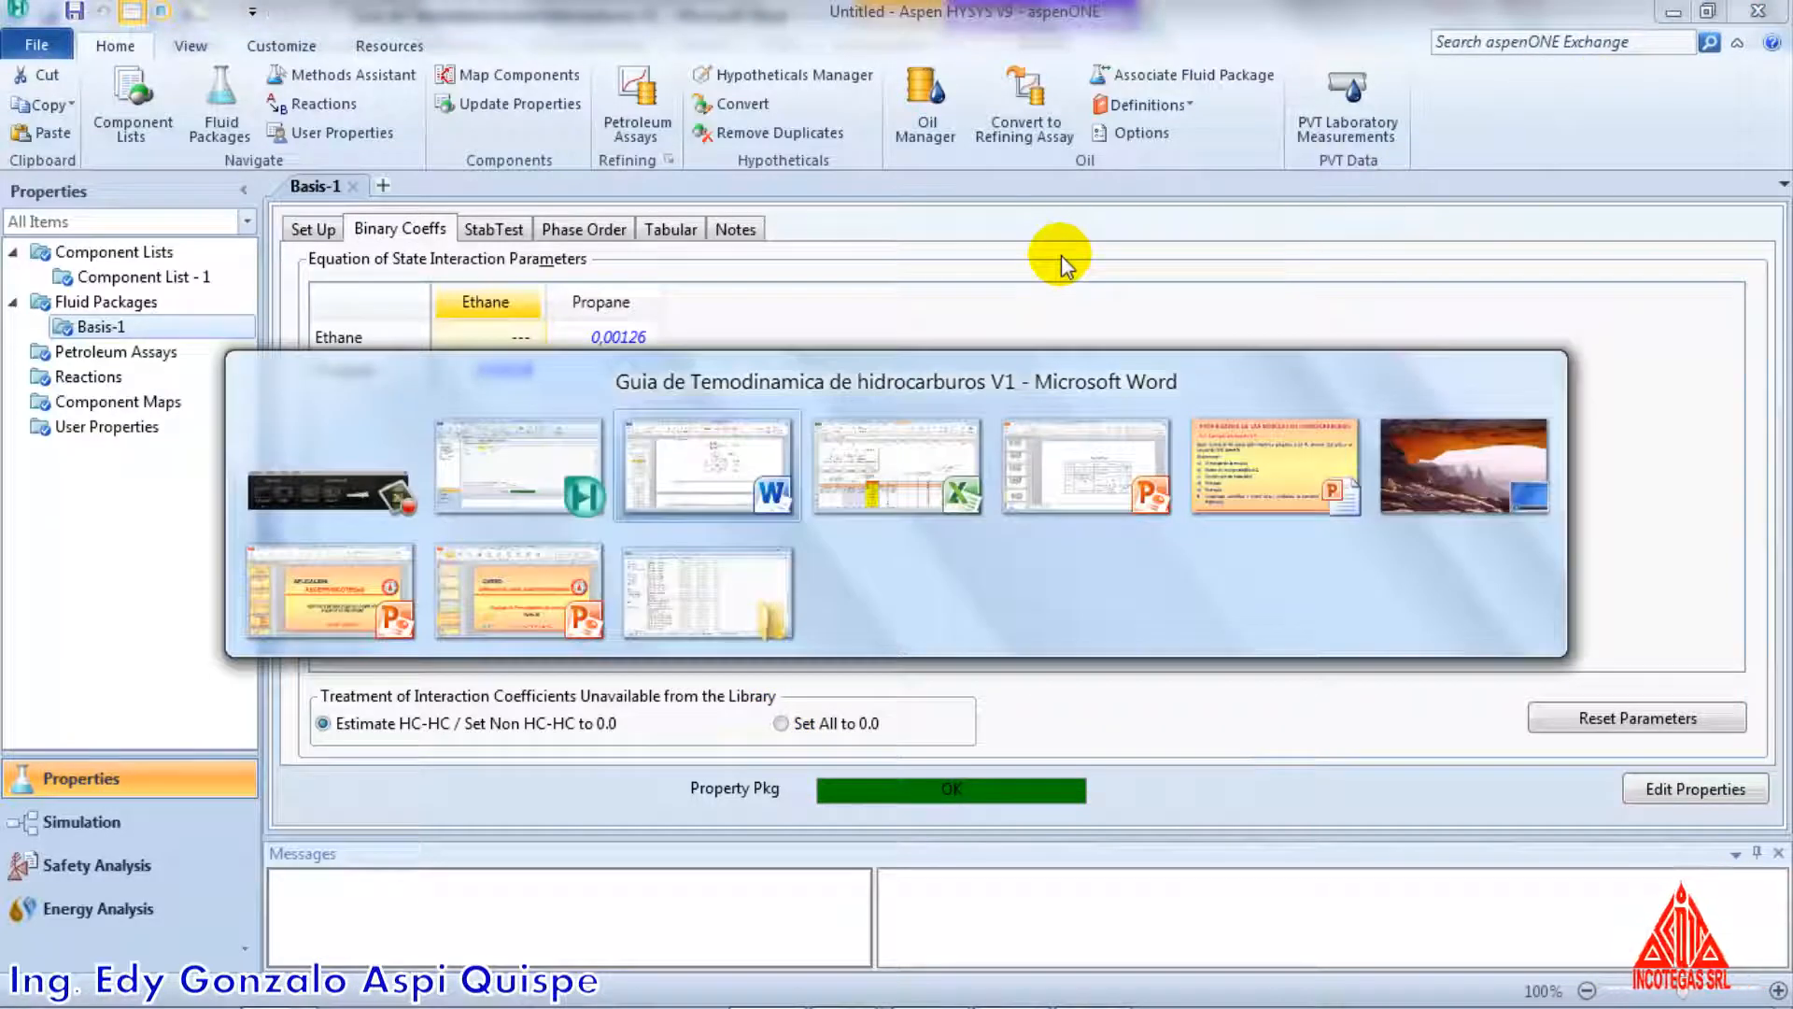
key(alt+Tab)
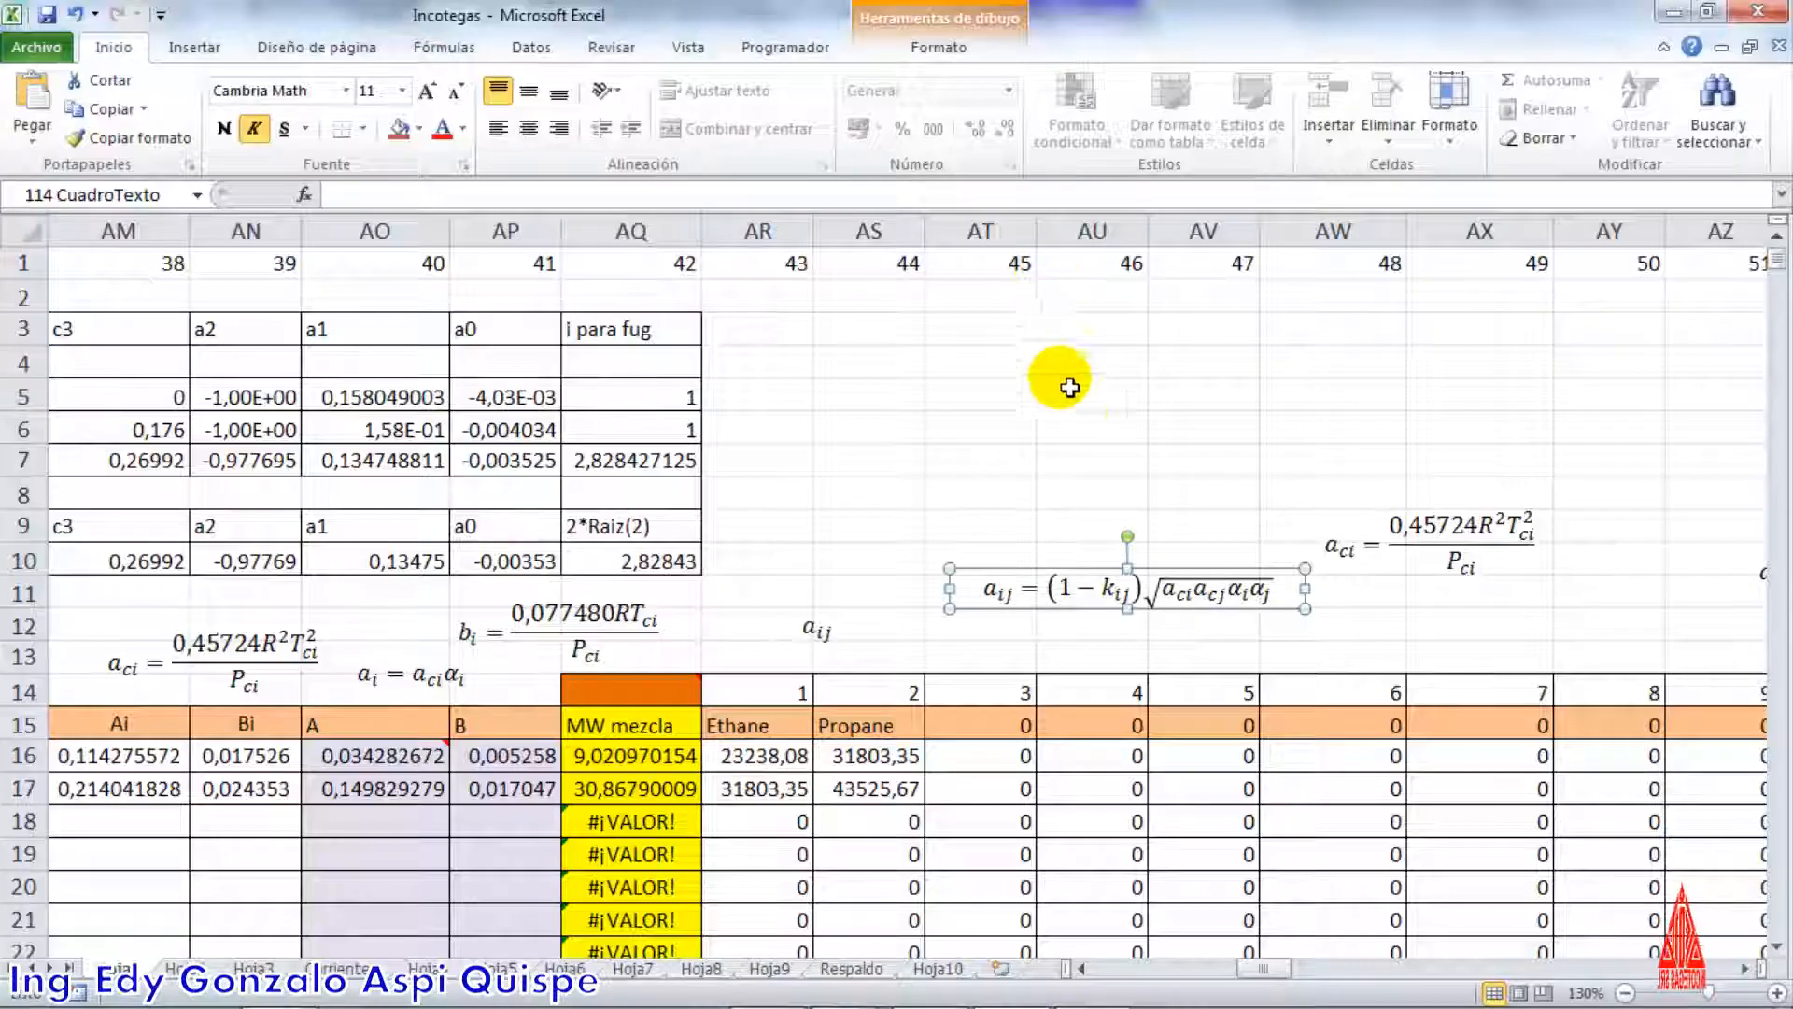
scroll(1108, 525, down, 9)
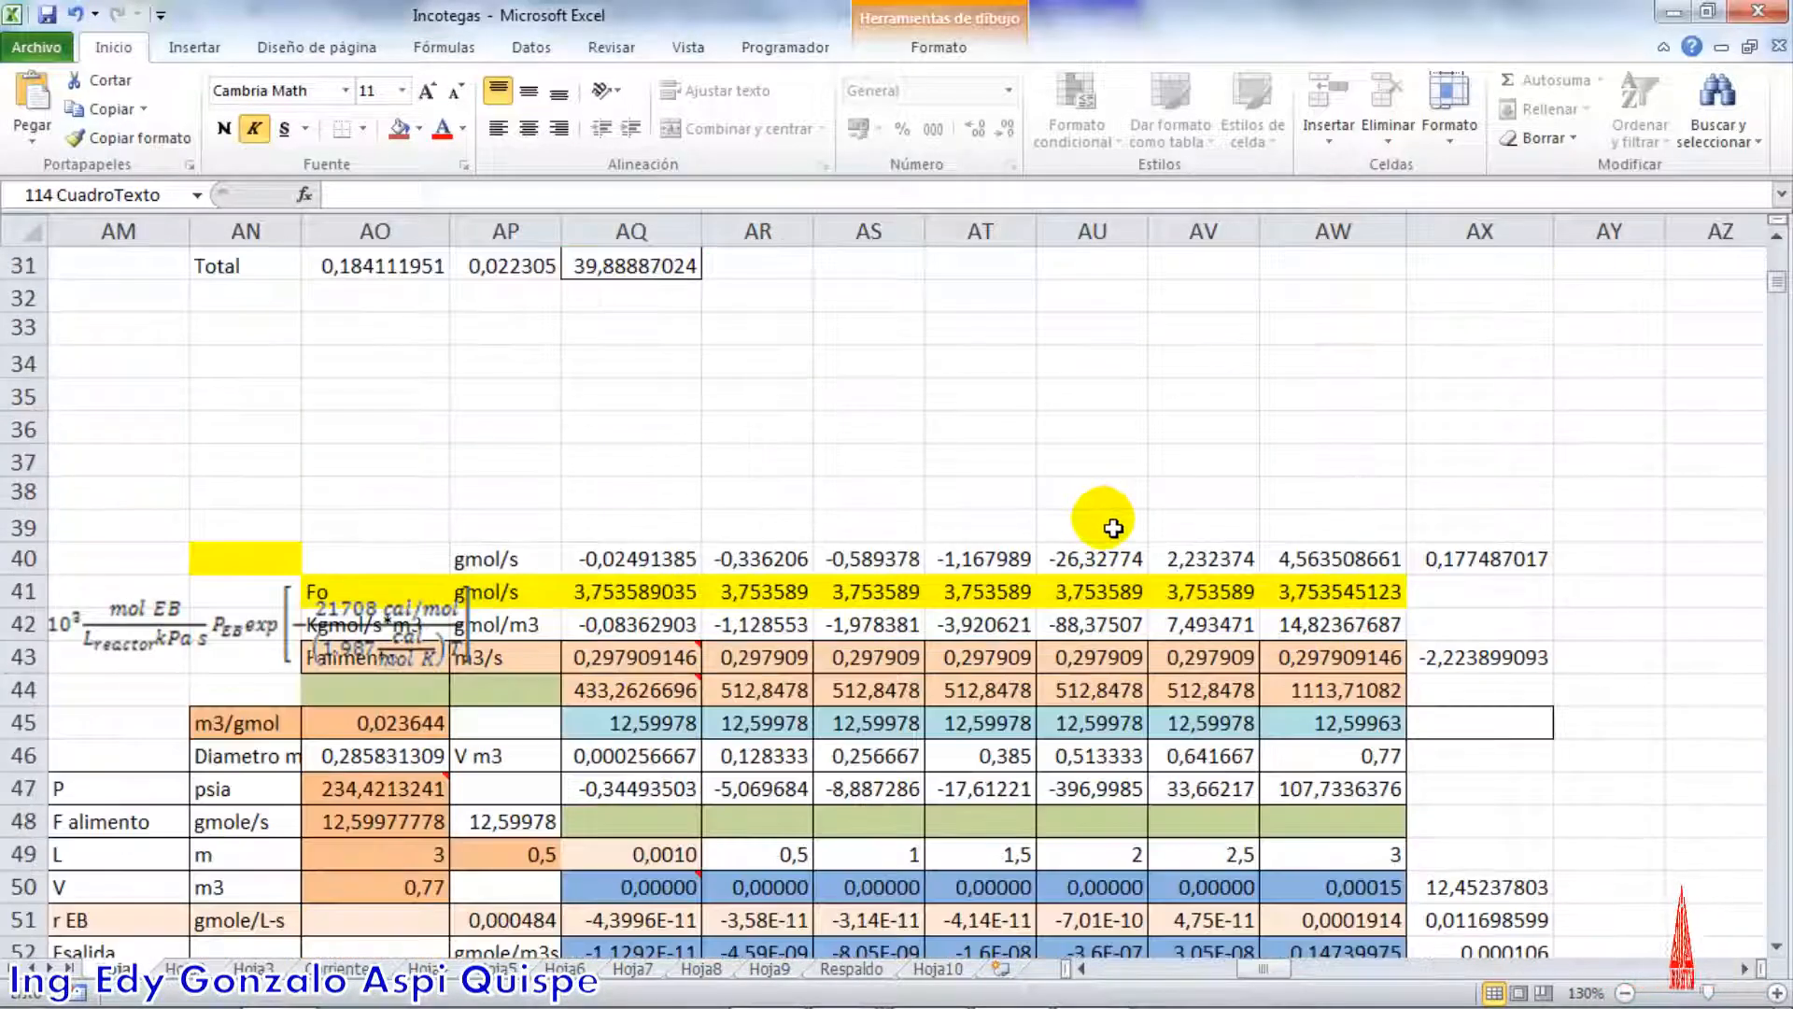
scroll(1111, 524, up, 7)
click(644, 408)
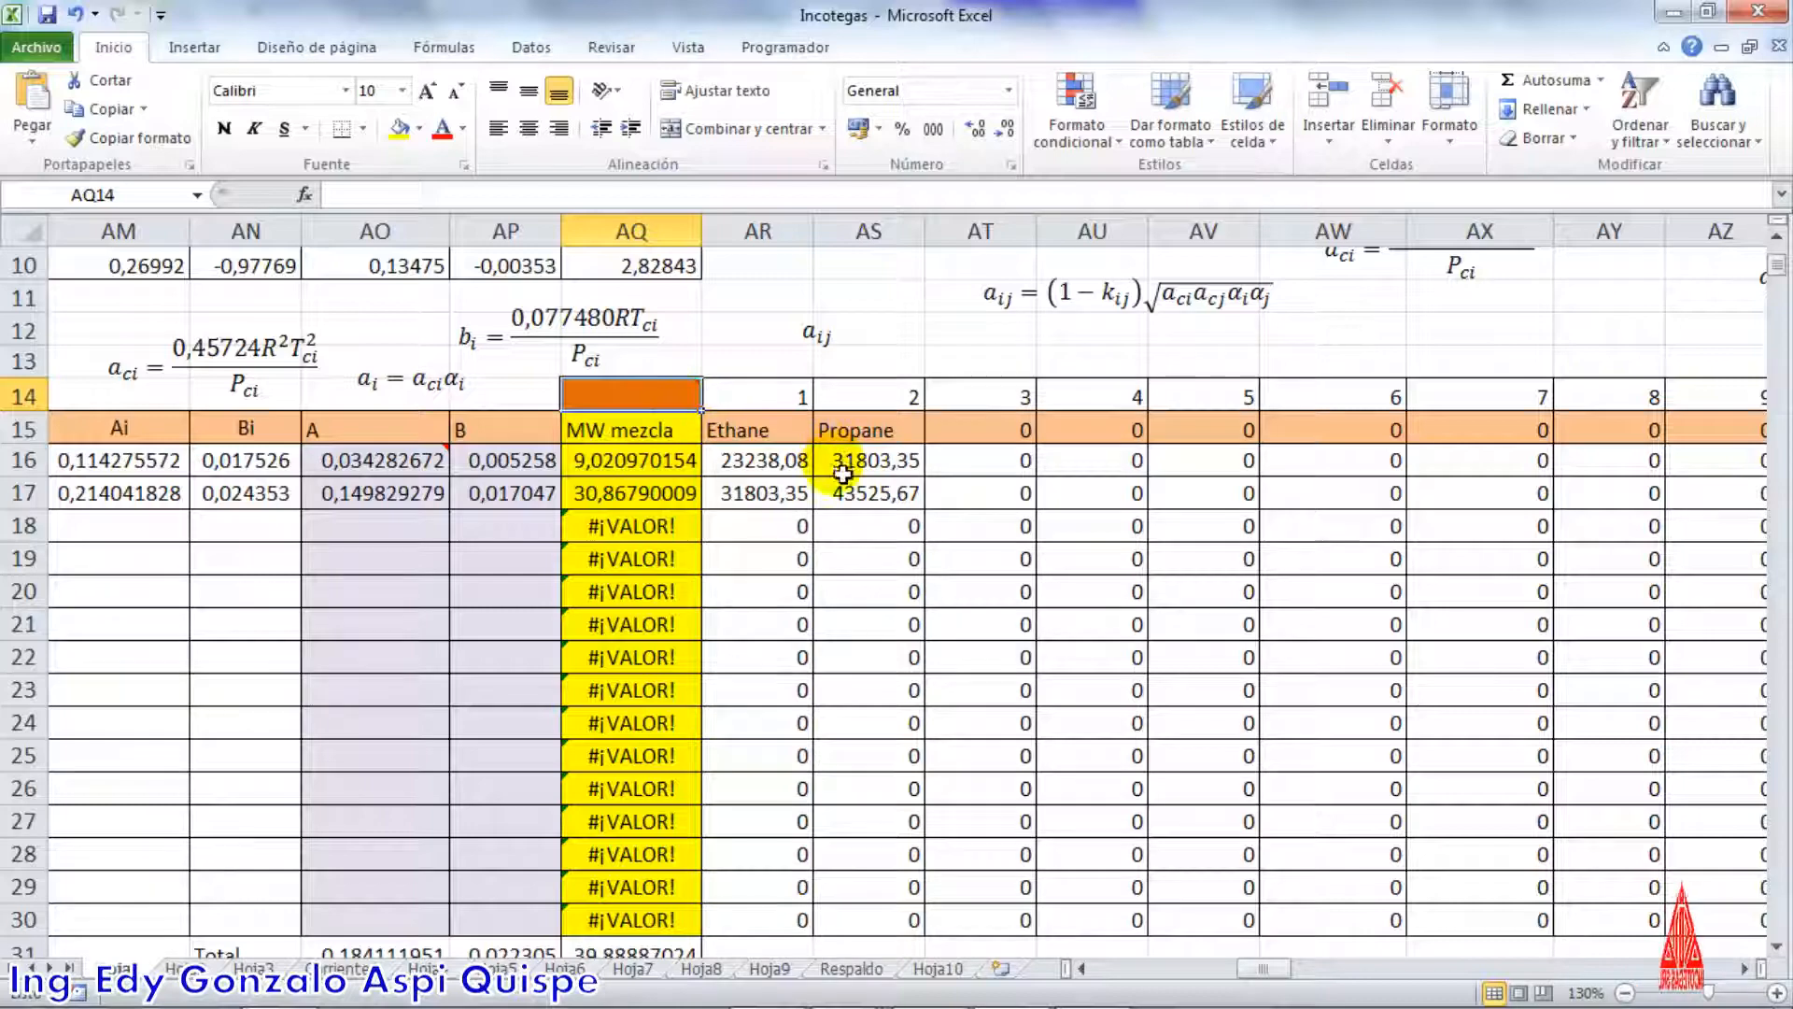
scroll(841, 434, up, 1)
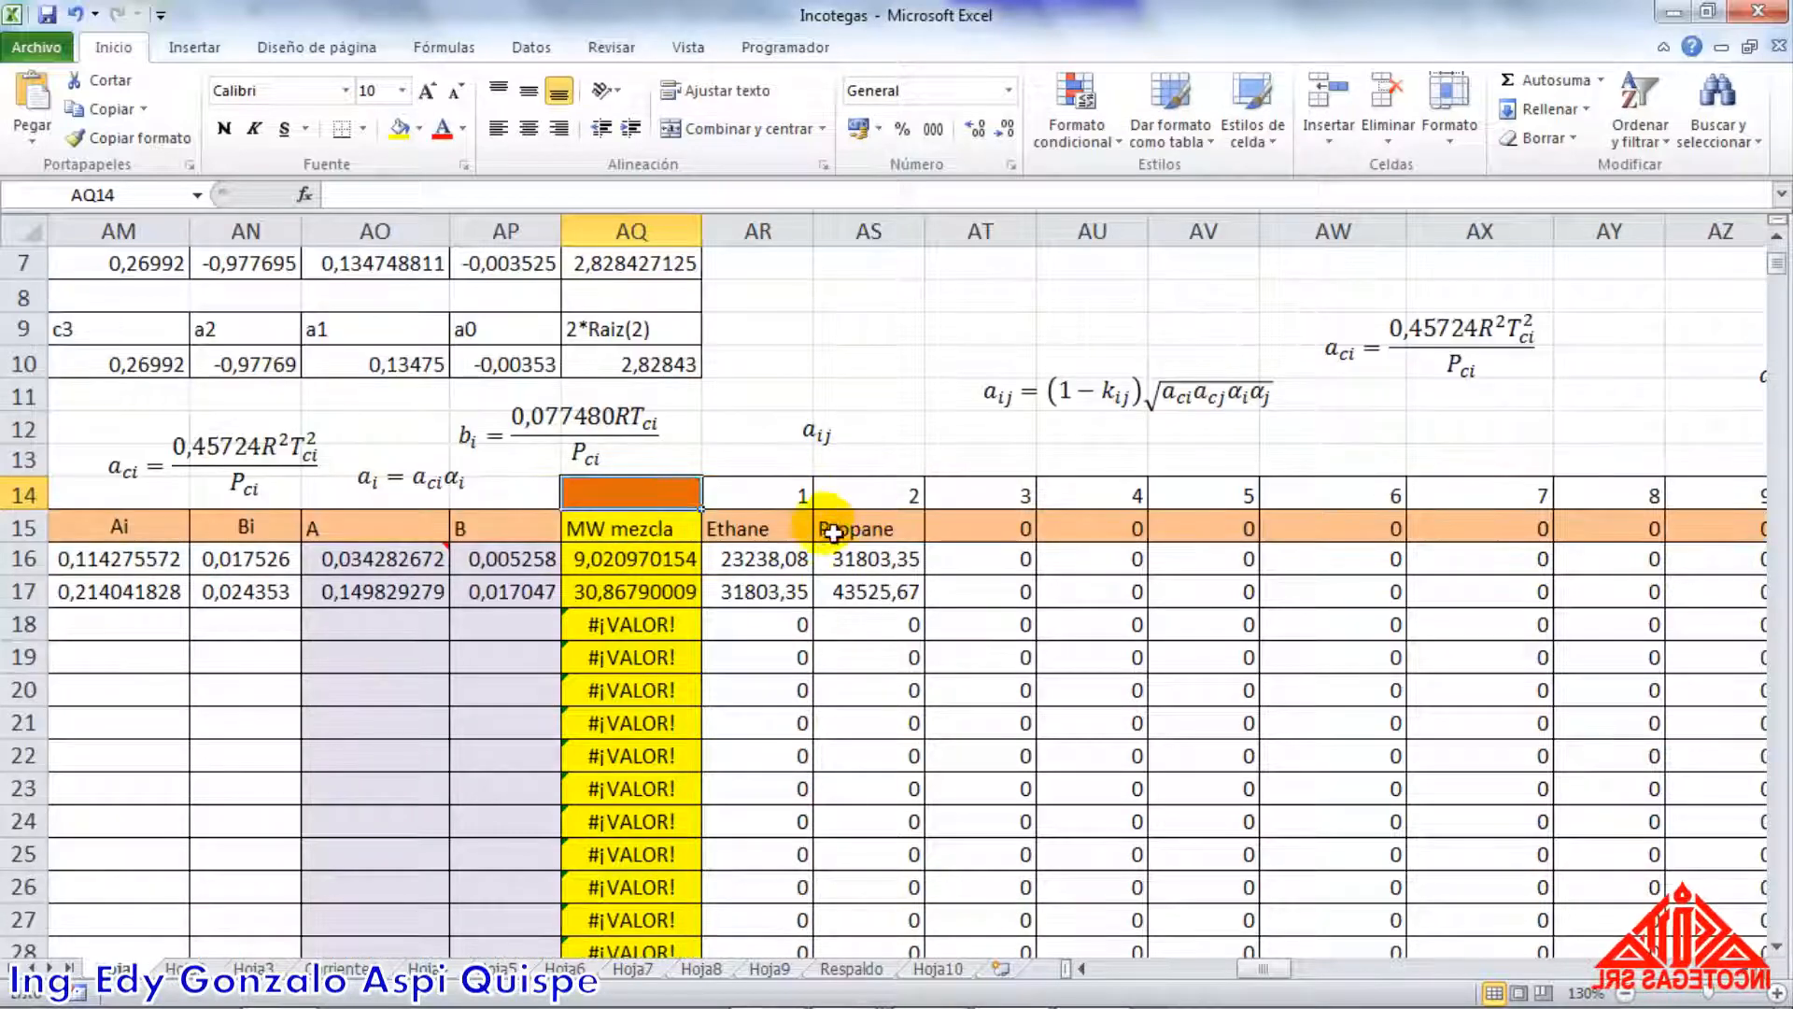
Open the ethane–ethane aij formula in AR16 and highlight its branch with the (1-BC37) term, and its plain square-root branch
double_click(784, 559)
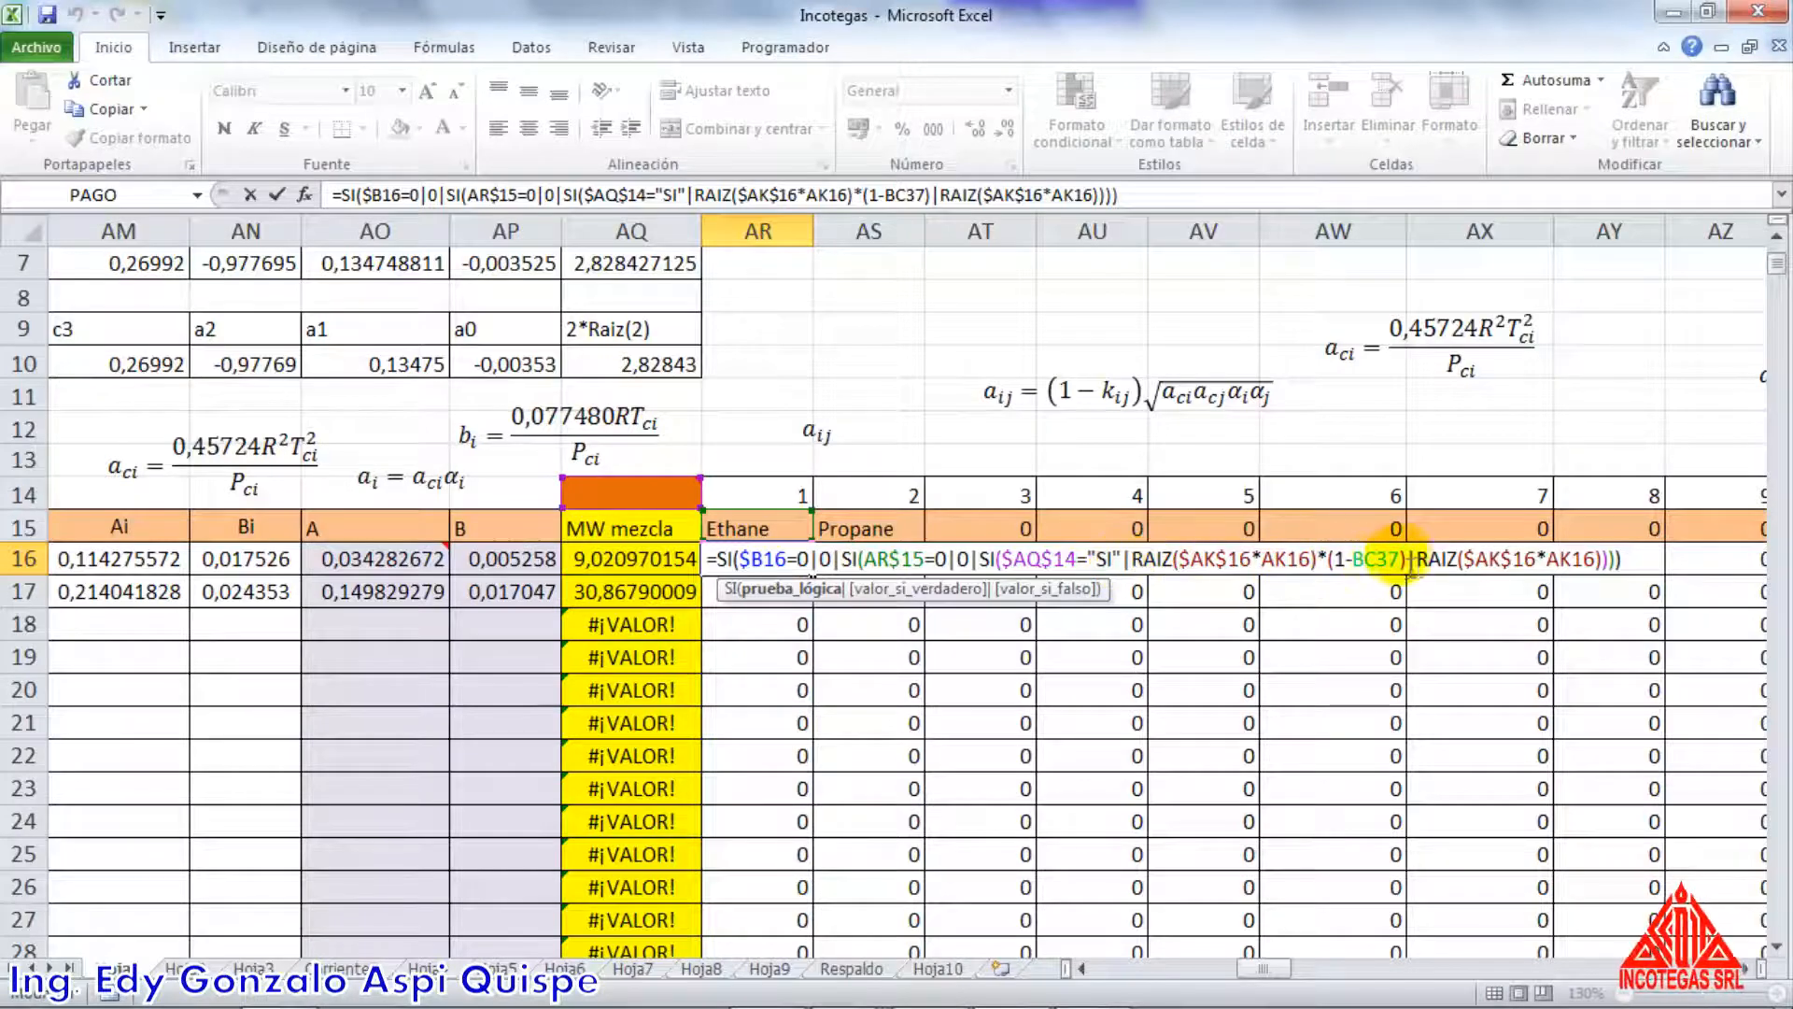
drag(1409, 560, 1008, 571)
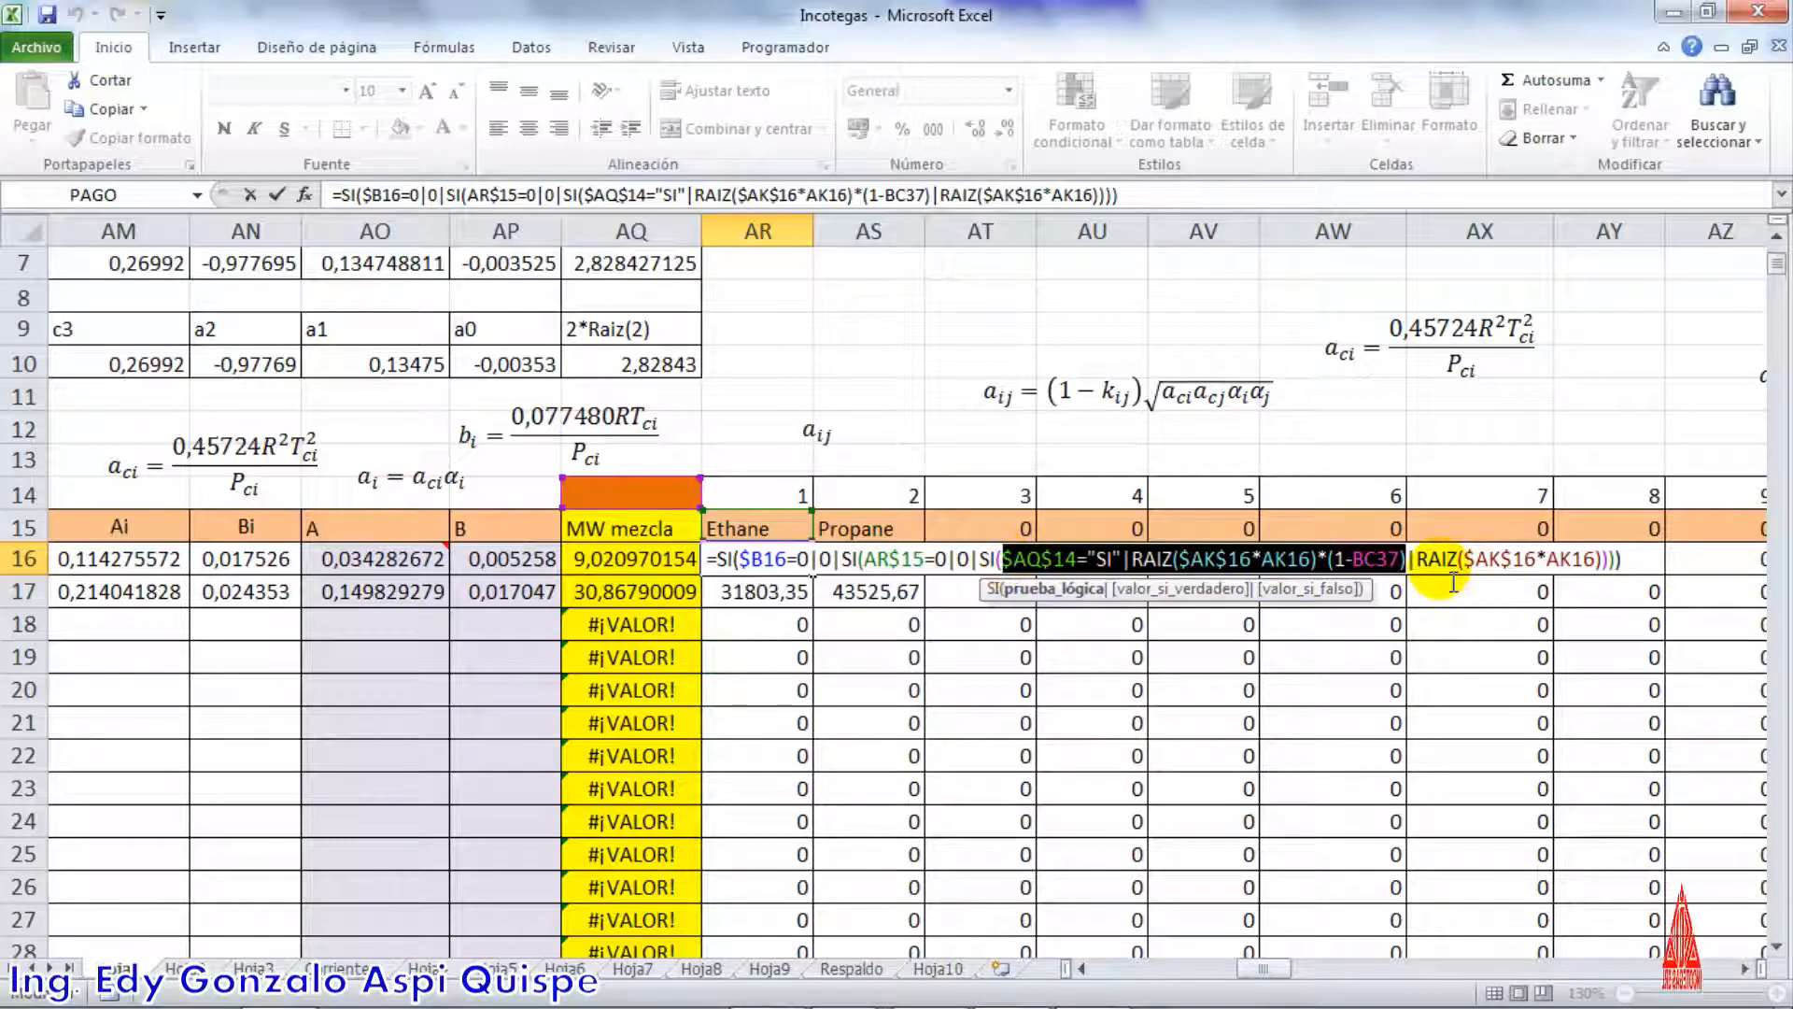
drag(1416, 561, 1621, 572)
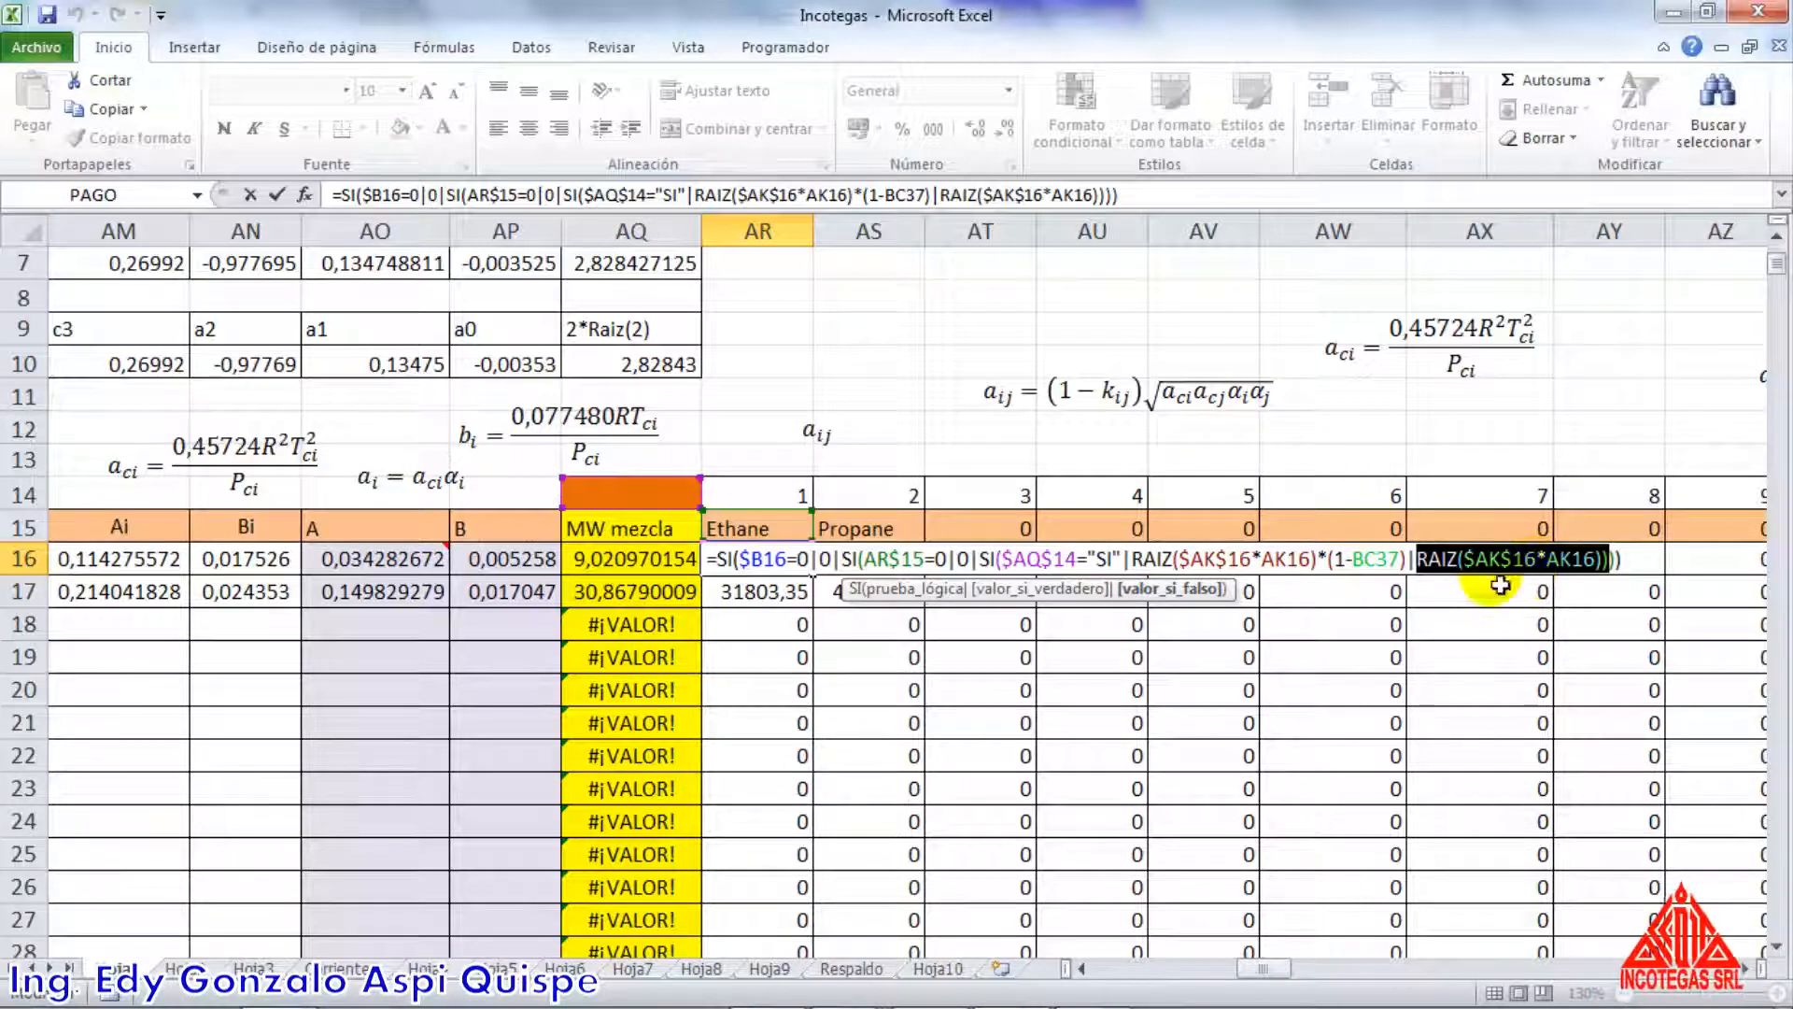
Trace the AR16 square-root branch back to the ethane ai value in AK16, and close the formula without changes
drag(1270, 976, 1241, 967)
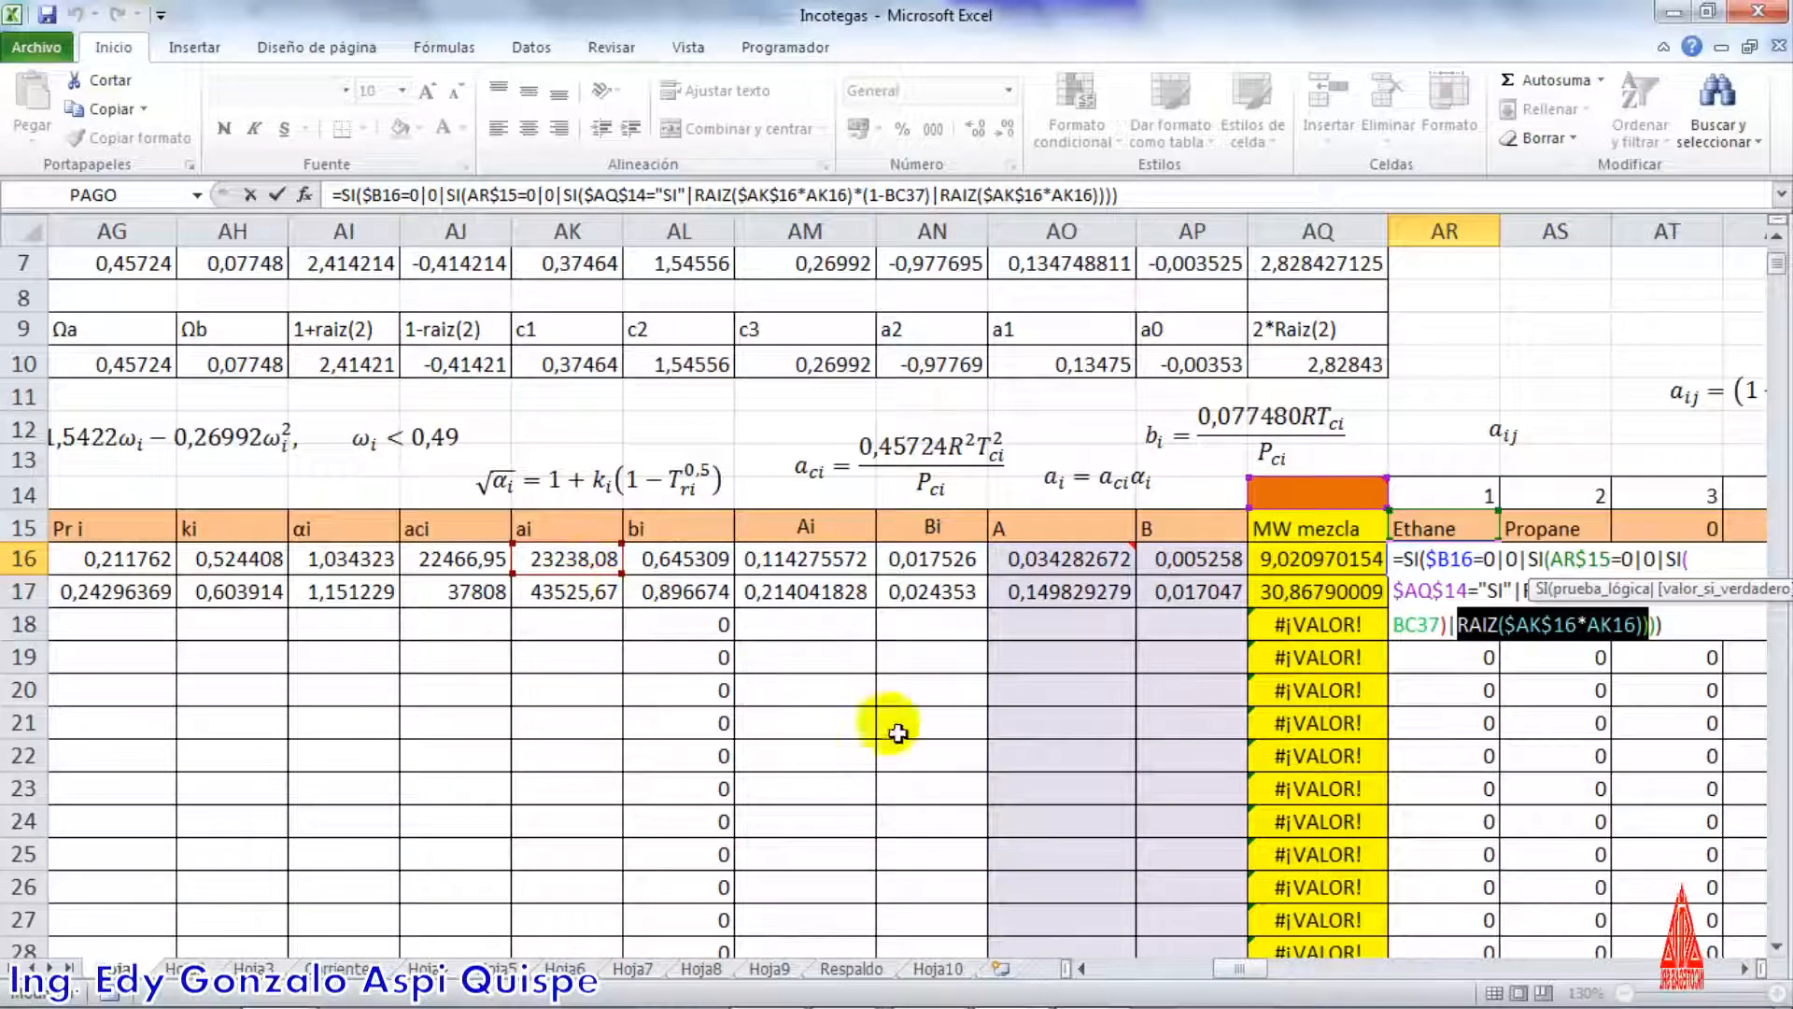
drag(1252, 979, 1251, 972)
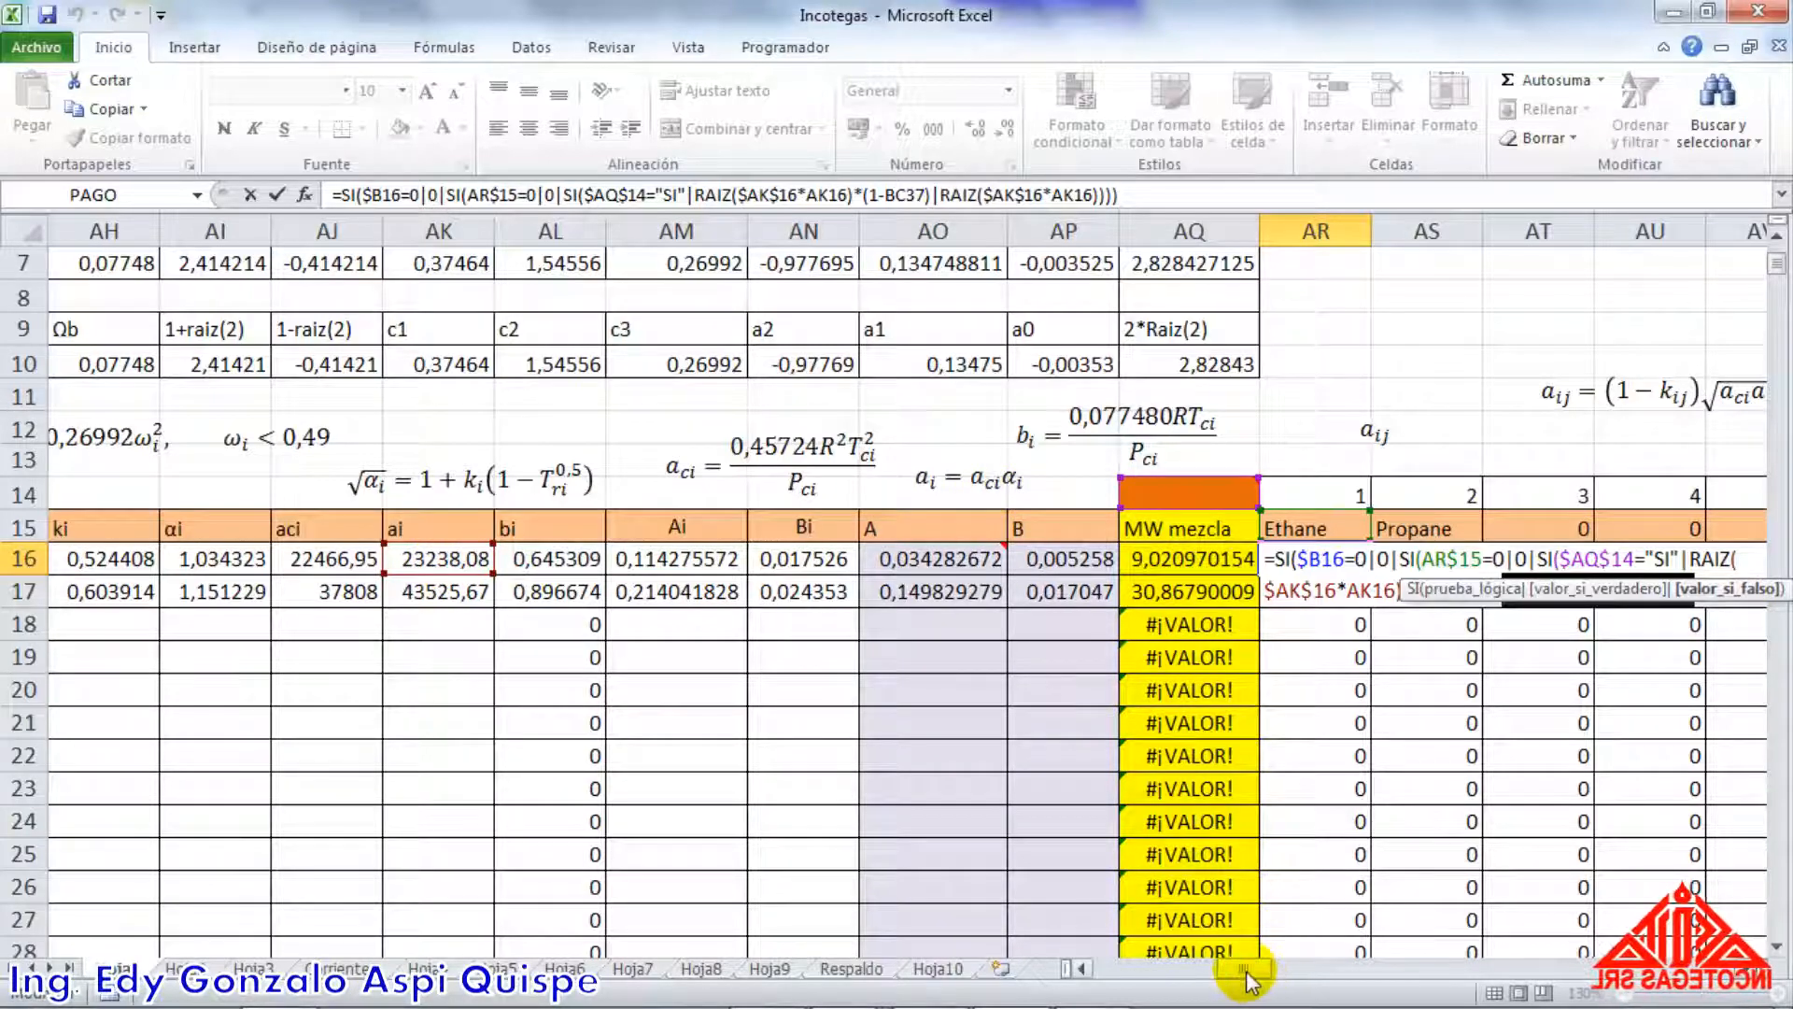
drag(1247, 979, 1258, 979)
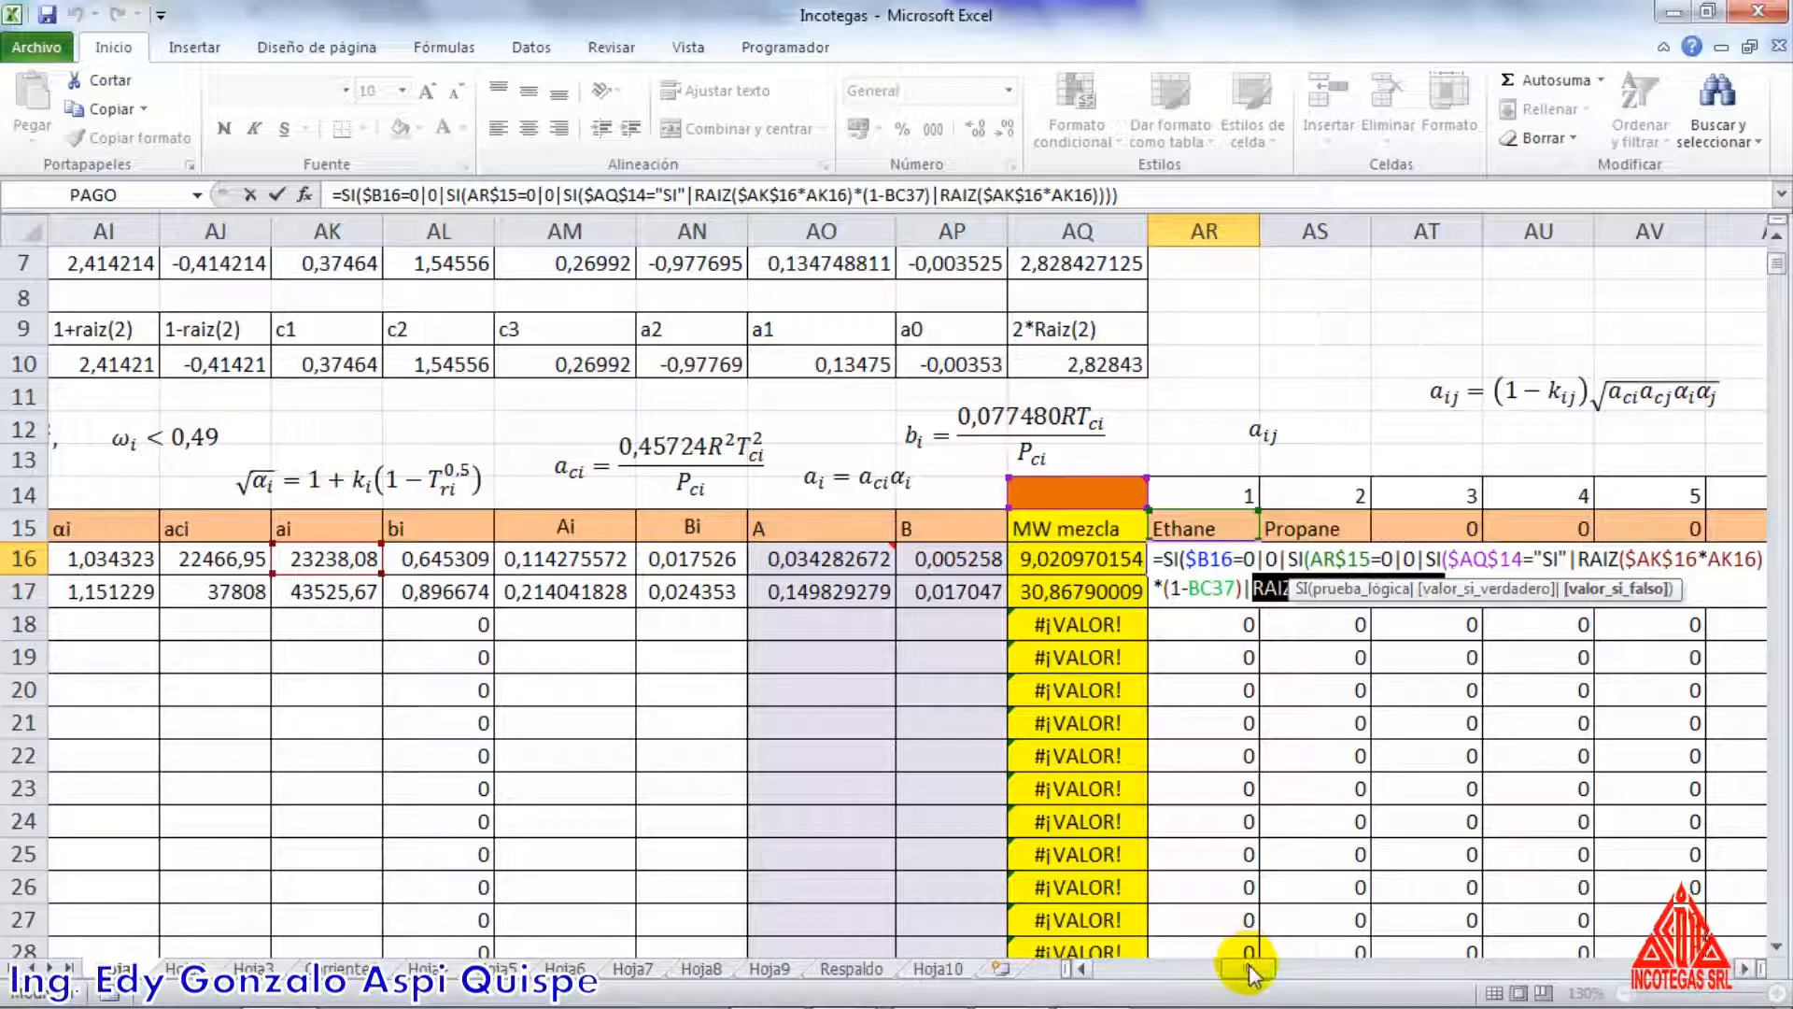
drag(1251, 972, 1257, 972)
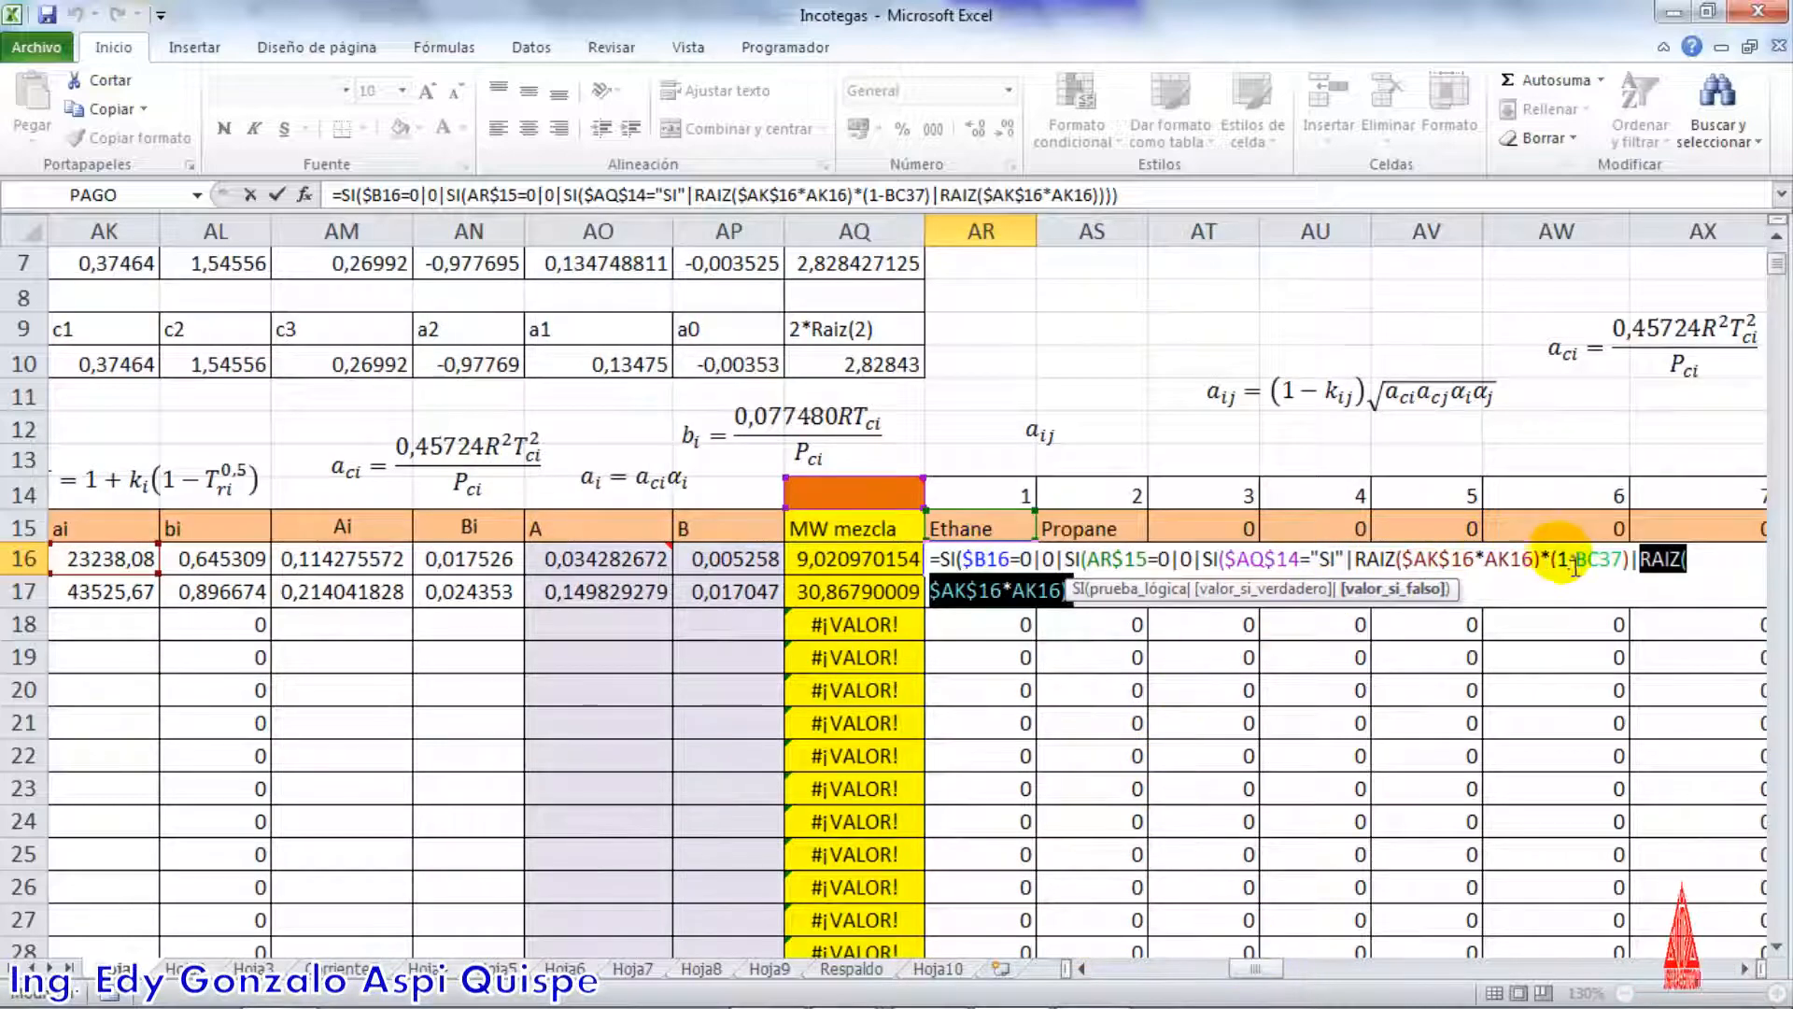
drag(1249, 971, 1257, 974)
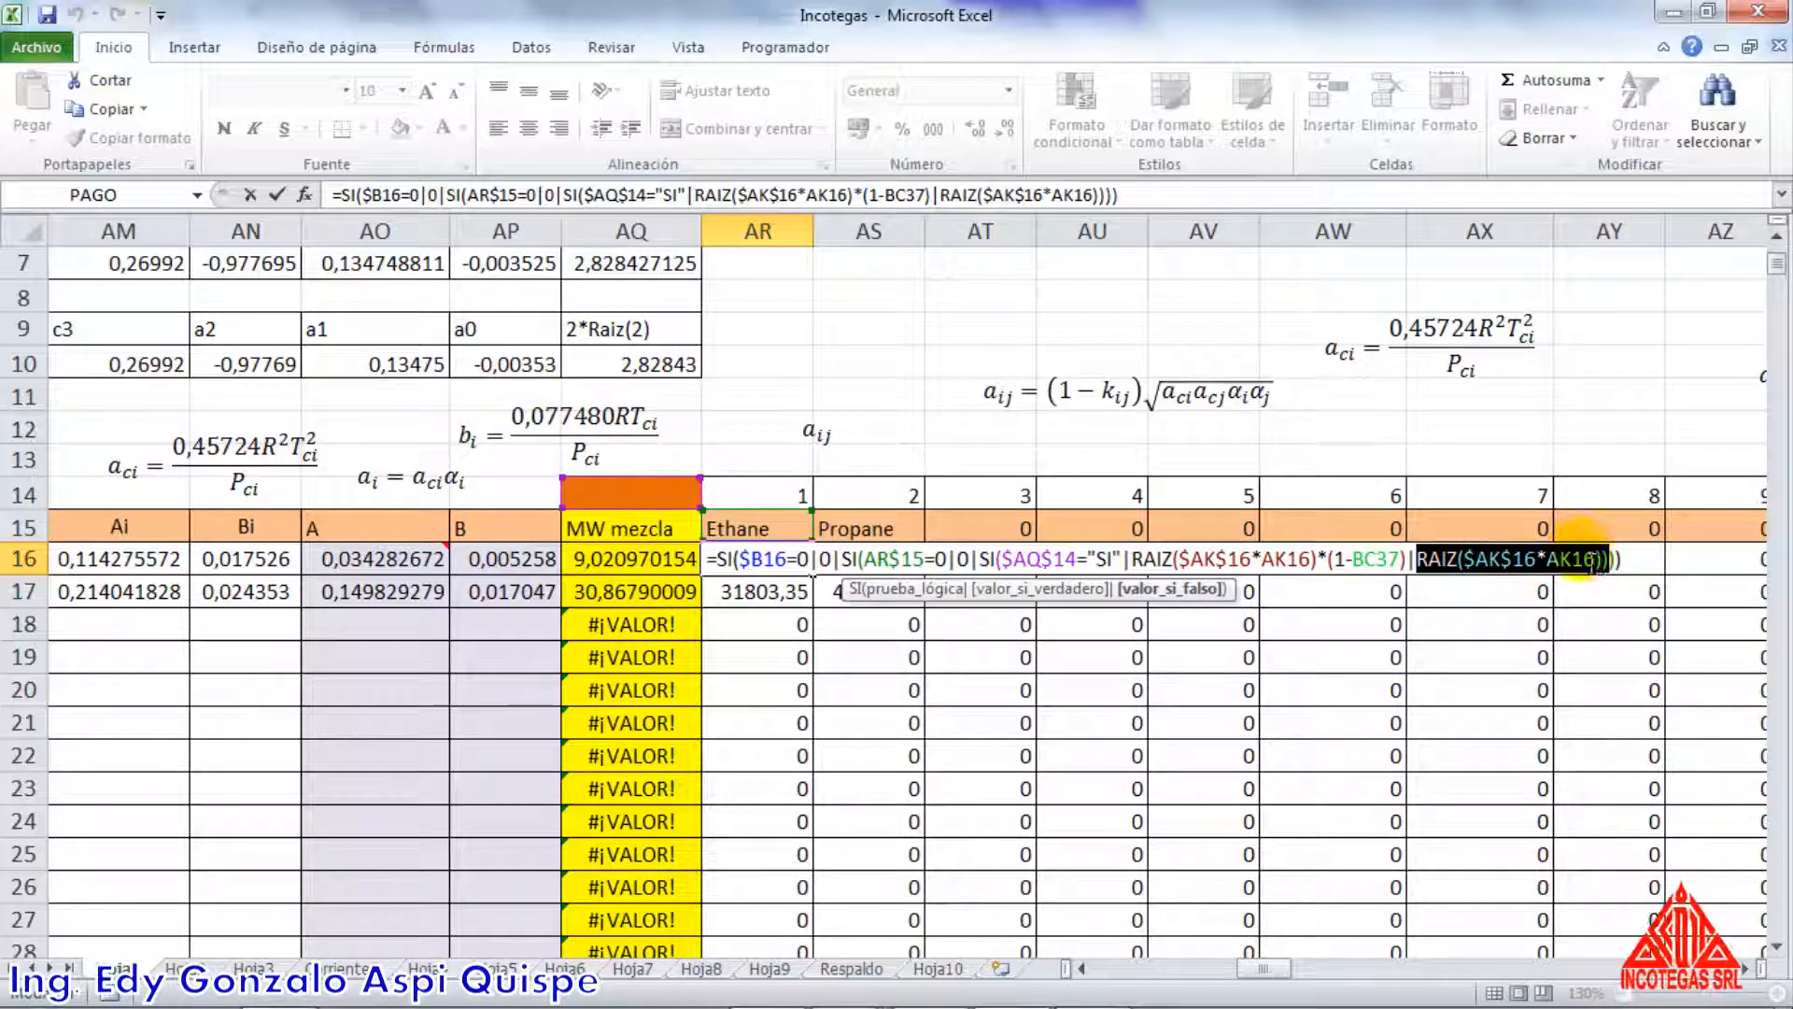
key(Return)
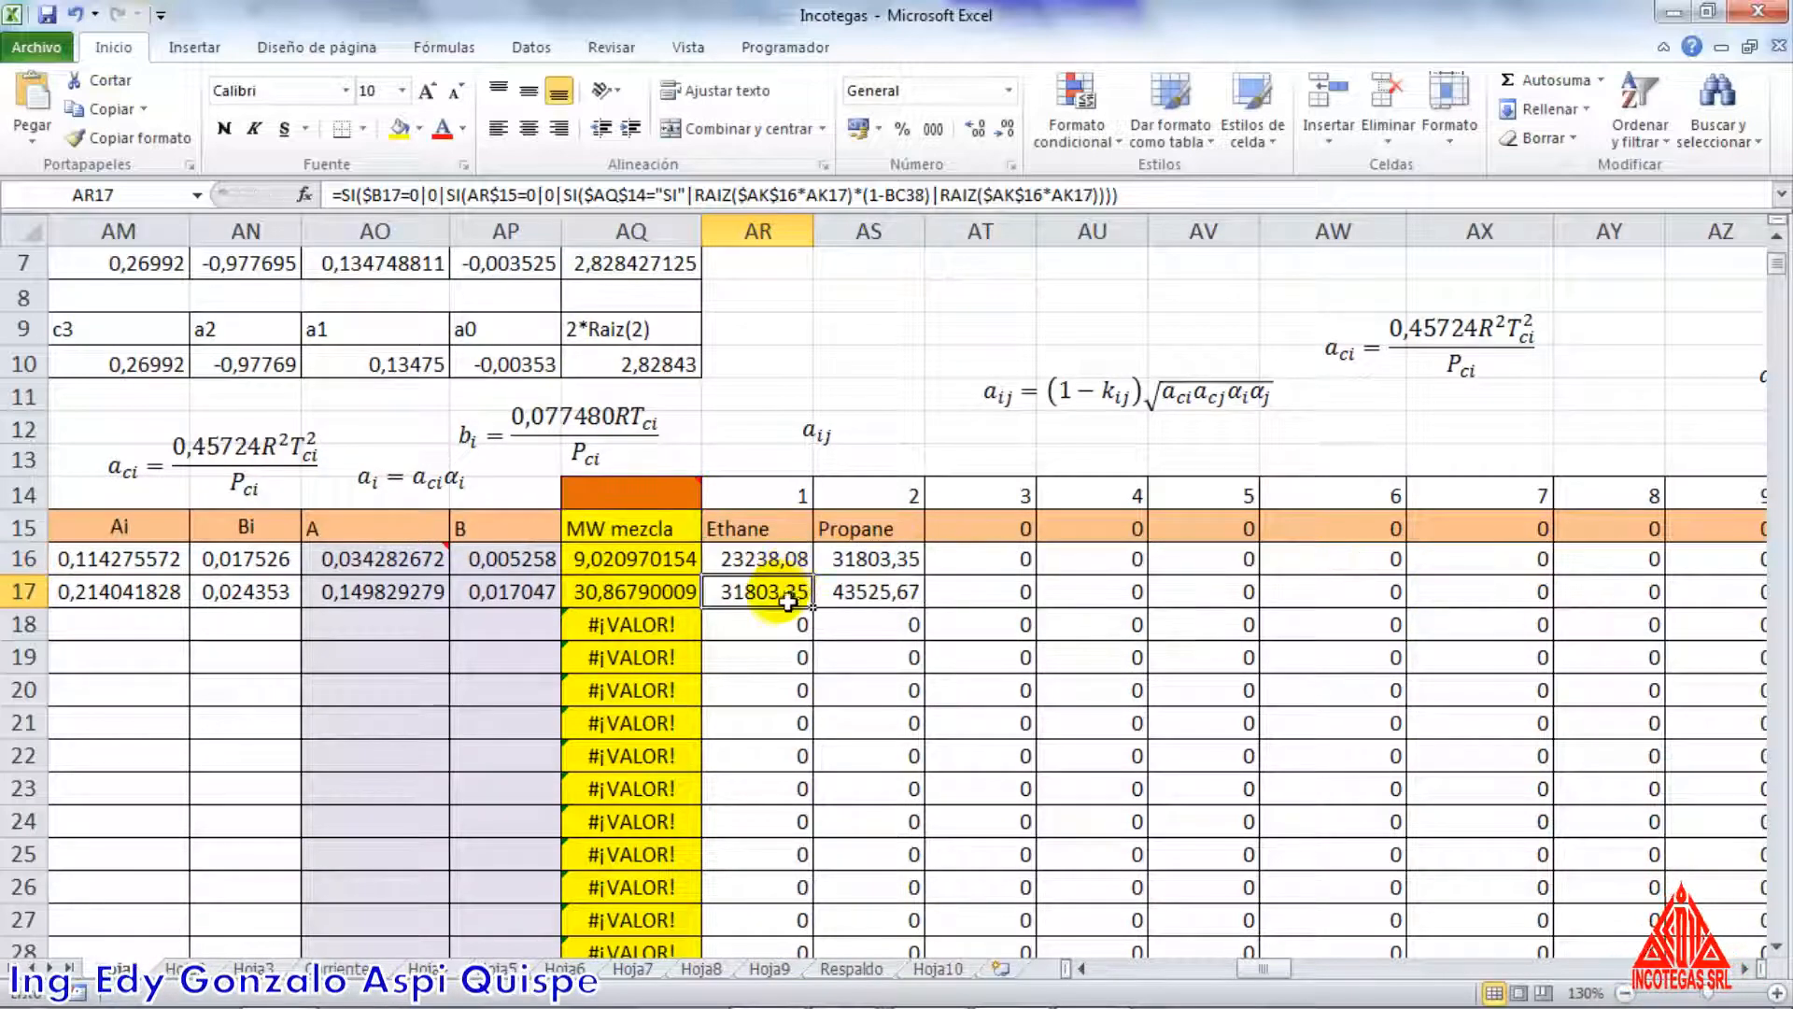
Open the propane–ethane aij formula in AR17, highlight RAIZ($AK$16*AK17) and trace it to the ai column
double_click(787, 601)
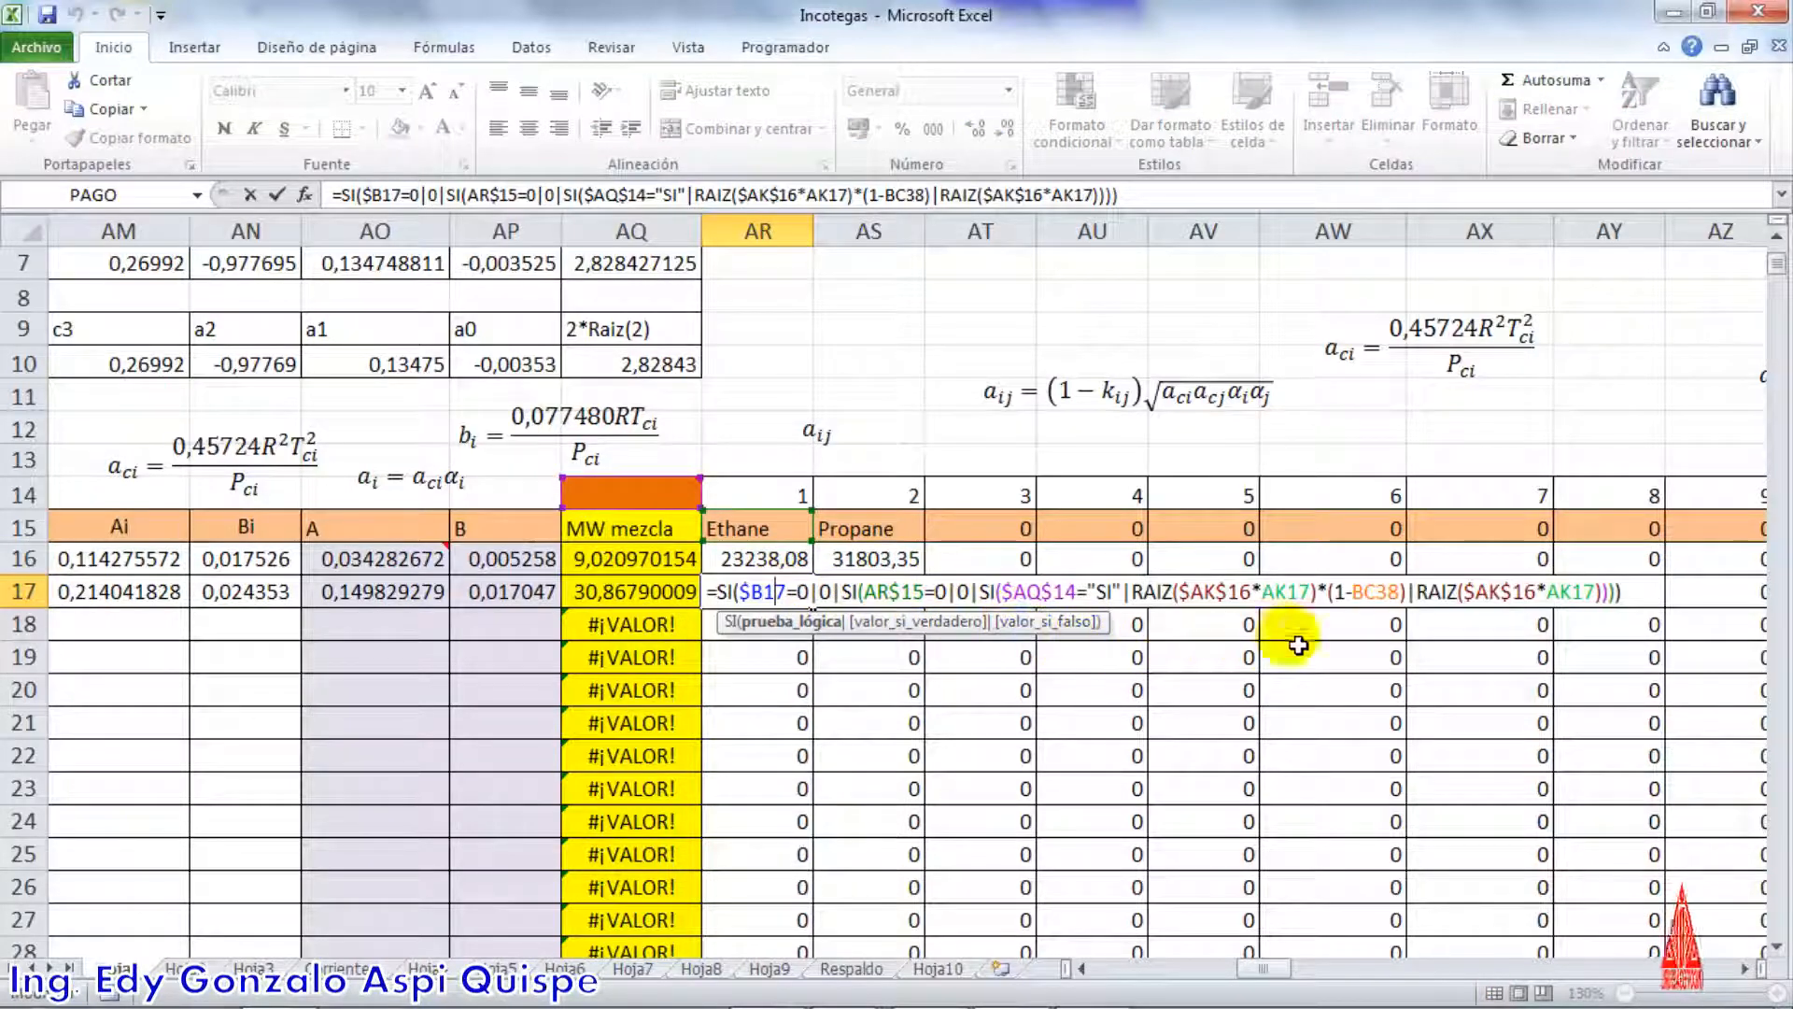
drag(1420, 596, 1614, 596)
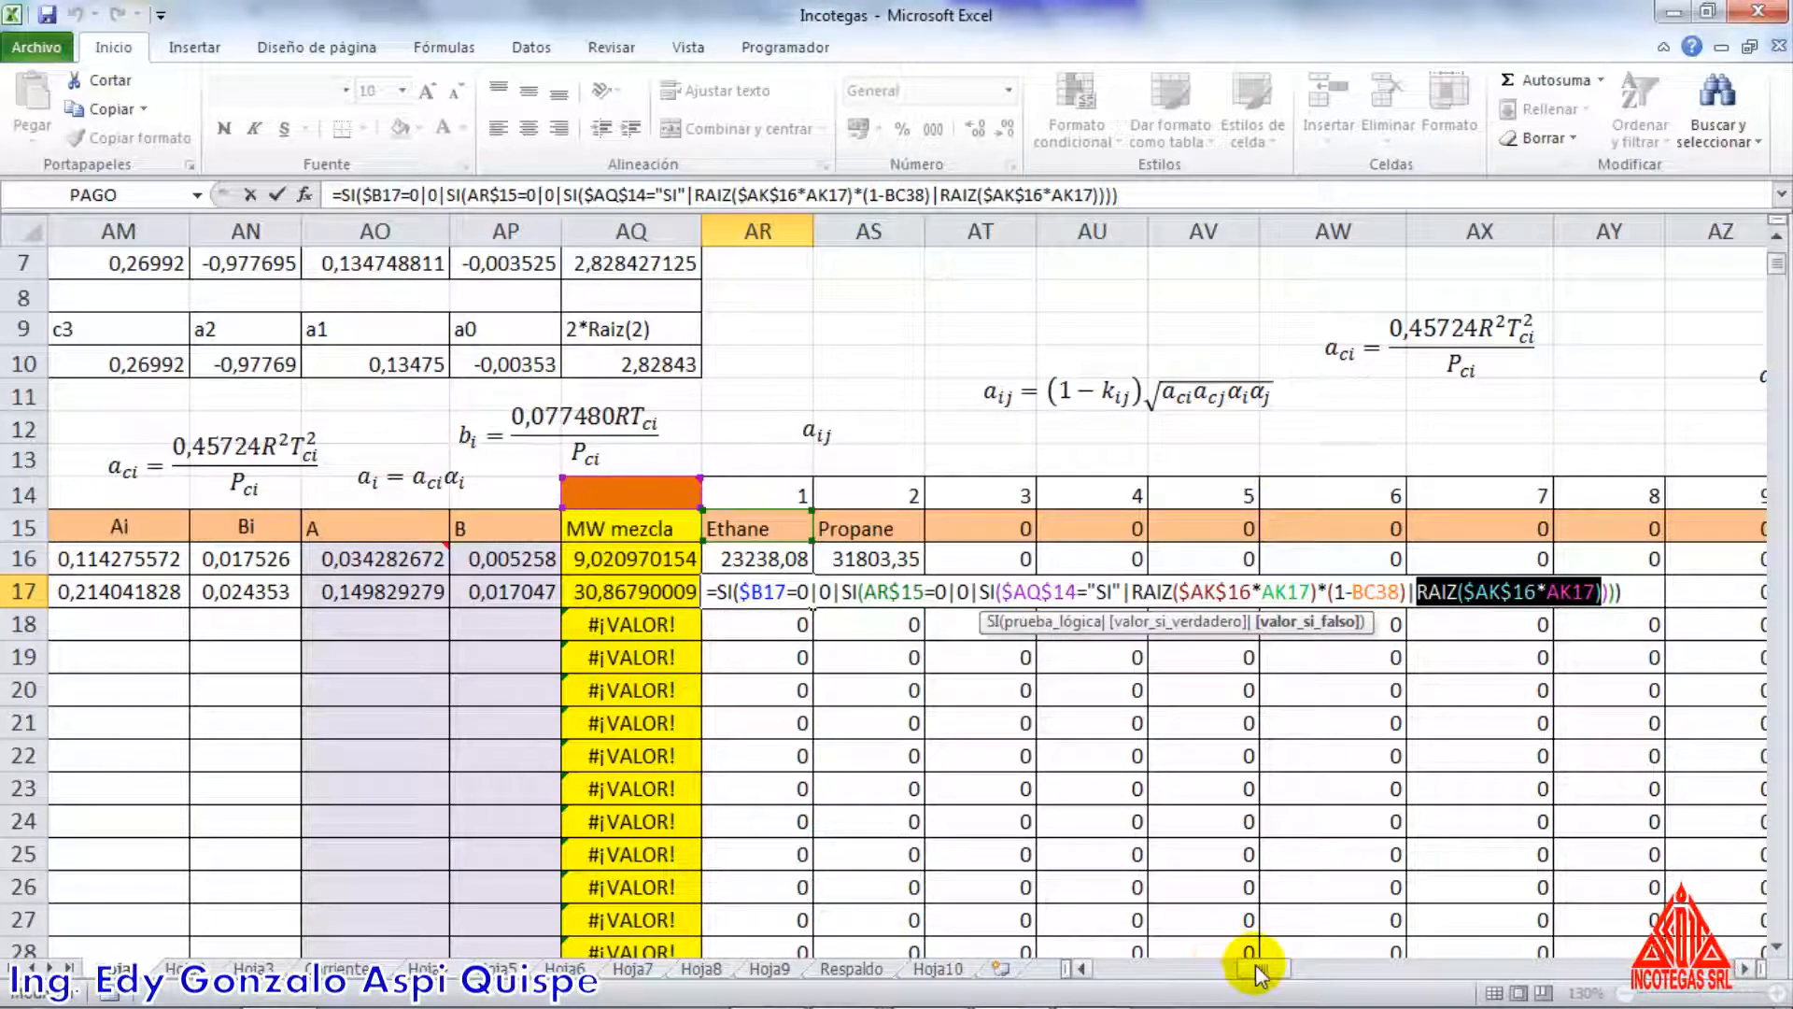
drag(1256, 971, 1244, 971)
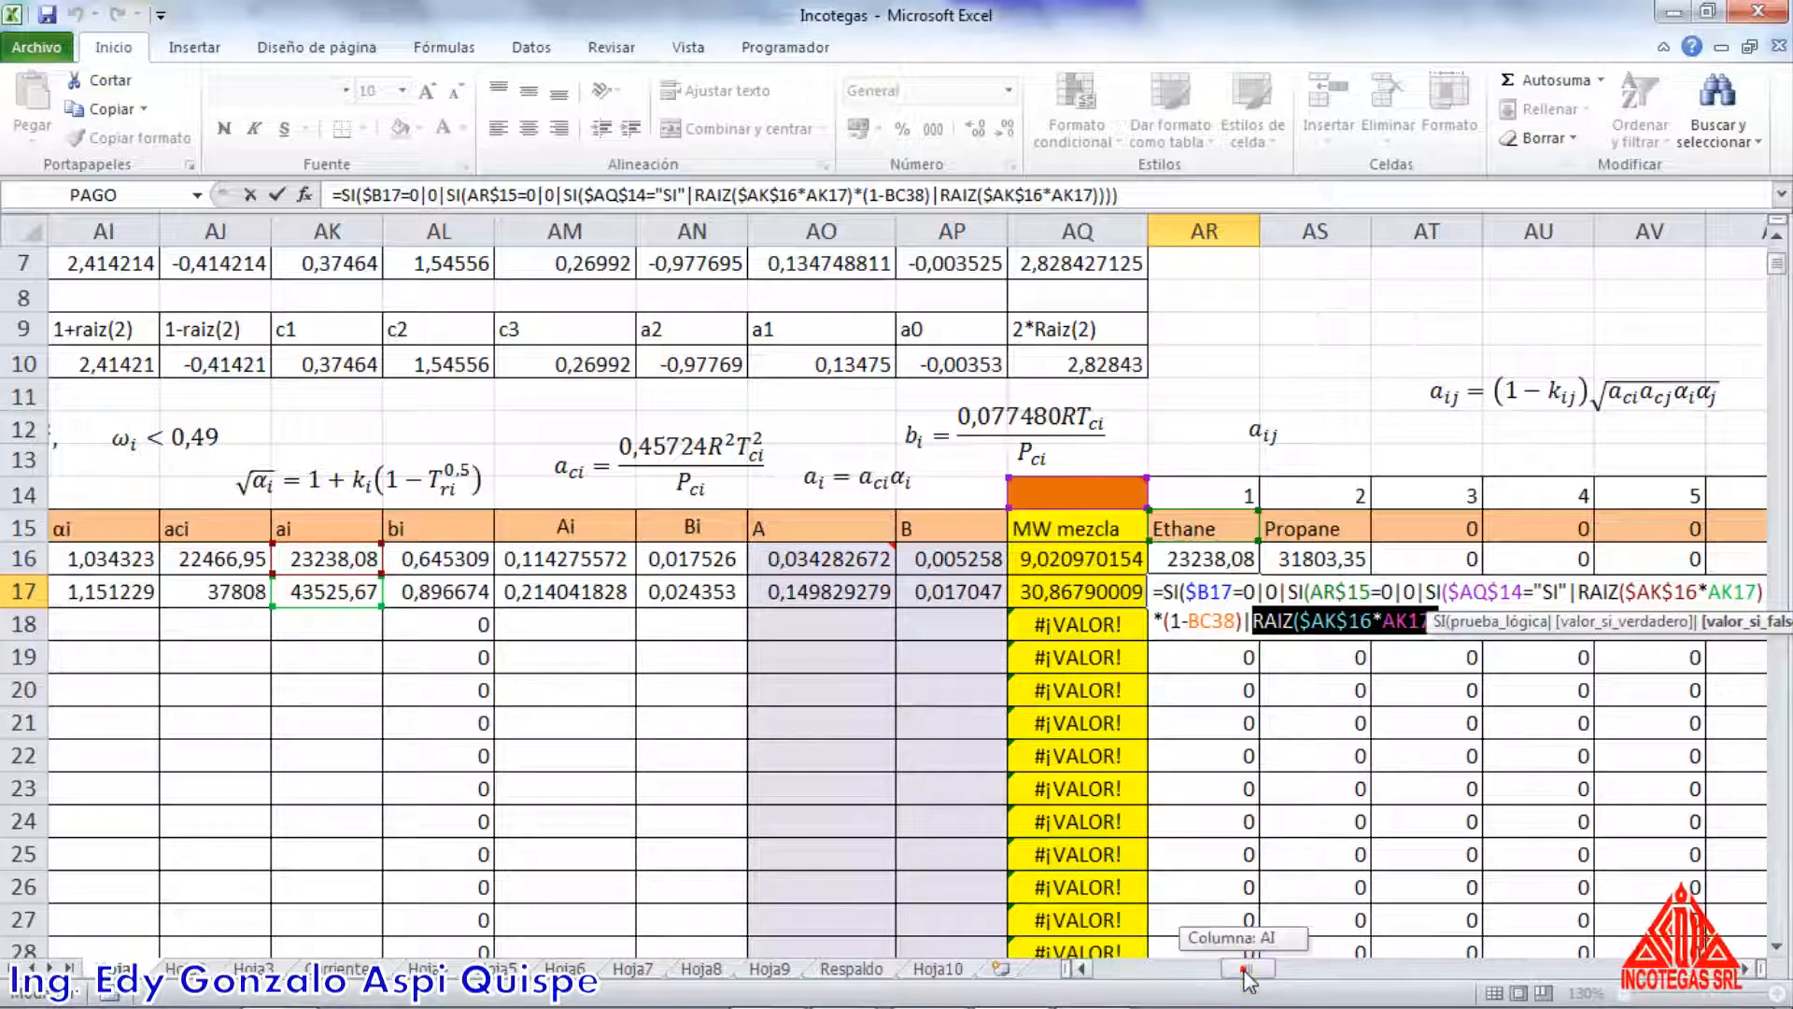
drag(1244, 971, 1254, 967)
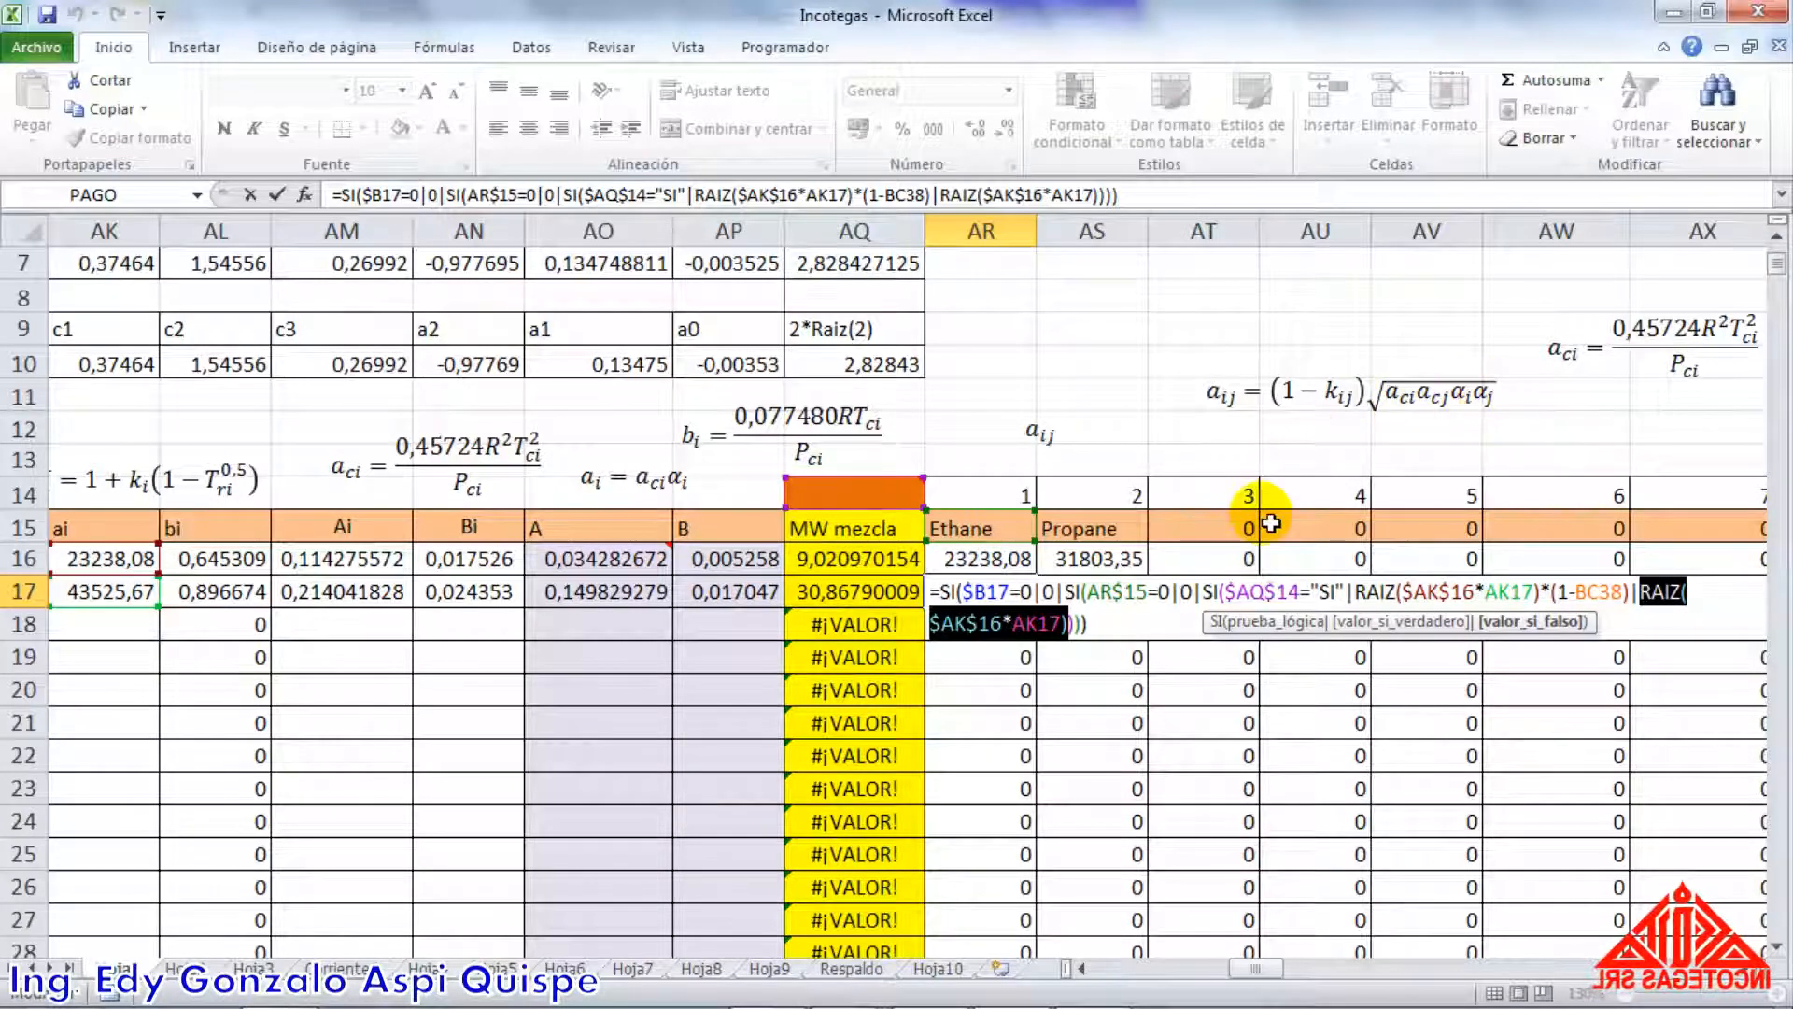
key(Return)
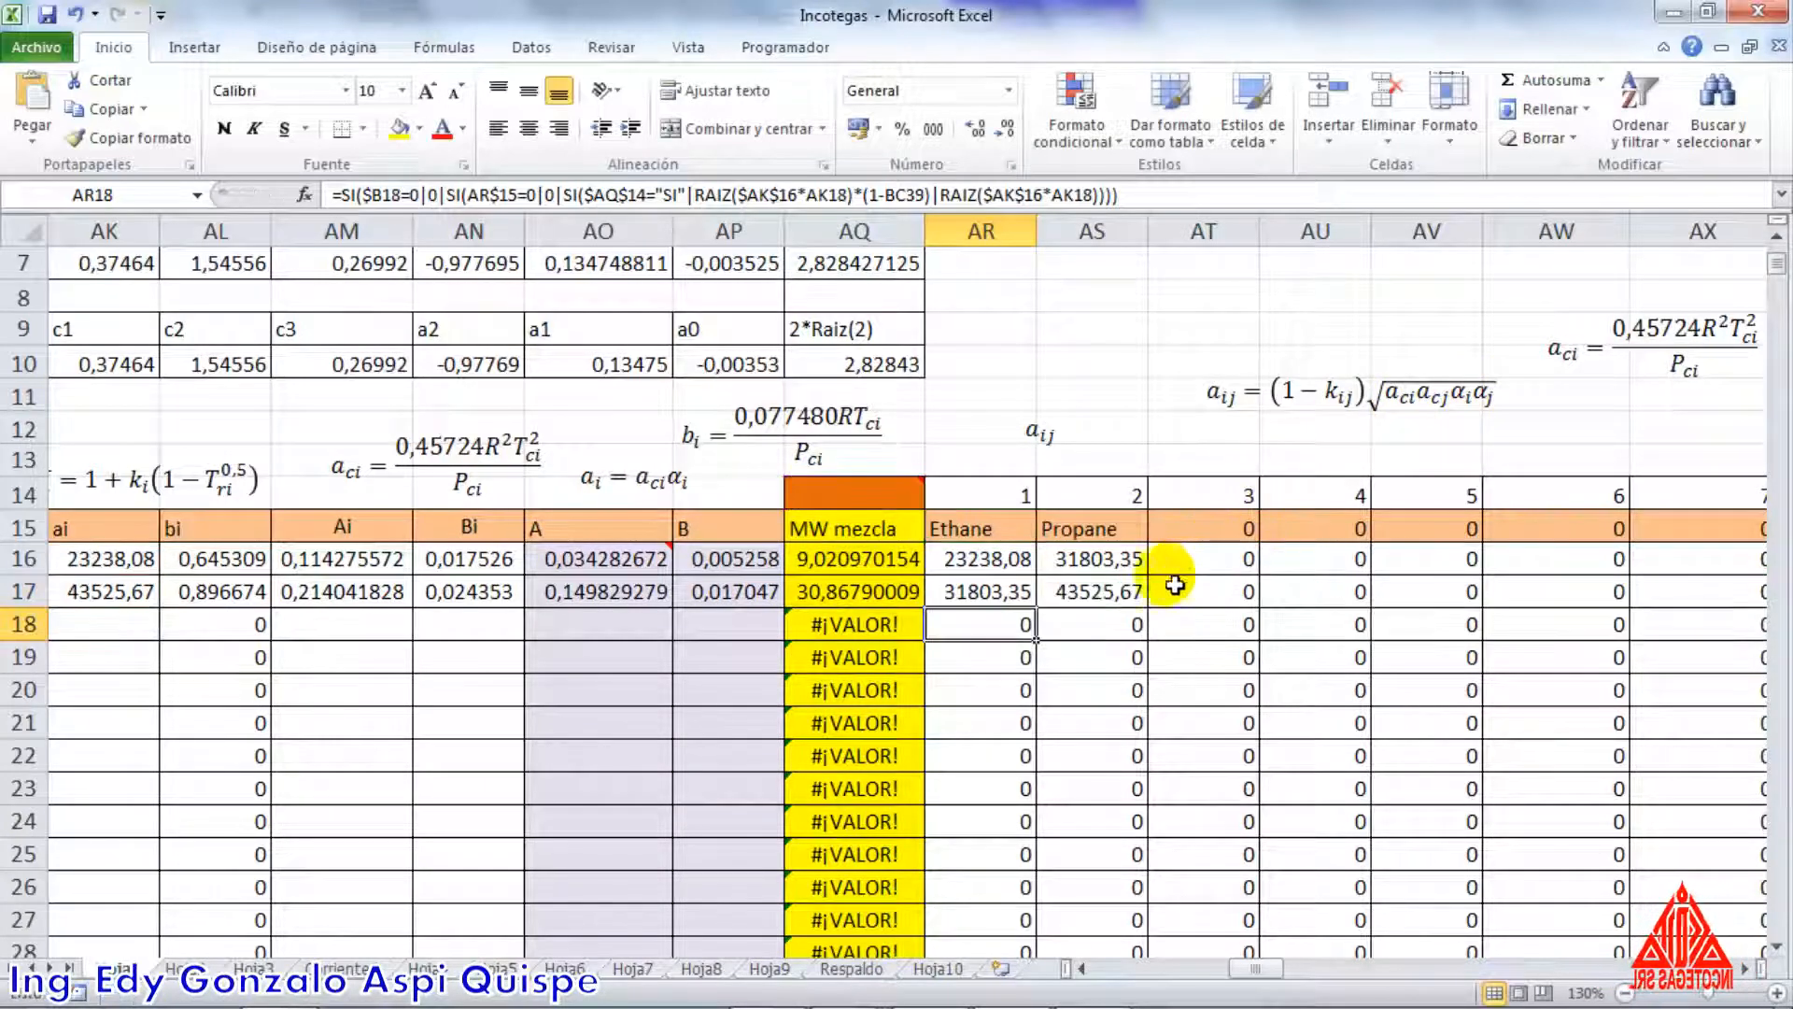
Inspect the propane-column aij formulas in AS16 and AS17, highlighting RAIZ($AK$17*AK16) in the first
click(1093, 562)
double_click(1091, 562)
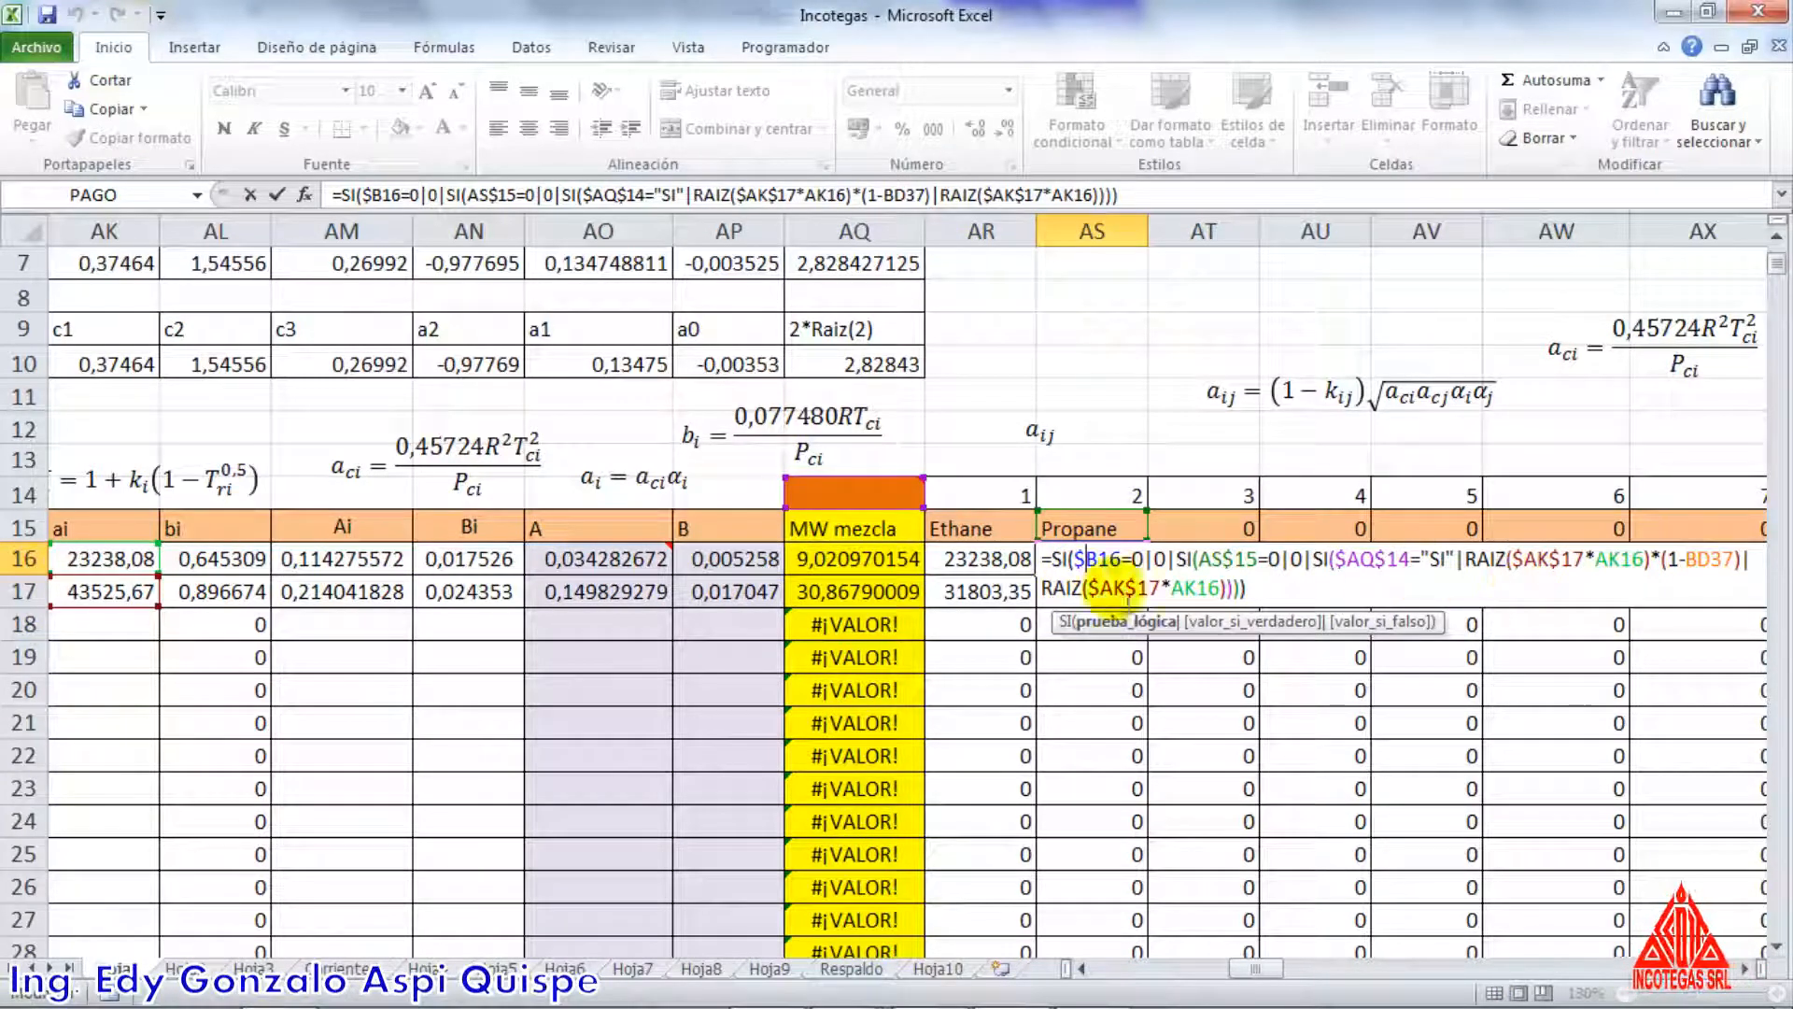
drag(1043, 587, 1226, 589)
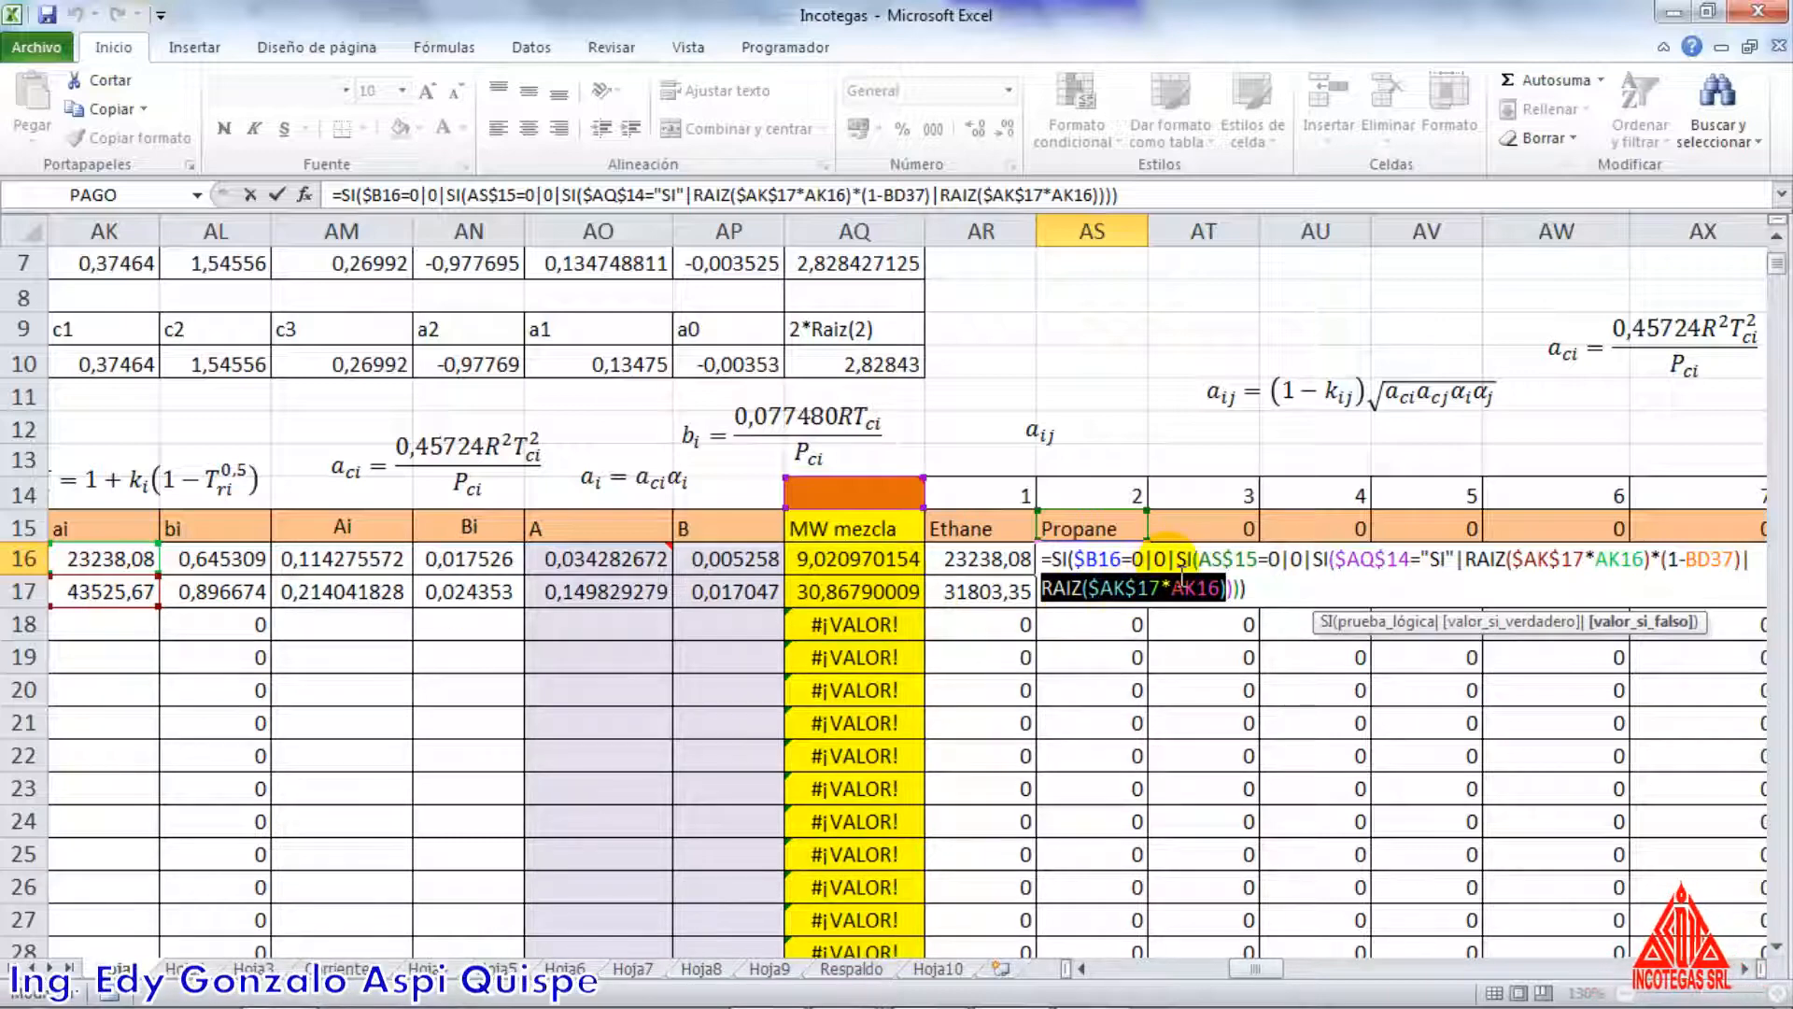
key(Return)
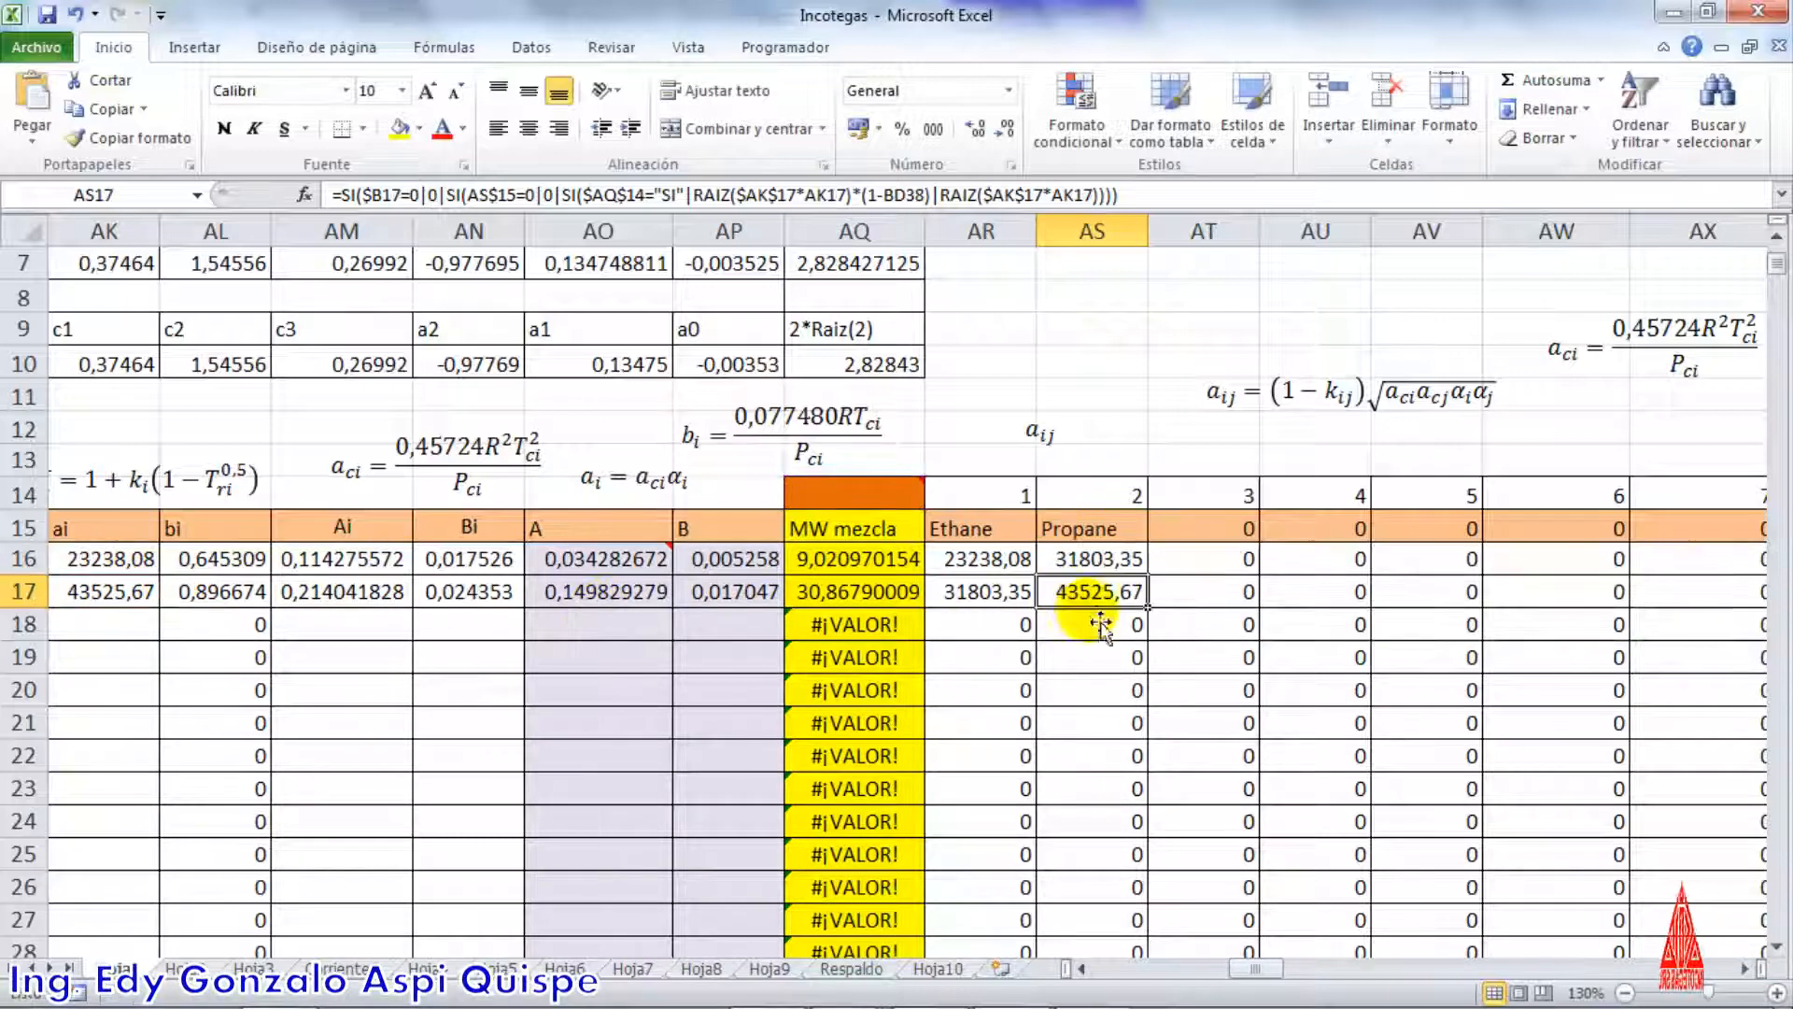
double_click(1102, 596)
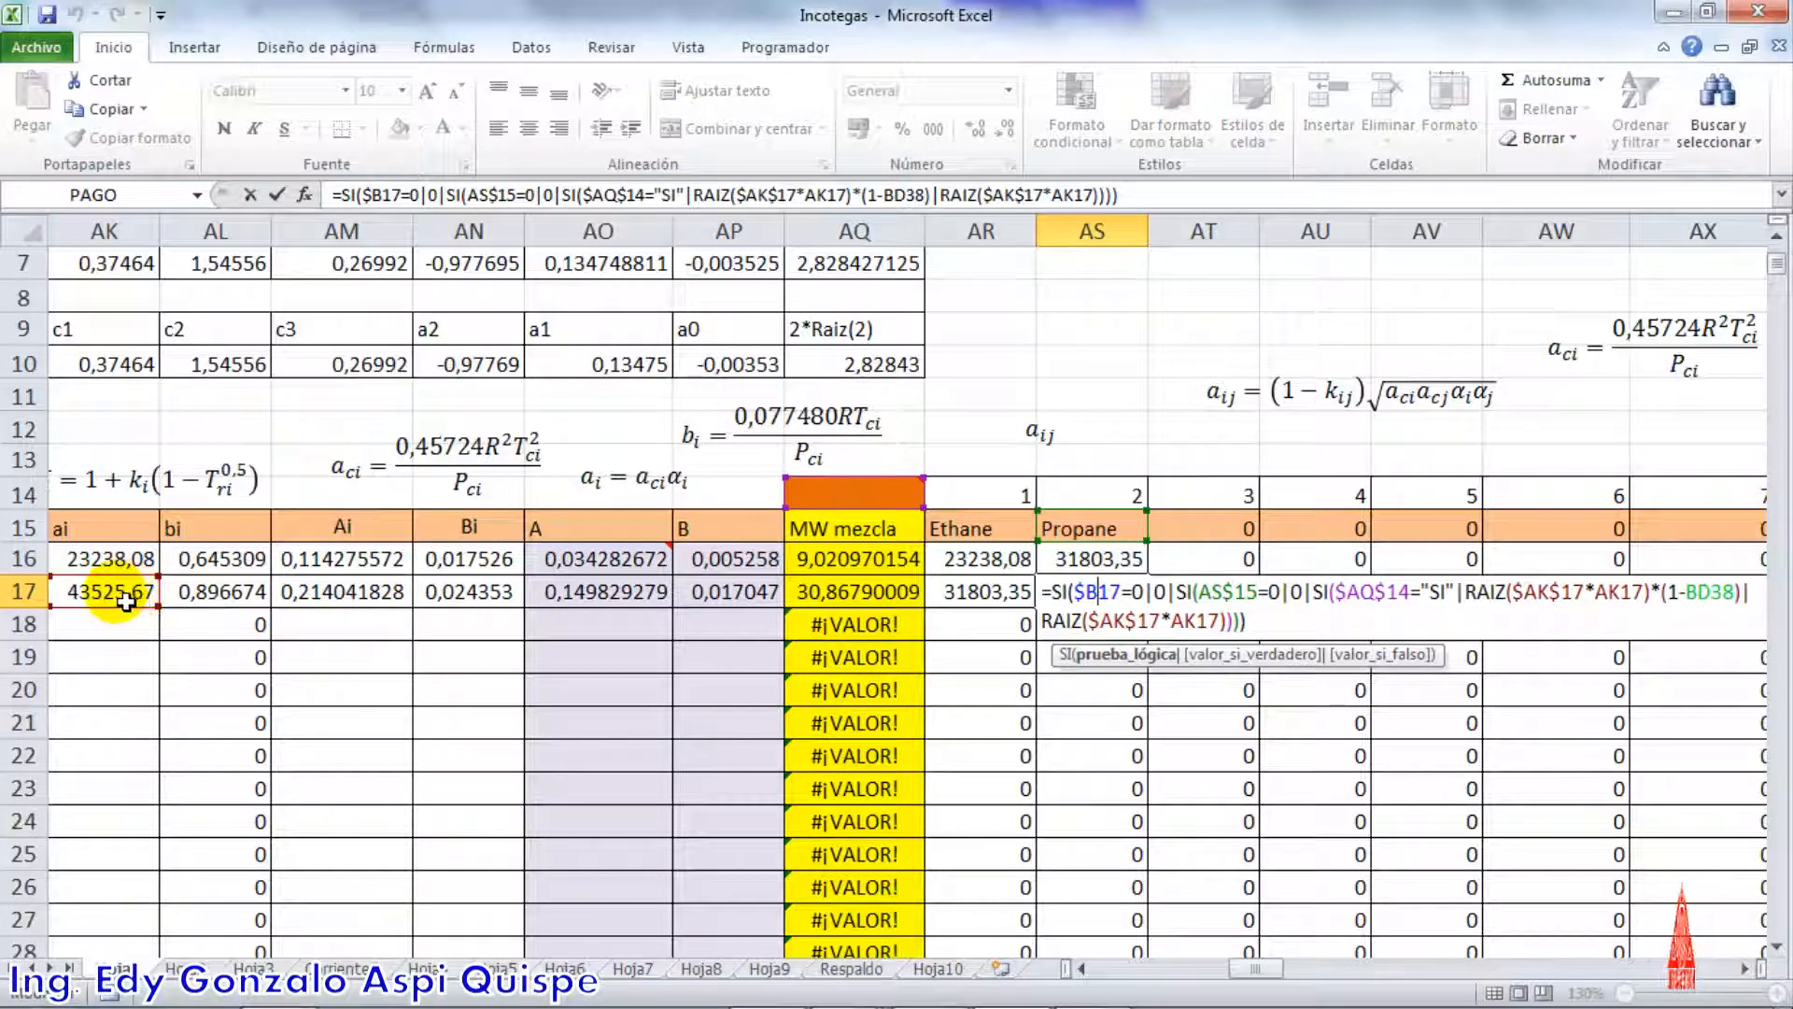
key(Return)
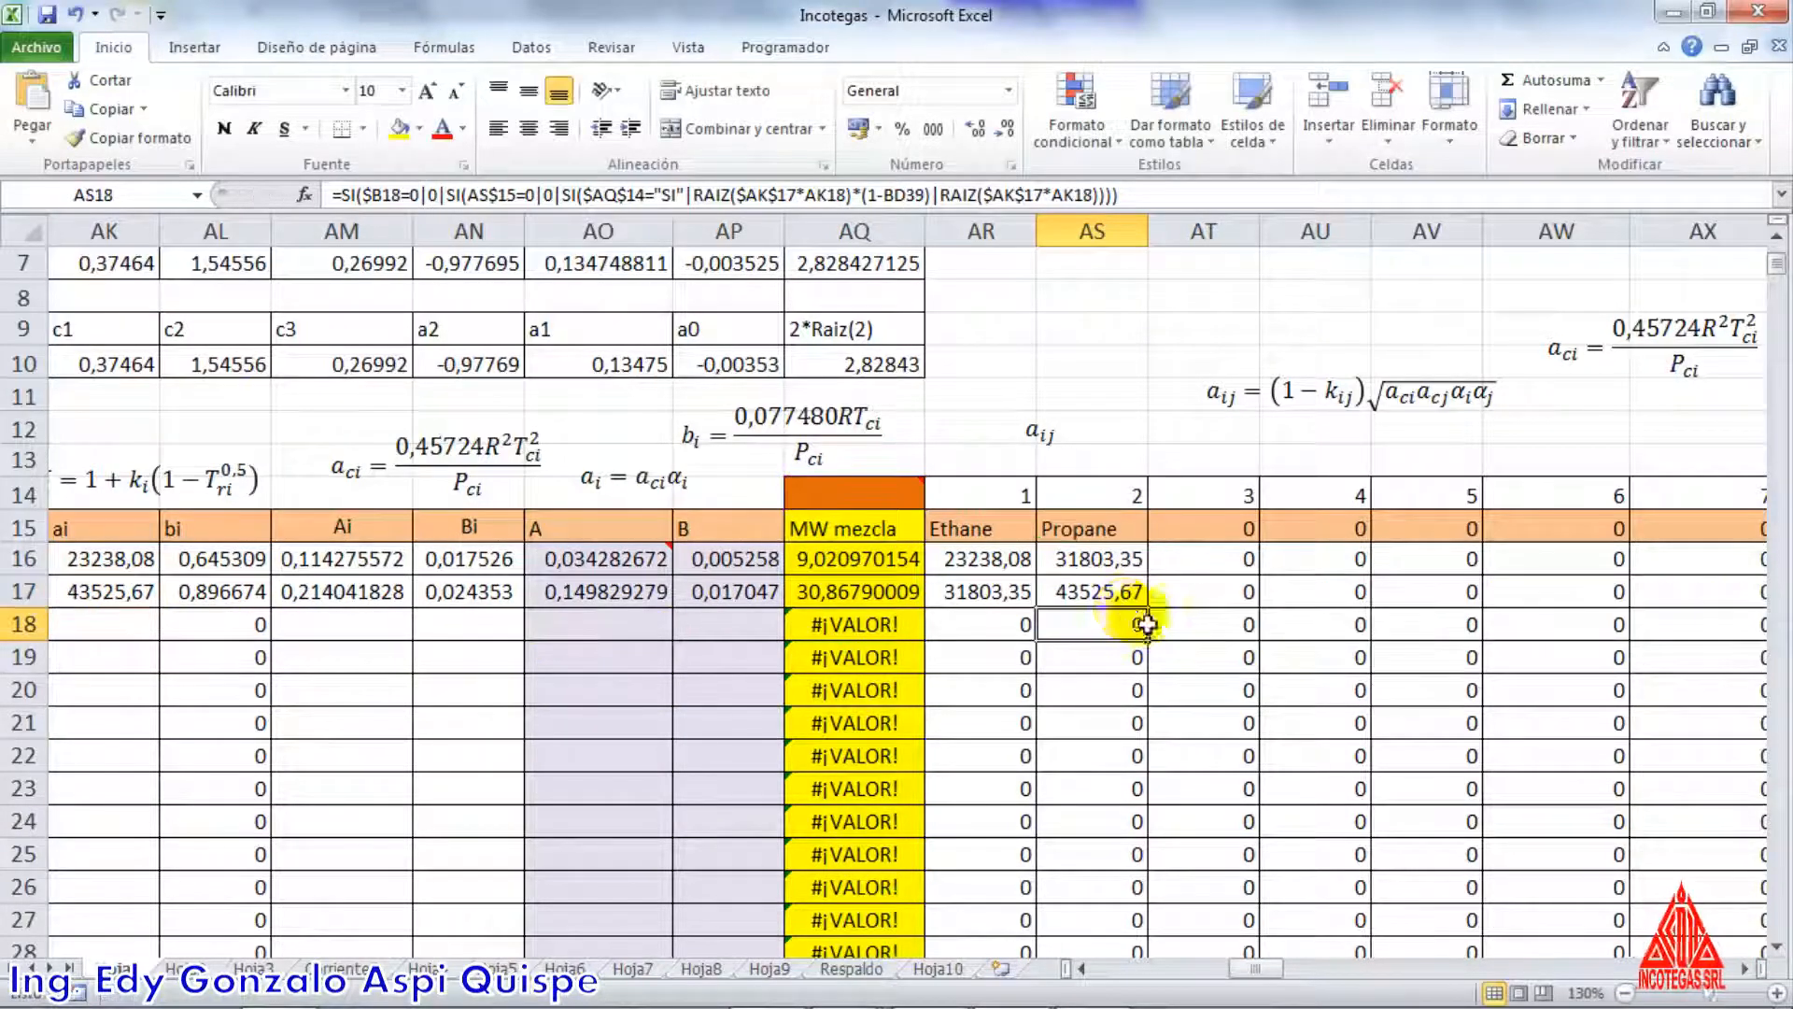
Select the ethane–propane aij block AR16:AS17 and review the aij equation text box above the matrix
click(1008, 561)
drag(1008, 560, 1084, 588)
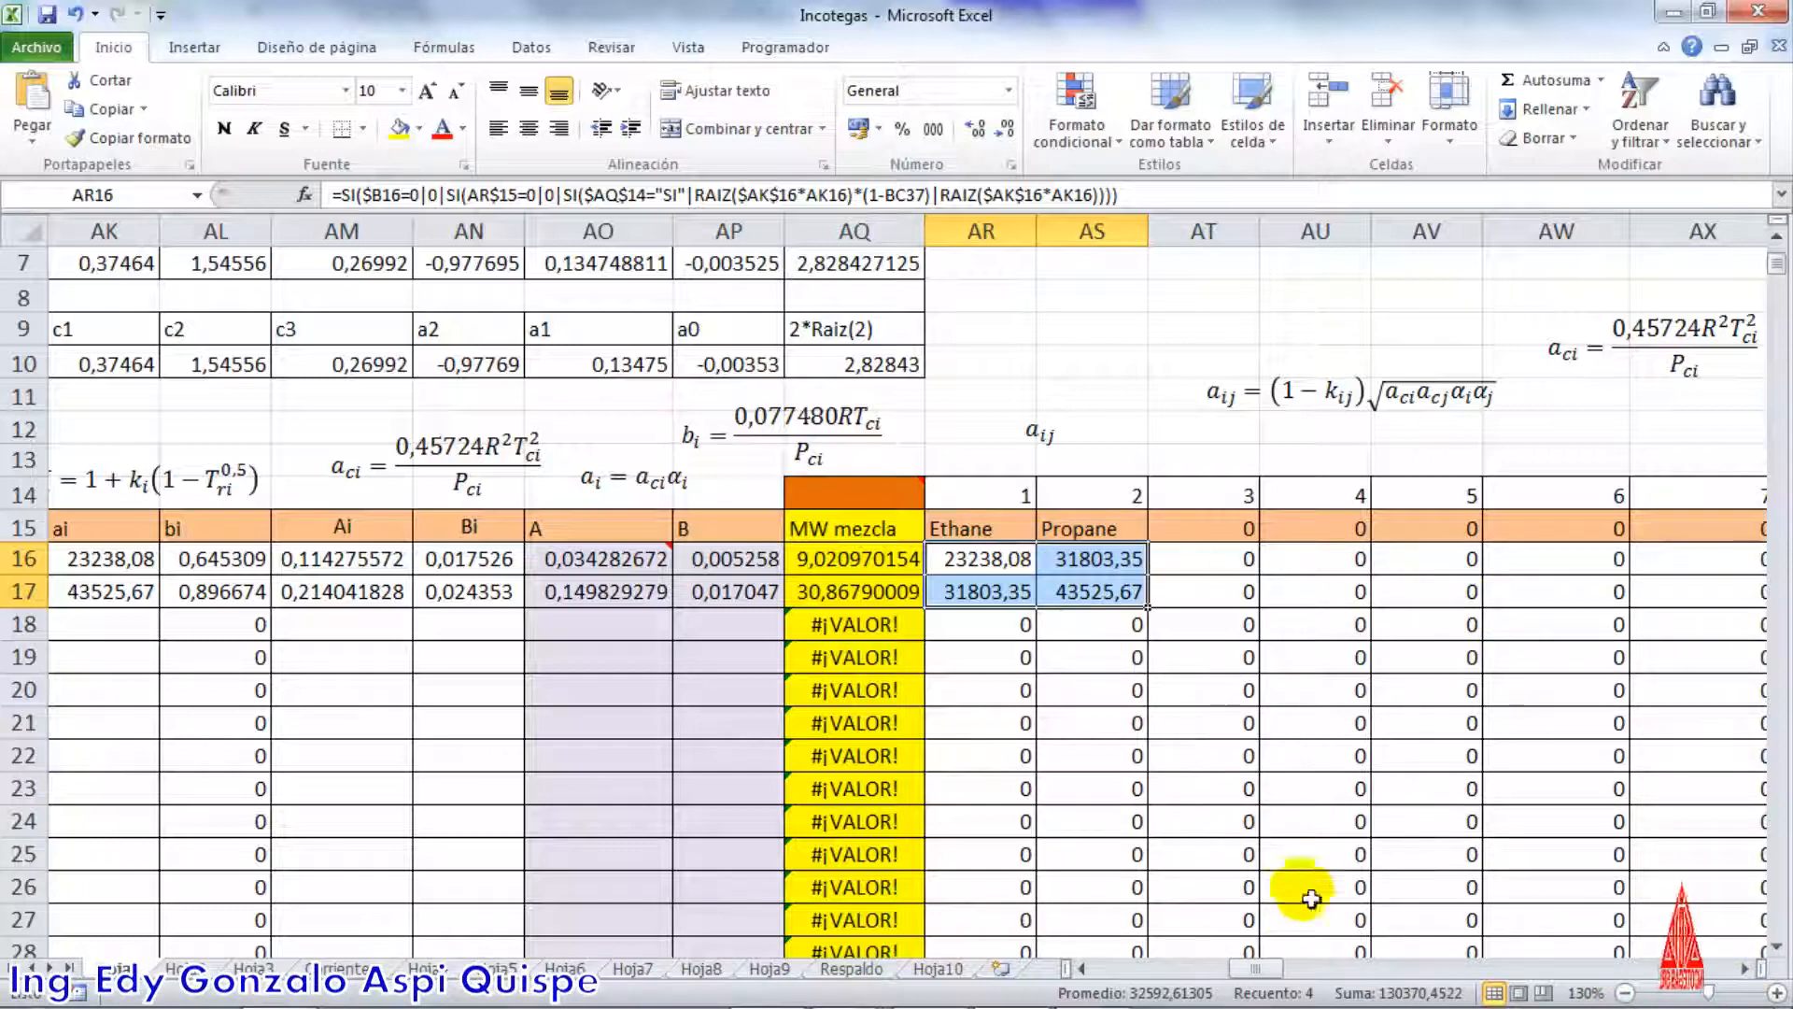
drag(1269, 981, 1291, 983)
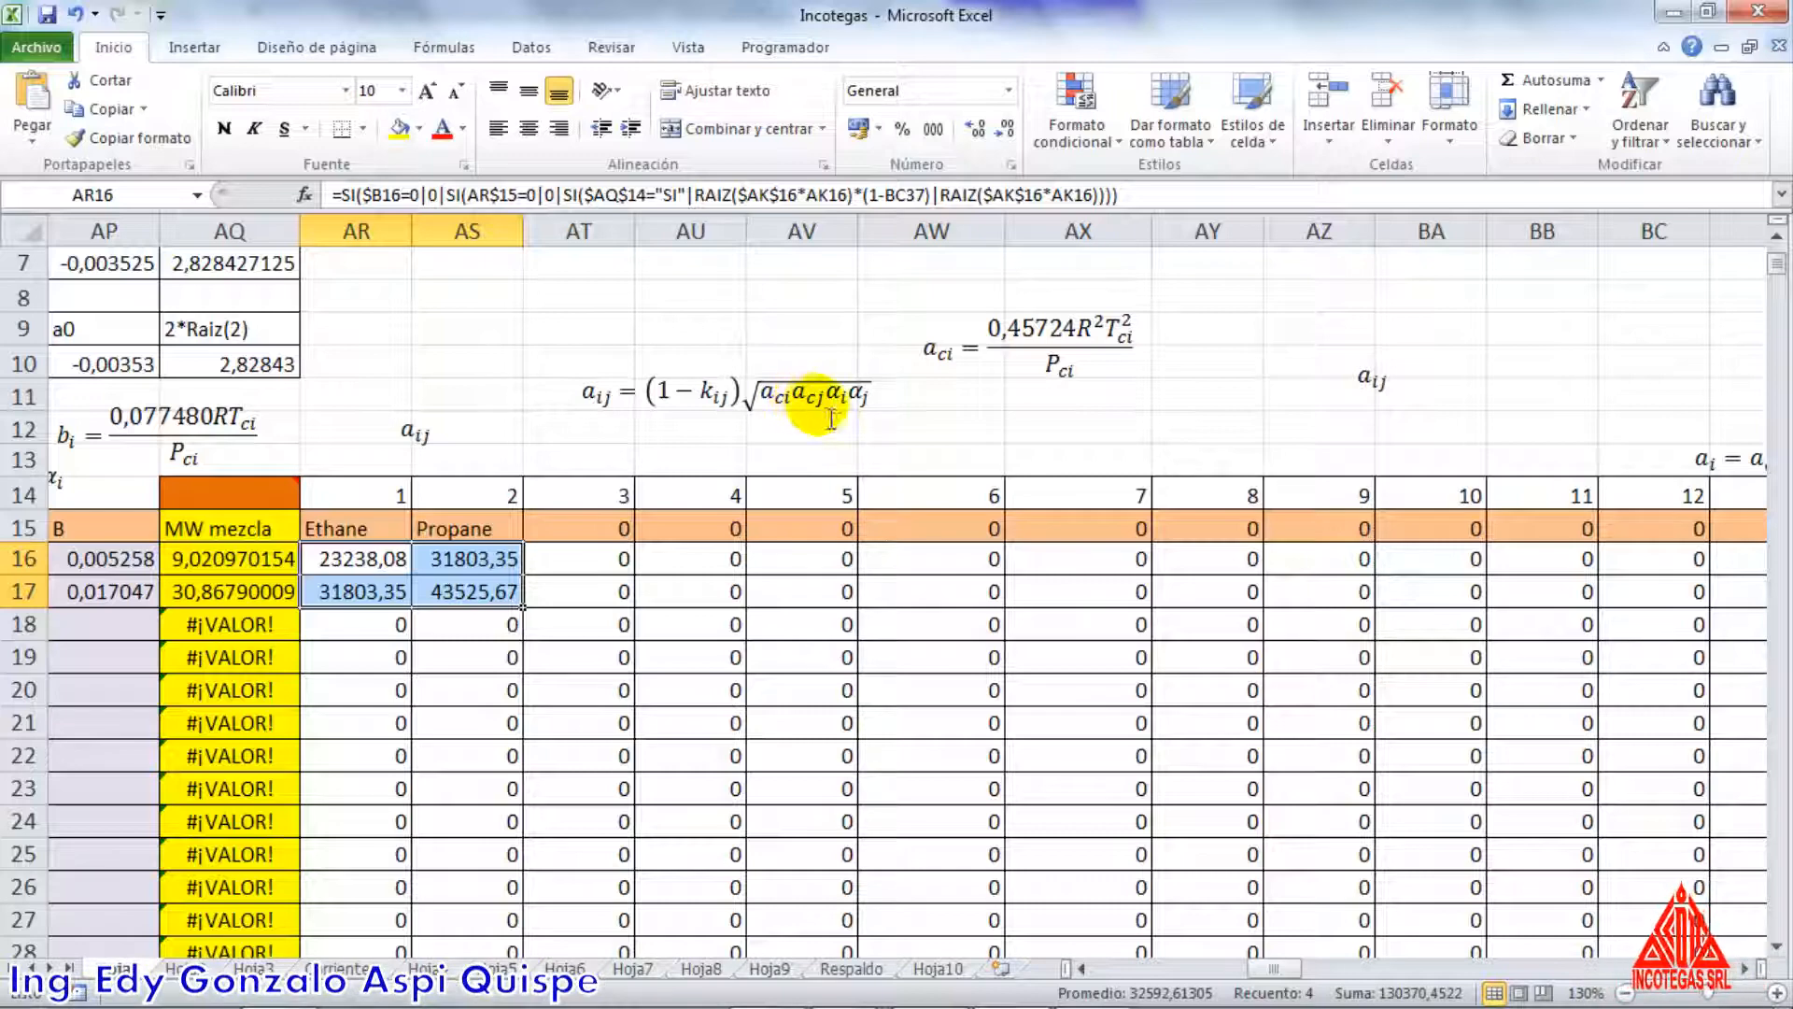
click(417, 429)
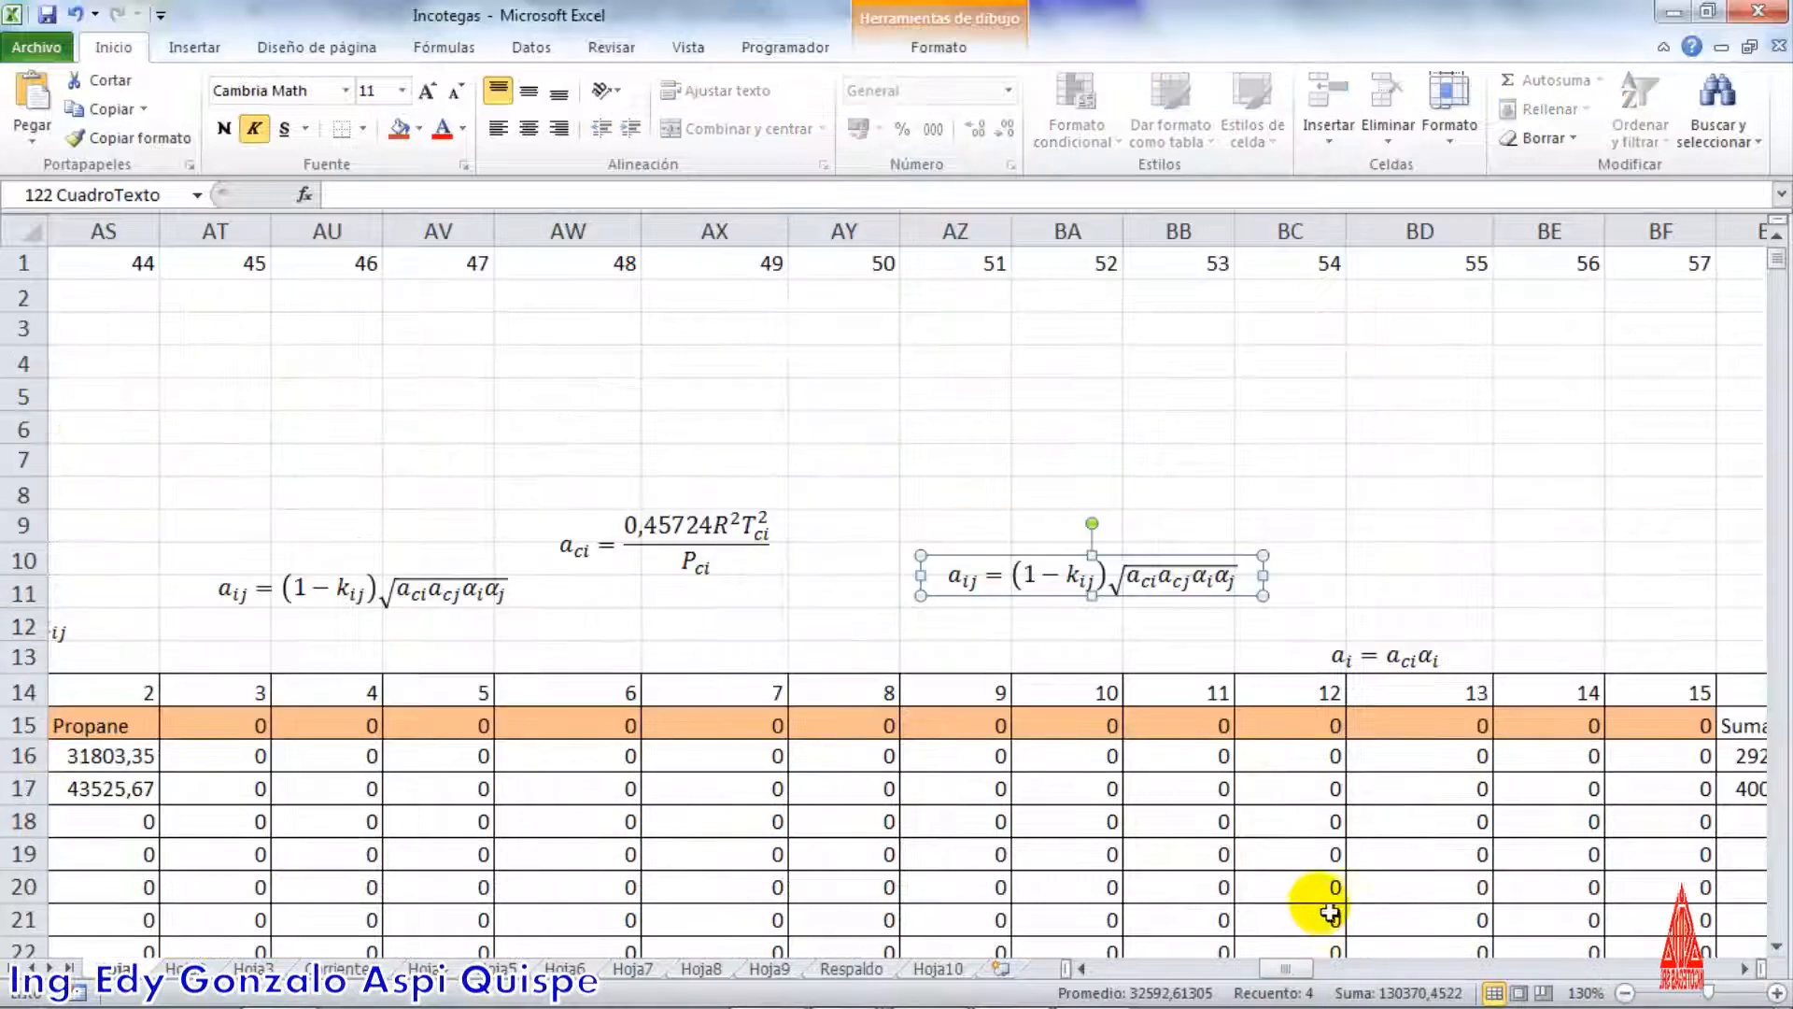
Switch to the thermodynamics guide in Word and examine the double summation for a in equation 4.23
key(alt+Tab)
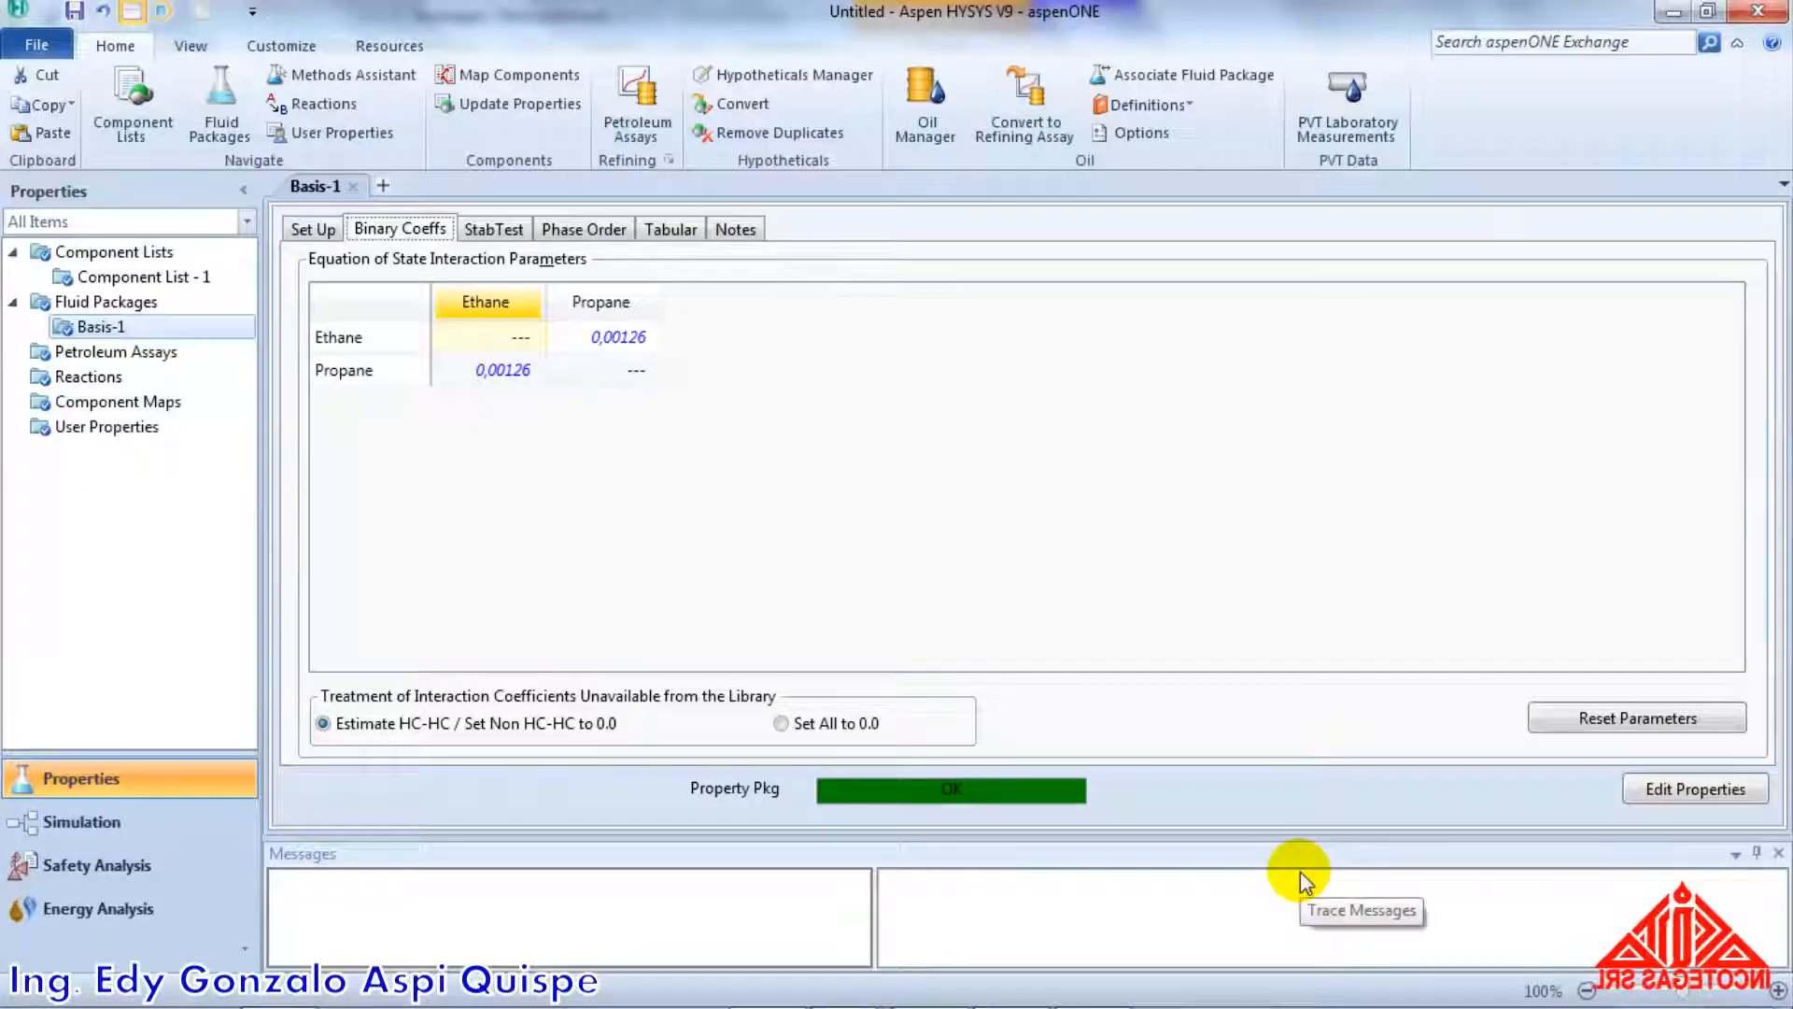
key(alt+Tab)
key(alt+Tab)
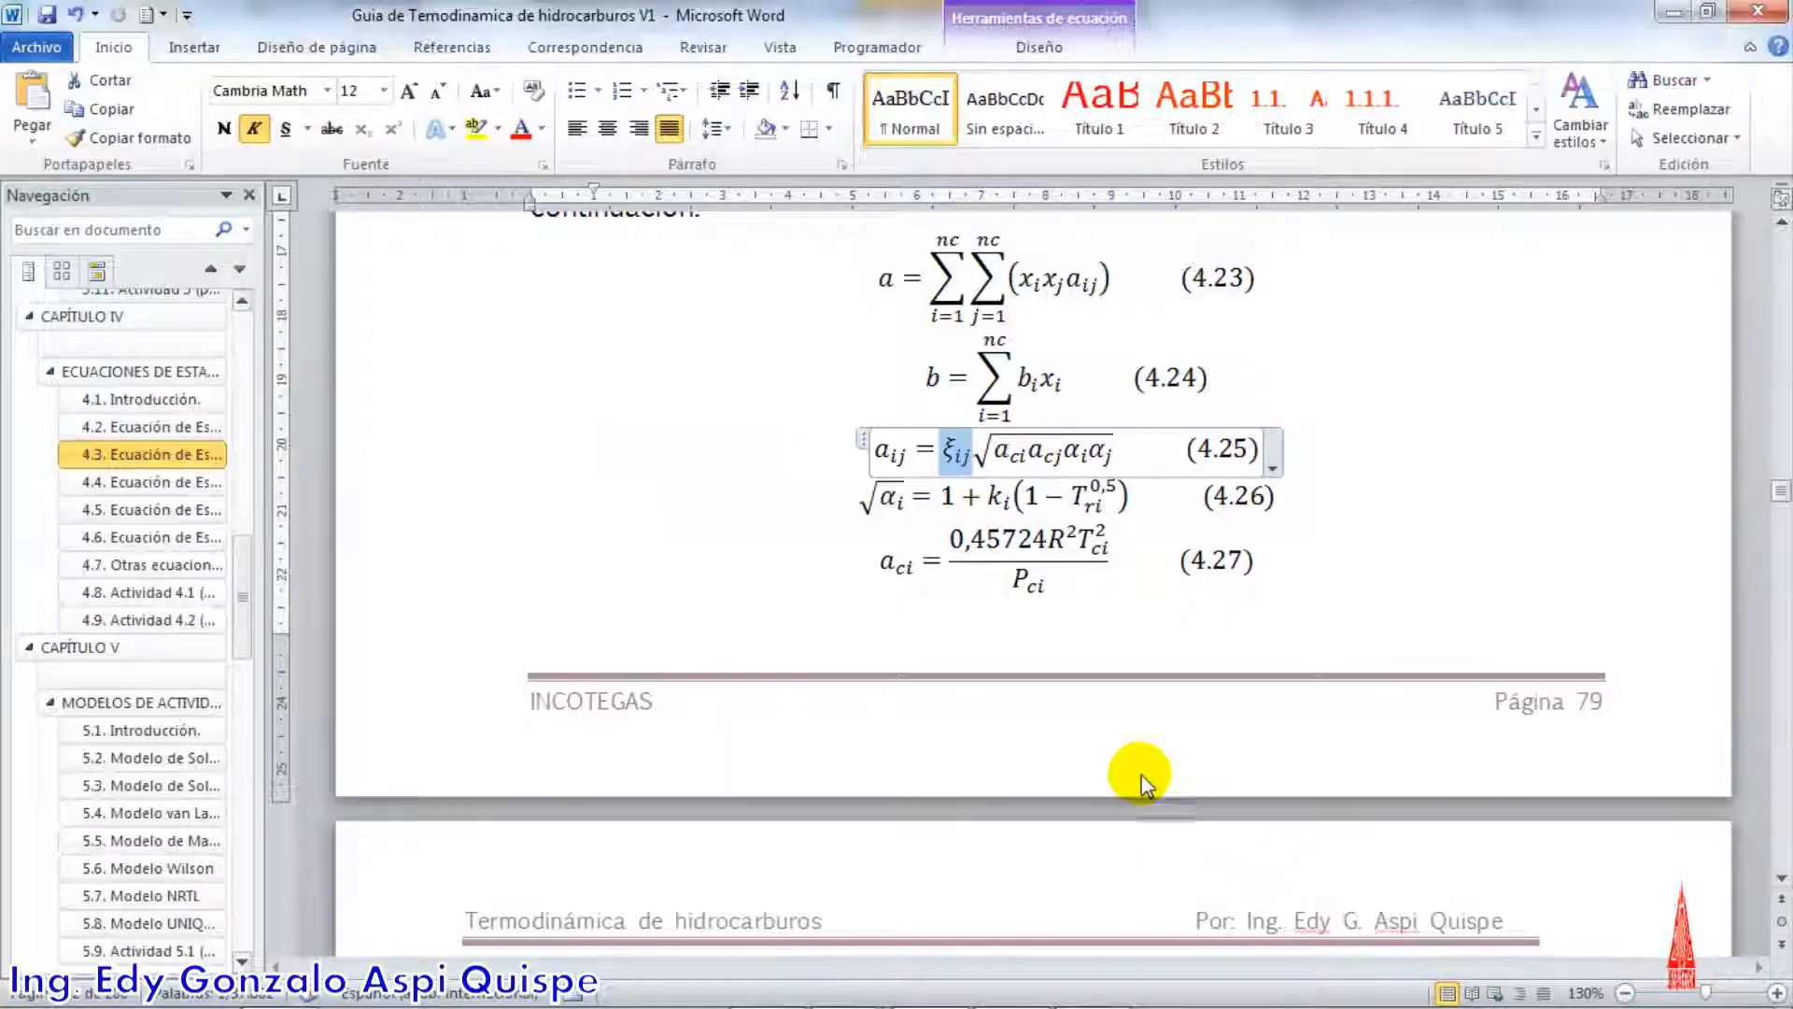
click(974, 400)
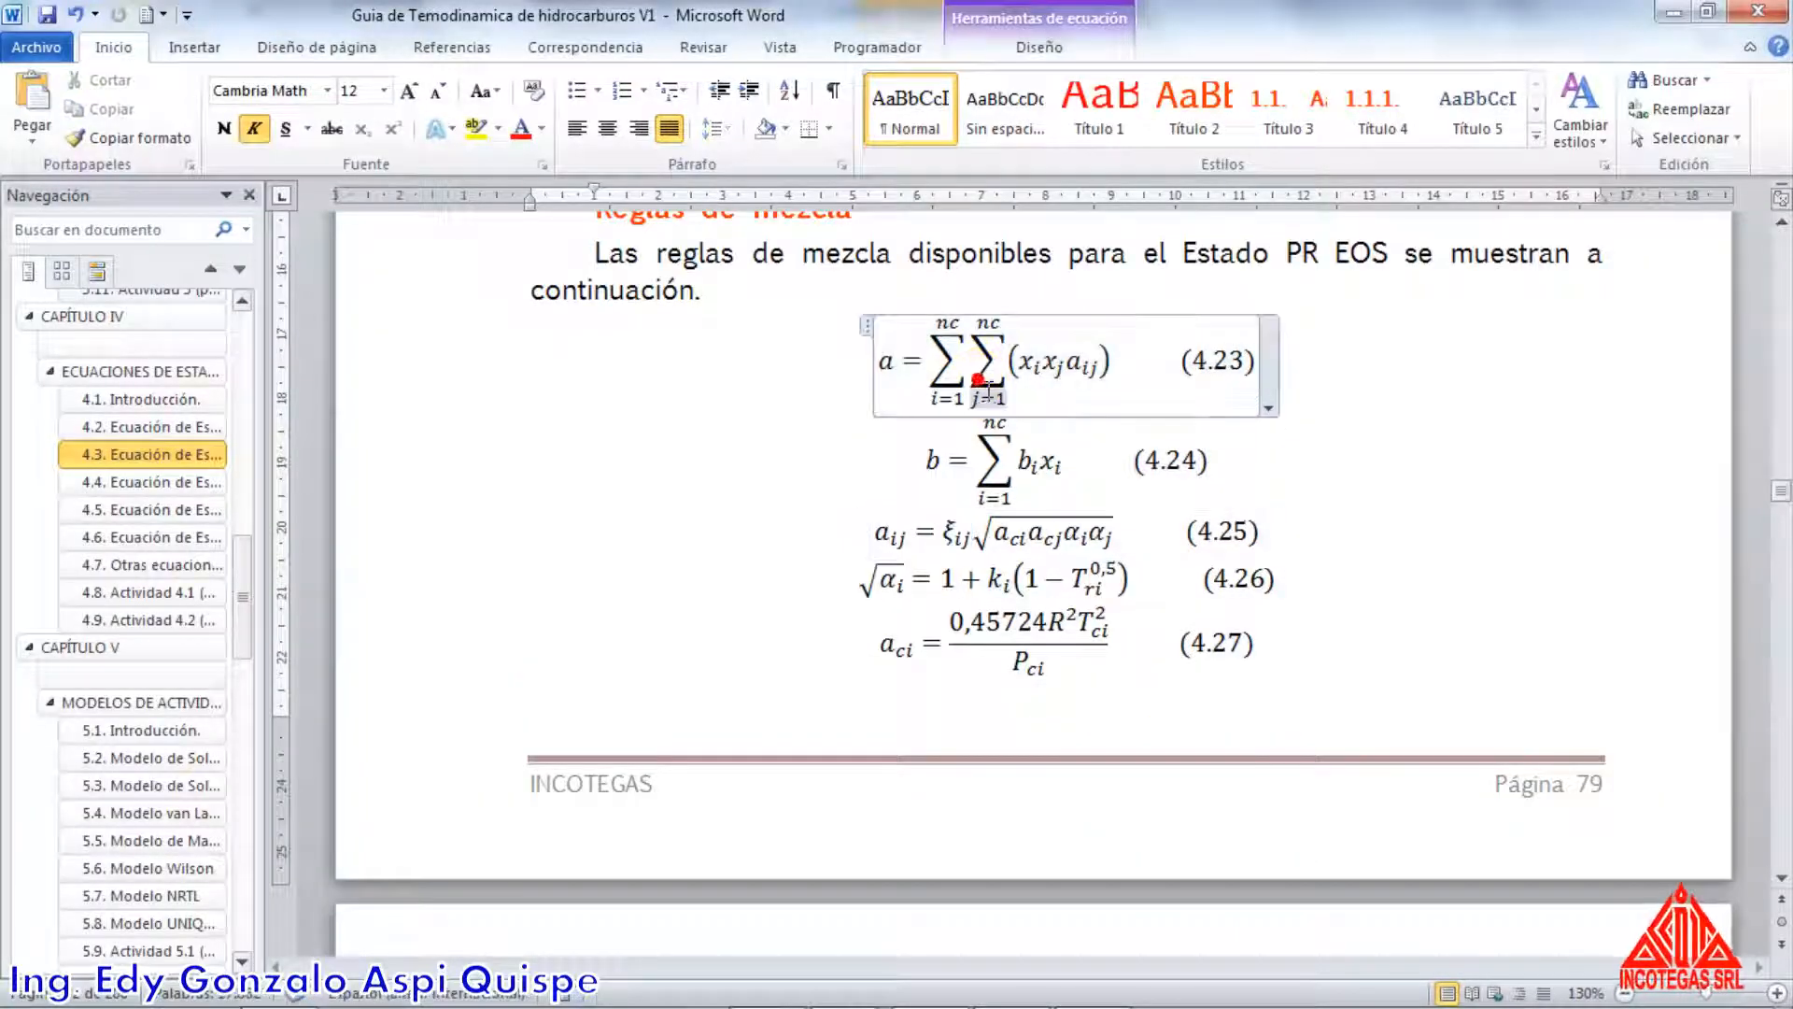
click(958, 426)
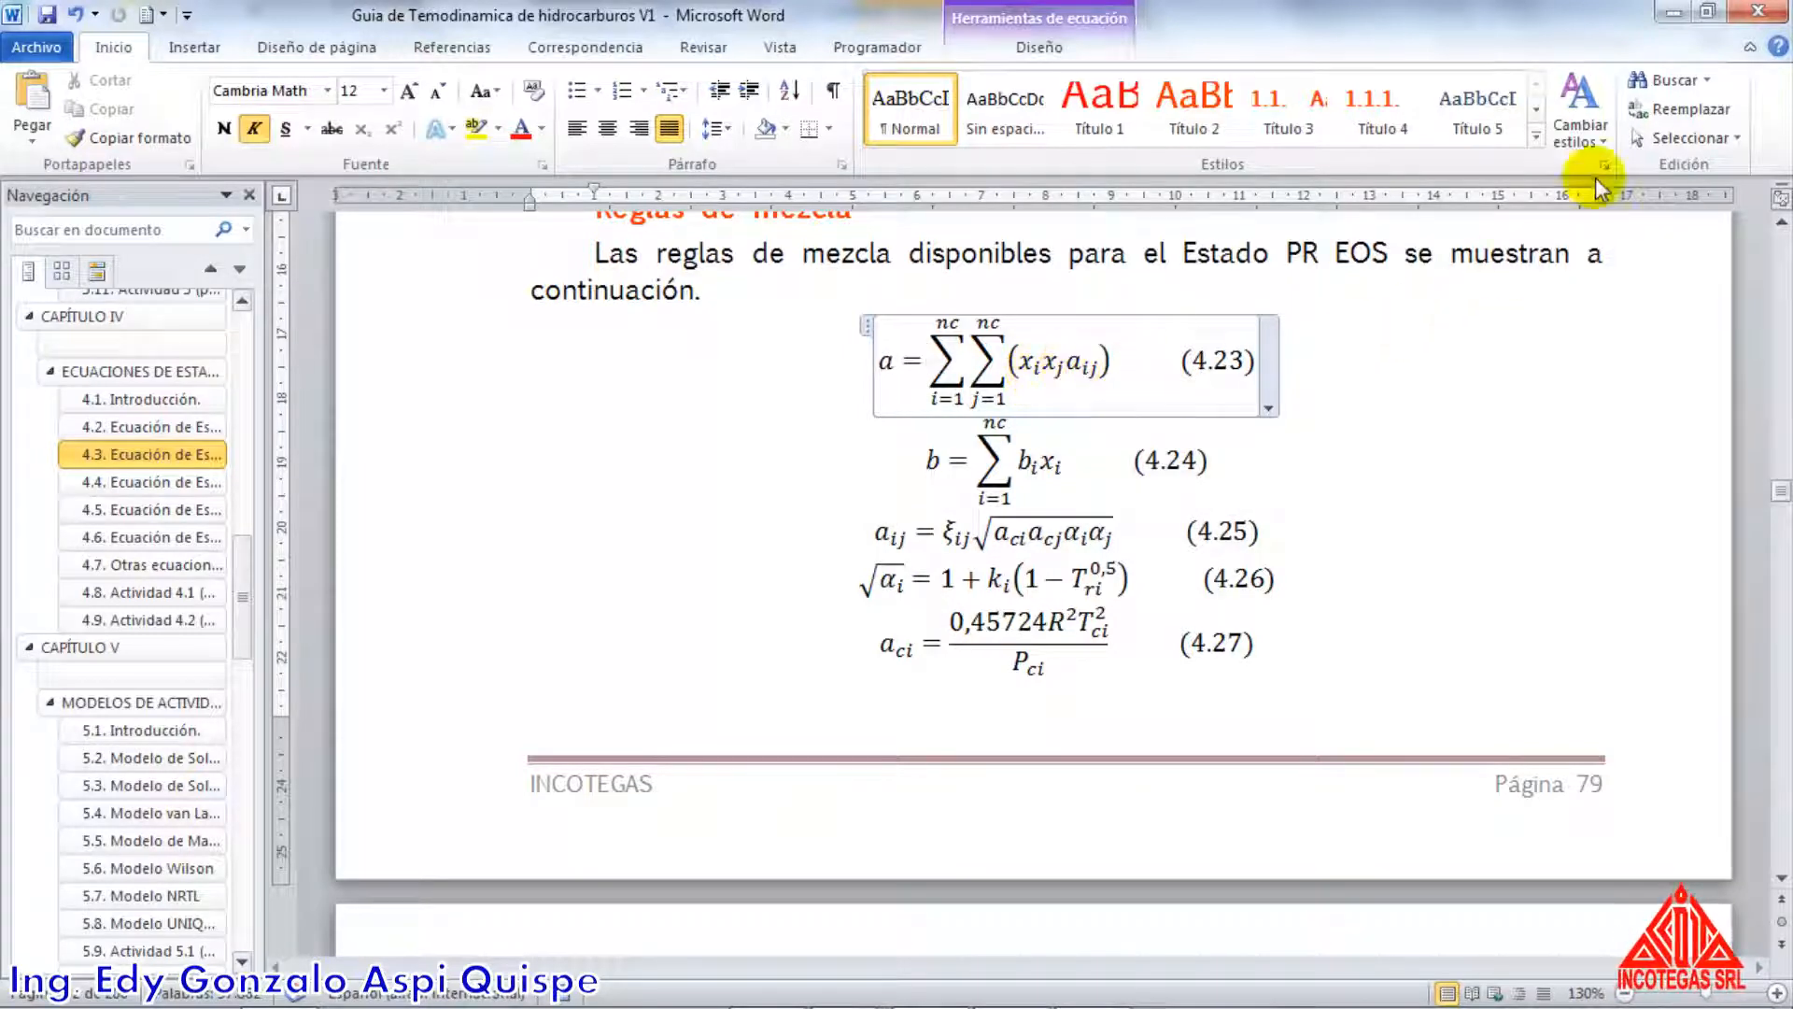
Return to the Incotegas workbook in Excel and trace the BG16 Sumatorial formula =MMULT(AR16:BF16|zi) to its aij row and zi norm column
key(alt+Tab)
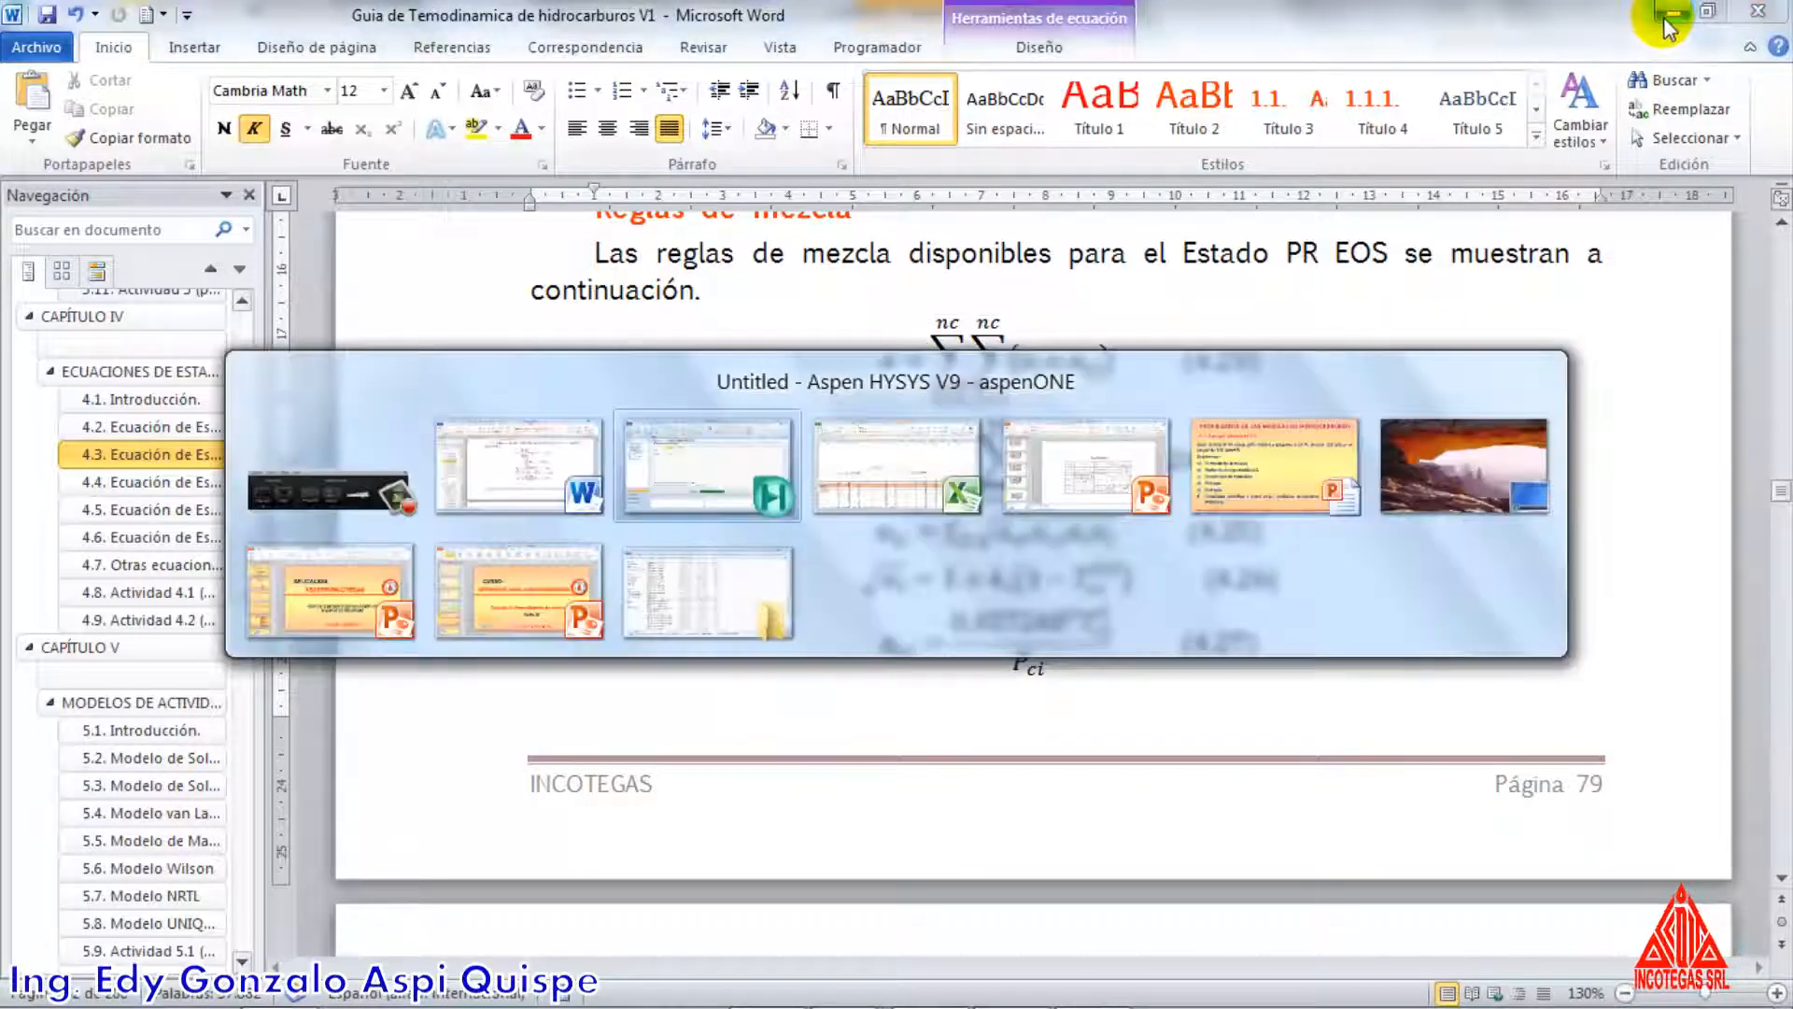
key(alt+Tab)
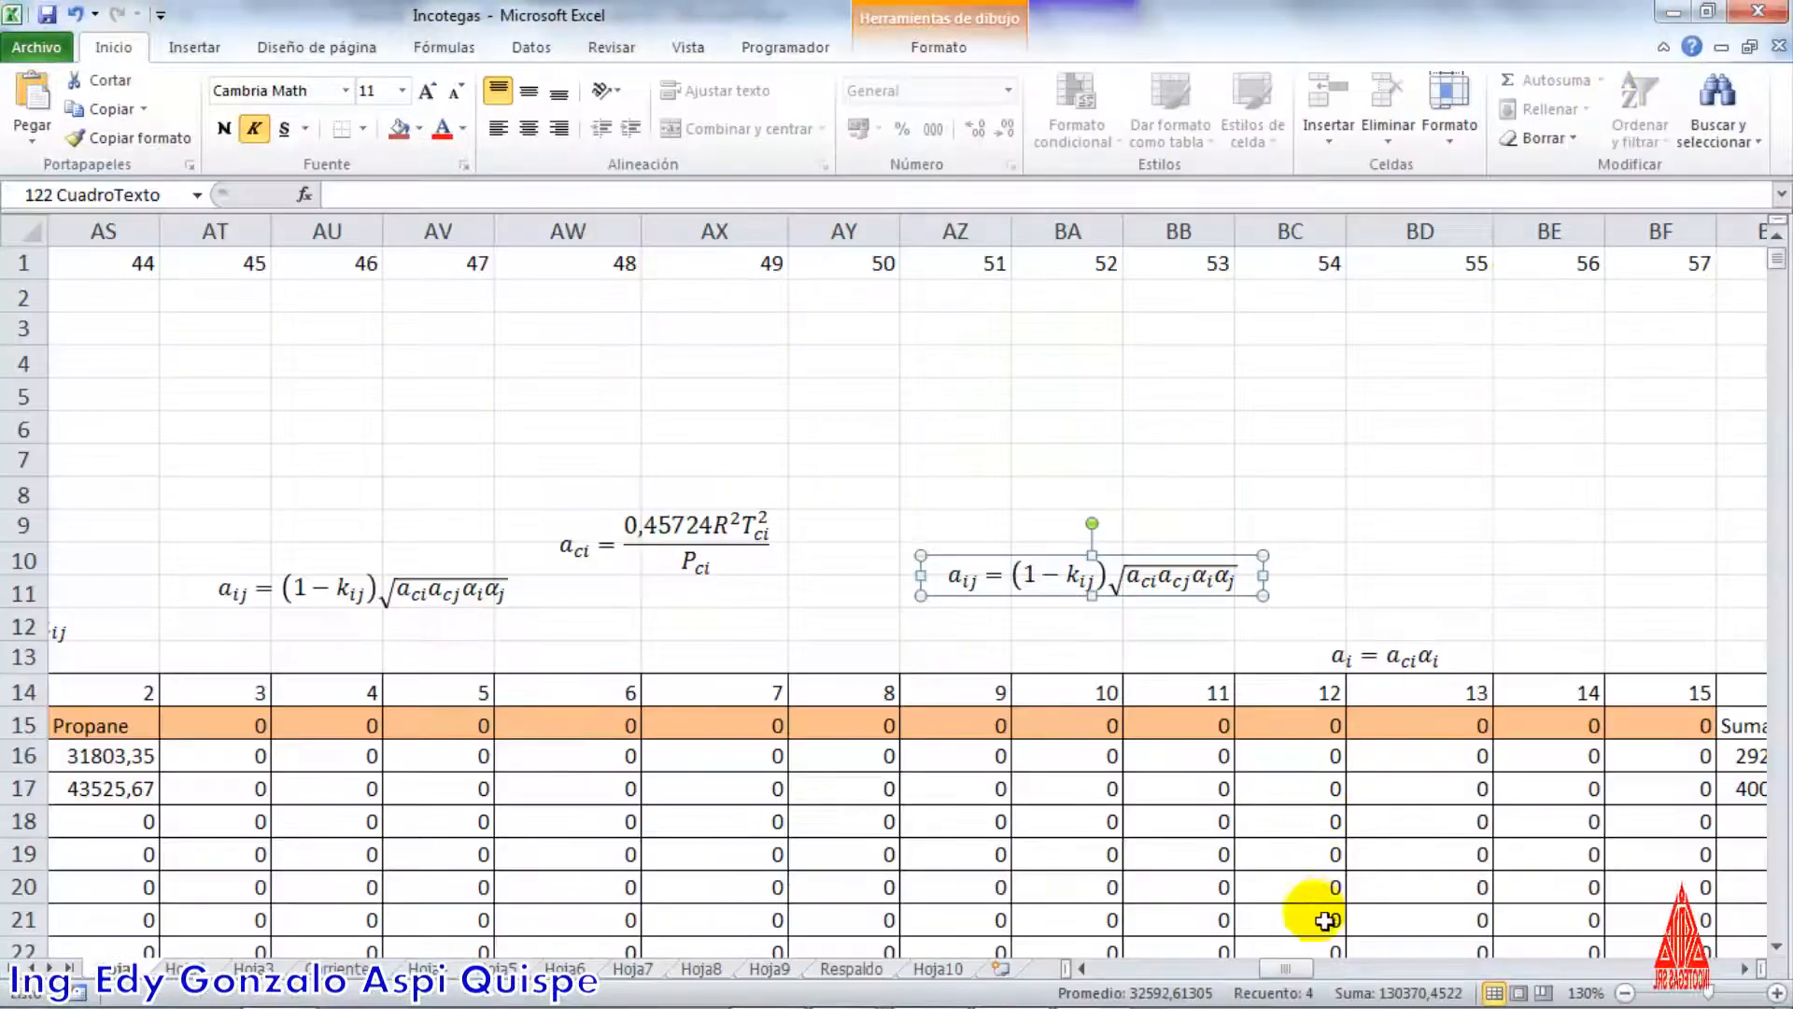
scroll(1325, 925, down, 1)
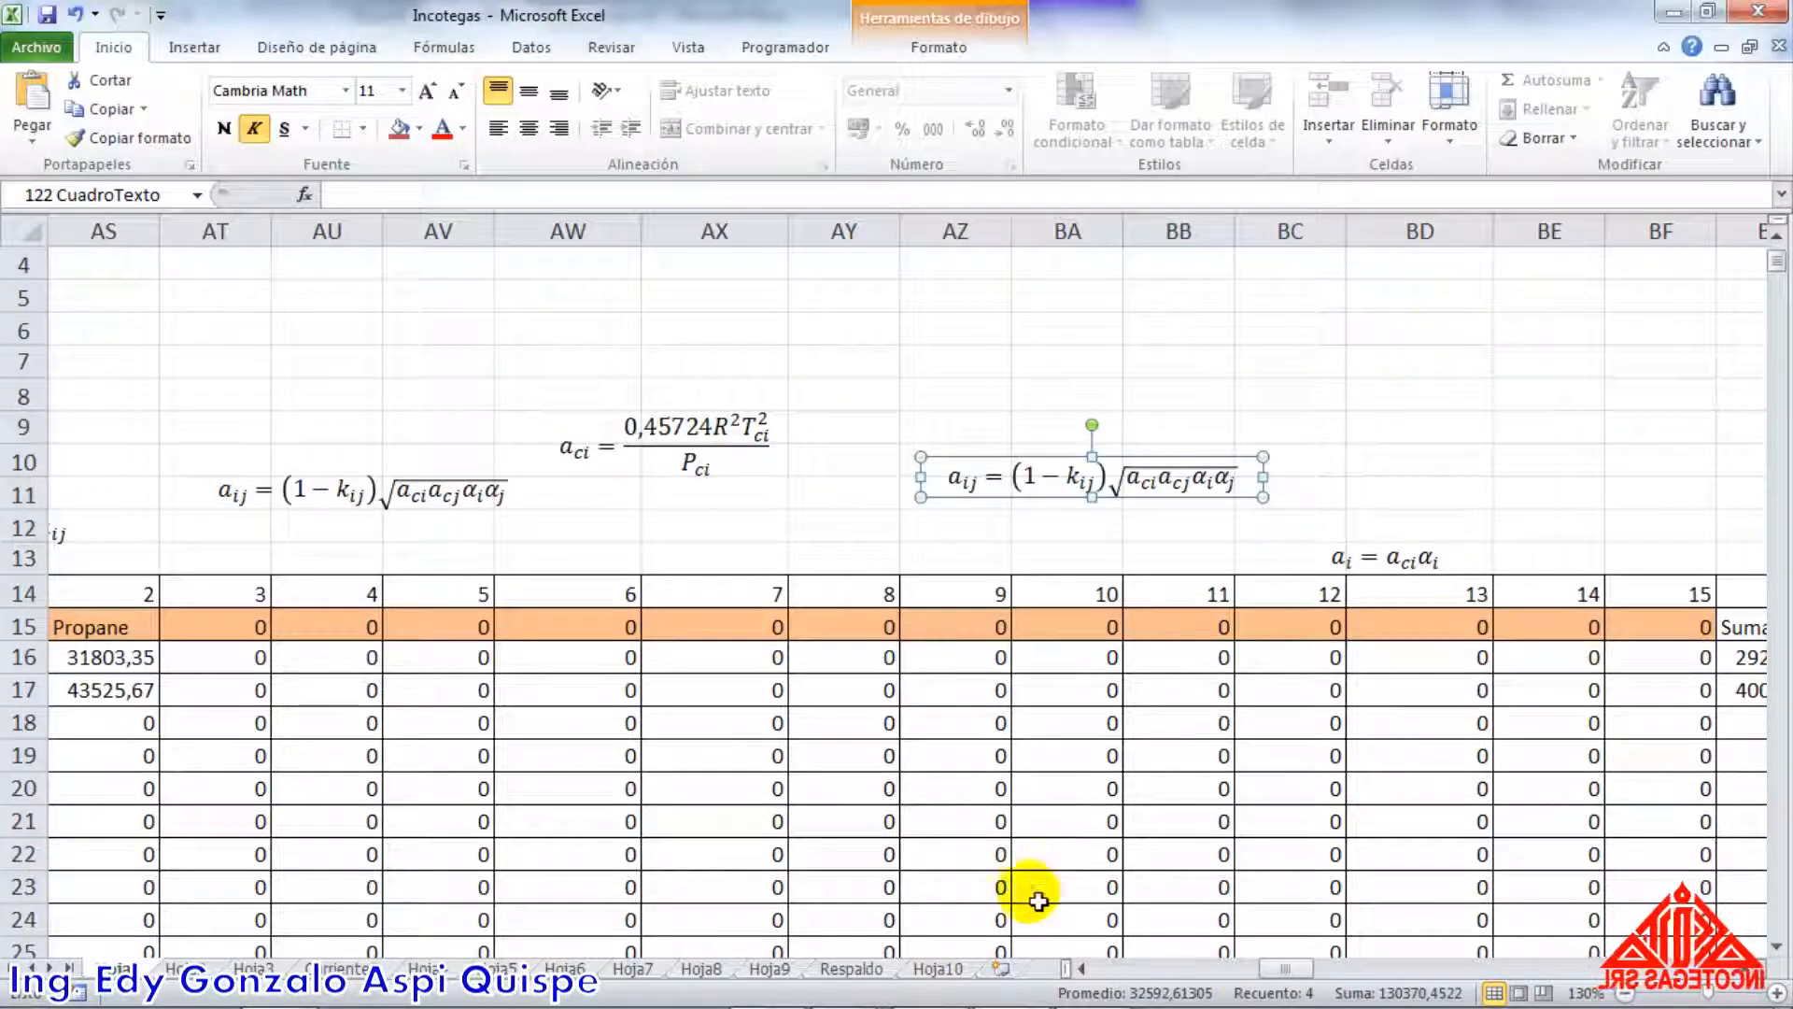
drag(1281, 975, 1298, 971)
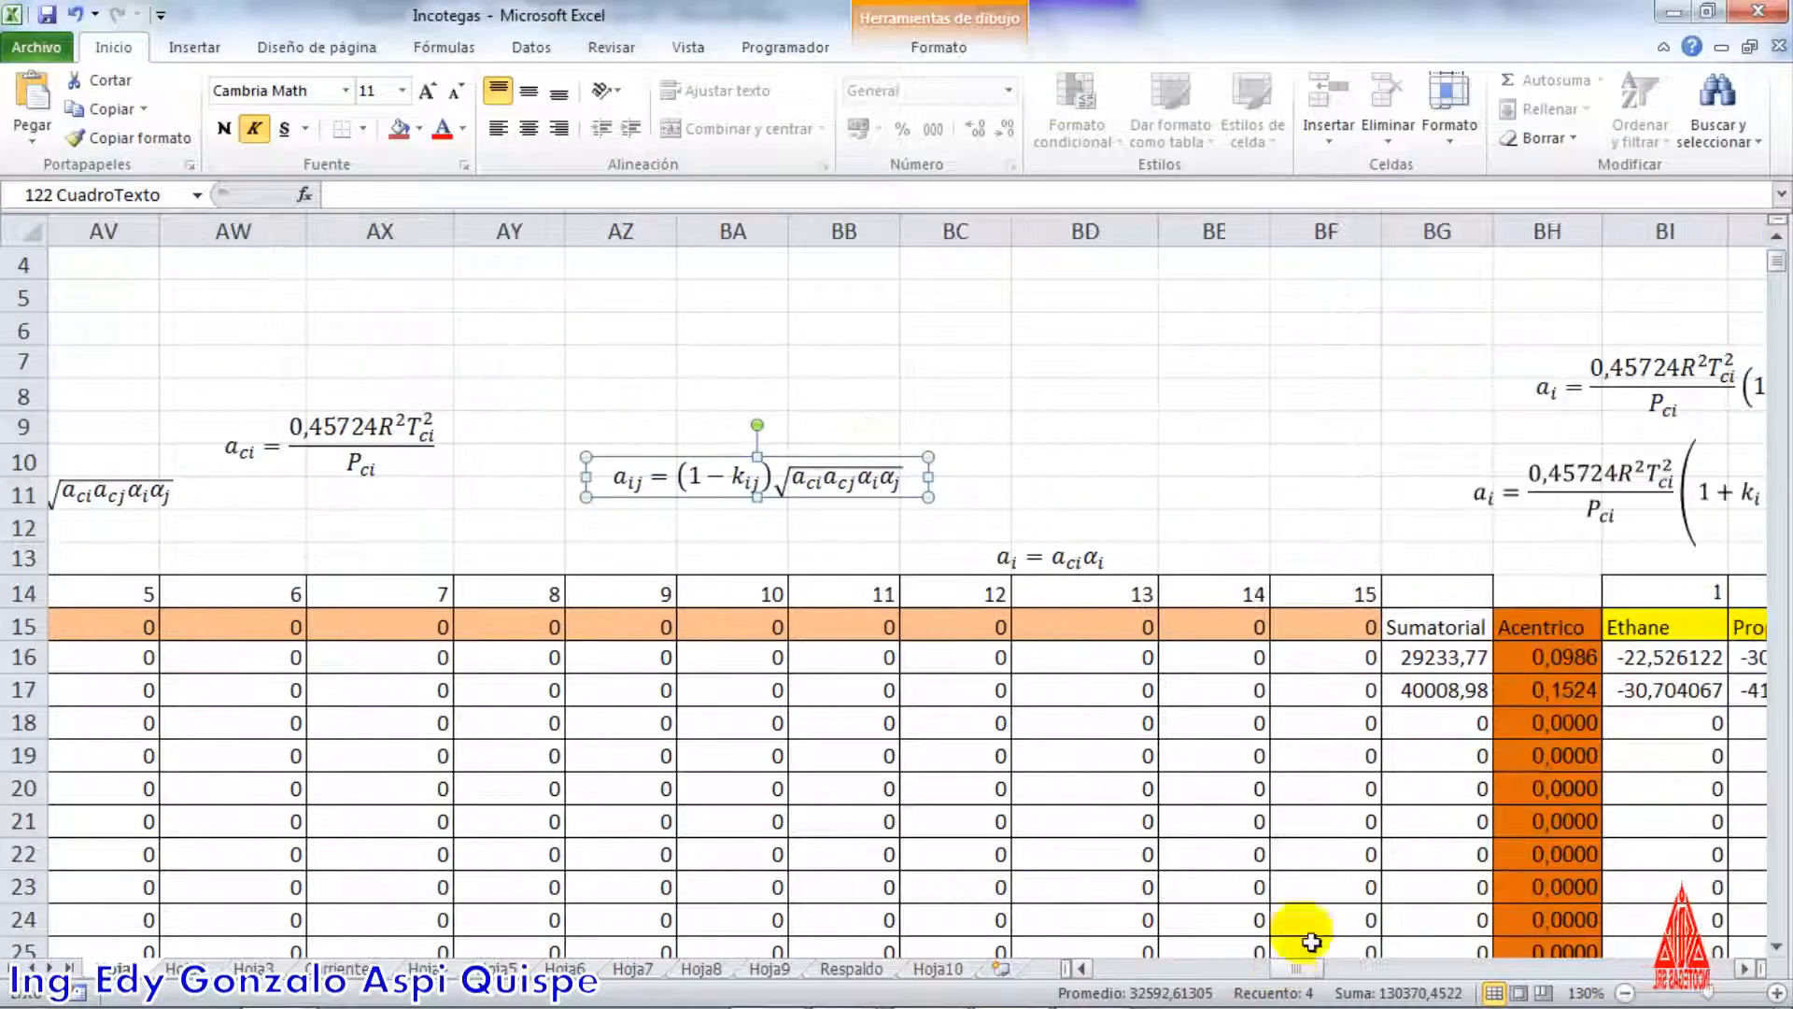
double_click(1455, 659)
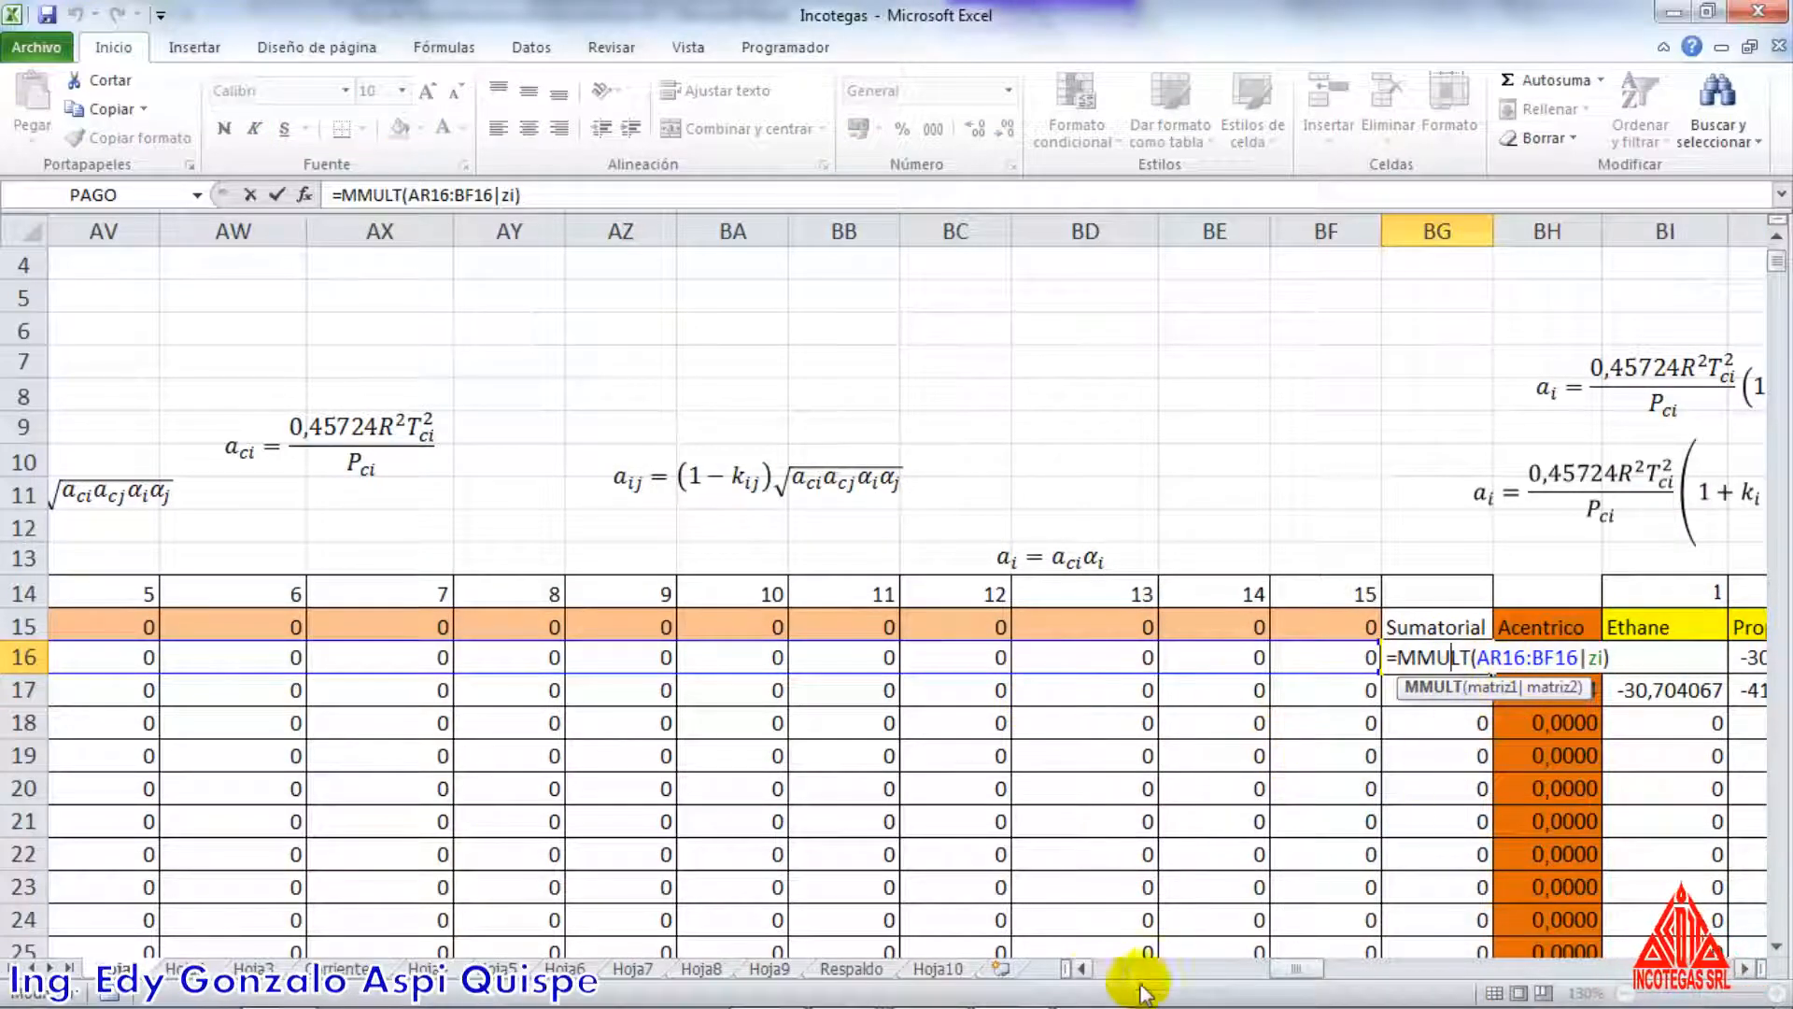
drag(1281, 966, 1268, 971)
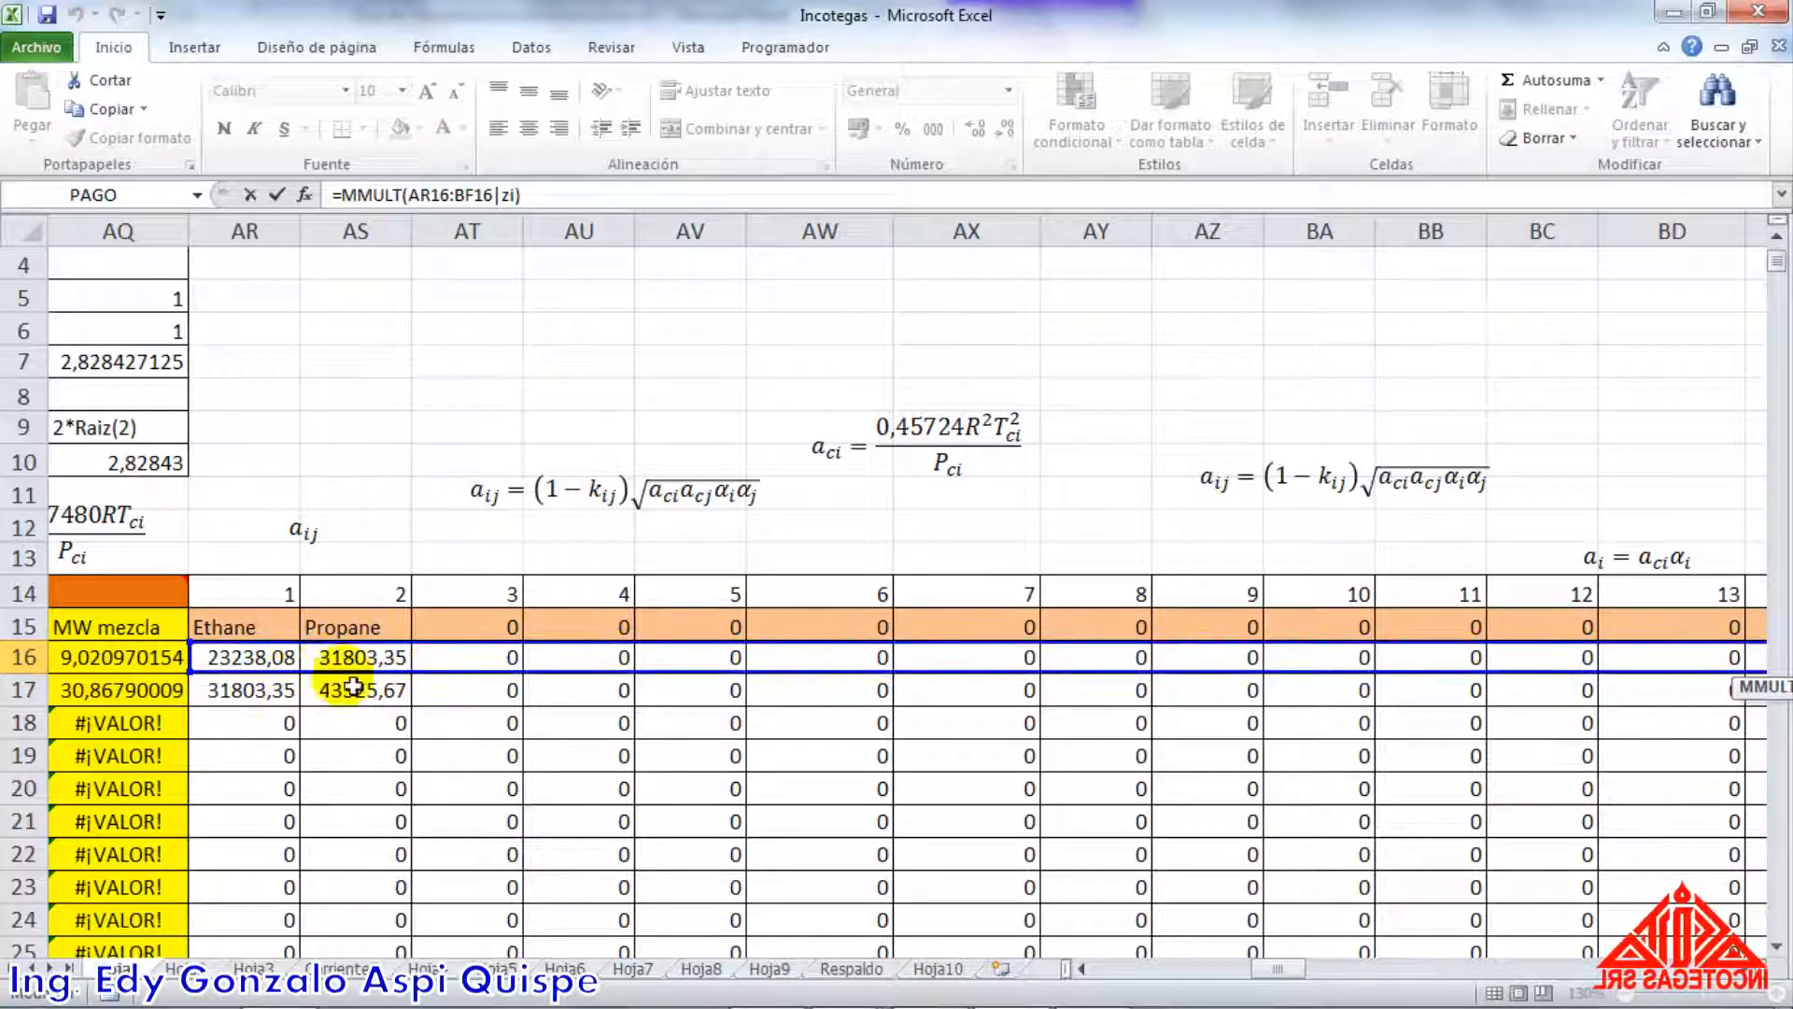
drag(1269, 971, 1161, 972)
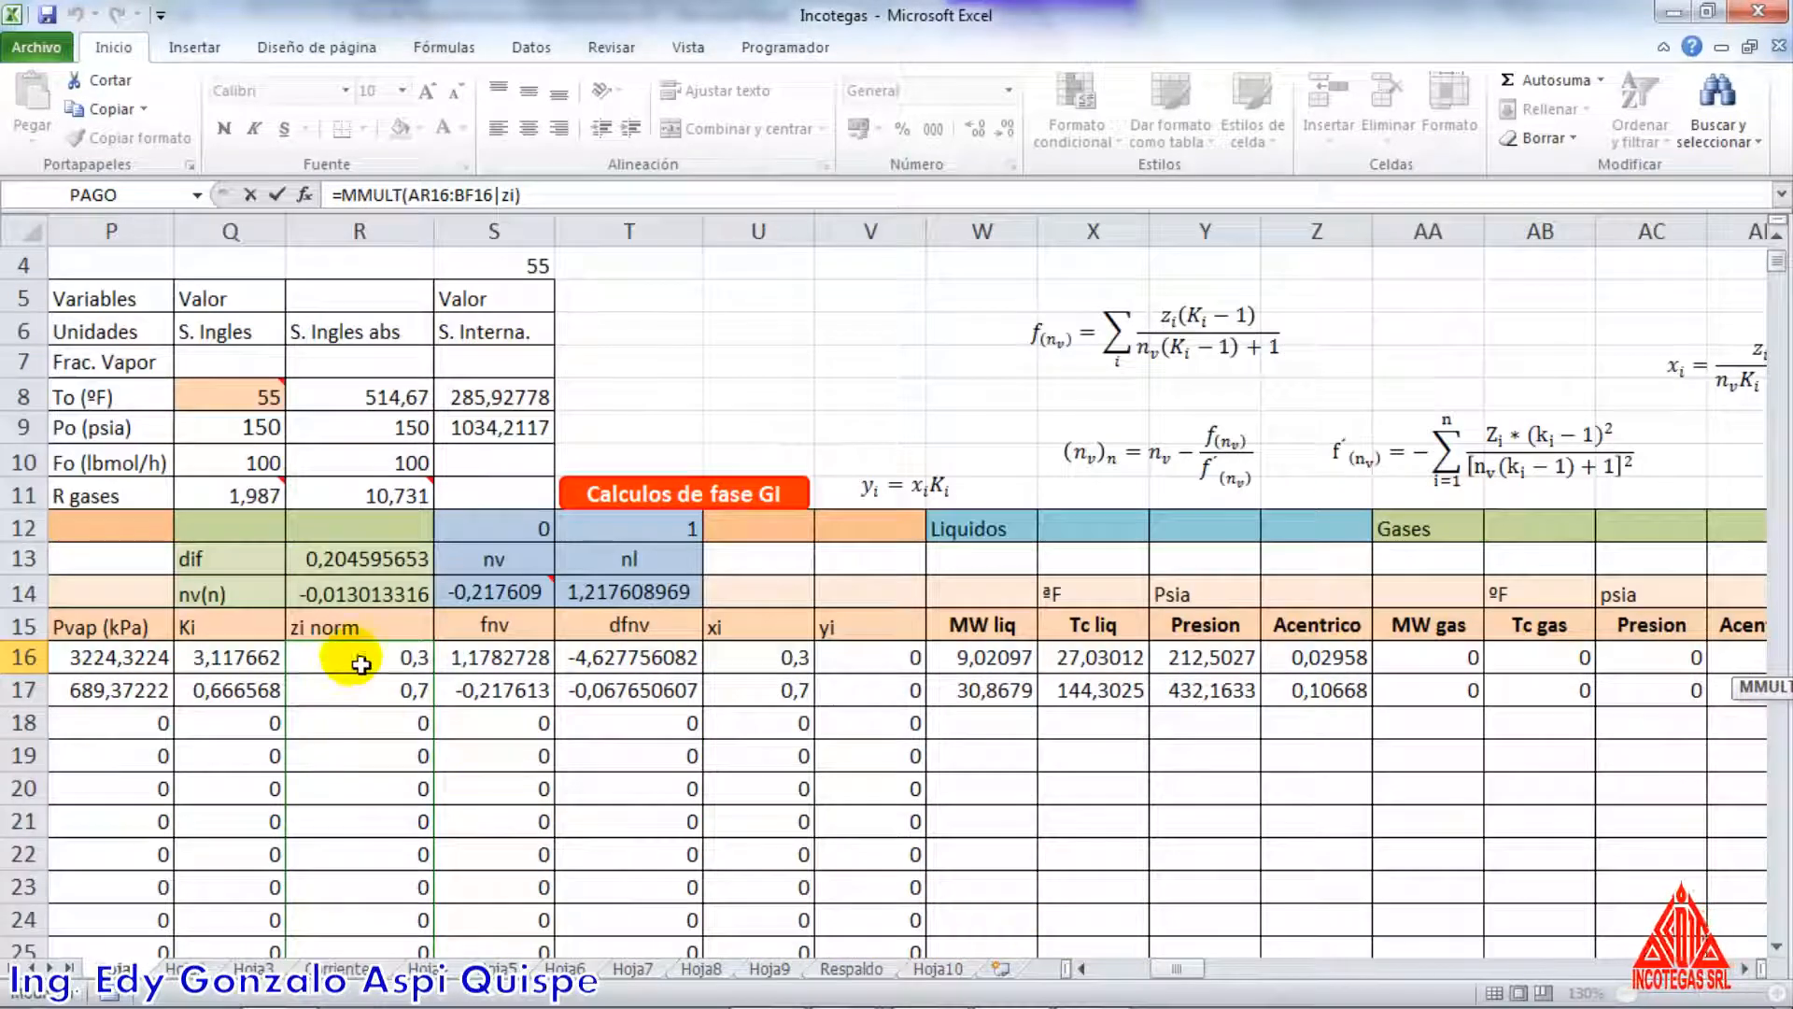
drag(1161, 971, 1299, 943)
click(1168, 971)
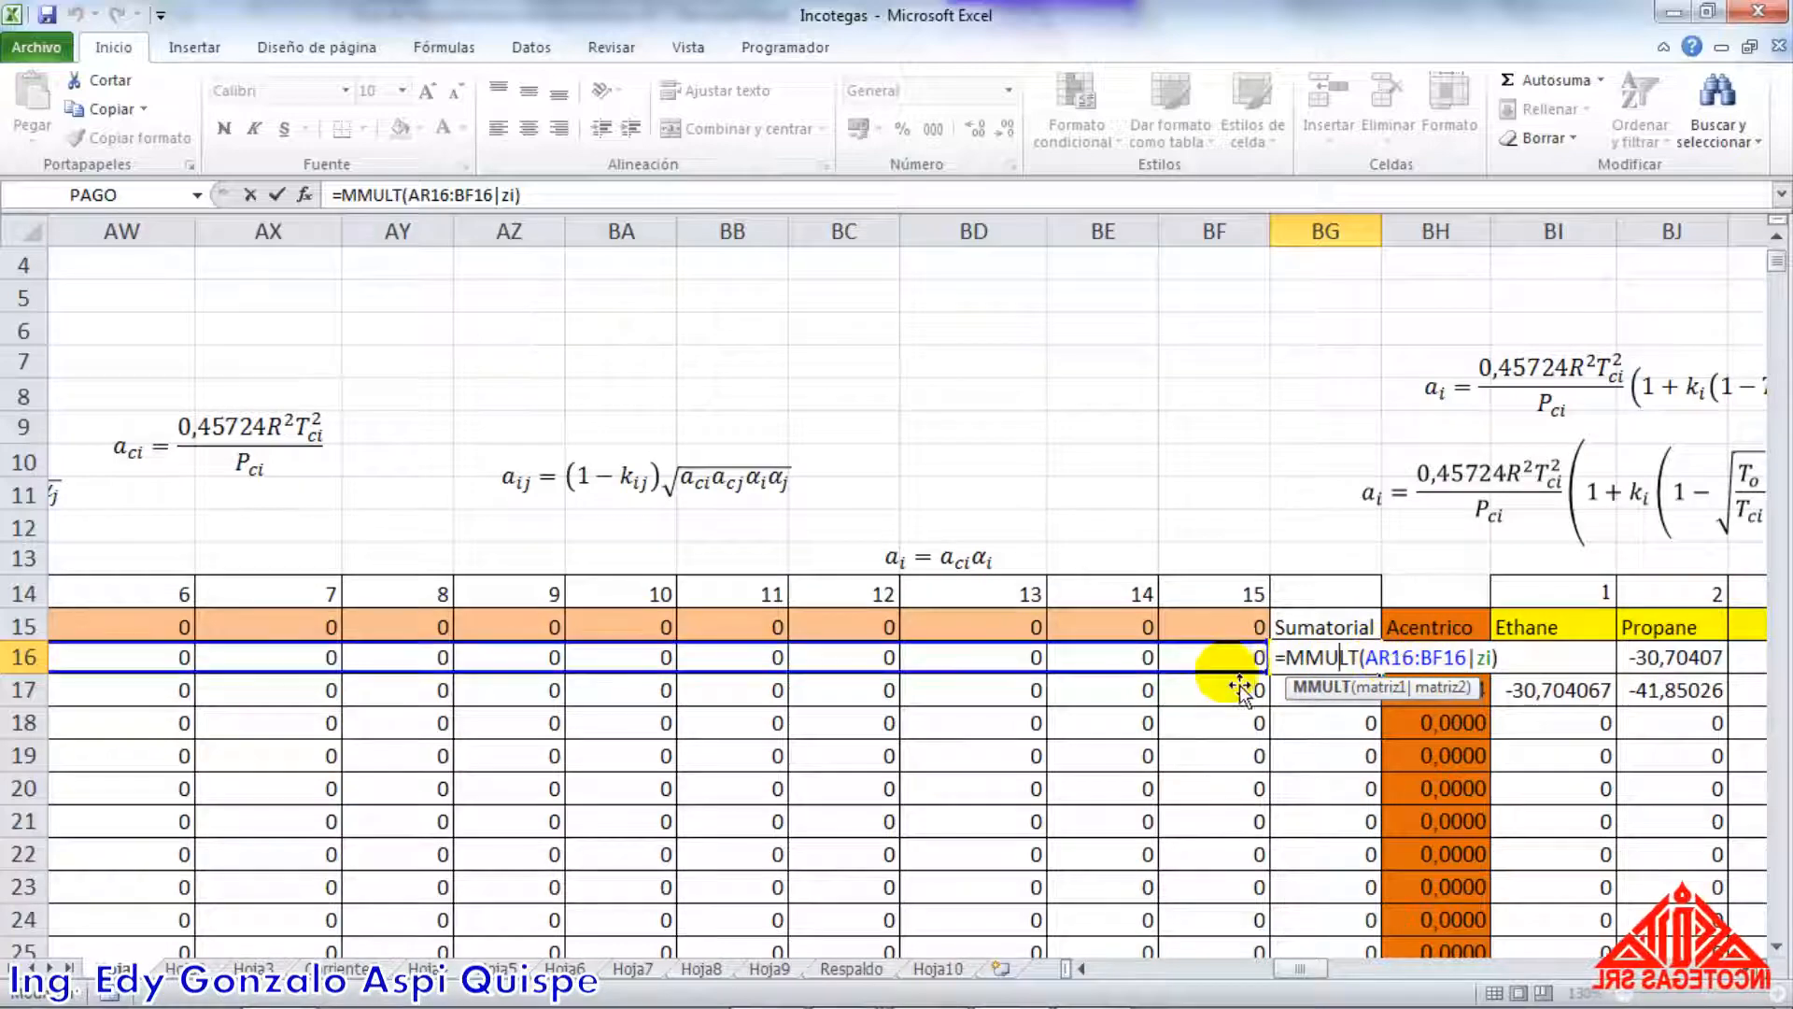
Open the propane Sumatorial formula in BG17, check its aij row range AR17:BF17, and close it unchanged
click(1362, 691)
double_click(1354, 693)
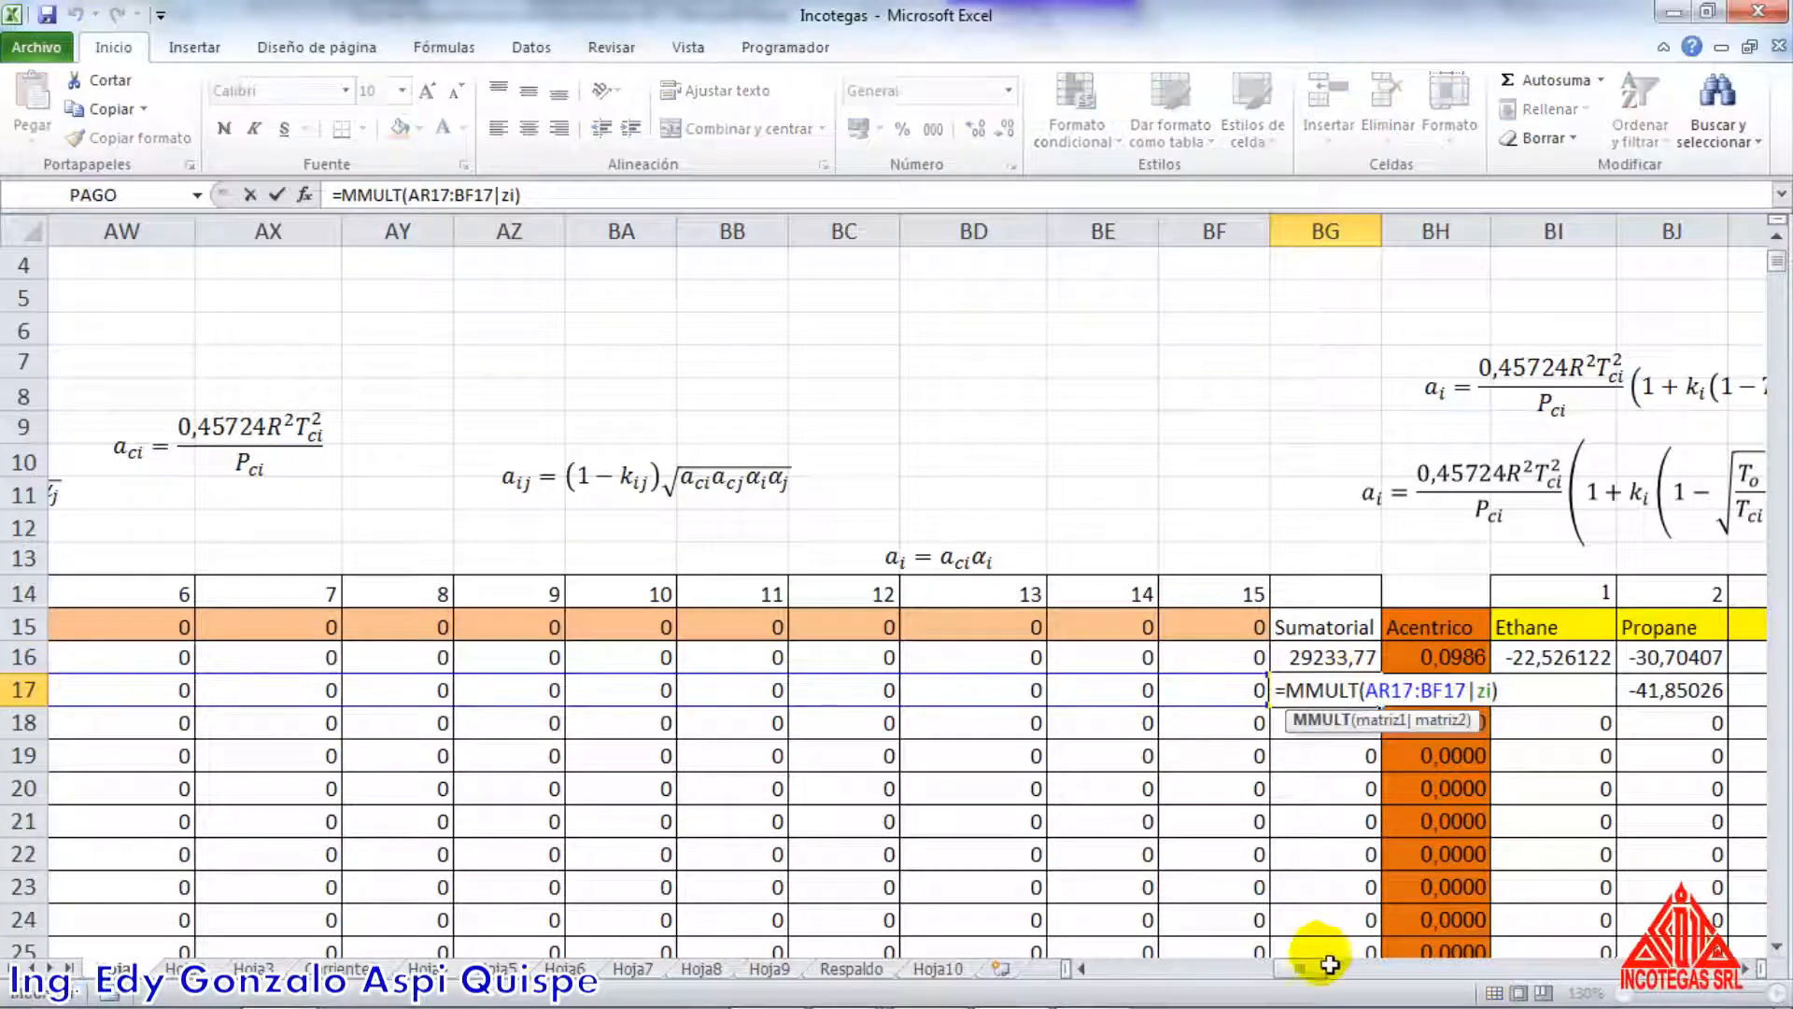
drag(1300, 968, 1288, 976)
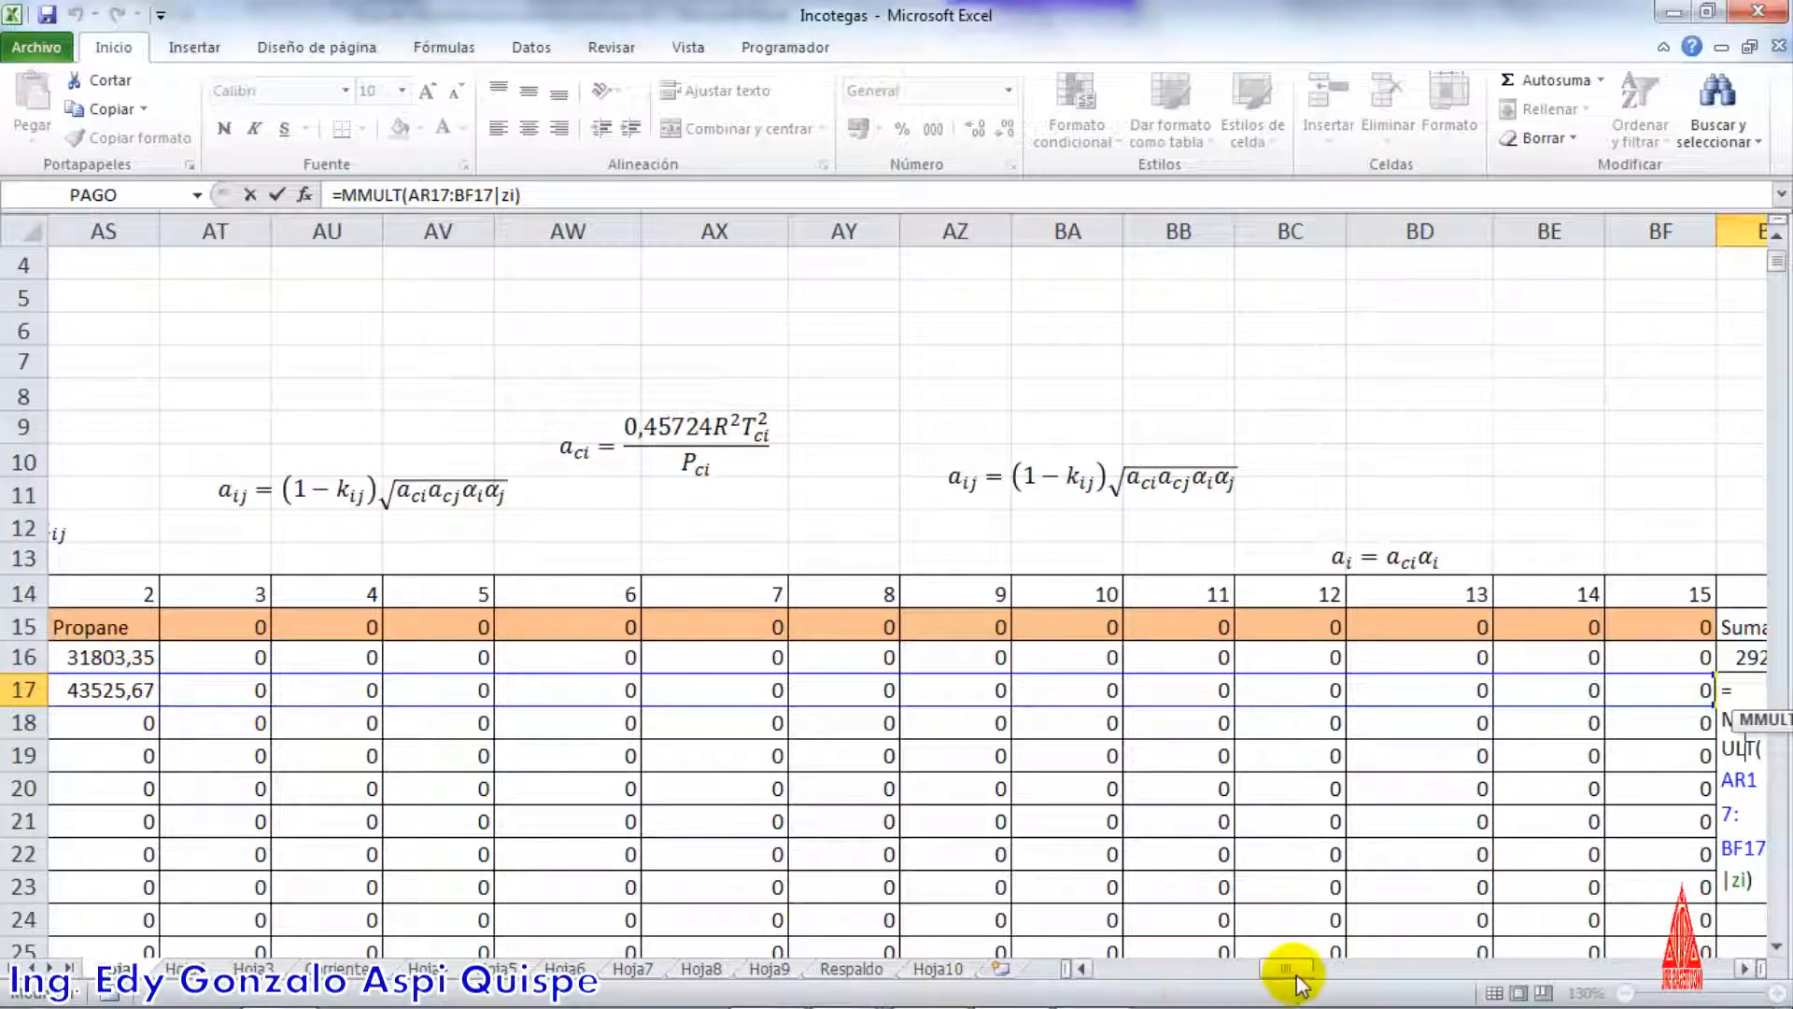
drag(1289, 976, 1321, 912)
key(Return)
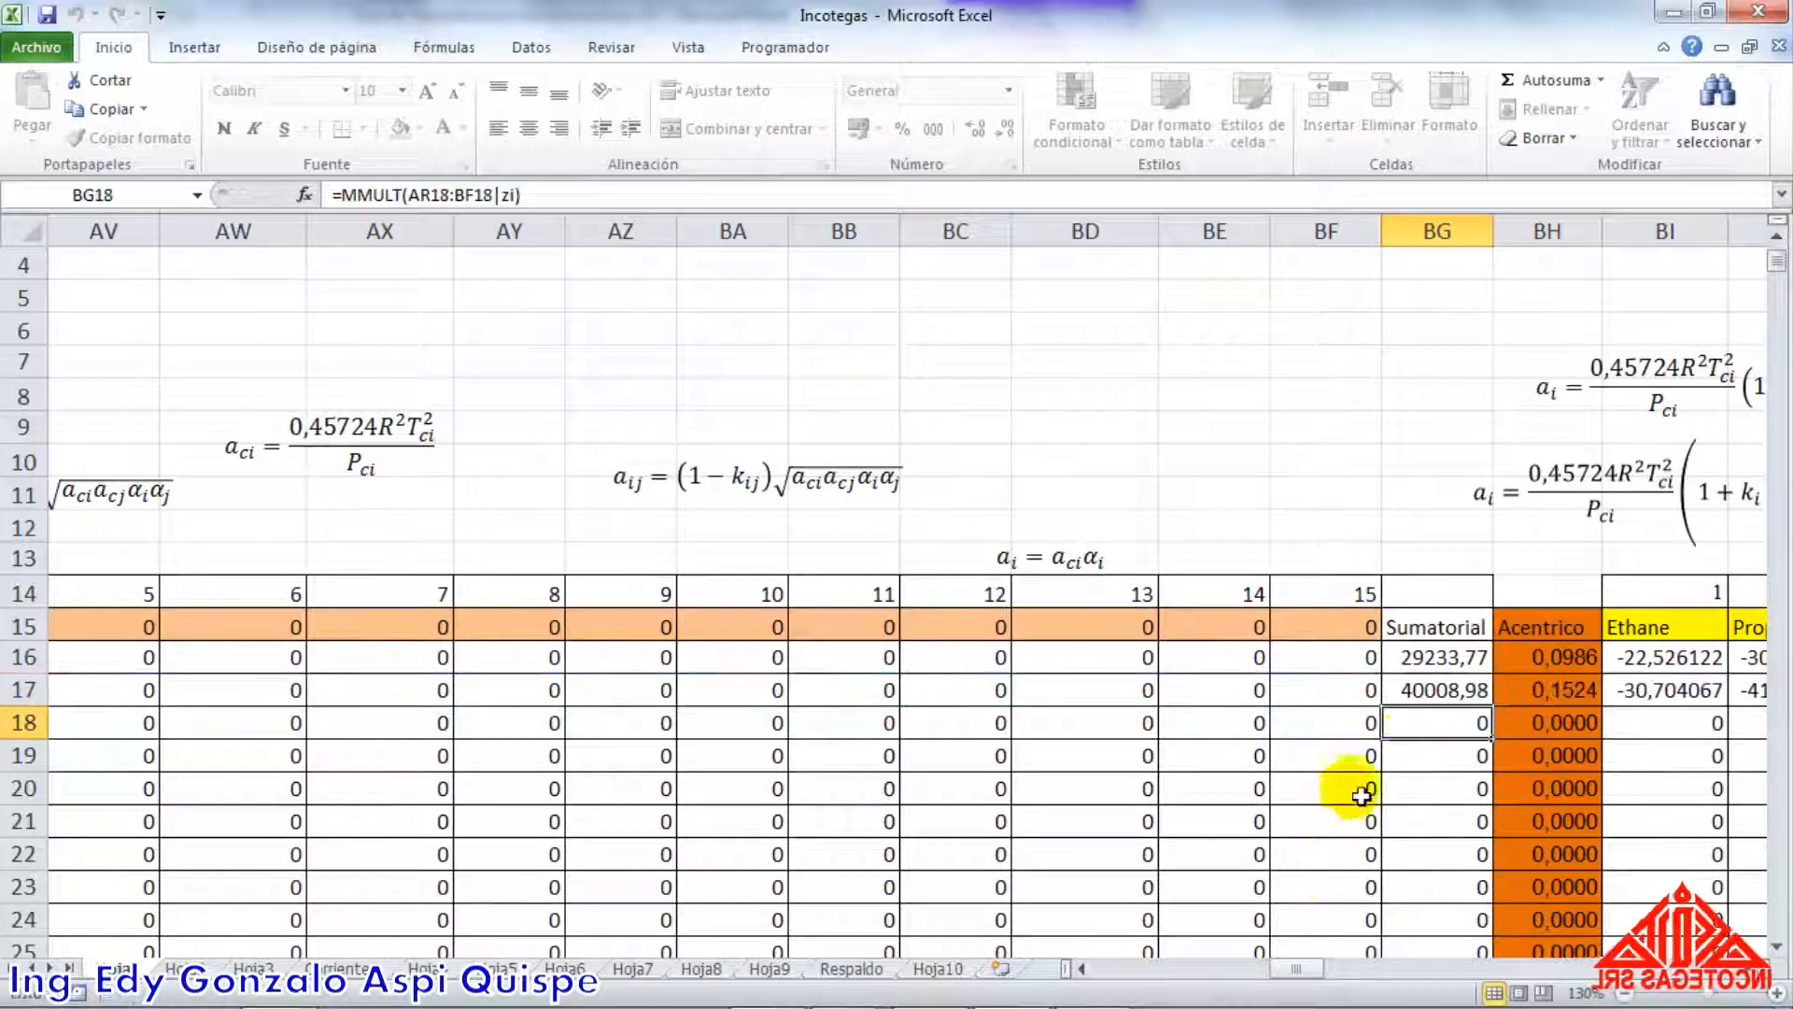
click(1427, 696)
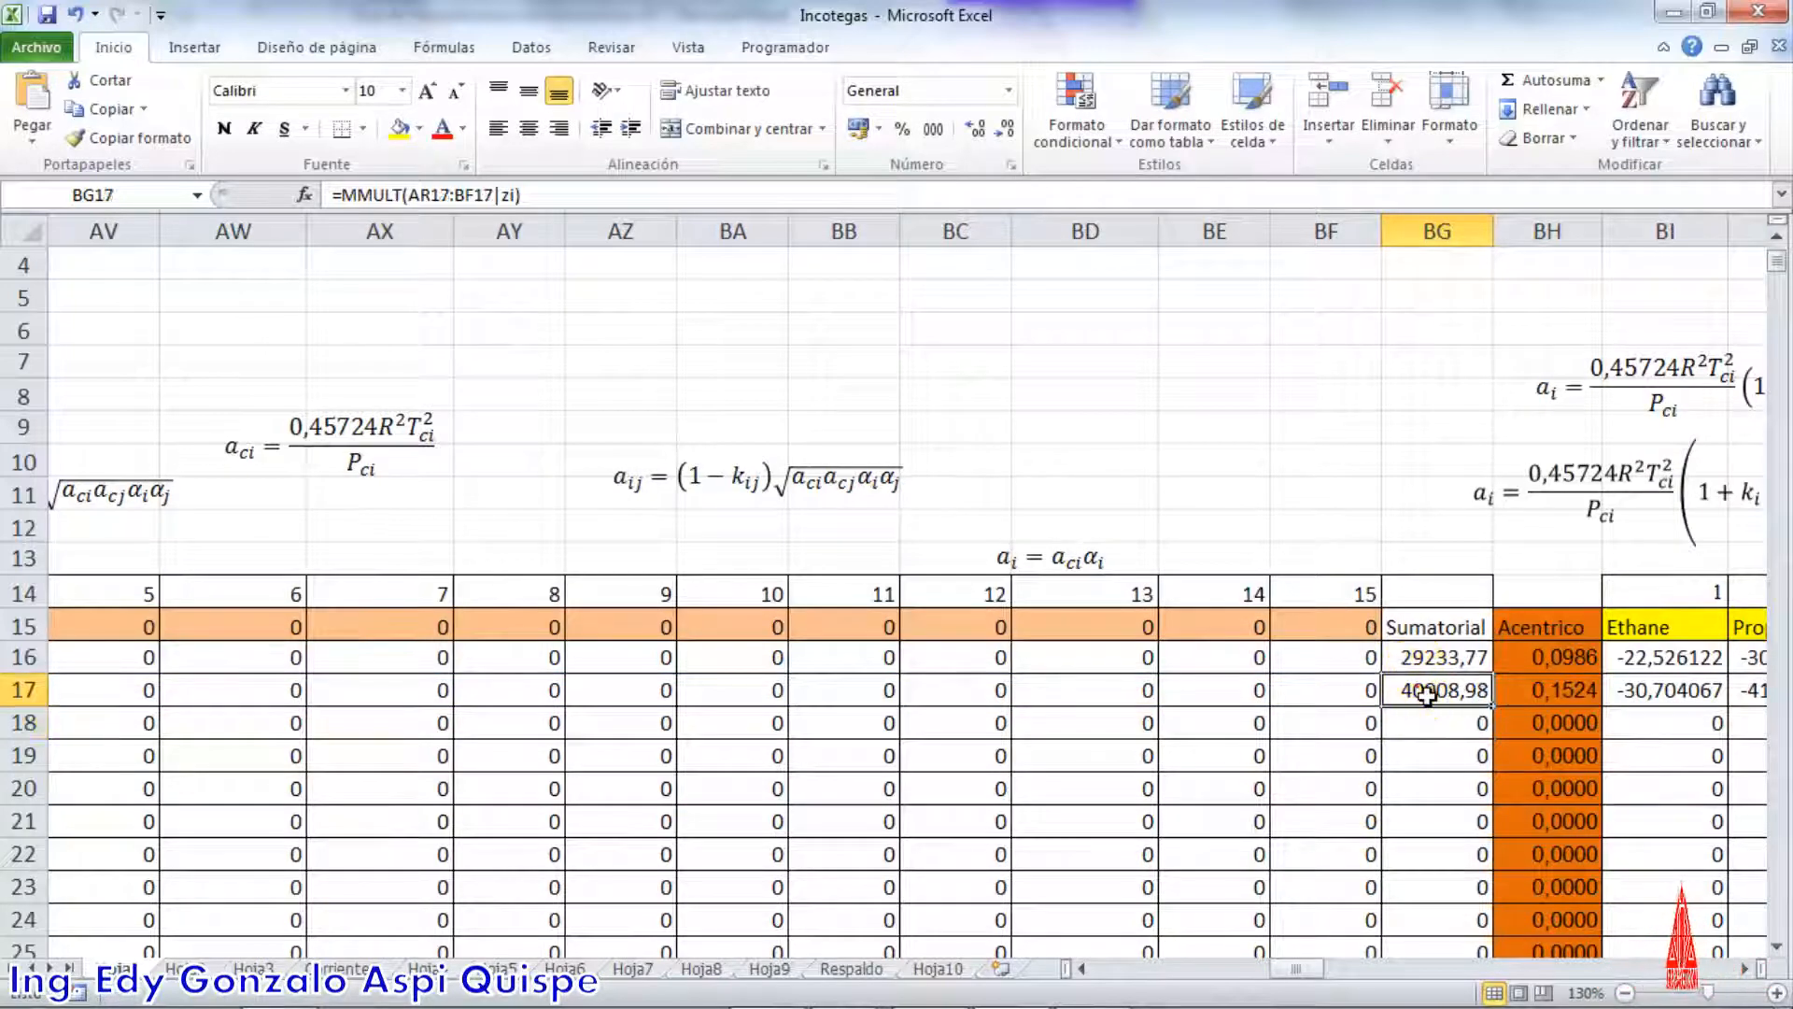
Check the am total in BG31 and its label in BG32 against equation 4.23 in the Word guide, returning to Excel
scroll(1419, 691, down, 3)
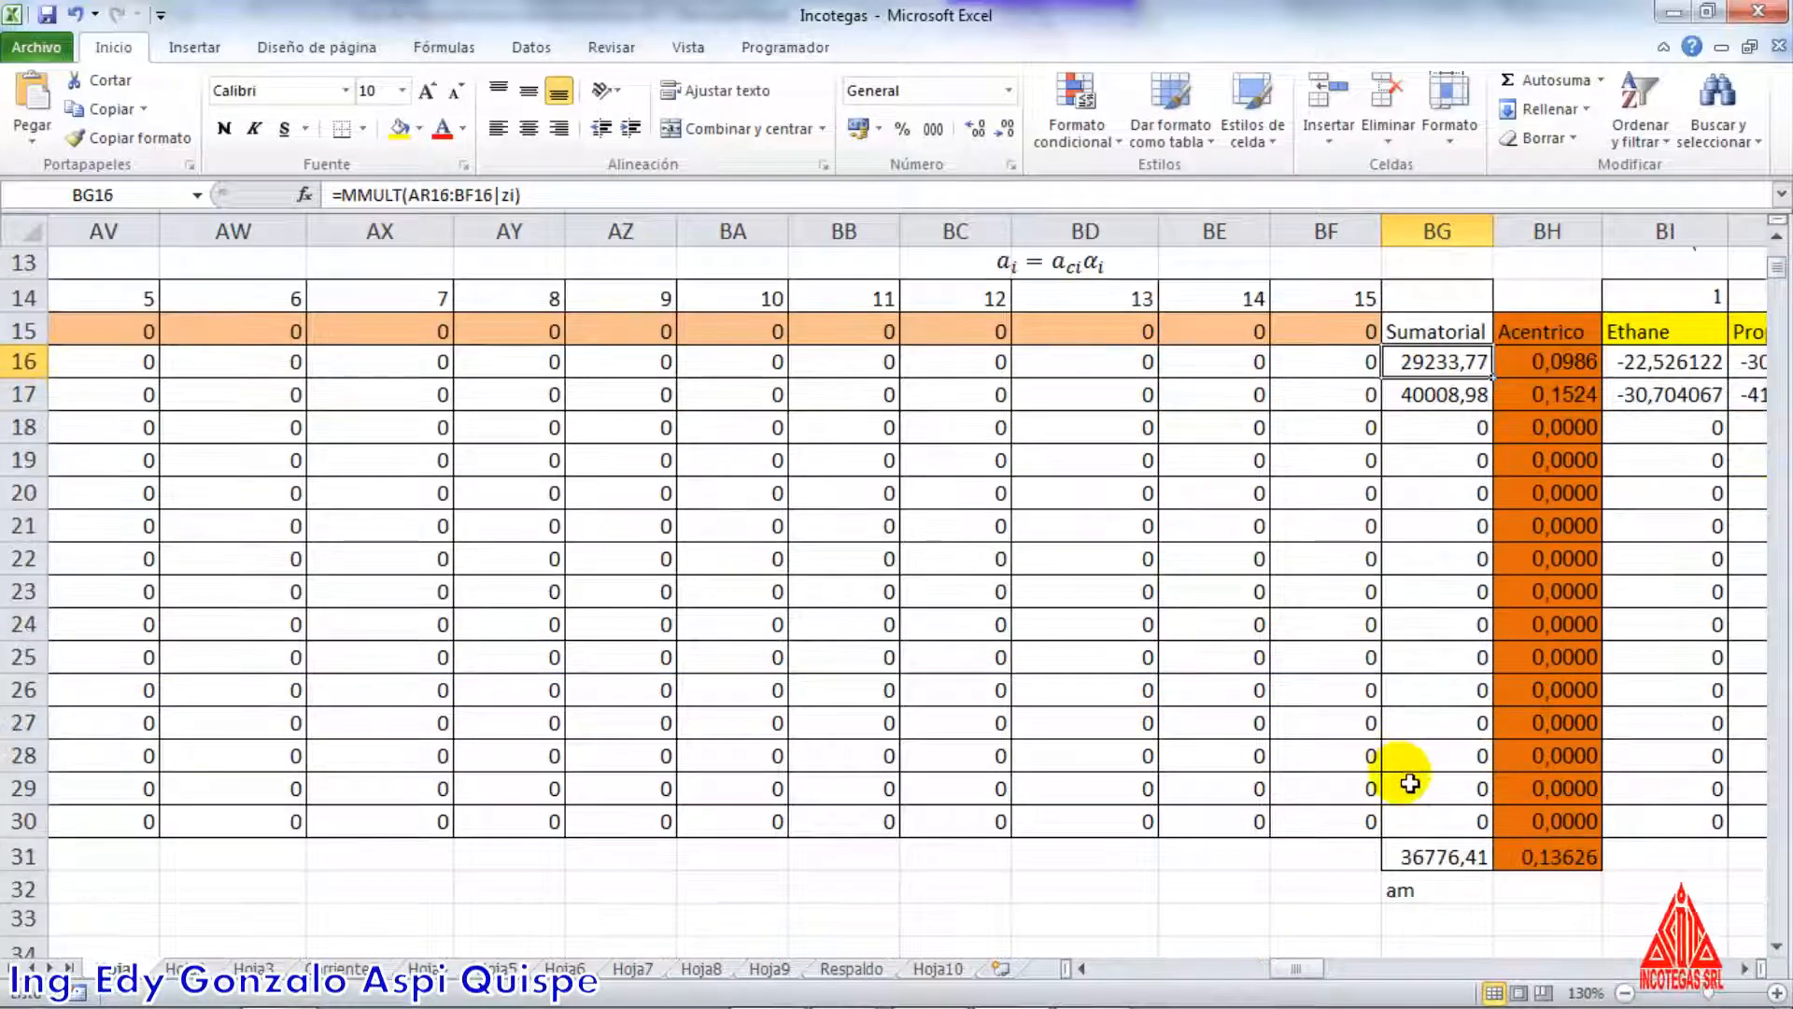
click(1443, 857)
click(1410, 892)
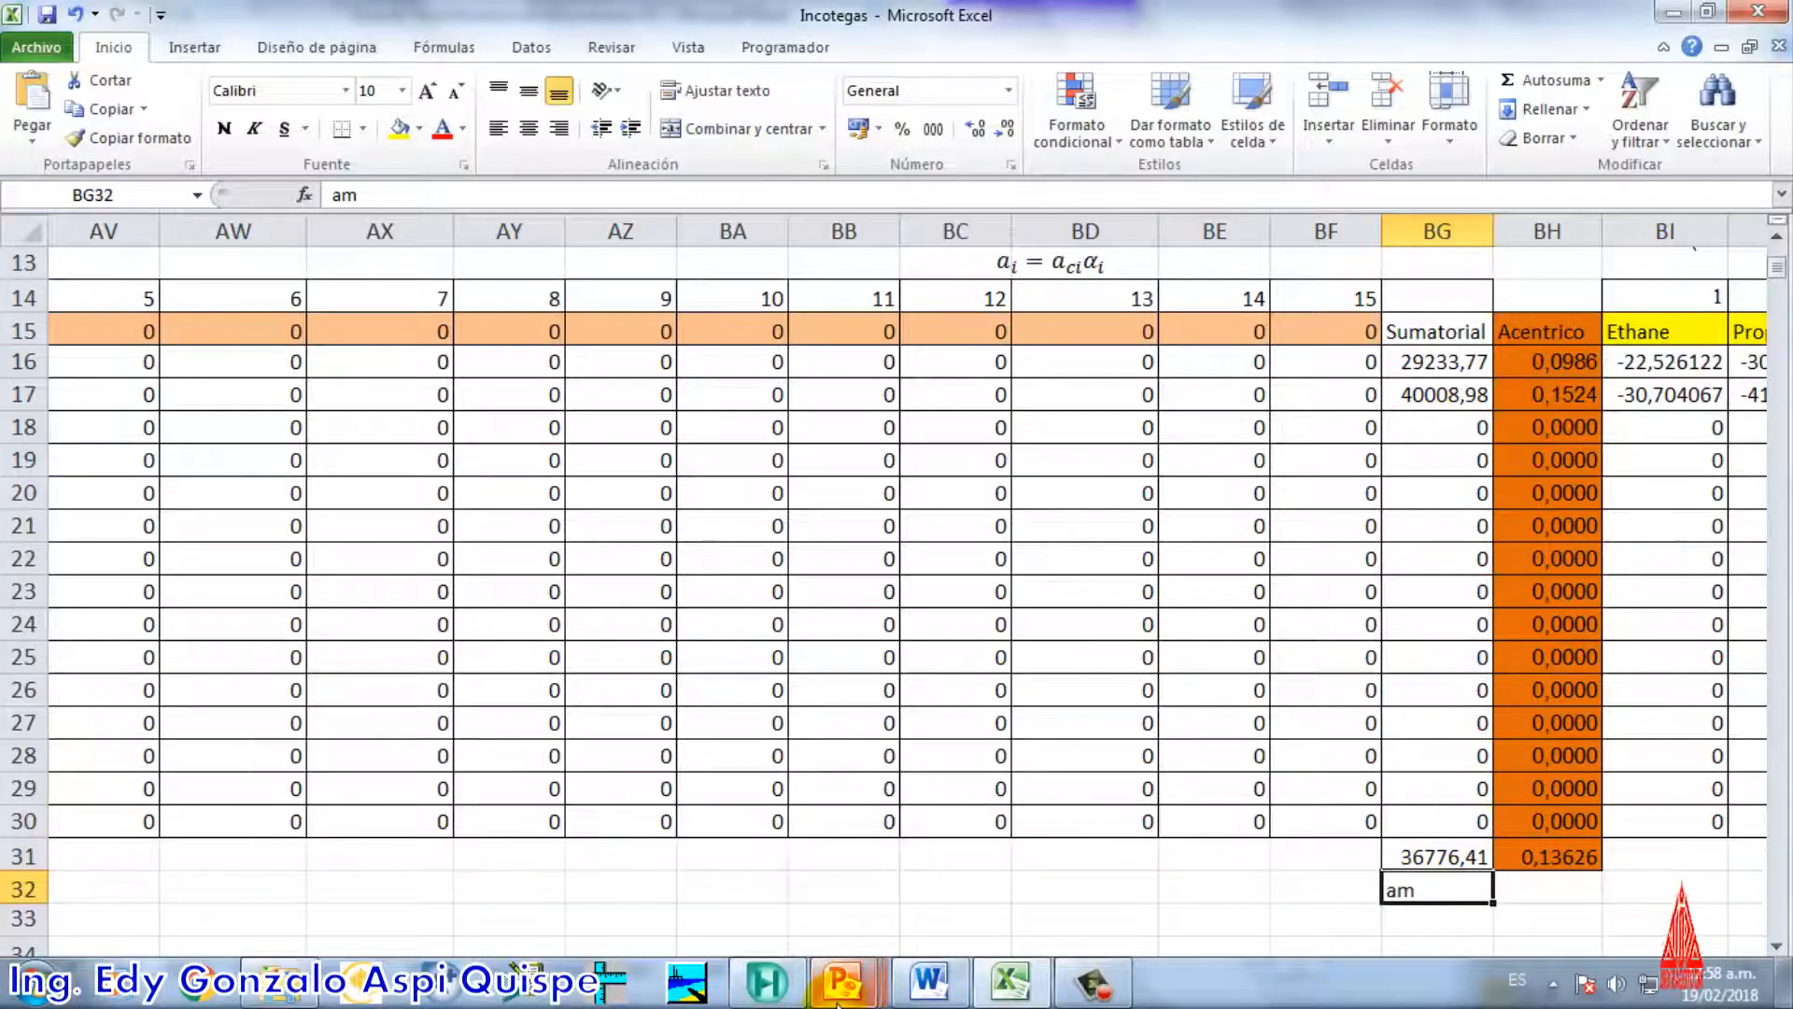
key(alt+Tab)
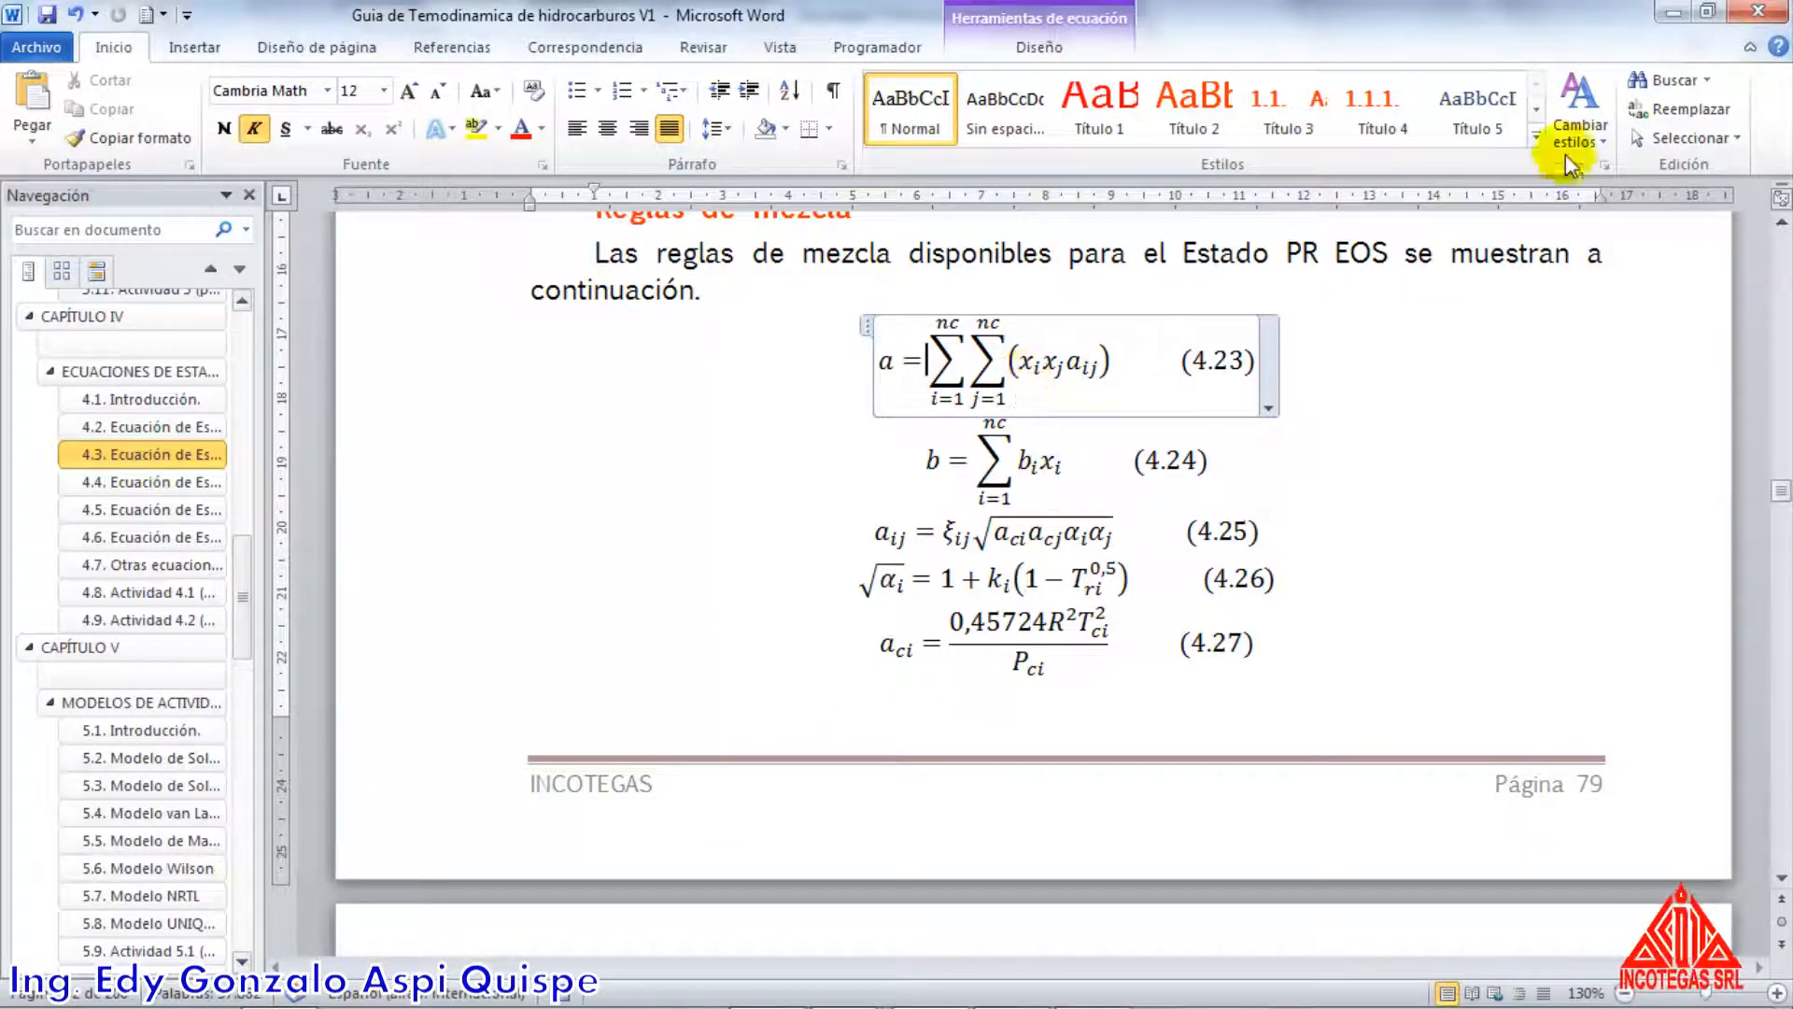
click(1670, 18)
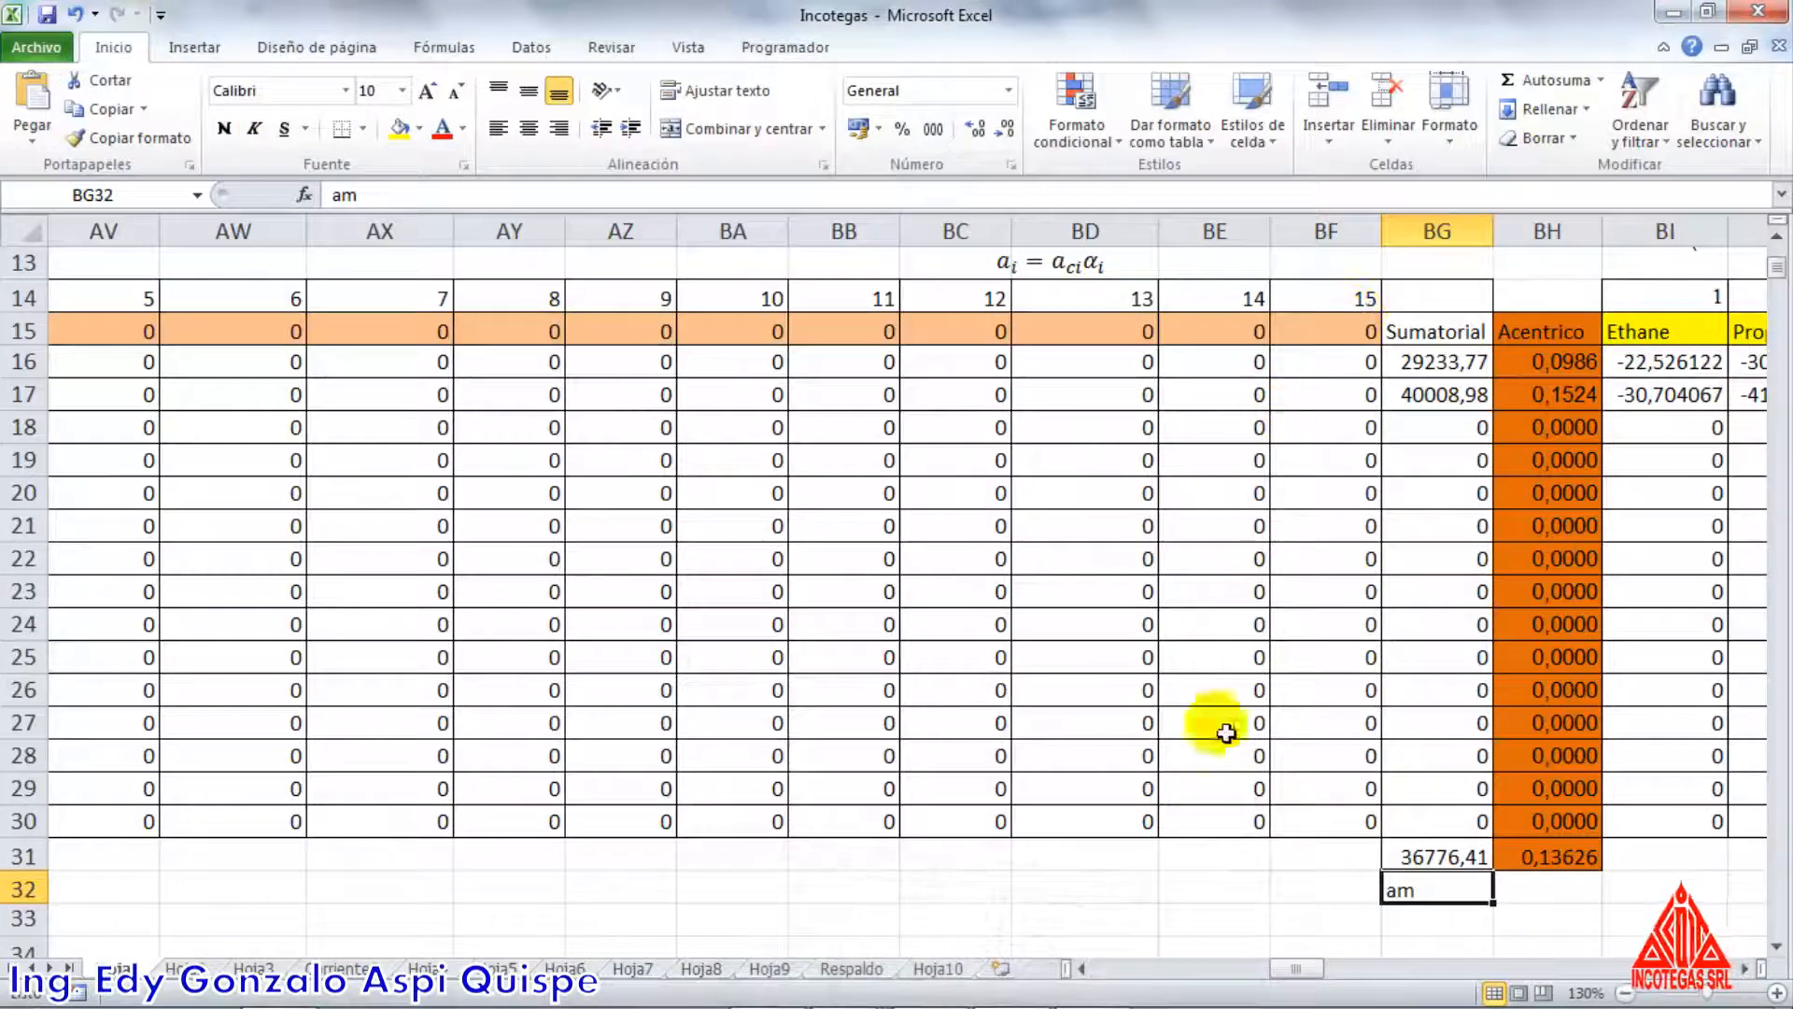
Examine the ethane–propane derivative cells BI16:BJ17 together with the enthalpy departure, ai and double-summation equations above them
drag(1305, 975, 1321, 975)
scroll(1290, 636, up, 2)
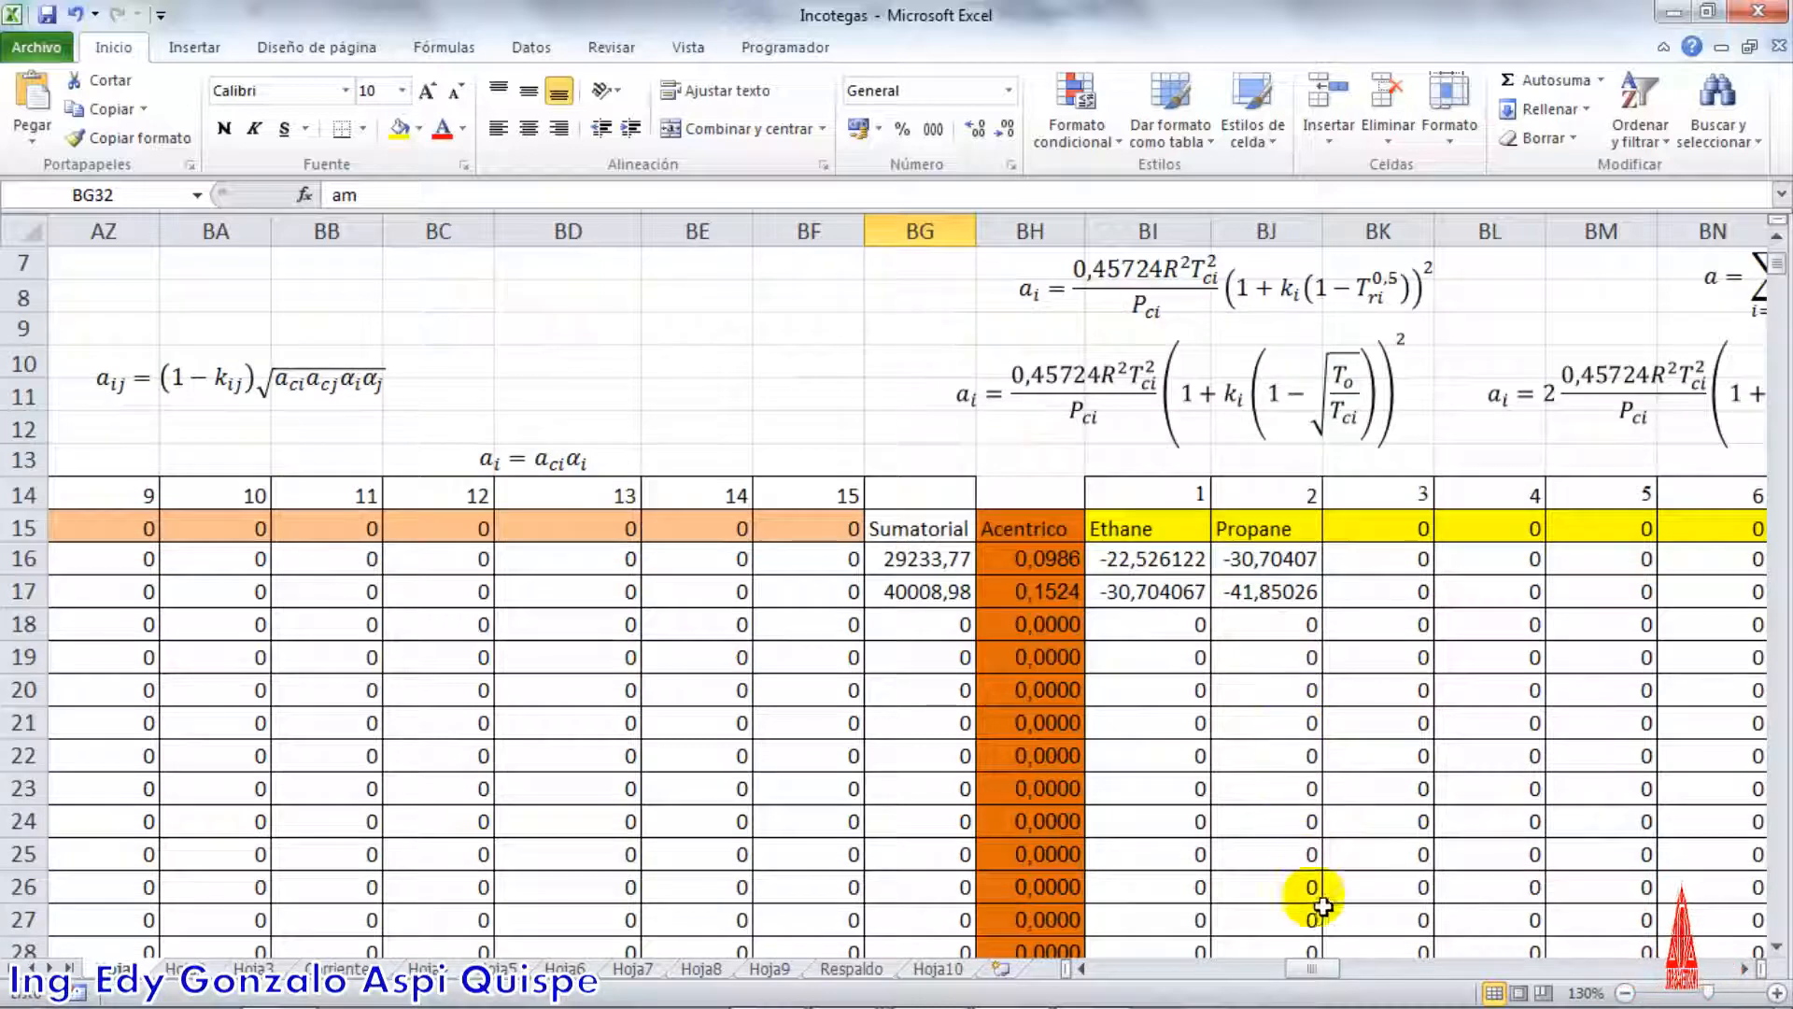
drag(1313, 969, 1332, 969)
scroll(1292, 688, up, 2)
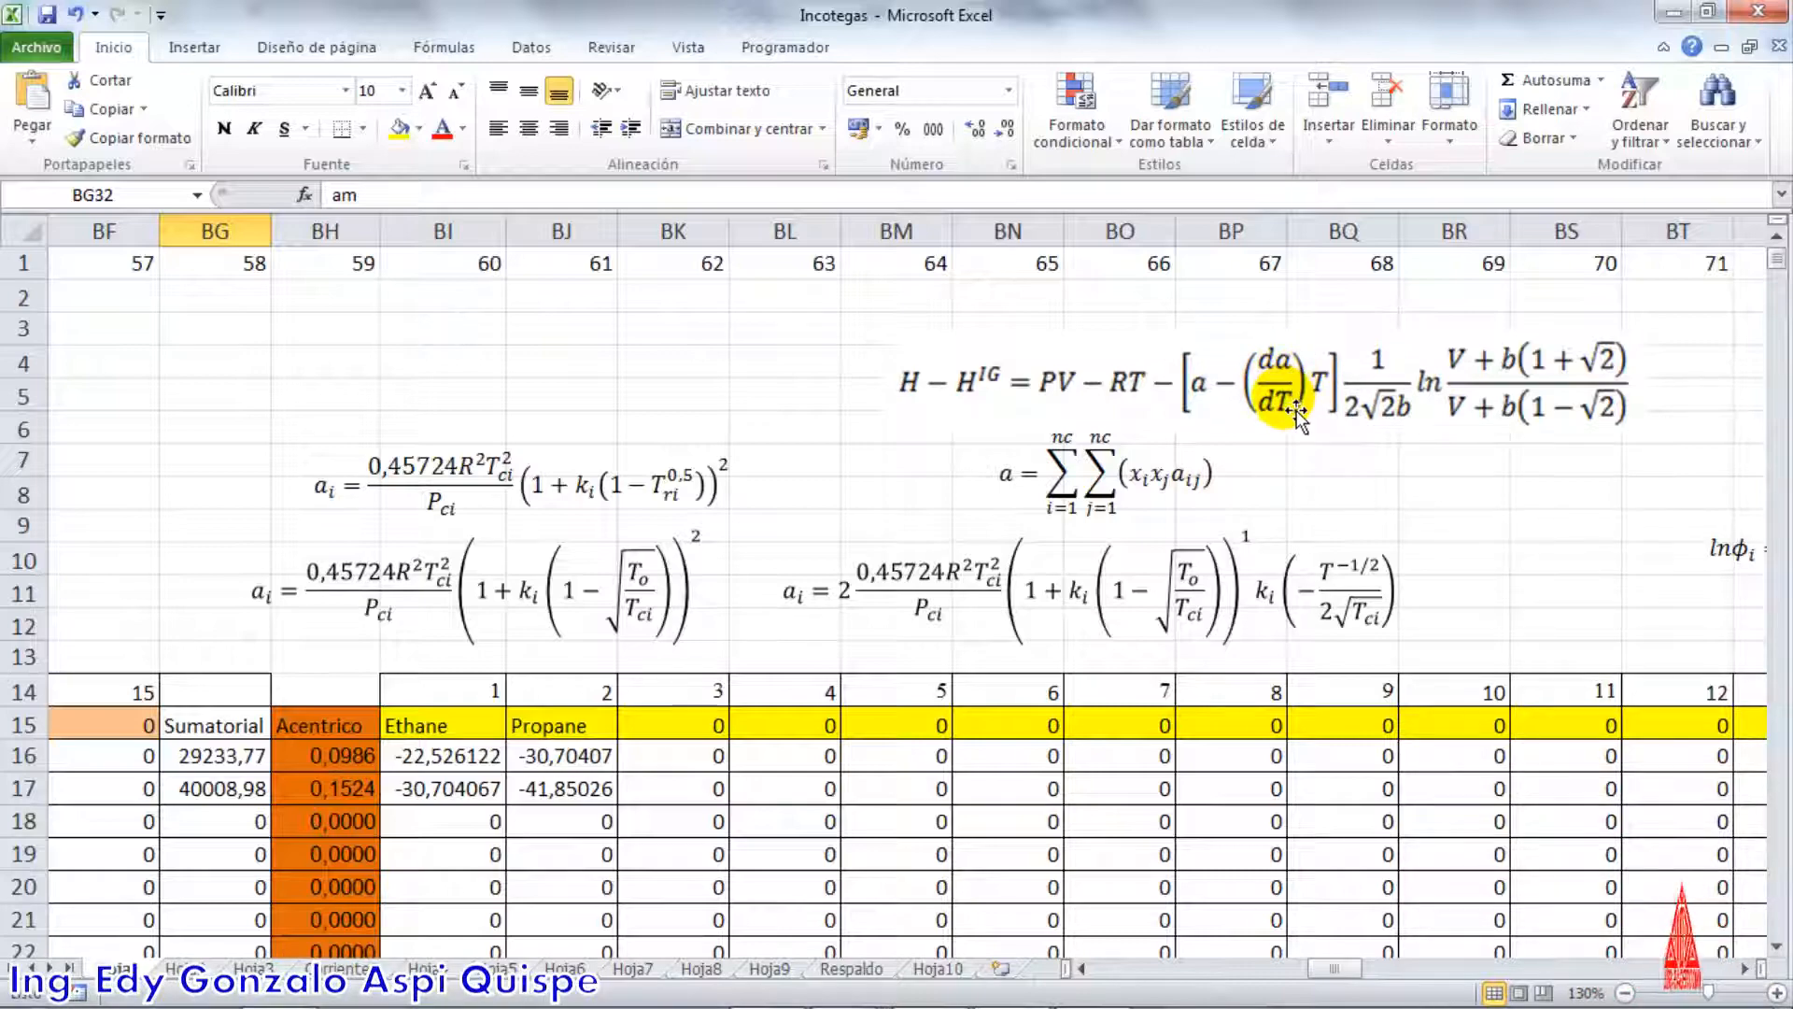
scroll(1009, 719, down, 2)
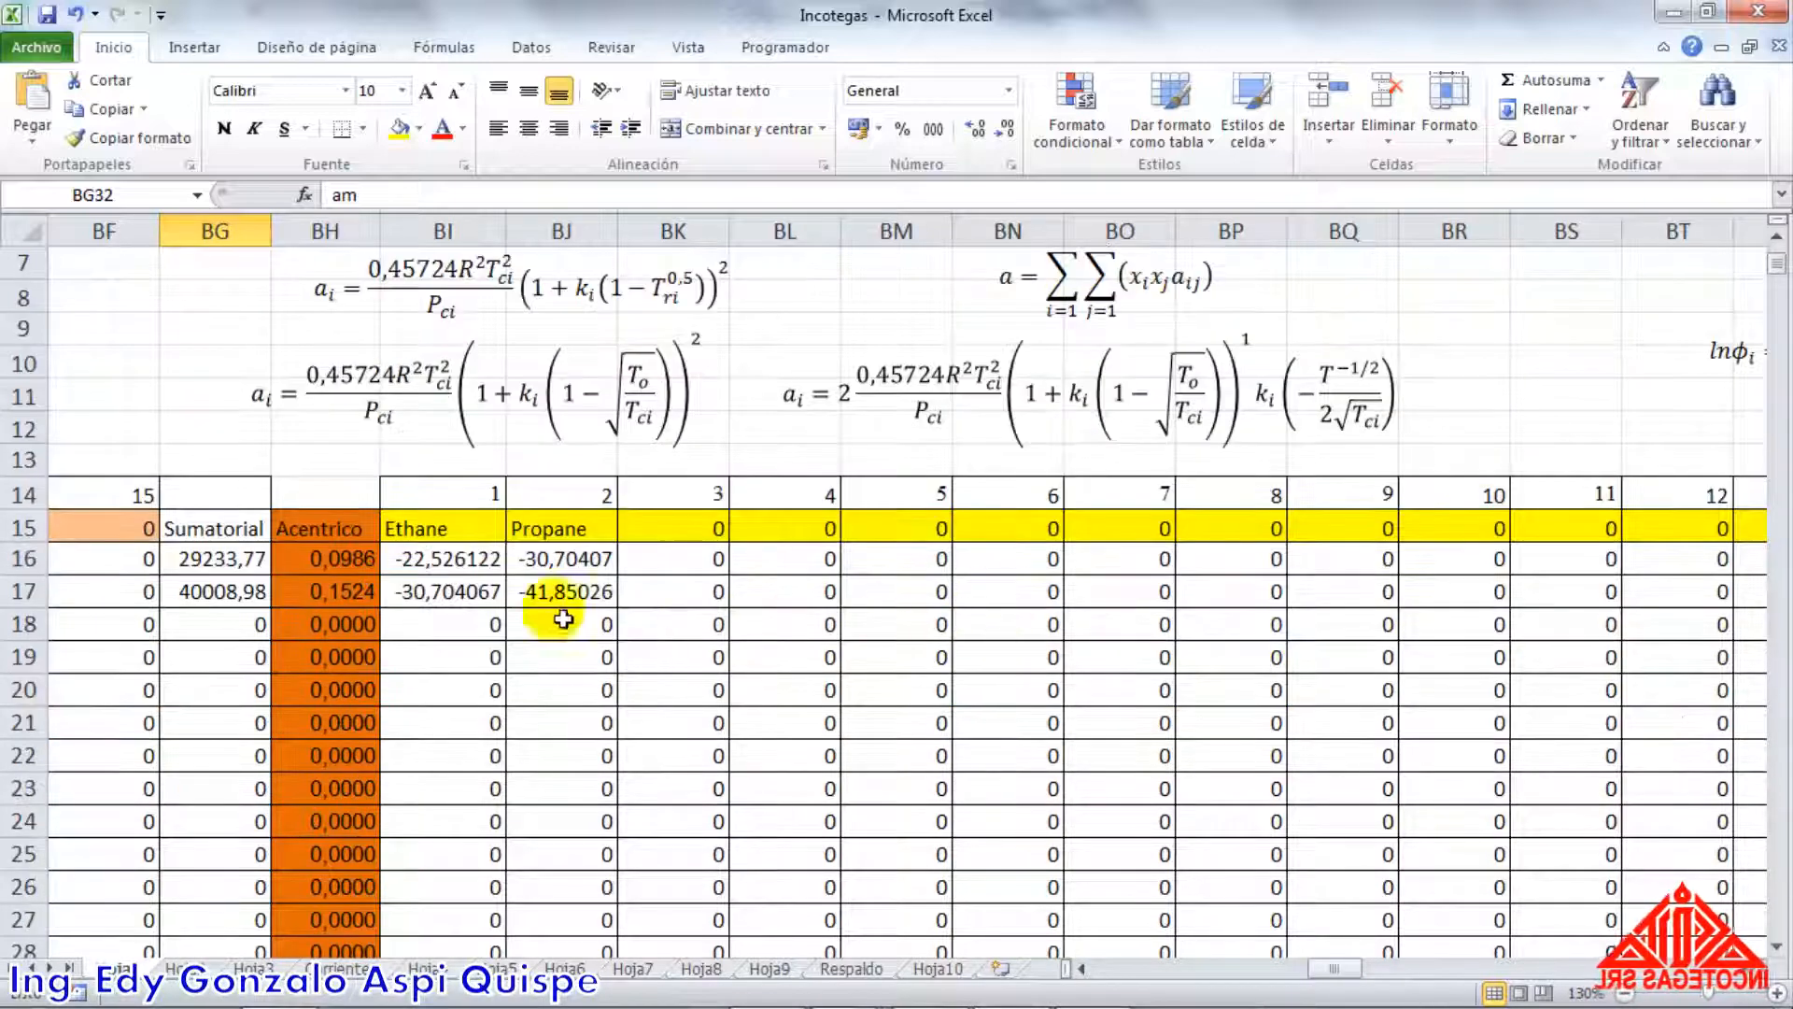
click(478, 564)
click(591, 563)
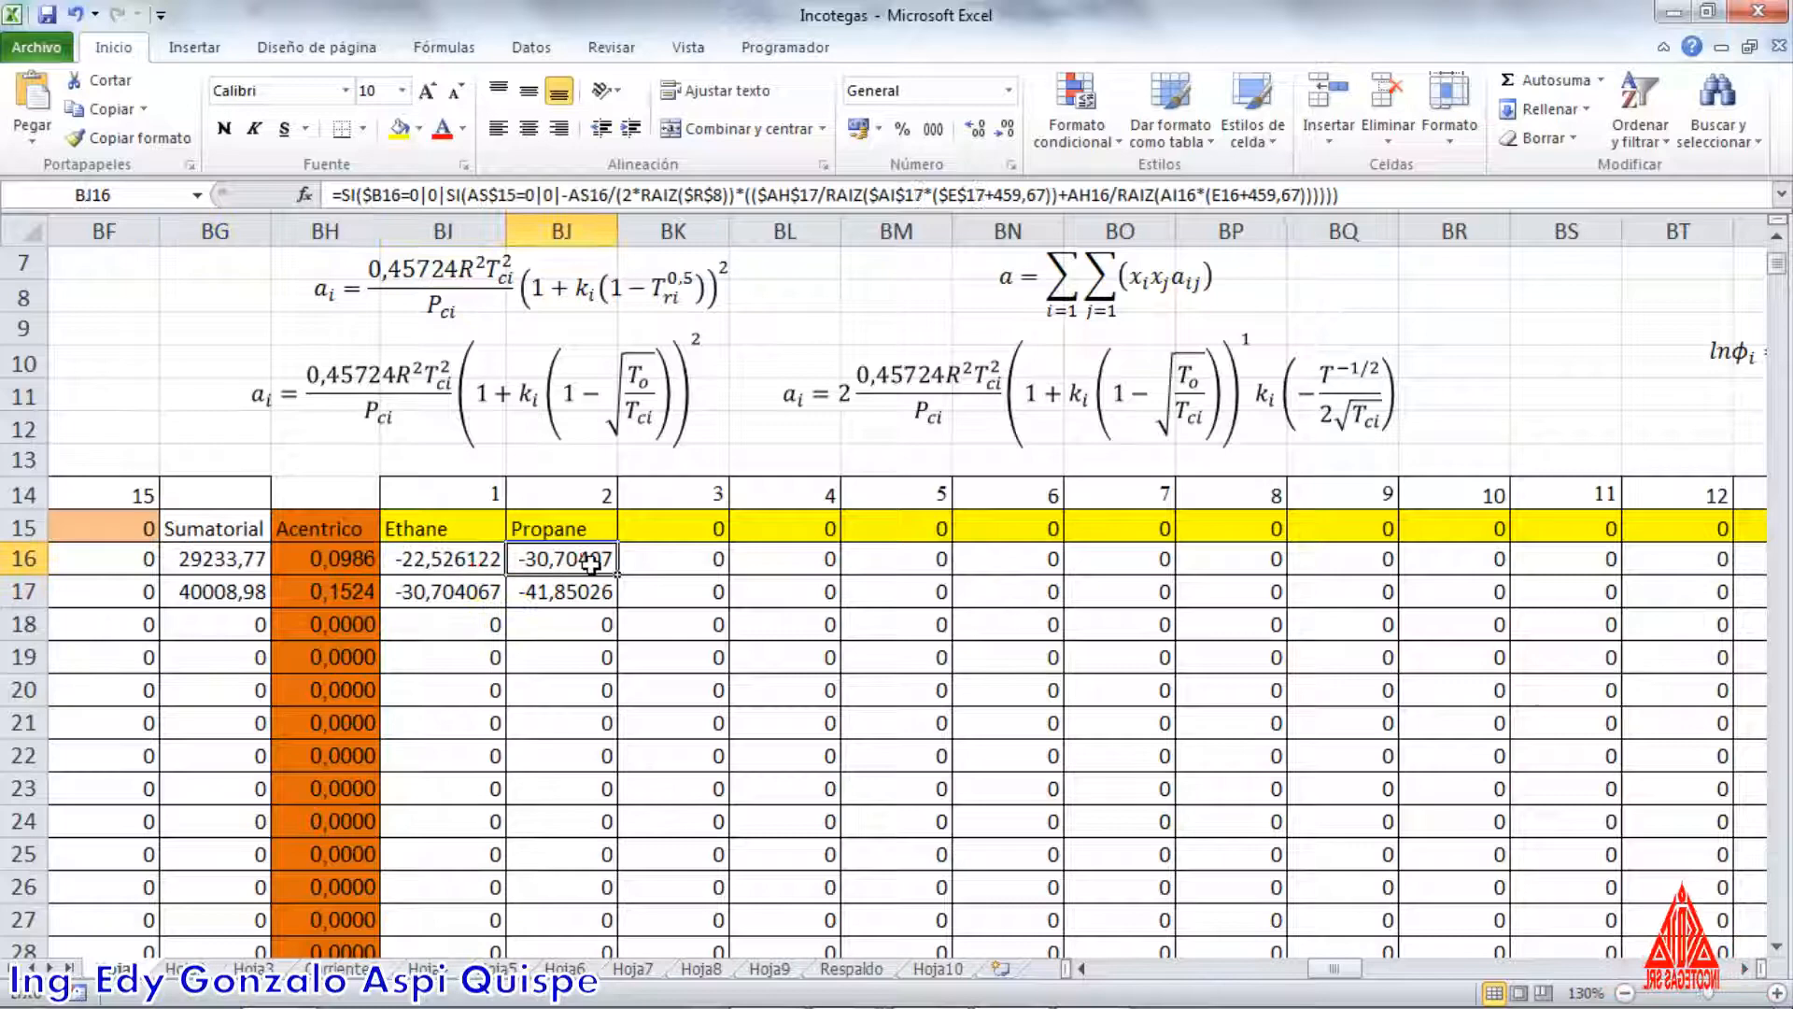
click(490, 564)
click(487, 594)
click(580, 592)
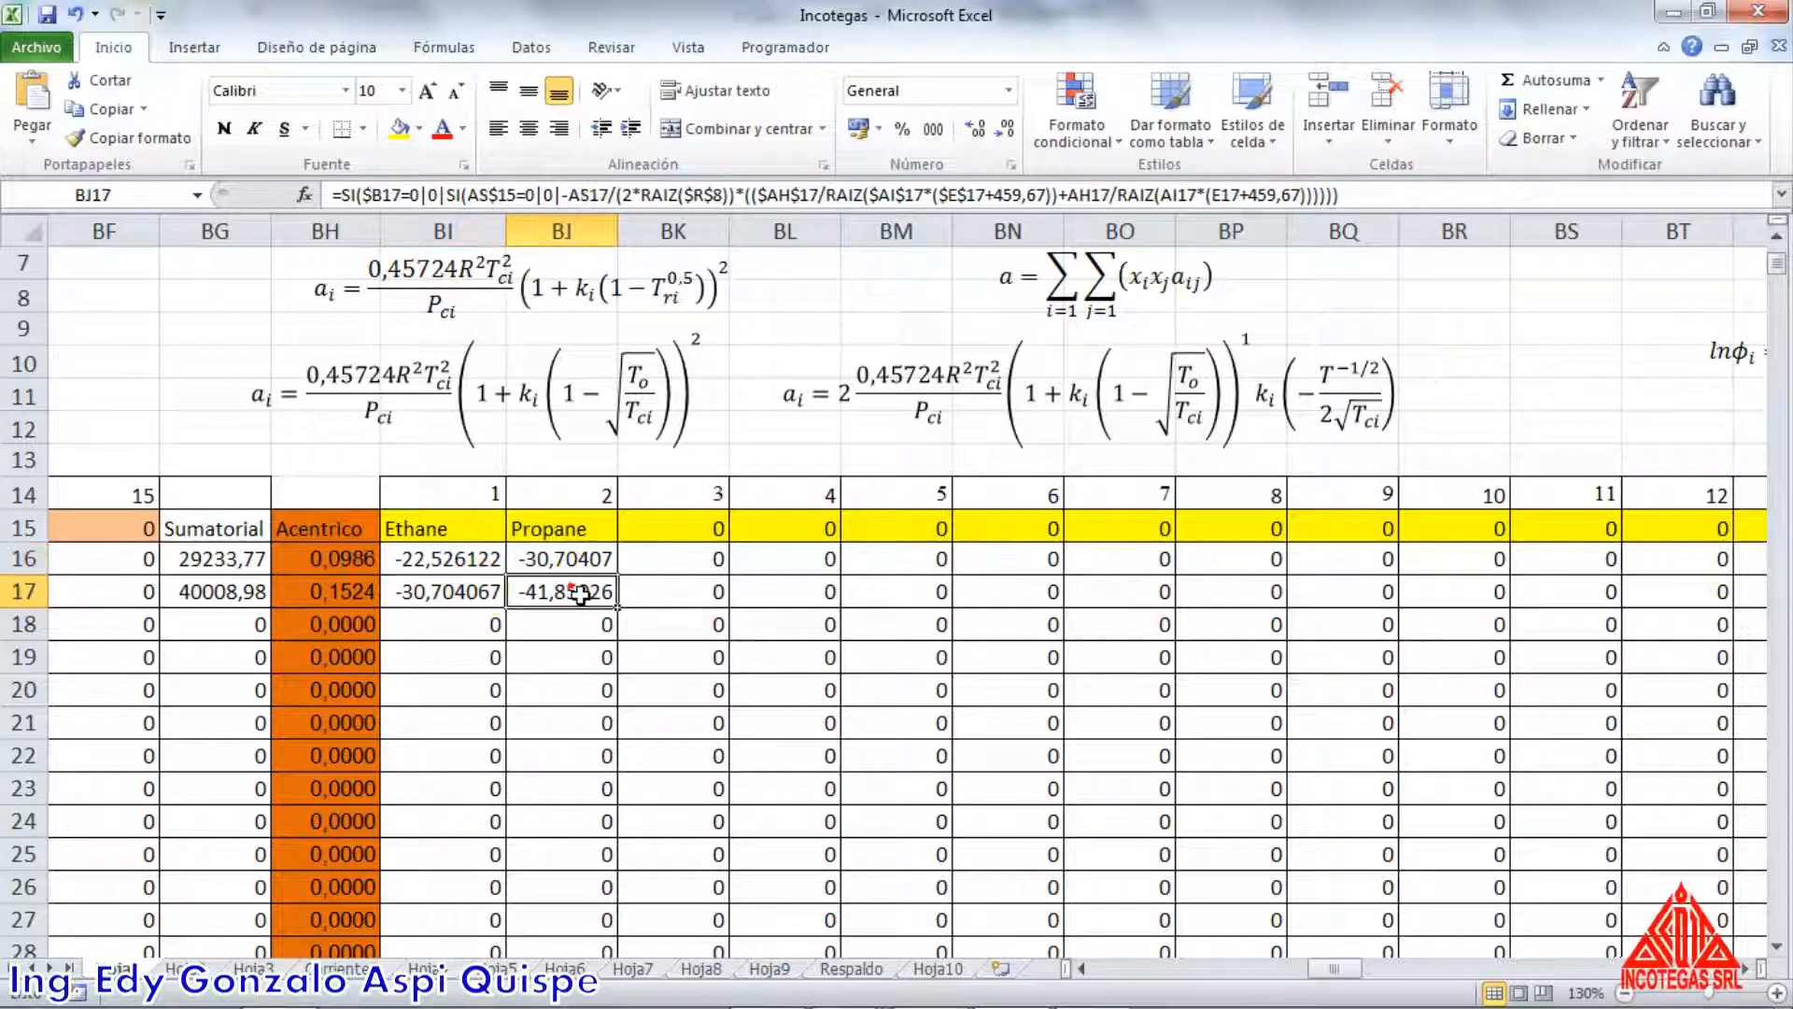
scroll(1021, 448, up, 2)
scroll(1168, 548, down, 6)
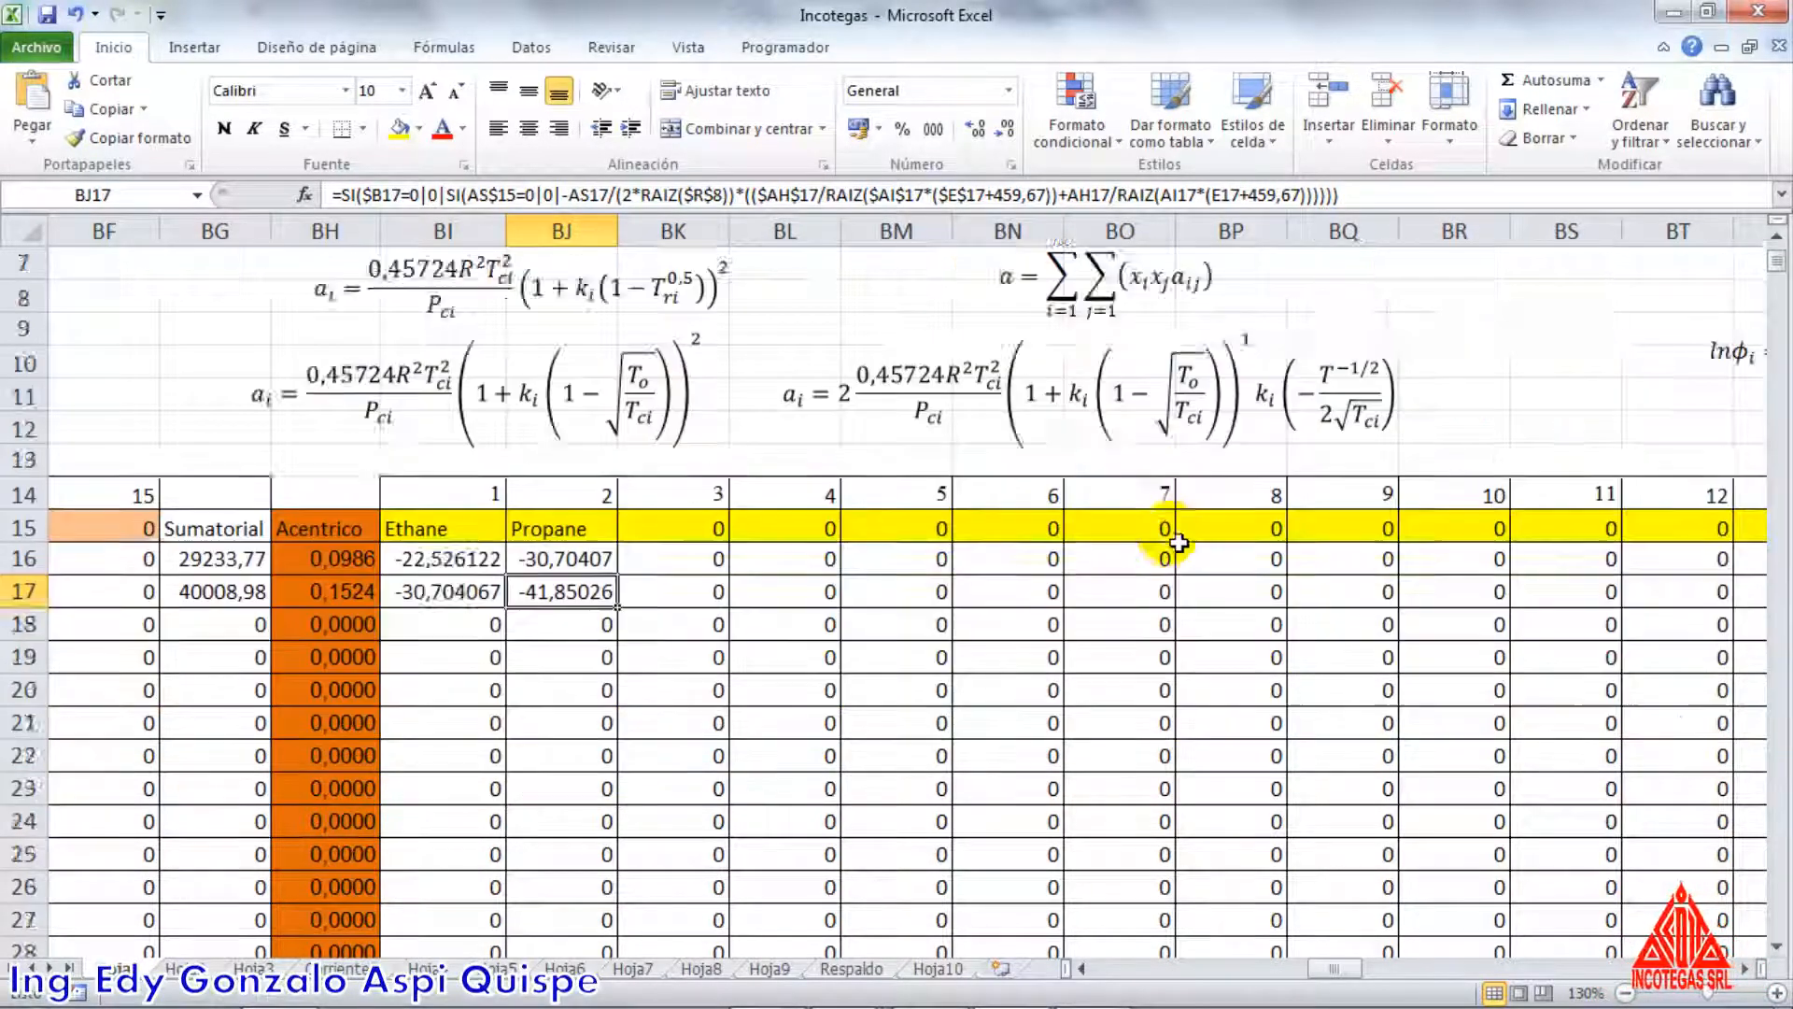
Open the am formula in BX33, check its reference =BG31 to the Sumatorial total, and close it unchanged
scroll(1173, 558, up, 1)
scroll(1174, 558, up, 1)
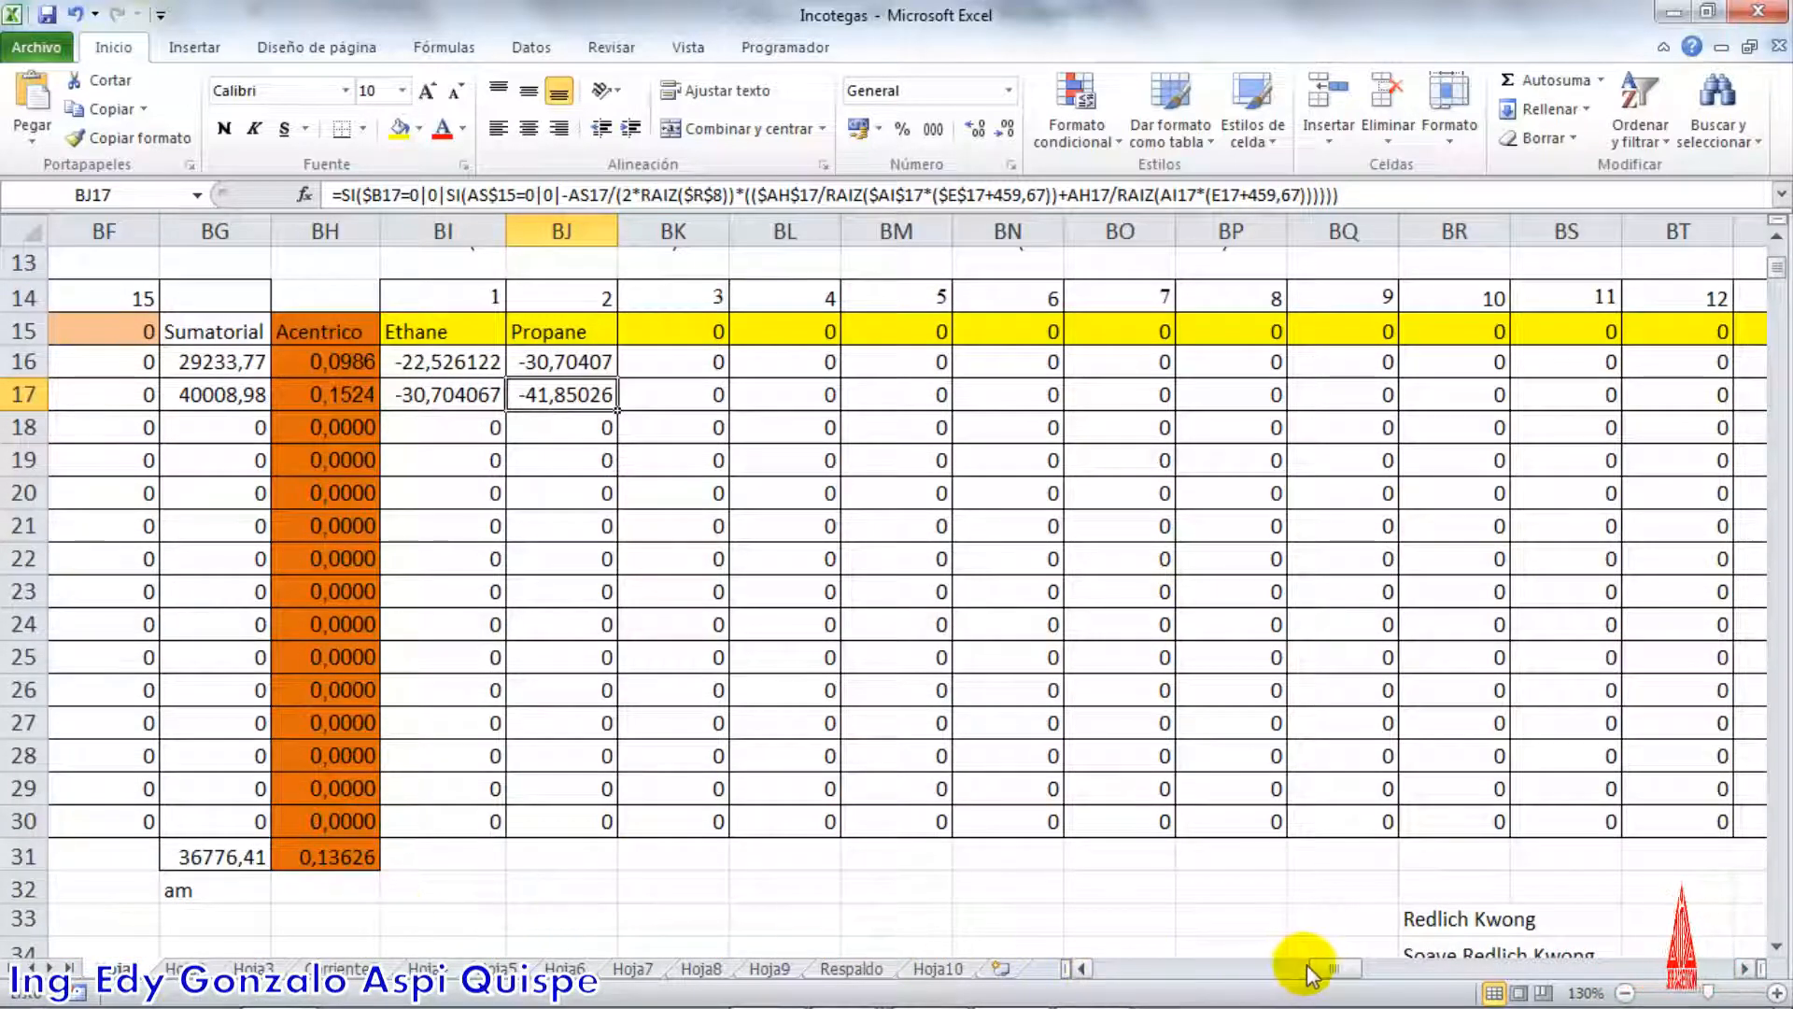
drag(1308, 971, 1347, 966)
scroll(1285, 789, down, 3)
click(1307, 624)
text(=BG31)
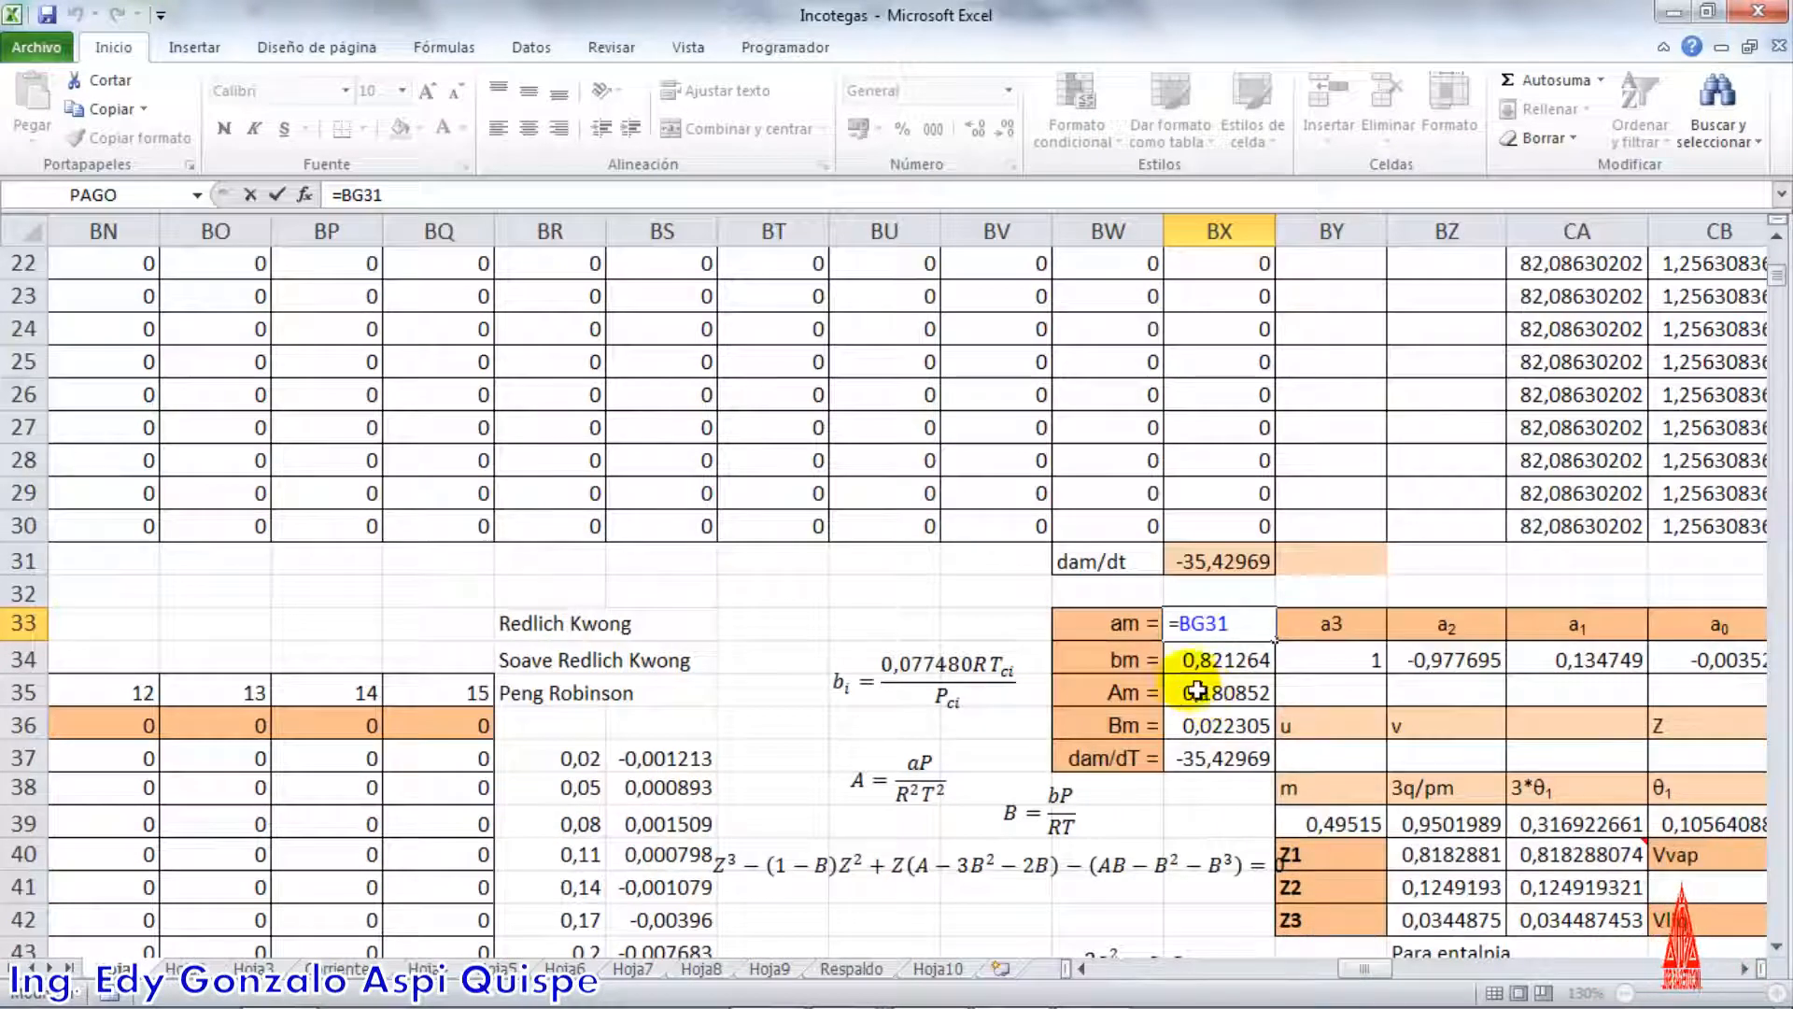
key(Return)
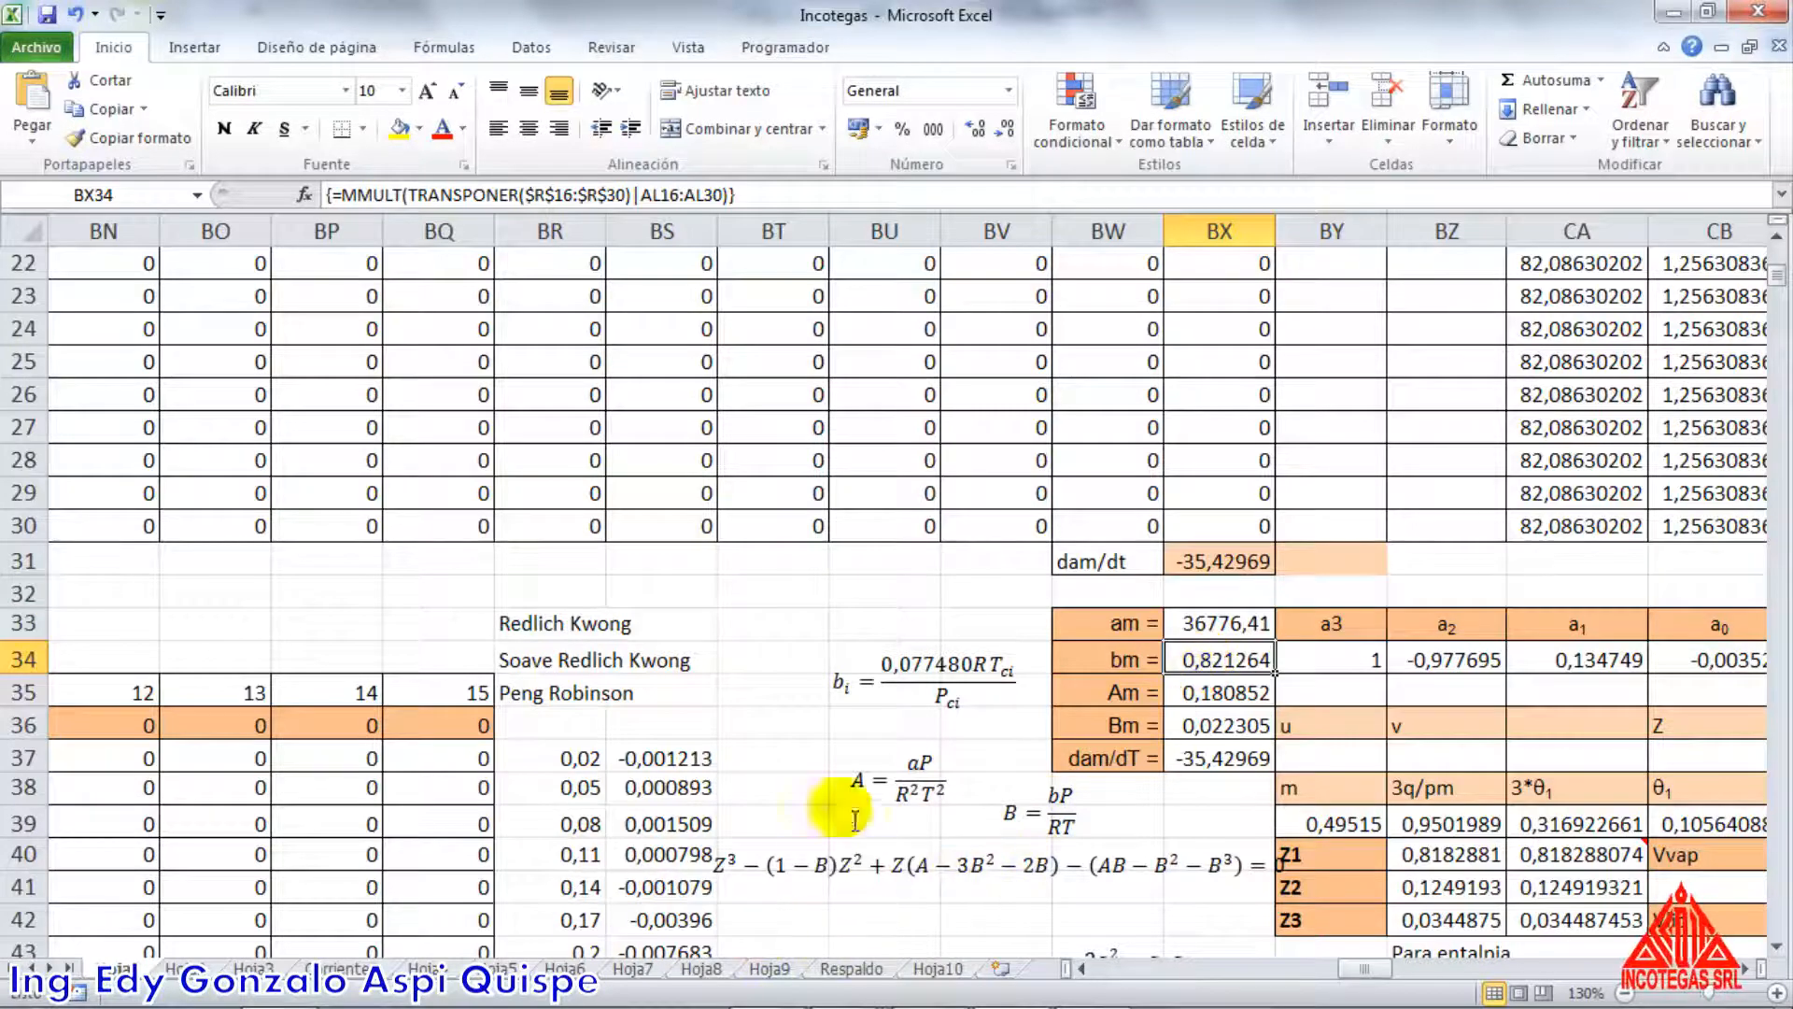
Review the bi equation beside the bm cell and the b summation in equation 4.24 of the Word guide, returning to Excel
click(945, 721)
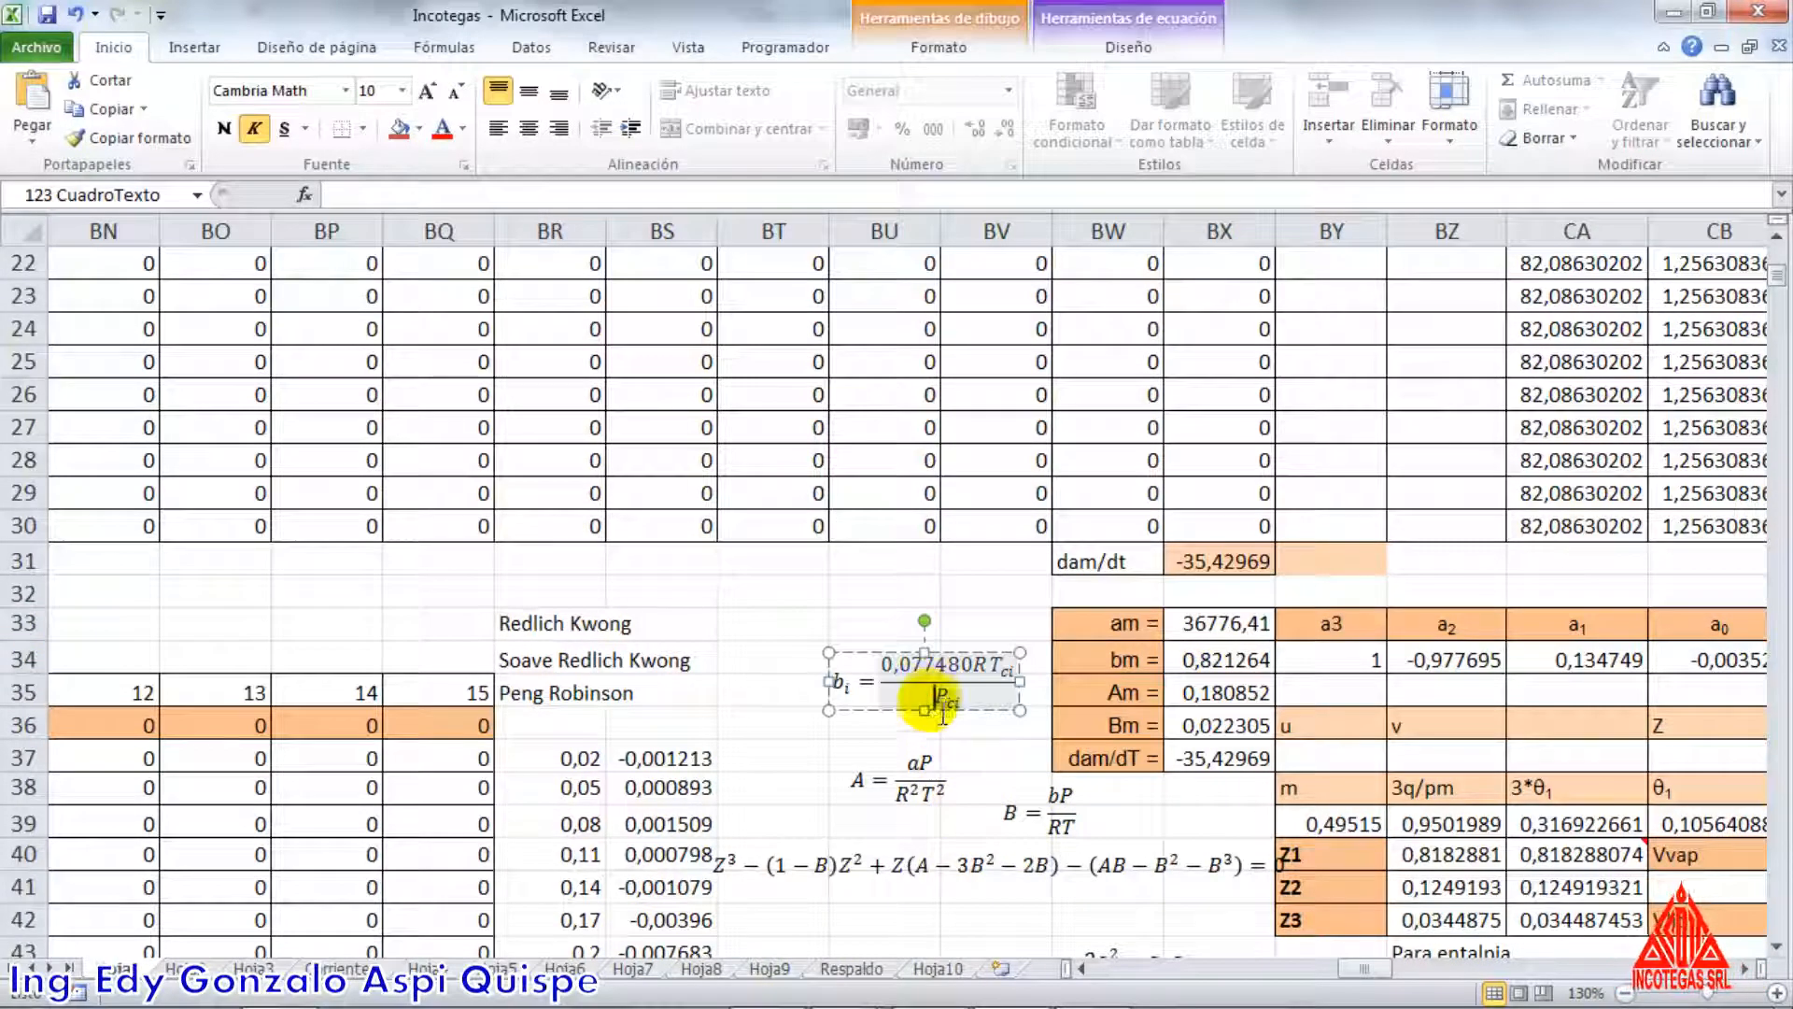
key(alt+Tab)
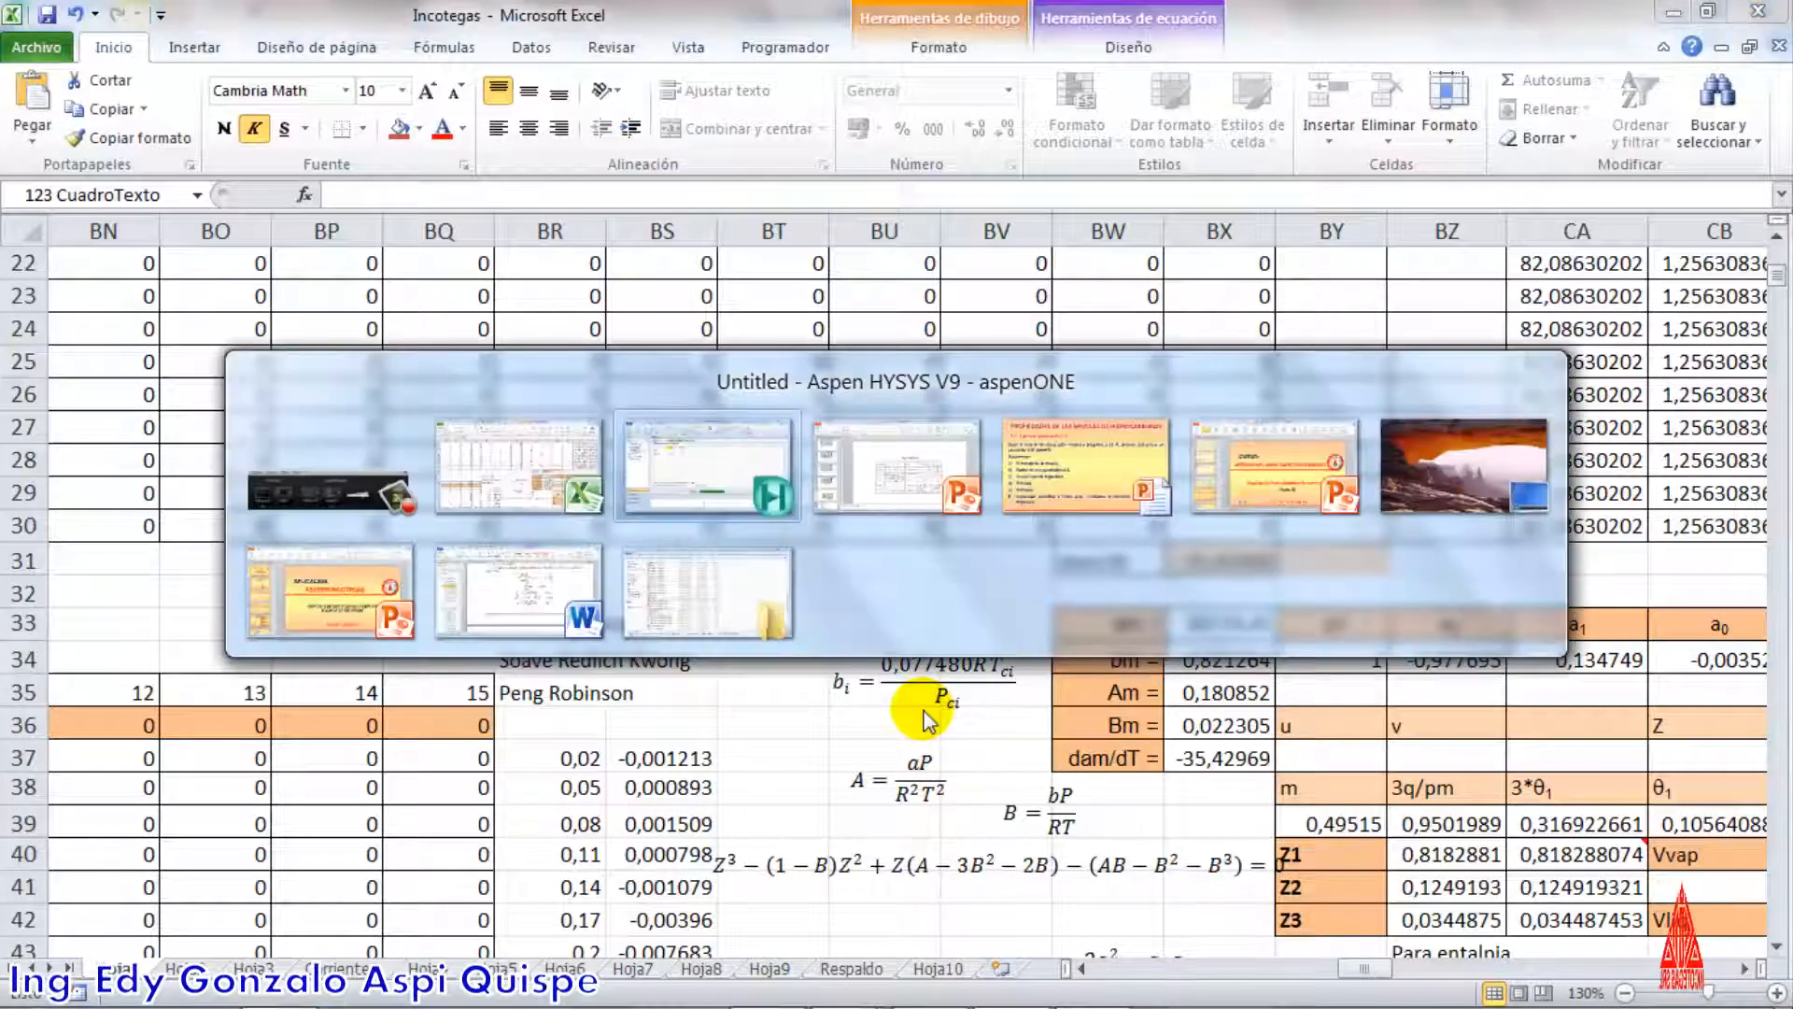
key(alt+Tab)
key(alt+Tab)
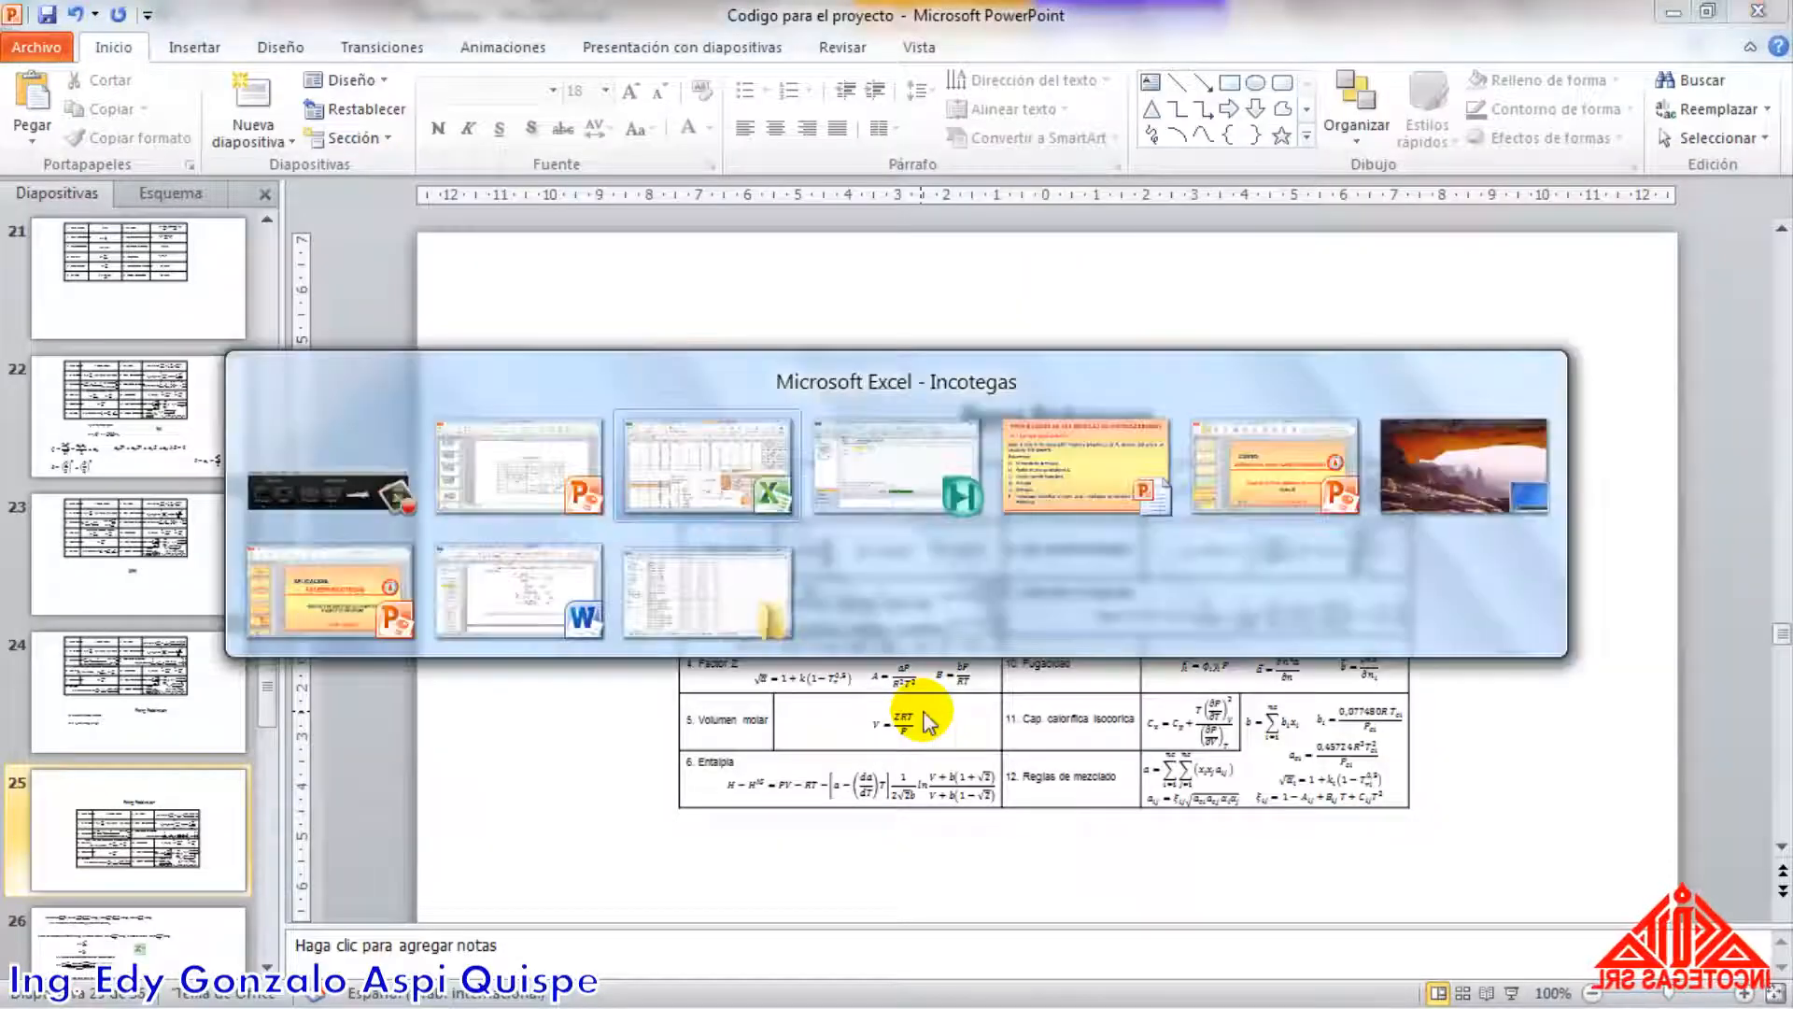
click(535, 572)
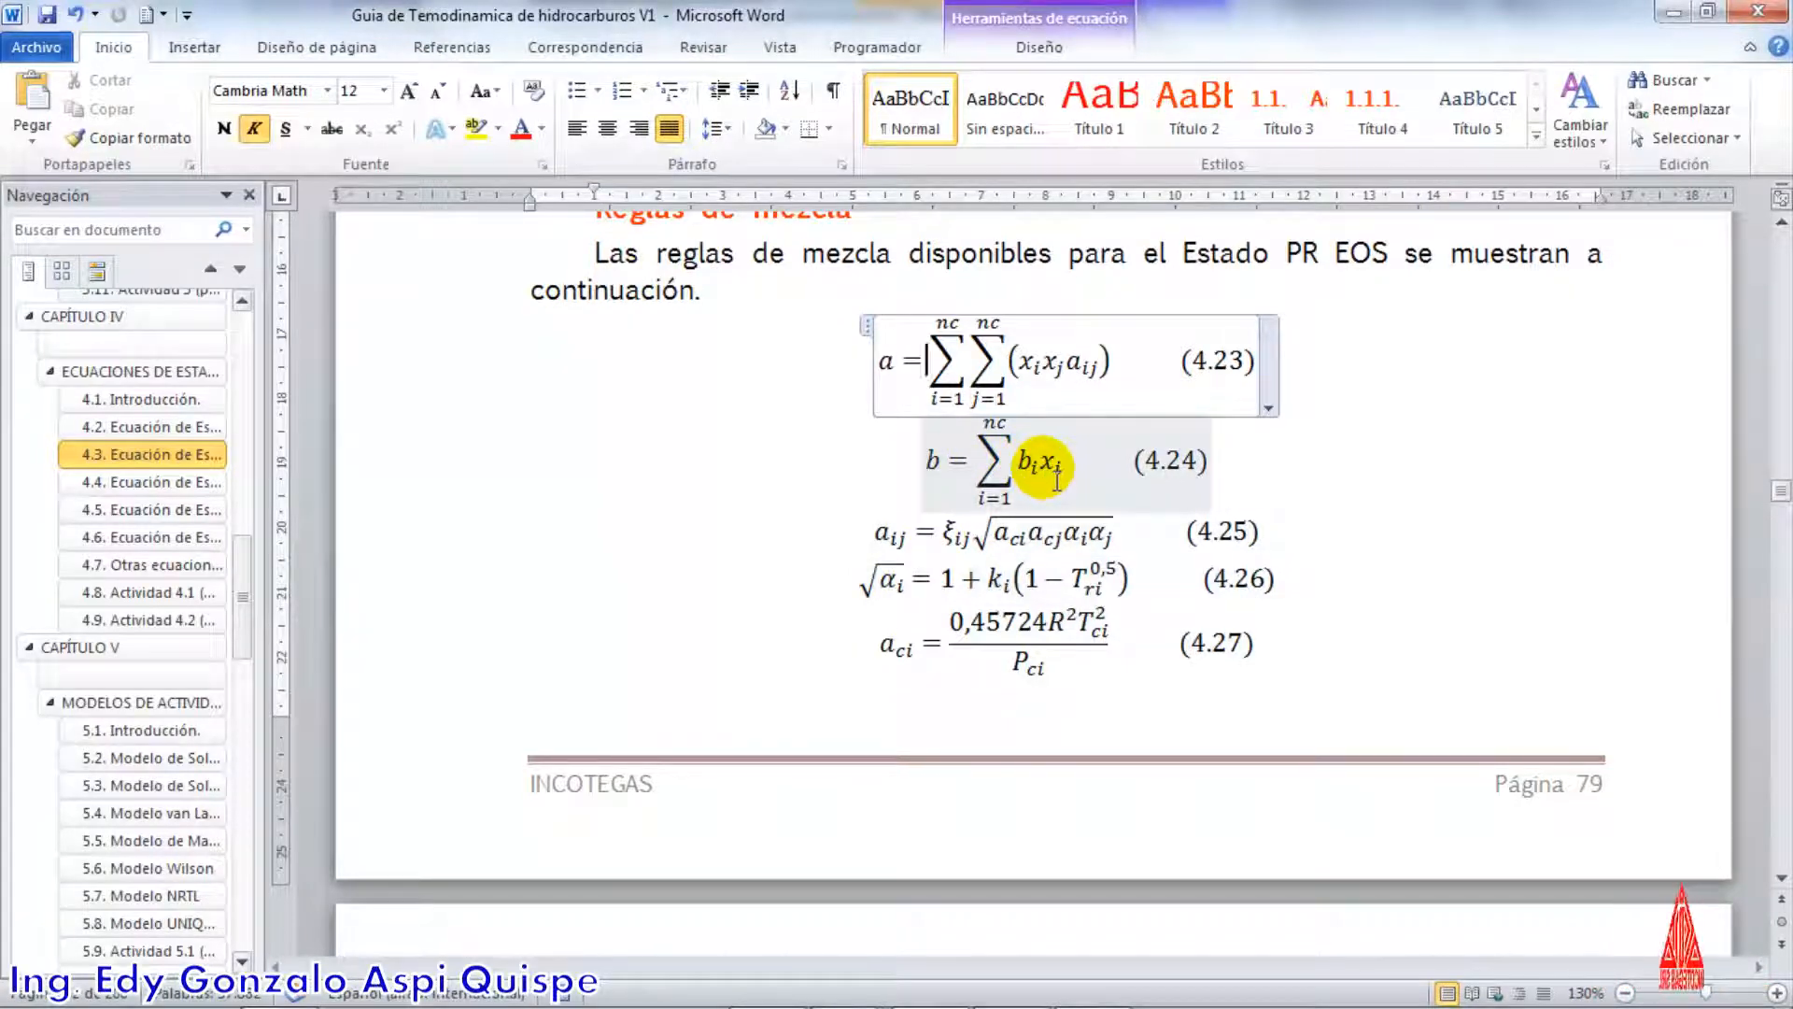
key(alt+Tab)
key(alt+Tab)
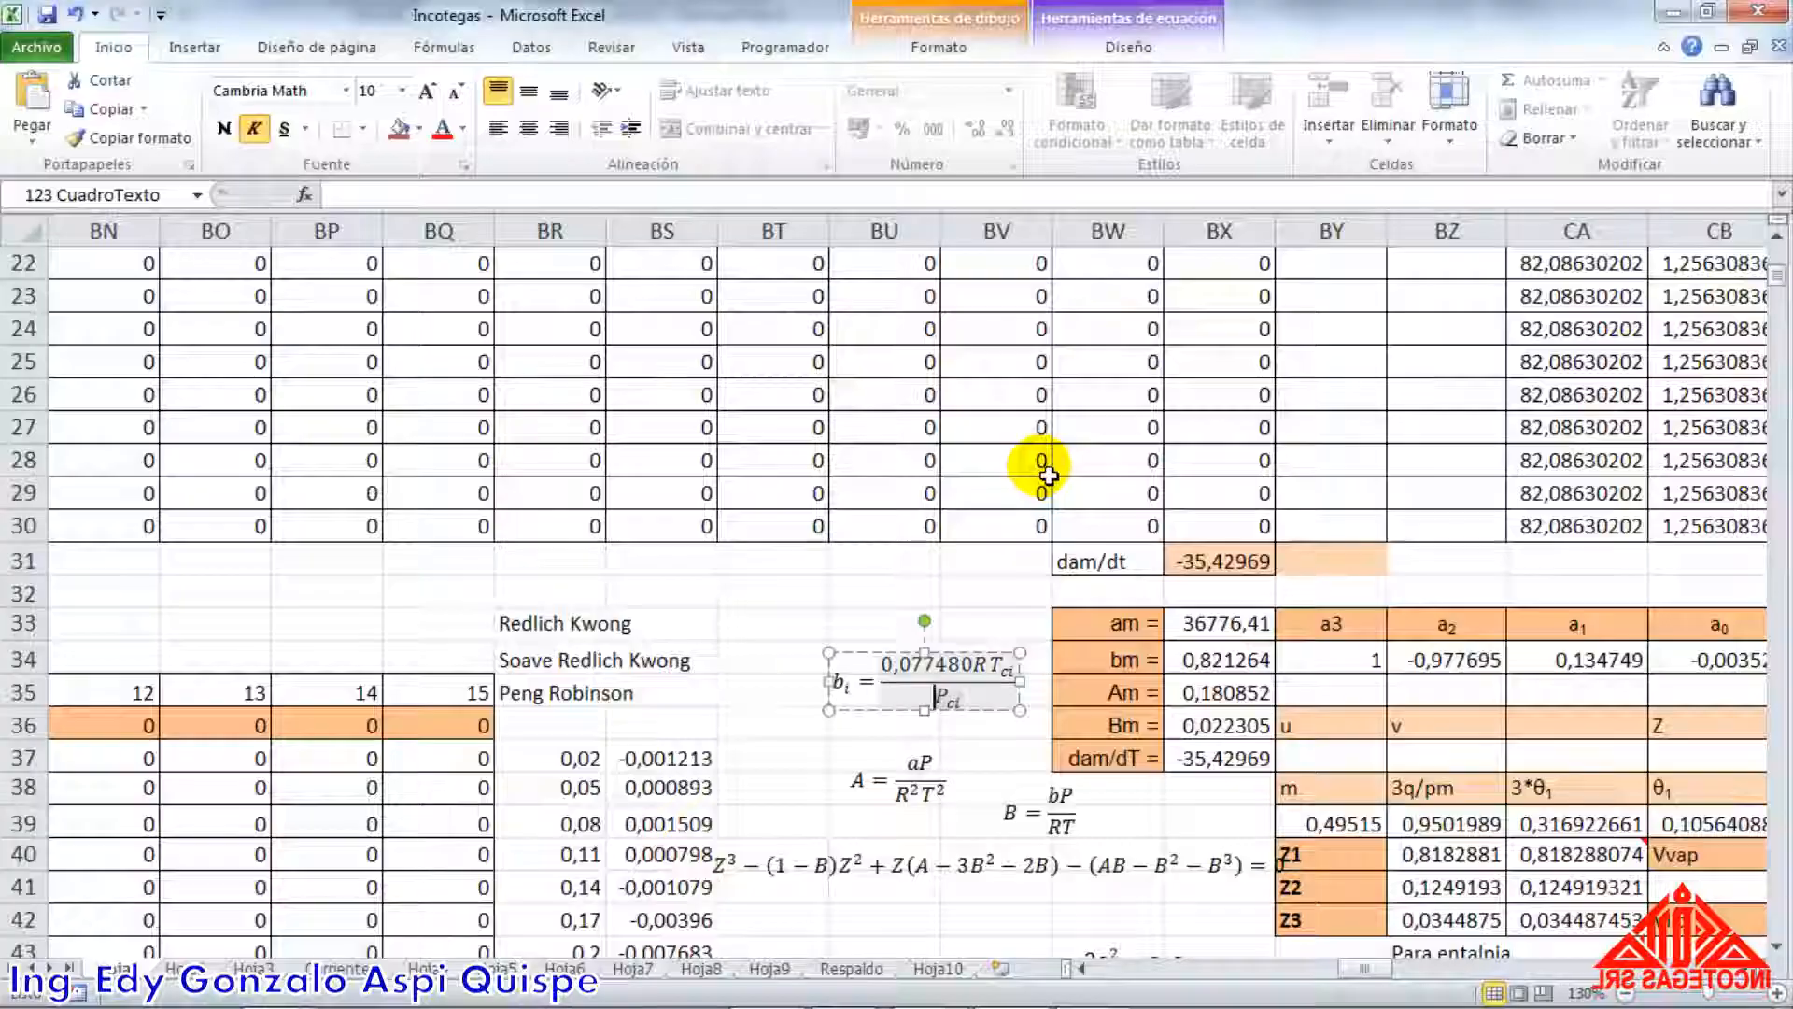
click(1024, 745)
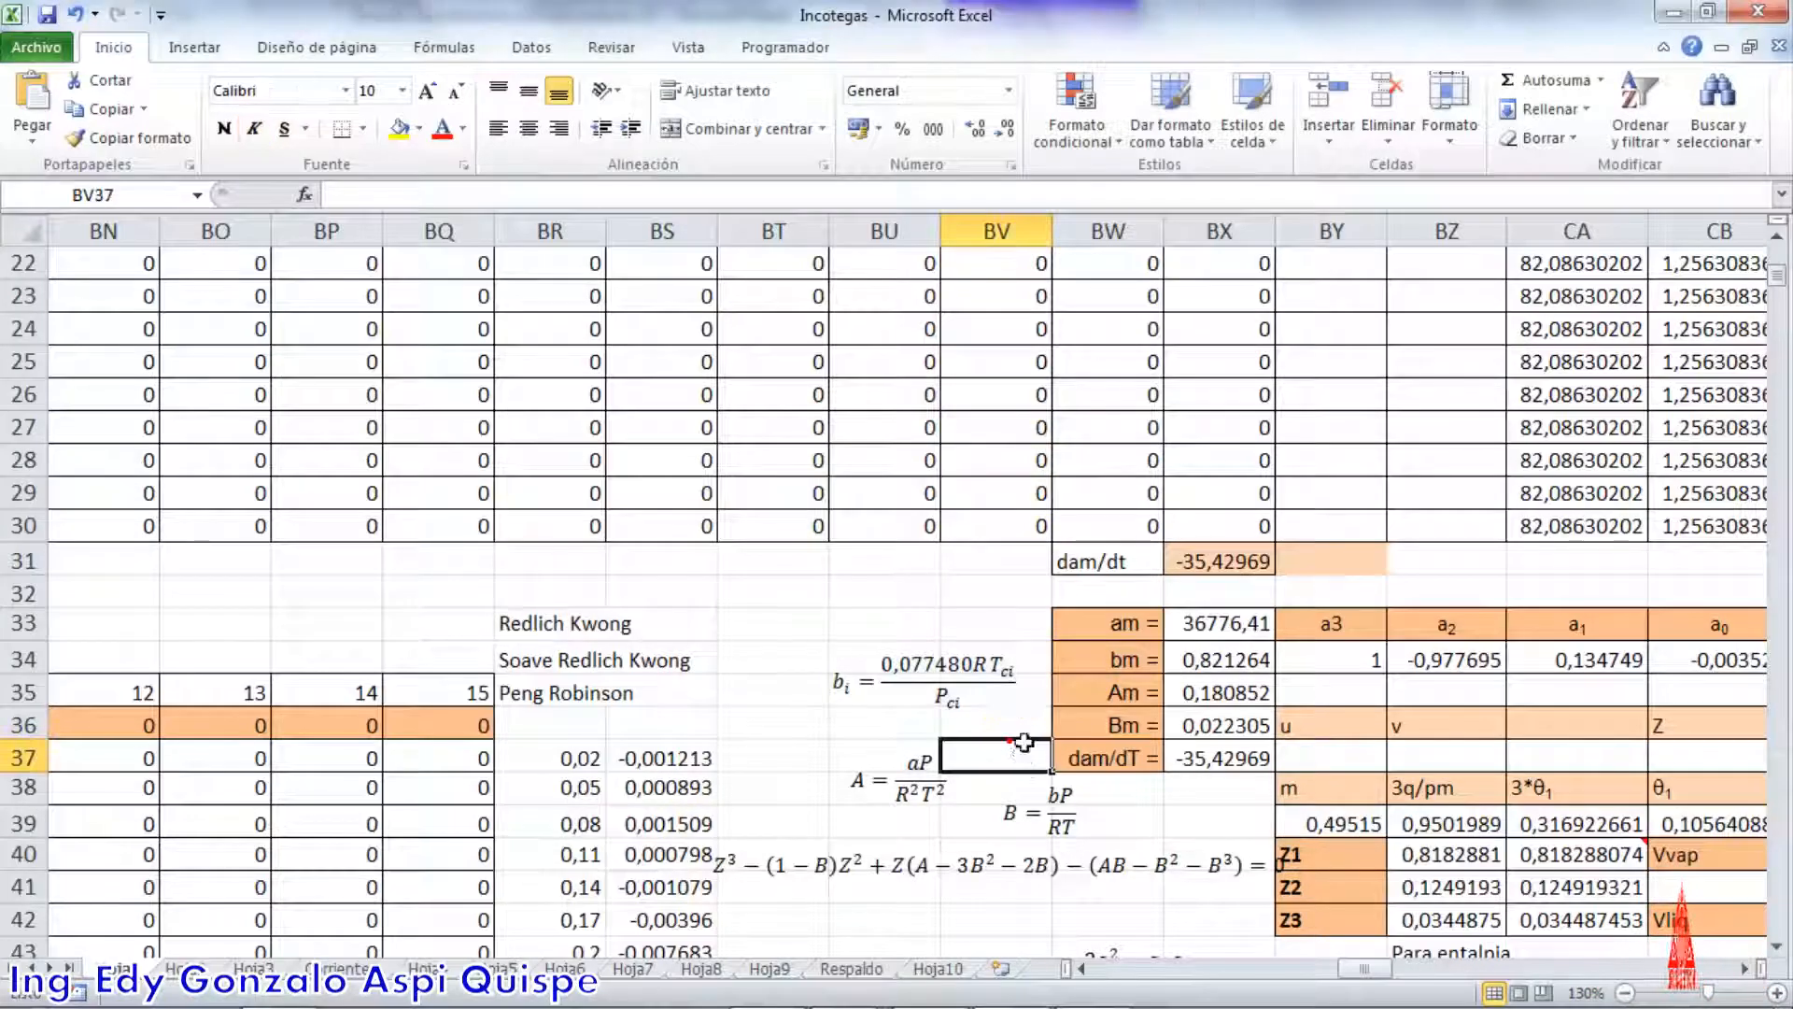
Trace the bm formula in BX34 to the bi column AL16:AL30 and zi norm column R16:R30, and re-enter it as an array formula
double_click(1205, 661)
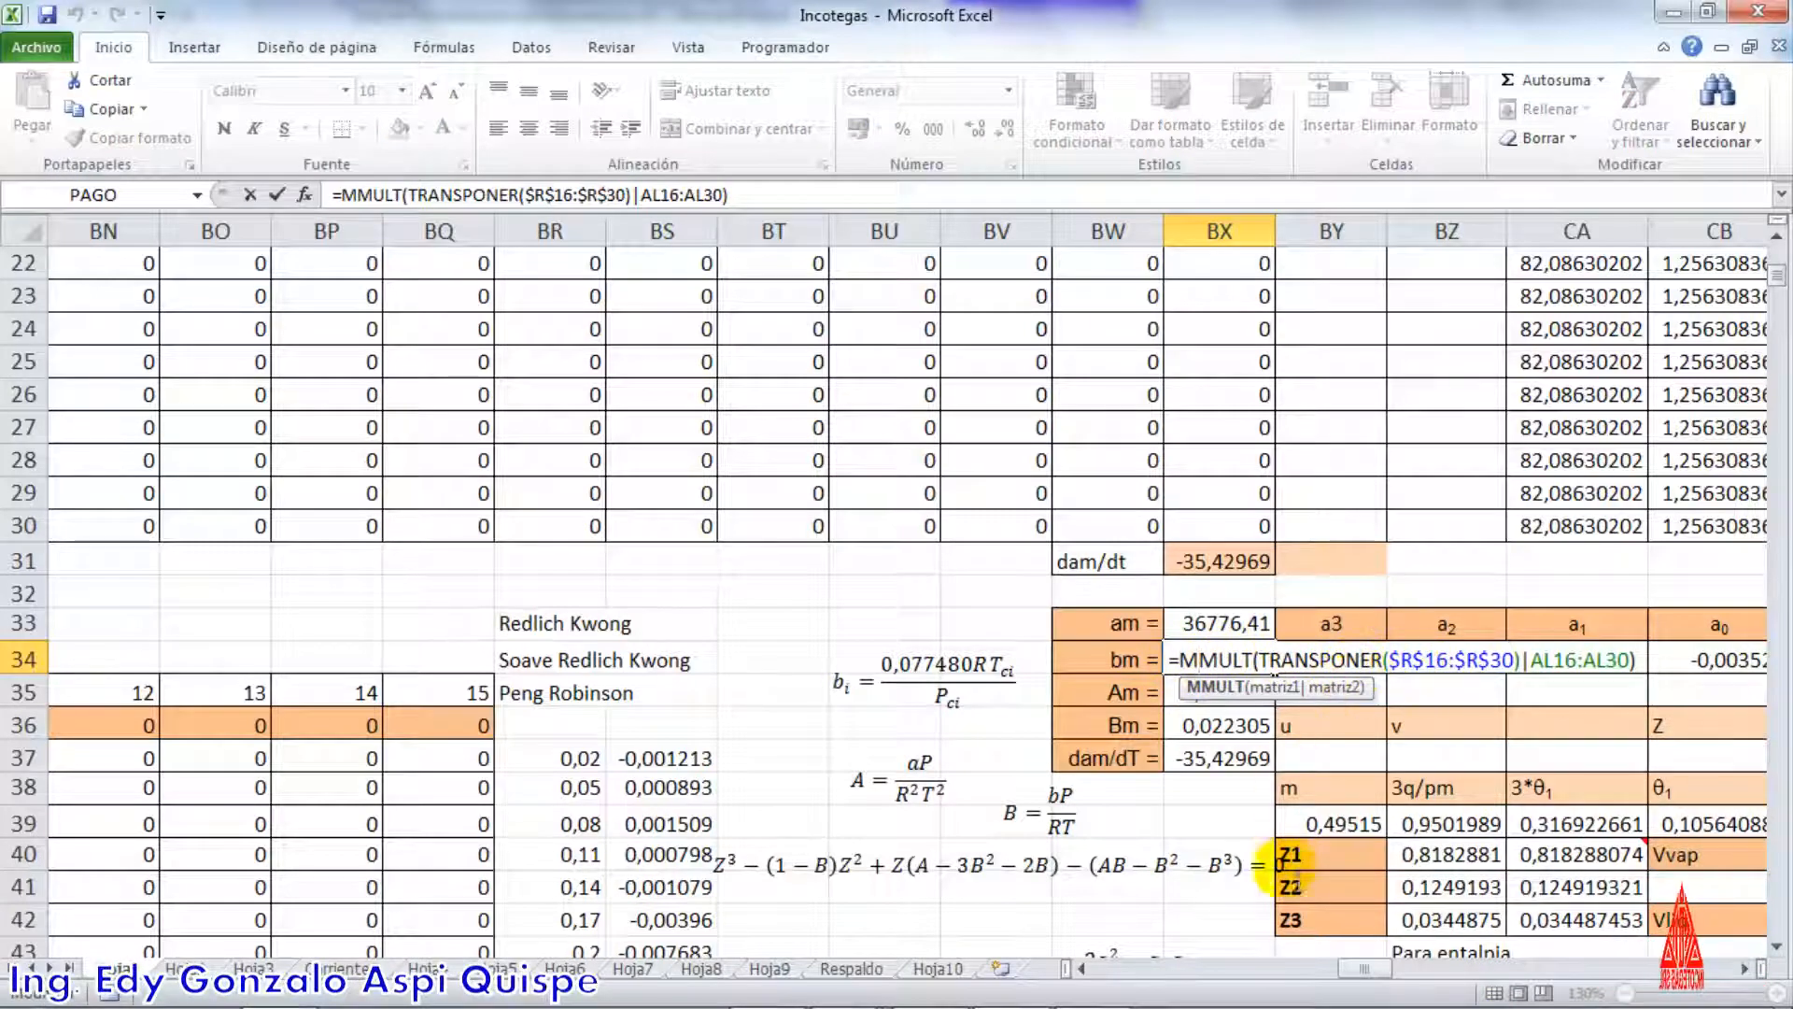
drag(1364, 969, 1240, 961)
scroll(1186, 854, up, 4)
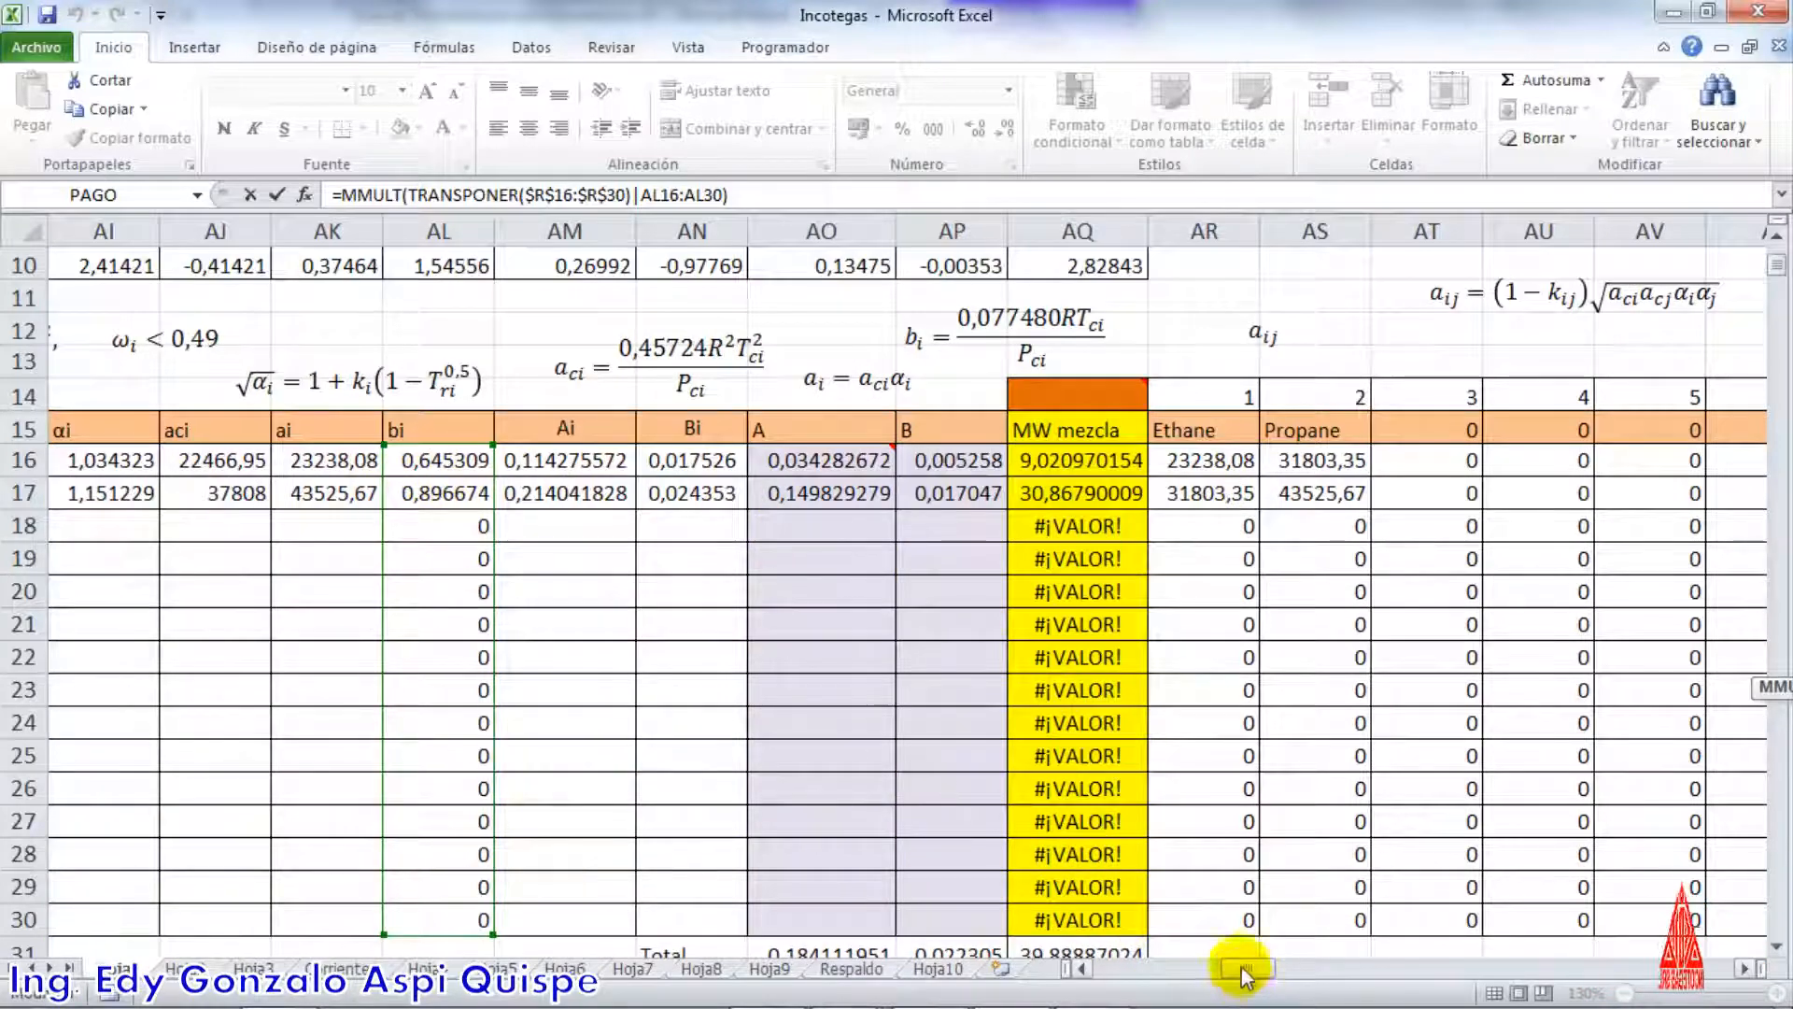
drag(1218, 968, 1163, 951)
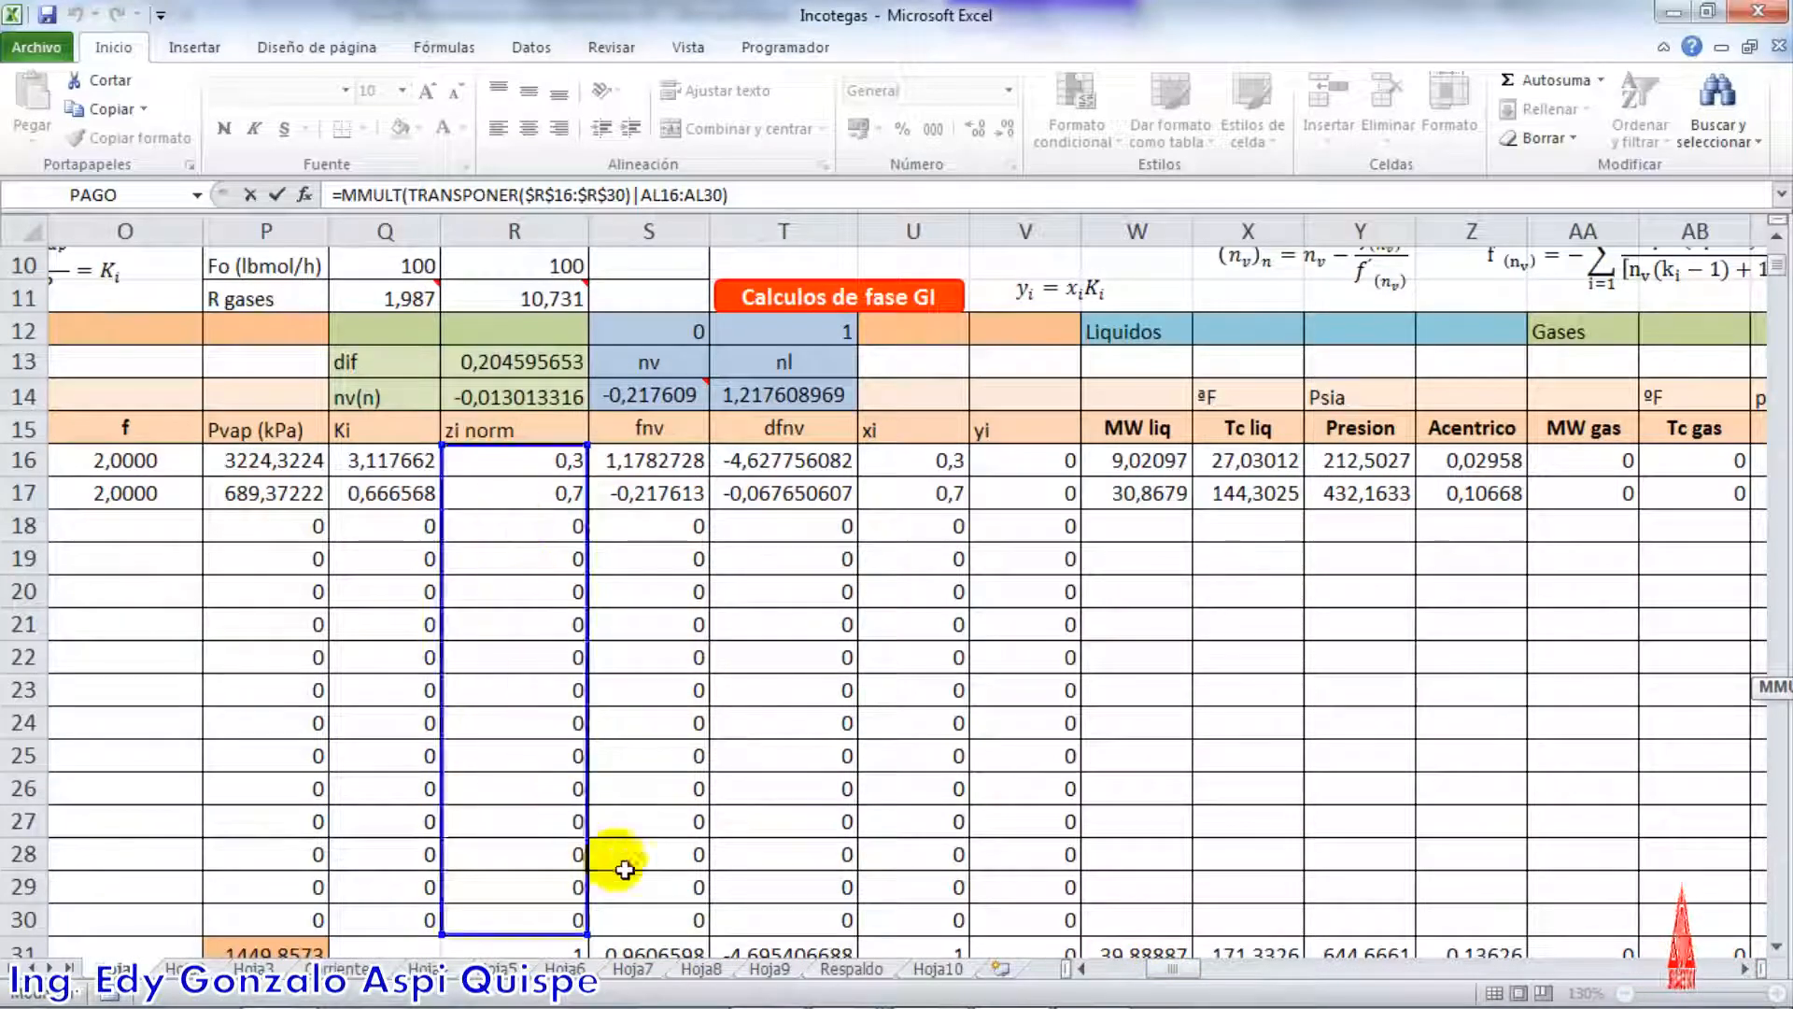
drag(1151, 971, 1365, 945)
scroll(1200, 854, down, 5)
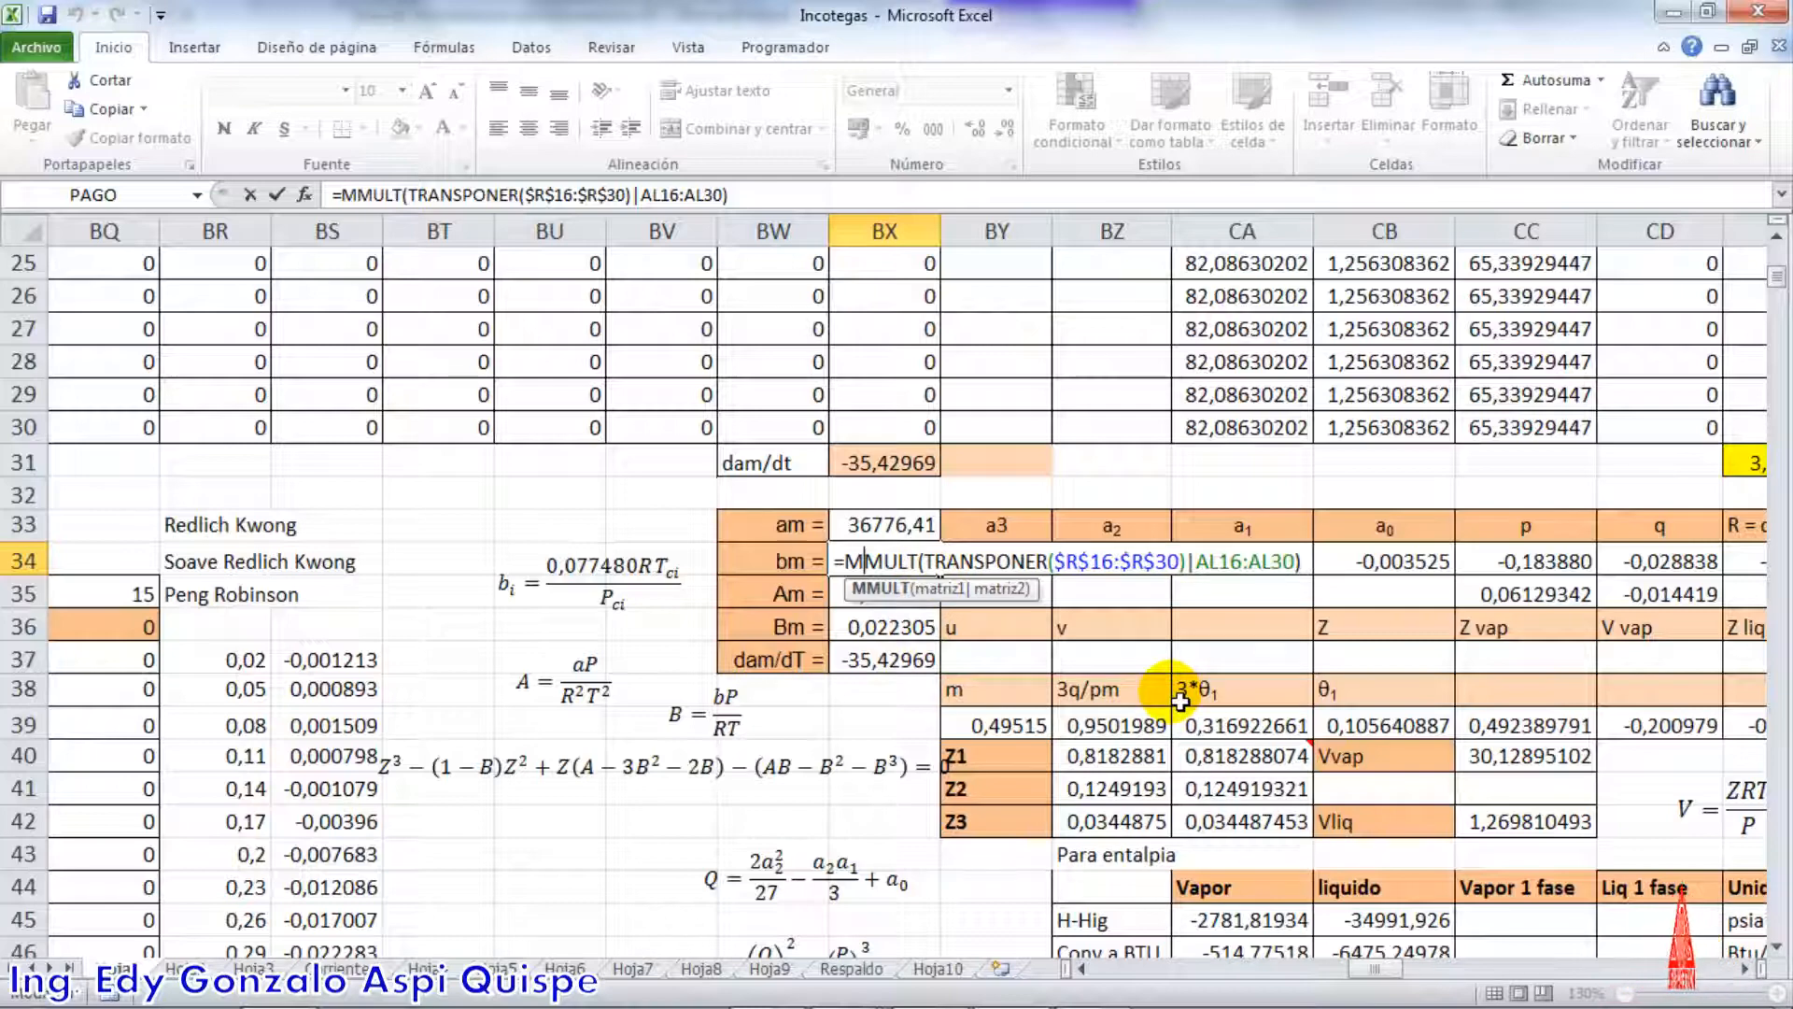
key(ctrl+shift+Return)
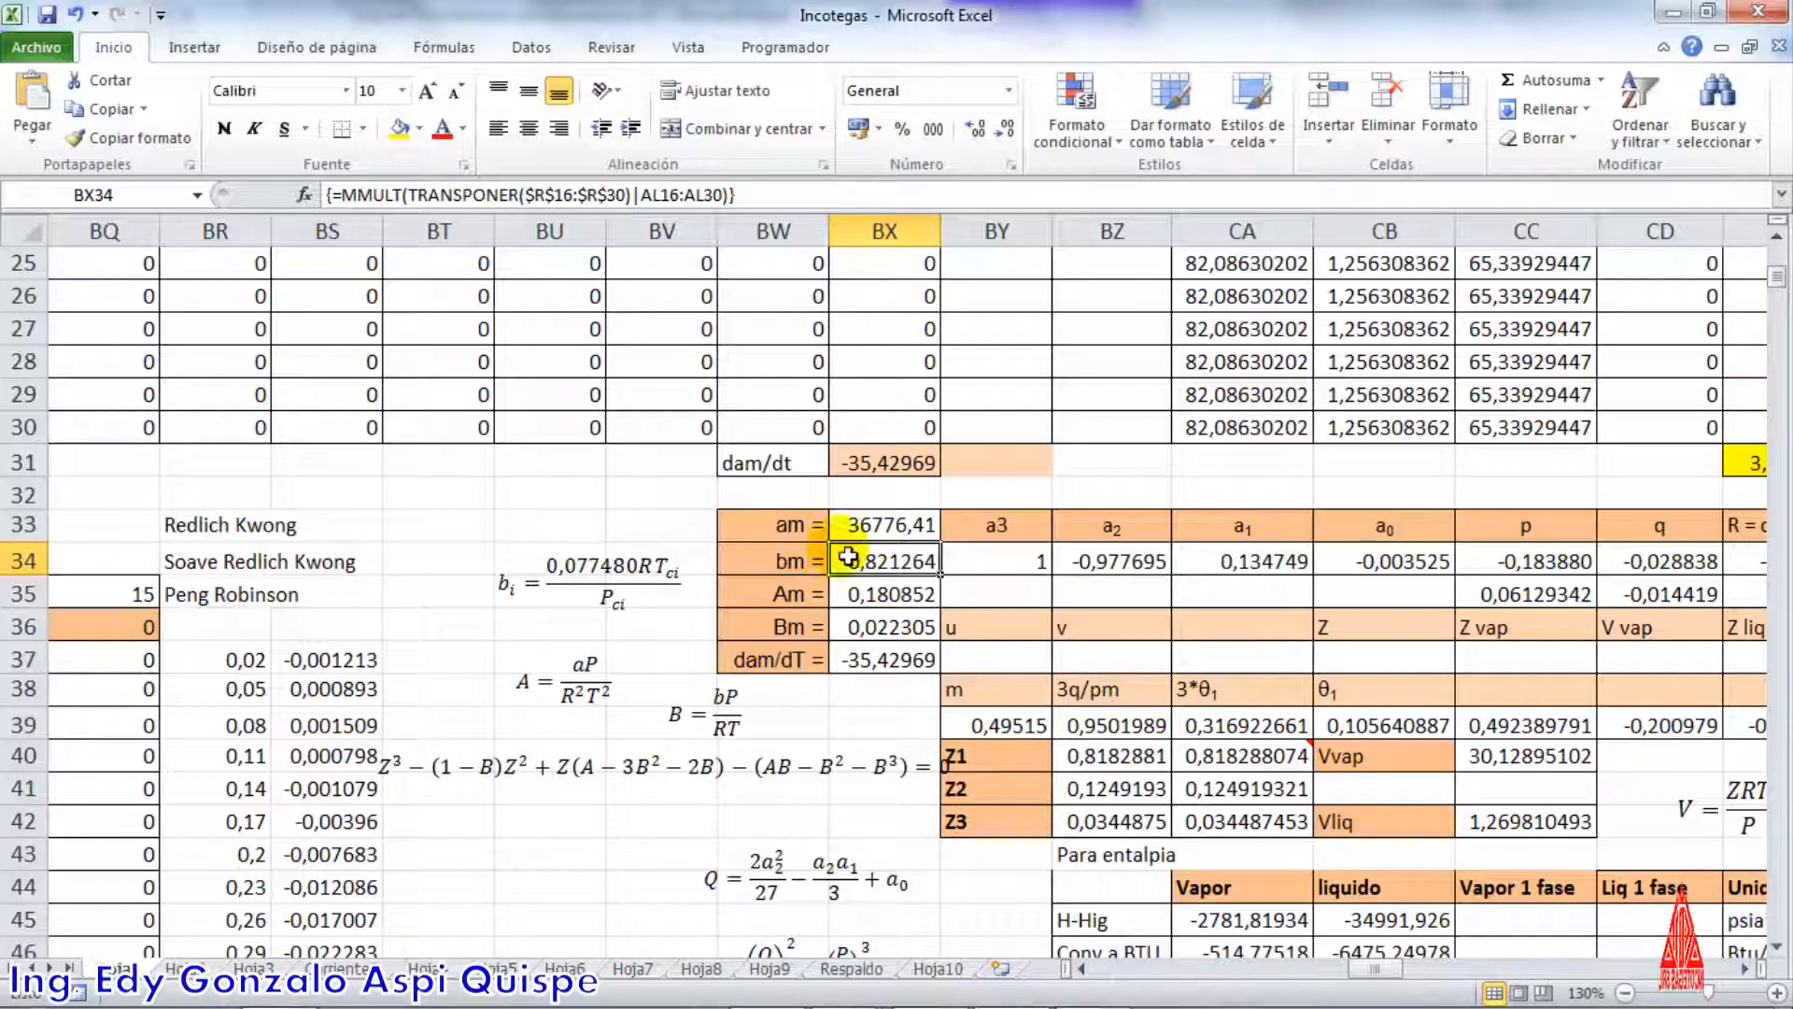
Open the Am, Bm and dam/dT formulas in BX35, BX36 and BX37, check their cell references, and close each unchanged
double_click(897, 607)
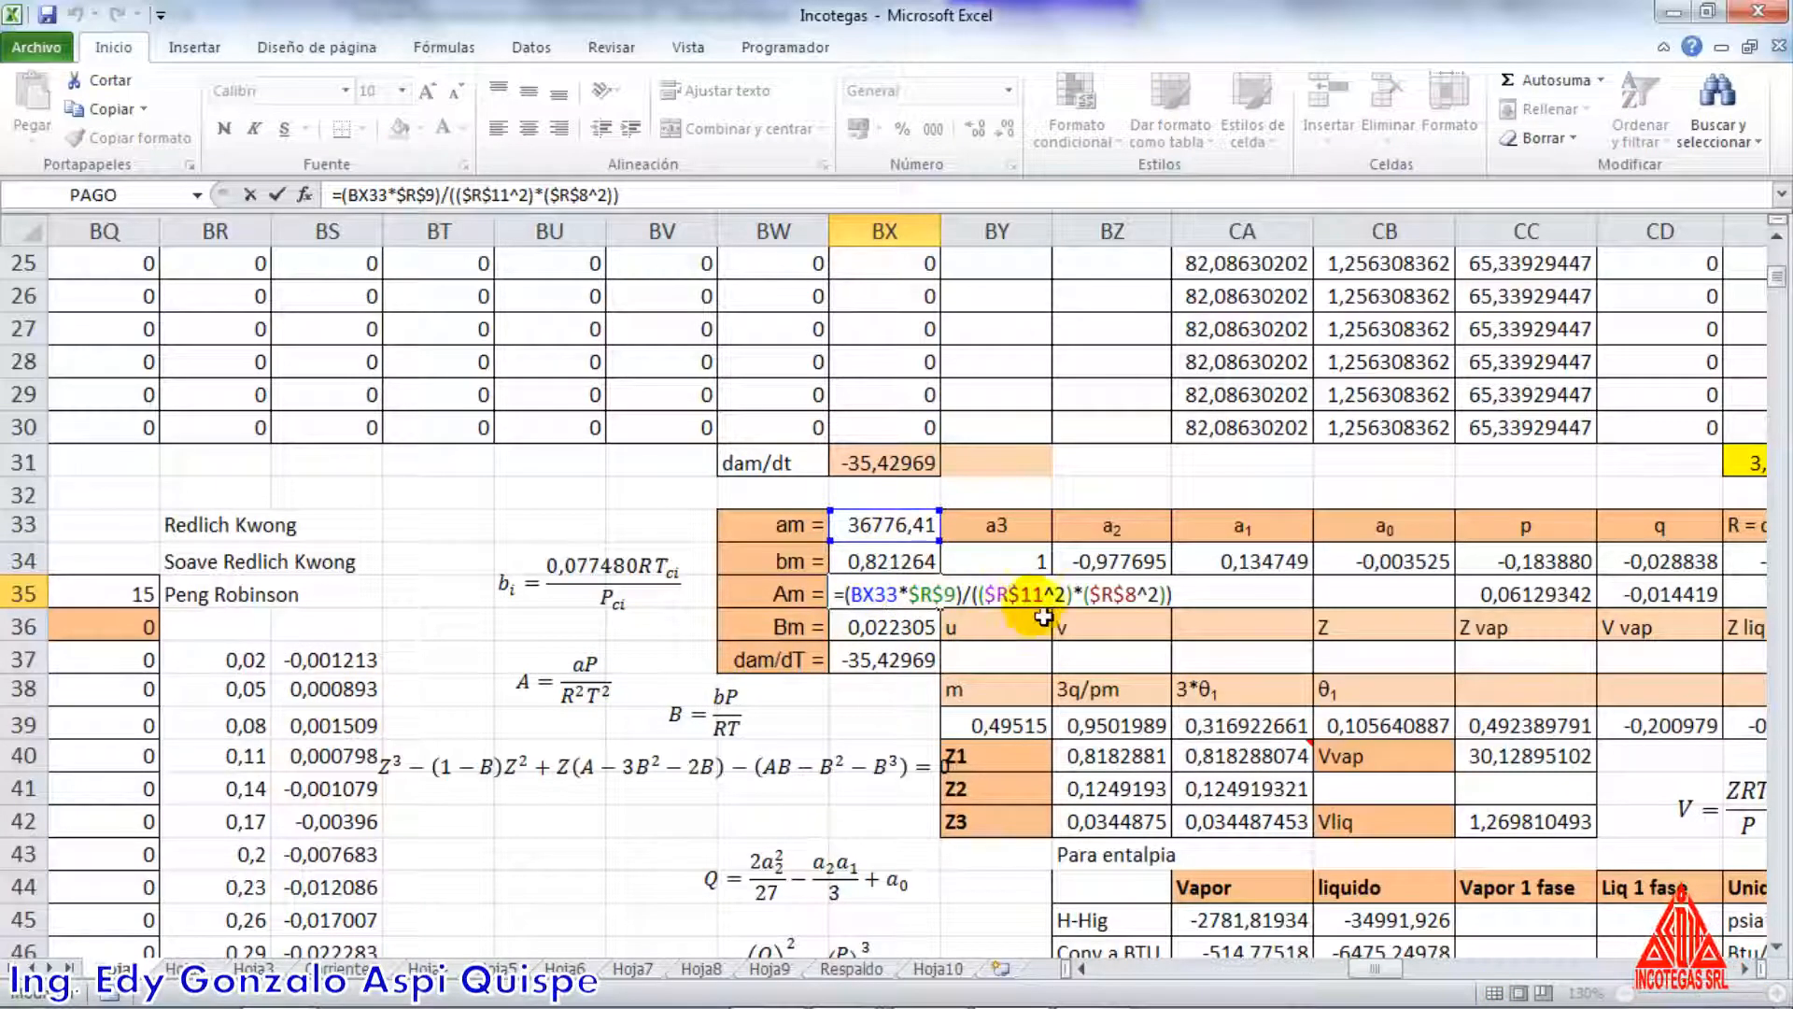
key(Return)
double_click(891, 628)
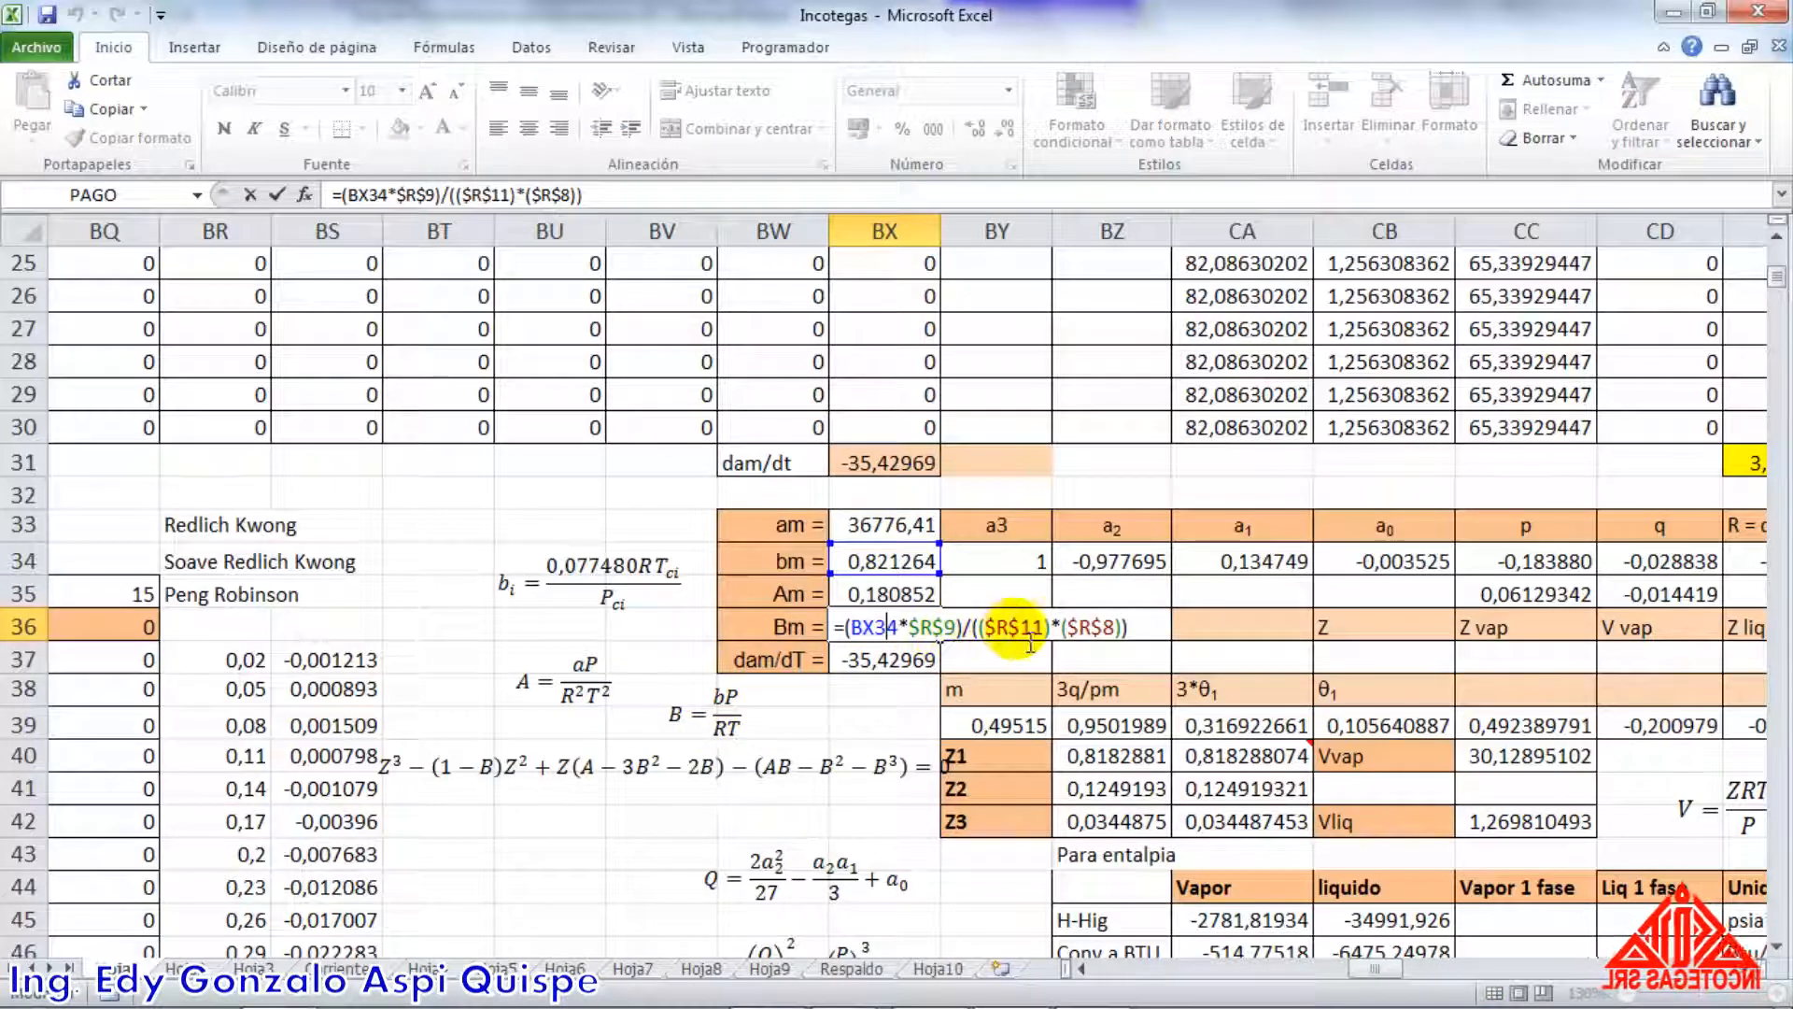
key(Return)
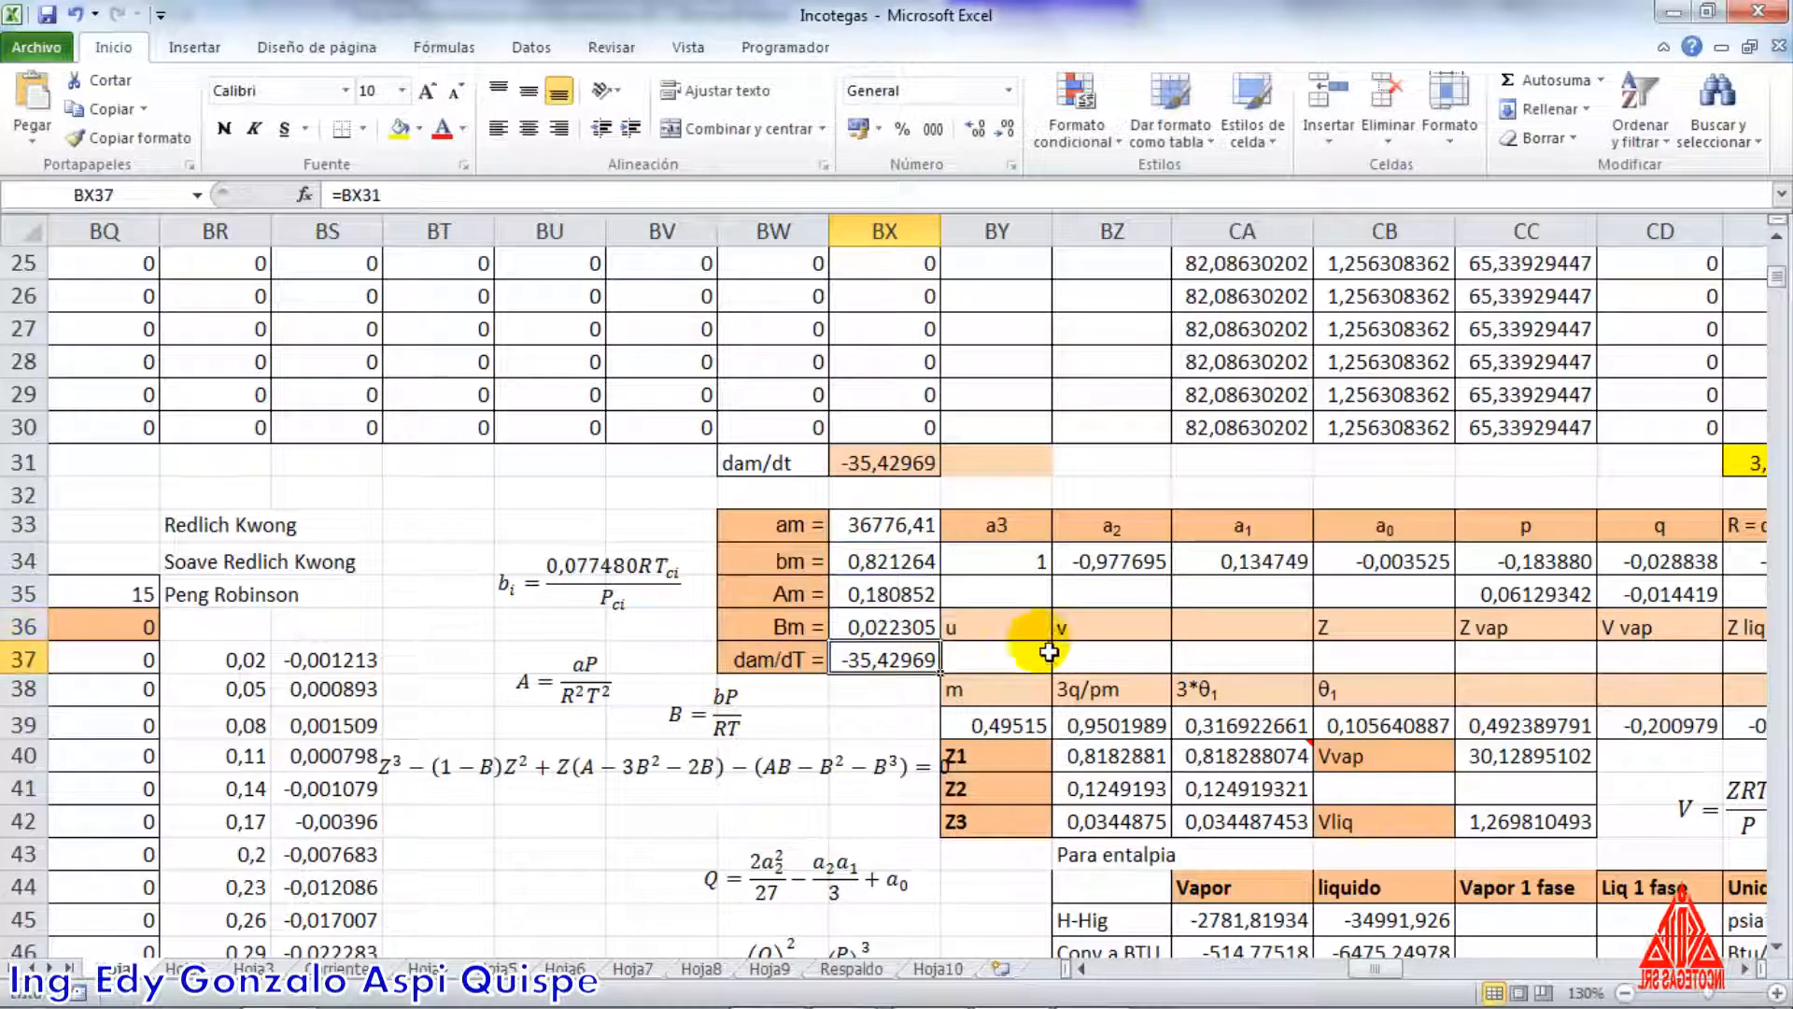
double_click(906, 661)
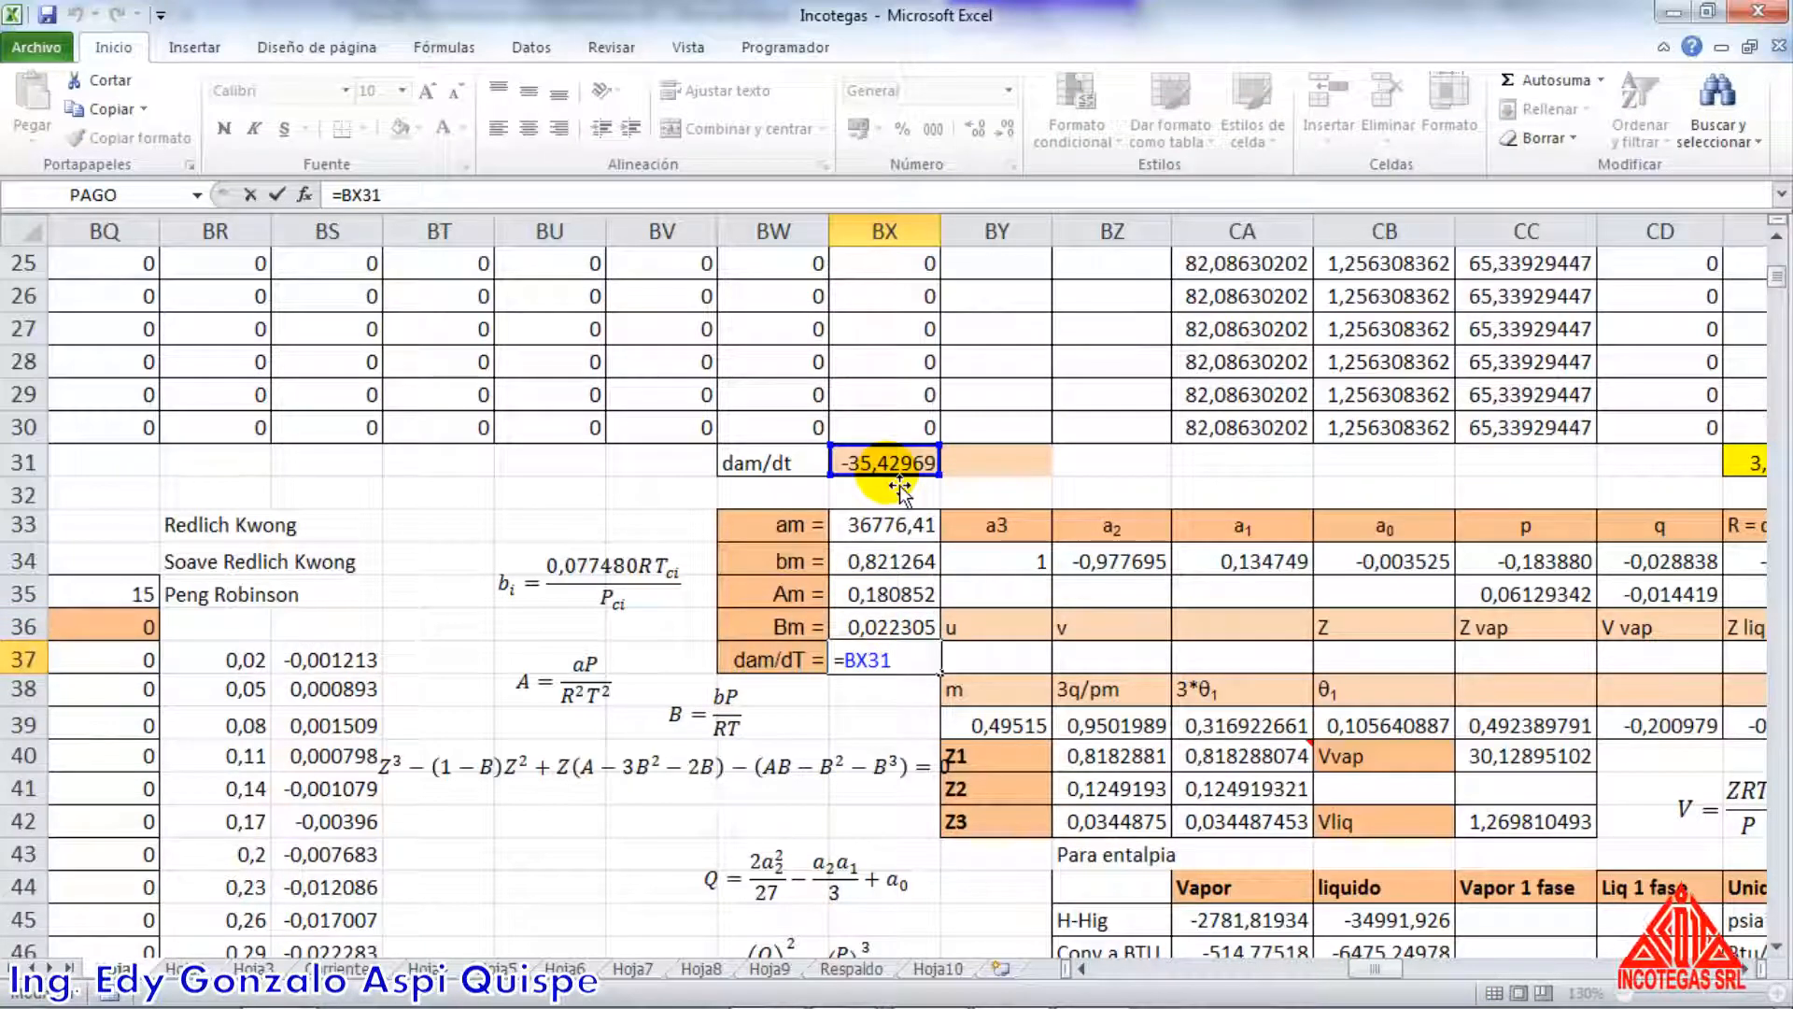
key(Return)
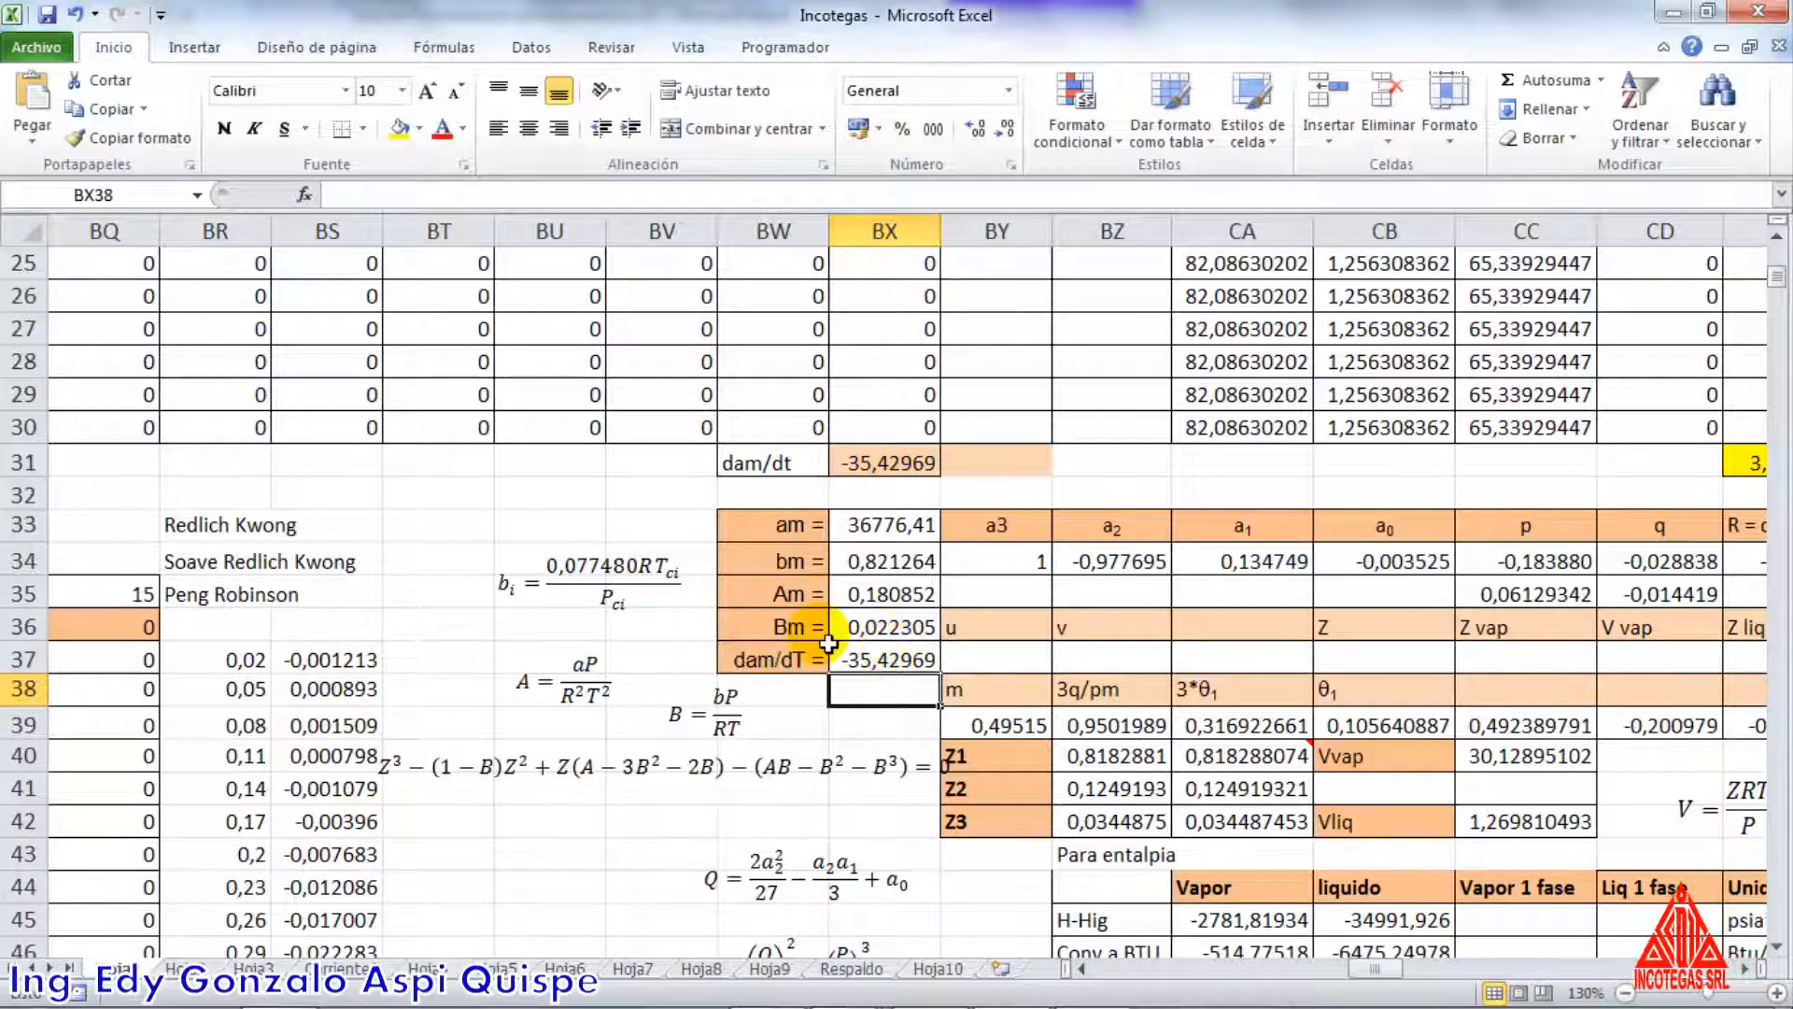
Highlight the Am and Bm values in BX35:BX36 with yellow fill
drag(874, 586, 873, 625)
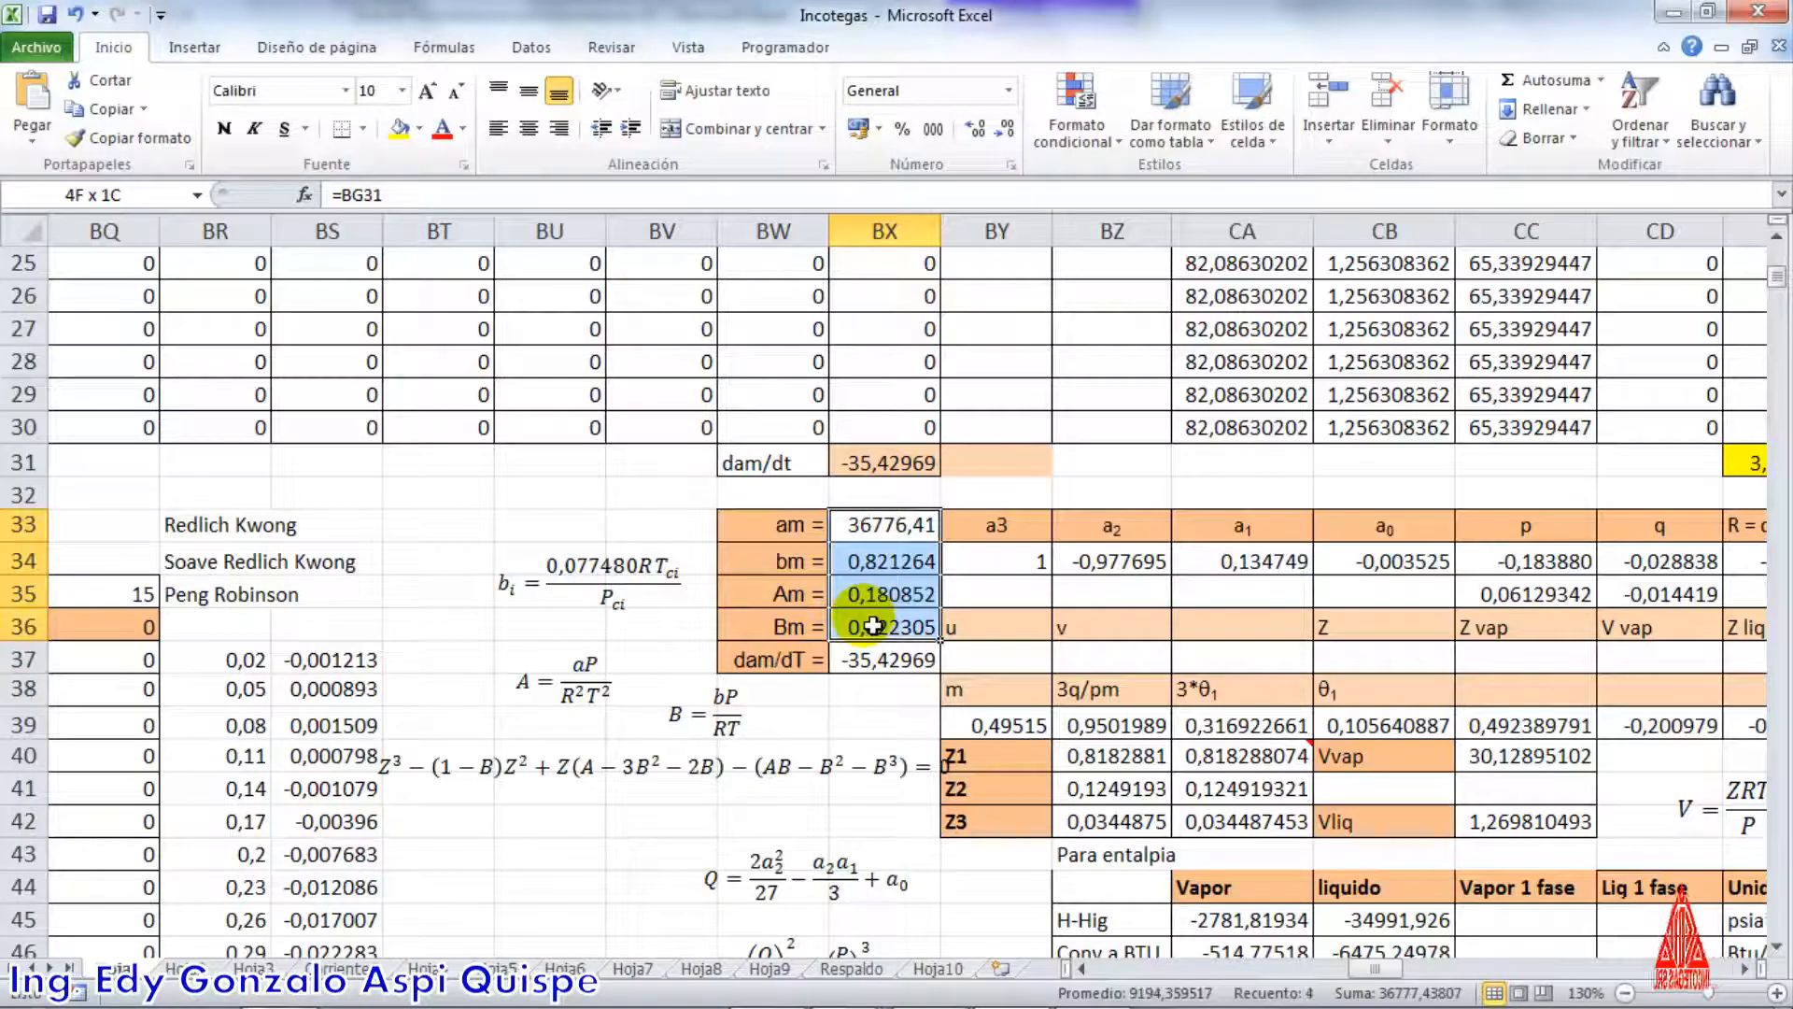
click(873, 605)
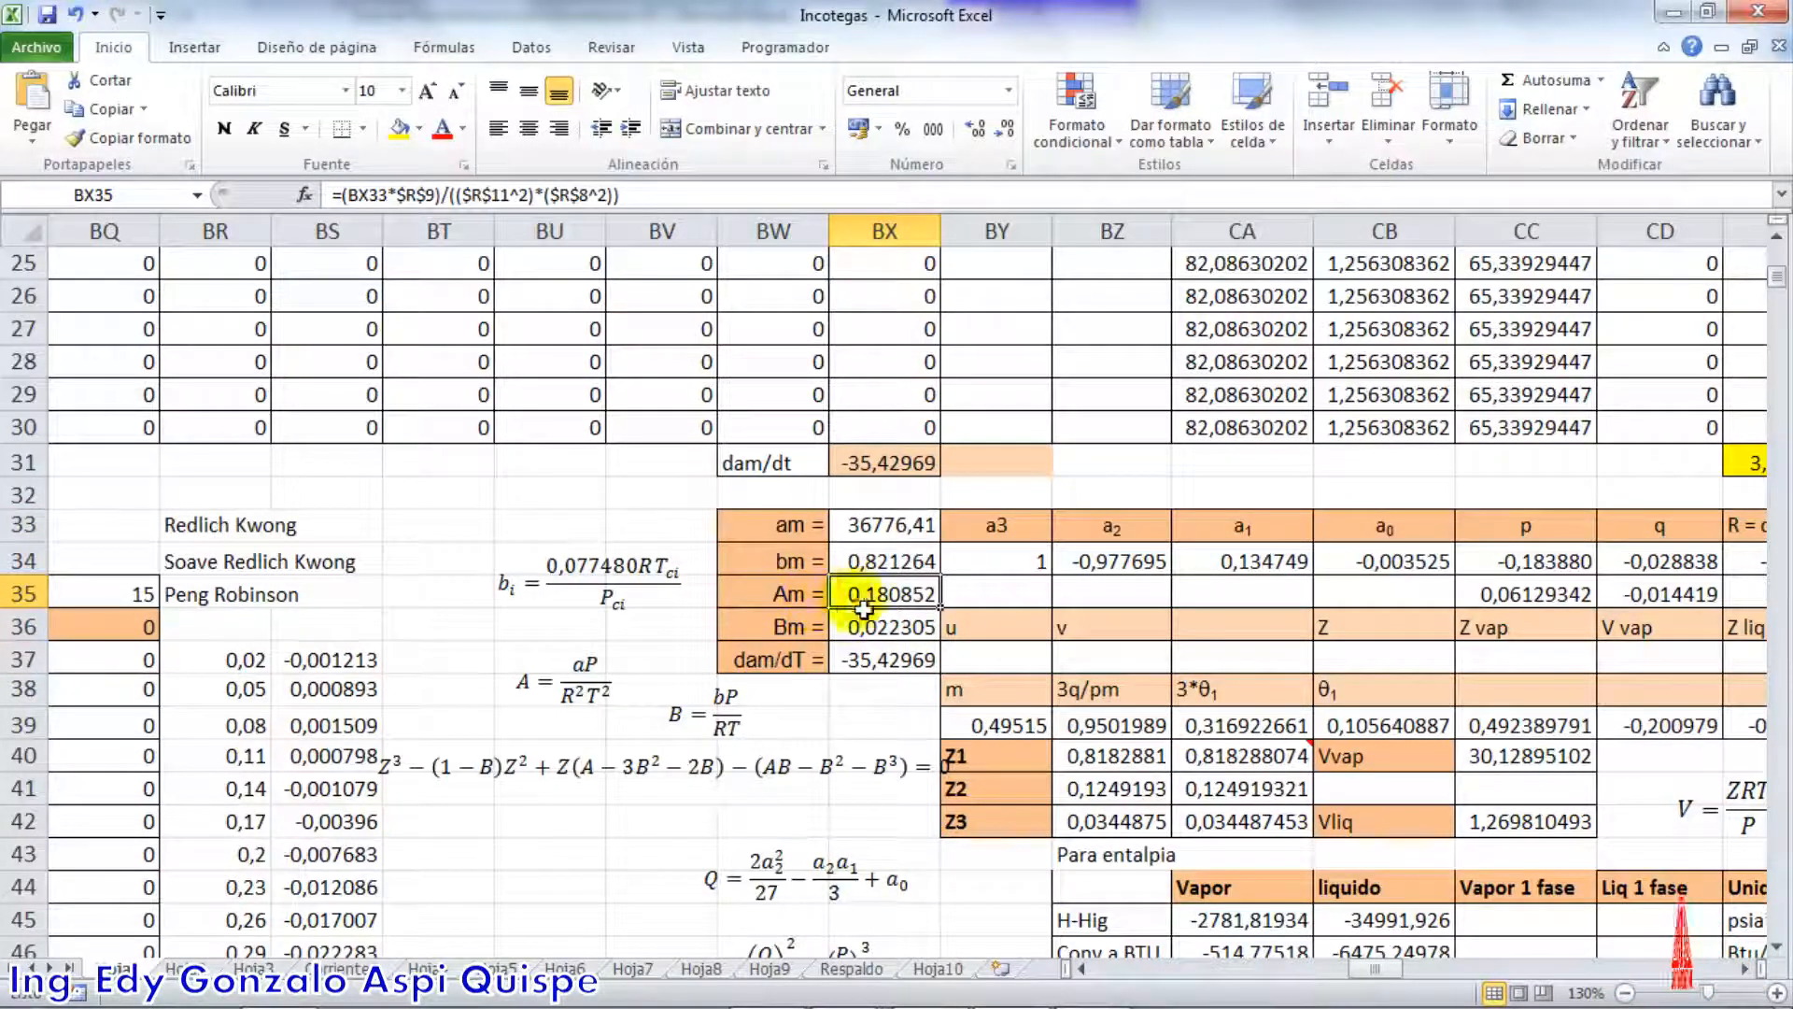
drag(854, 598, 858, 616)
click(399, 128)
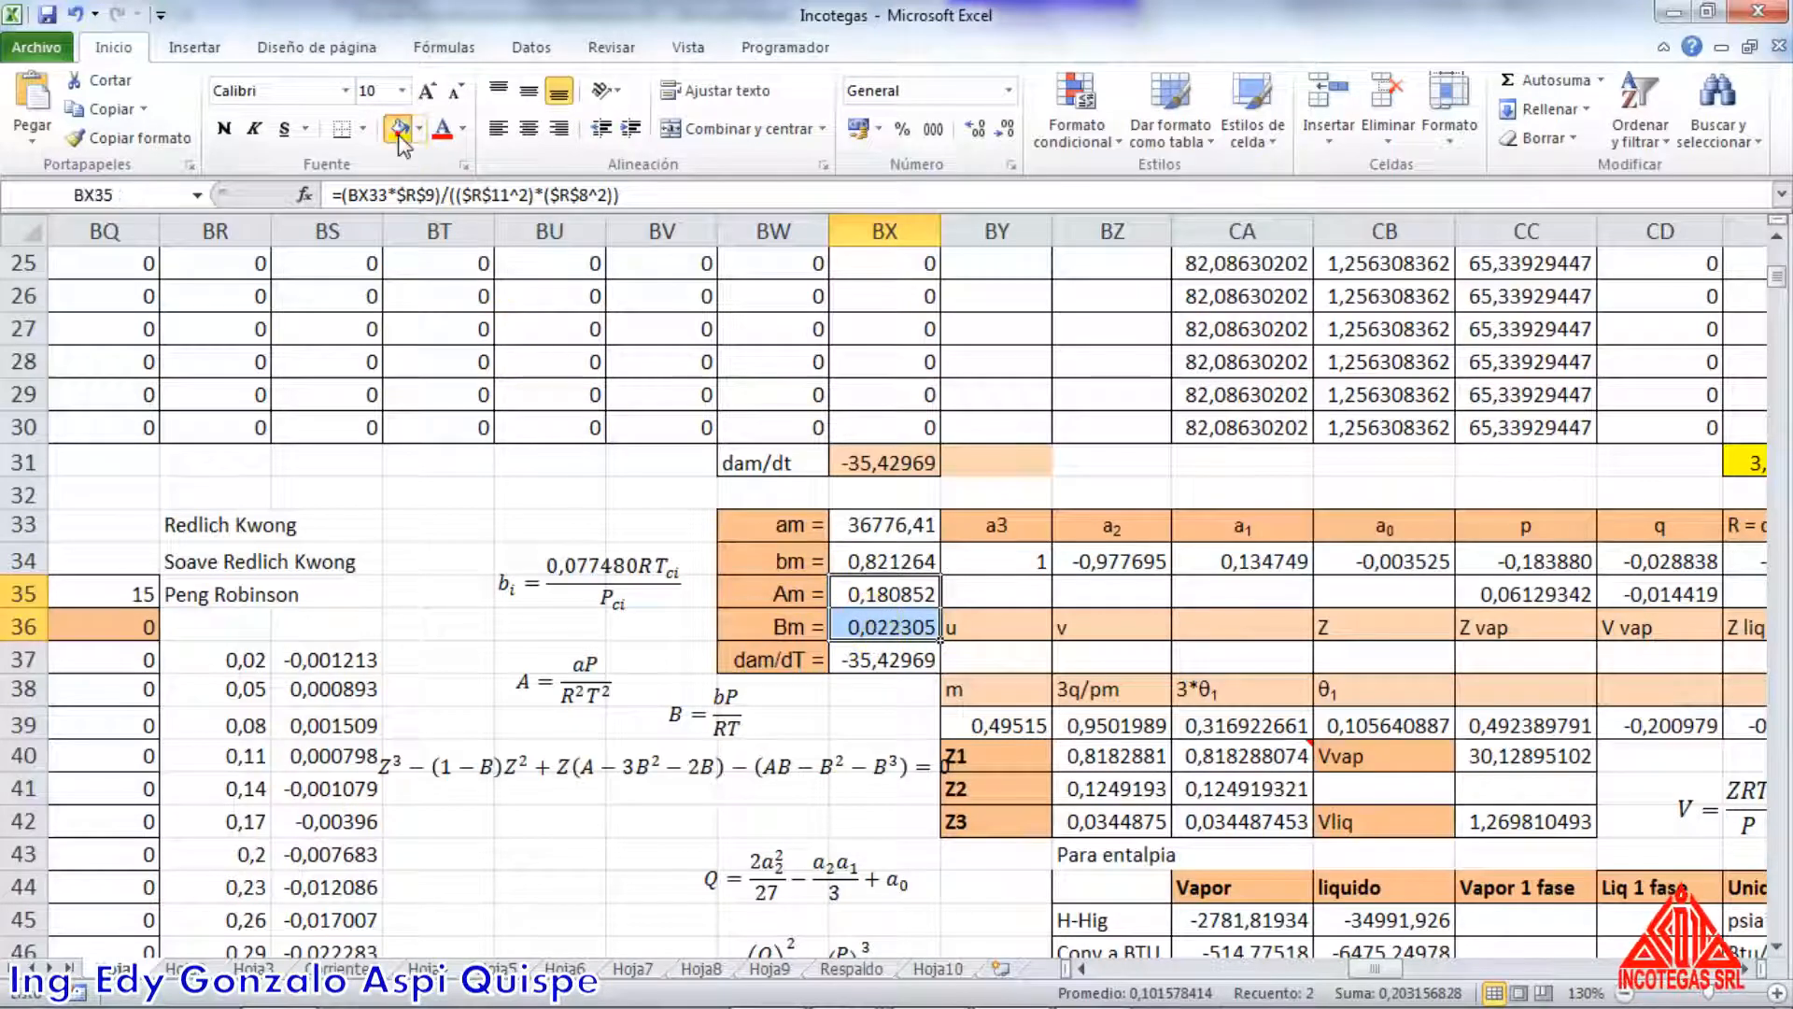
click(521, 505)
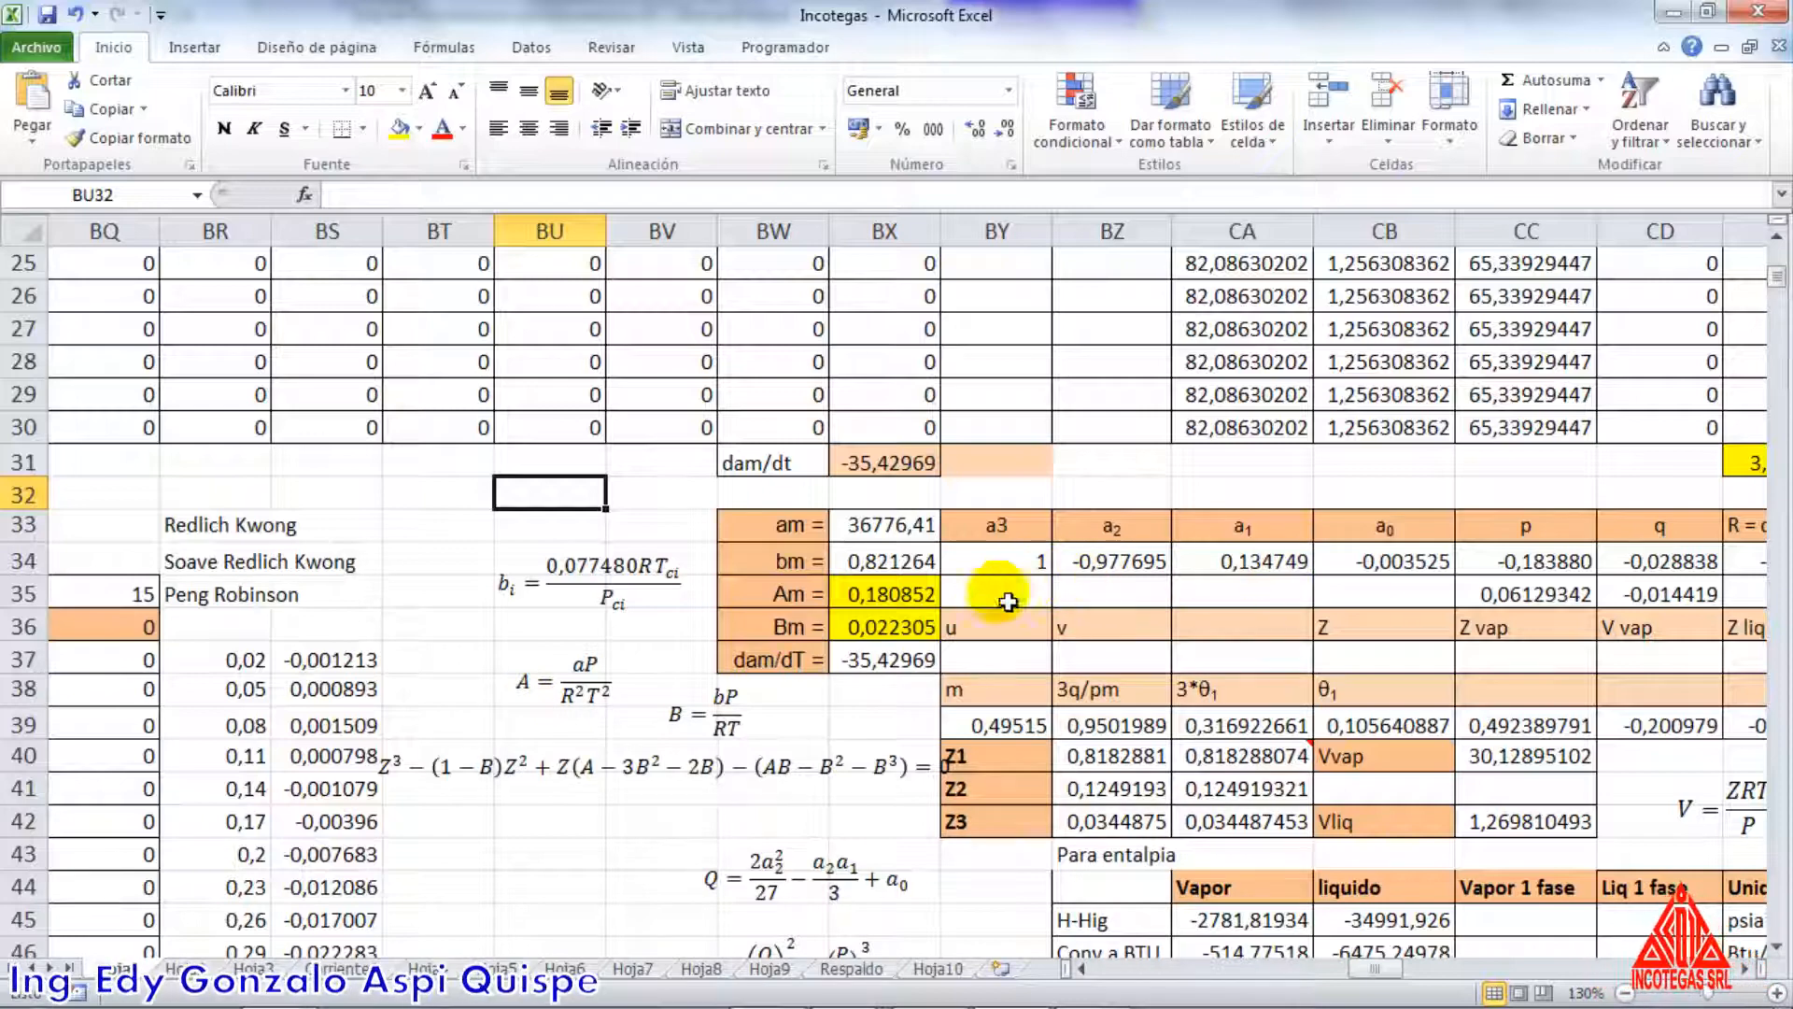
Select the a3 coefficient in BY34 and trace the a2 formula in BZ34 to its source cell AN10
scroll(996, 718, down, 1)
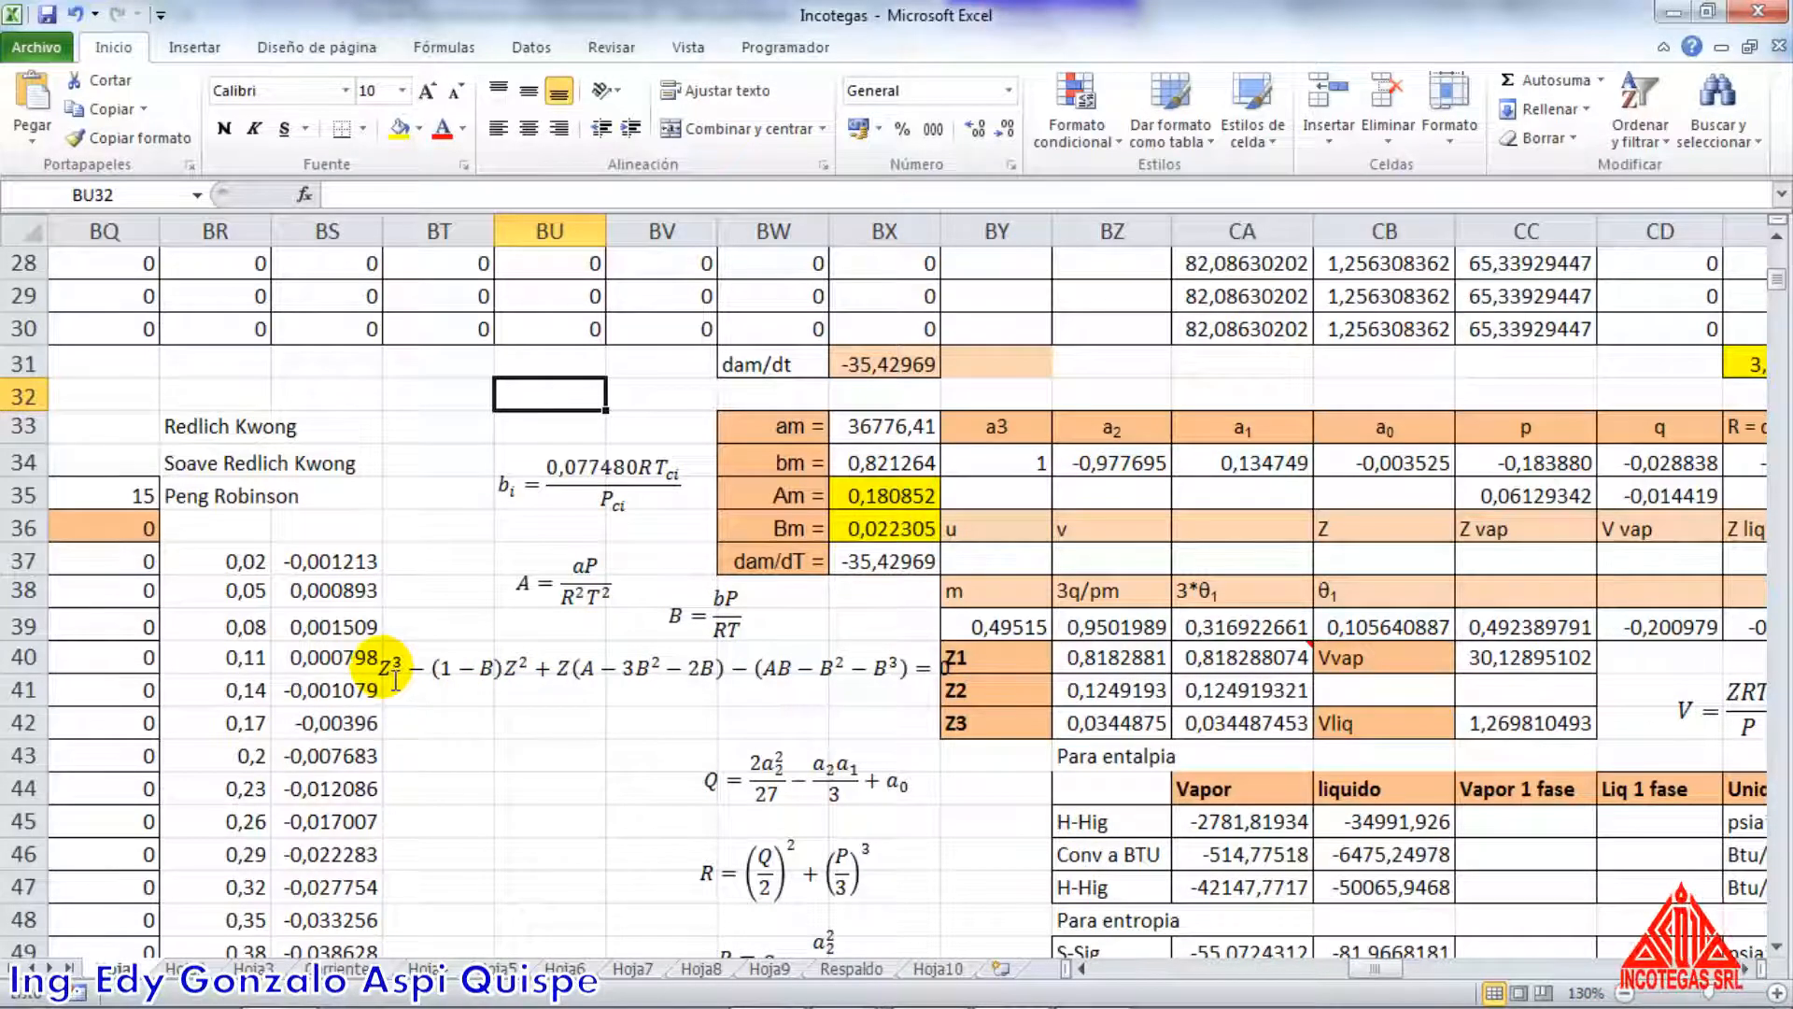
click(1030, 473)
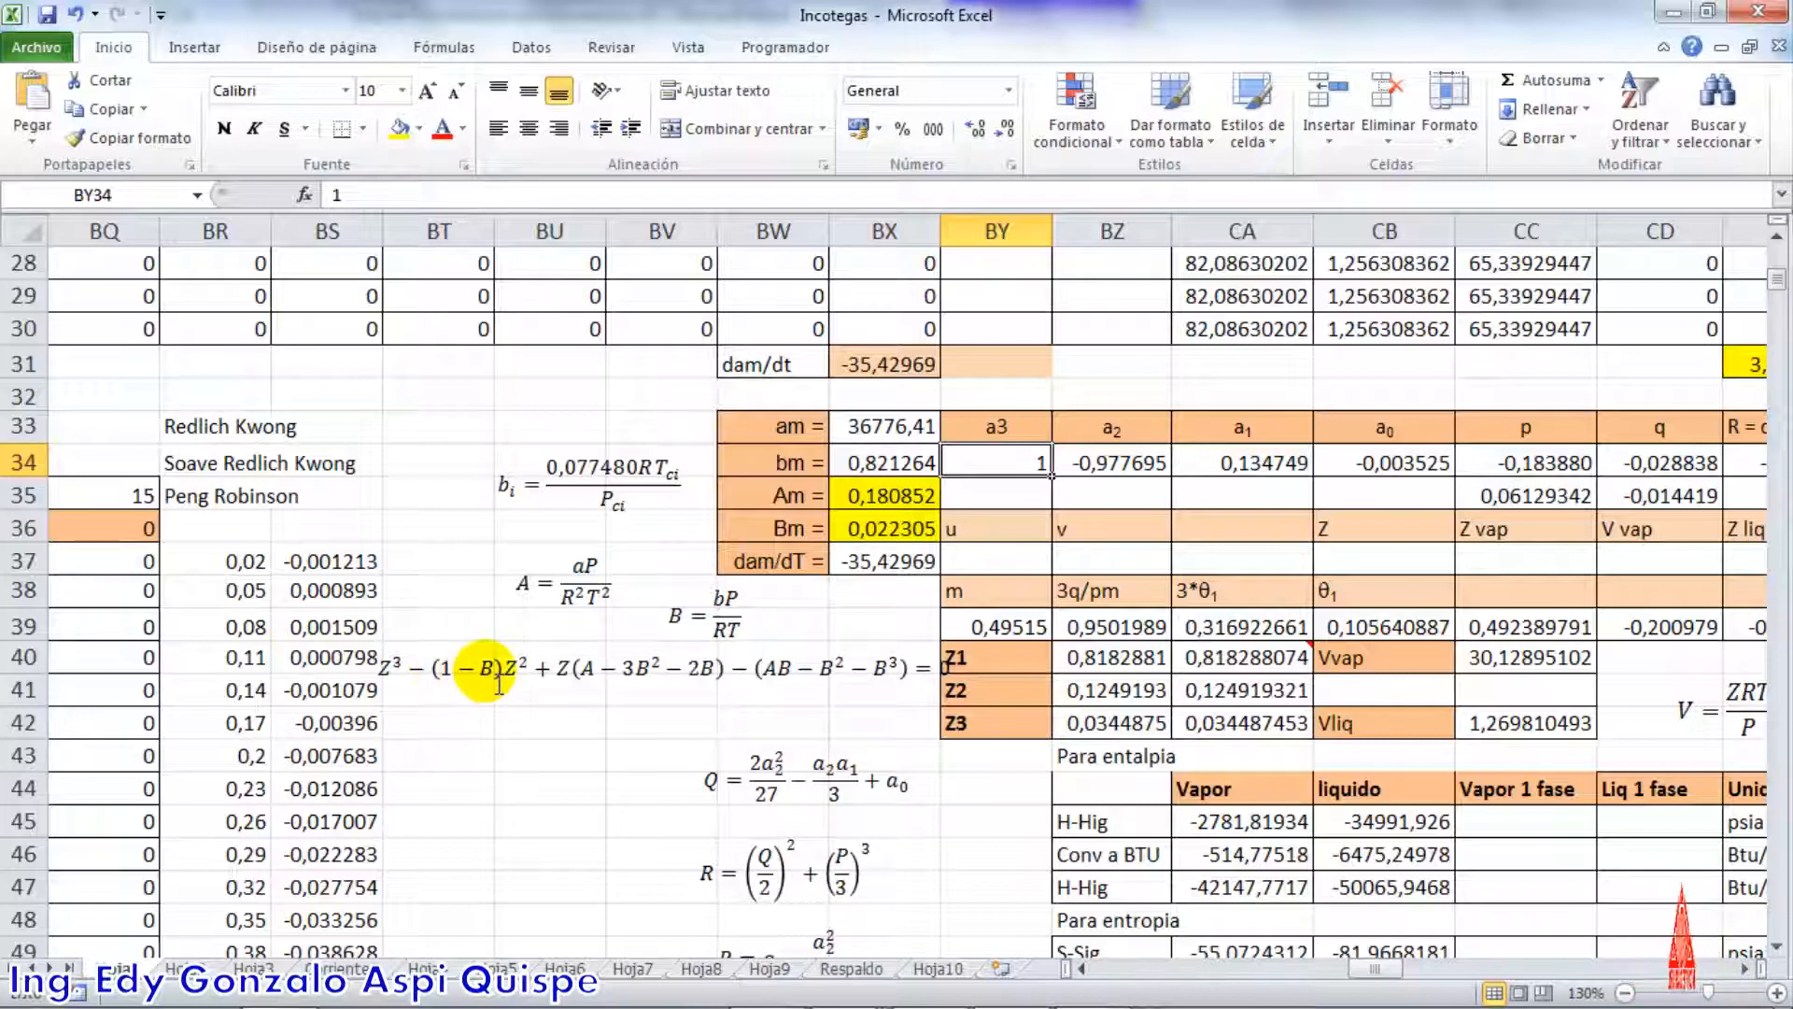
click(1127, 468)
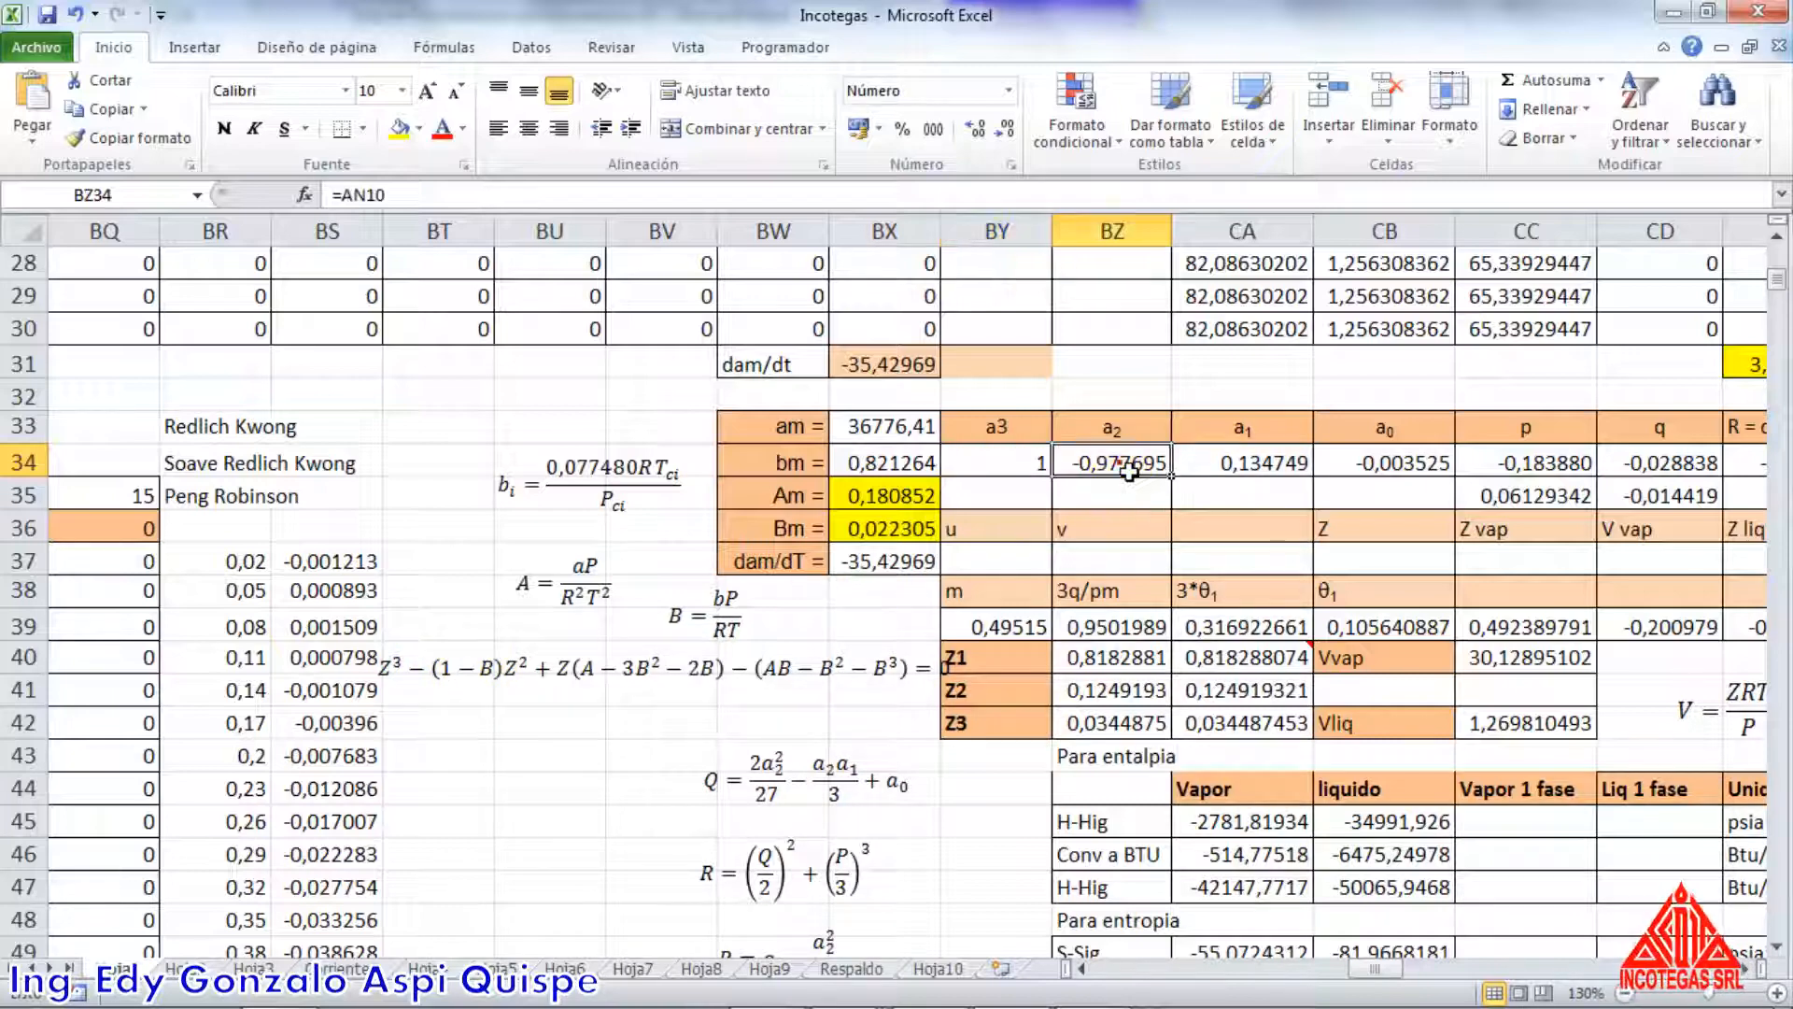
double_click(1127, 468)
drag(1365, 968, 1251, 971)
scroll(1032, 772, up, 9)
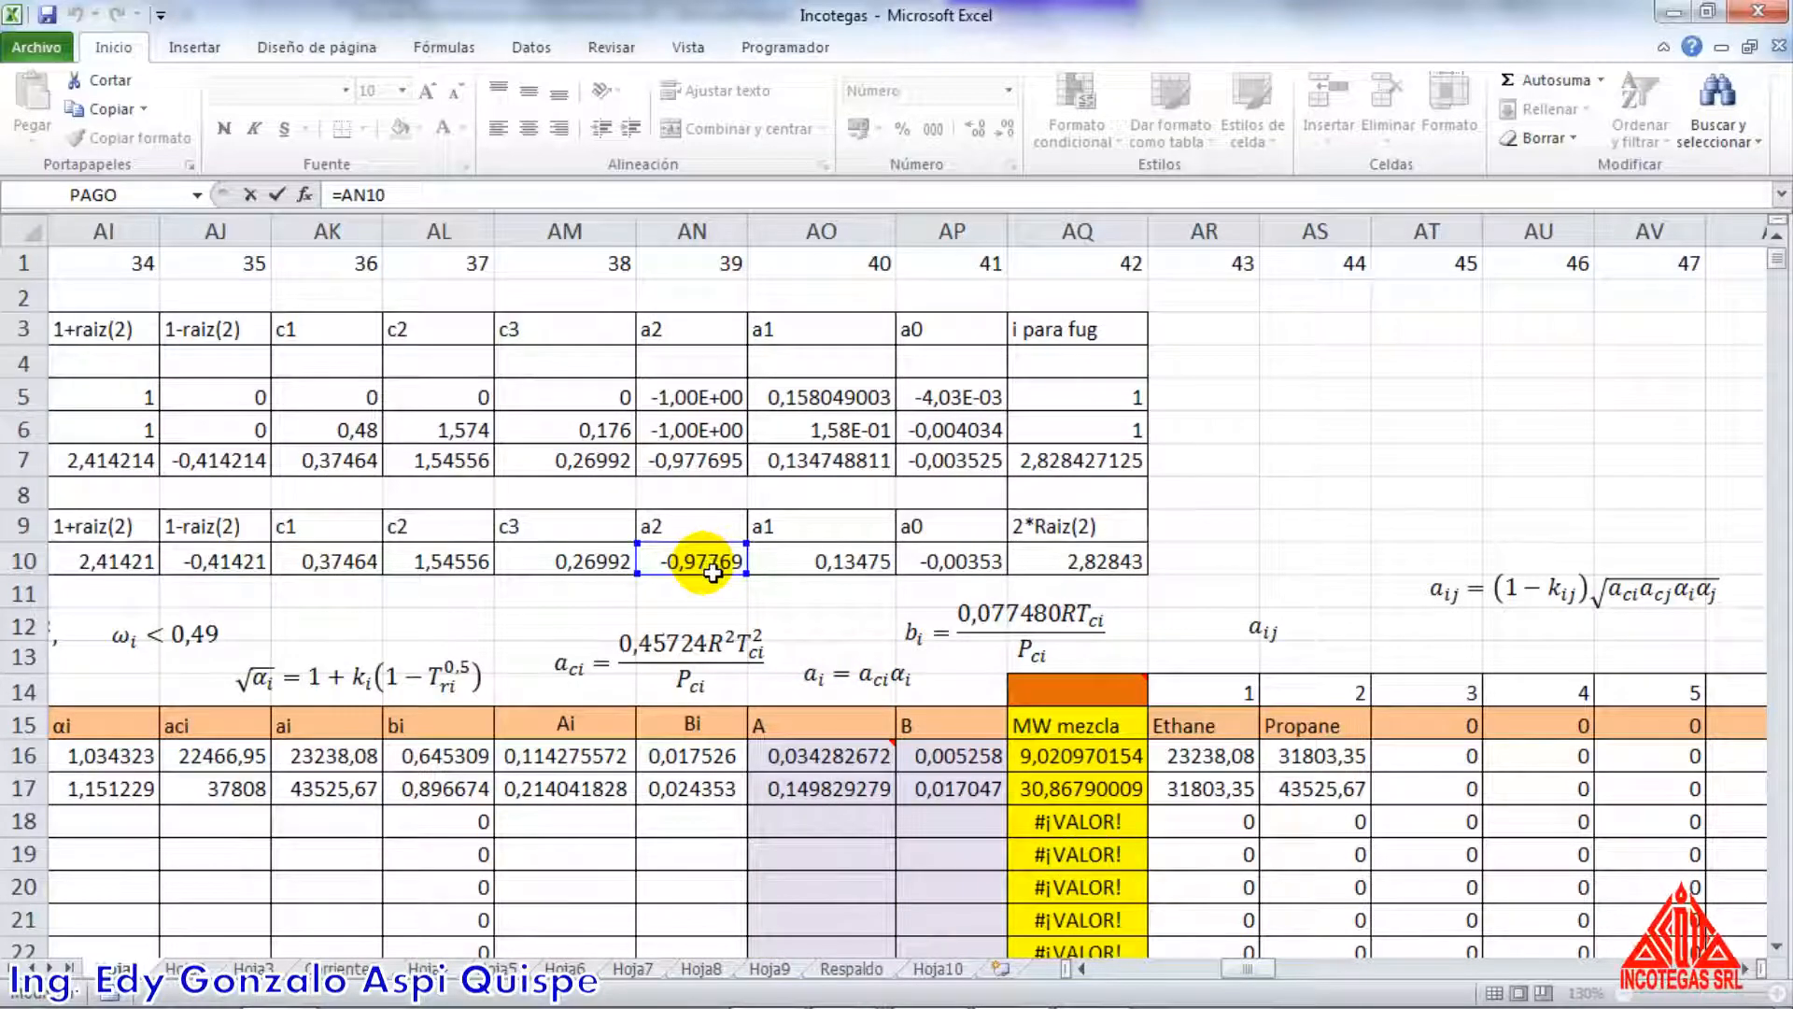
key(Return)
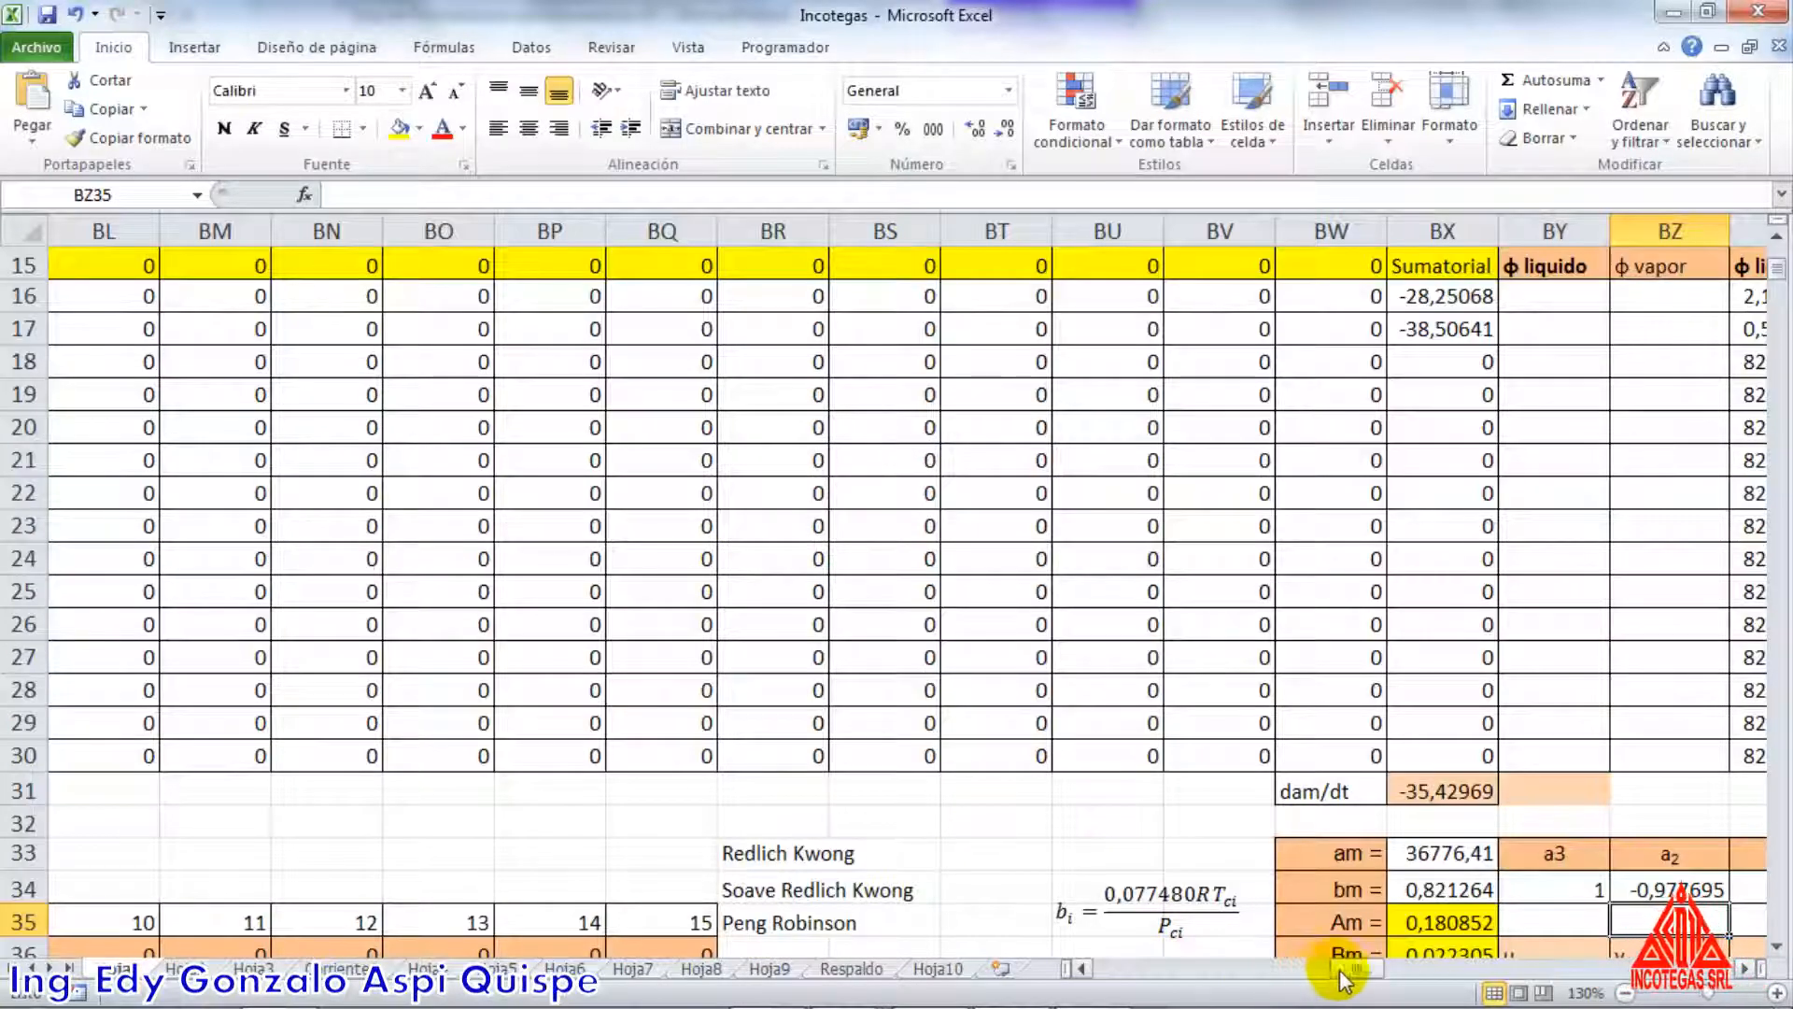
Enter the a2 coefficient from the cubic Z equation in BZ35 as =-(1-BX36), using the Bm value
drag(1339, 969, 1362, 969)
scroll(1160, 857, down, 2)
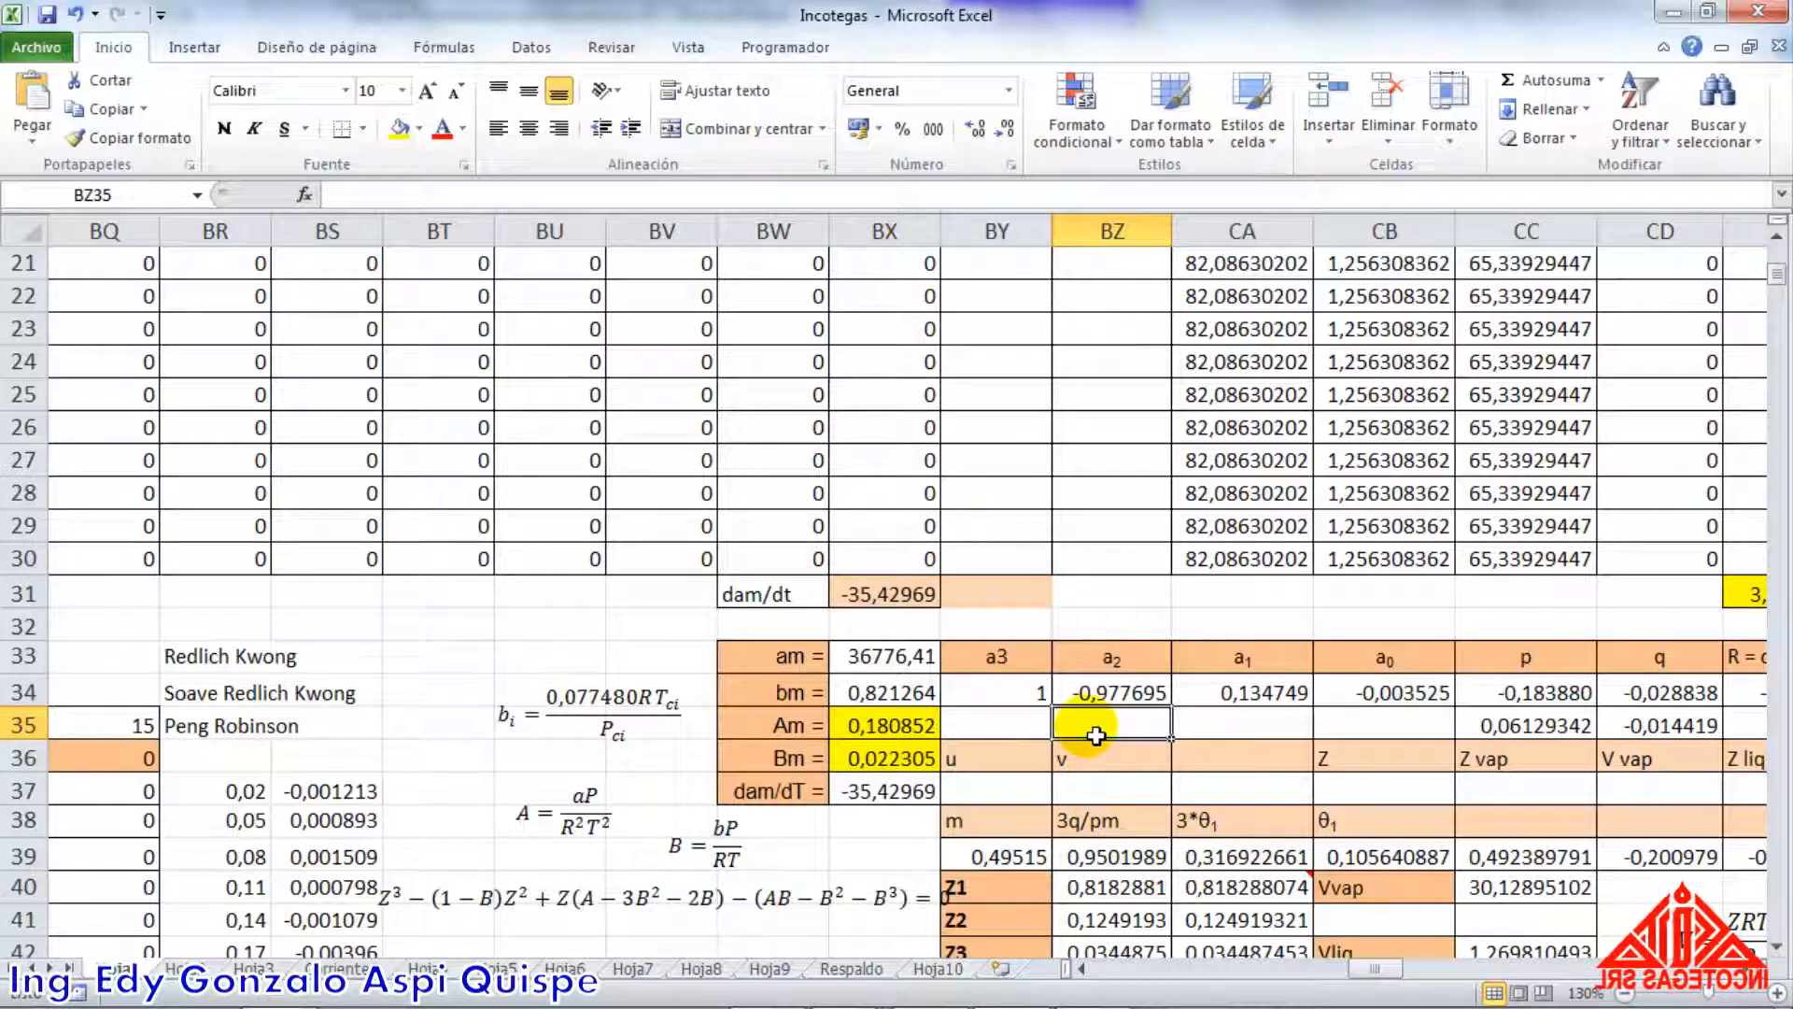
scroll(1130, 747, down, 2)
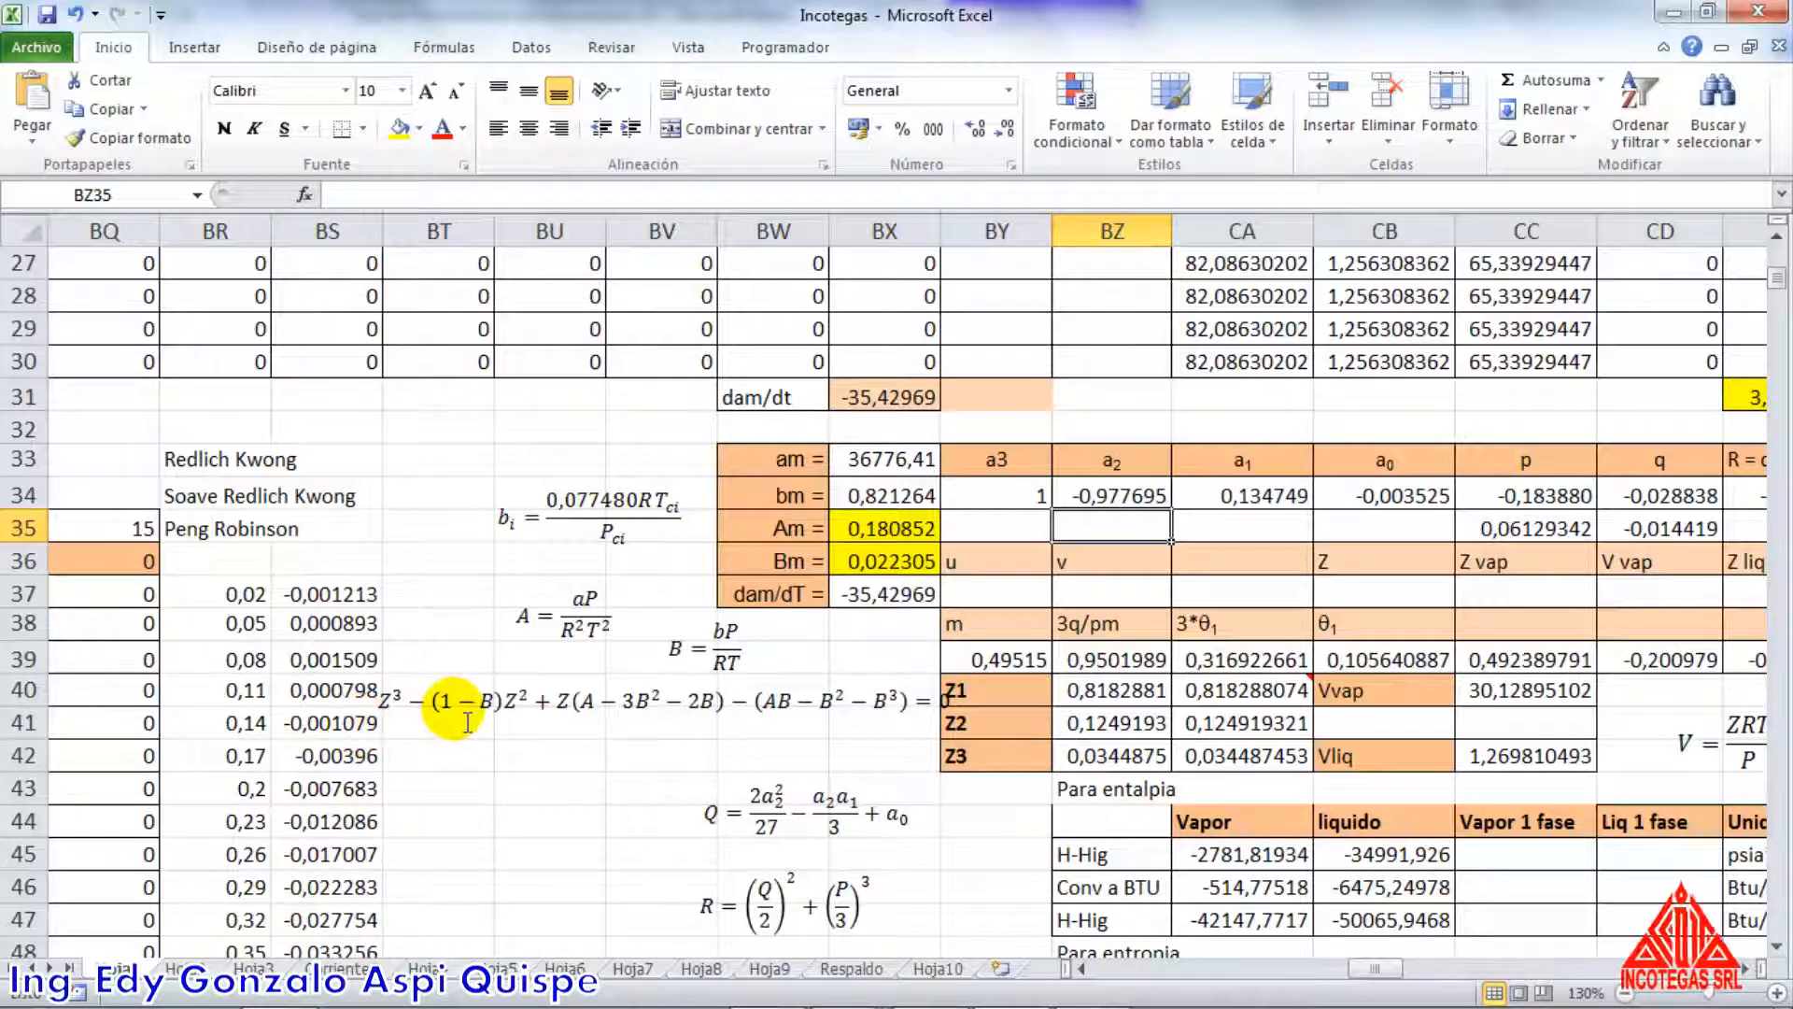
text(=)
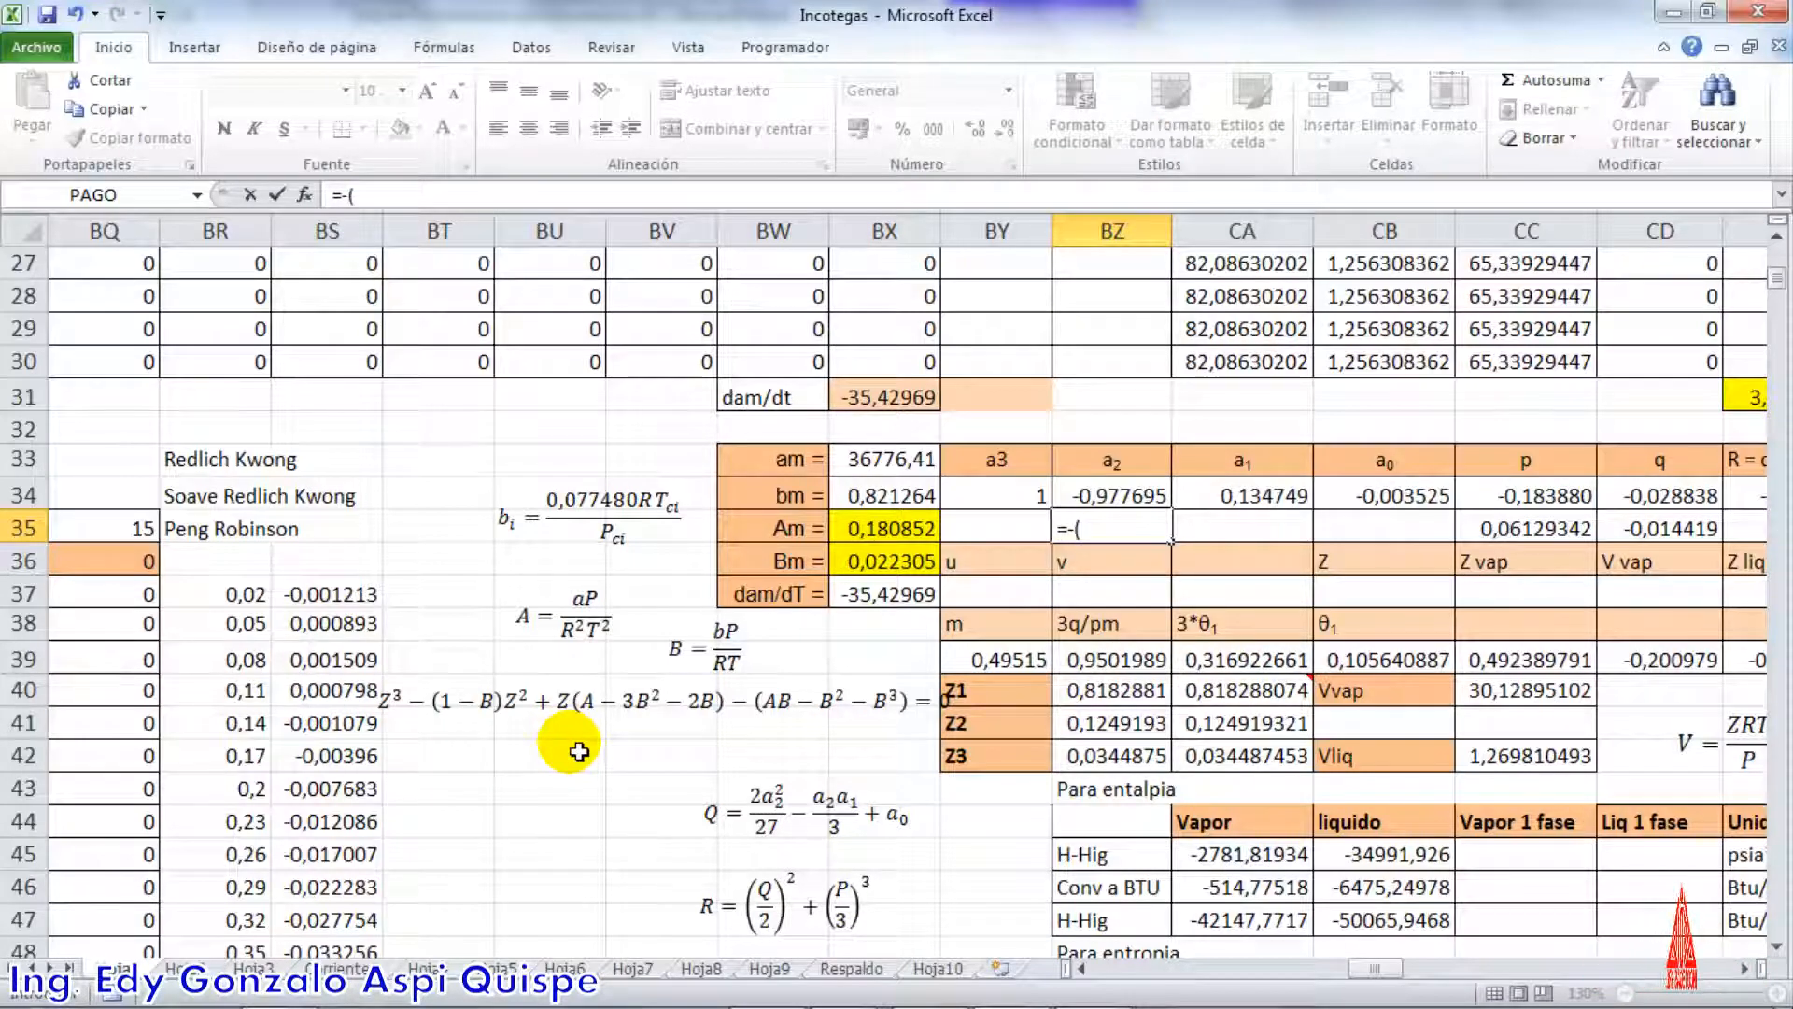
text(-()
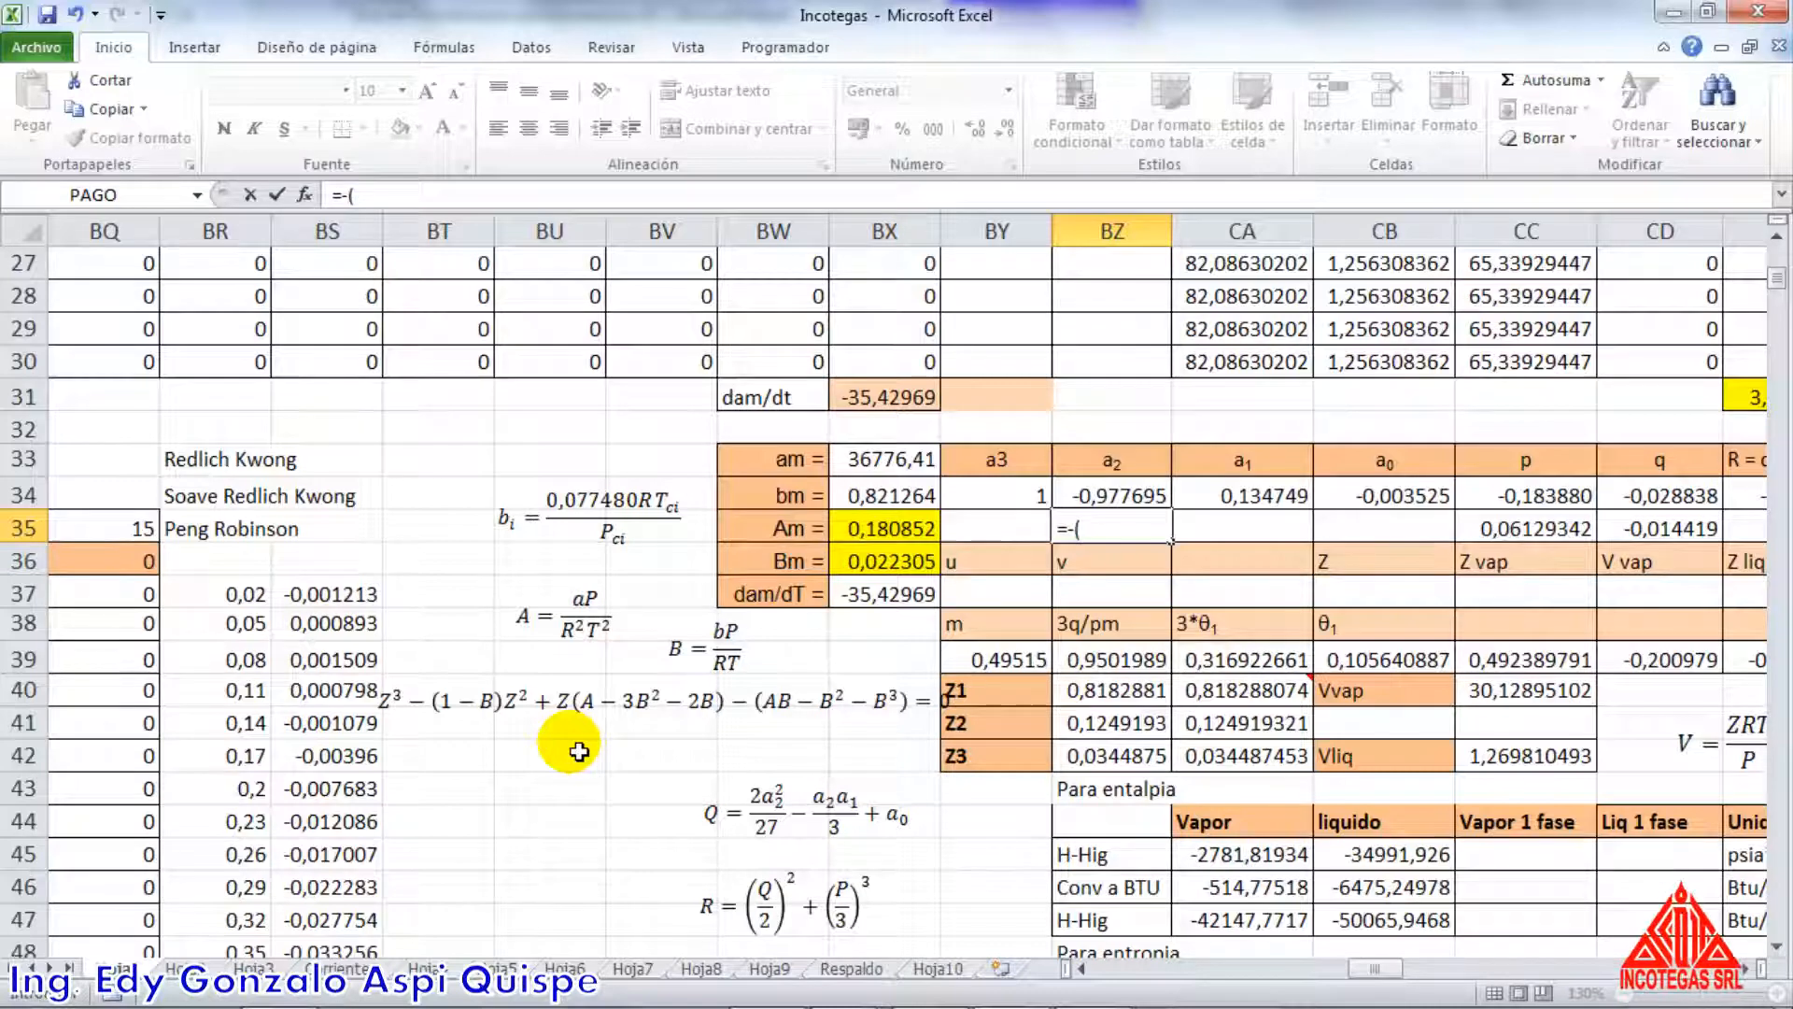
text(1-)
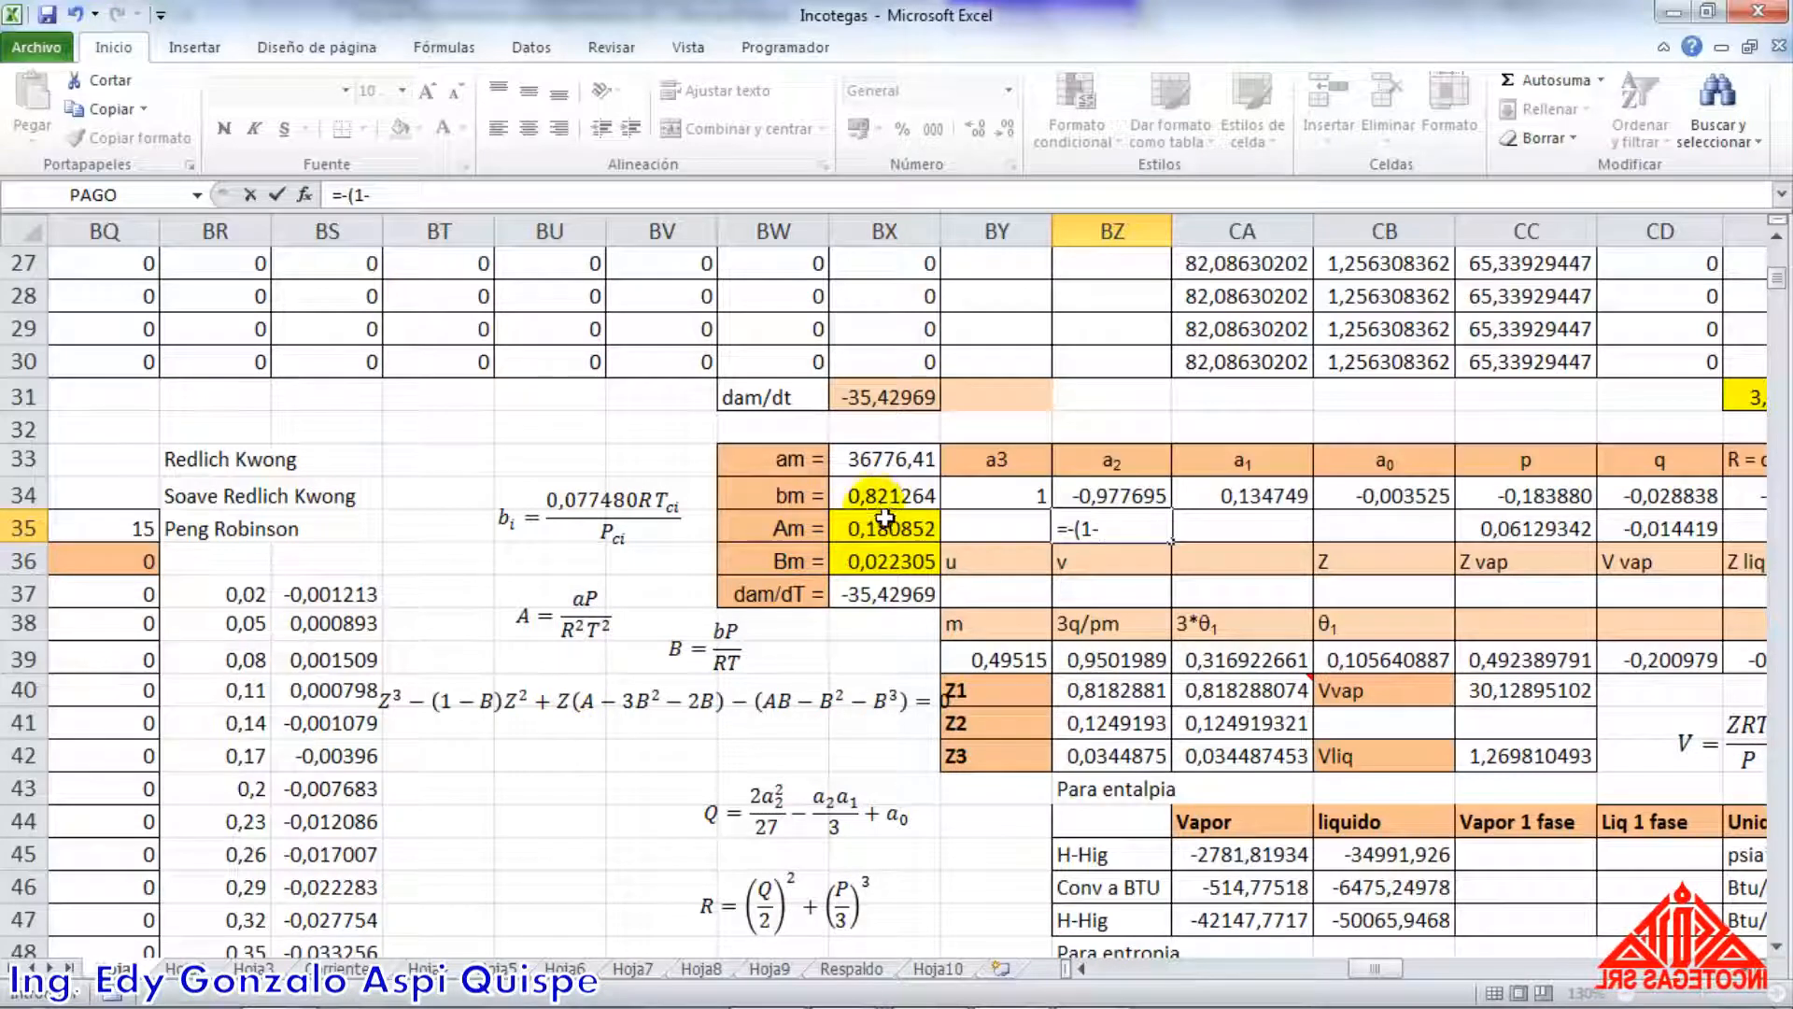
click(885, 560)
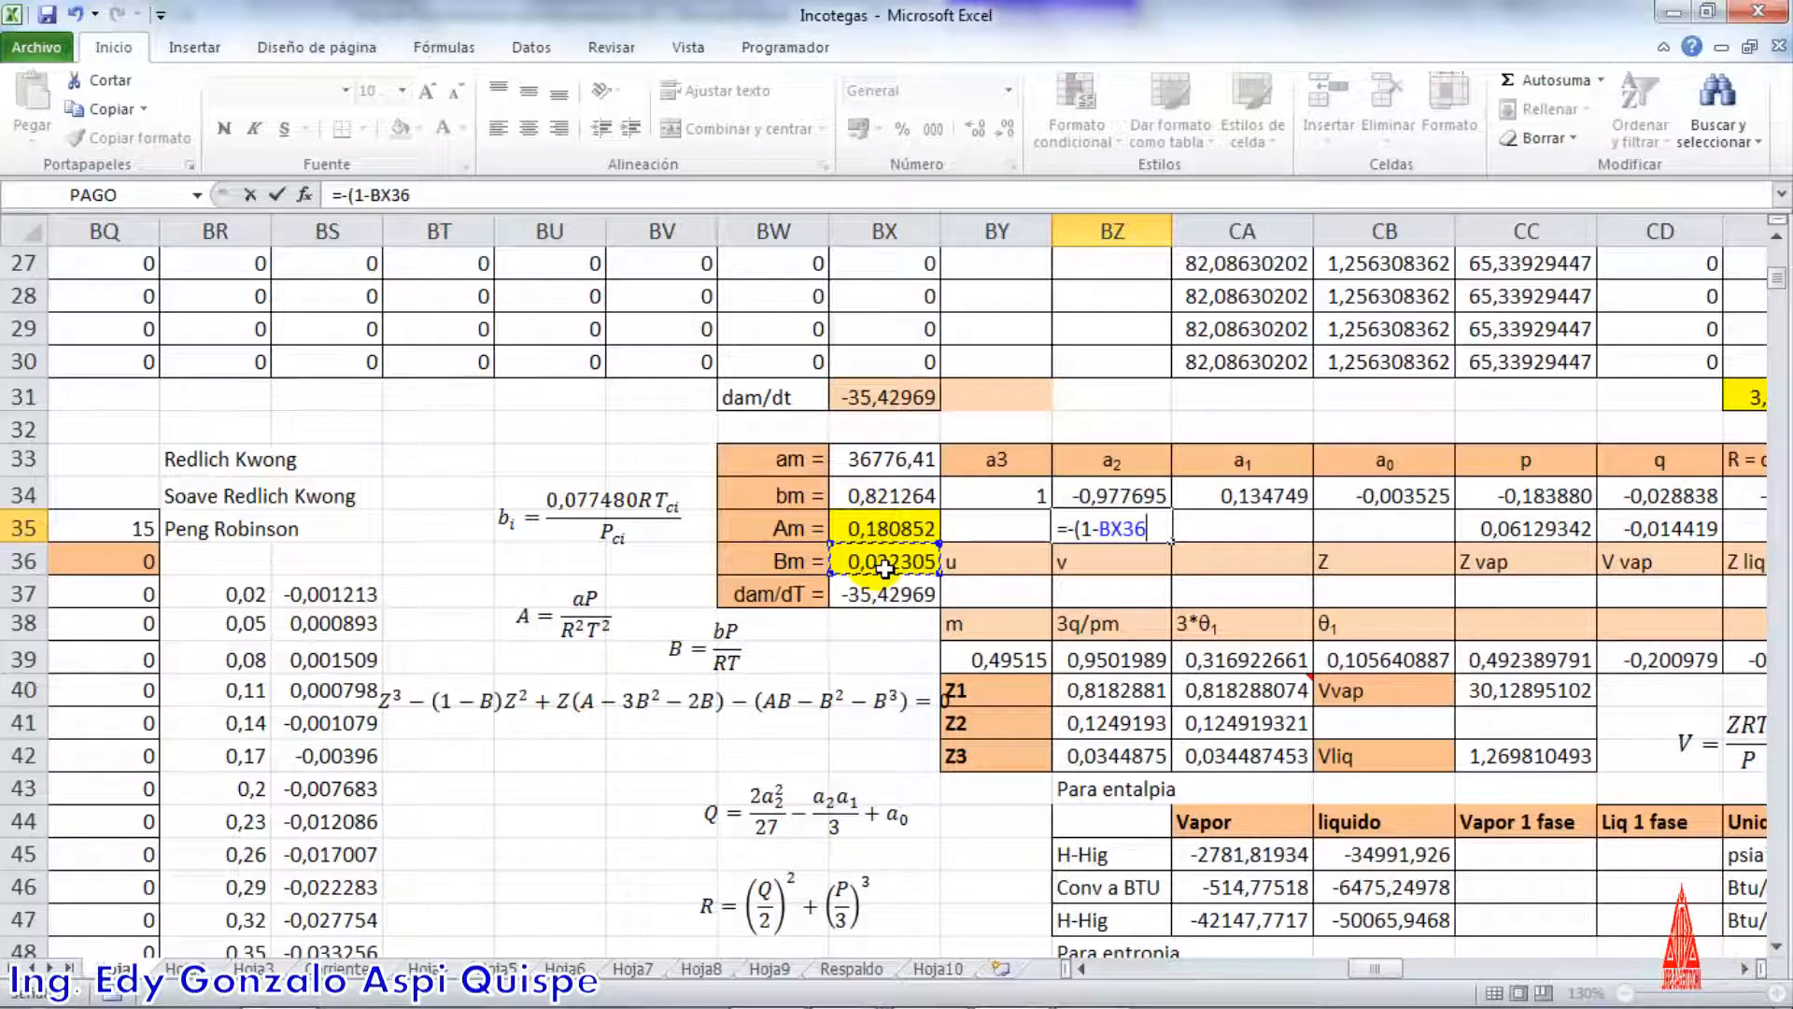
key(Return)
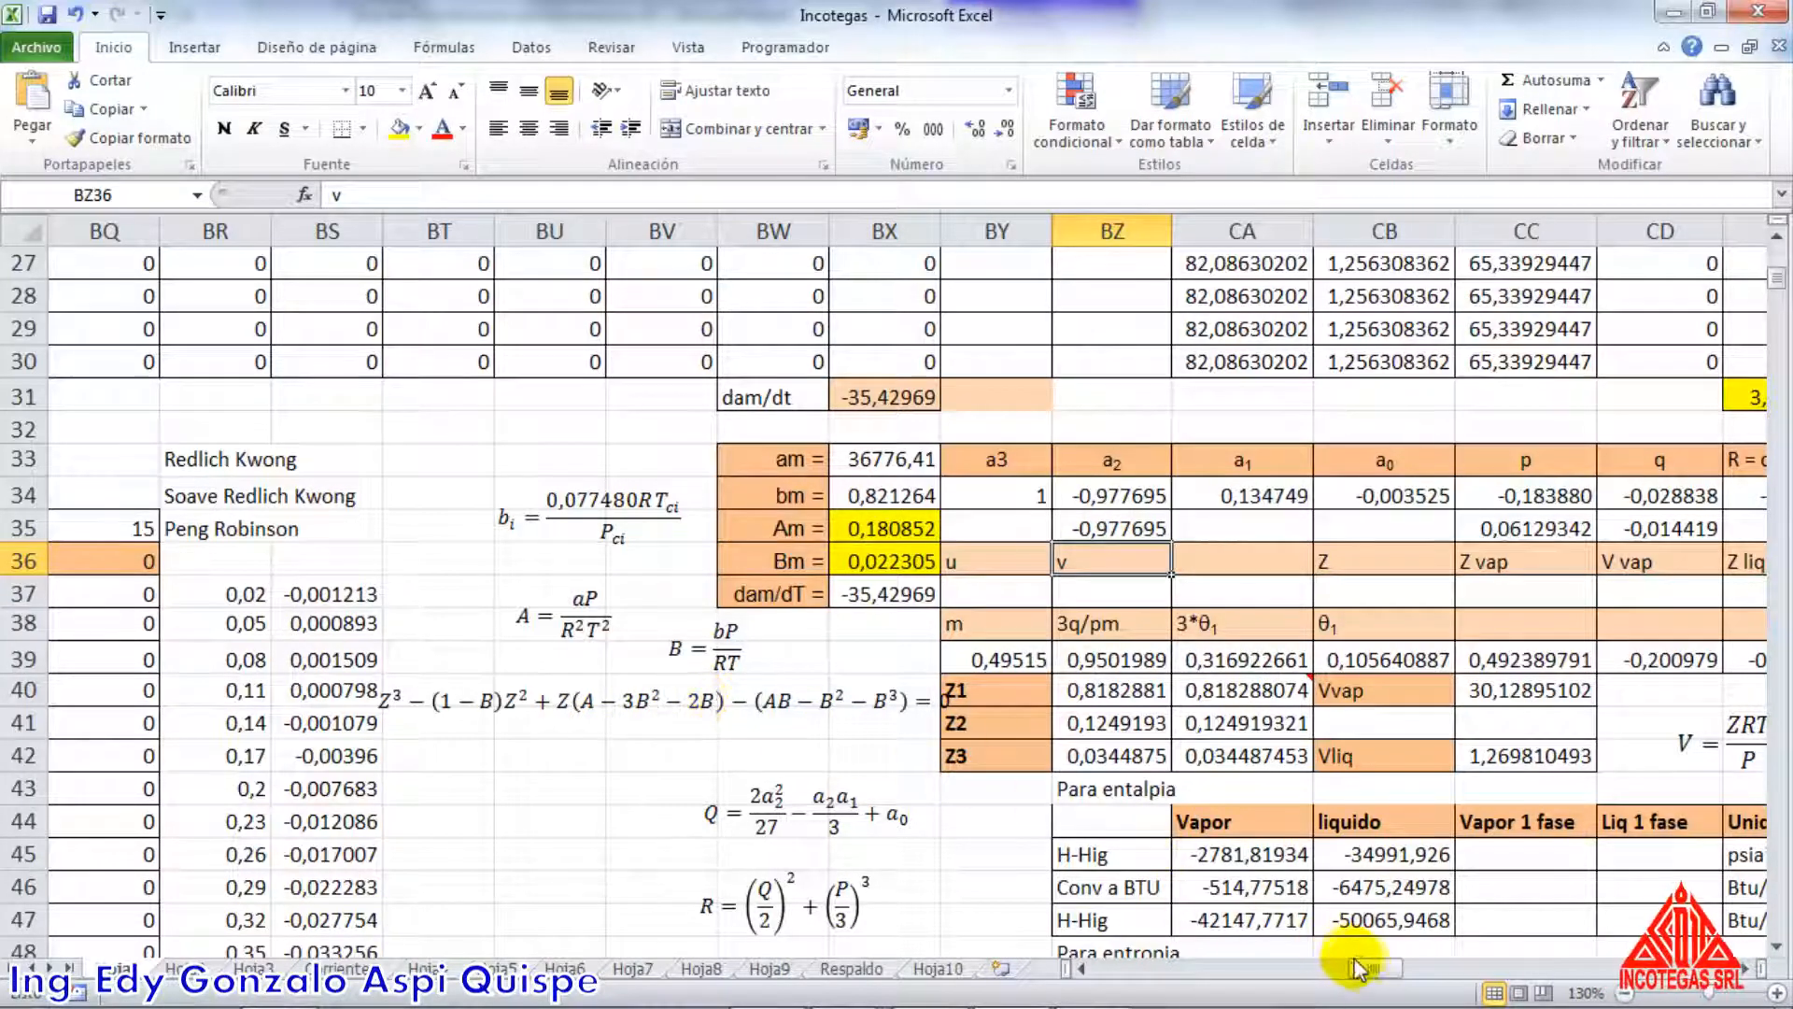
Check the a1 lookup formula in AO10 and copy the text of the Peng-Robinson a1 formula in AO7
drag(1363, 968, 1245, 971)
scroll(813, 772, up, 8)
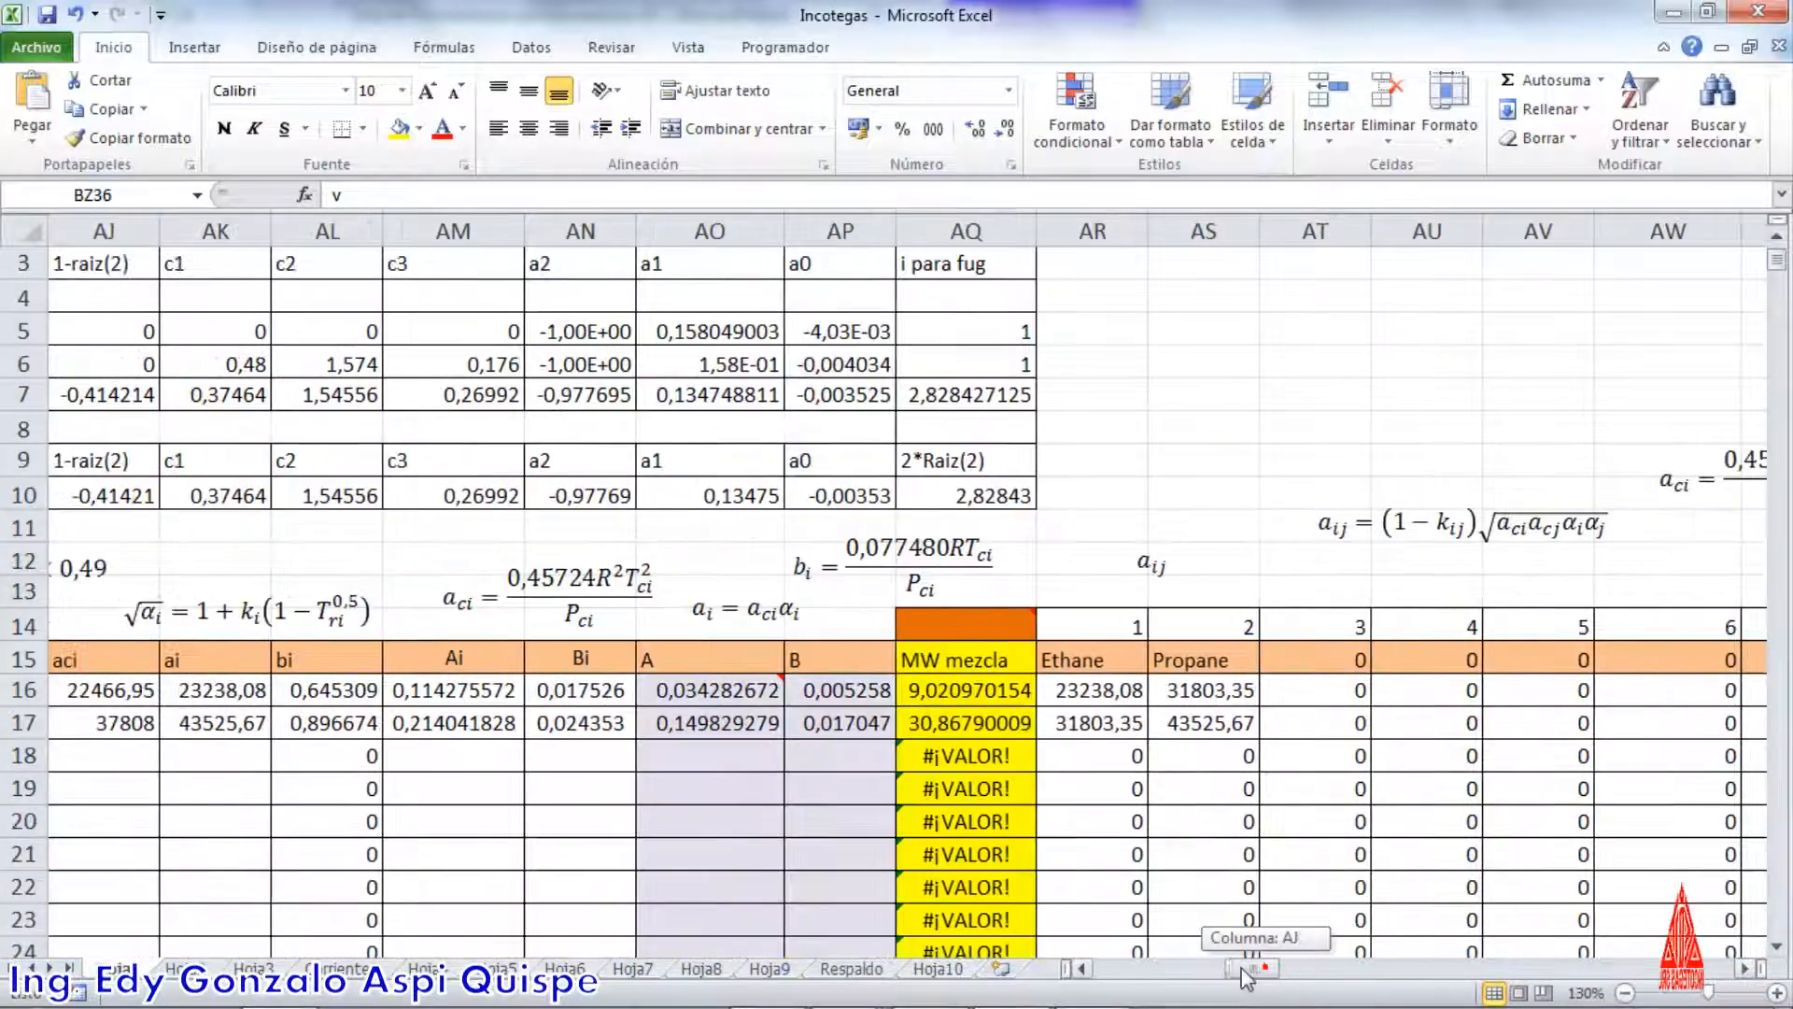
click(712, 493)
double_click(707, 493)
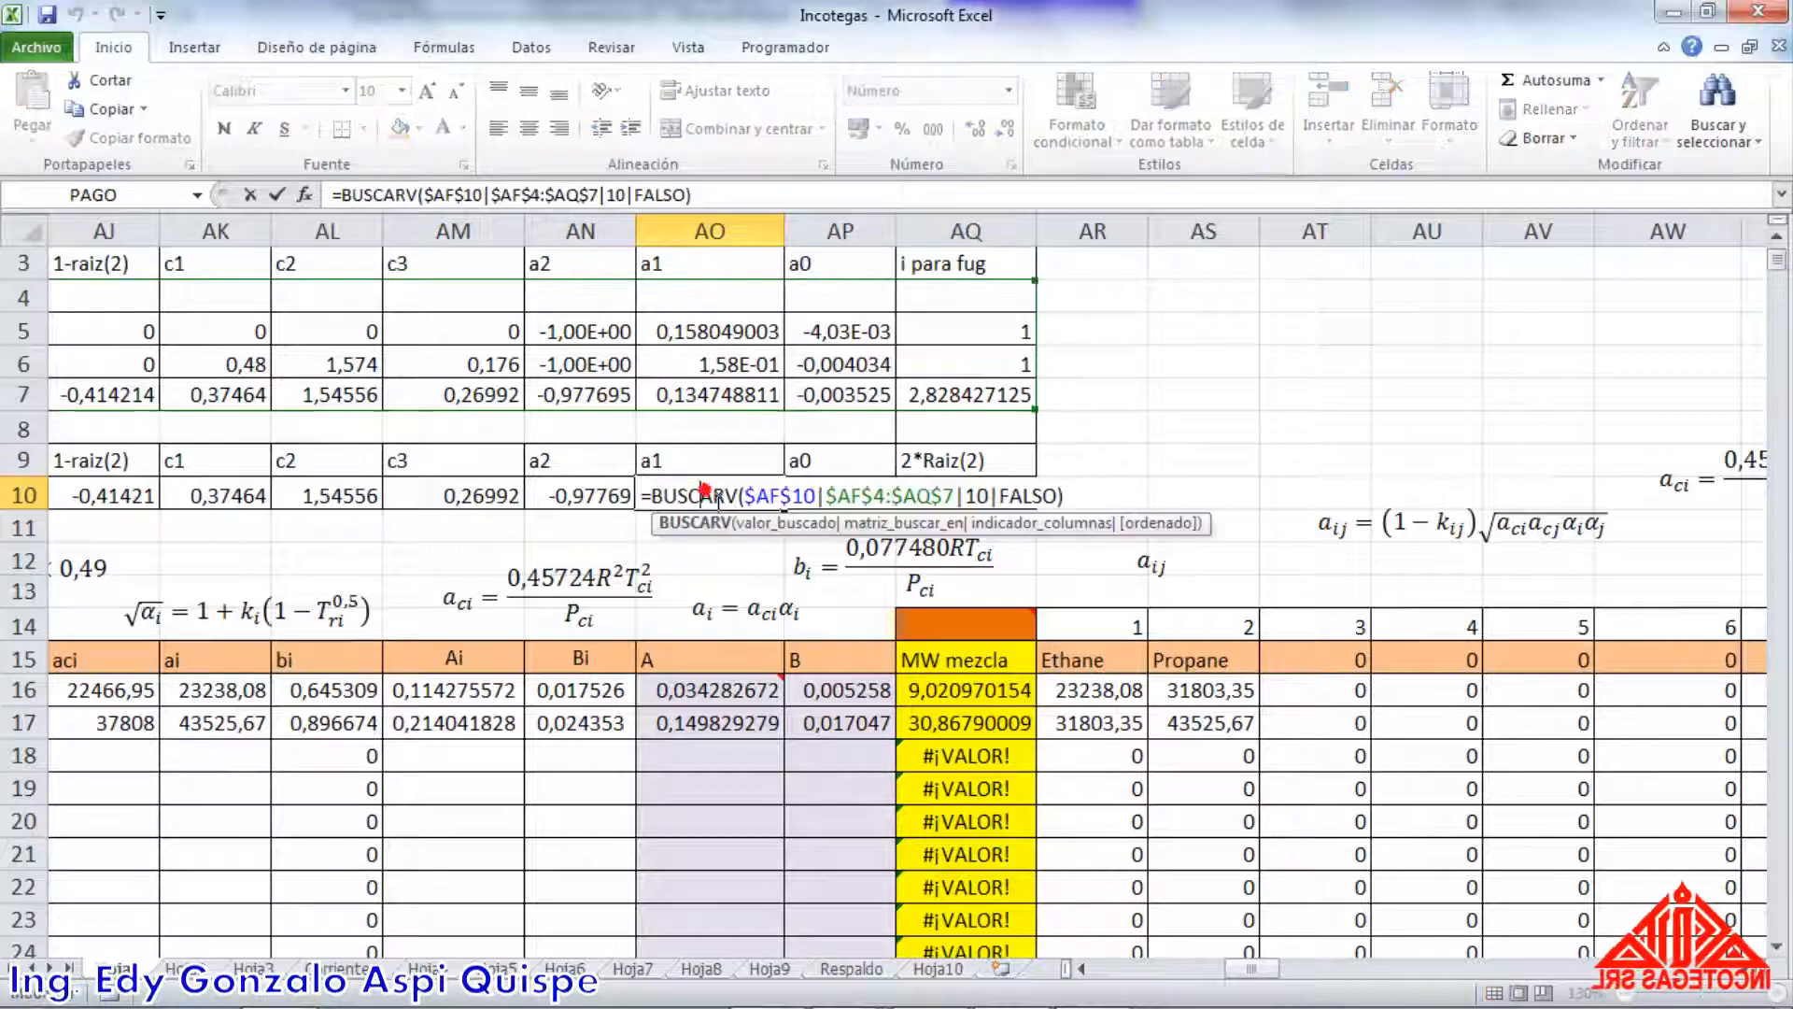
click(665, 397)
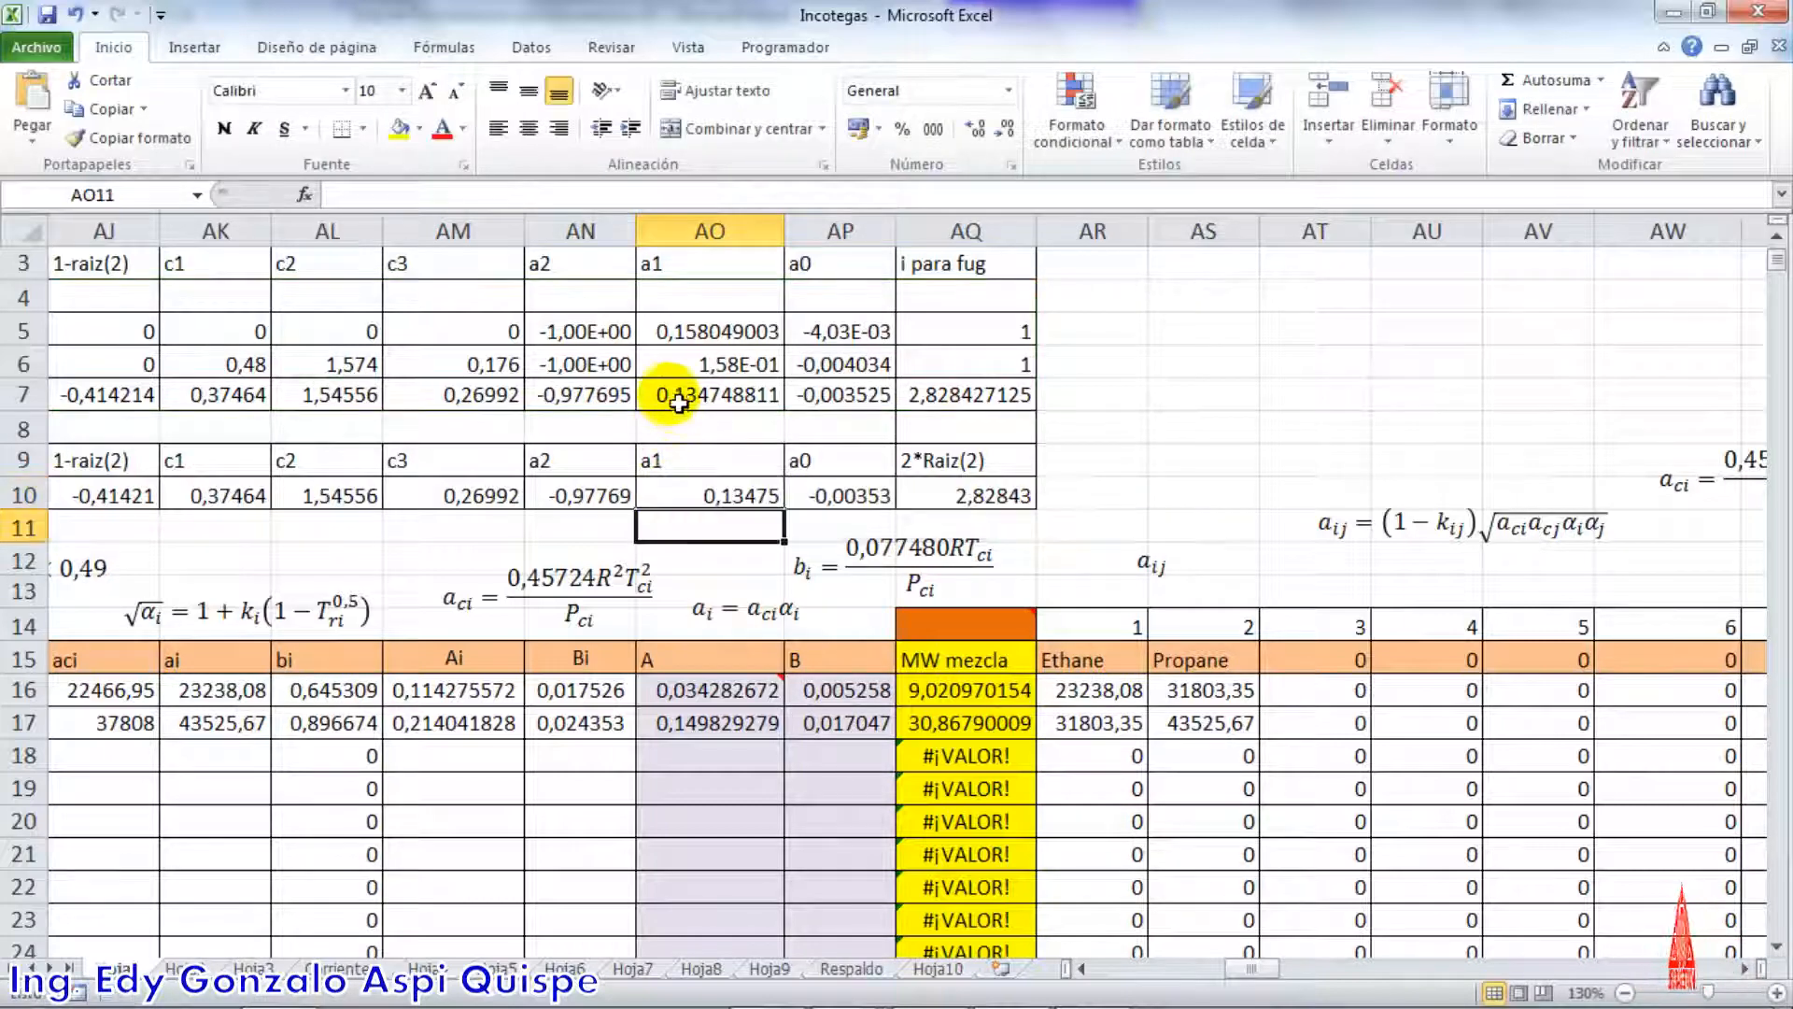
double_click(667, 399)
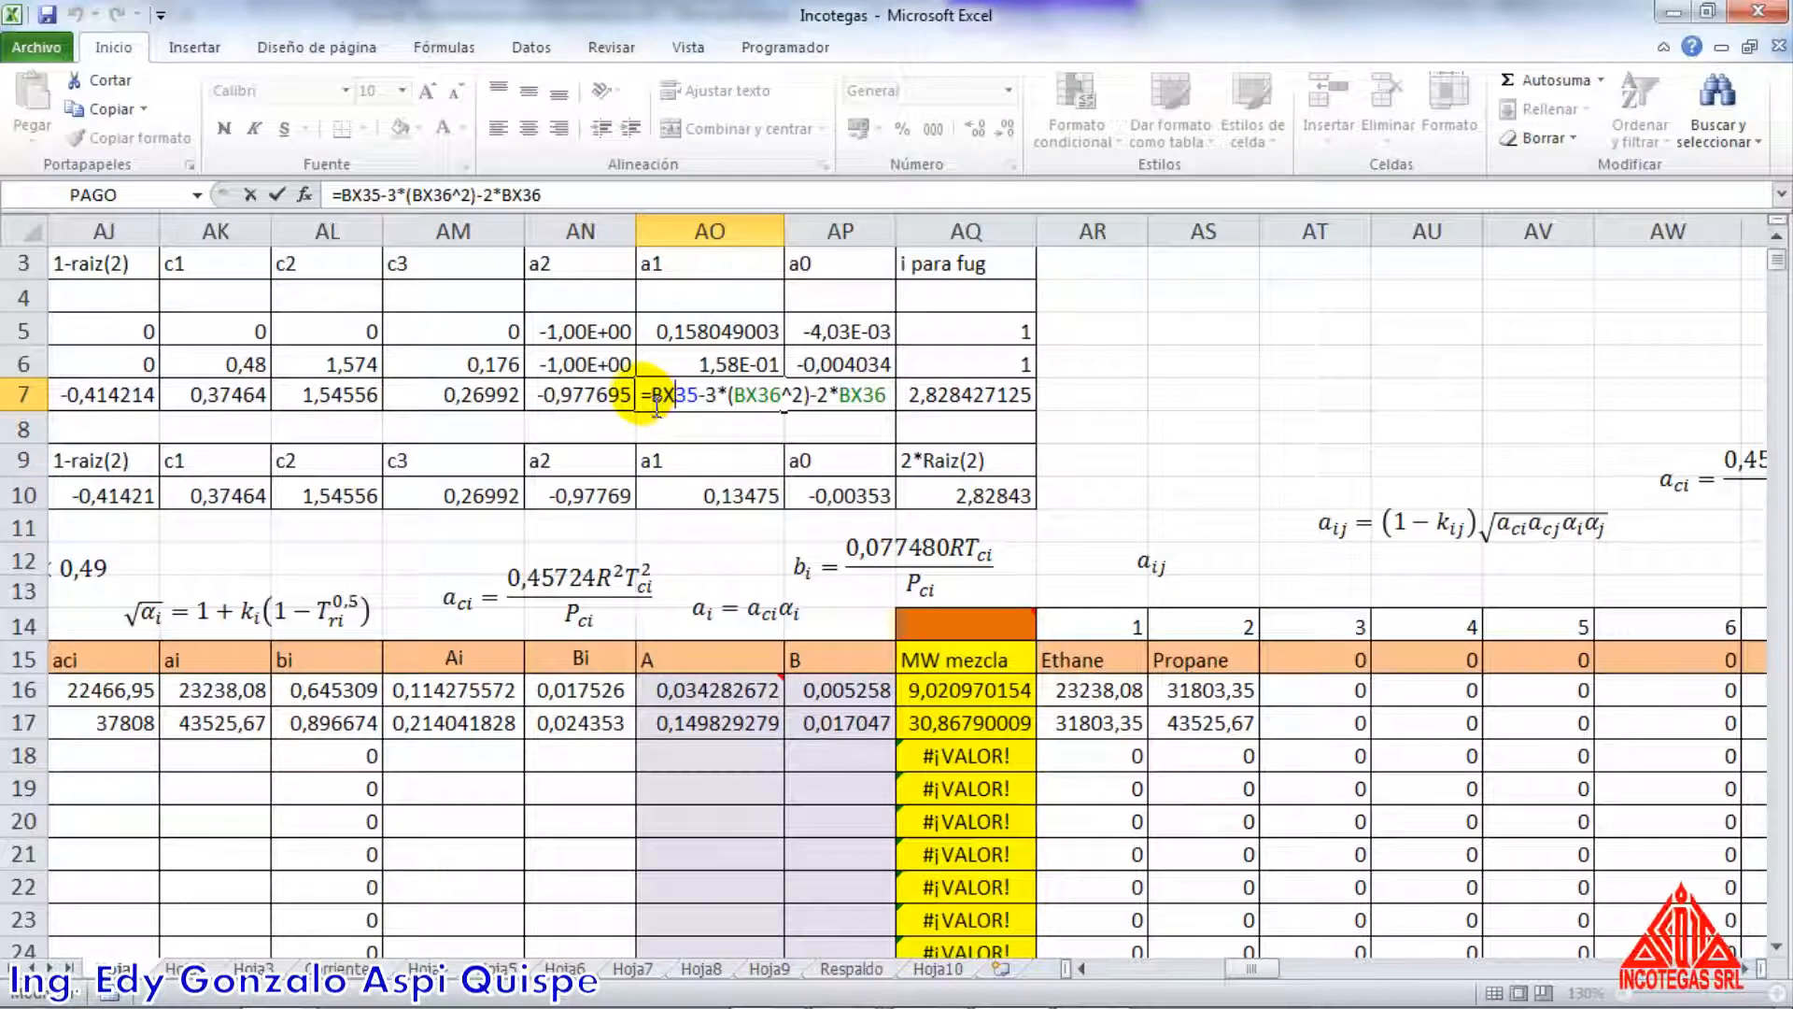
drag(641, 397, 905, 403)
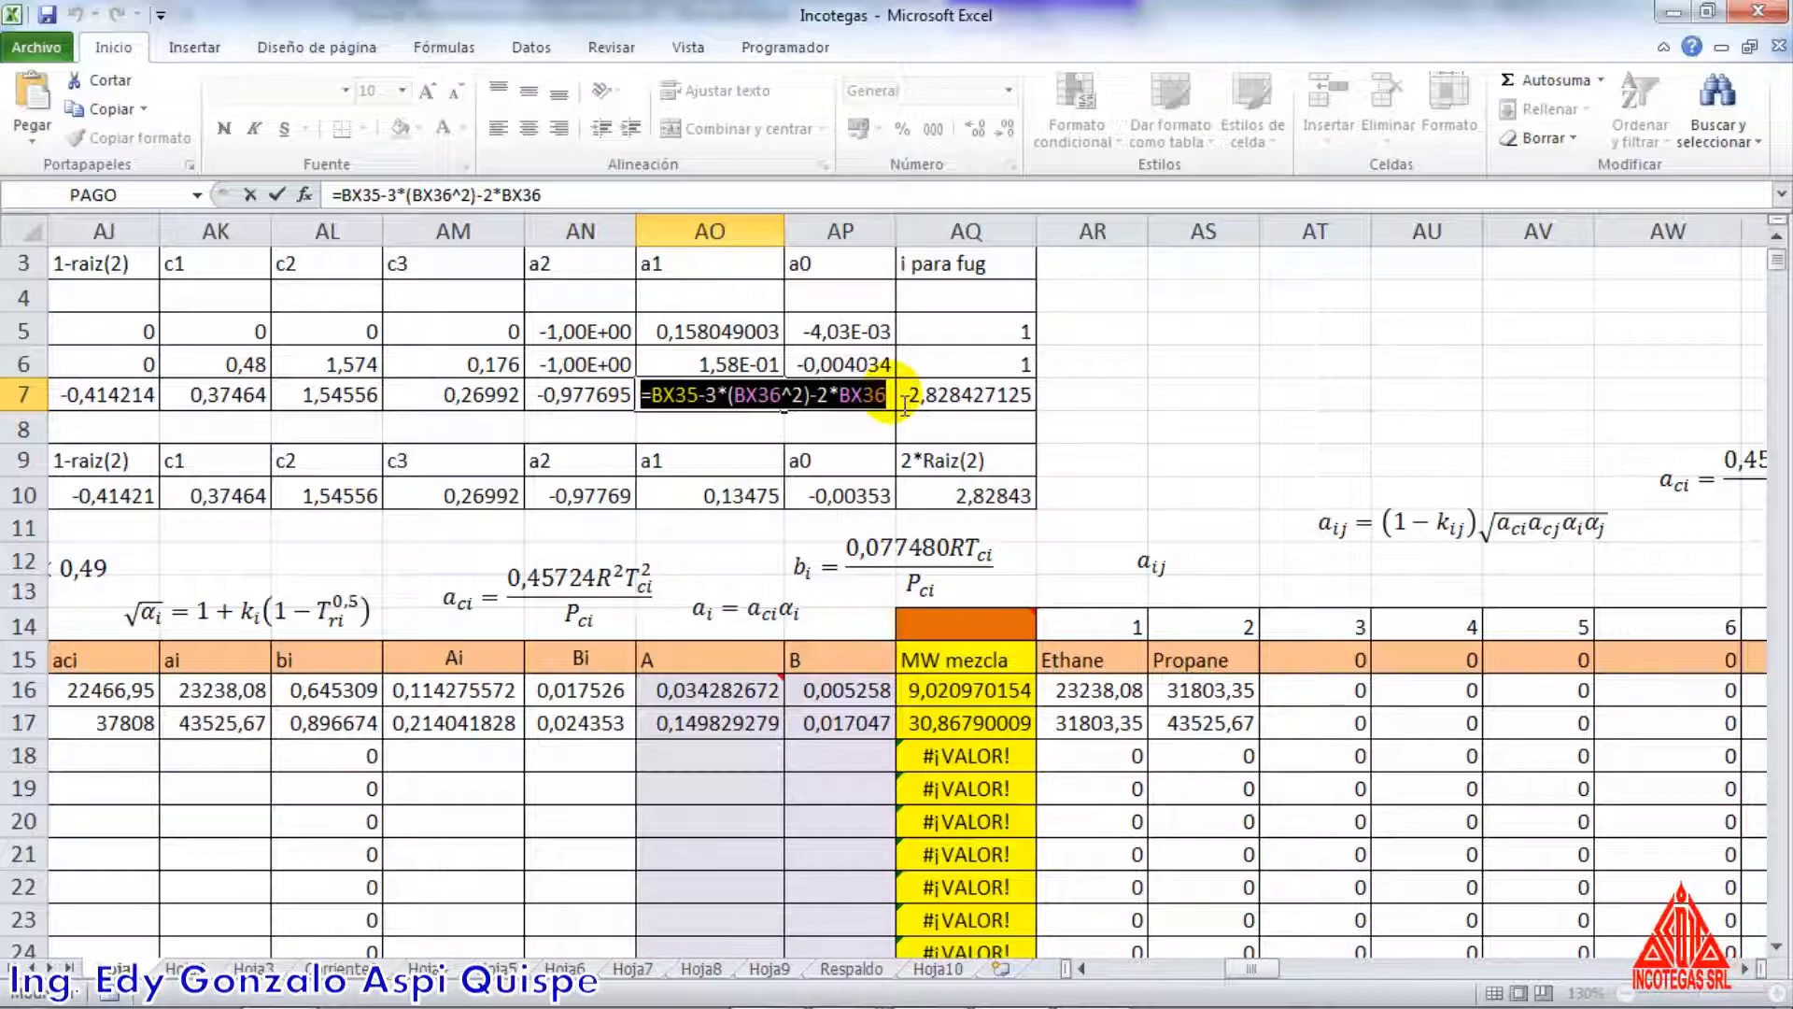
key(Return)
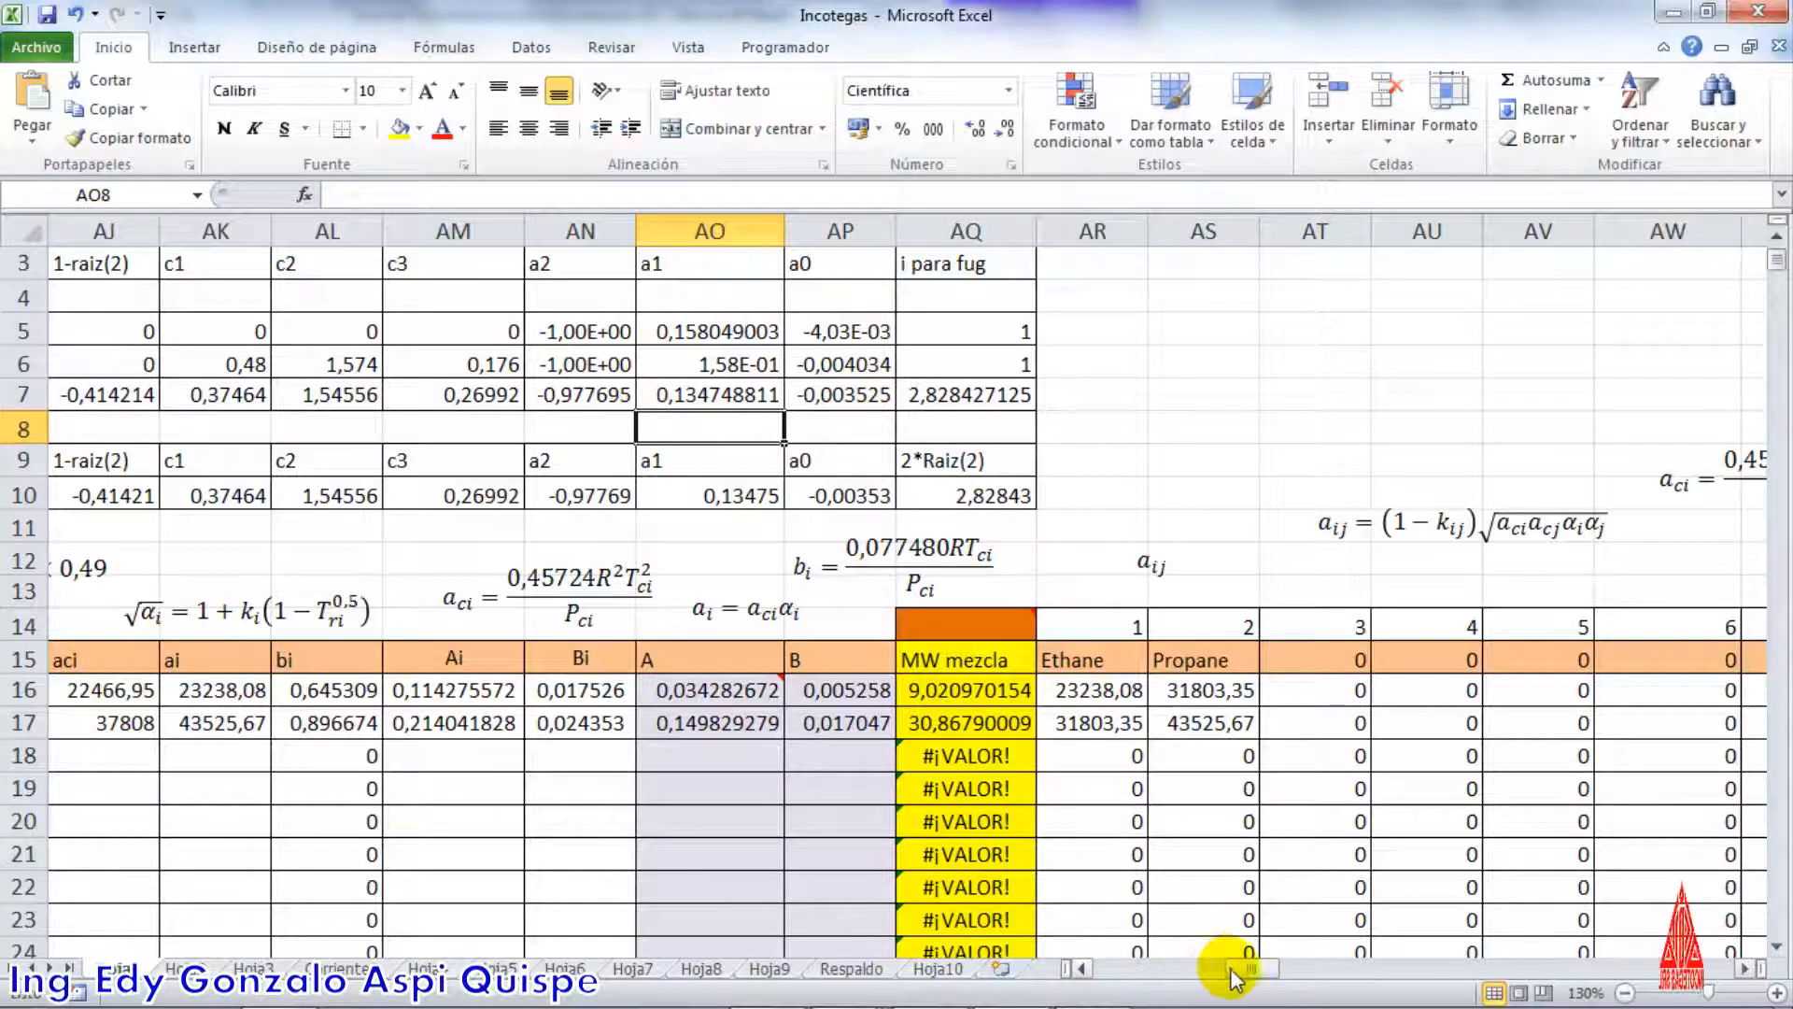
Enter the copied a1 formula =BX35-3*(BX36^2)-2*BX36 in CA35, beneath the existing a1 value
drag(1234, 975, 1386, 941)
scroll(888, 746, down, 6)
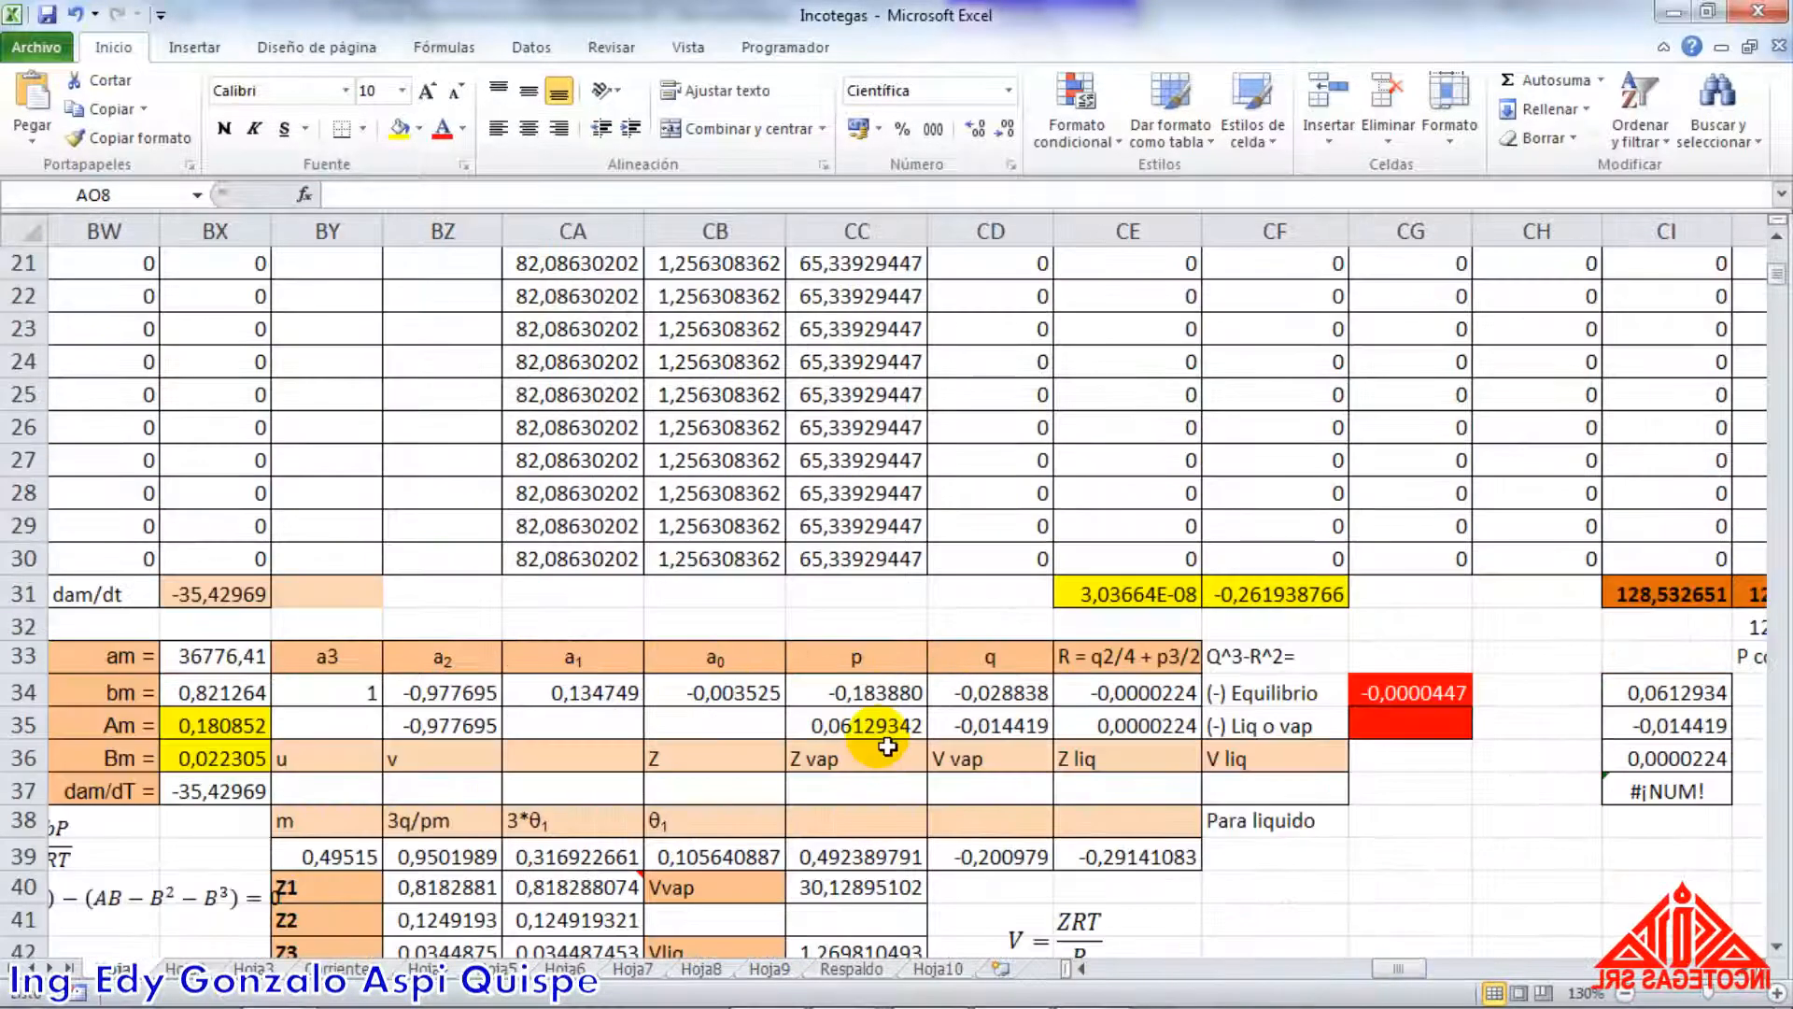
click(611, 733)
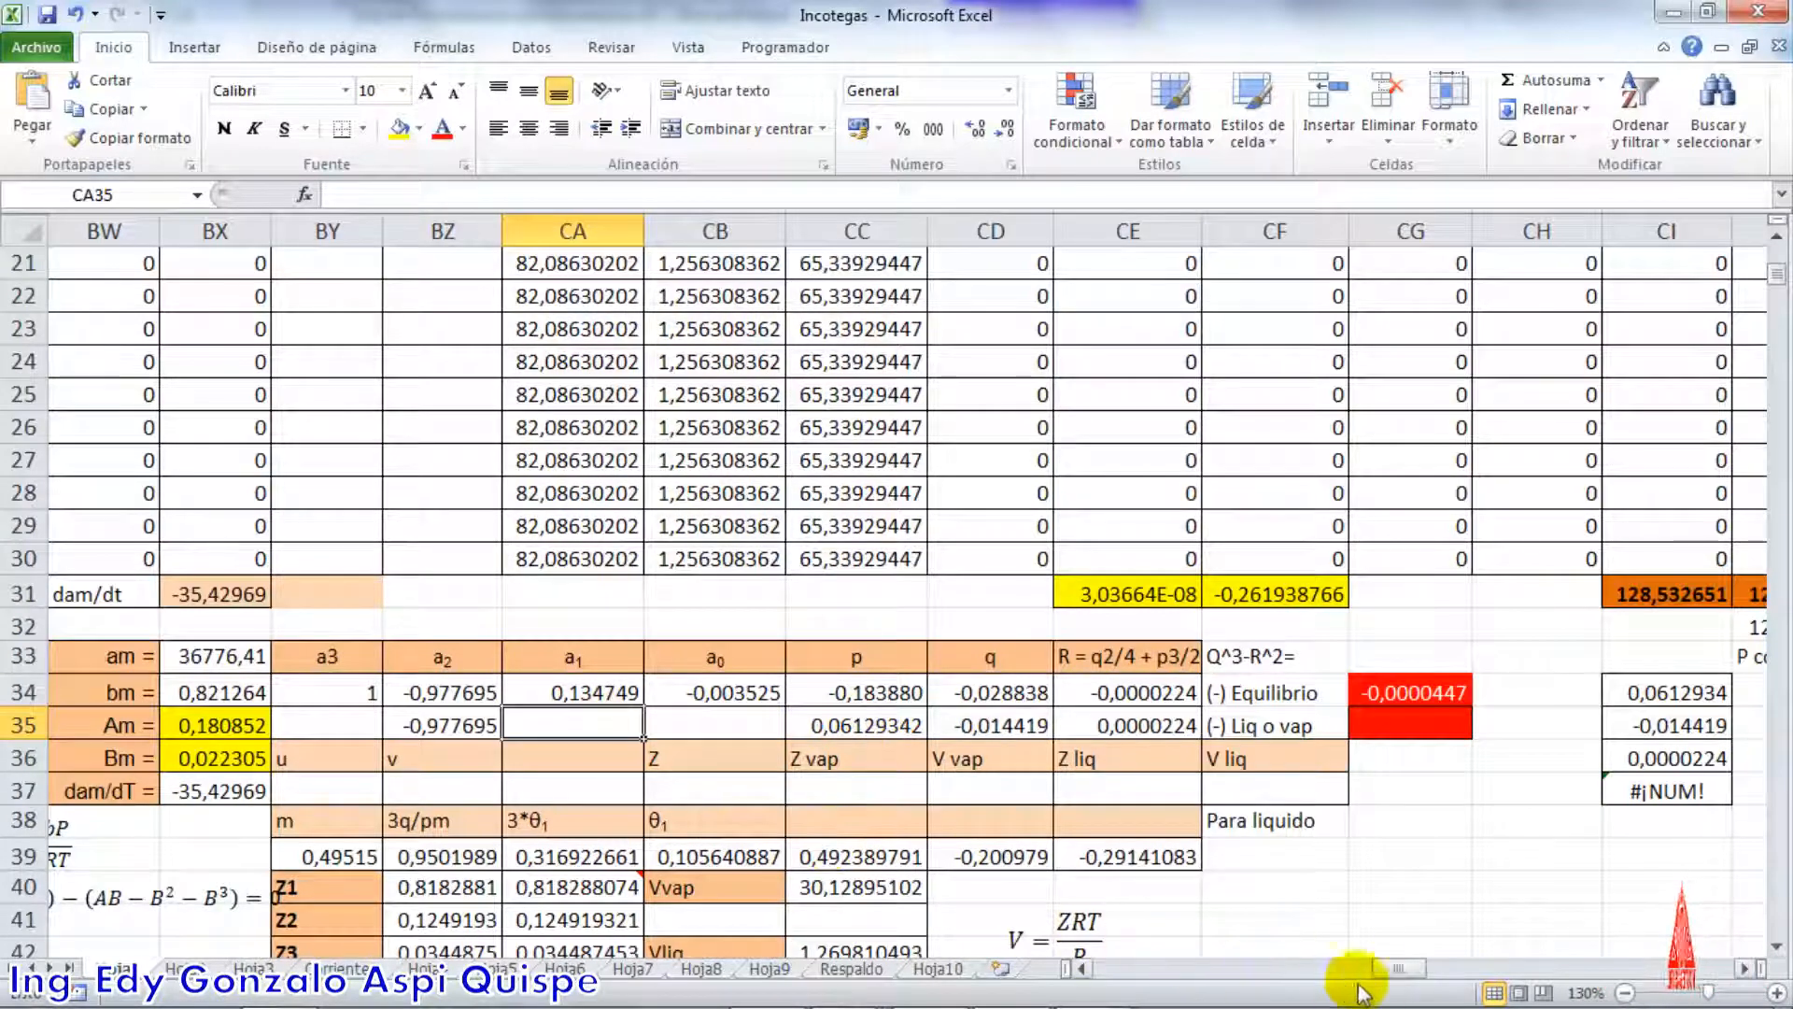
drag(1399, 971, 1387, 969)
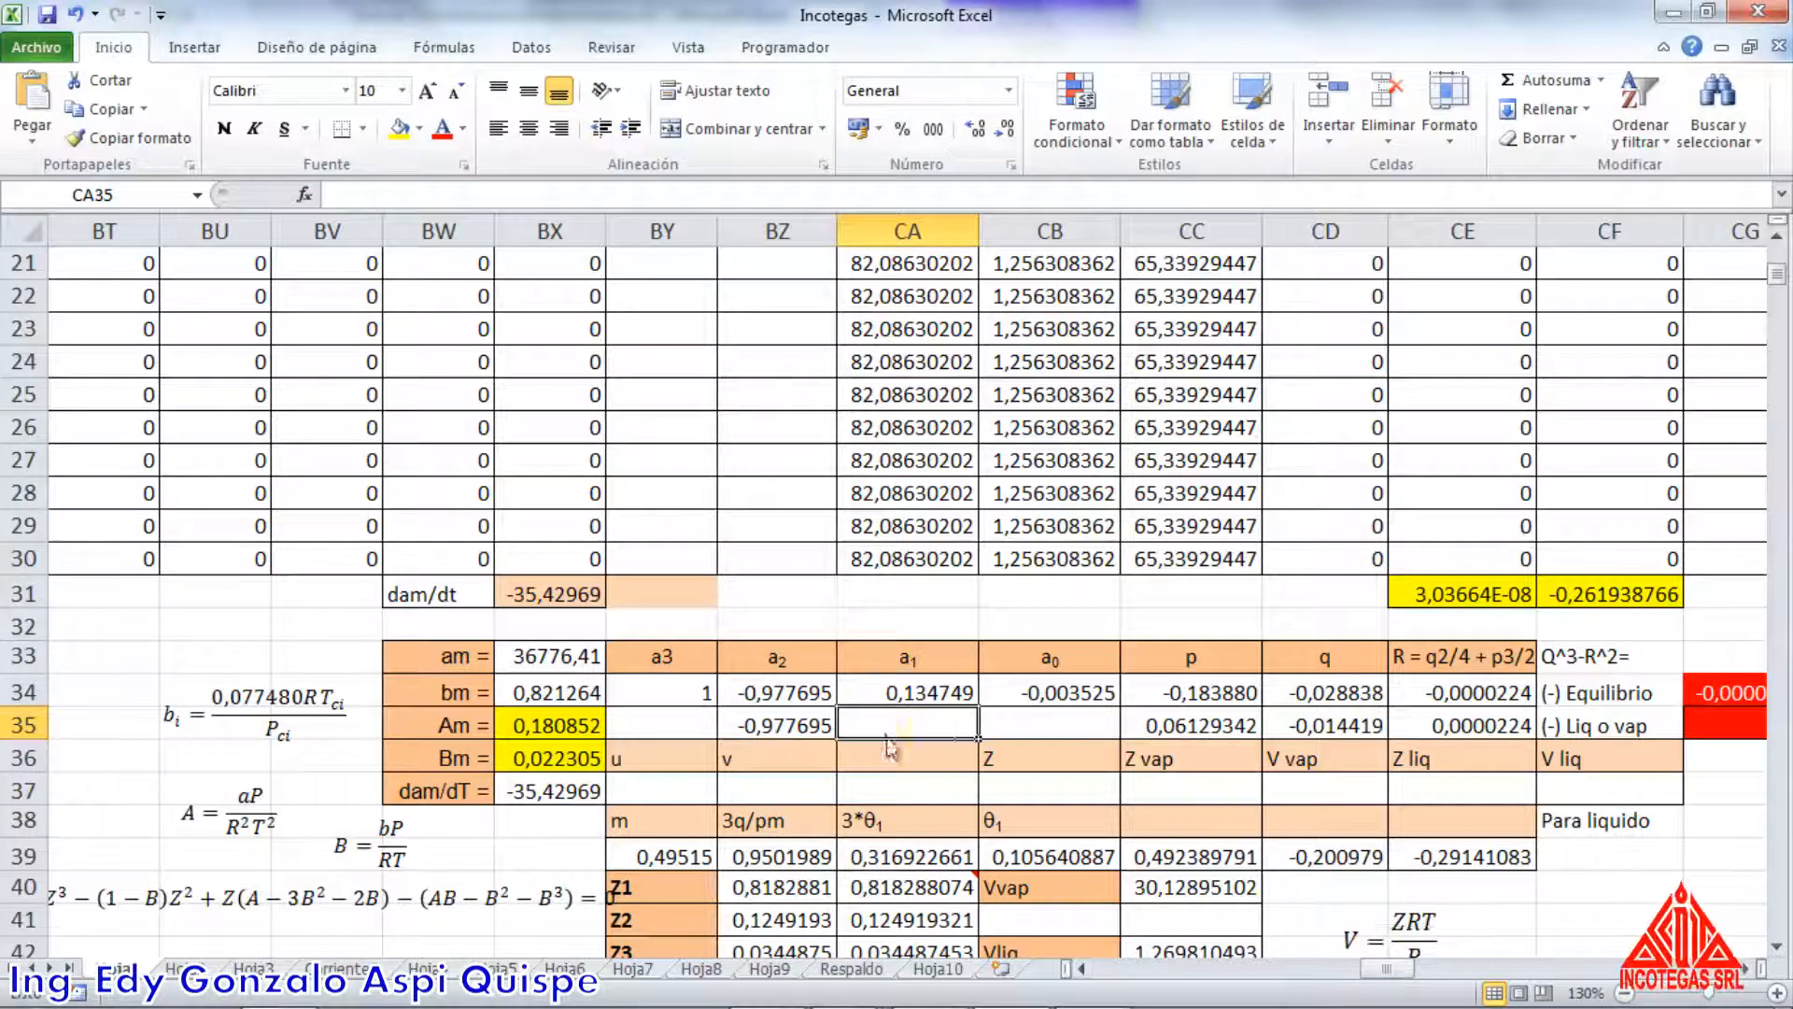
text(=BX35-3*(BX36^2)-2*BX36)
scroll(895, 737, down, 2)
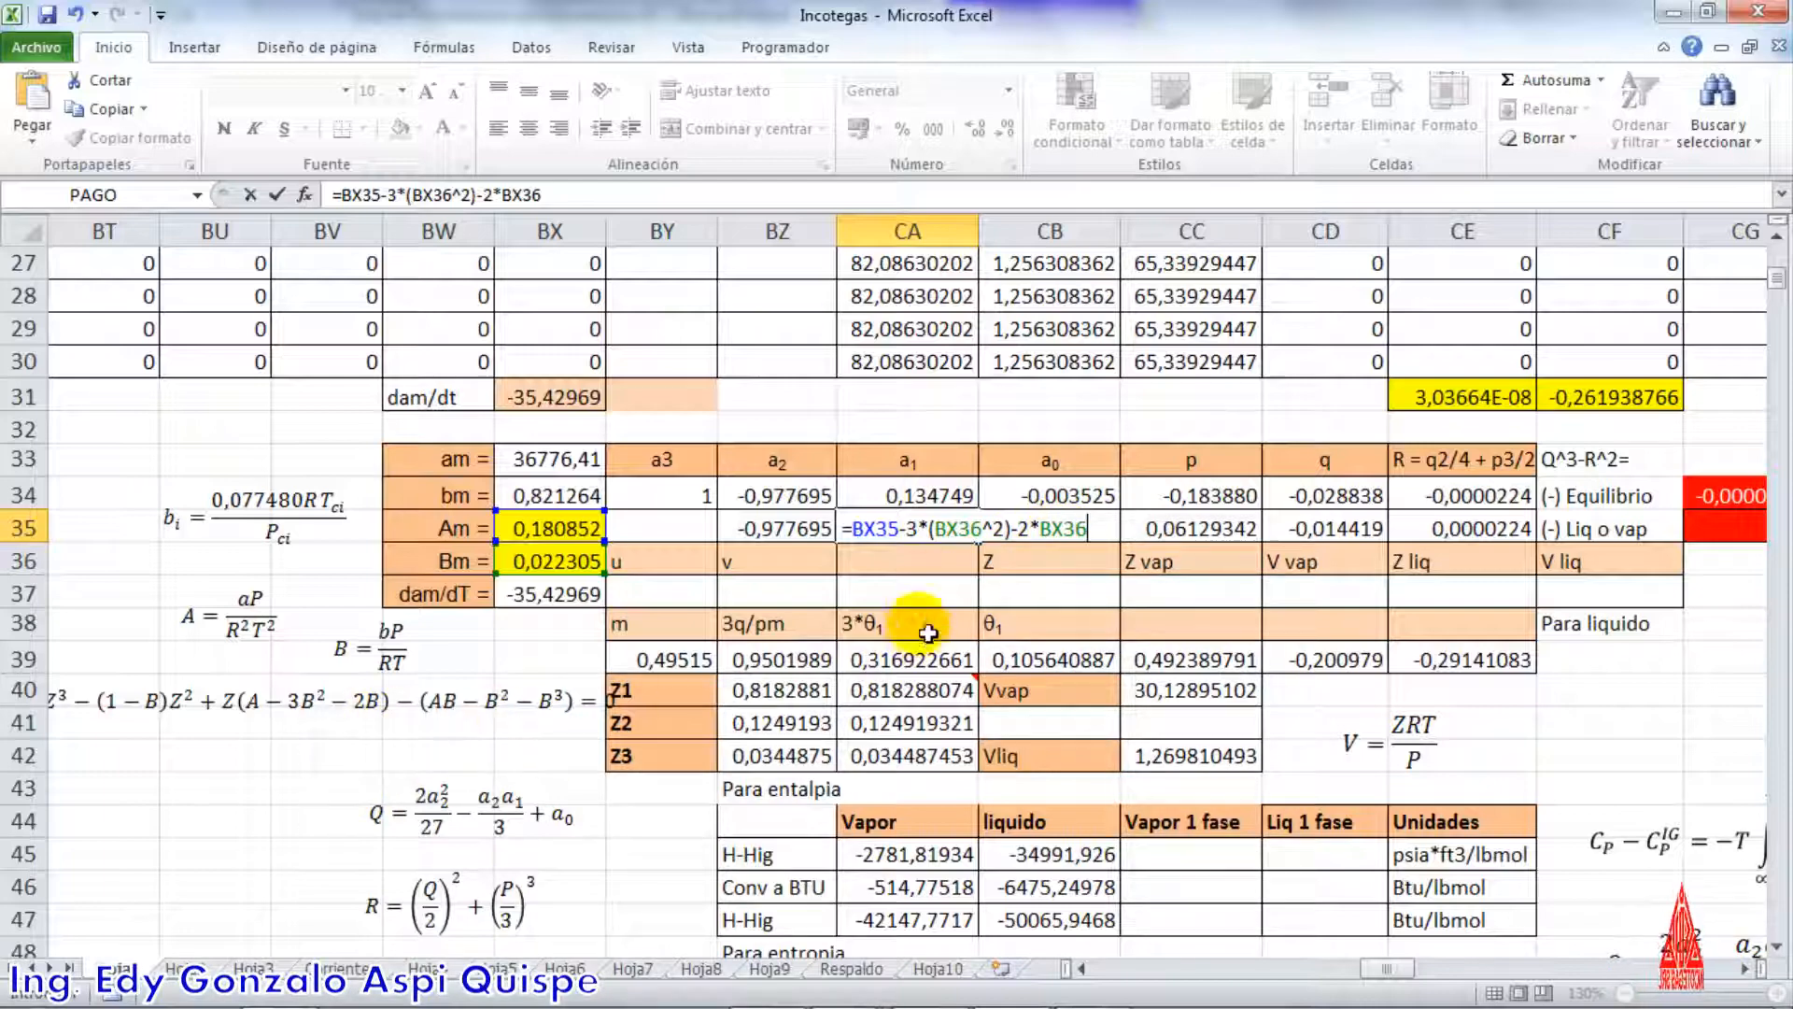
key(Return)
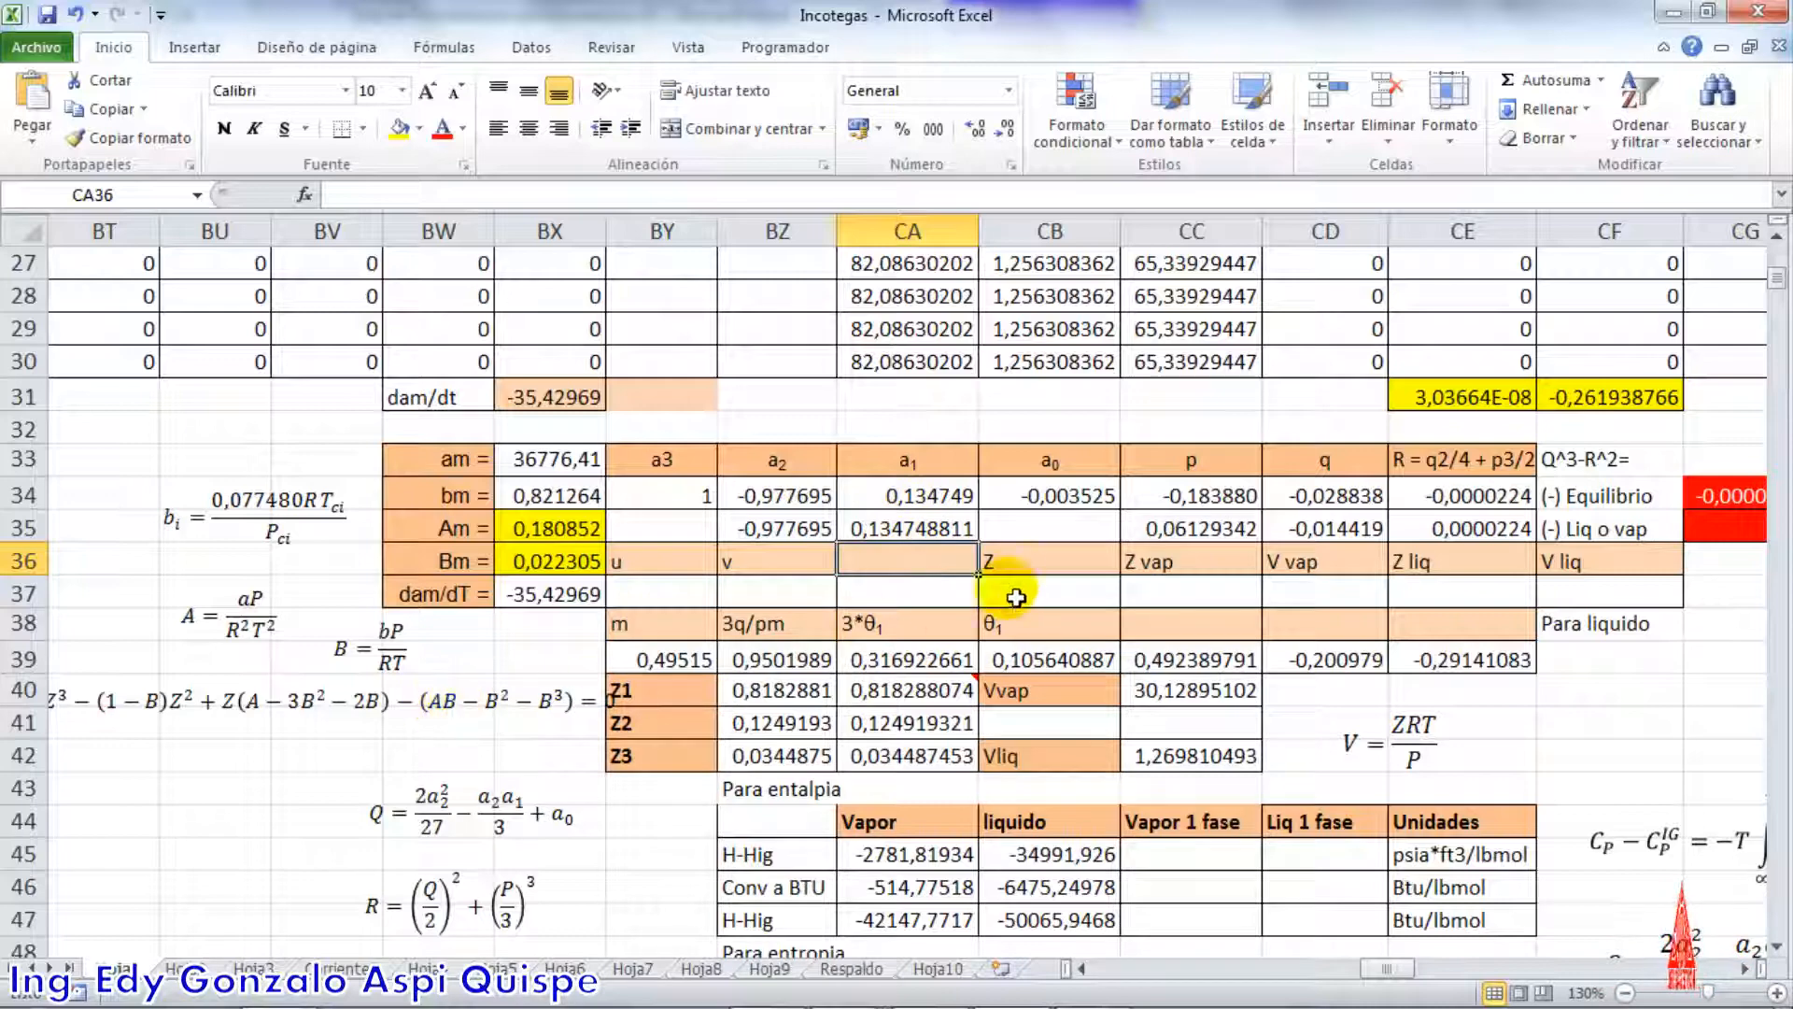
Review the a0 reference in CB34 and the p and q headings in CC33 and CD33 against the equations
click(1044, 495)
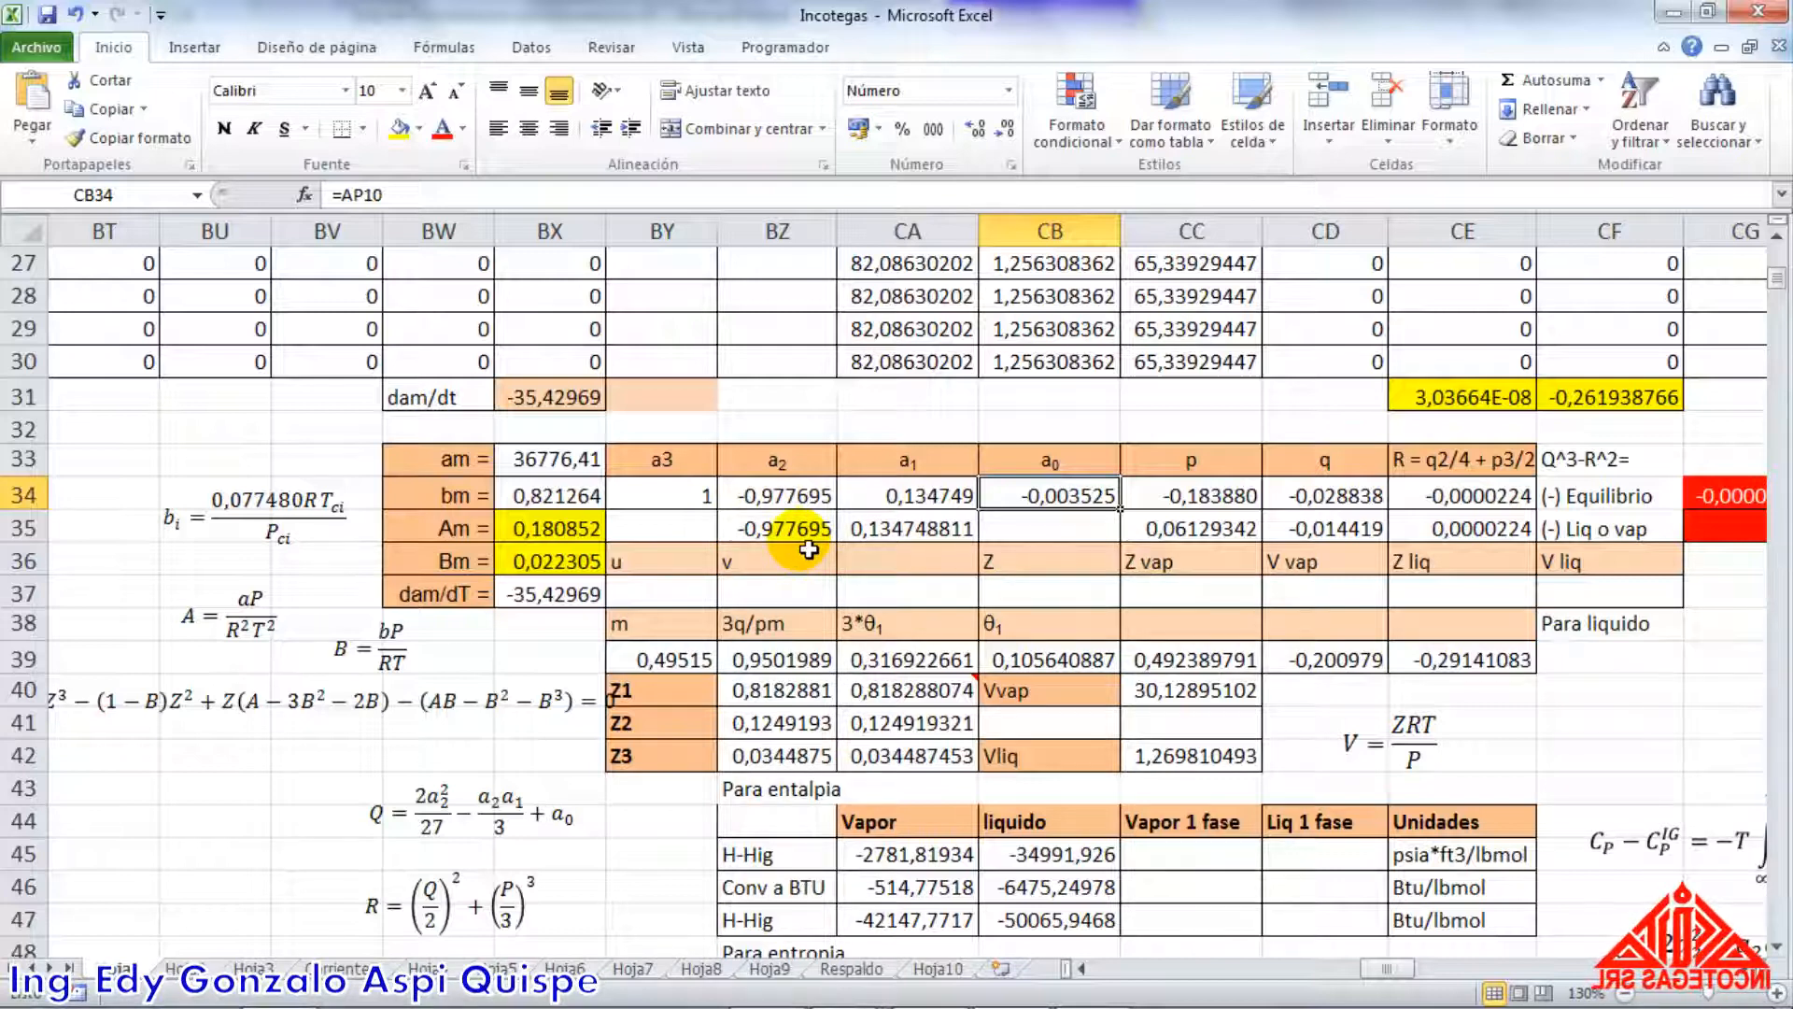
click(1204, 468)
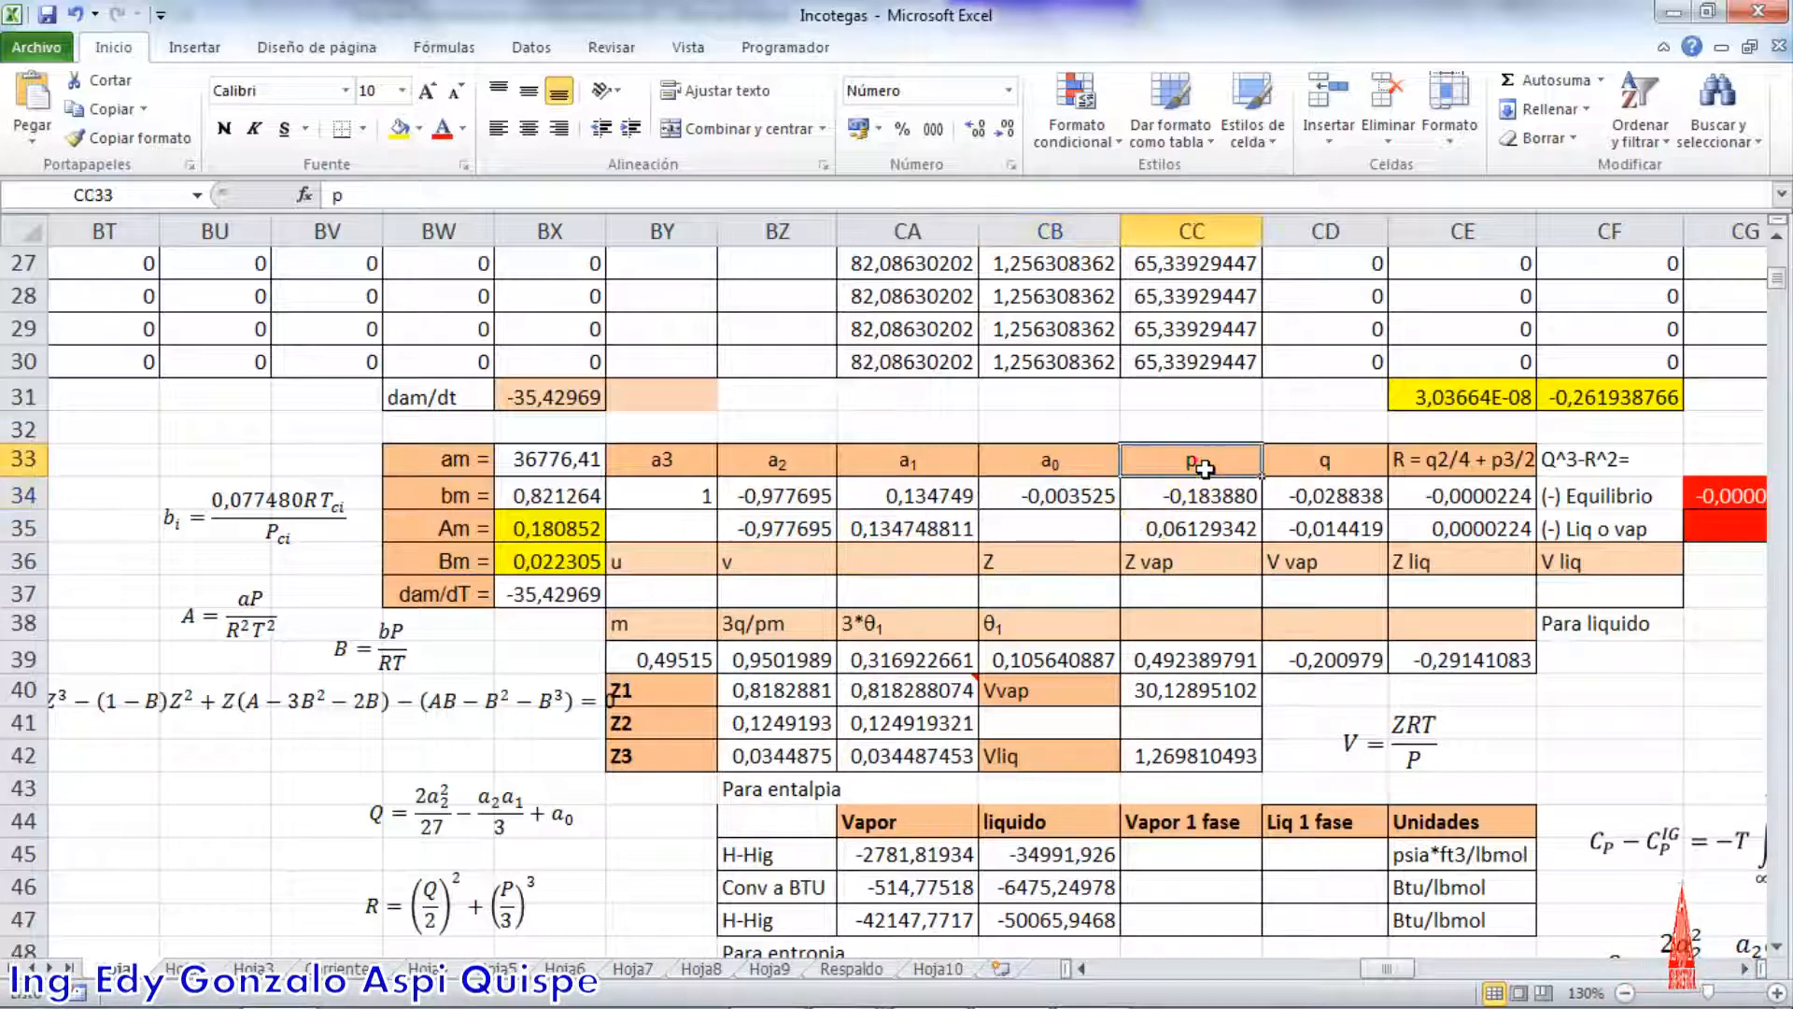
click(1326, 464)
click(1225, 460)
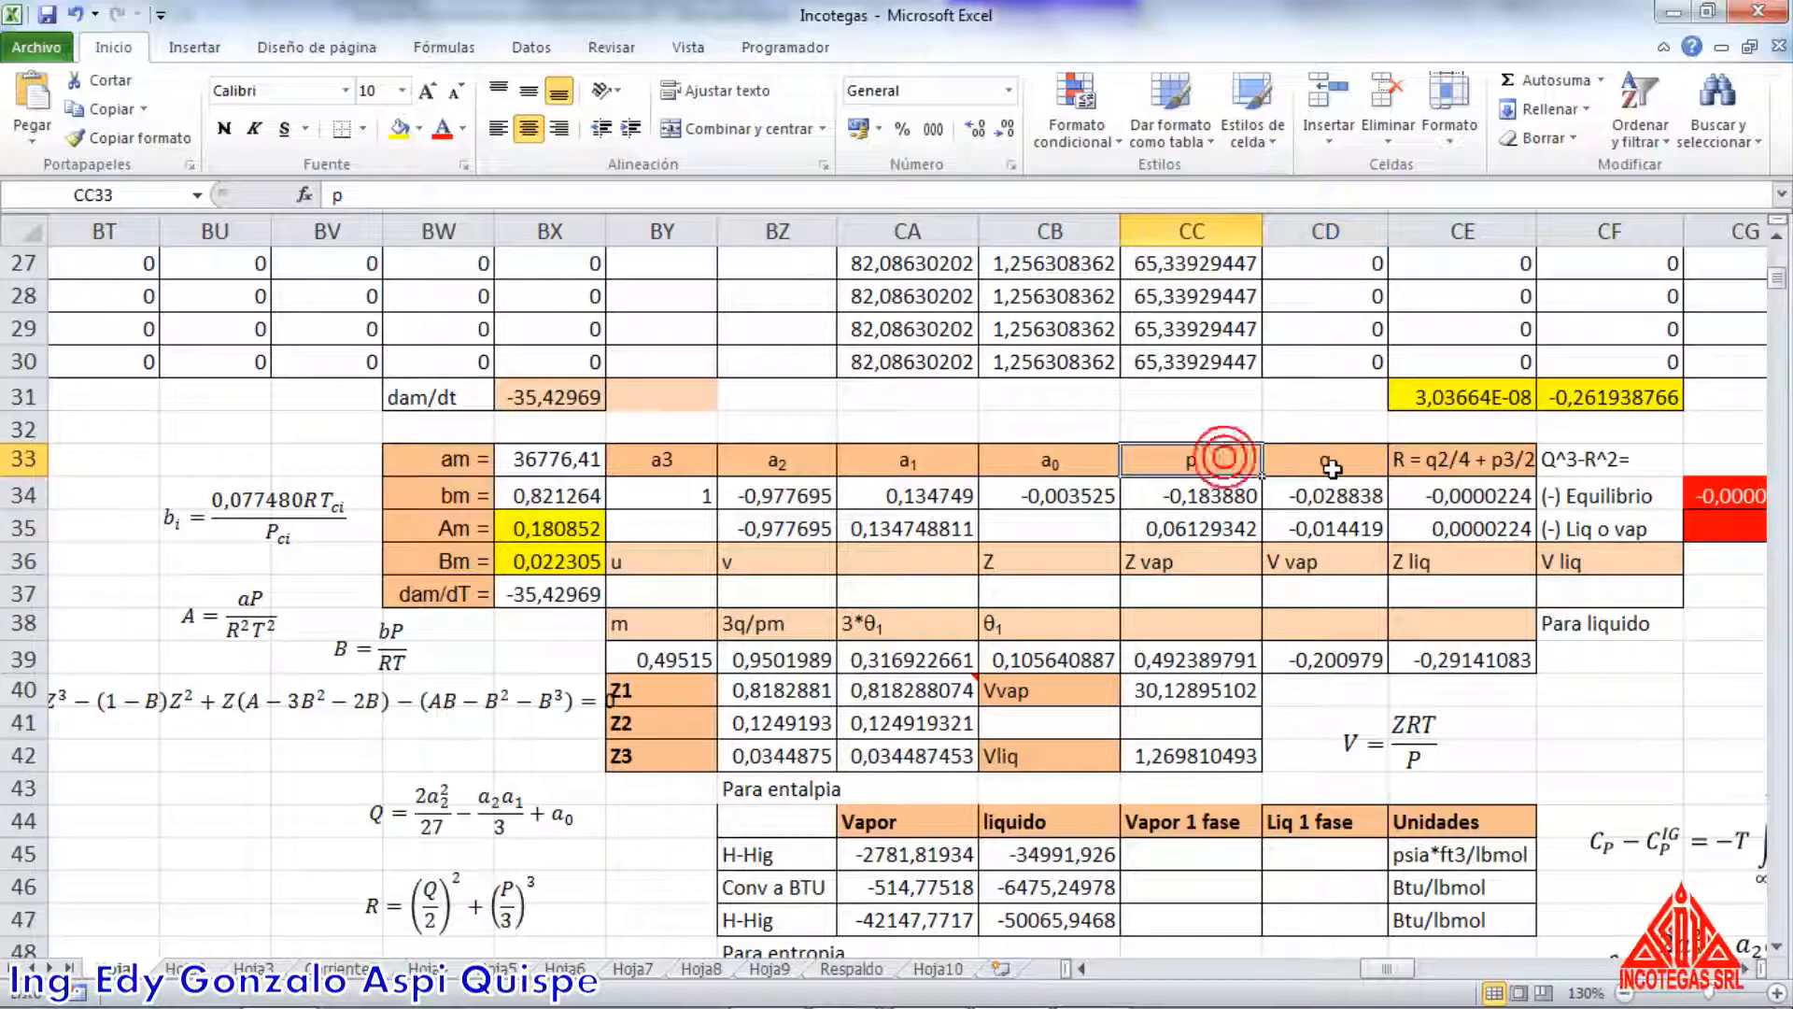
click(1330, 466)
scroll(570, 714, down, 1)
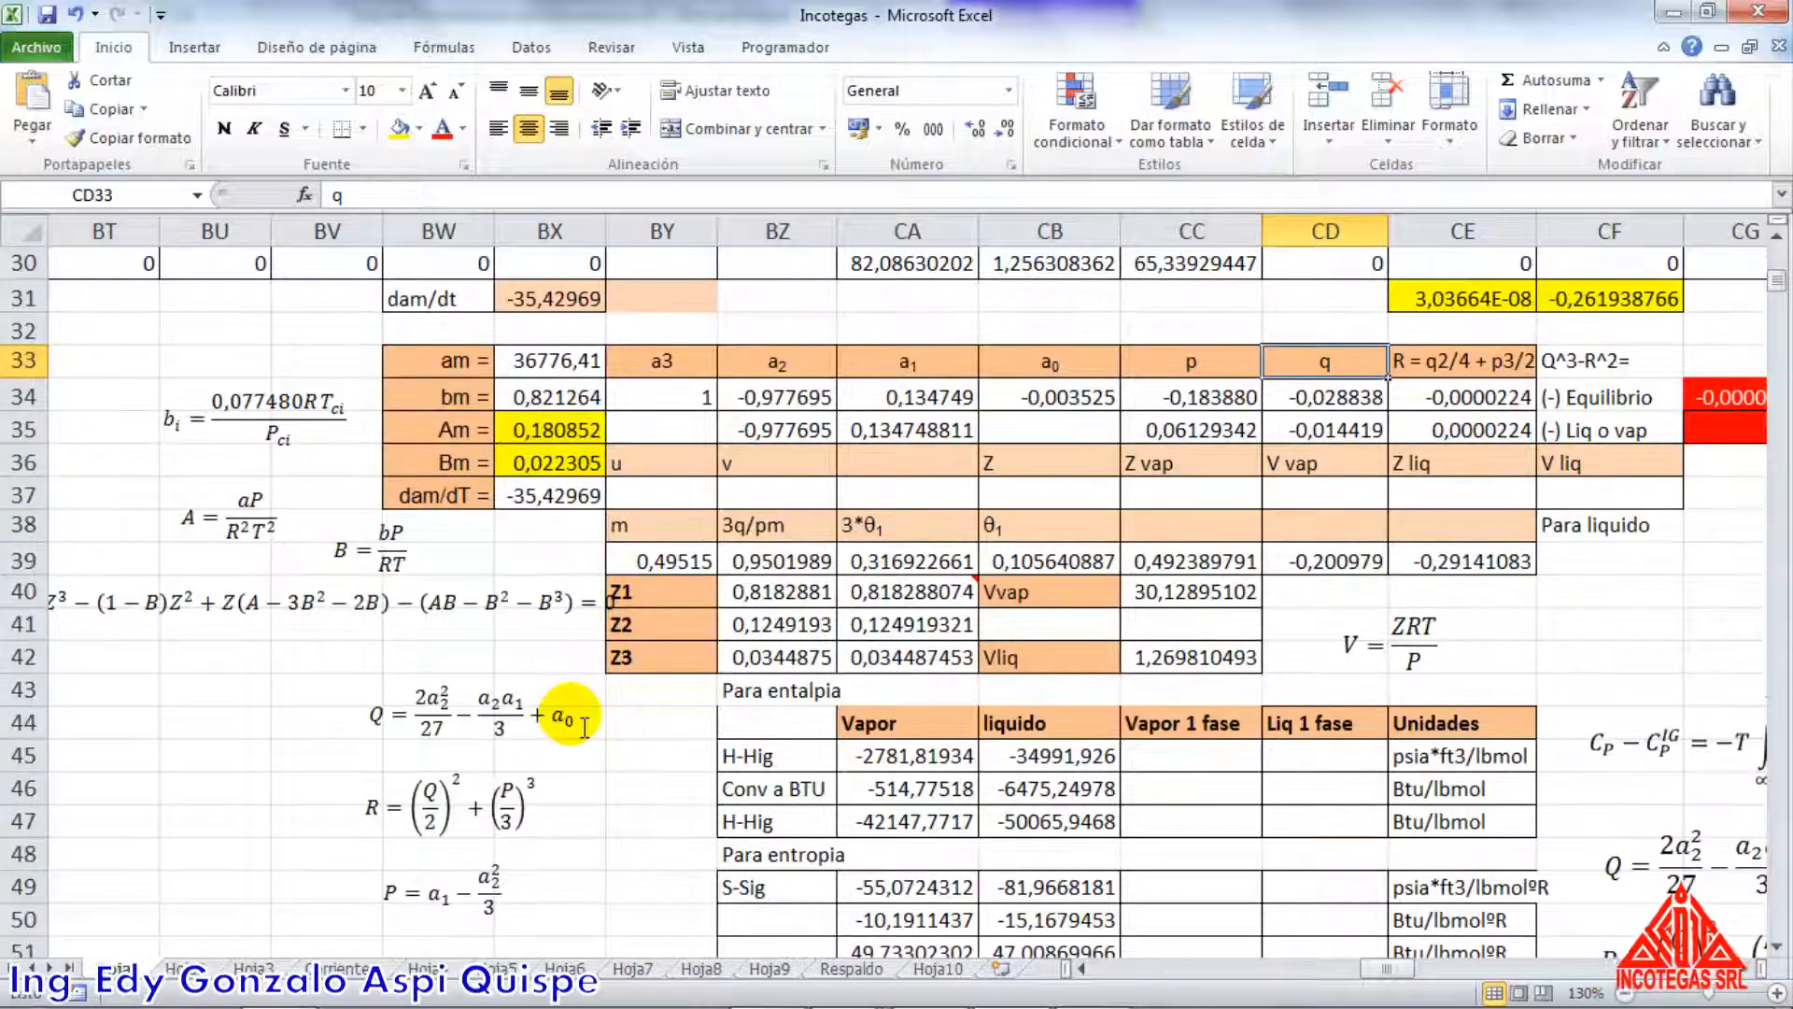
Rearrange the equation text boxes below the cubic Z equation so that P sits above Q and Q above R
click(518, 778)
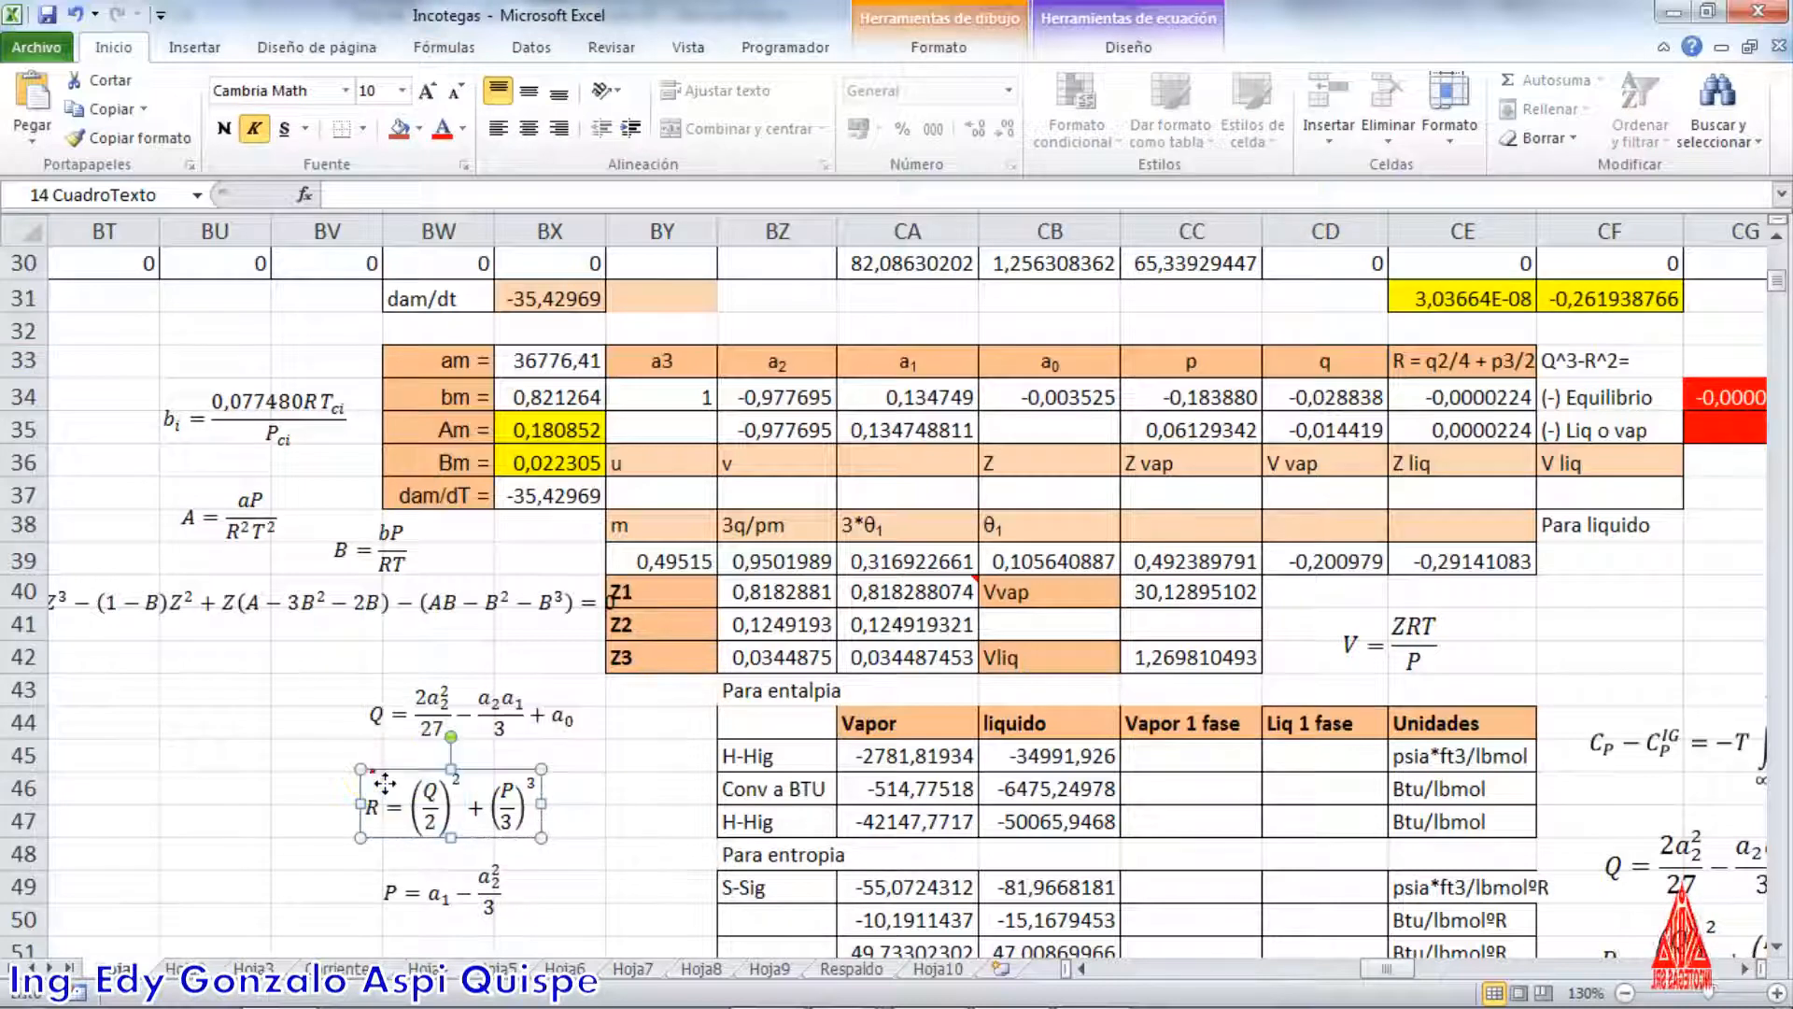
click(420, 873)
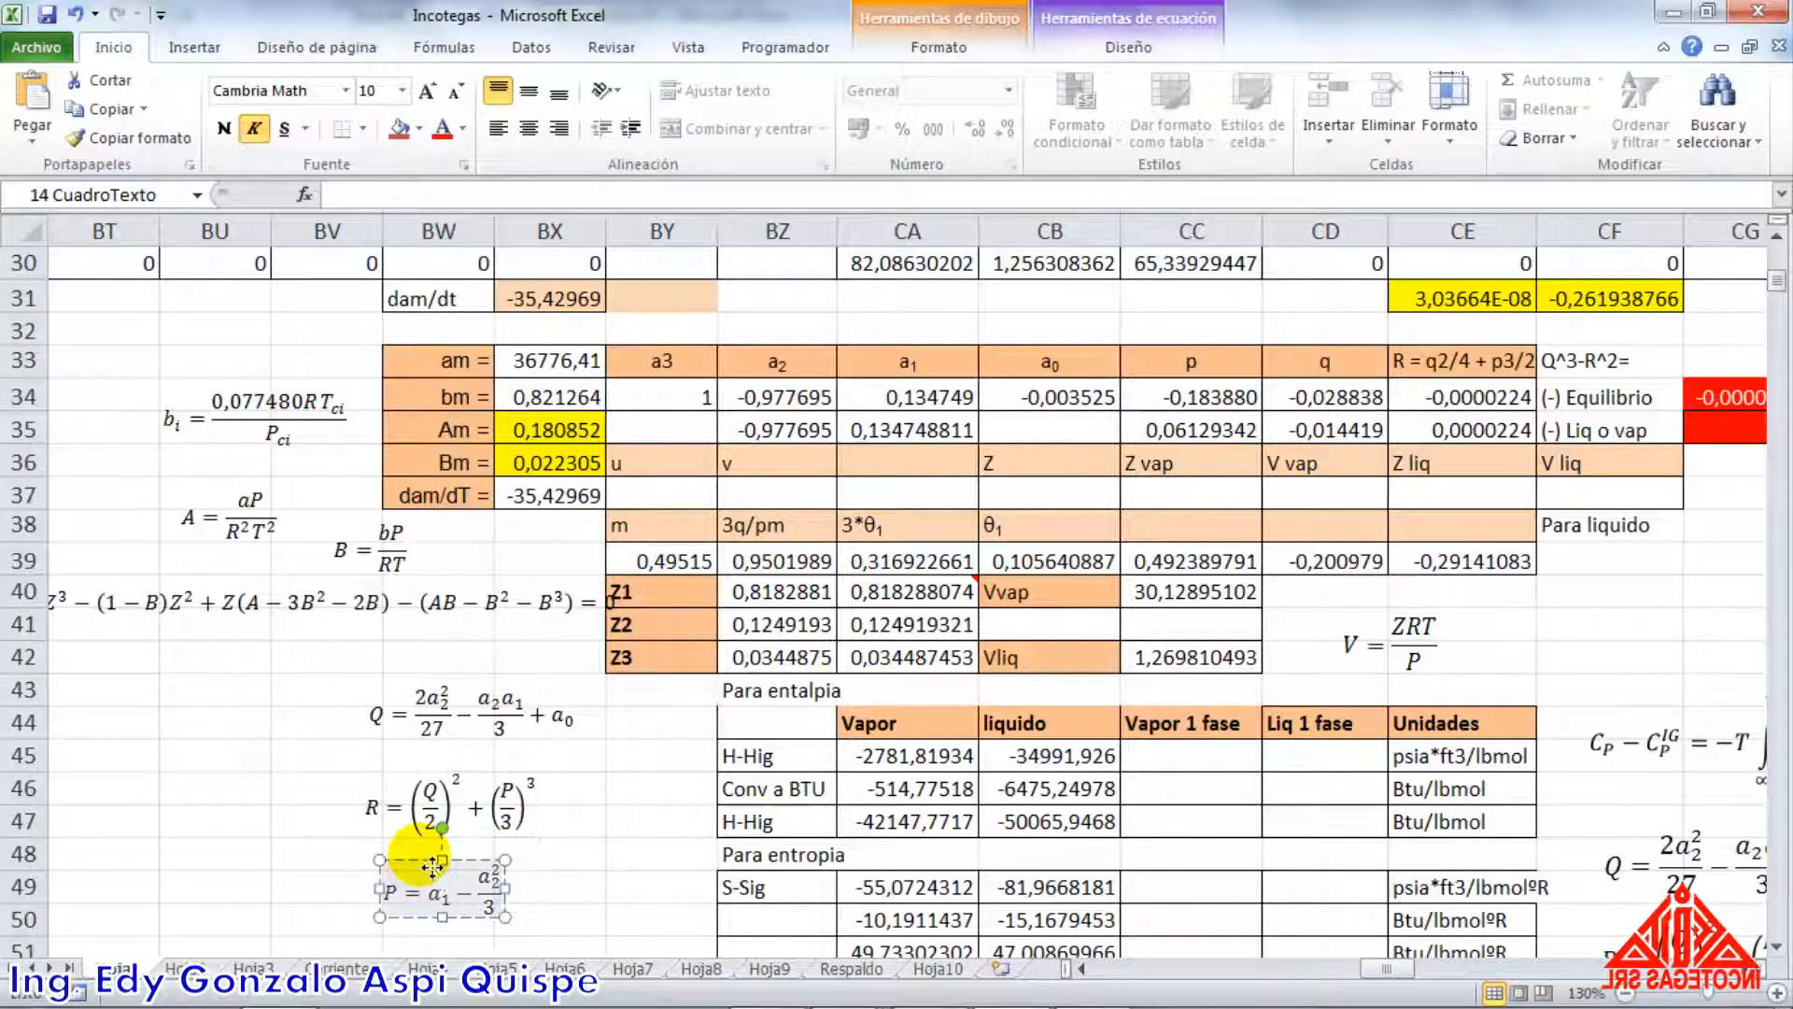
drag(420, 857, 302, 680)
click(460, 733)
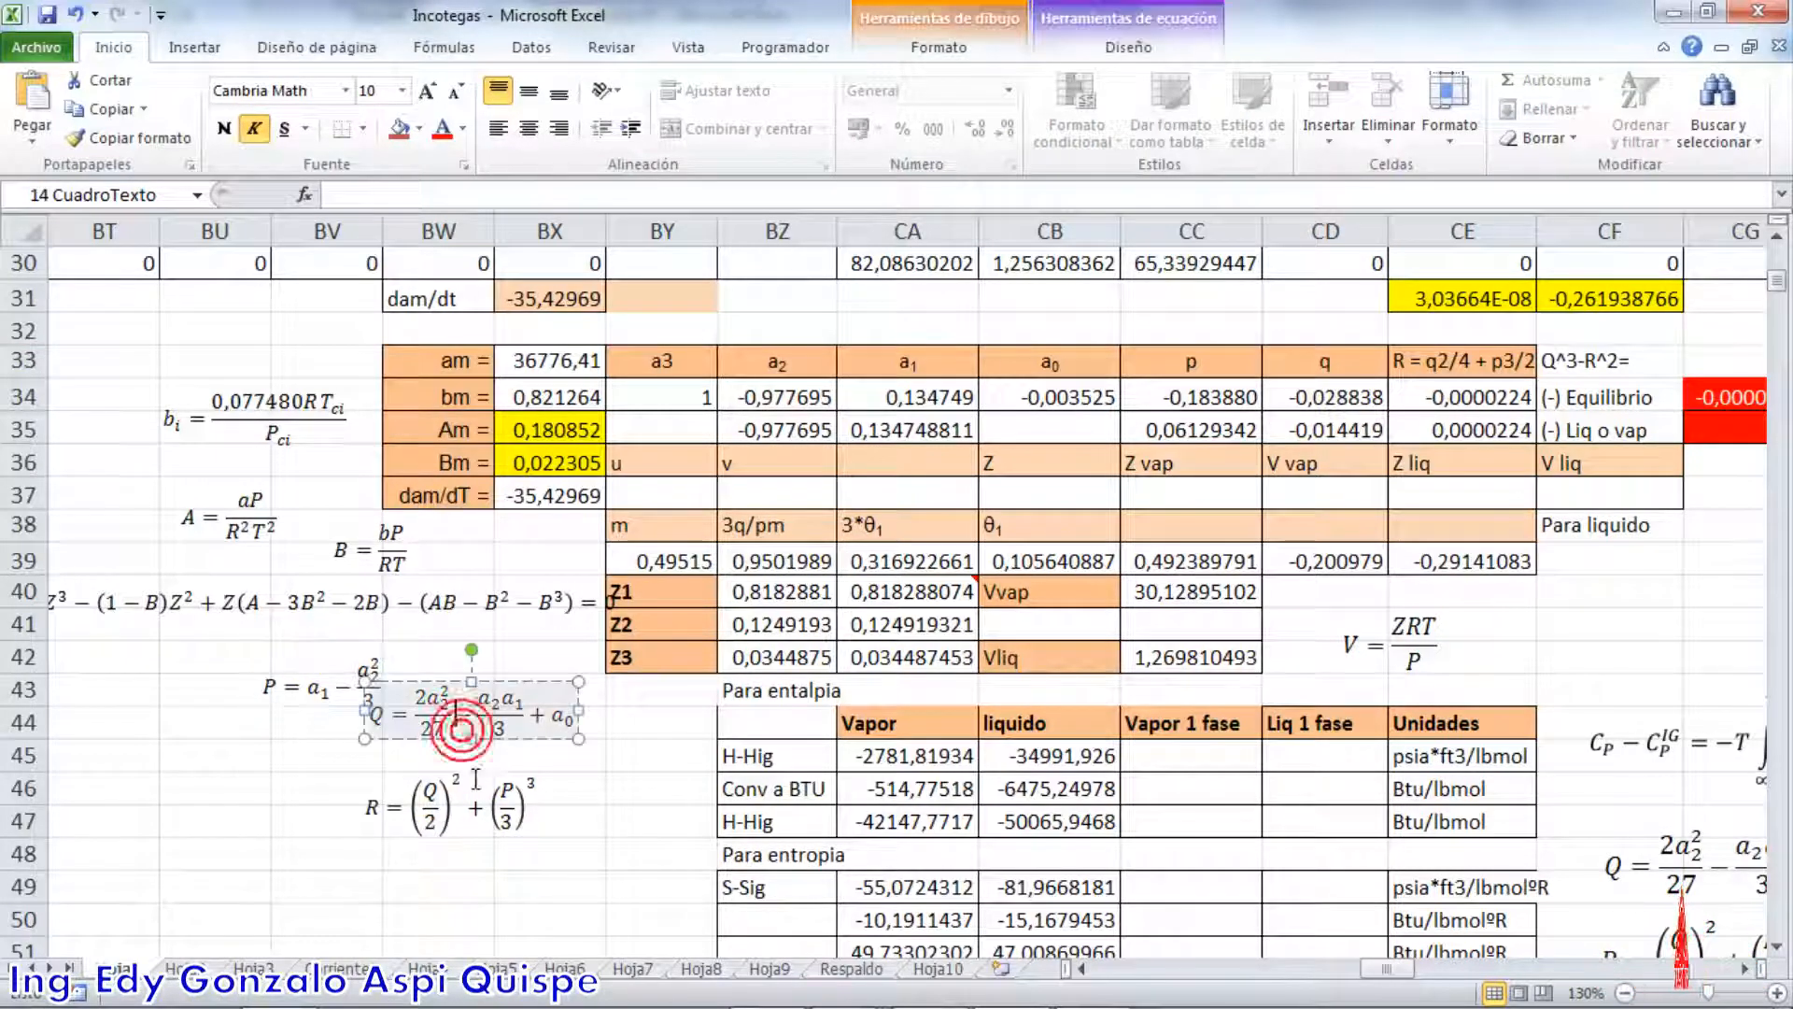
drag(464, 752, 456, 777)
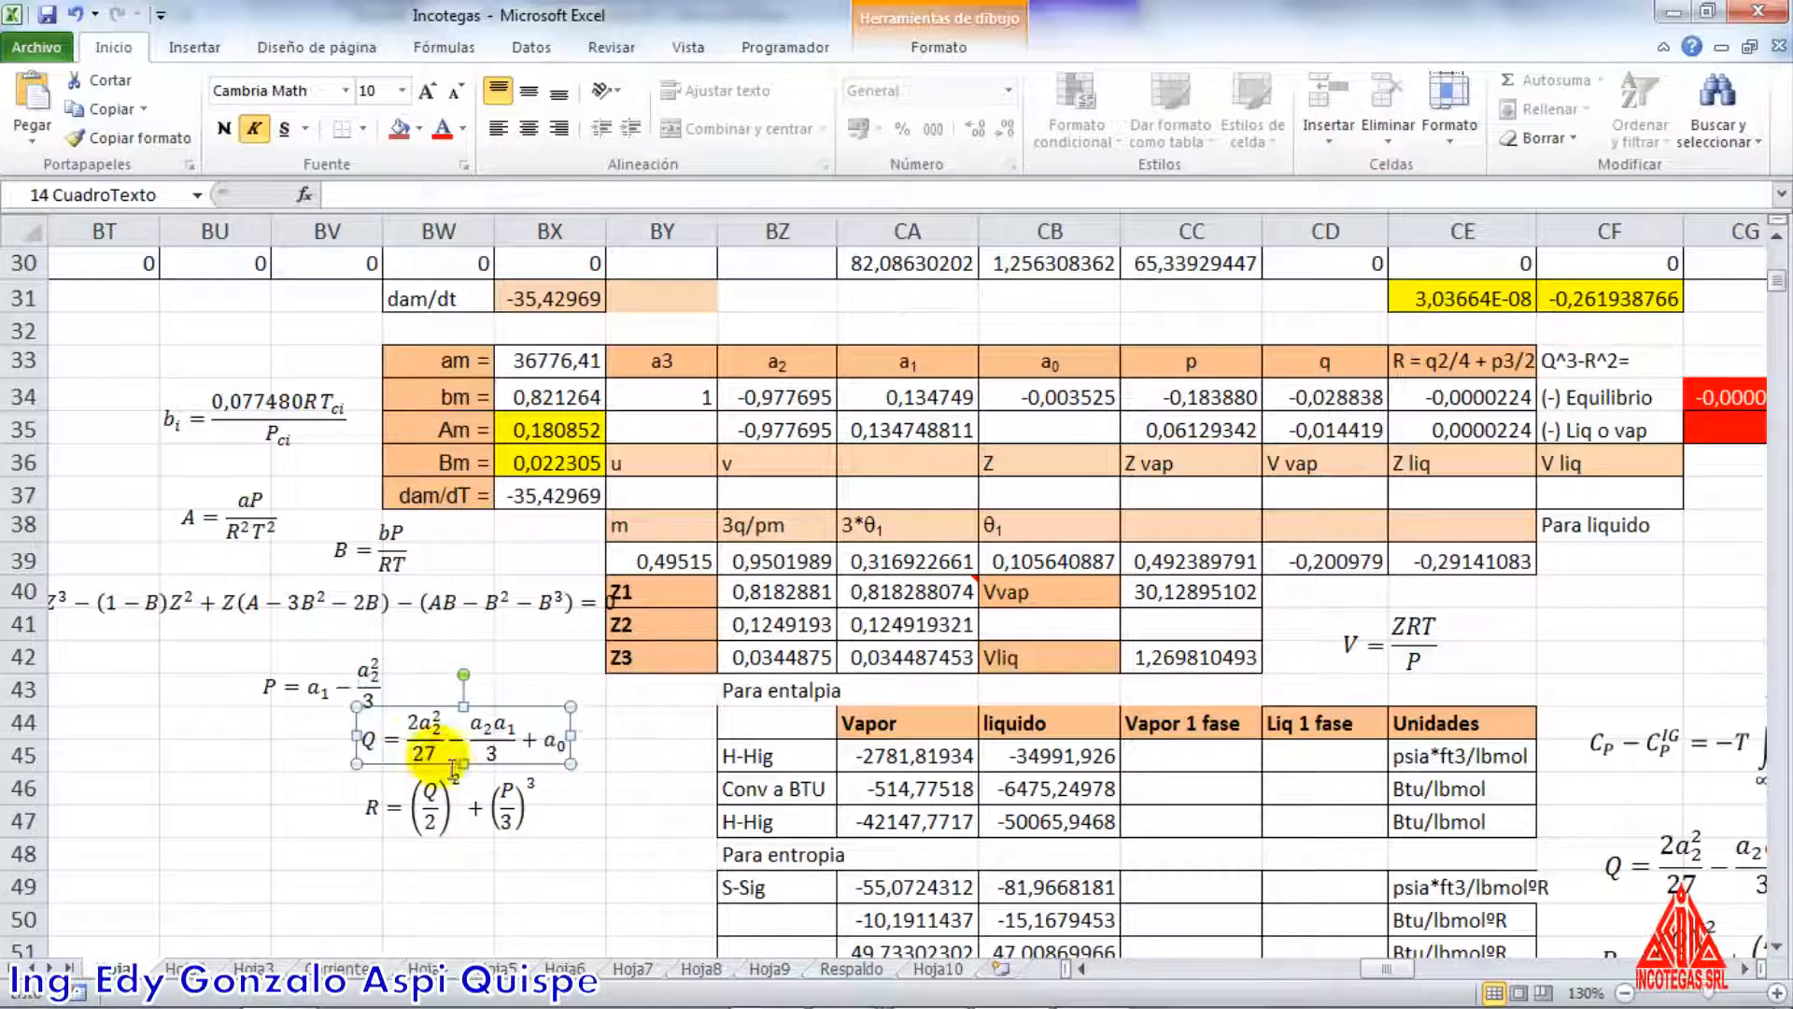
click(393, 684)
drag(374, 705, 458, 654)
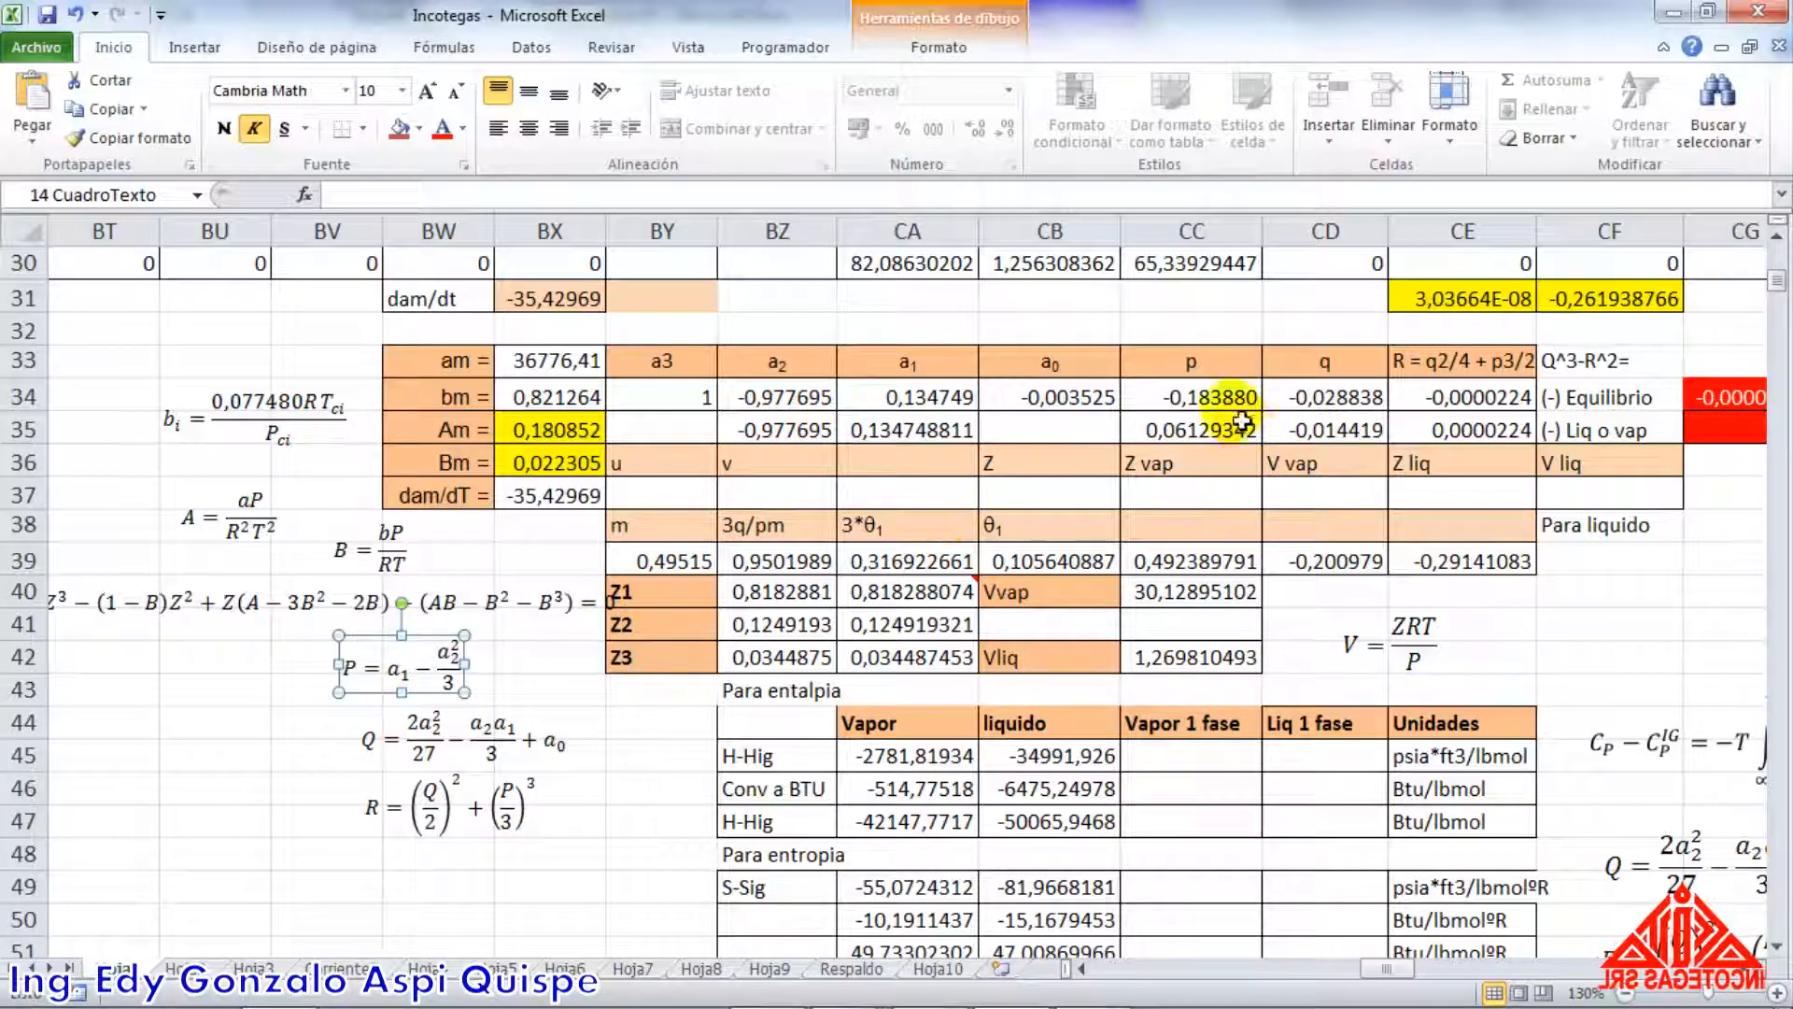
Check the p formula in CC34 and the q formula in CD34 against the P and Q equations
double_click(1224, 397)
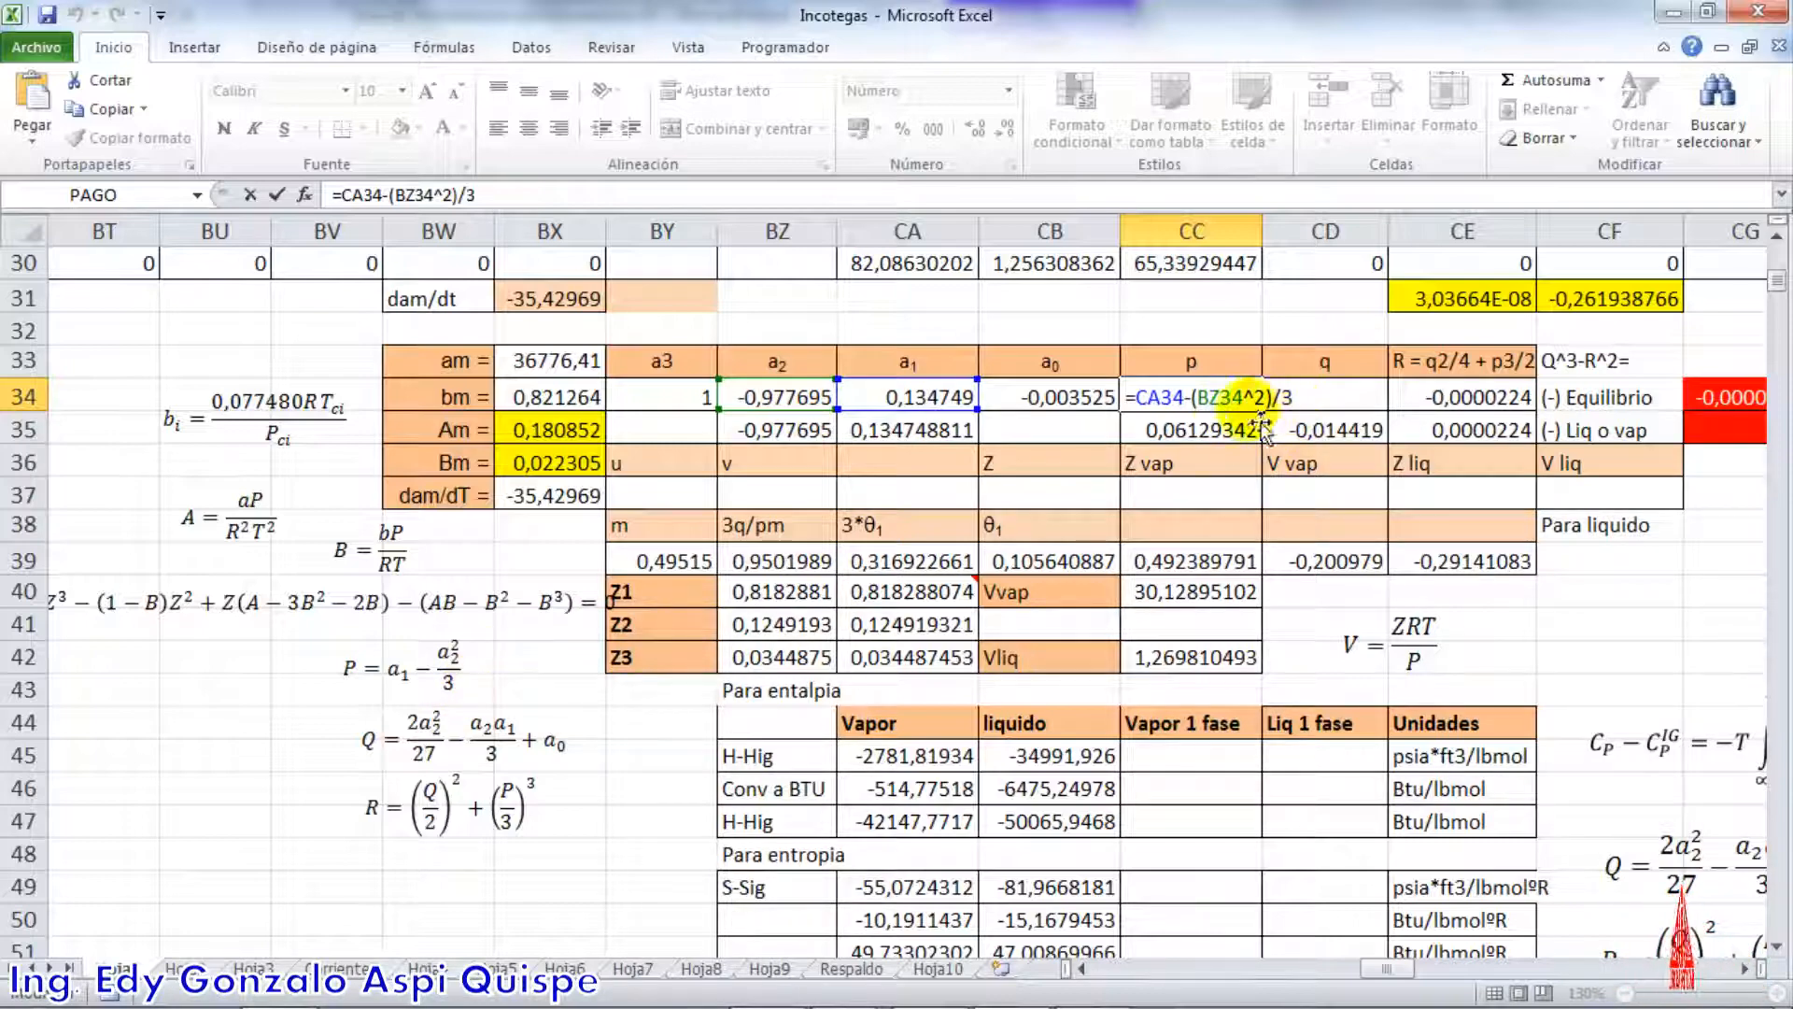
key(Return)
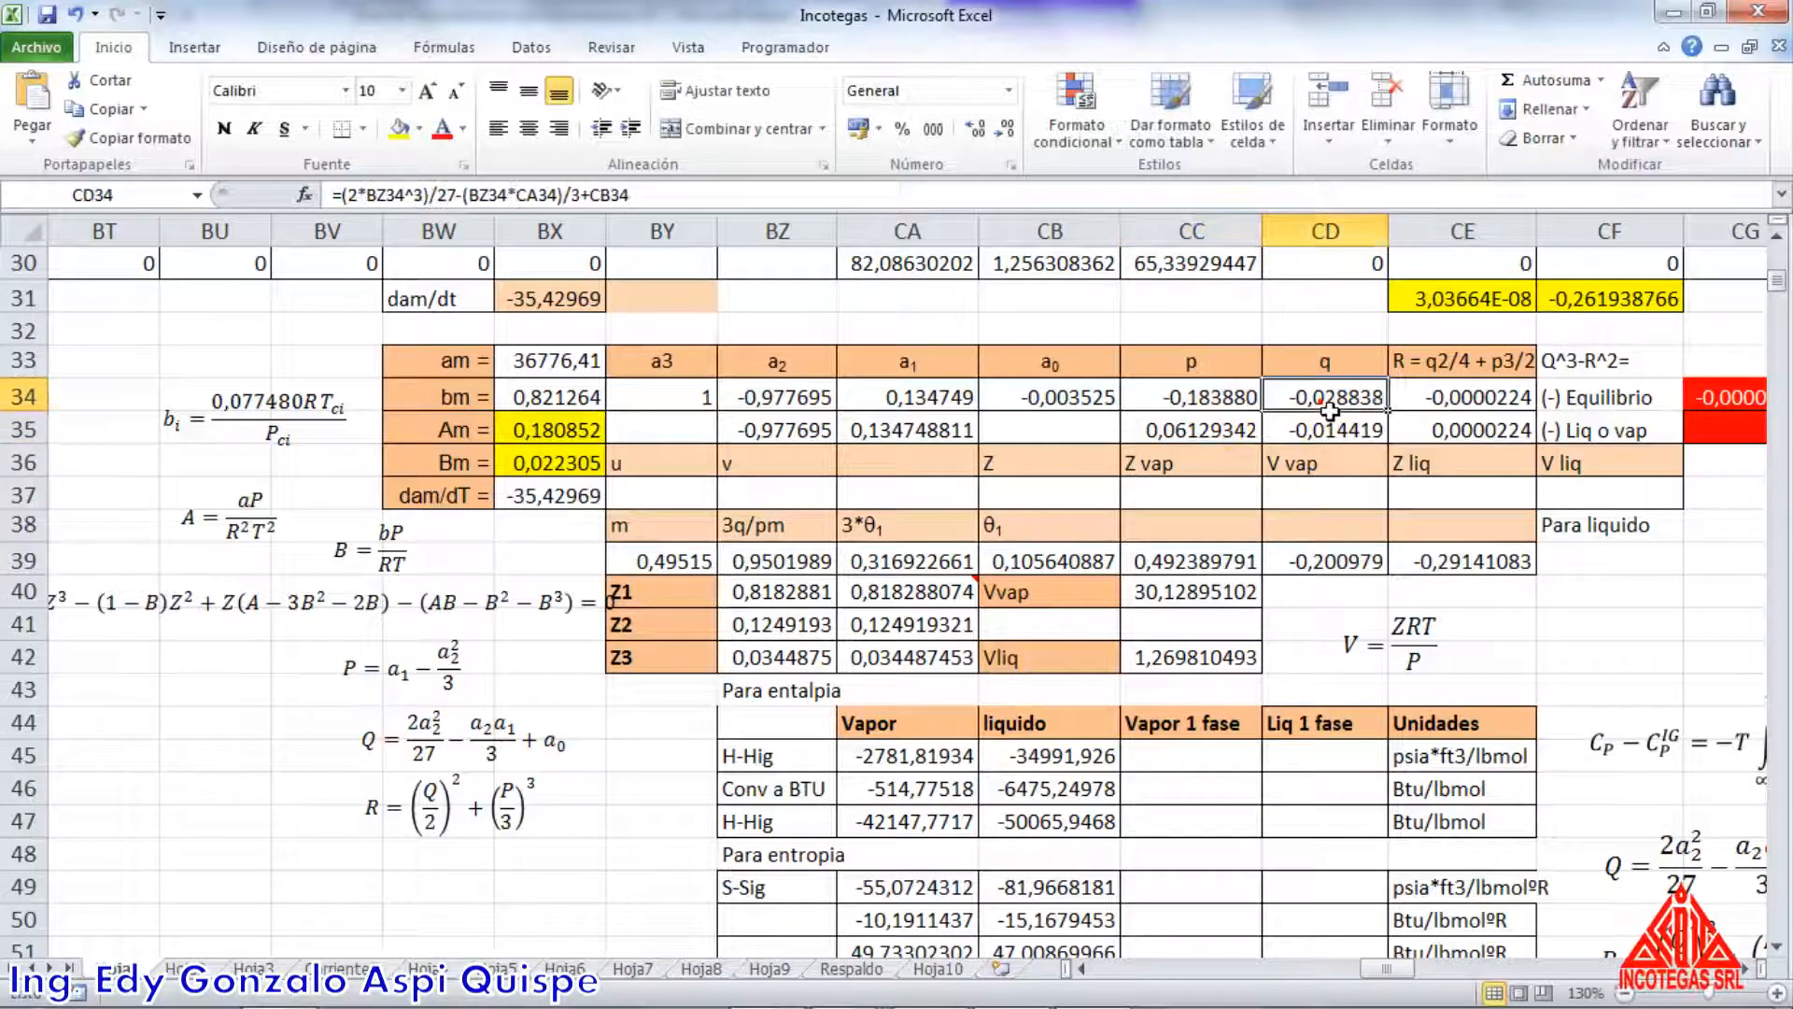
double_click(1313, 398)
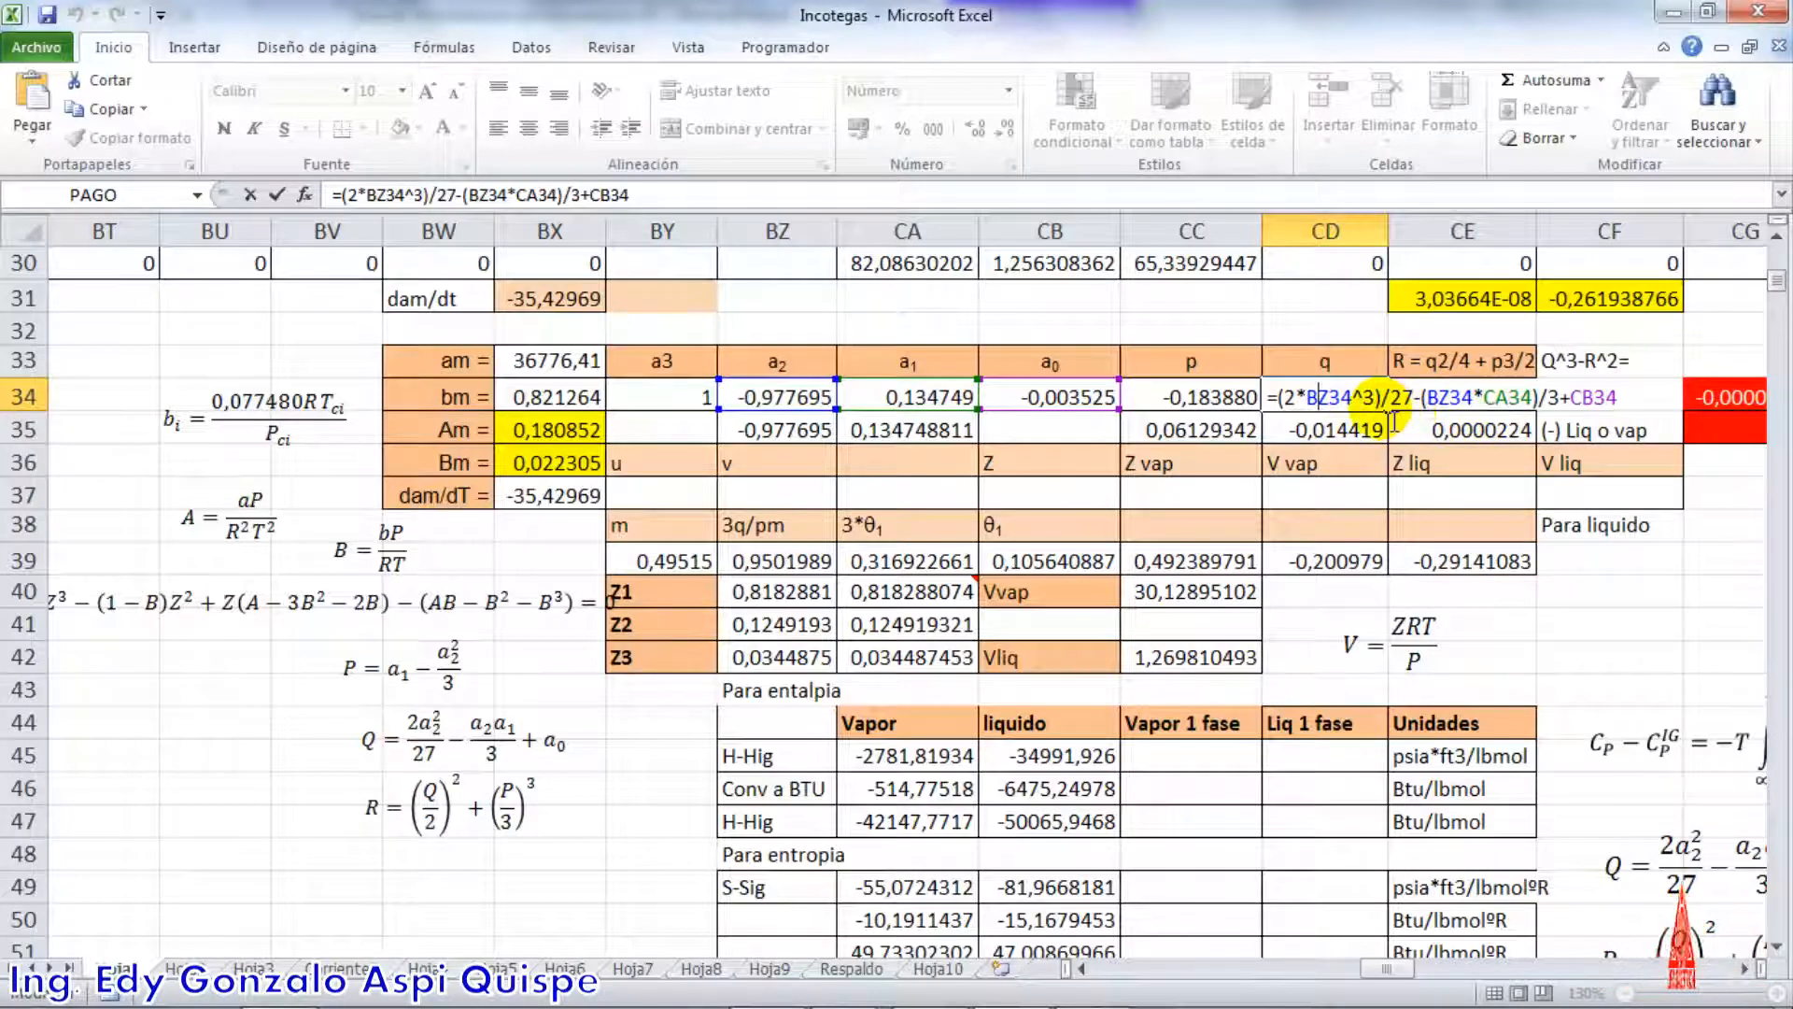
key(Return)
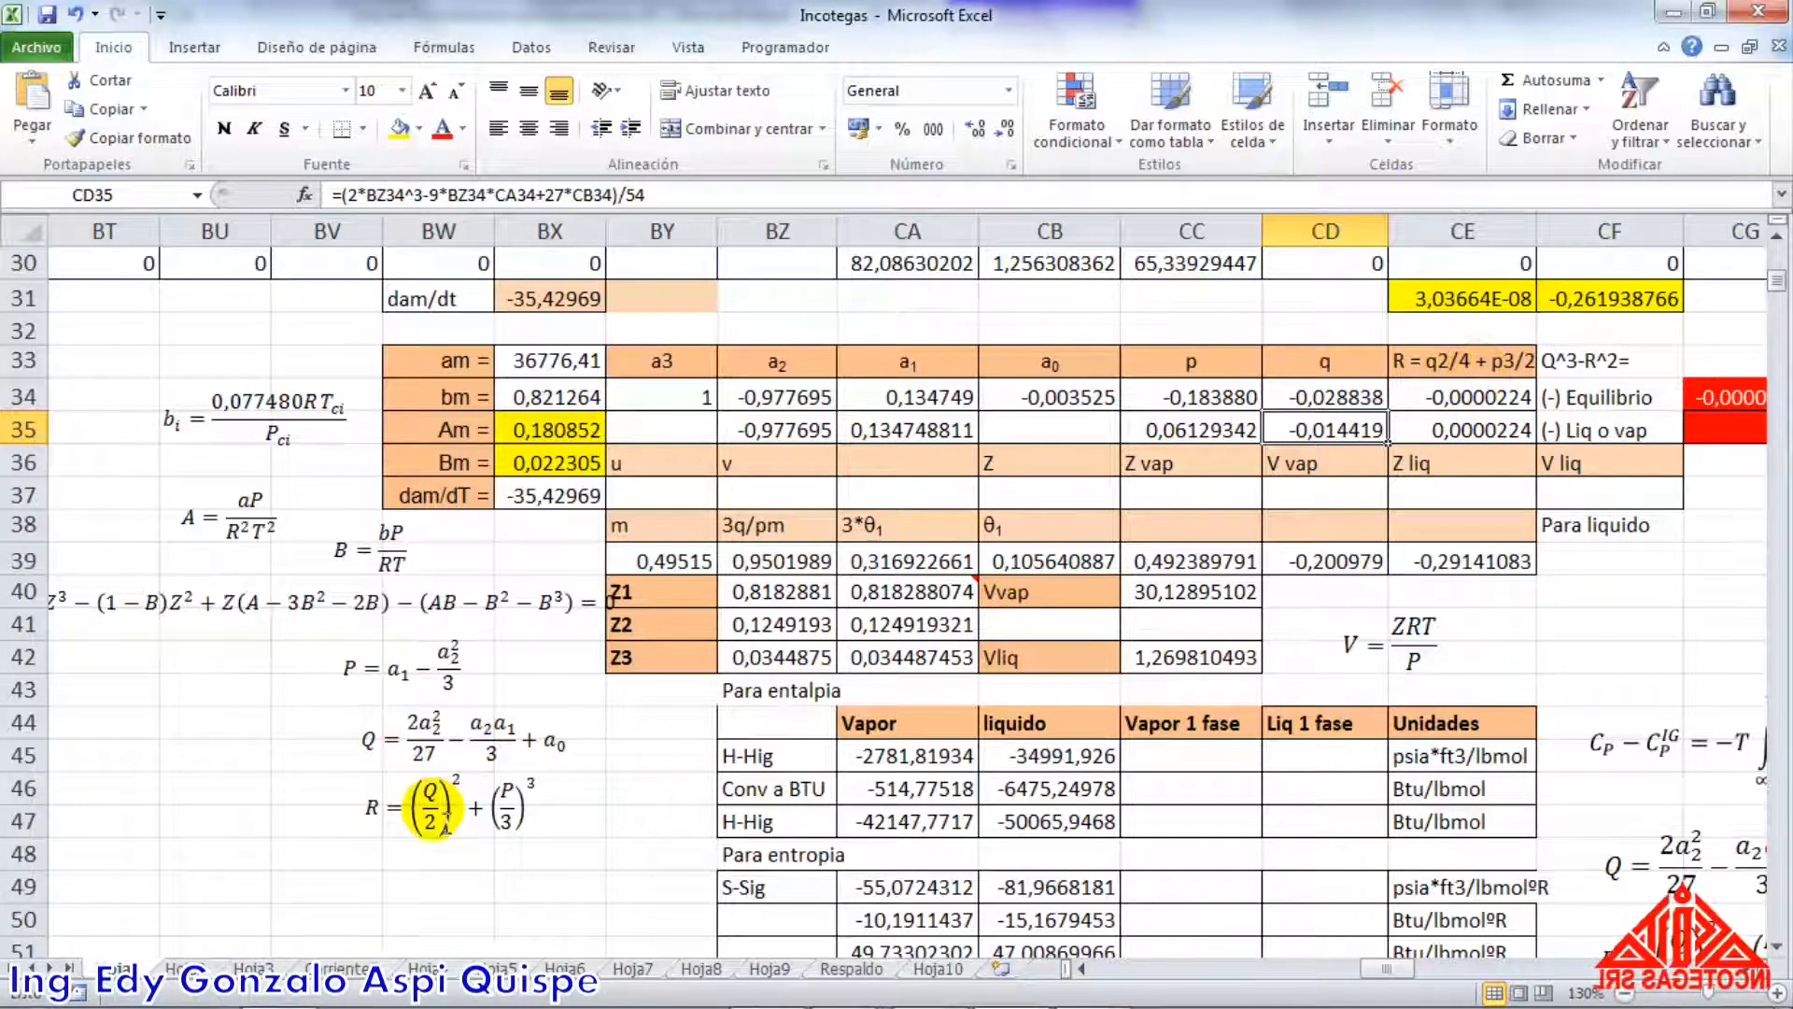
Check the R formula in CE34 against the R equation and dismiss the Windows colour scheme prompt without choosing an option
click(1489, 396)
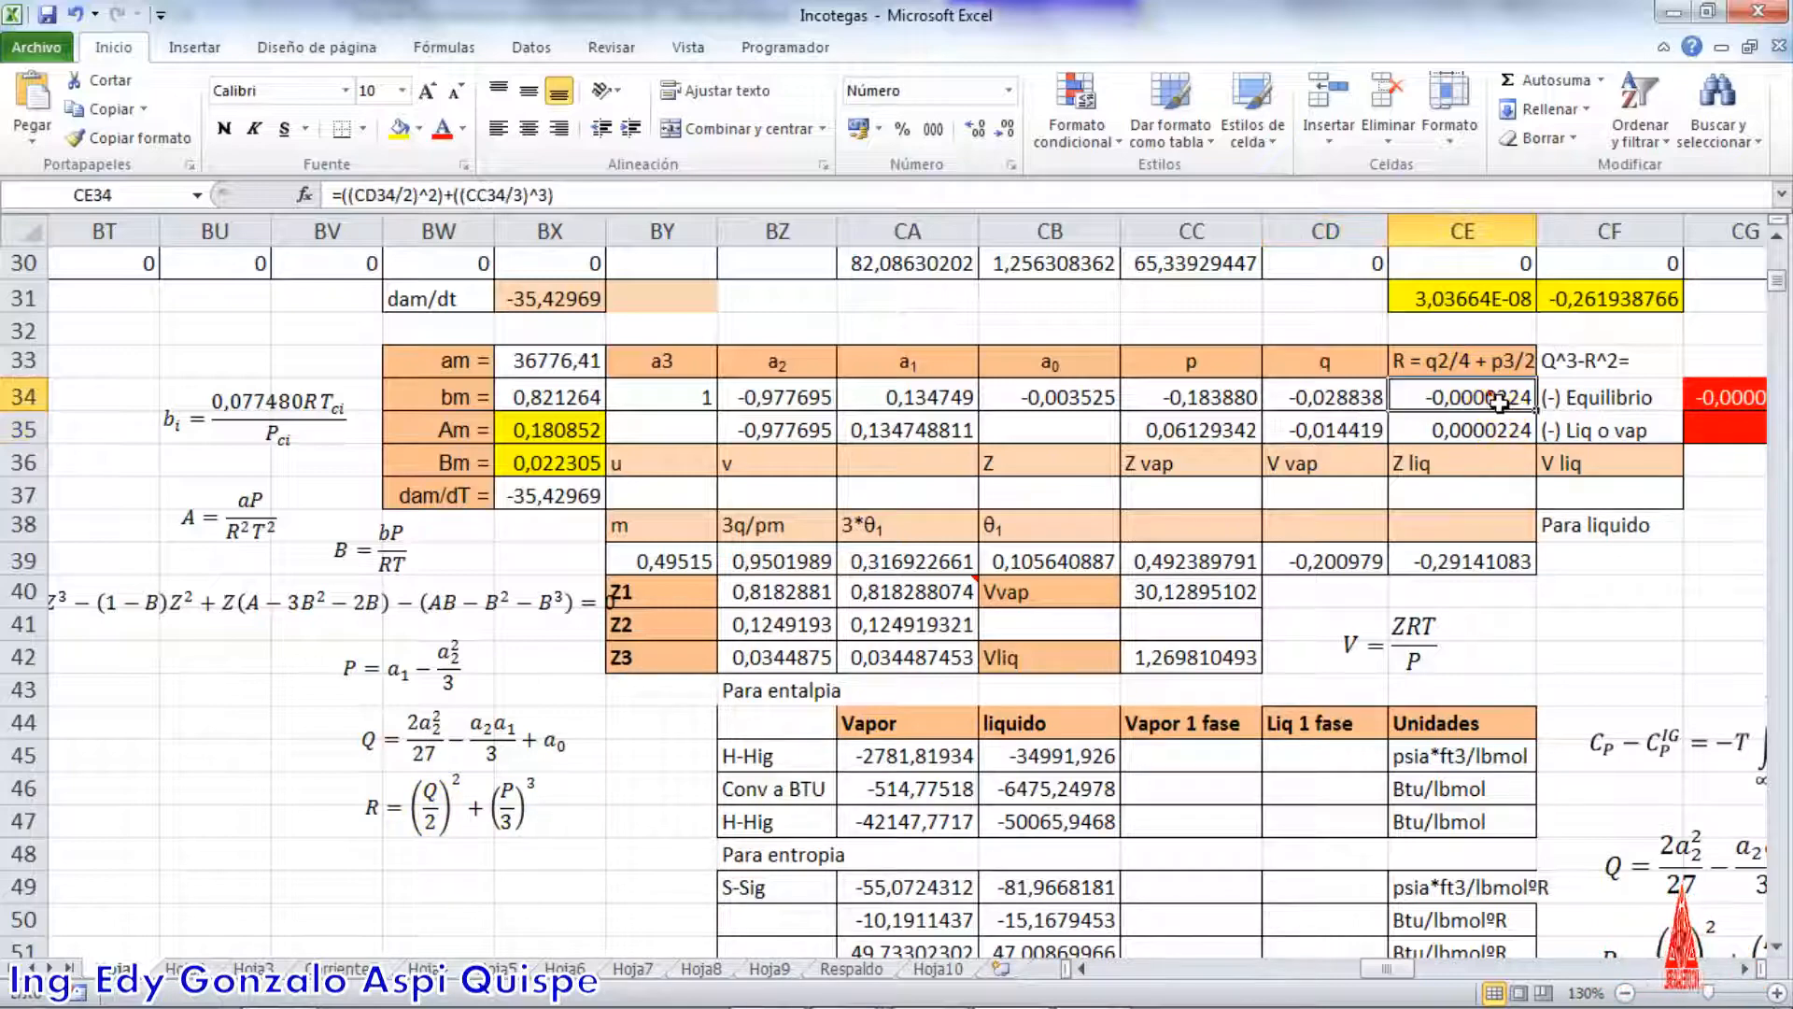
double_click(1490, 396)
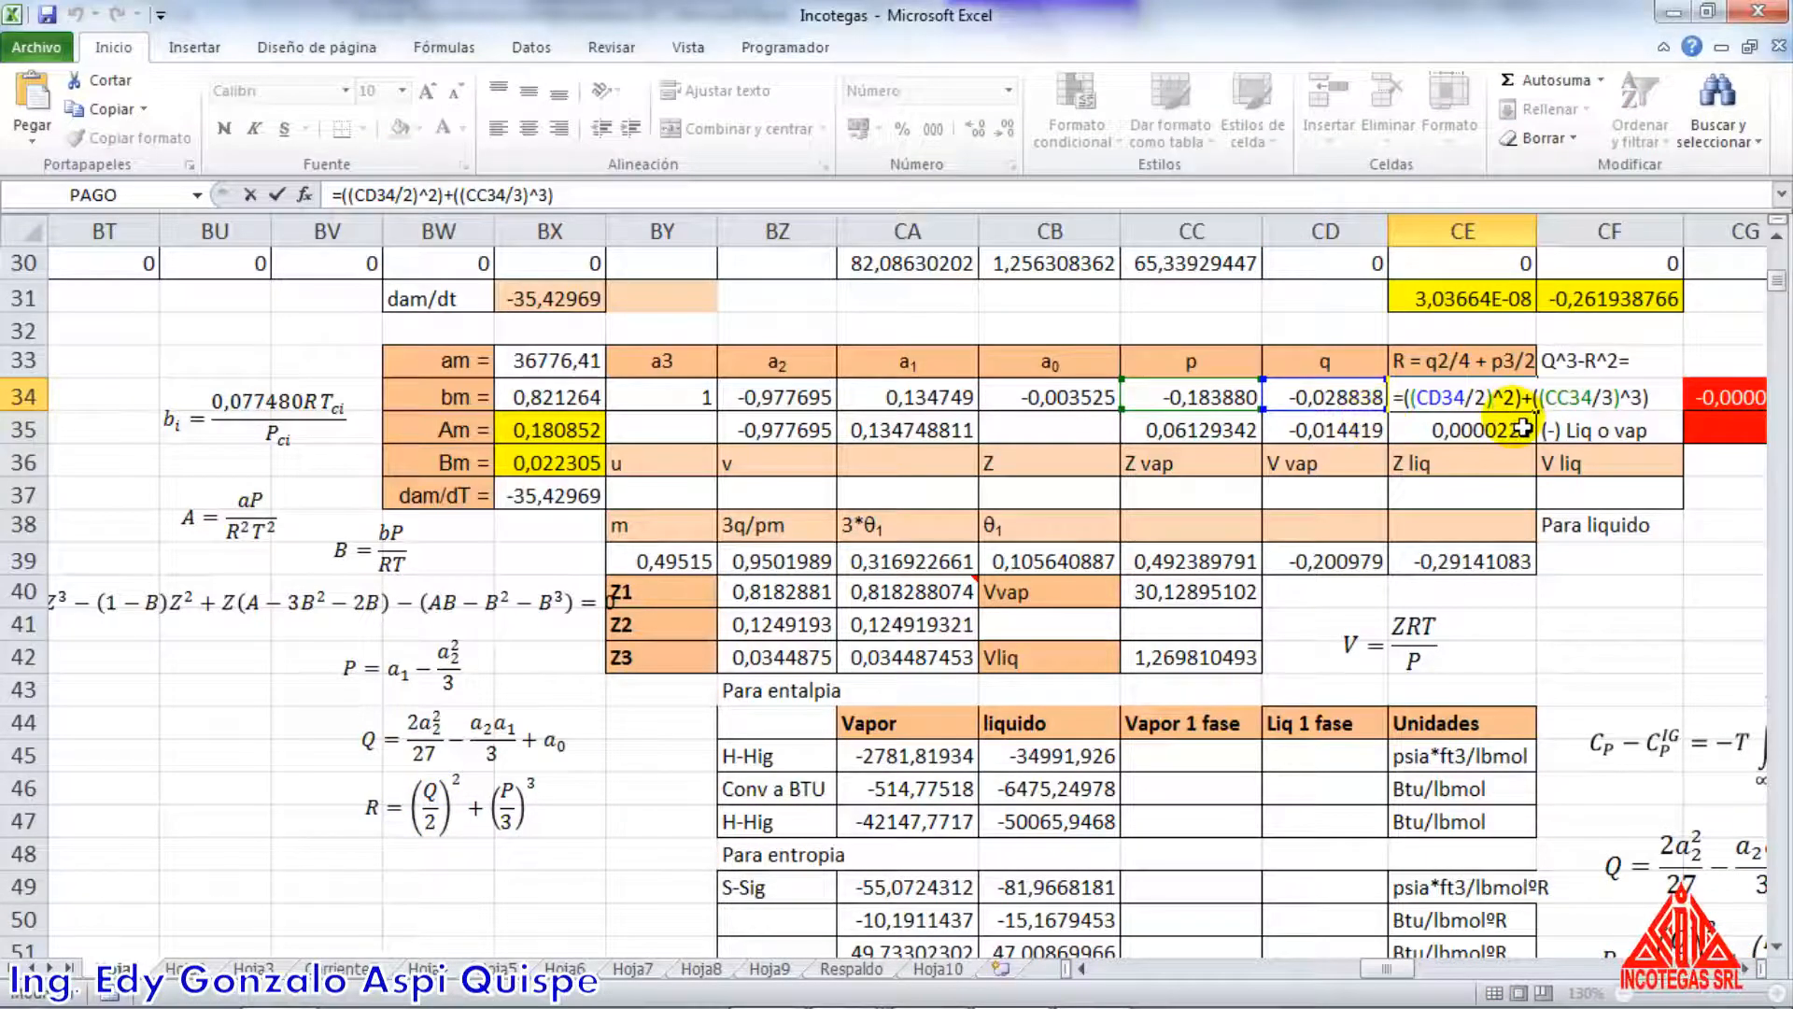
click(1522, 429)
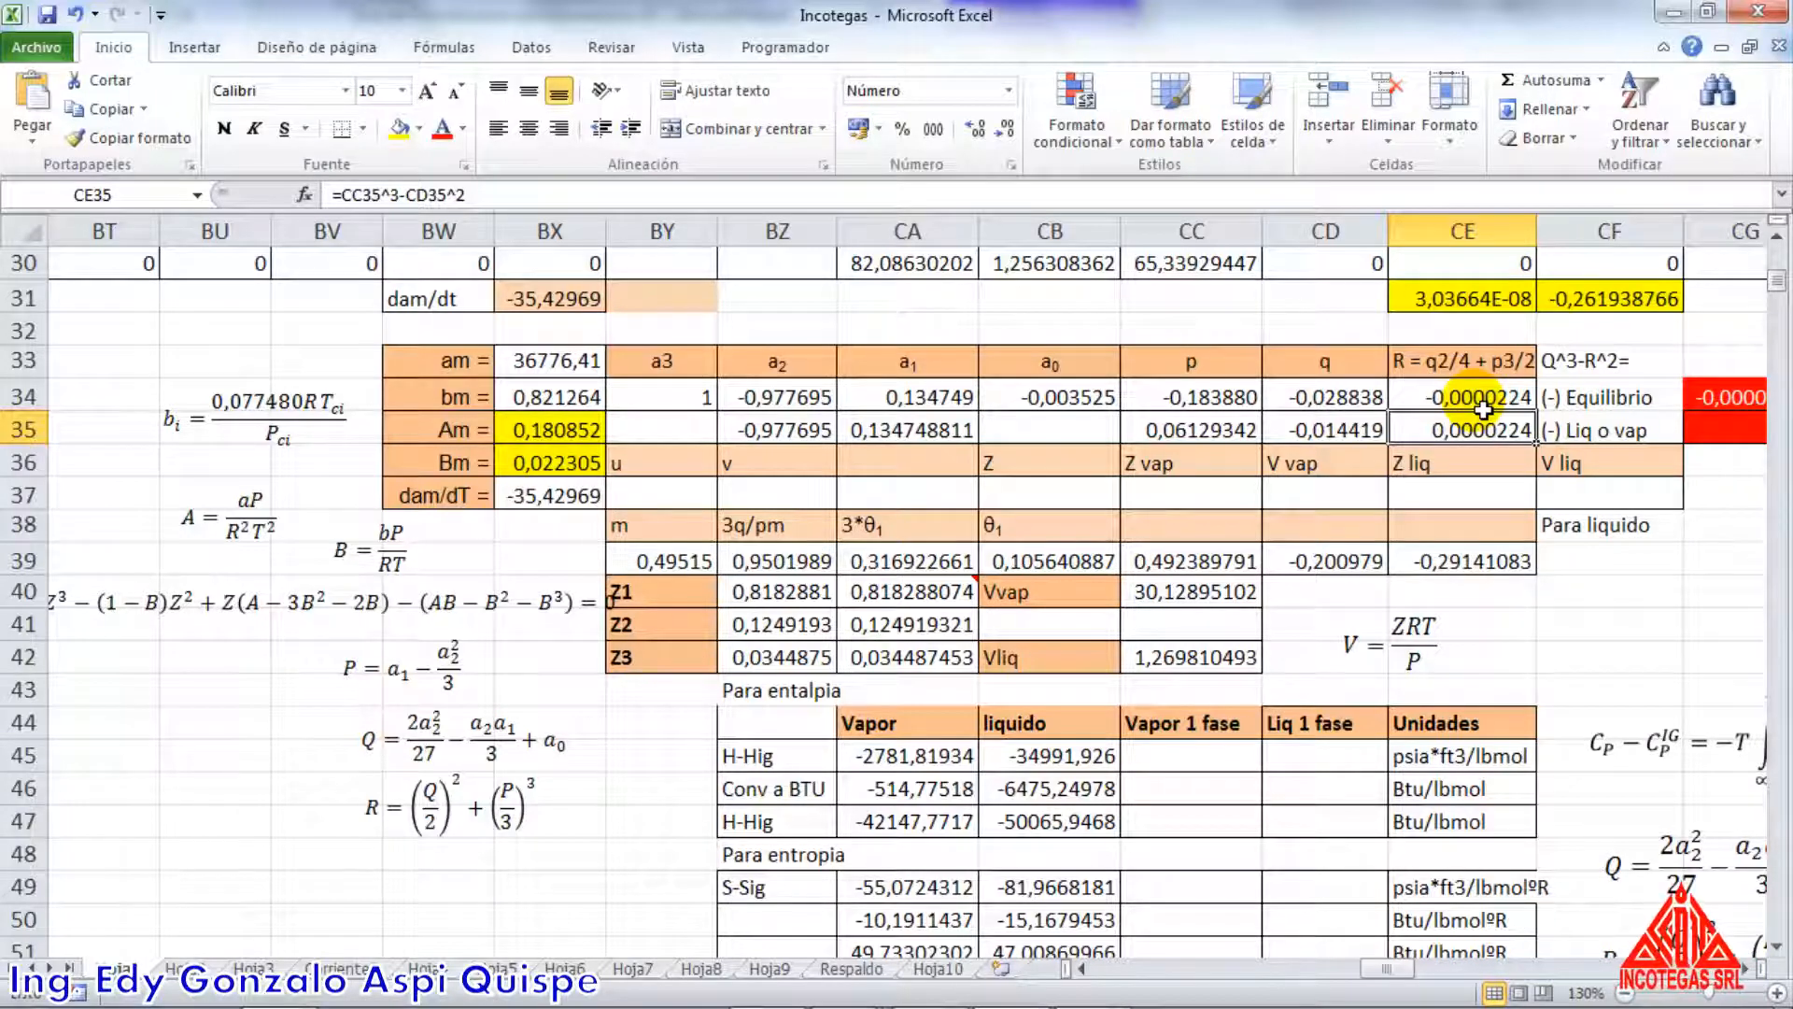
click(1483, 406)
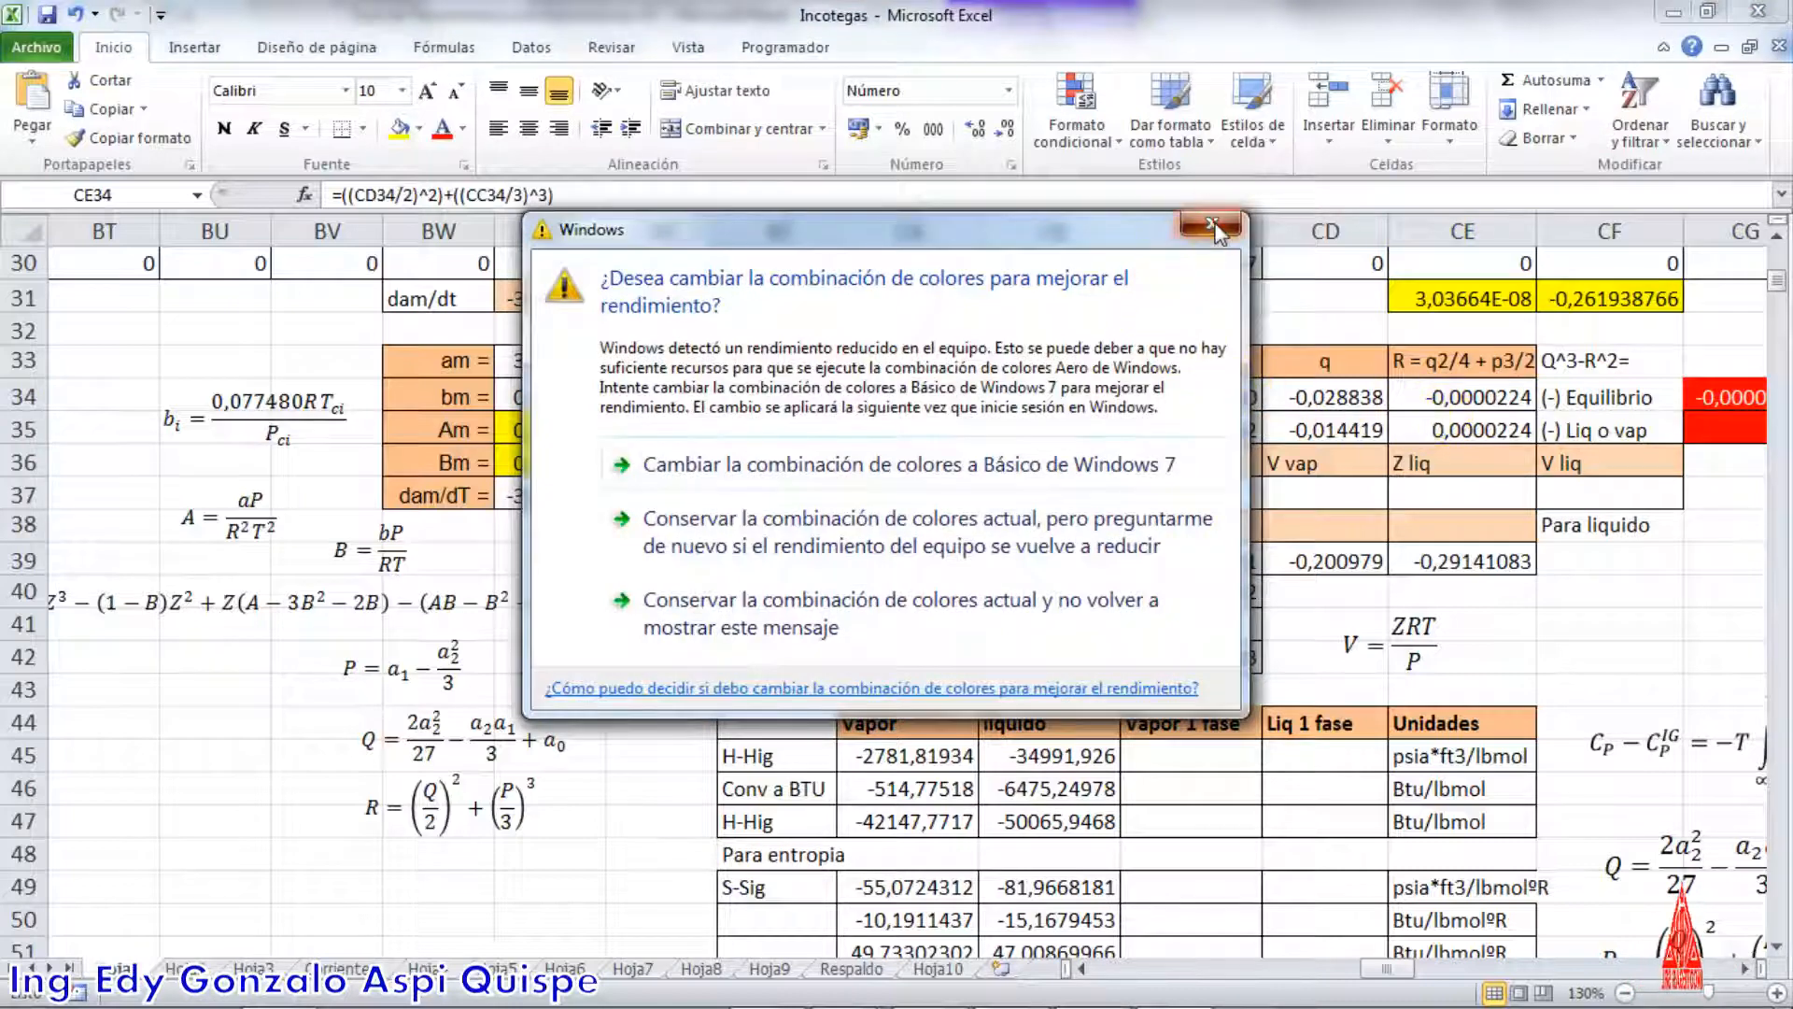
click(1214, 227)
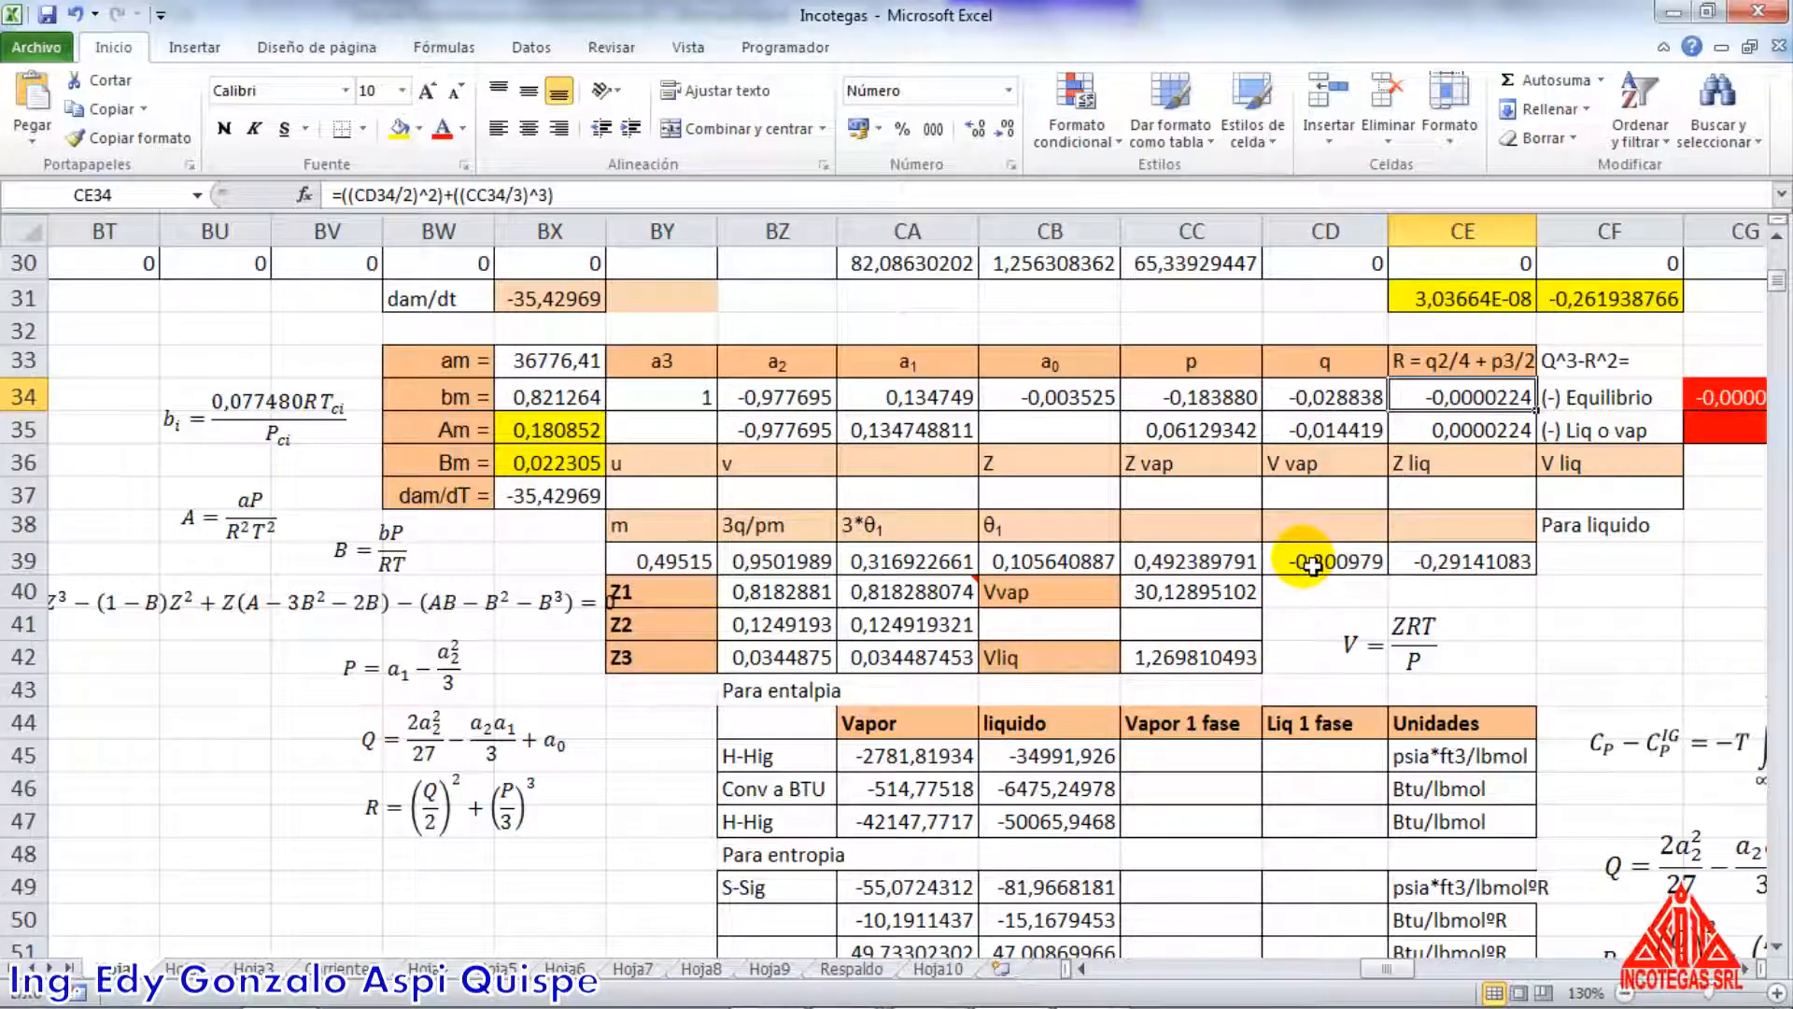
Review the row 38 and 39 root parameters and check the m formula in BY39 and the 3q/pm formula in BZ39
click(664, 539)
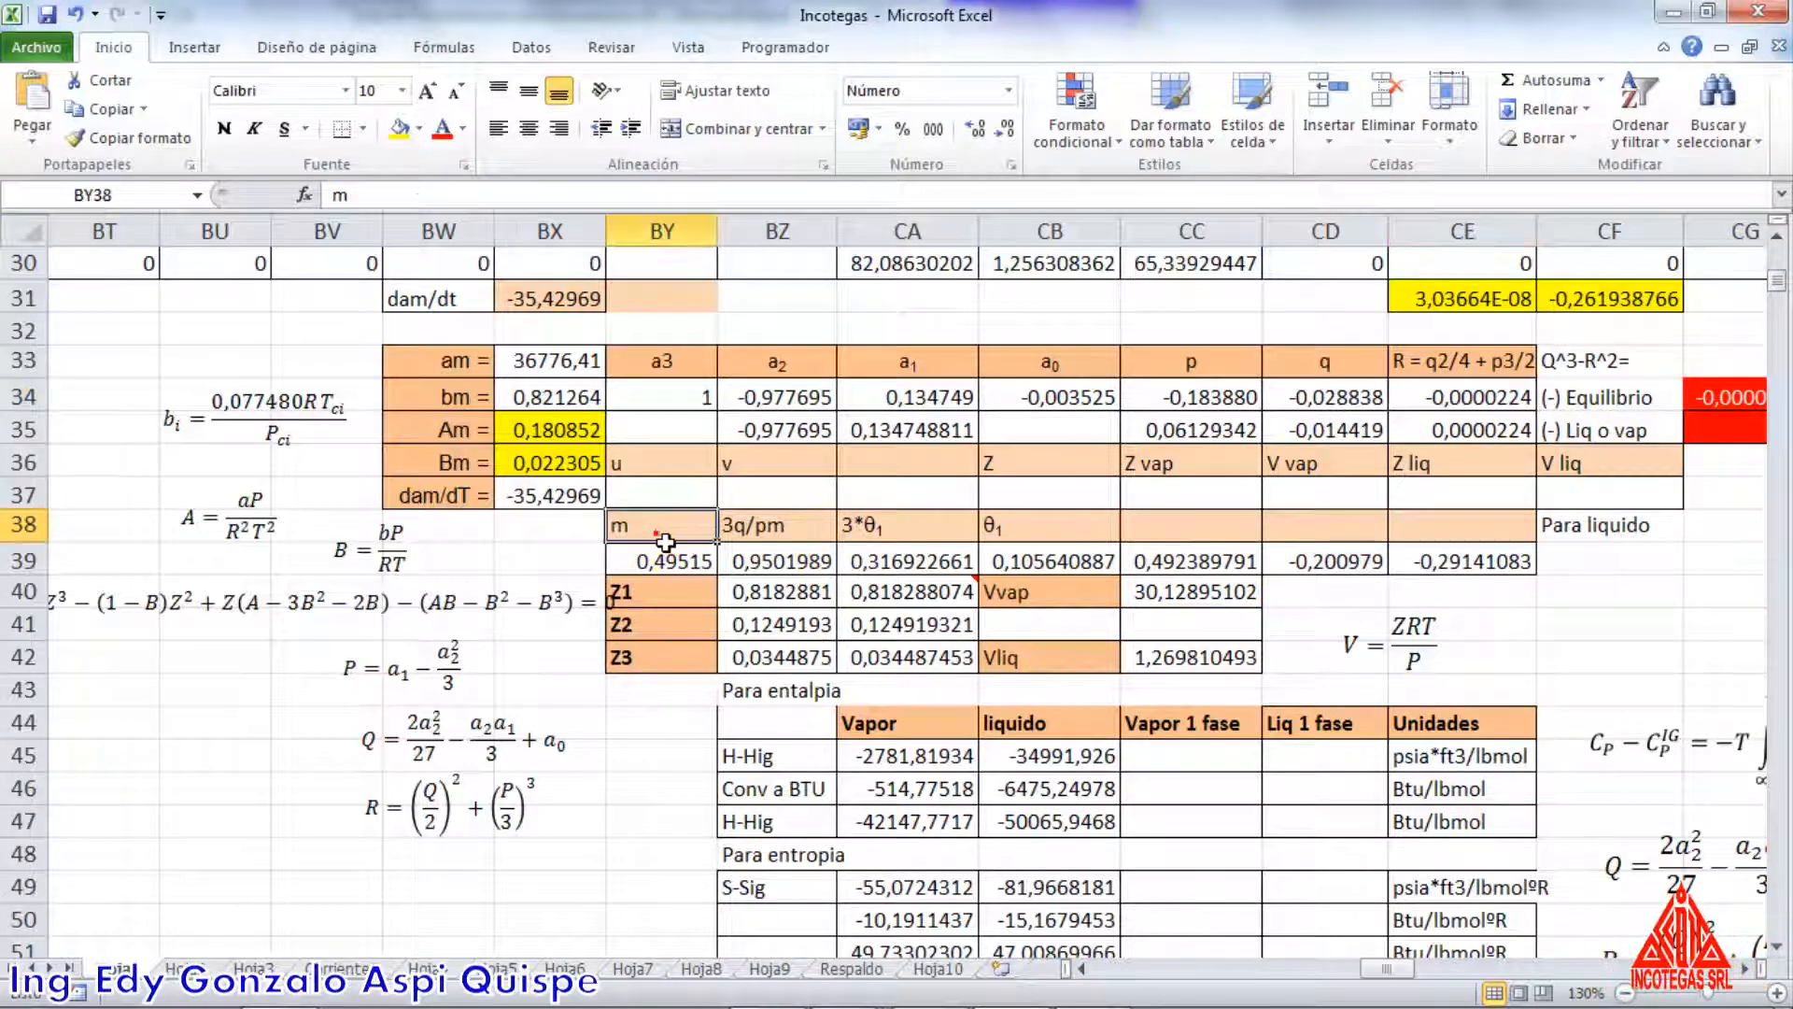
drag(664, 538, 1365, 572)
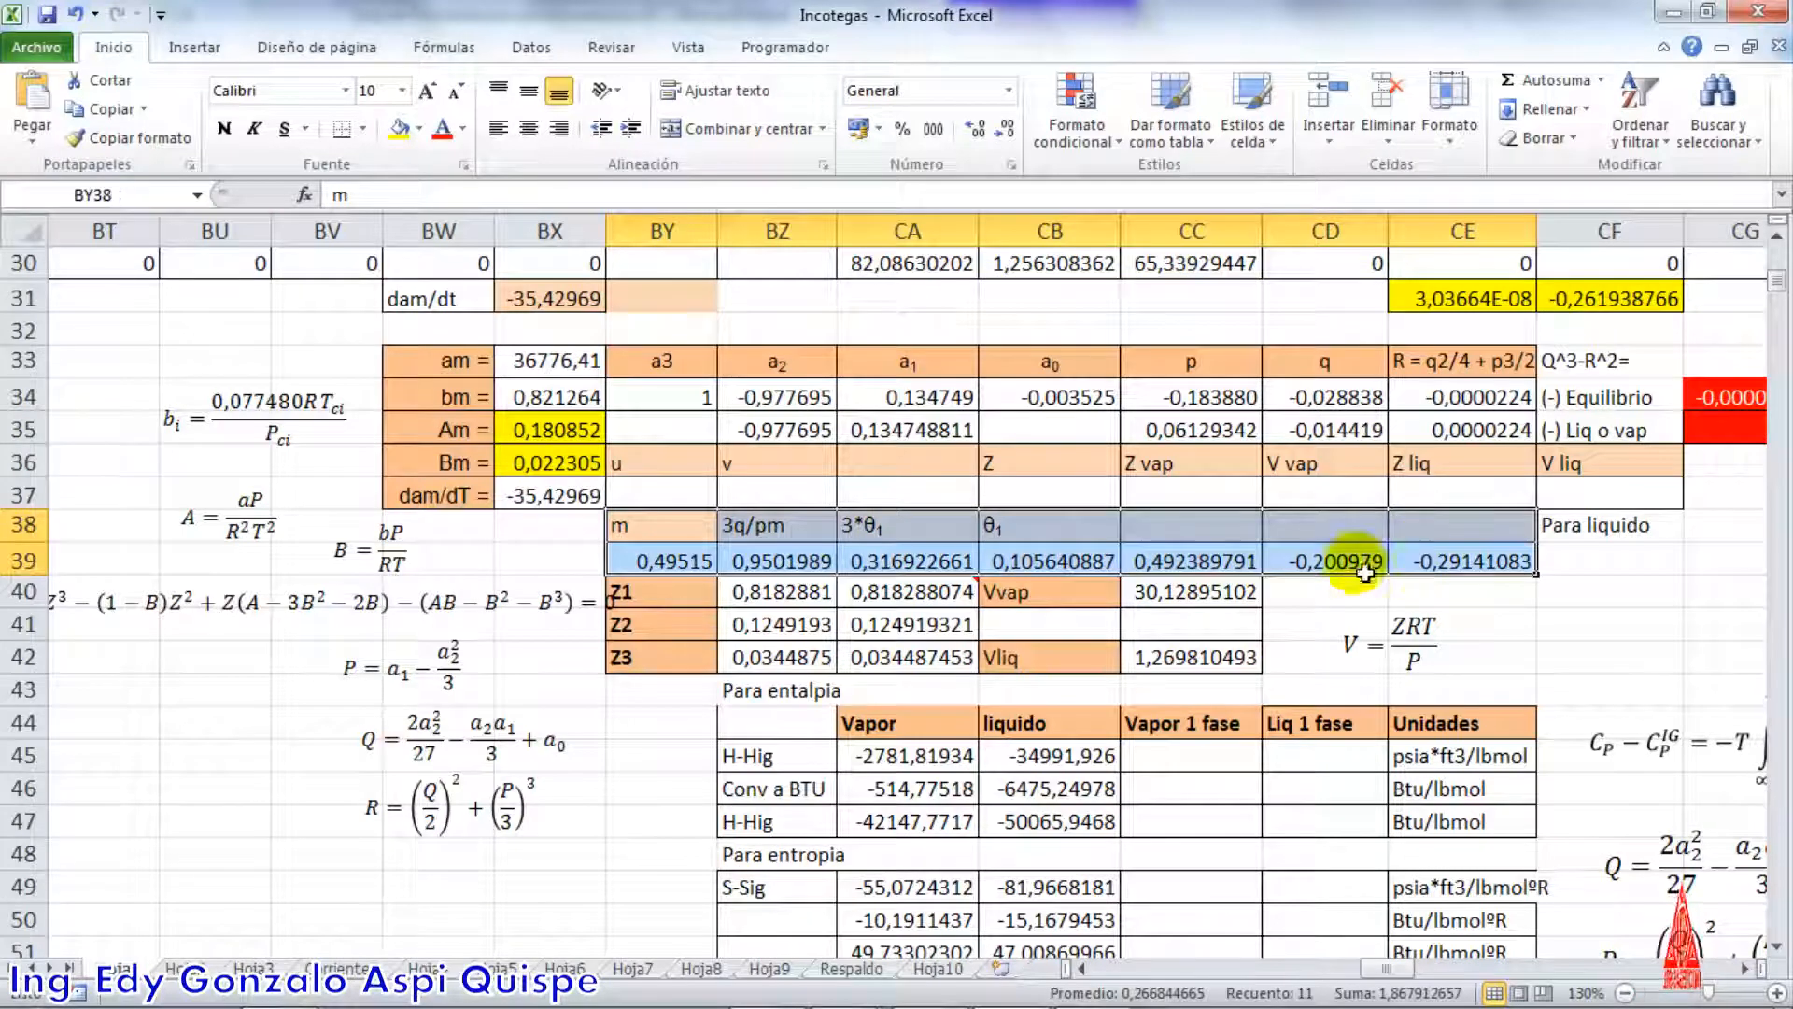
click(659, 532)
click(664, 575)
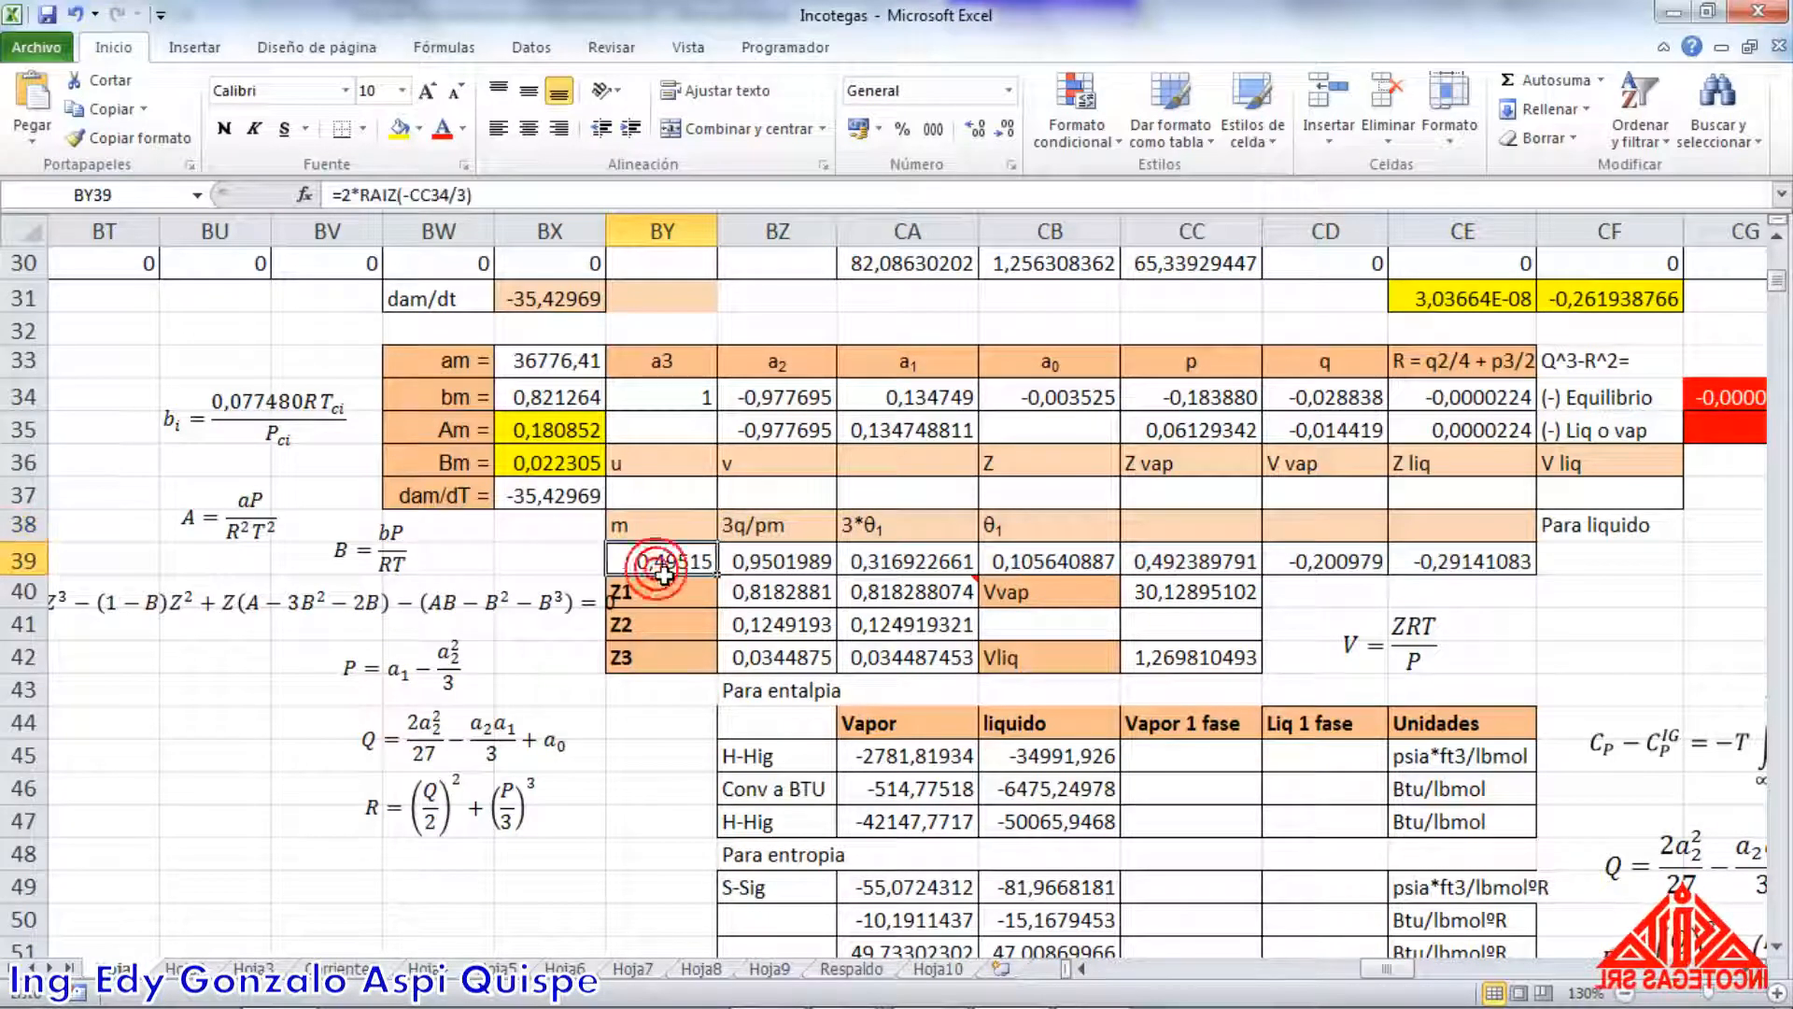
double_click(665, 572)
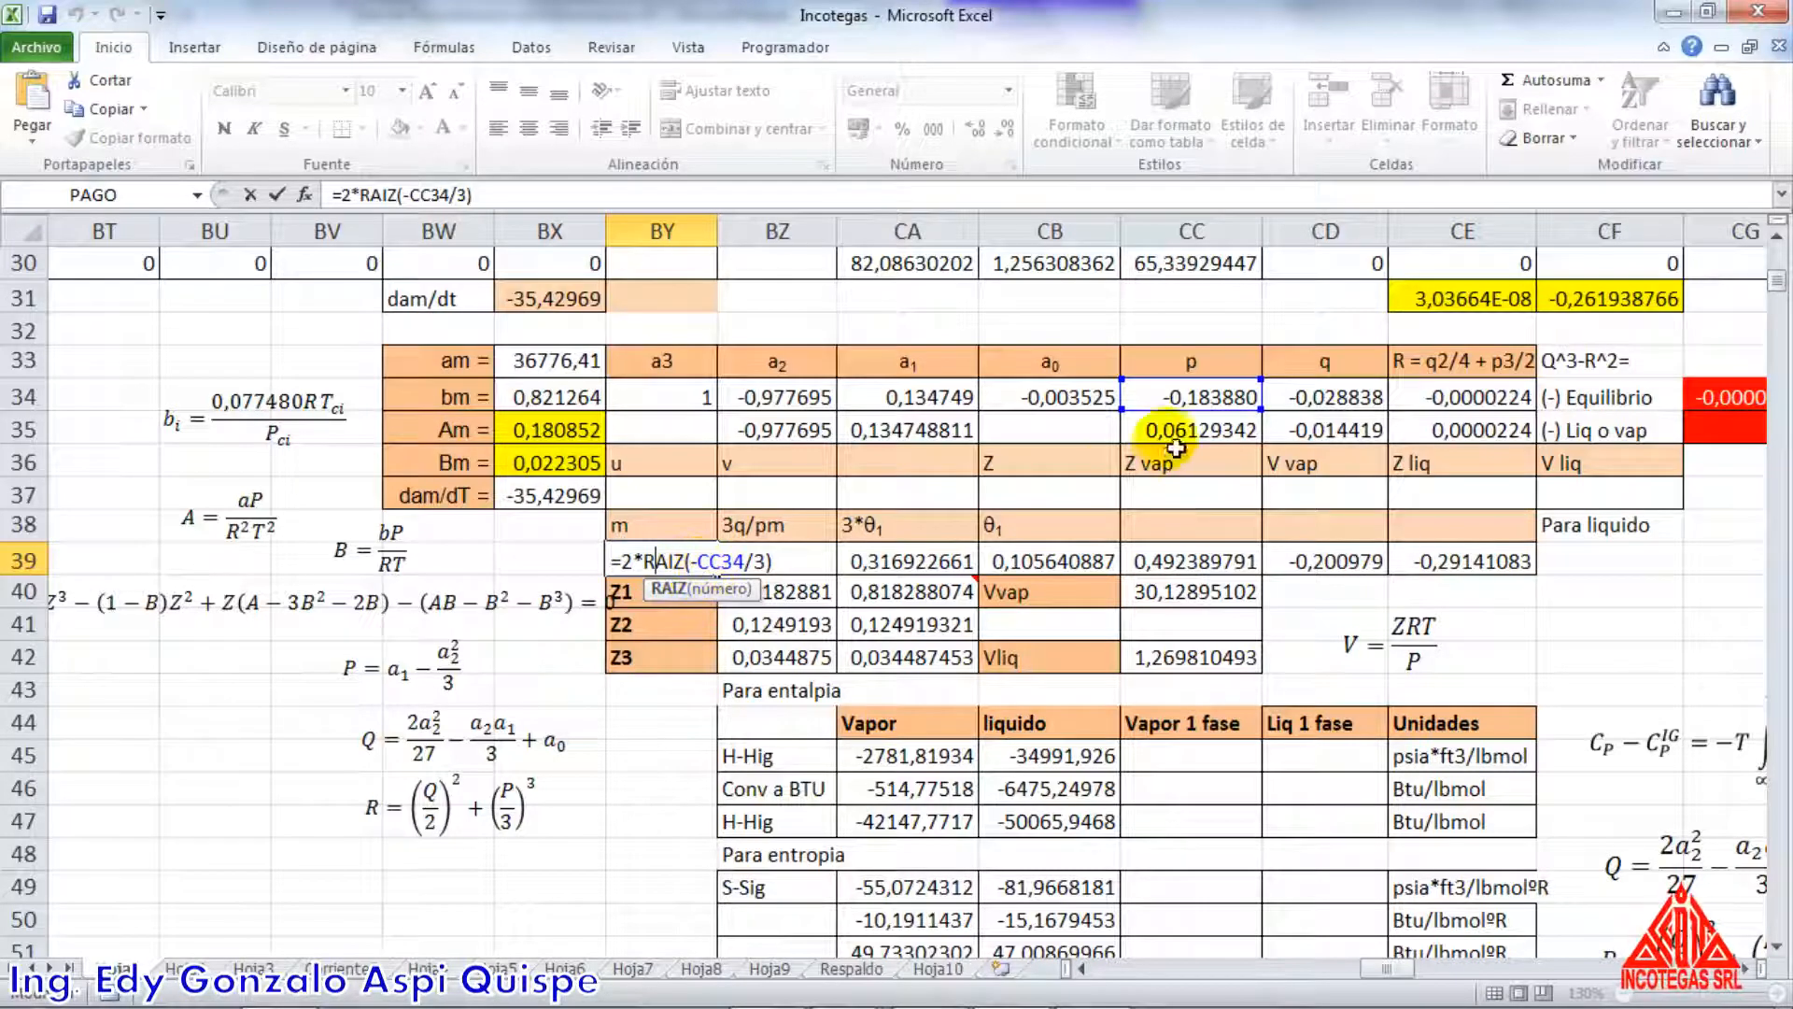
key(Return)
click(790, 563)
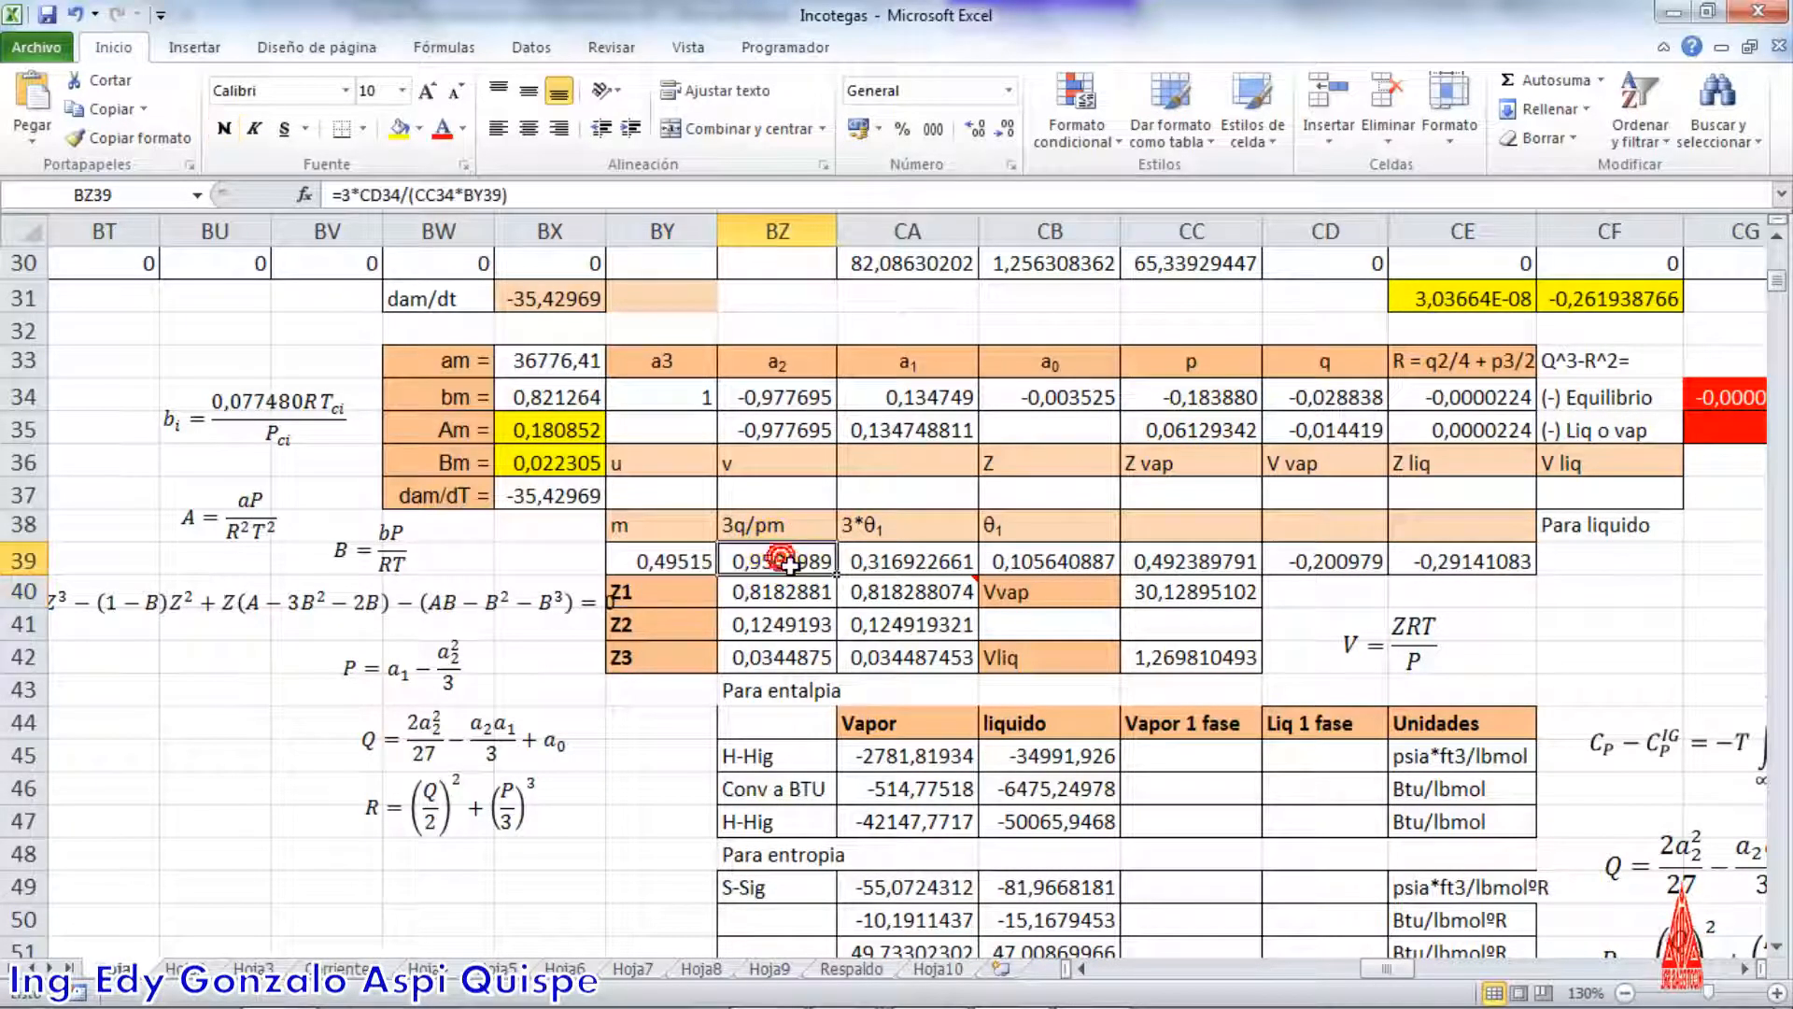
double_click(790, 563)
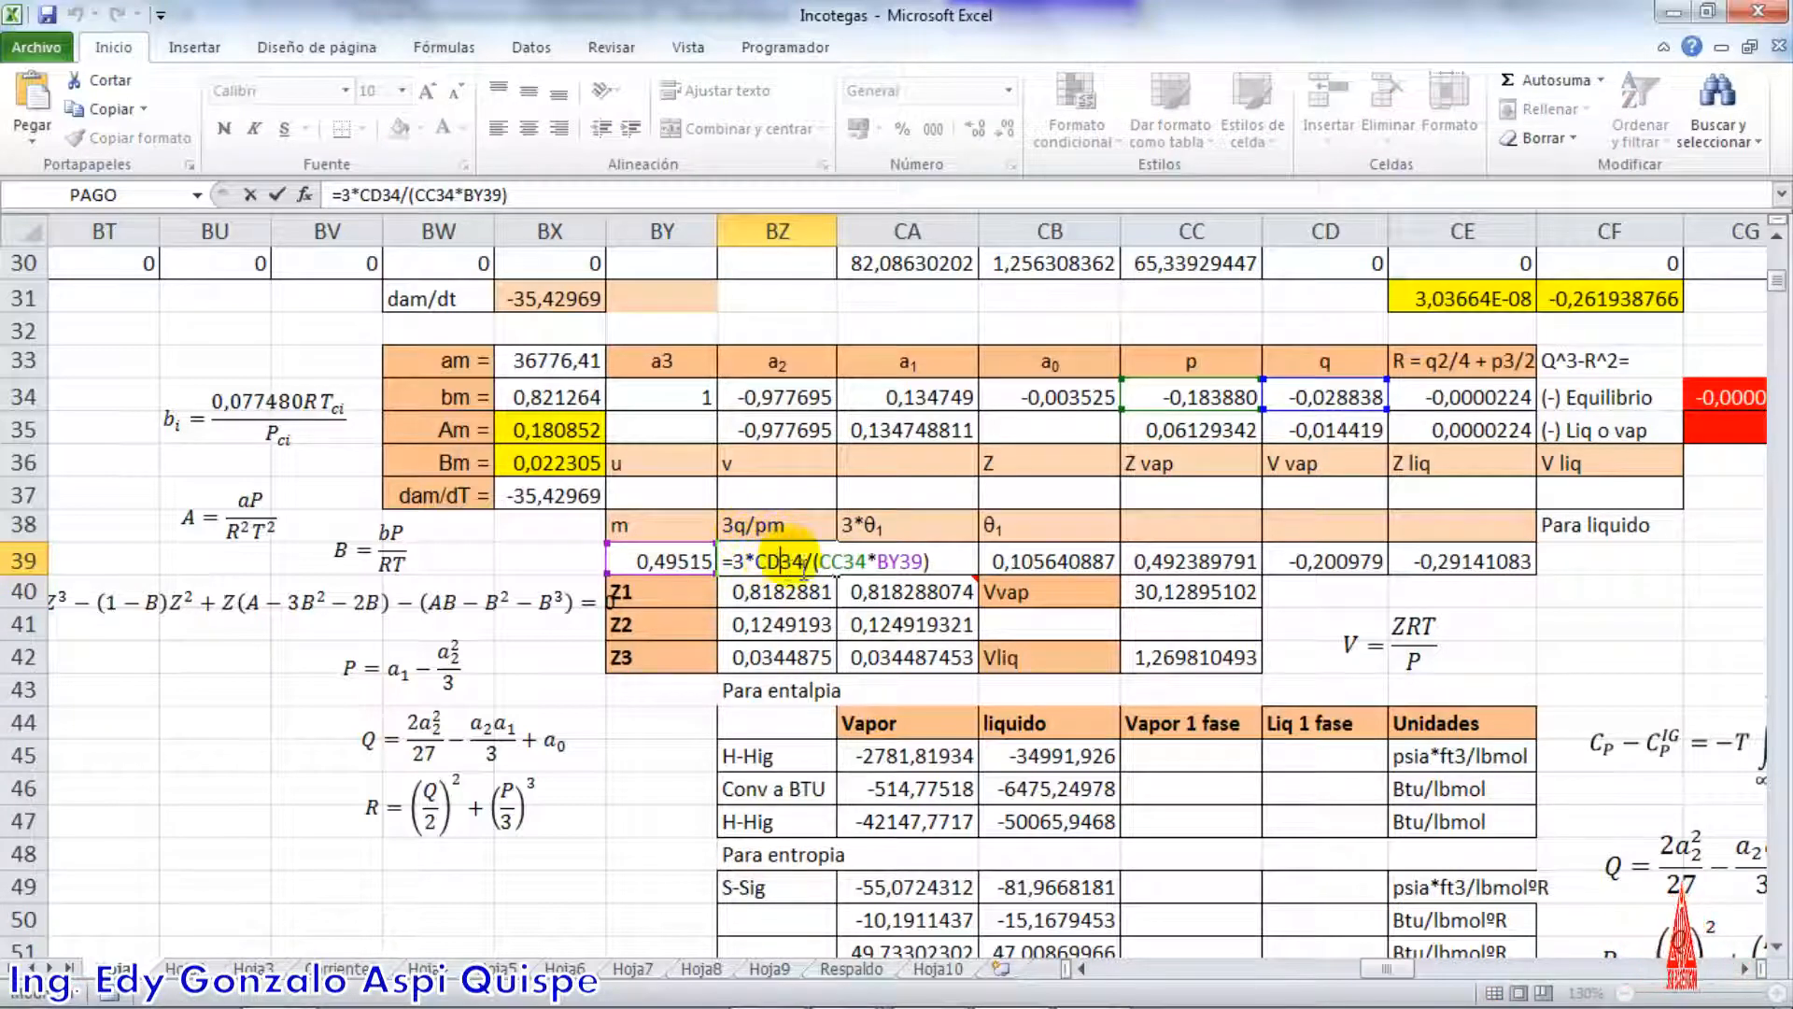
key(Return)
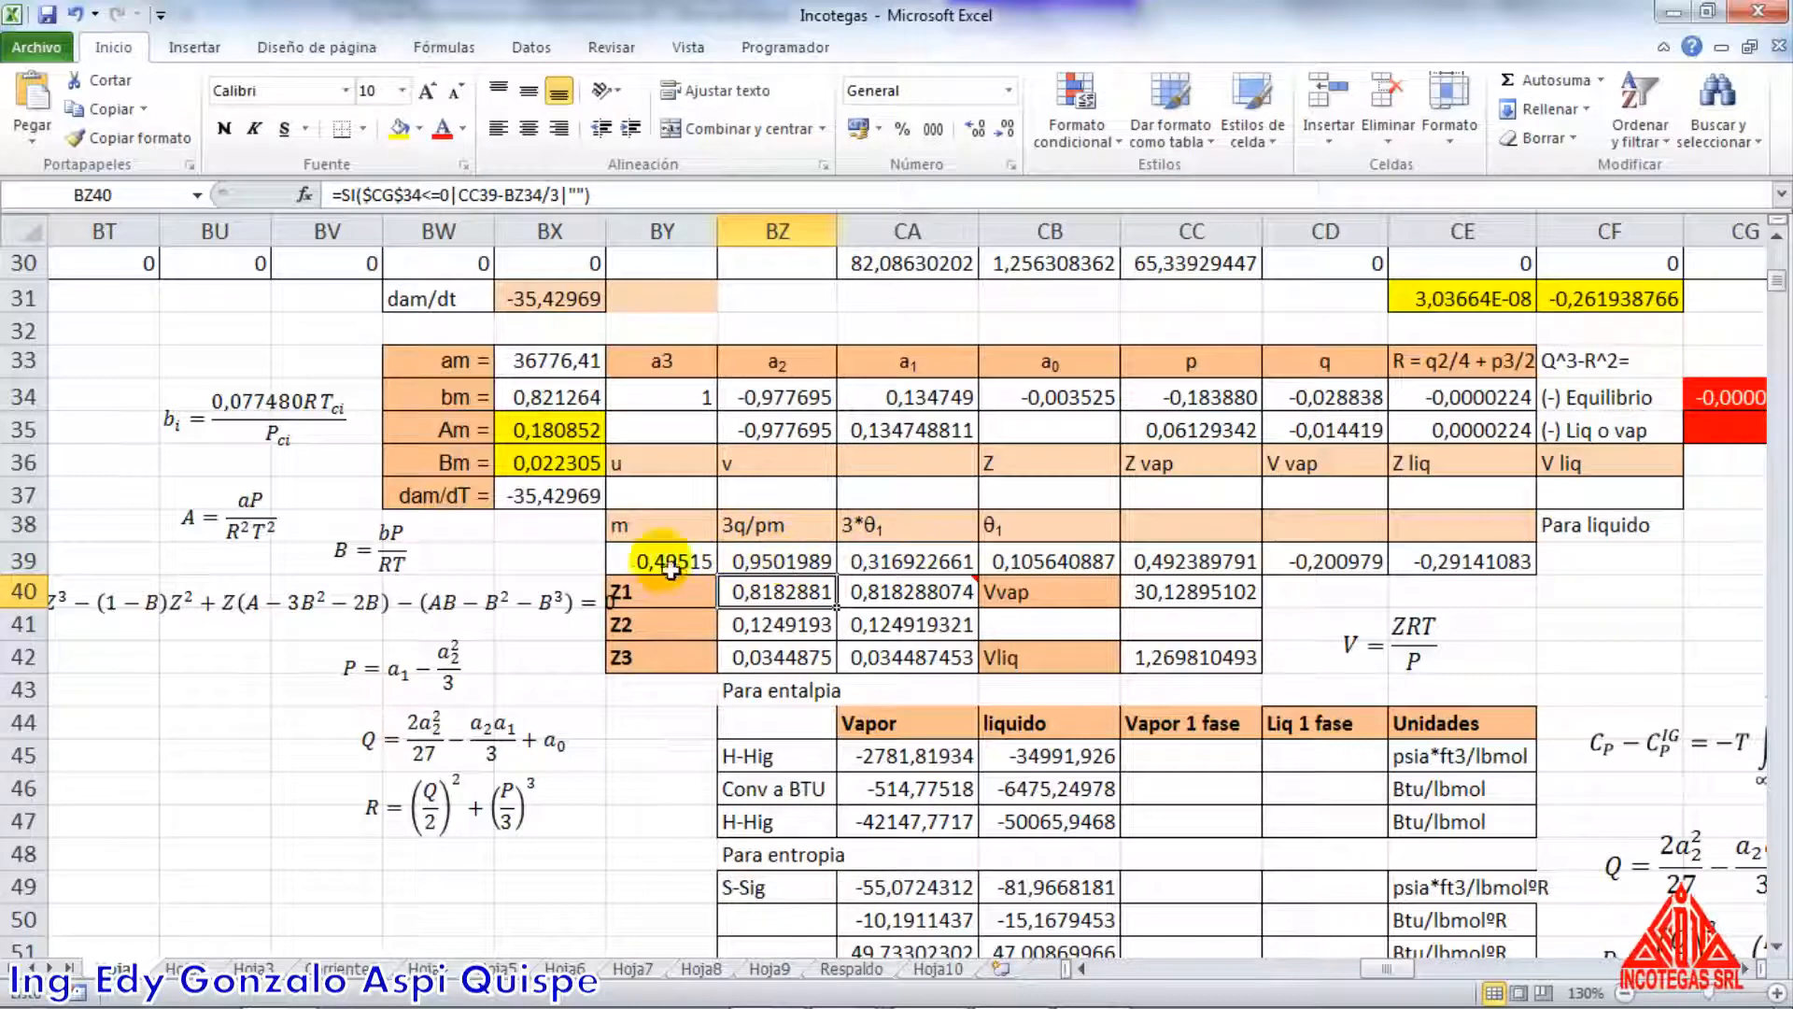
Check the arccosine formula for 3*θ1 in CA39 and the θ1 formula in CB39, keeping the latter as =CA39/3
scroll(505, 775, down, 2)
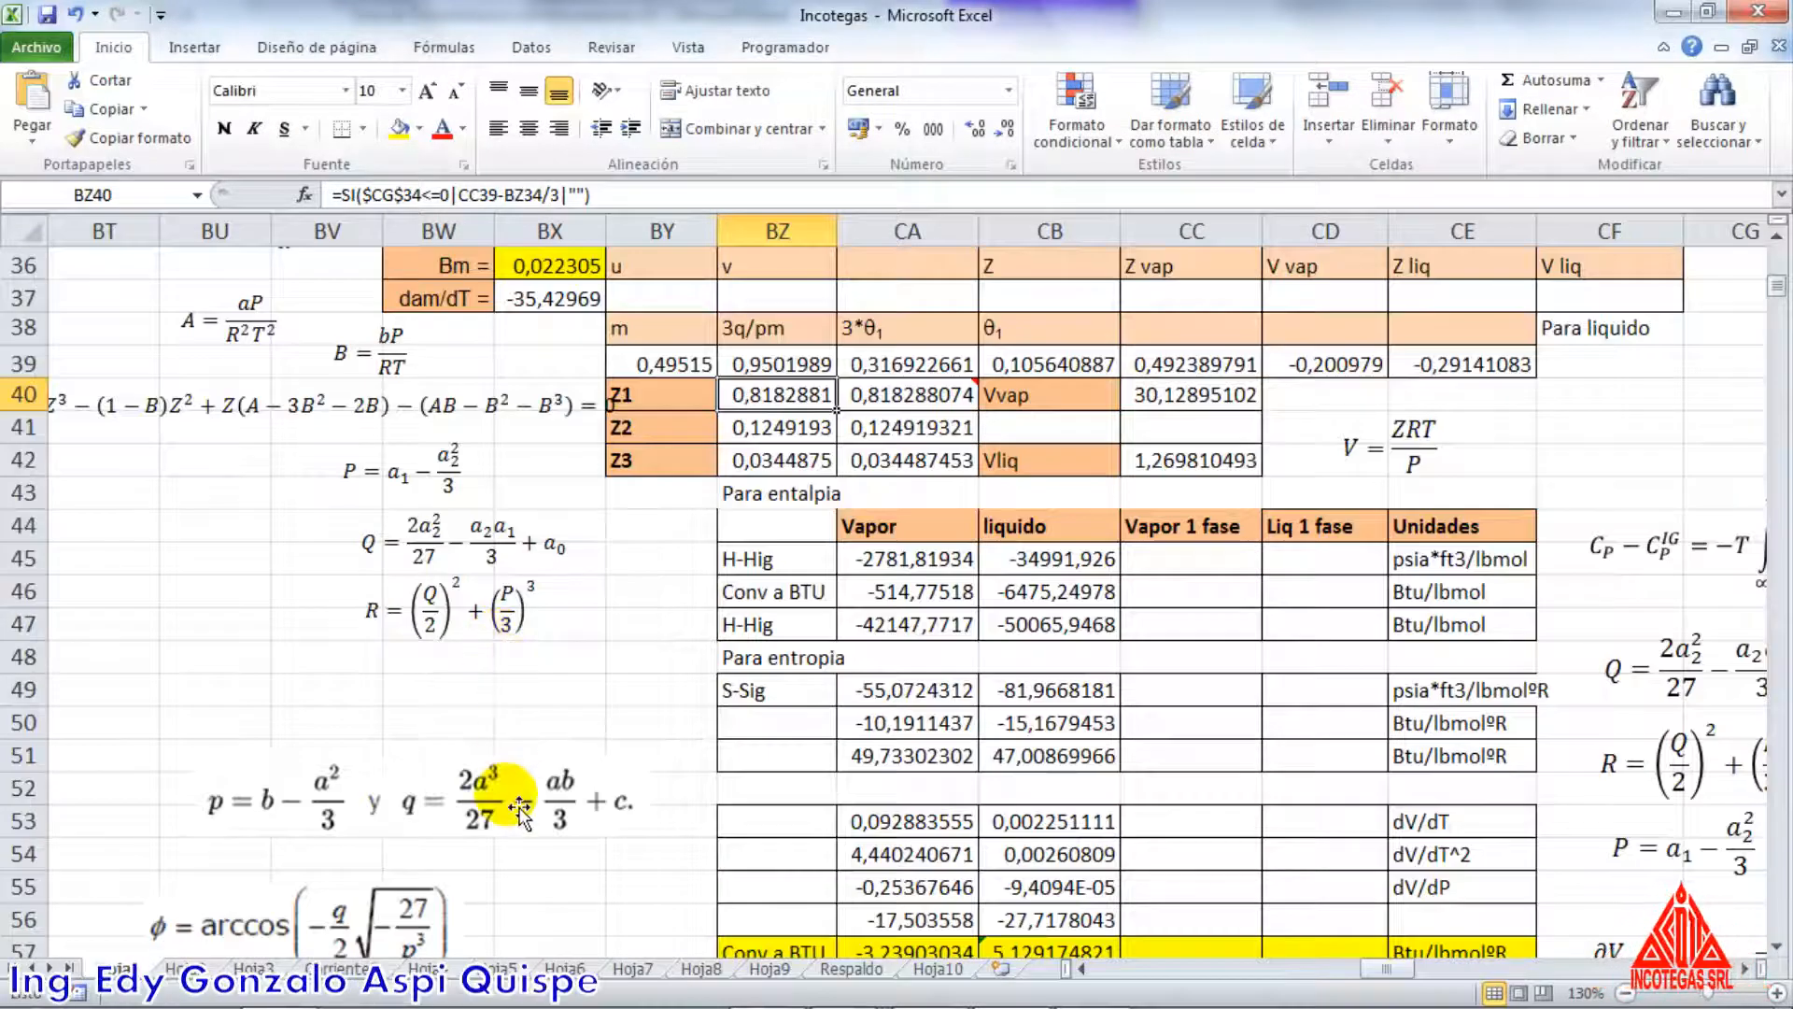
scroll(519, 840, down, 1)
scroll(504, 747, up, 2)
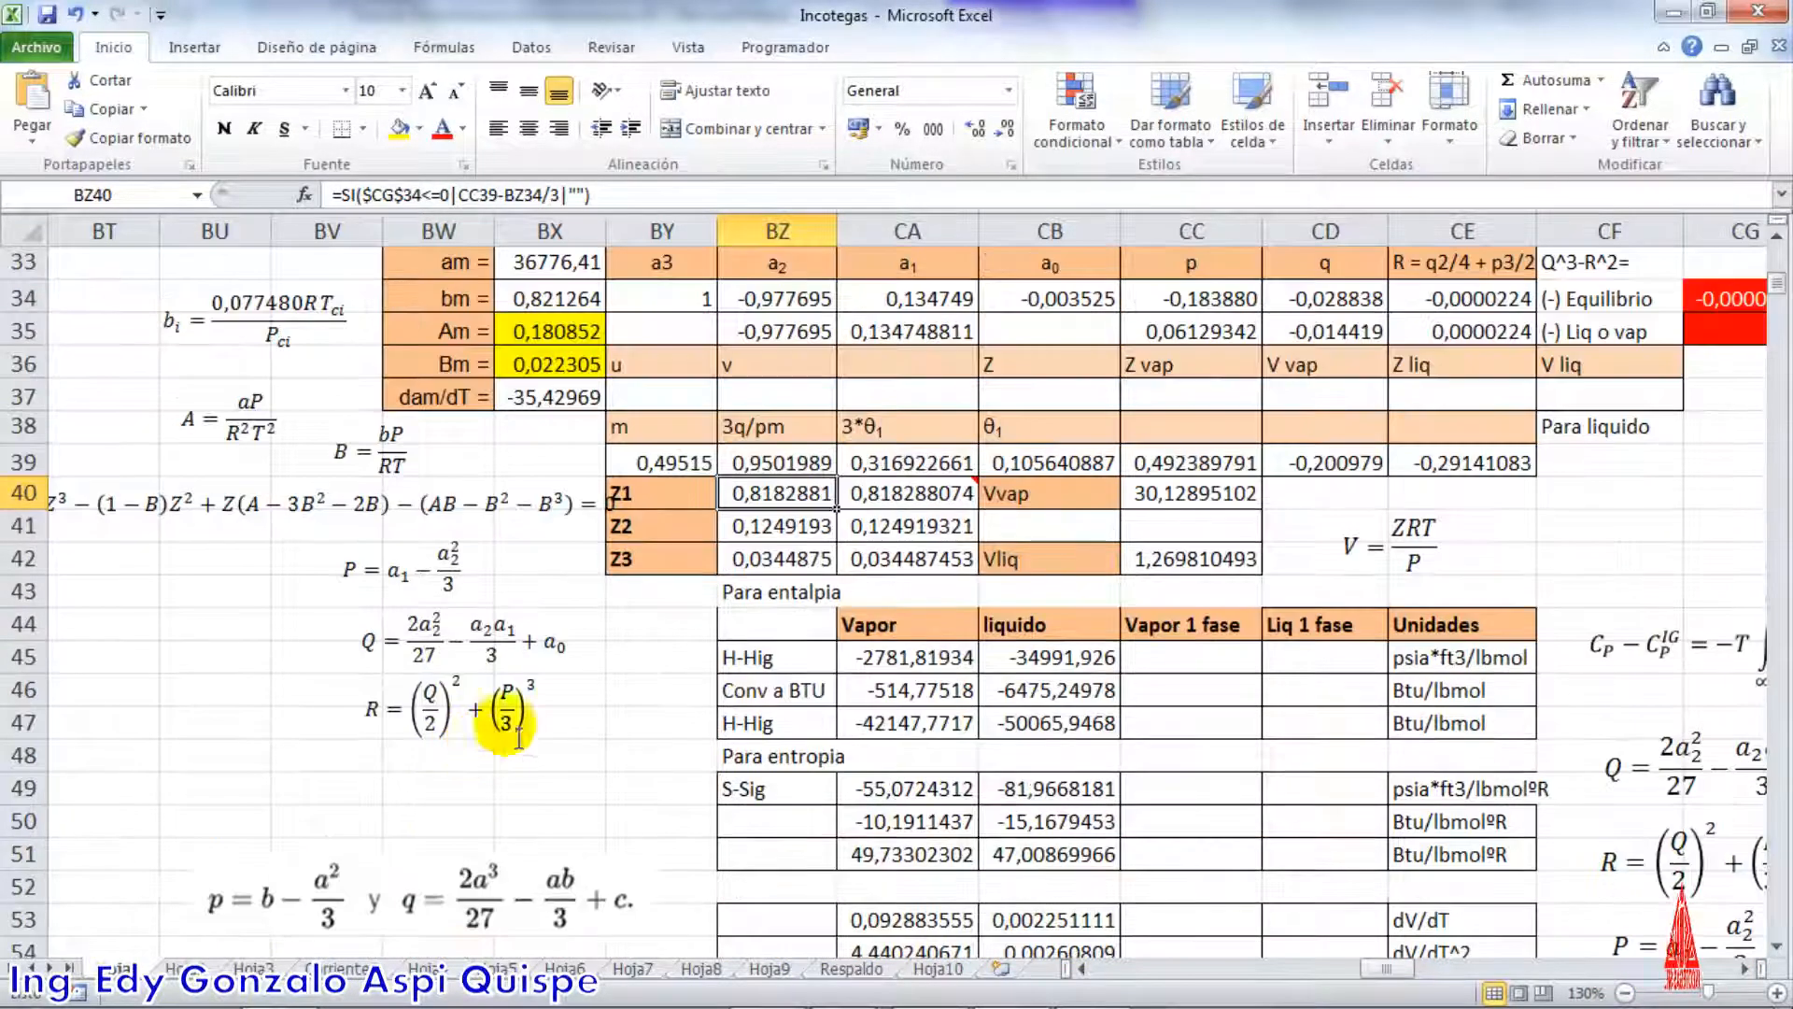
click(899, 472)
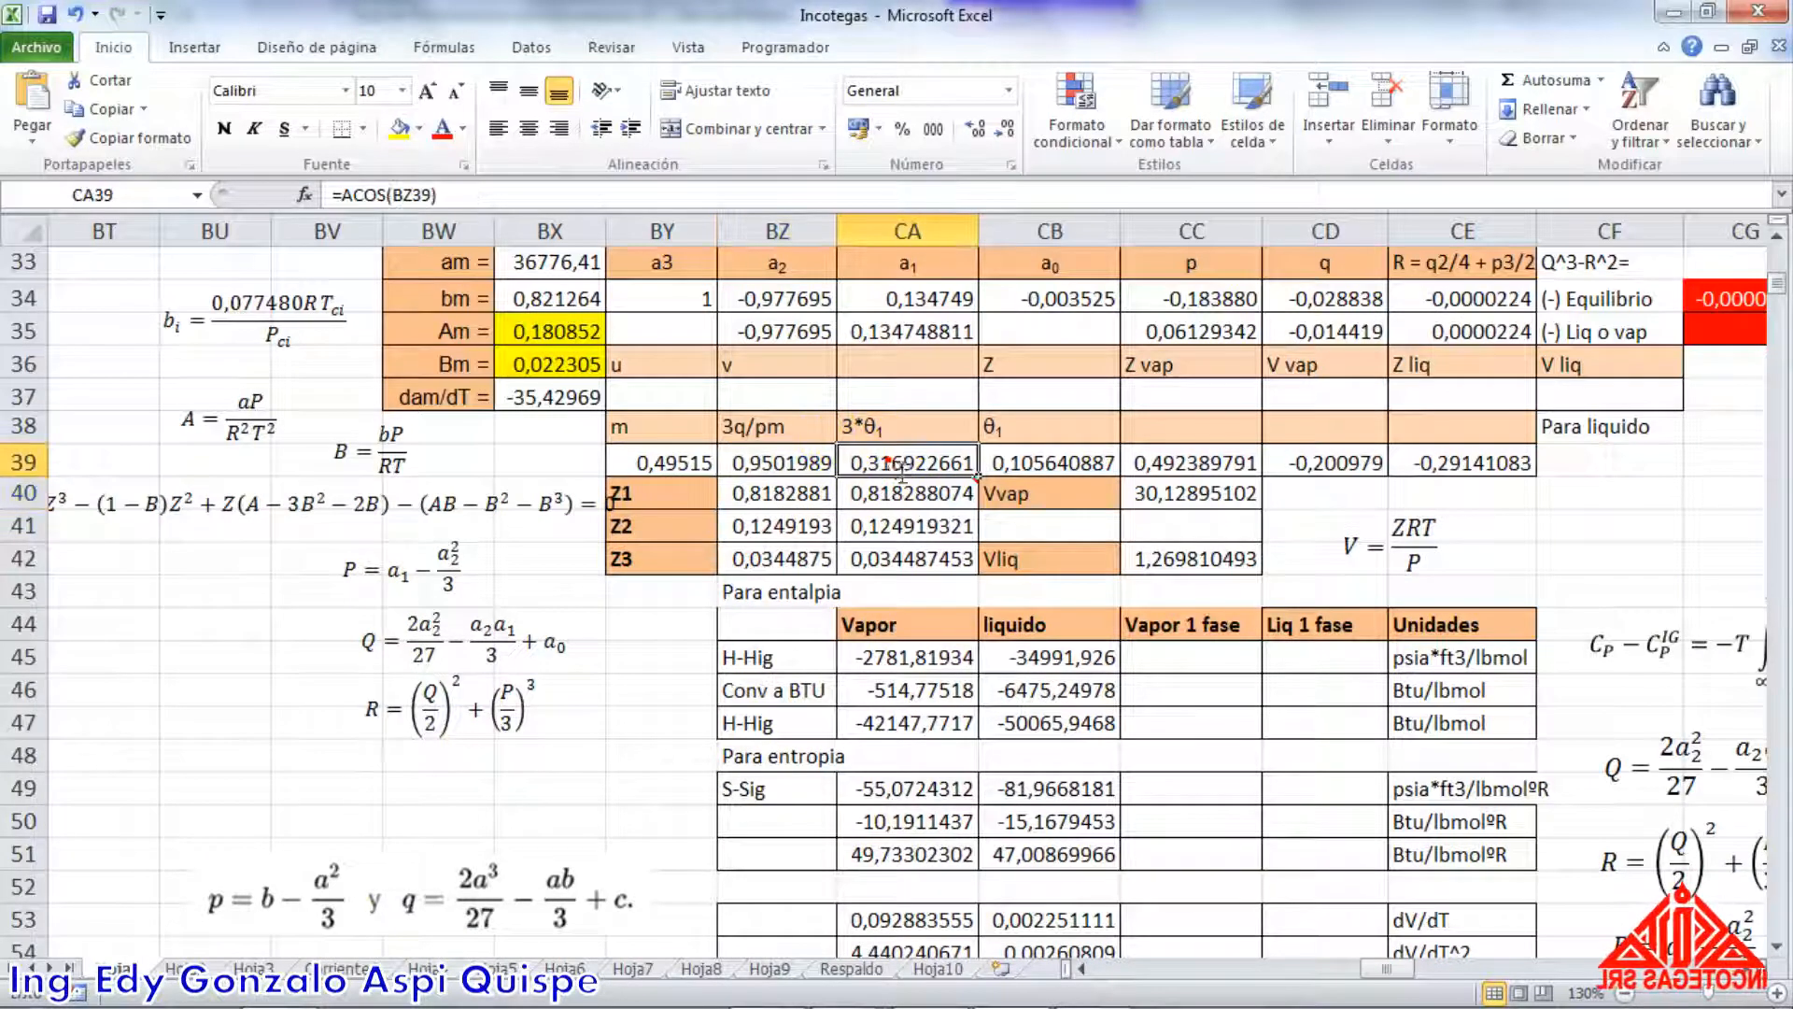
double_click(887, 461)
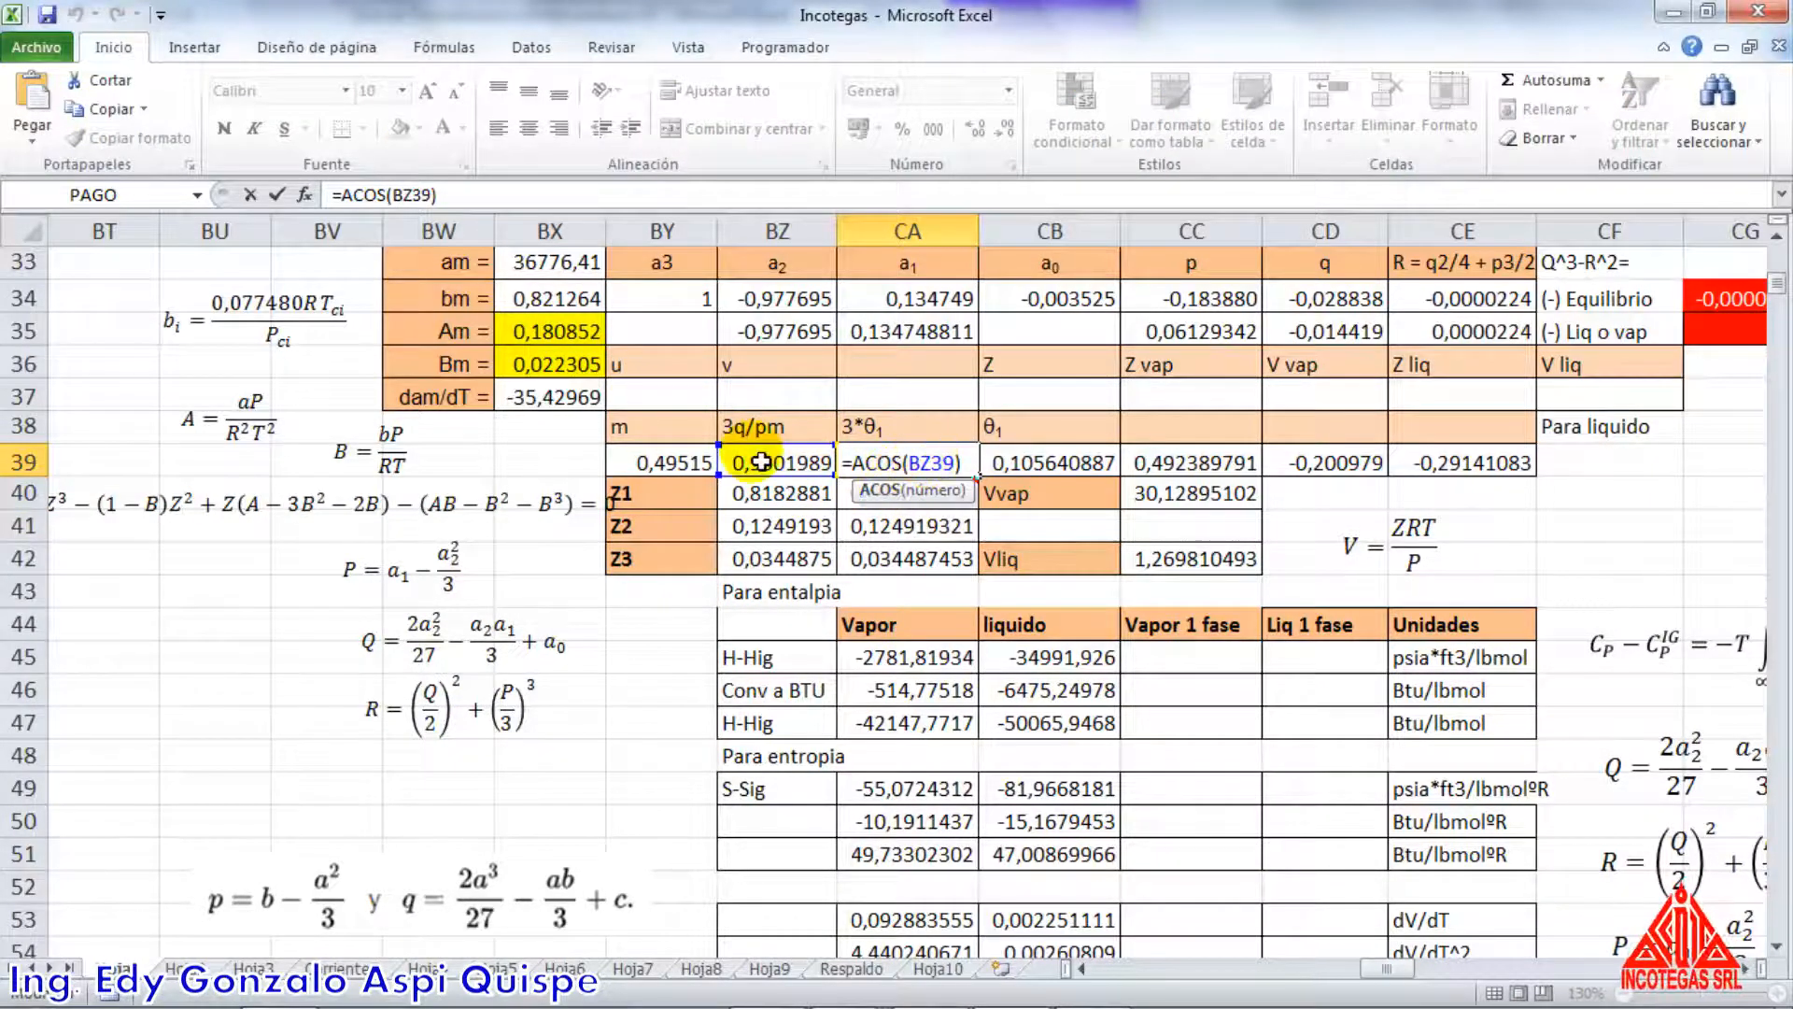
key(Return)
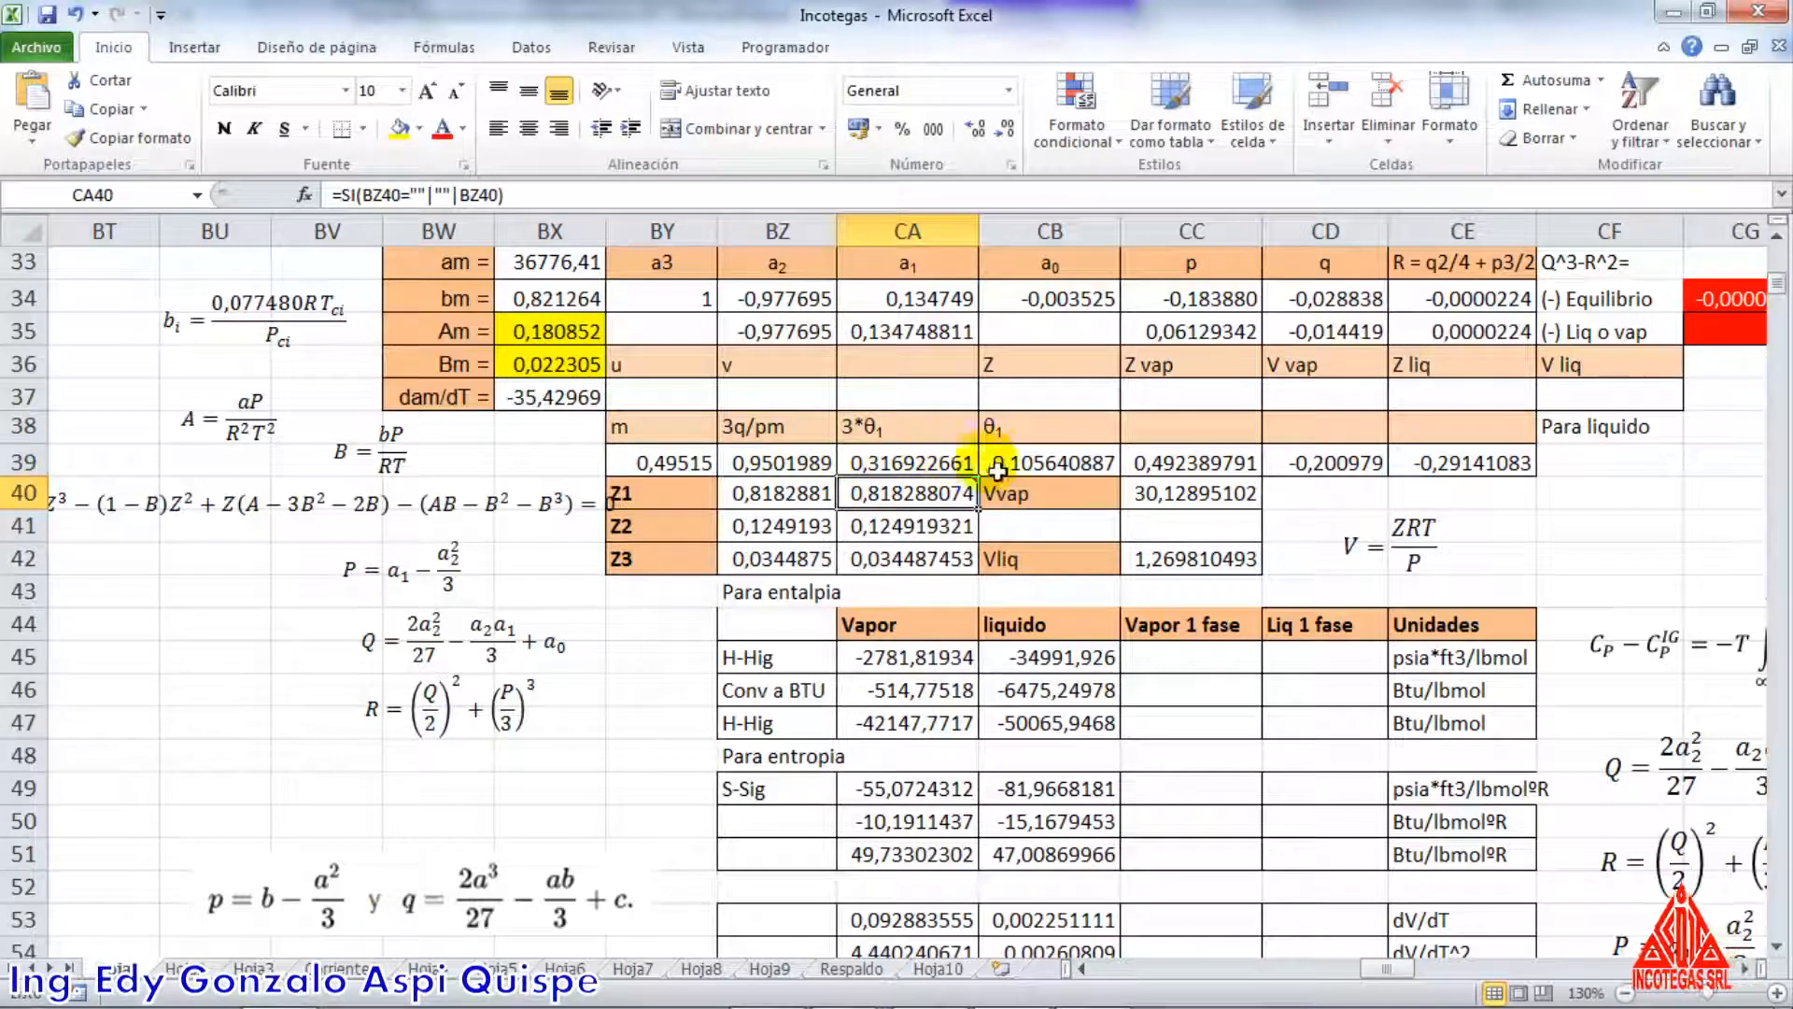
click(1027, 466)
text(=CA39/3)
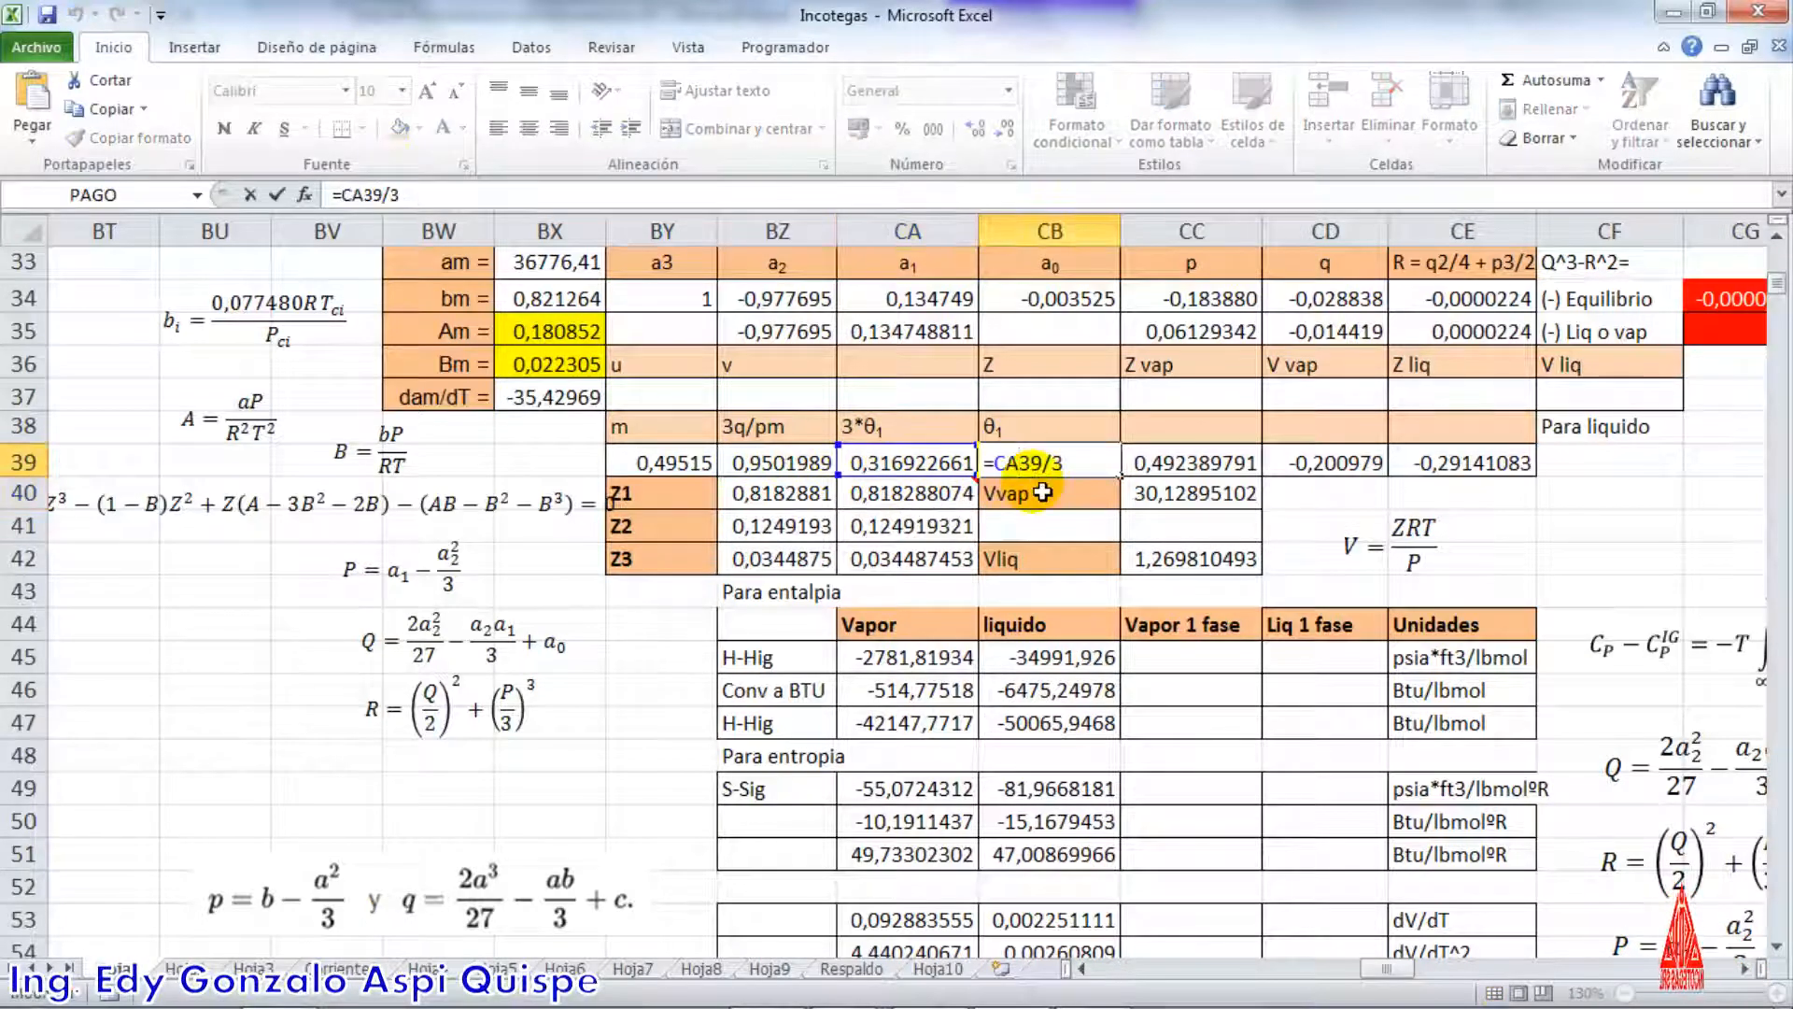
key(Return)
Move the arccos φ equation image directly beneath the R equation and shift the p and q equation image below it
scroll(741, 601, down, 2)
click(401, 843)
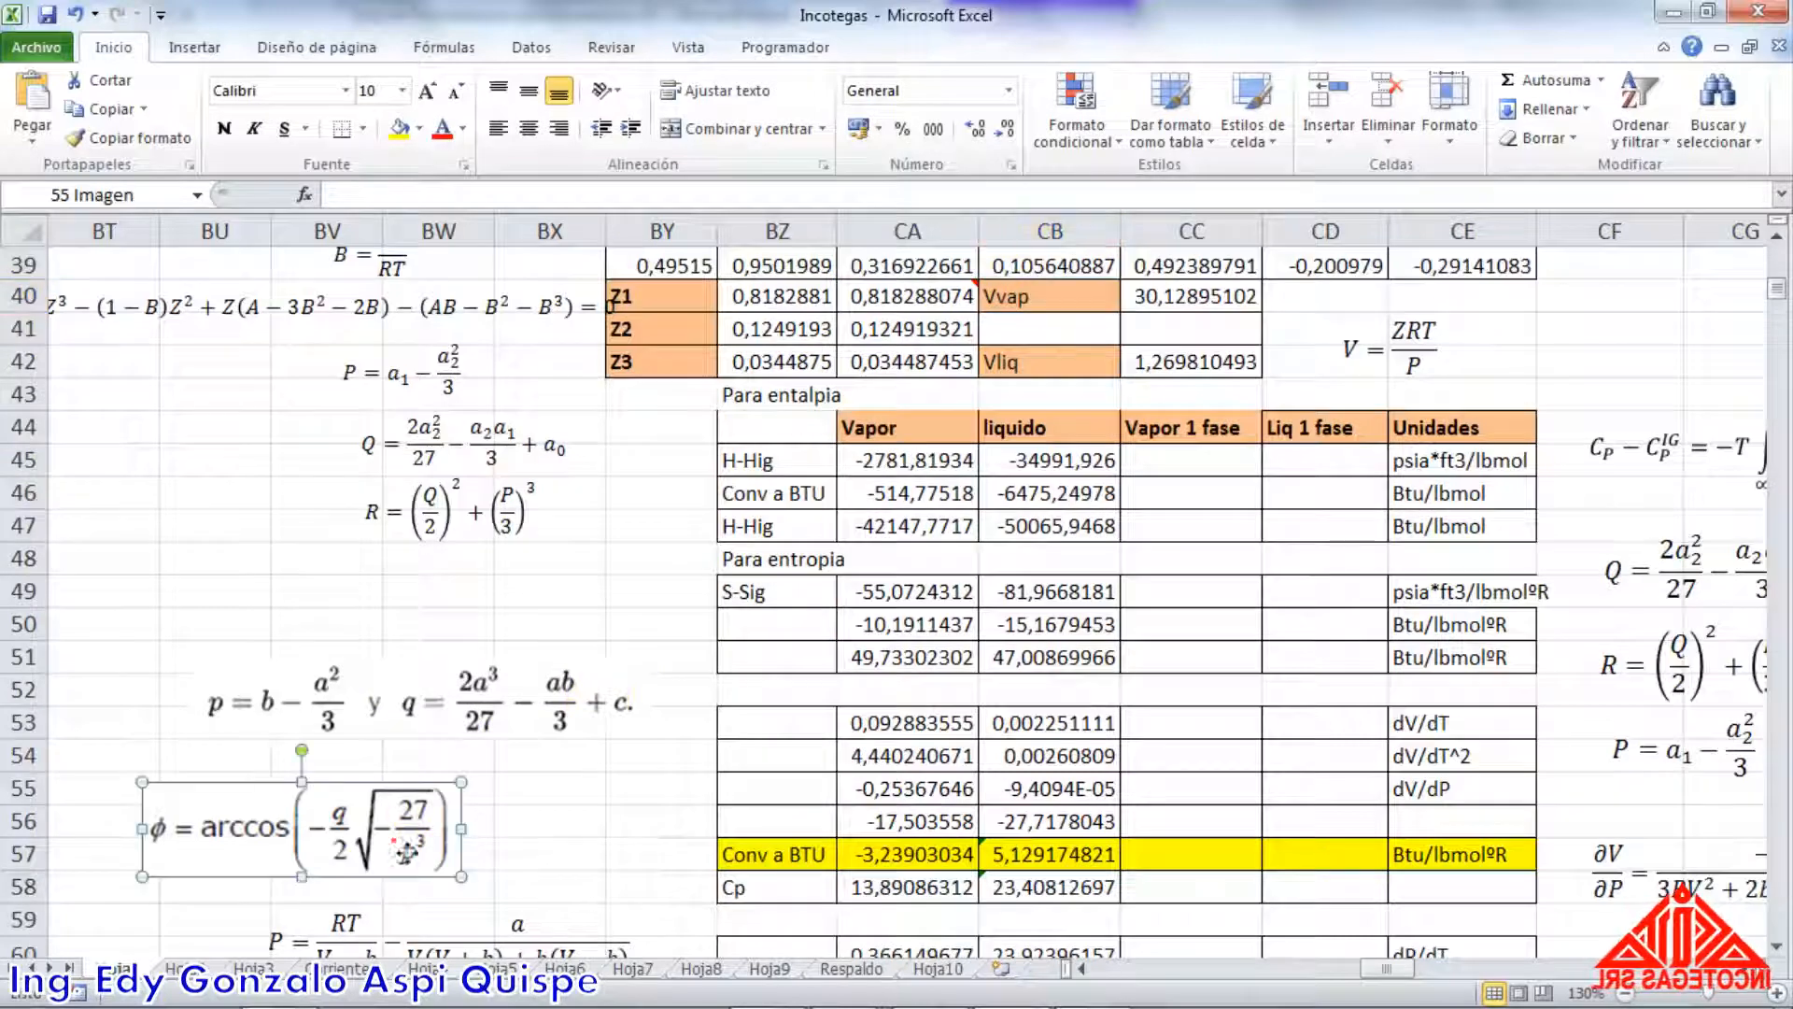
drag(402, 843, 362, 613)
drag(493, 709, 487, 791)
drag(374, 632, 576, 661)
scroll(794, 565, up, 1)
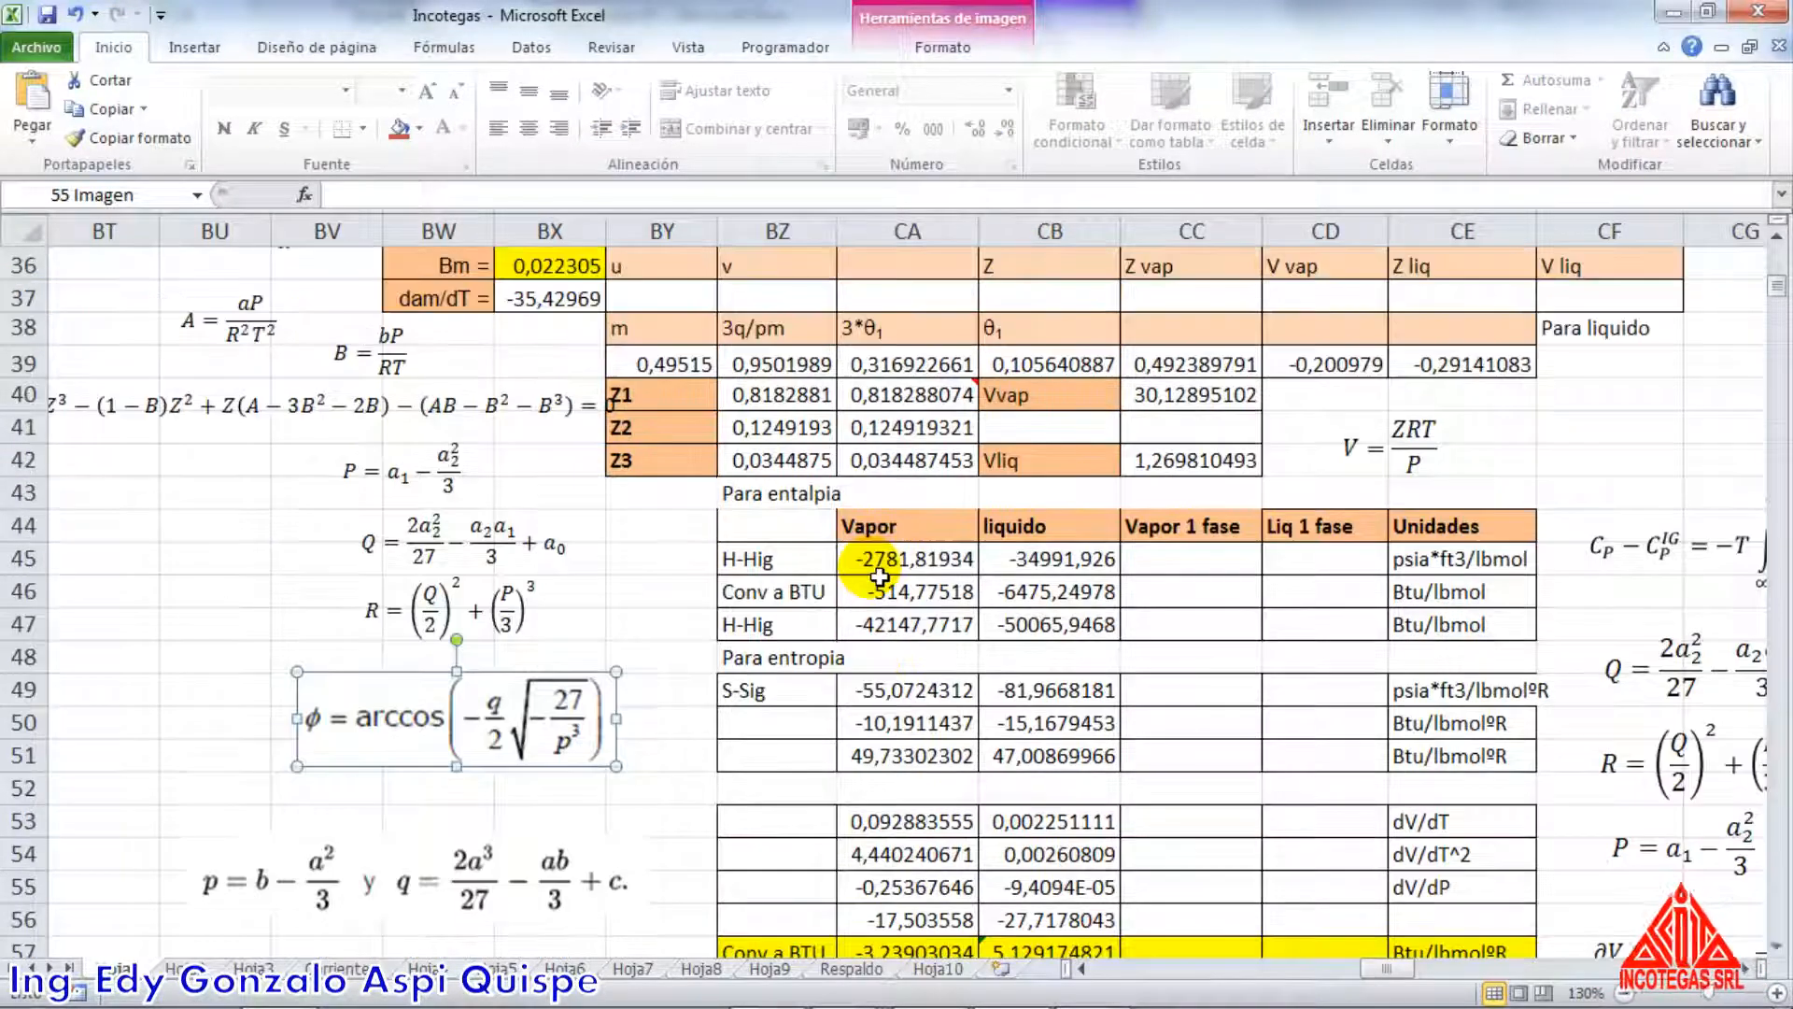
Check the cosine formulas in CC39, CD39 and CE39 that use m and θ1 for the three roots
scroll(819, 568, up, 2)
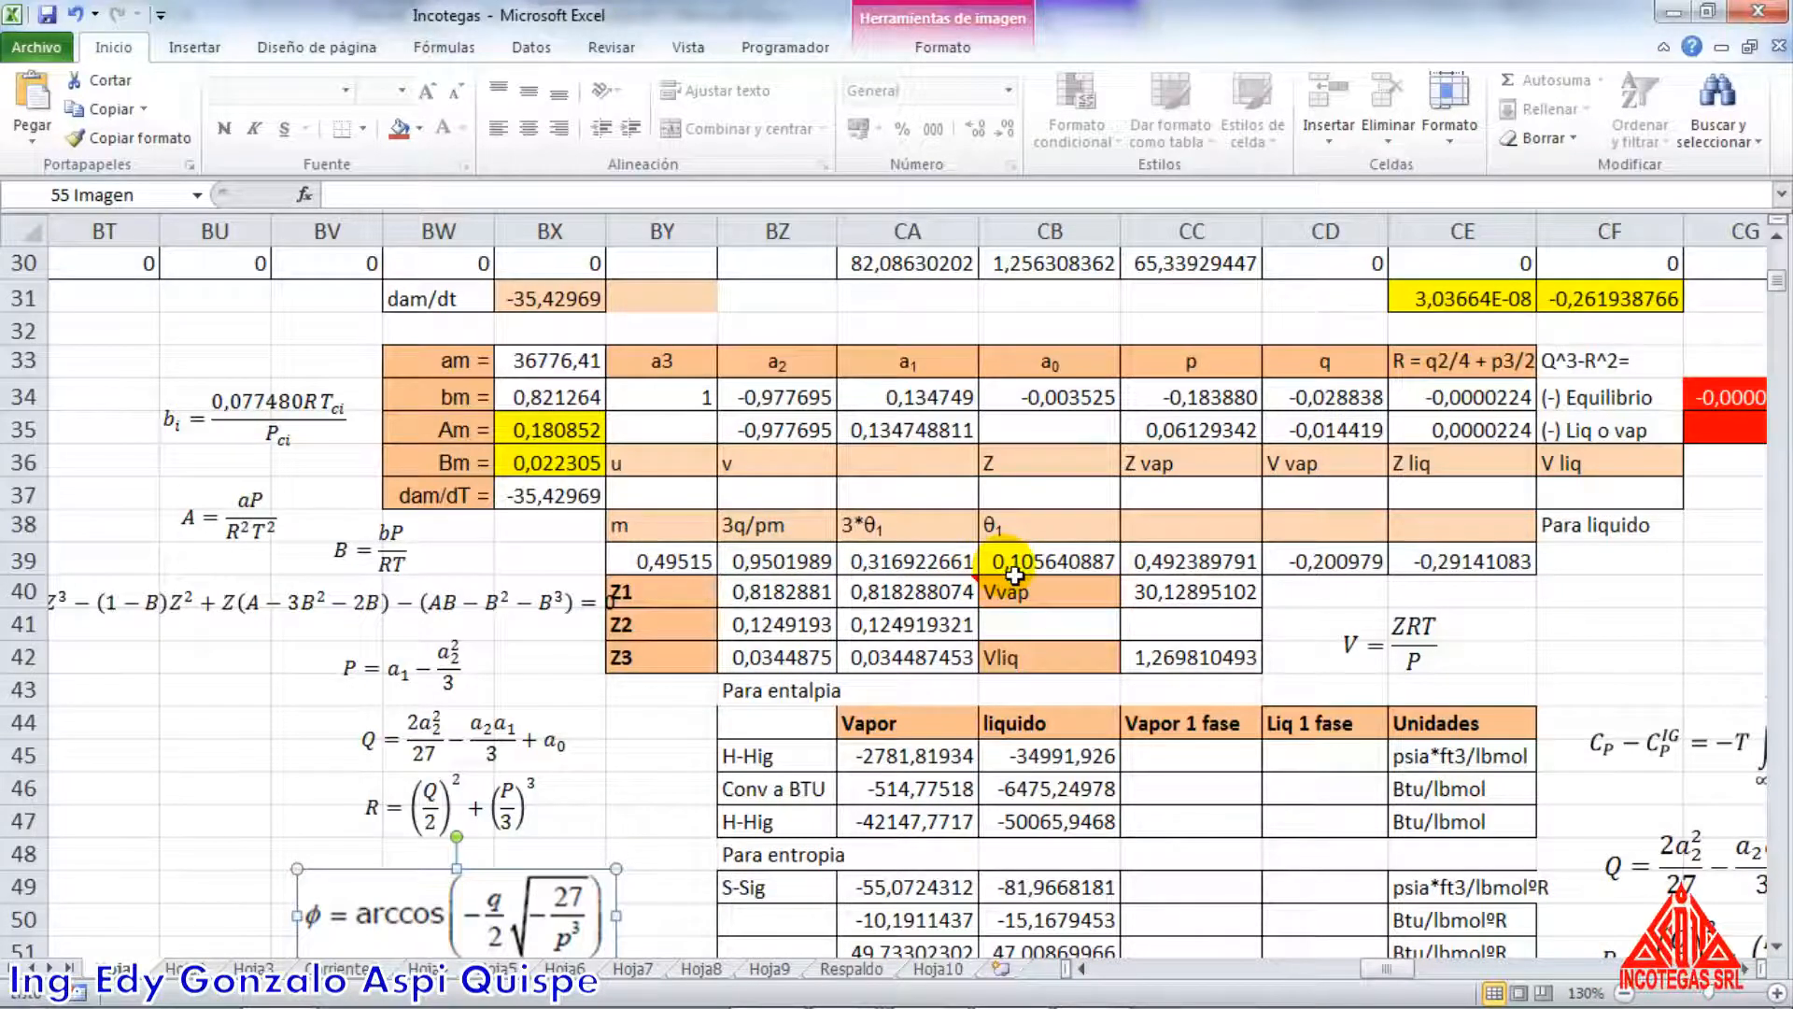
scroll(1014, 574, down, 1)
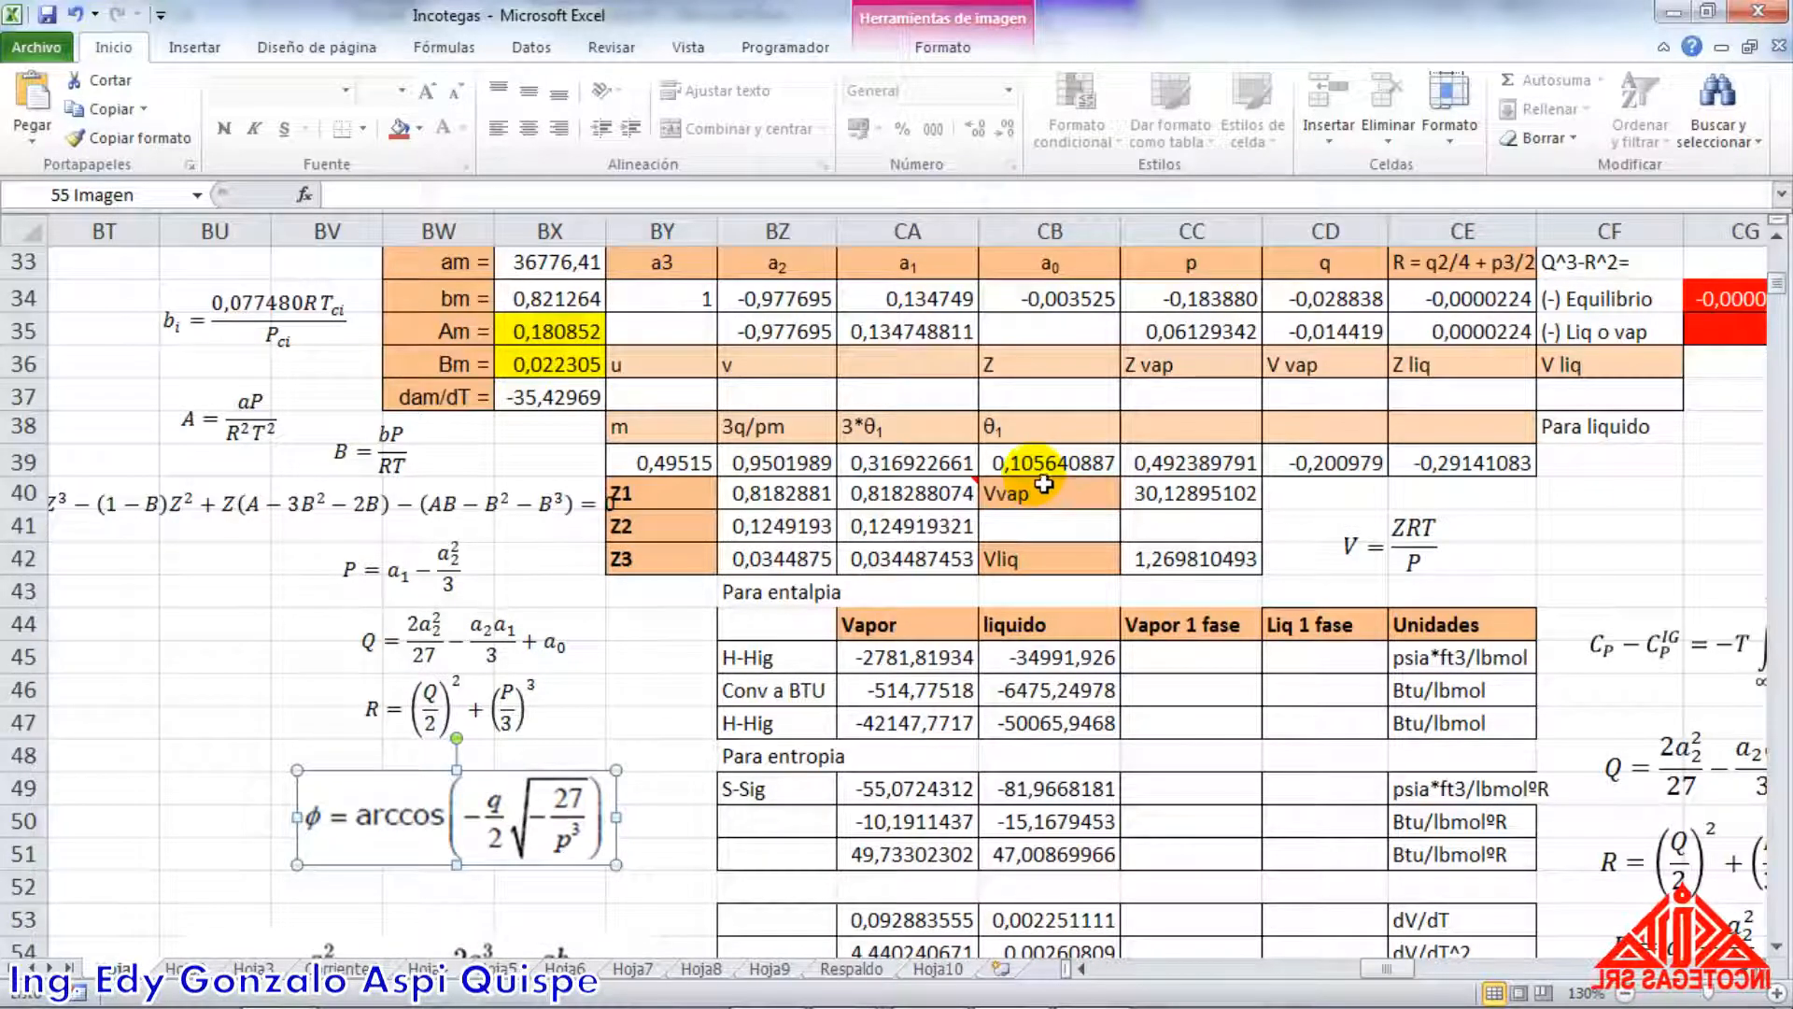
double_click(1124, 472)
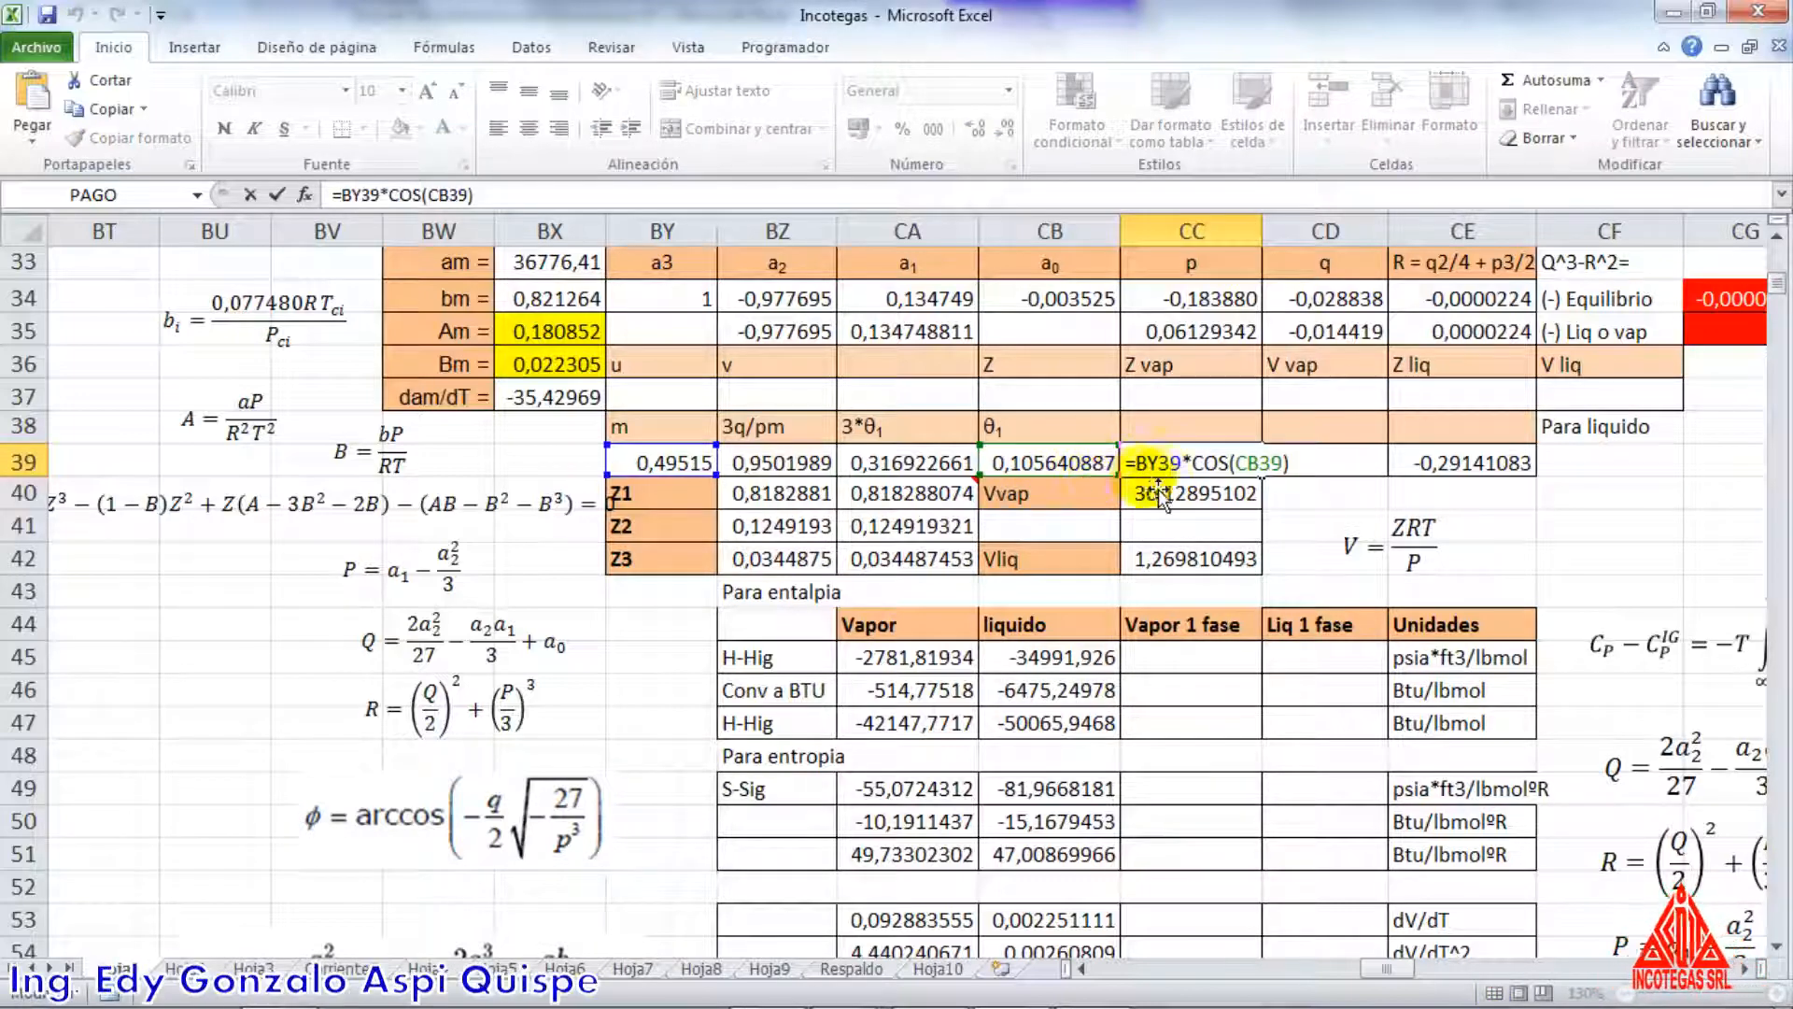
key(Escape)
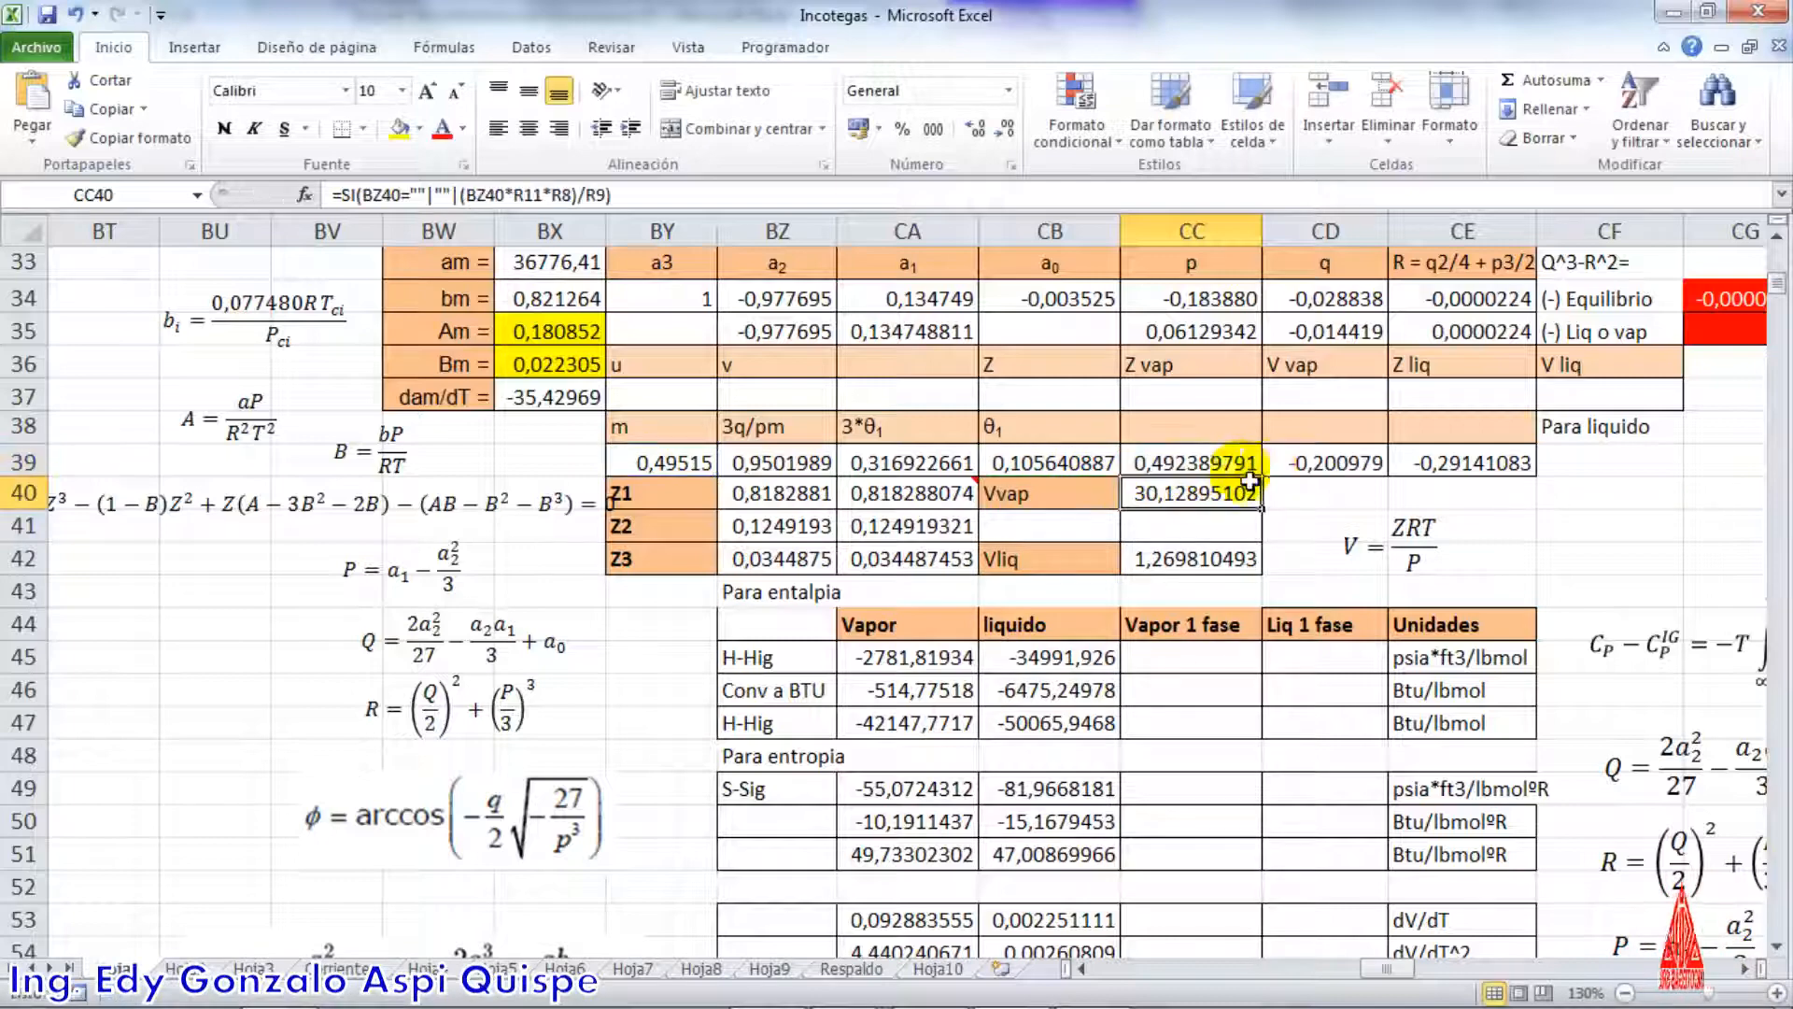
double_click(1307, 462)
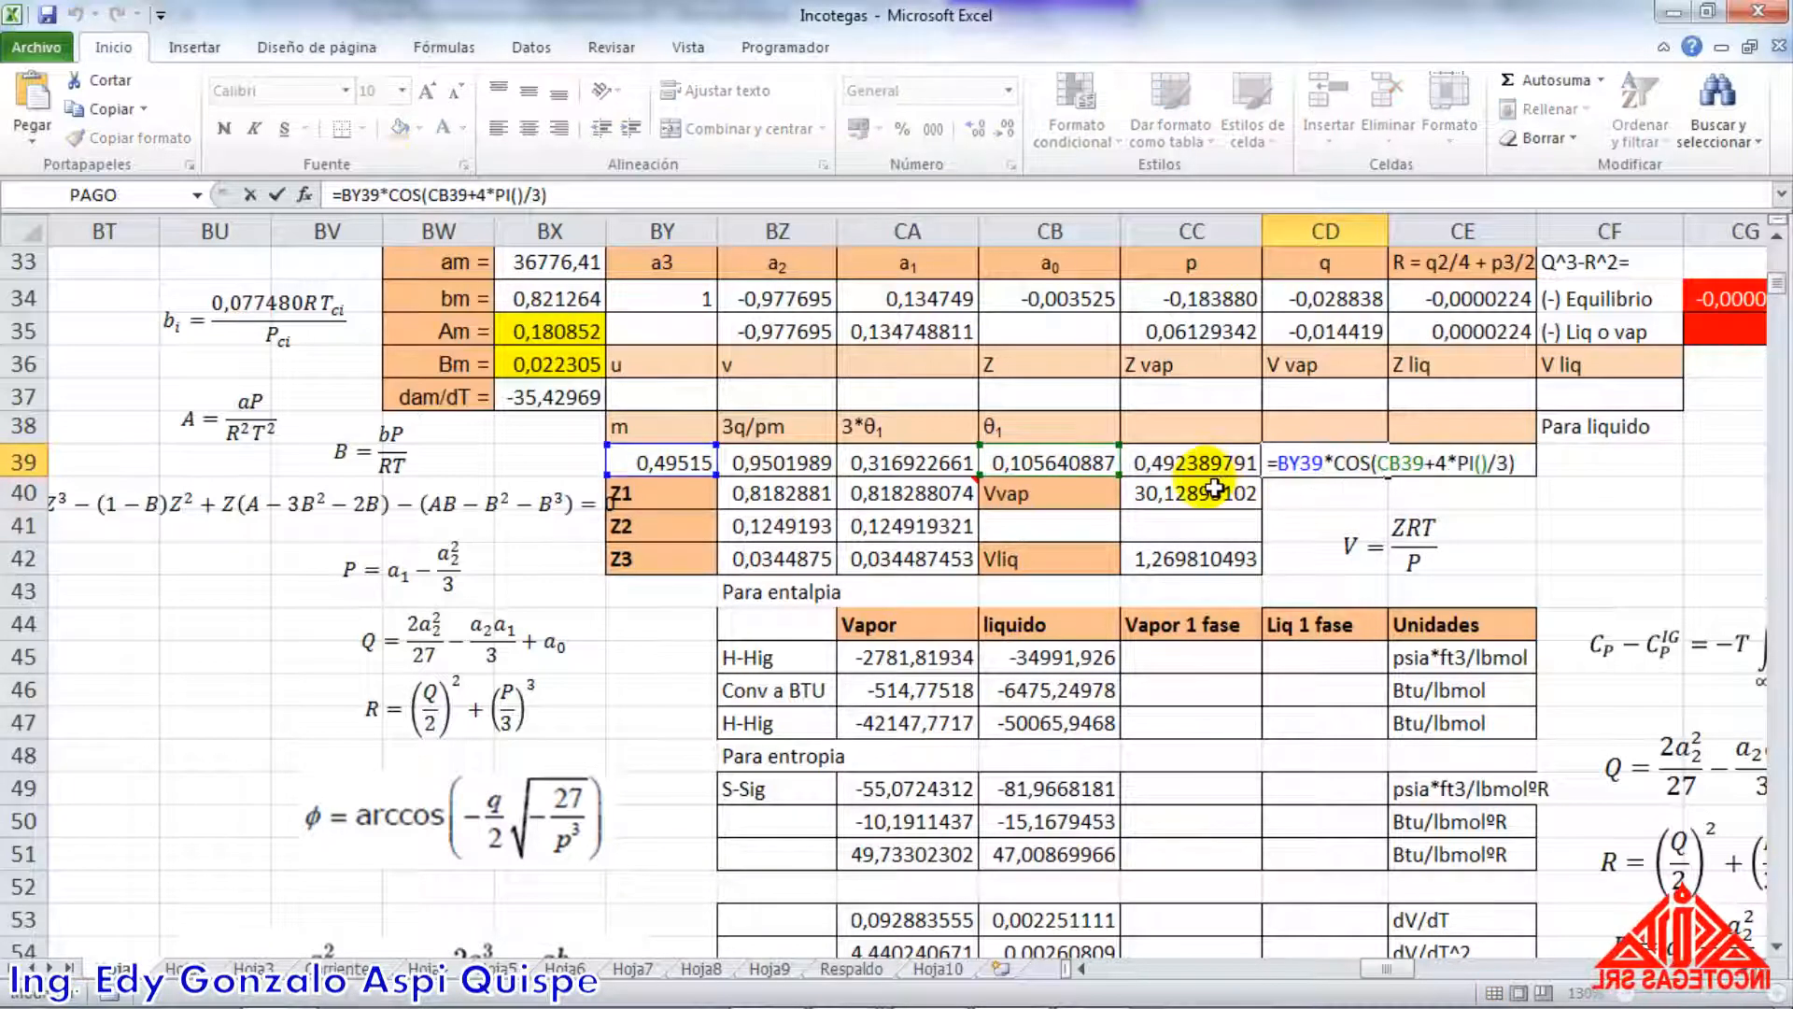
key(Return)
double_click(1459, 472)
key(Return)
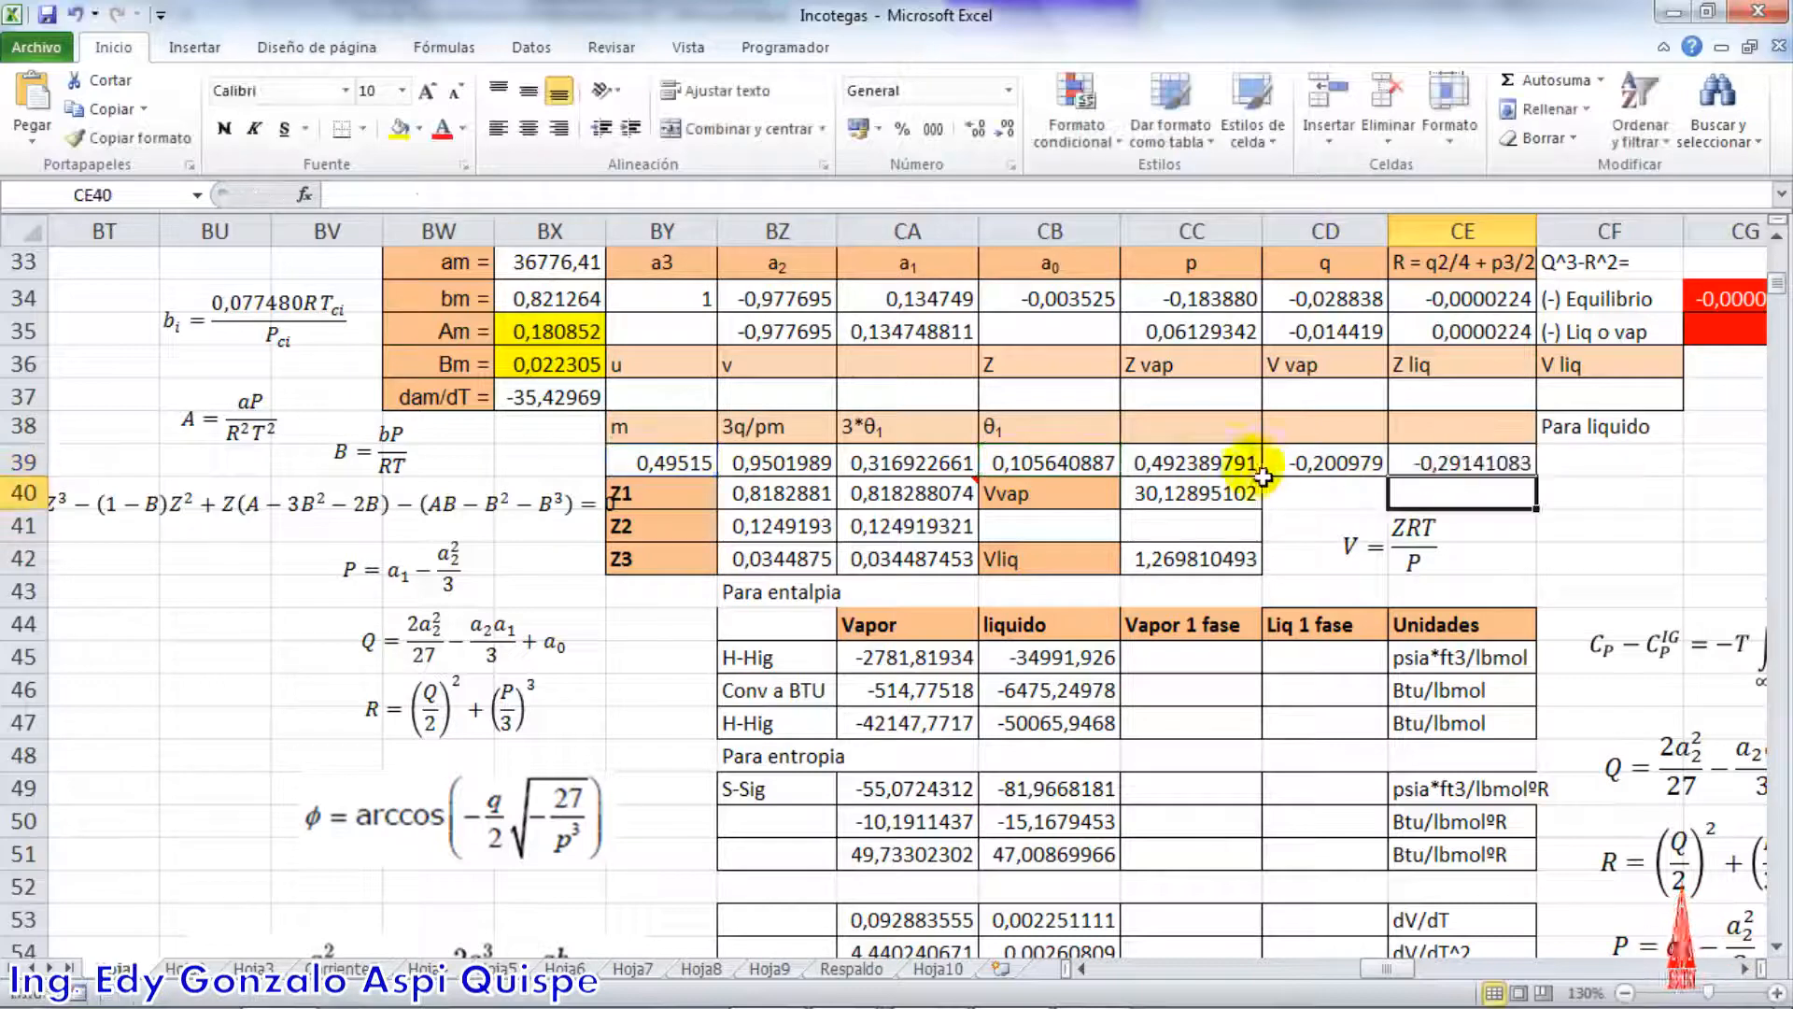
Recheck the m and θ1 references in the first cosine formula, CC39, and compare it with the formula in CD39
drag(1190, 462, 1457, 462)
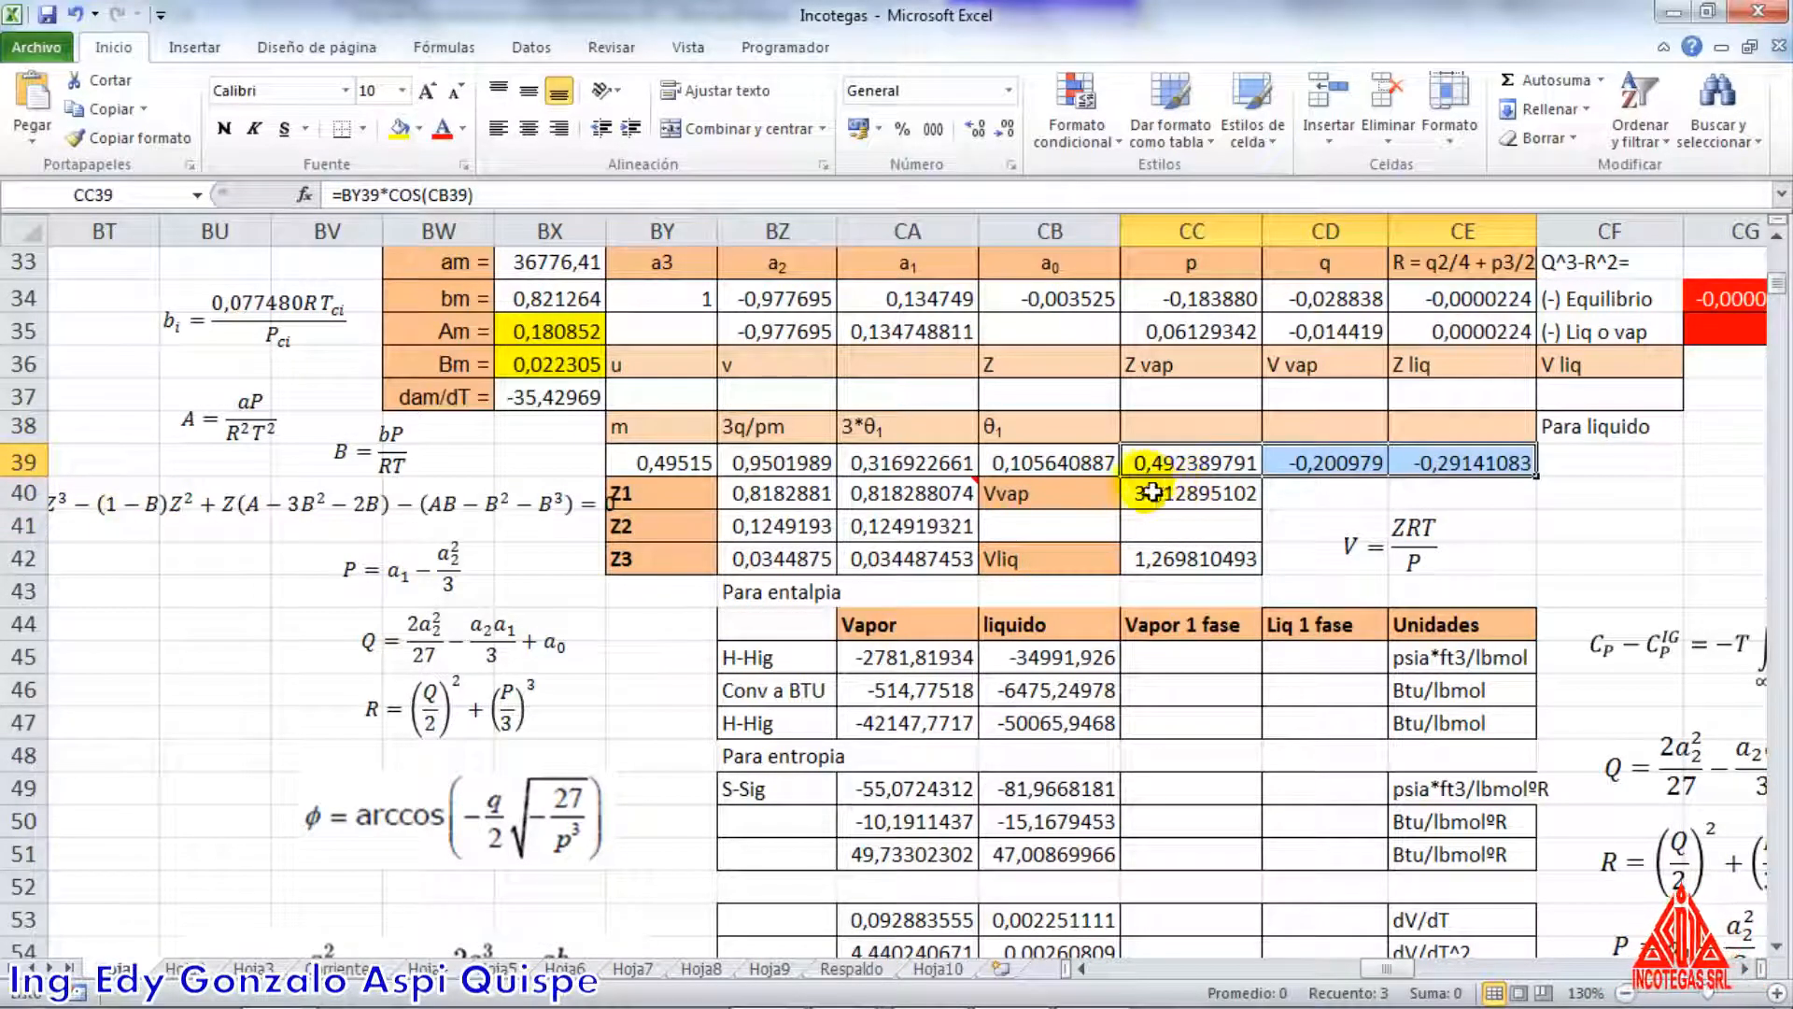
click(1208, 432)
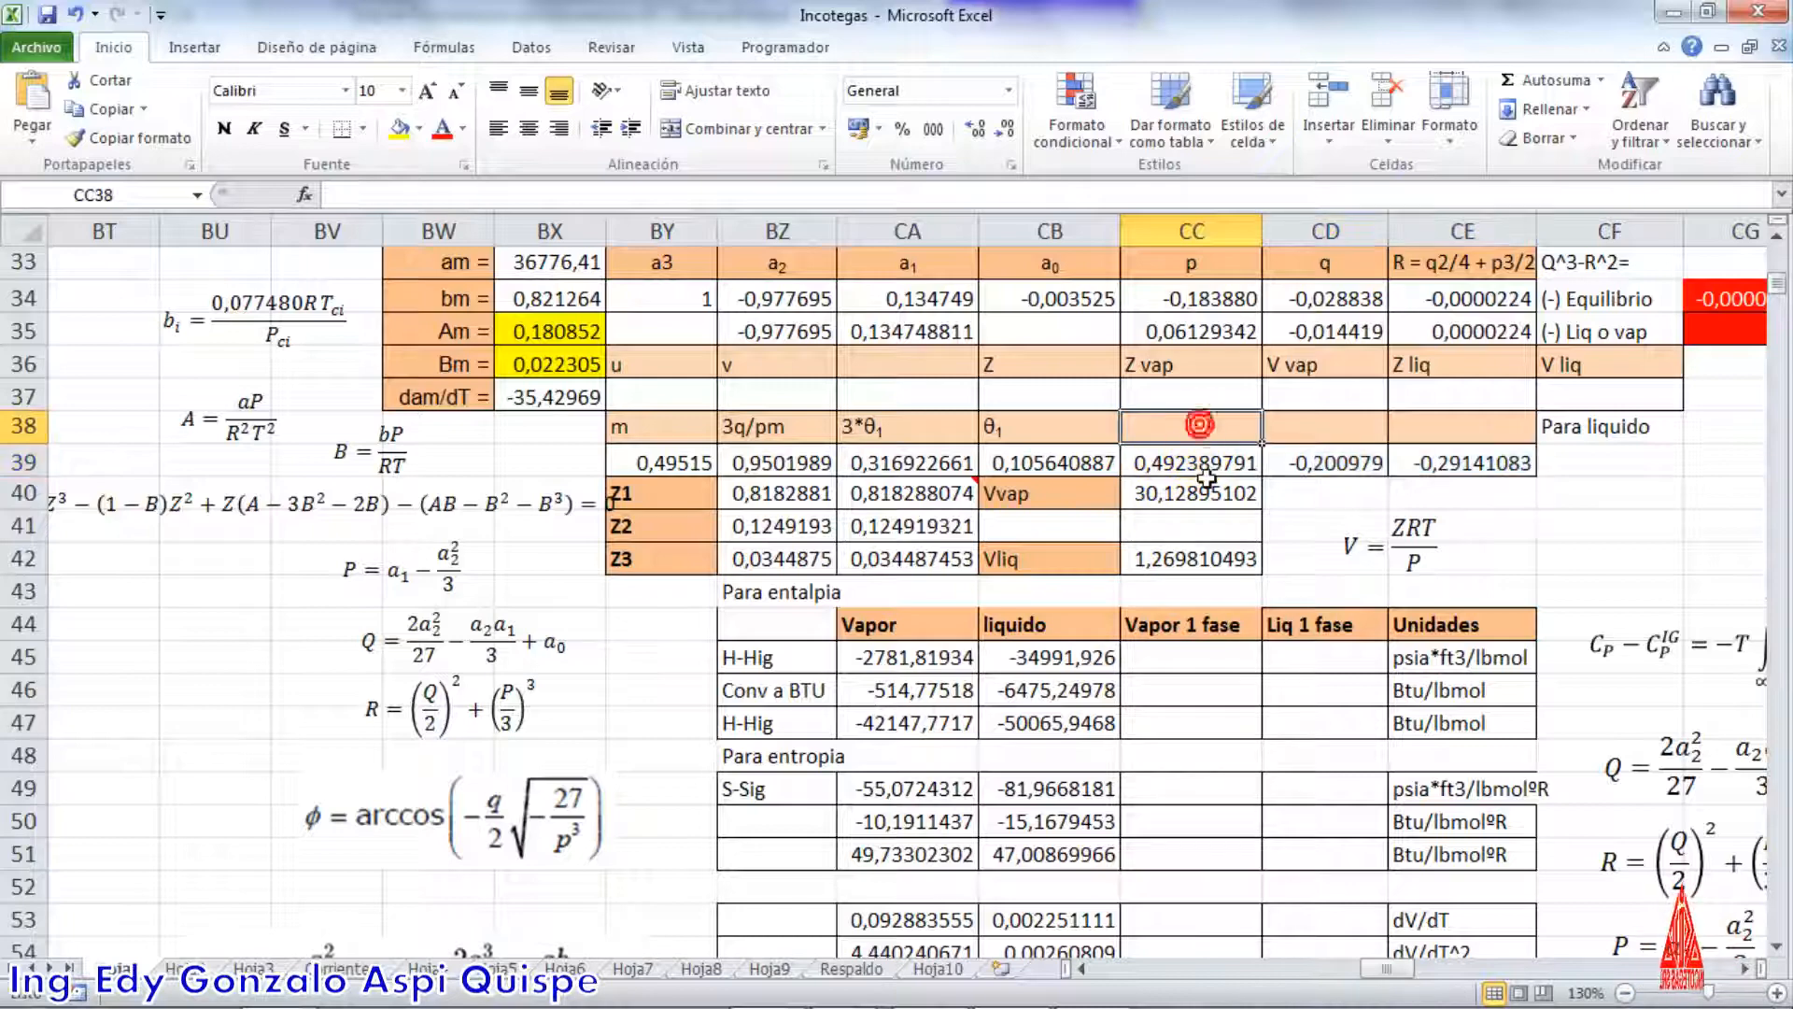
drag(1202, 466, 1439, 468)
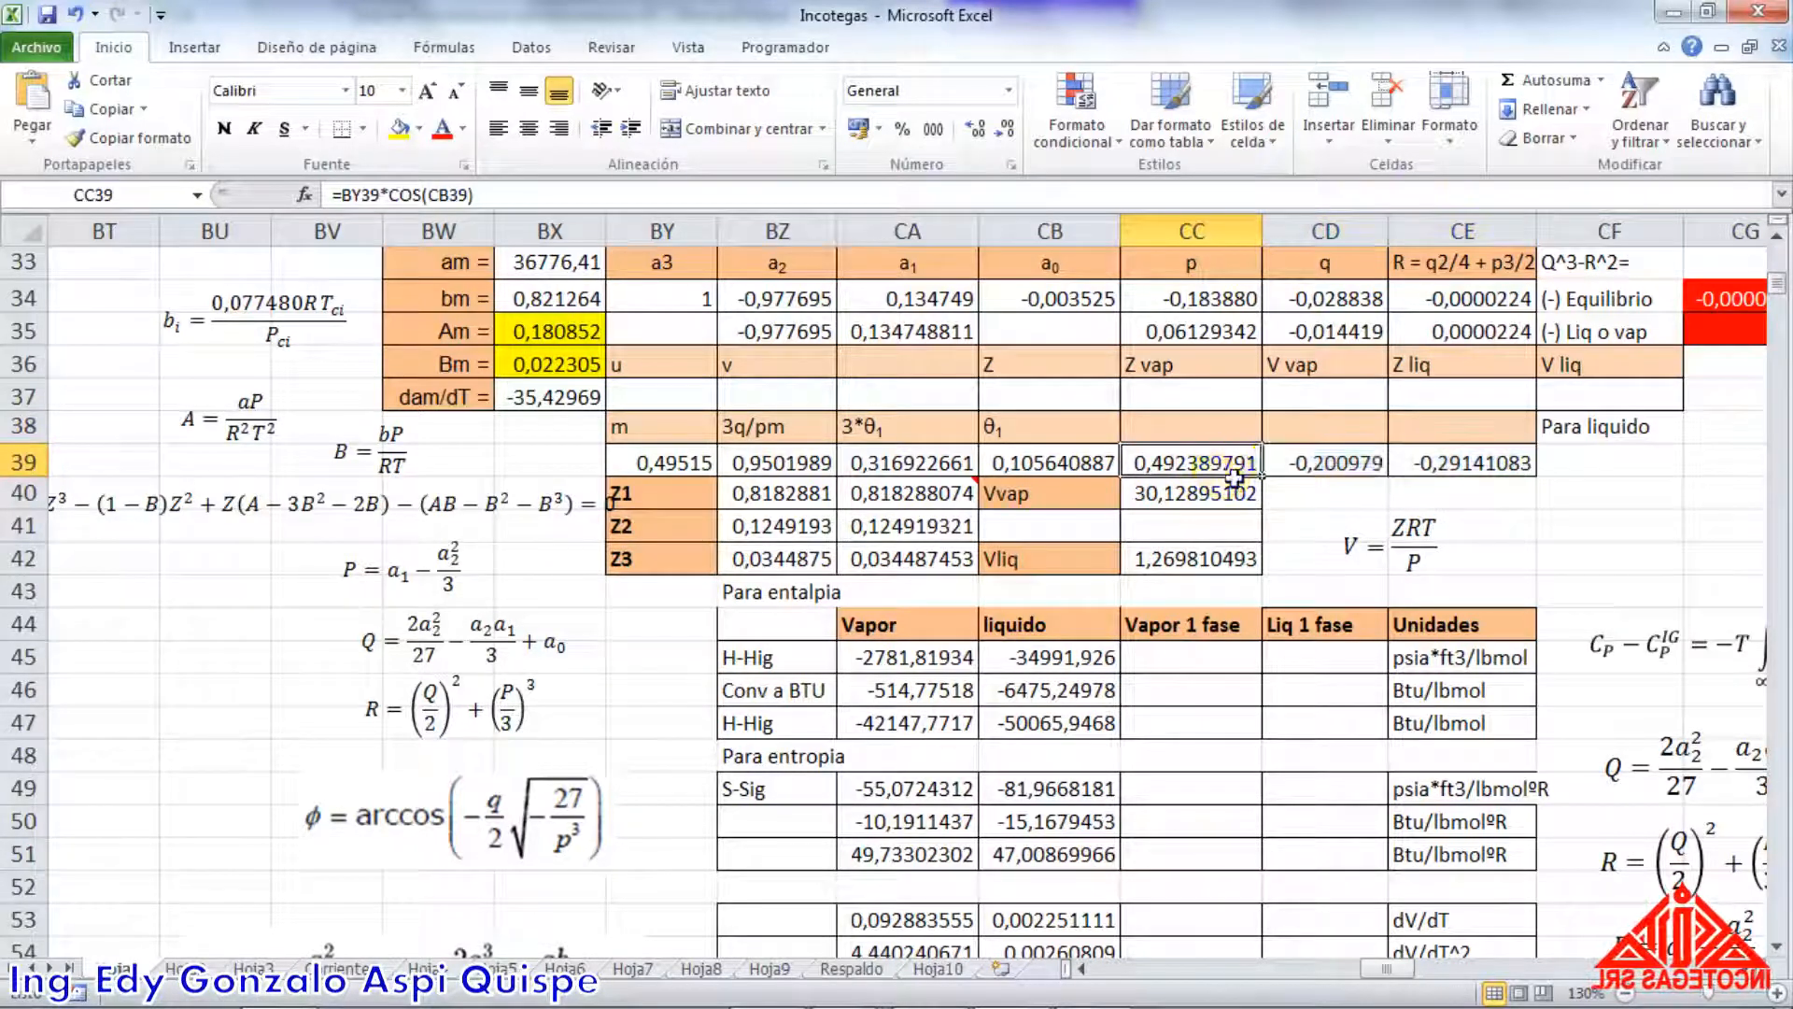
double_click(1242, 467)
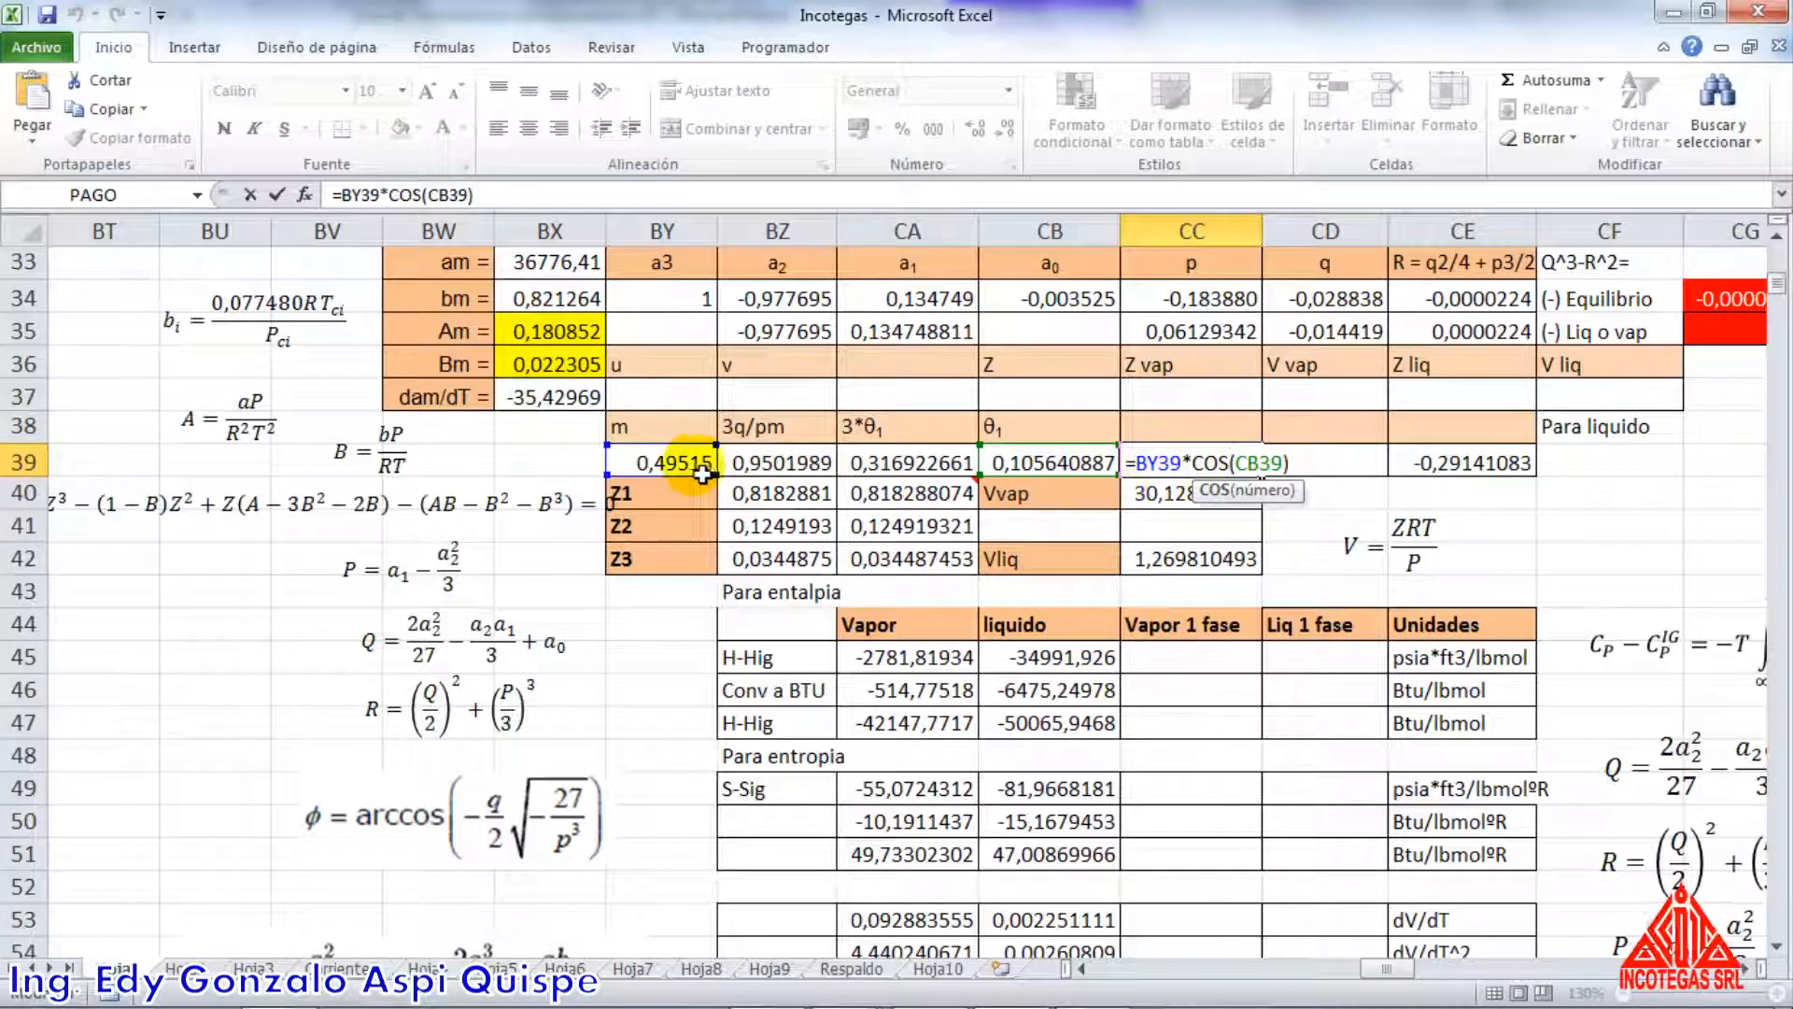
click(1275, 462)
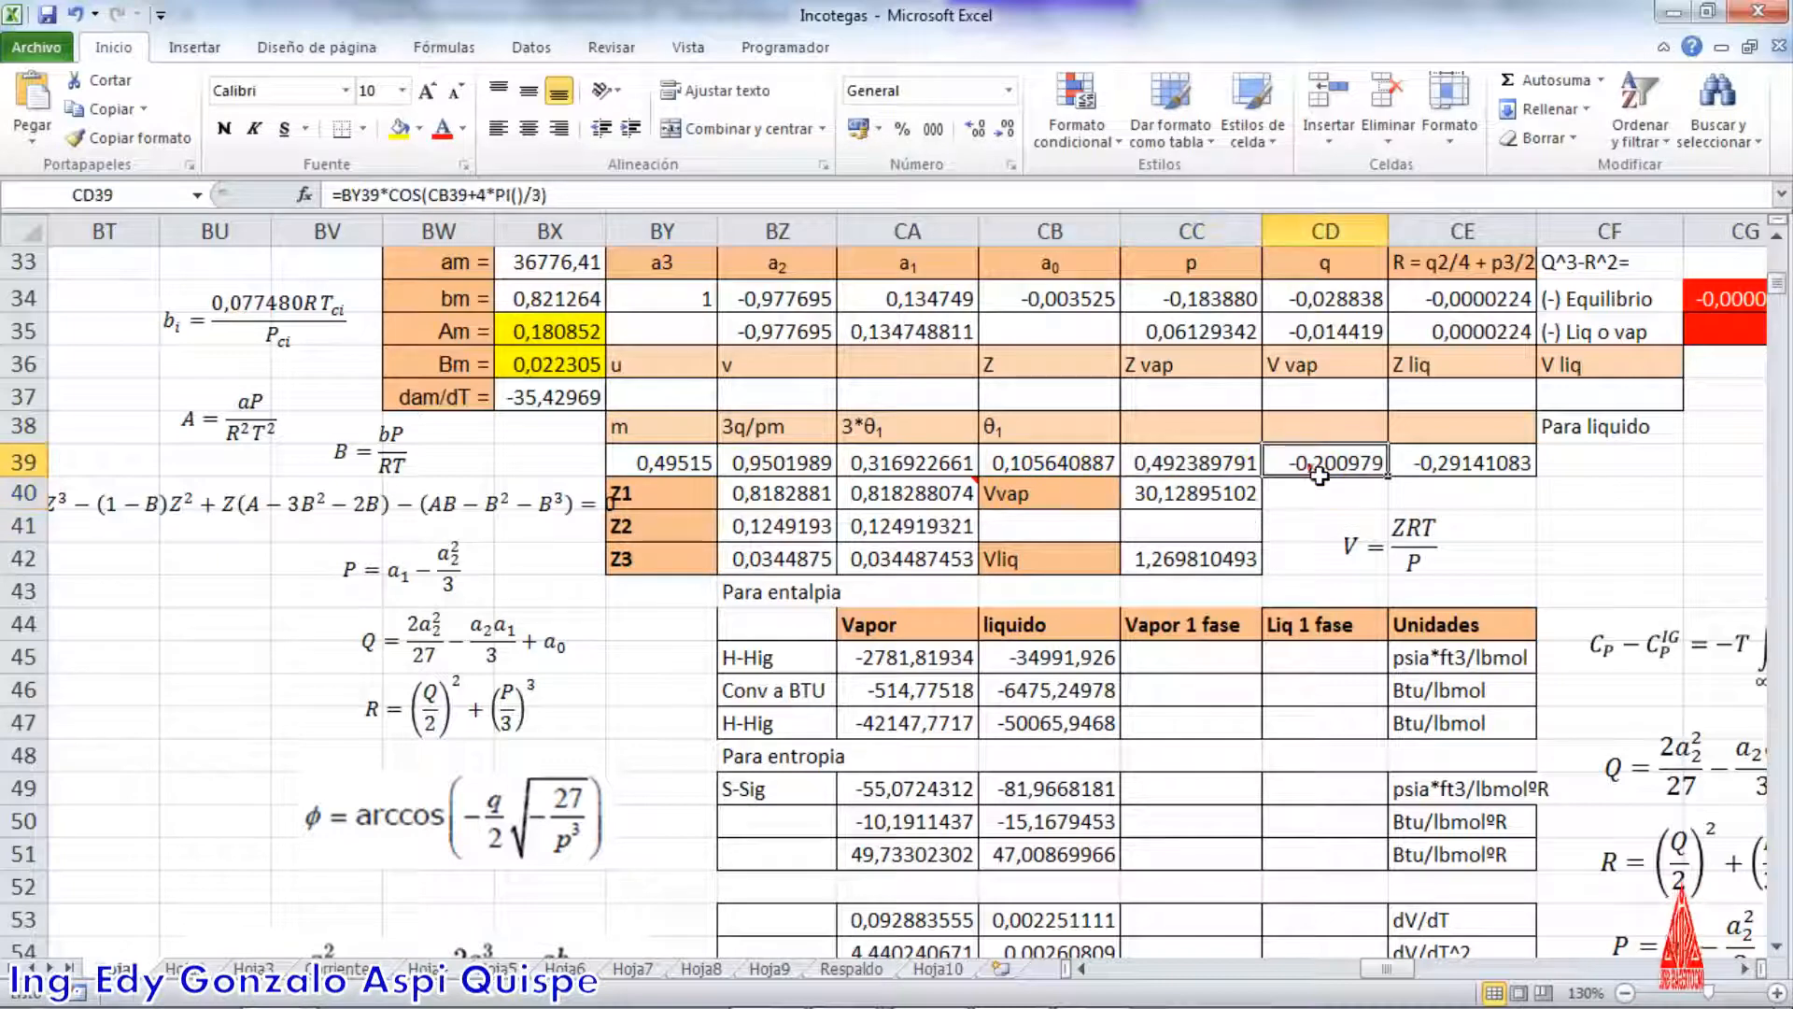
Recheck the 4*PI()/3 and 2*PI()/3 terms in the cosine formulas of CD39 and CE39
double_click(1319, 475)
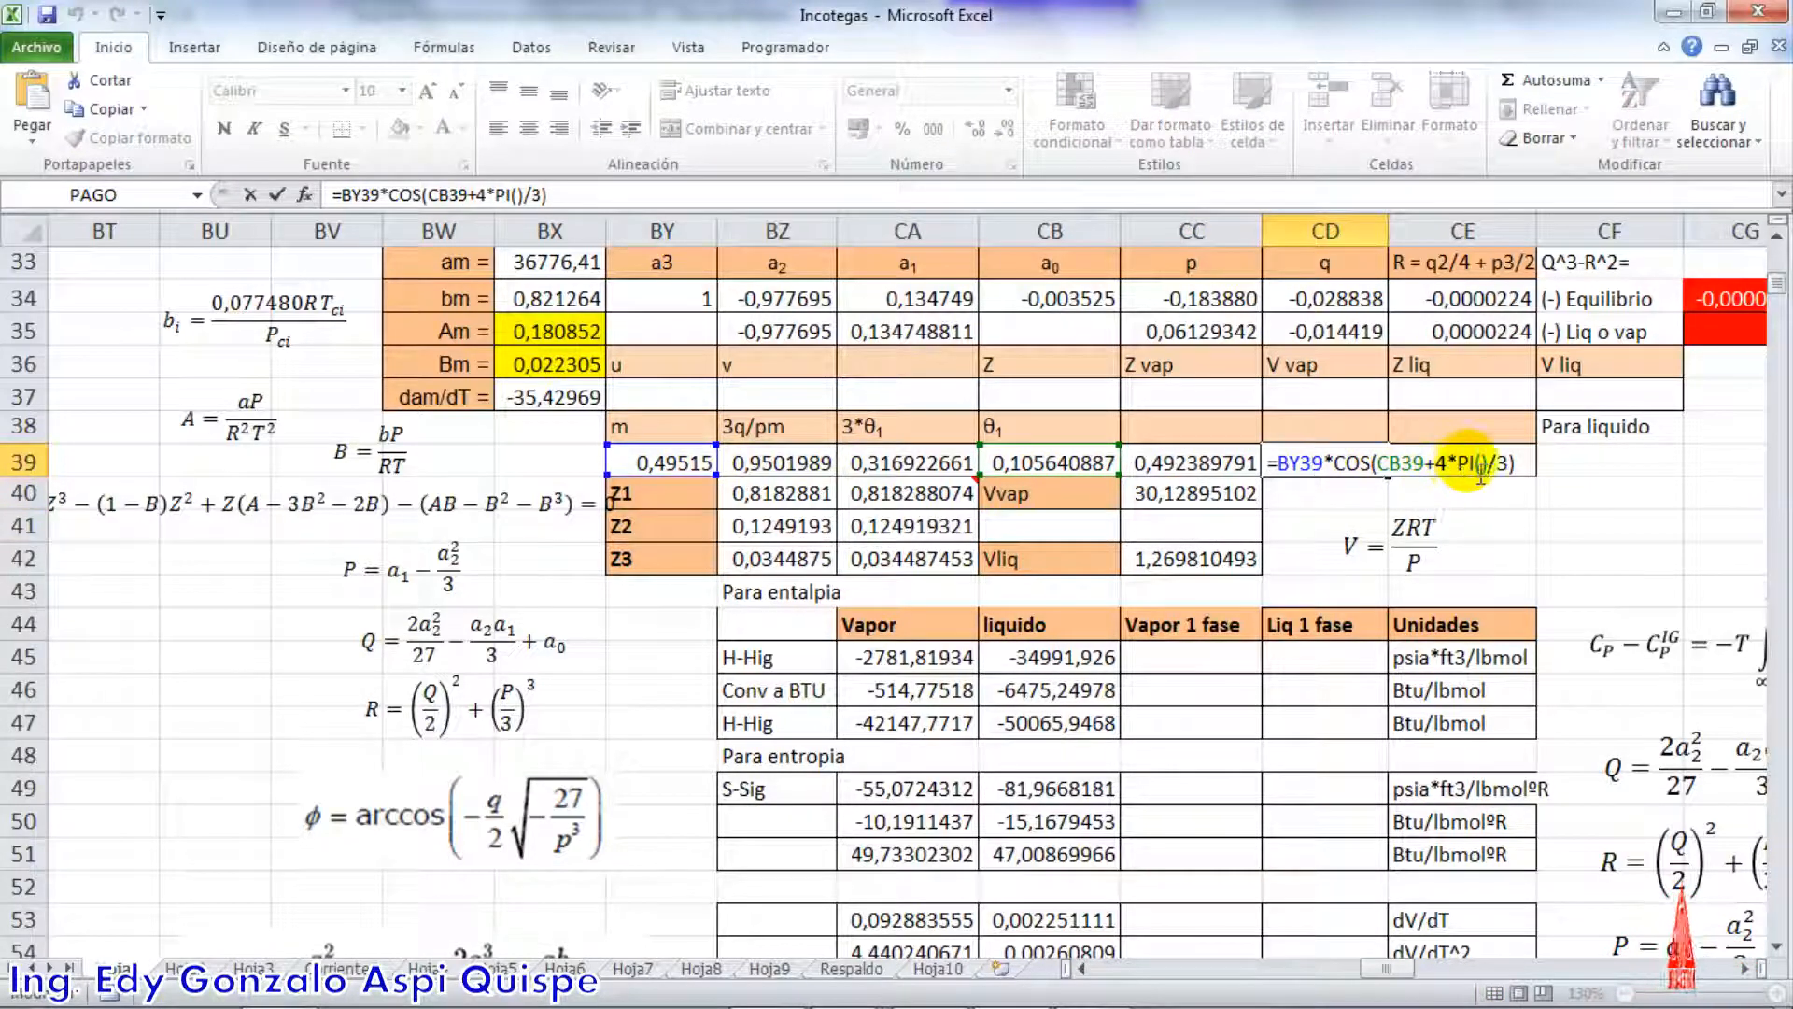
key(Return)
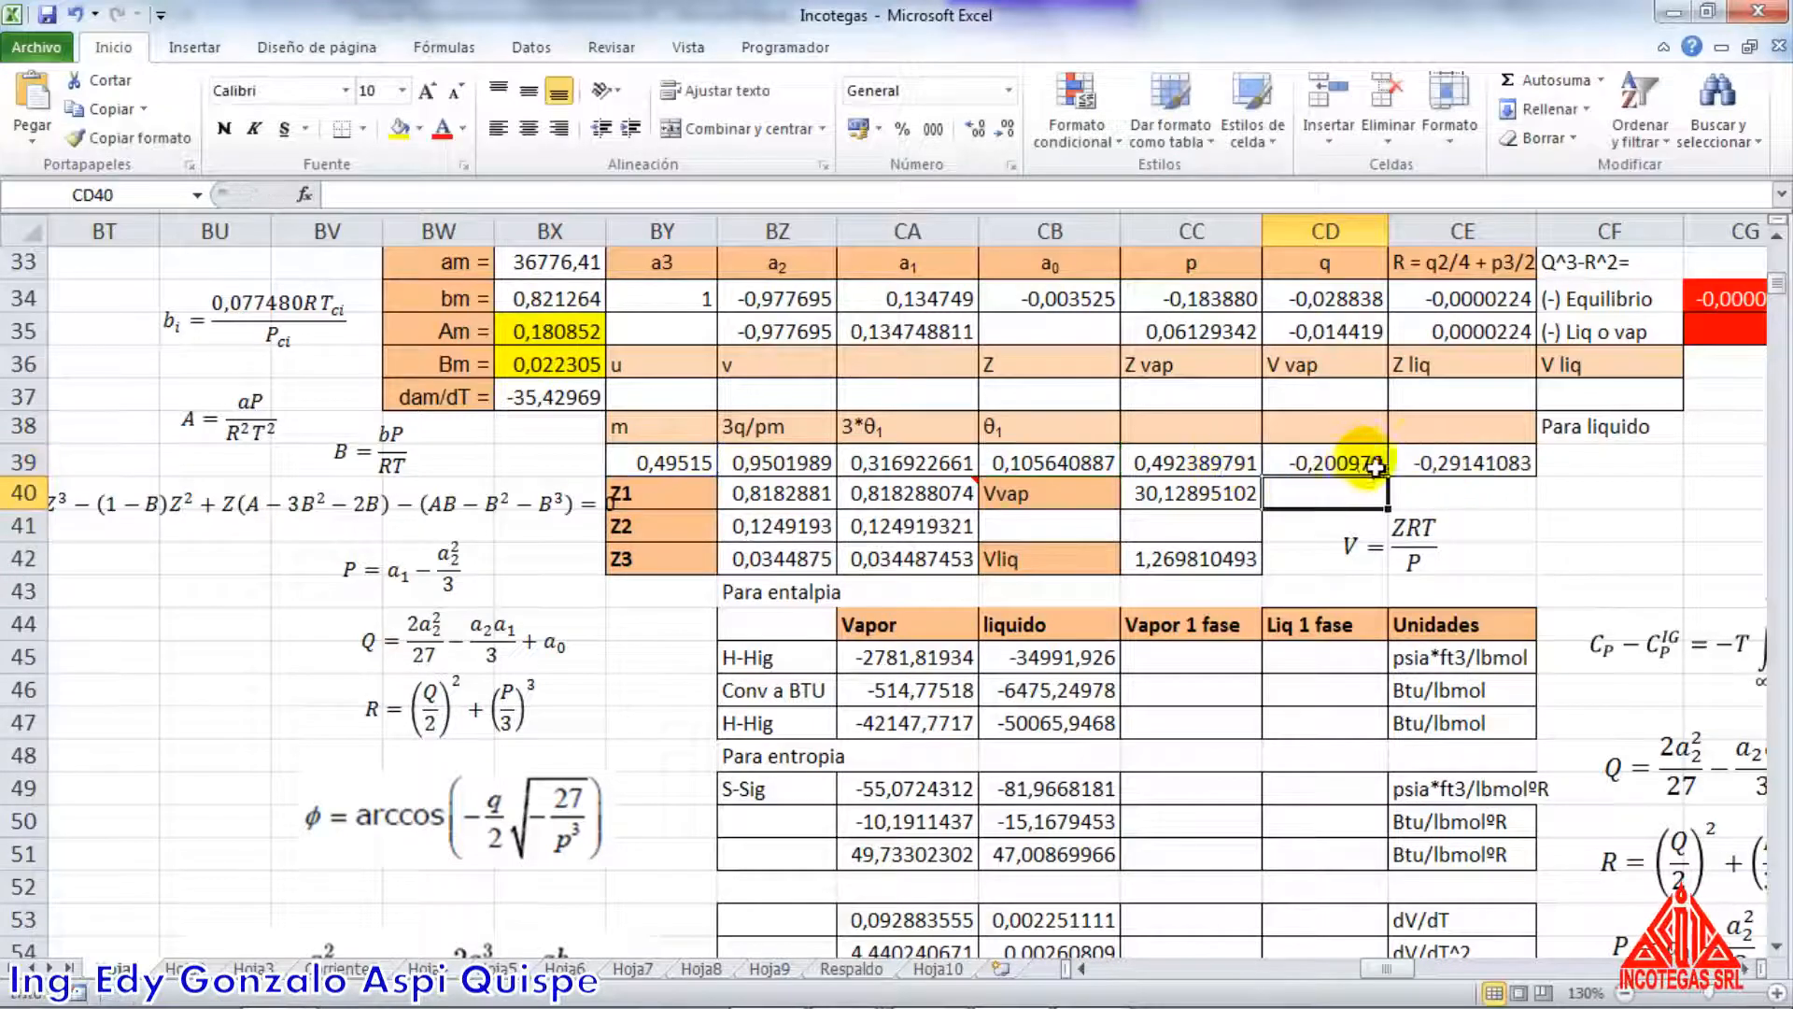
click(1463, 469)
double_click(1464, 467)
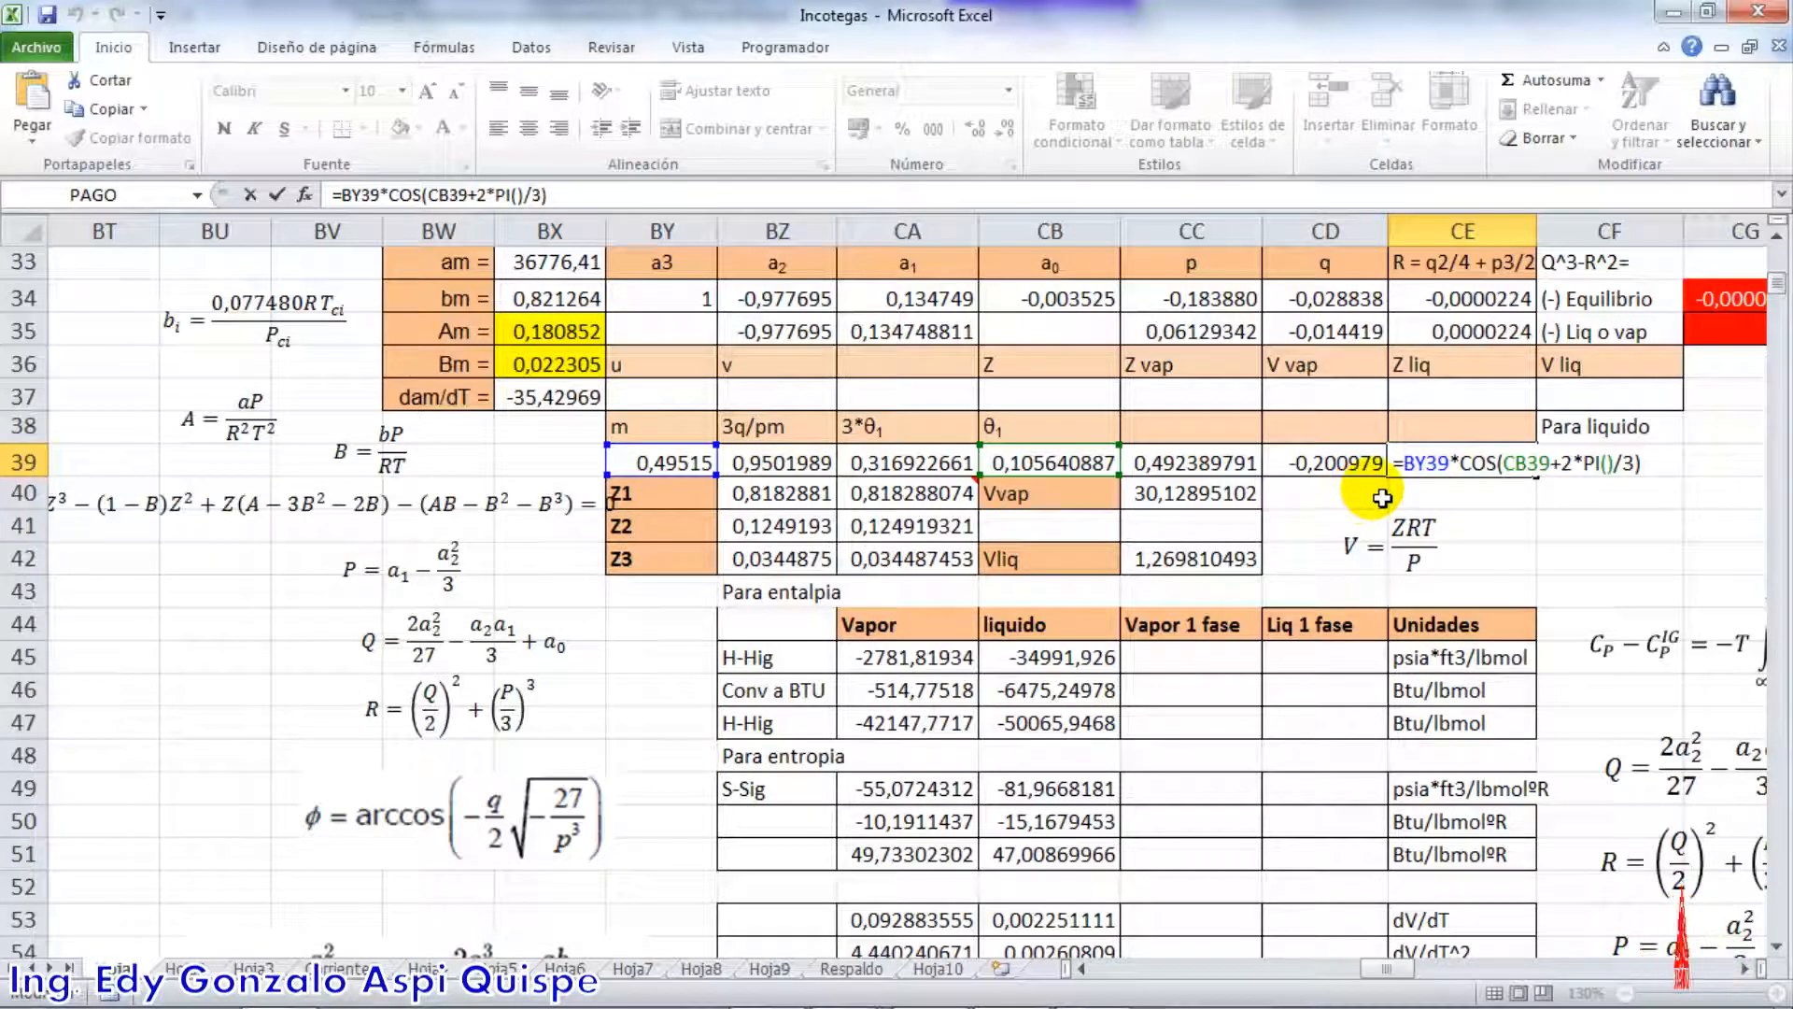
key(Return)
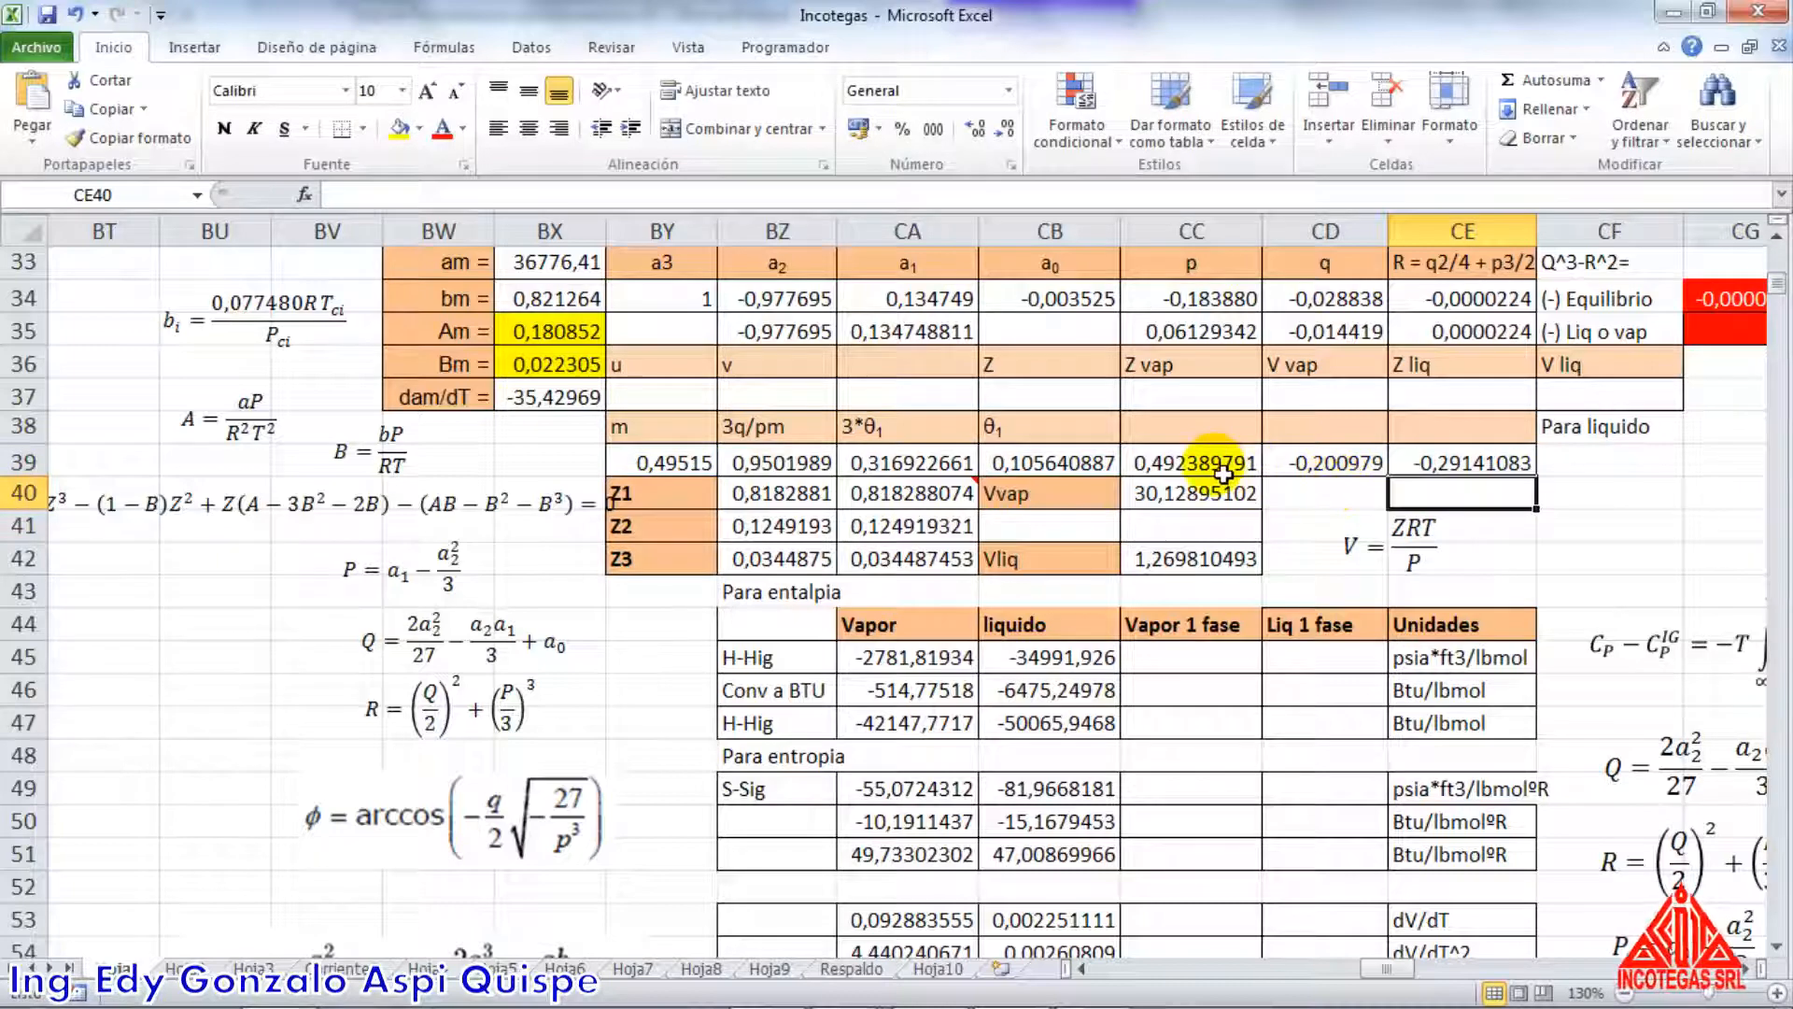
Check the Z1 root formula in BZ40 and the vapor volume formula in CC40 against V = ZRT/P
double_click(799, 501)
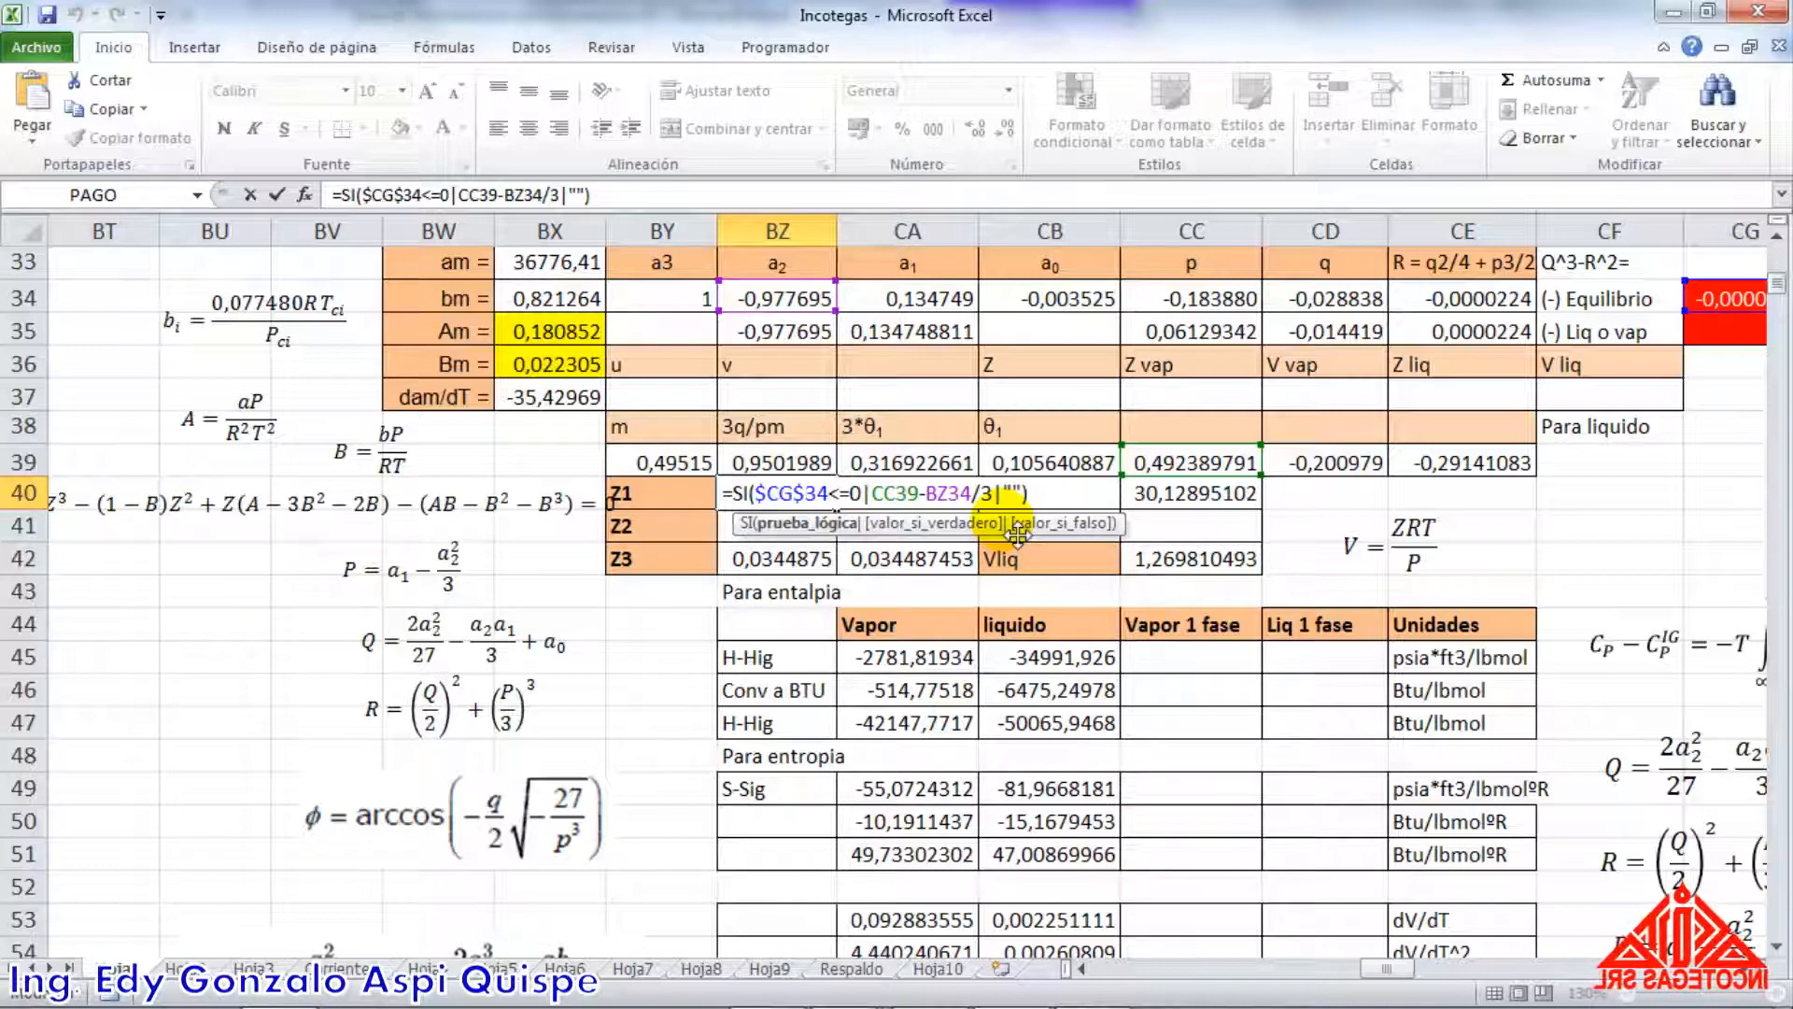
key(Return)
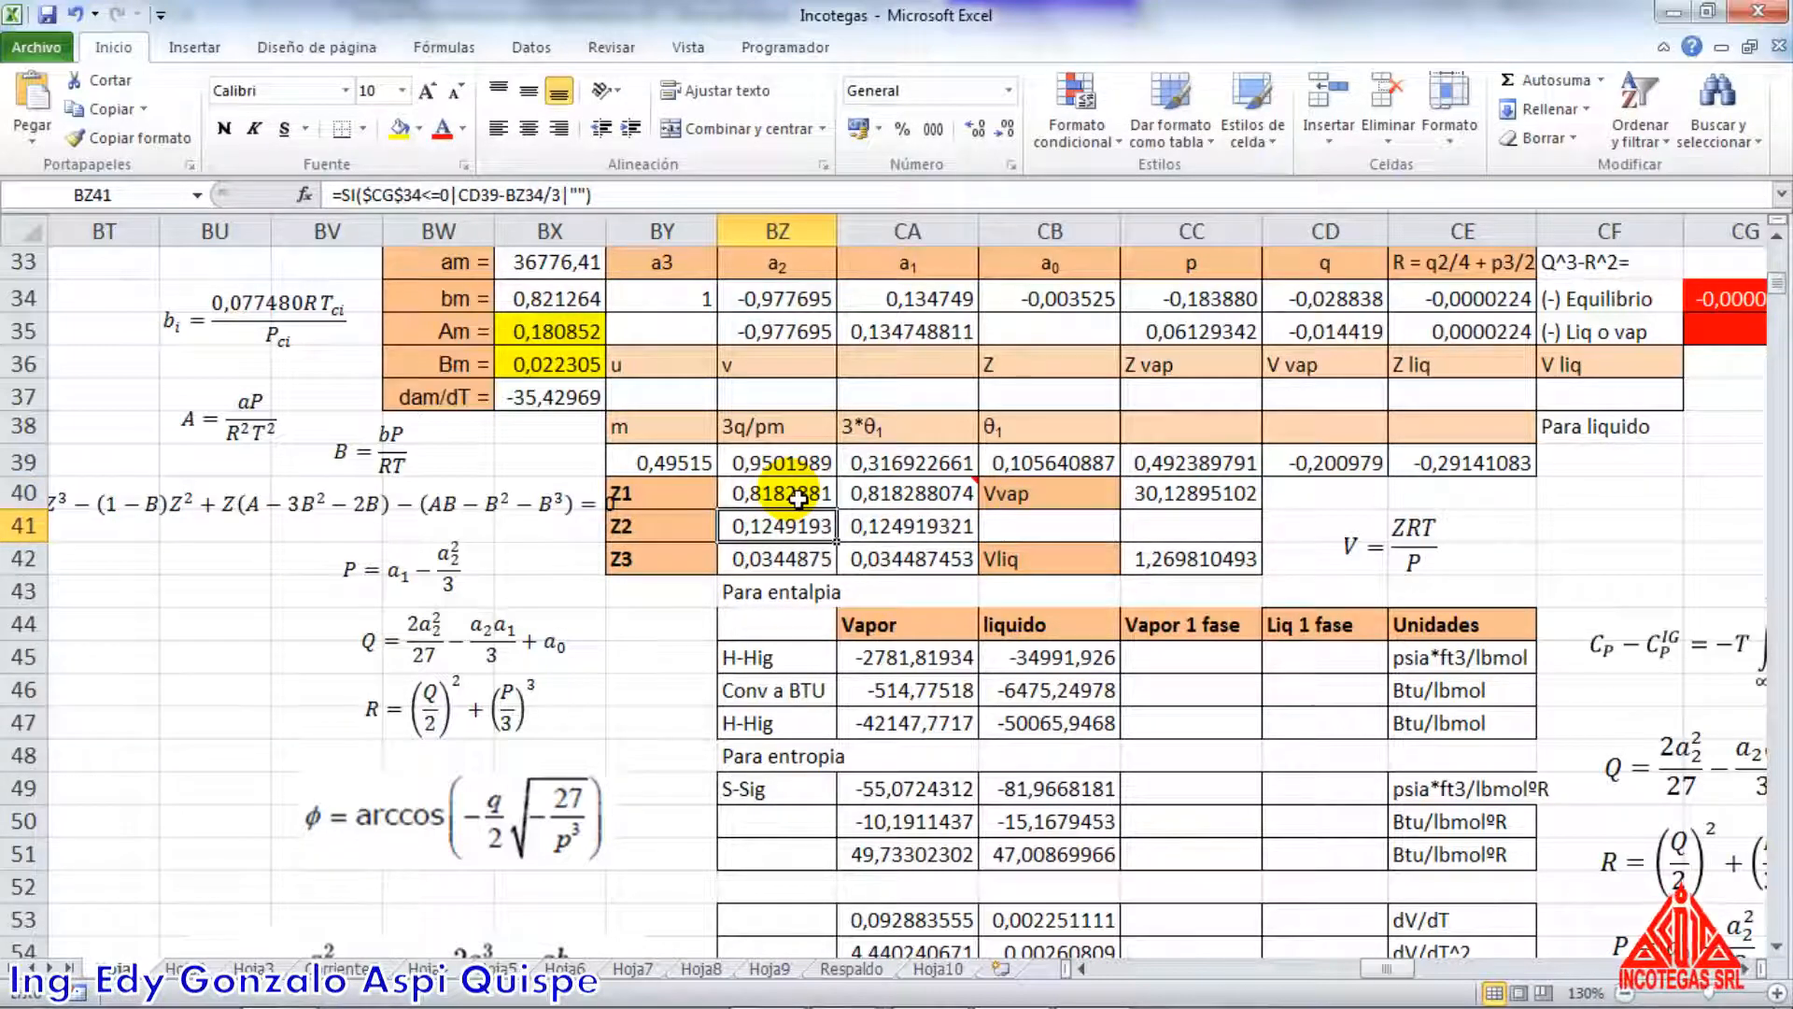
mouse_move(923, 501)
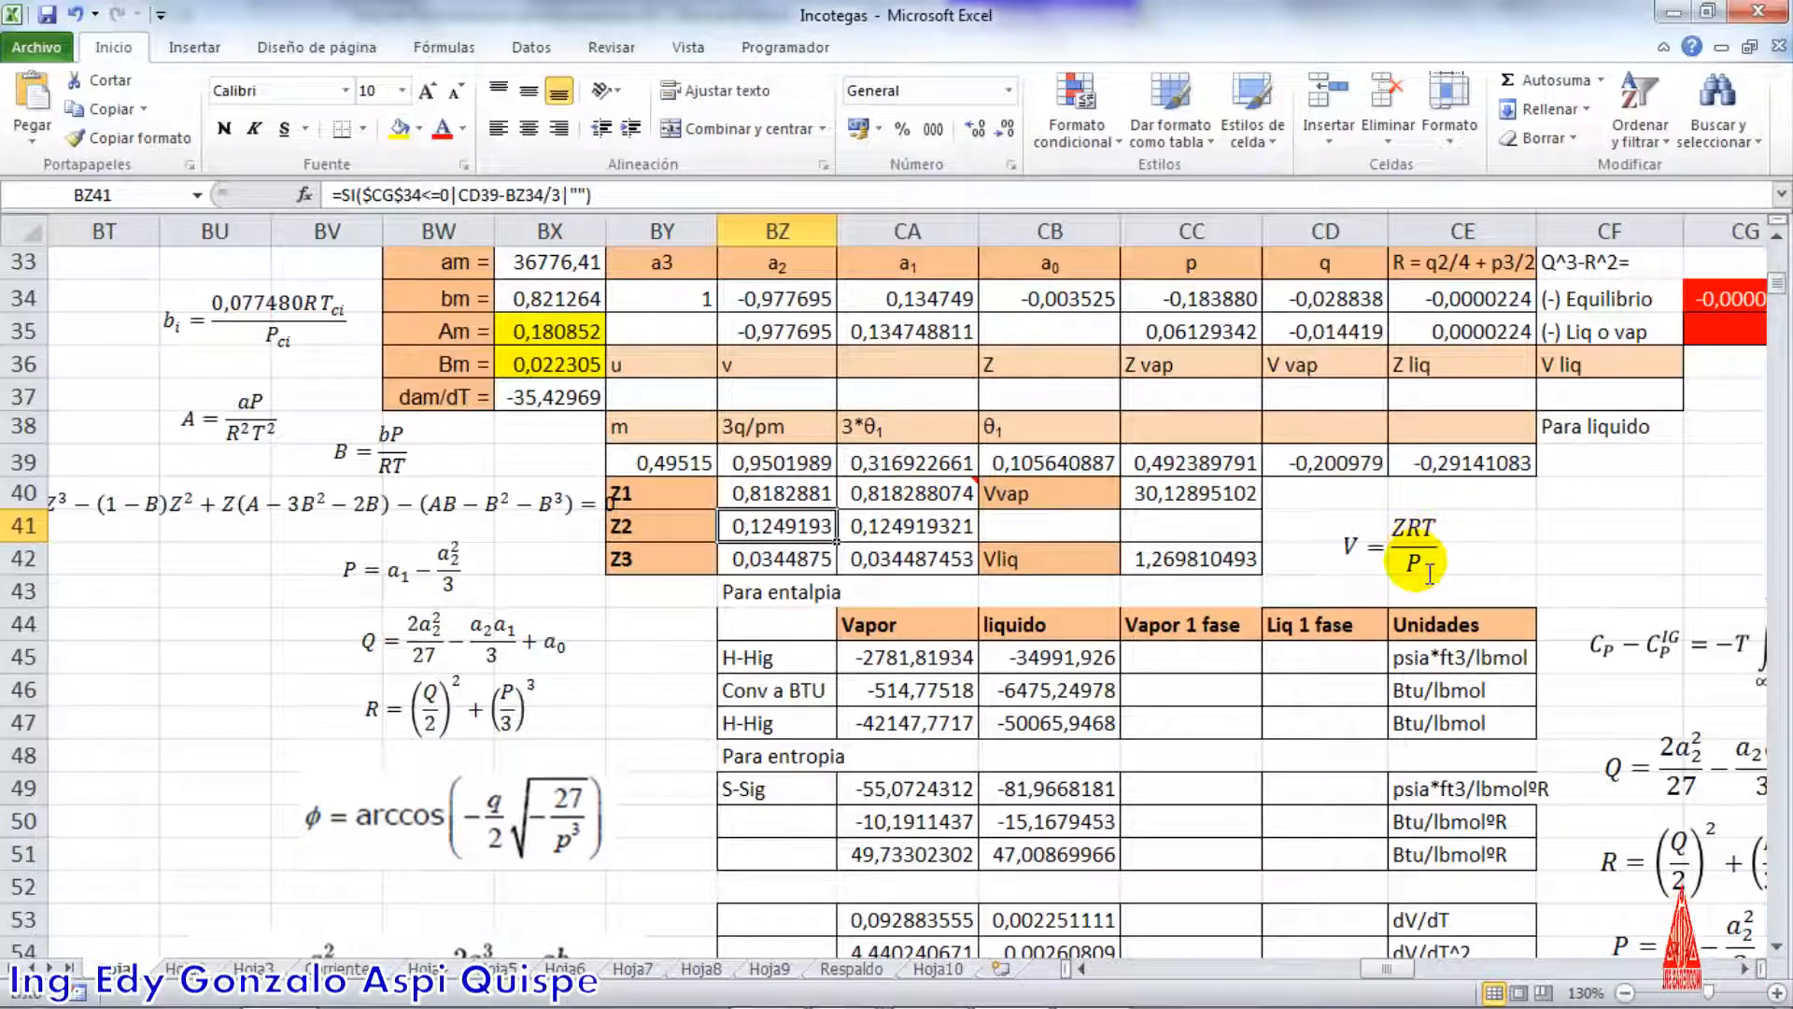
double_click(1207, 498)
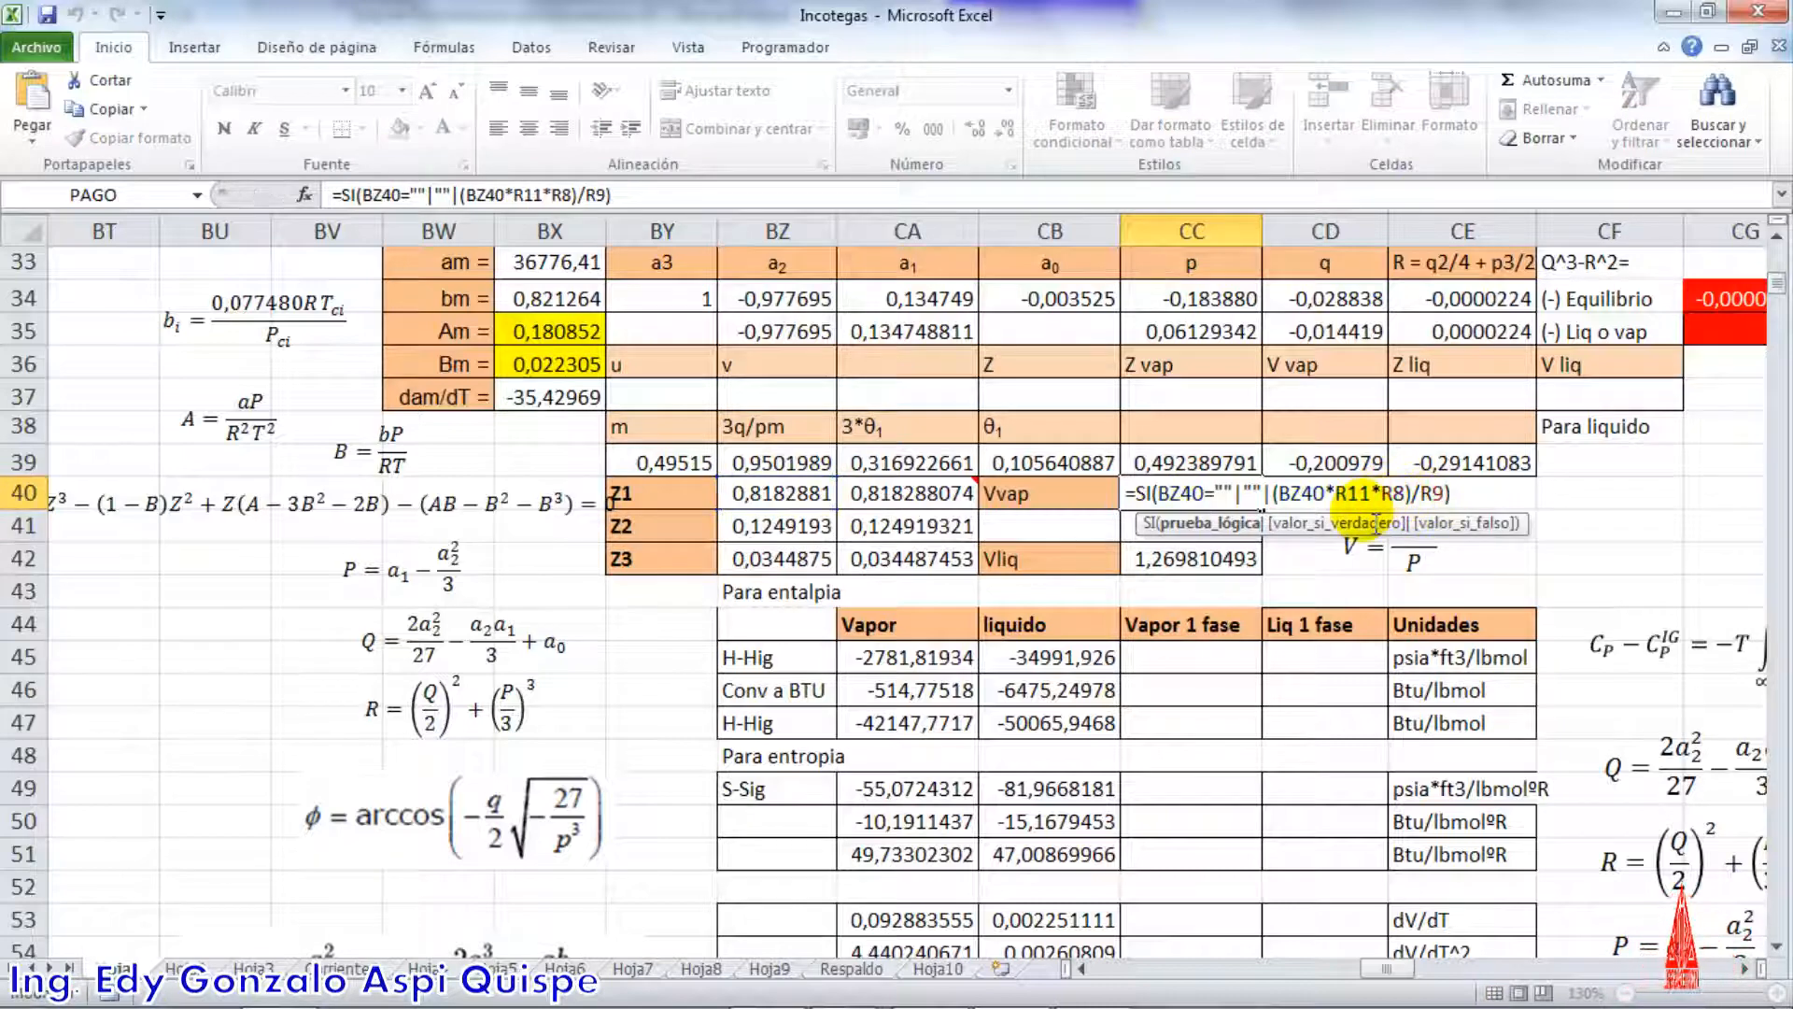
key(Return)
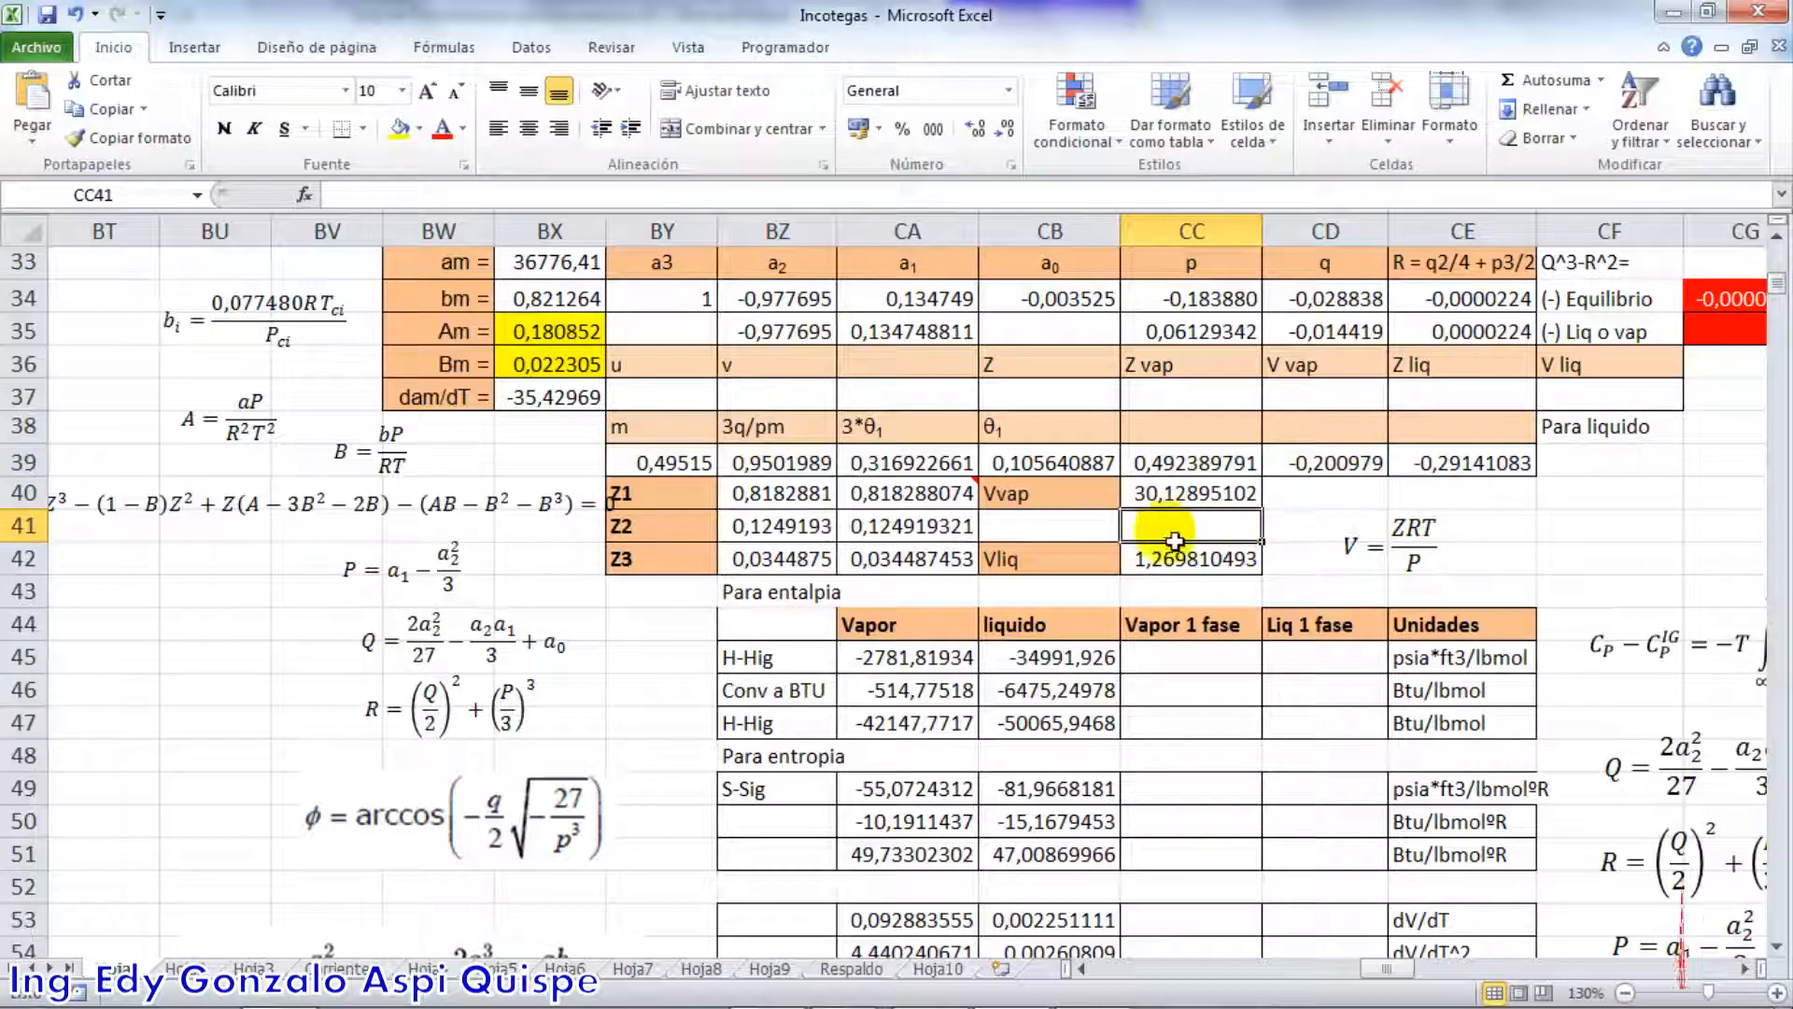
Check the Z2 root formula in BZ41 and the copy of that root in CA41
double_click(821, 534)
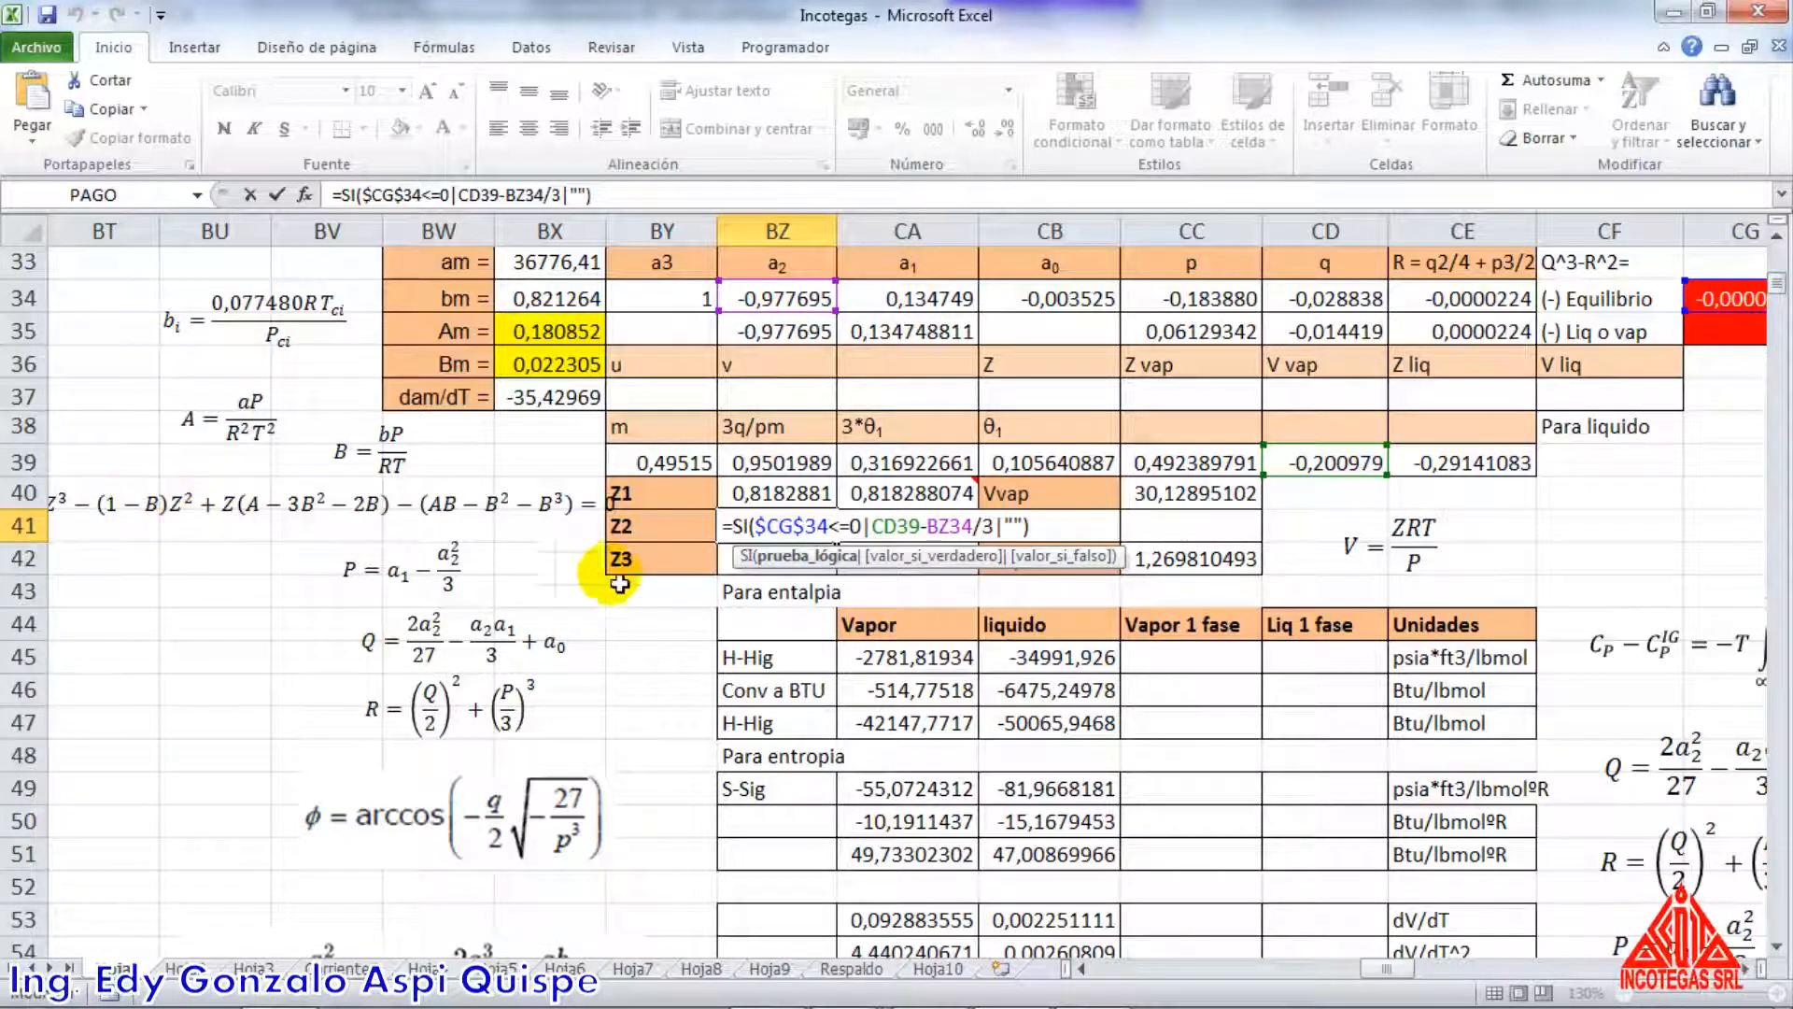
key(Return)
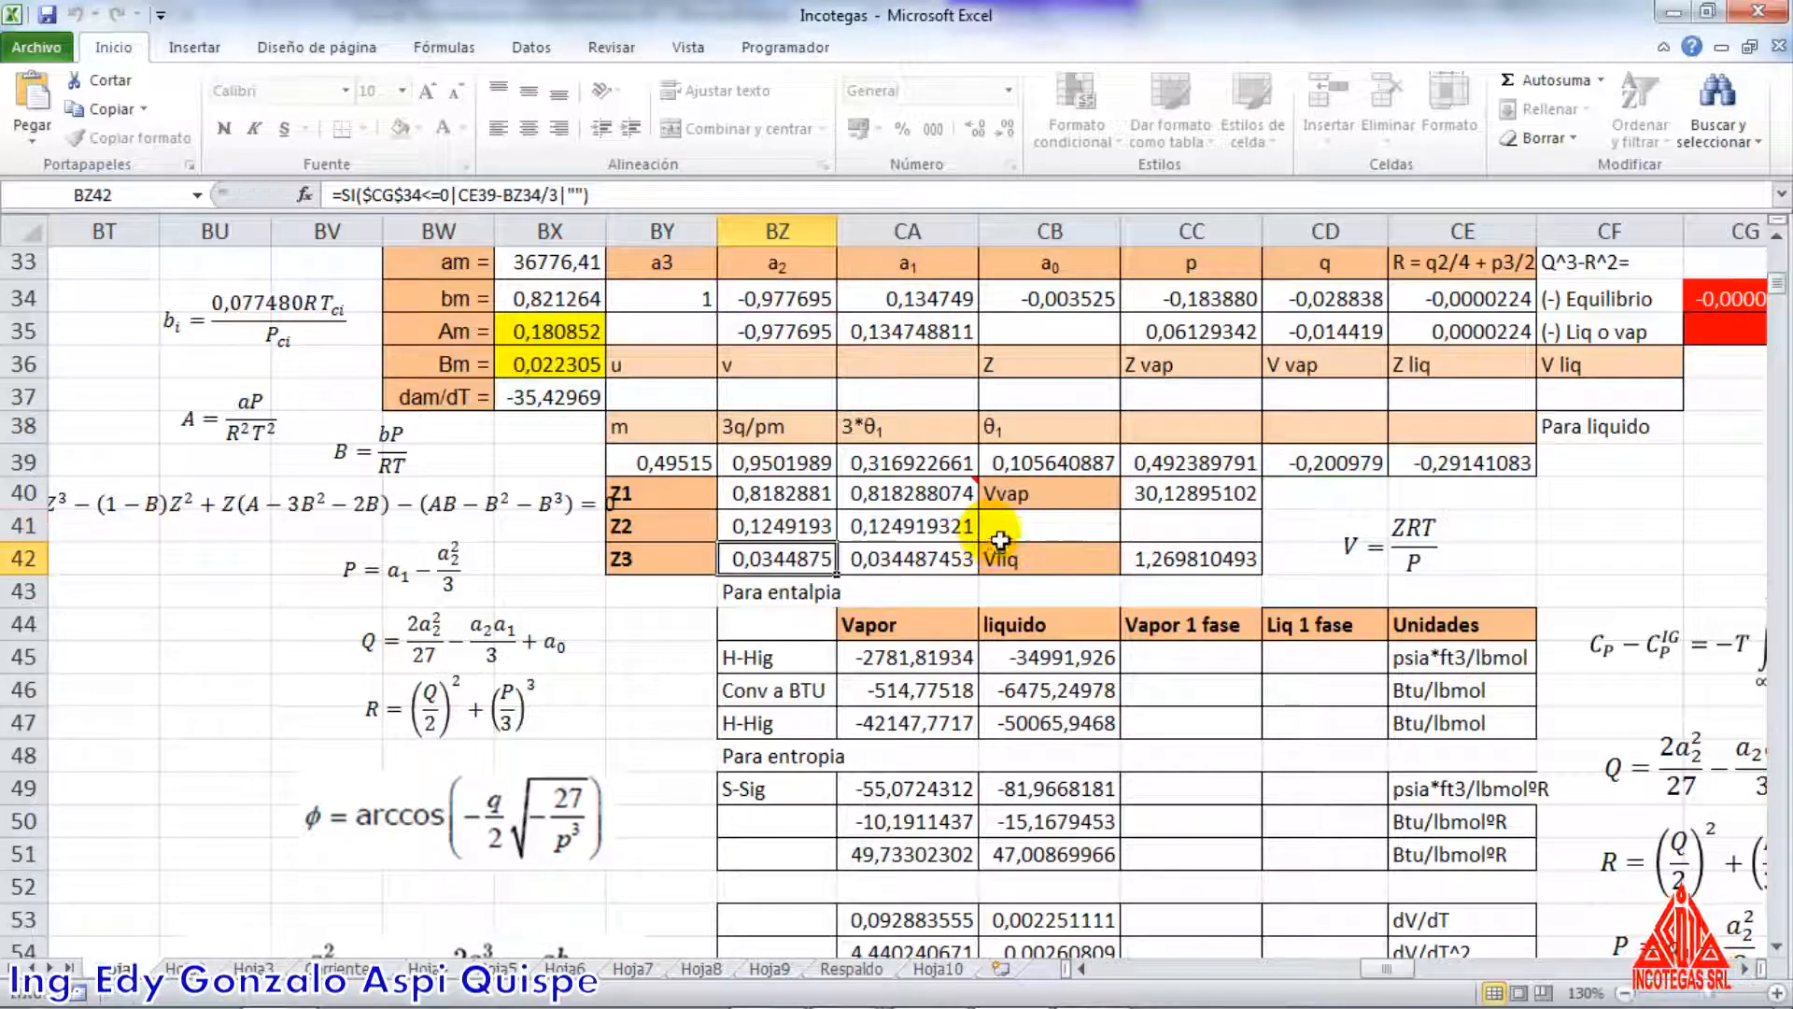
click(927, 535)
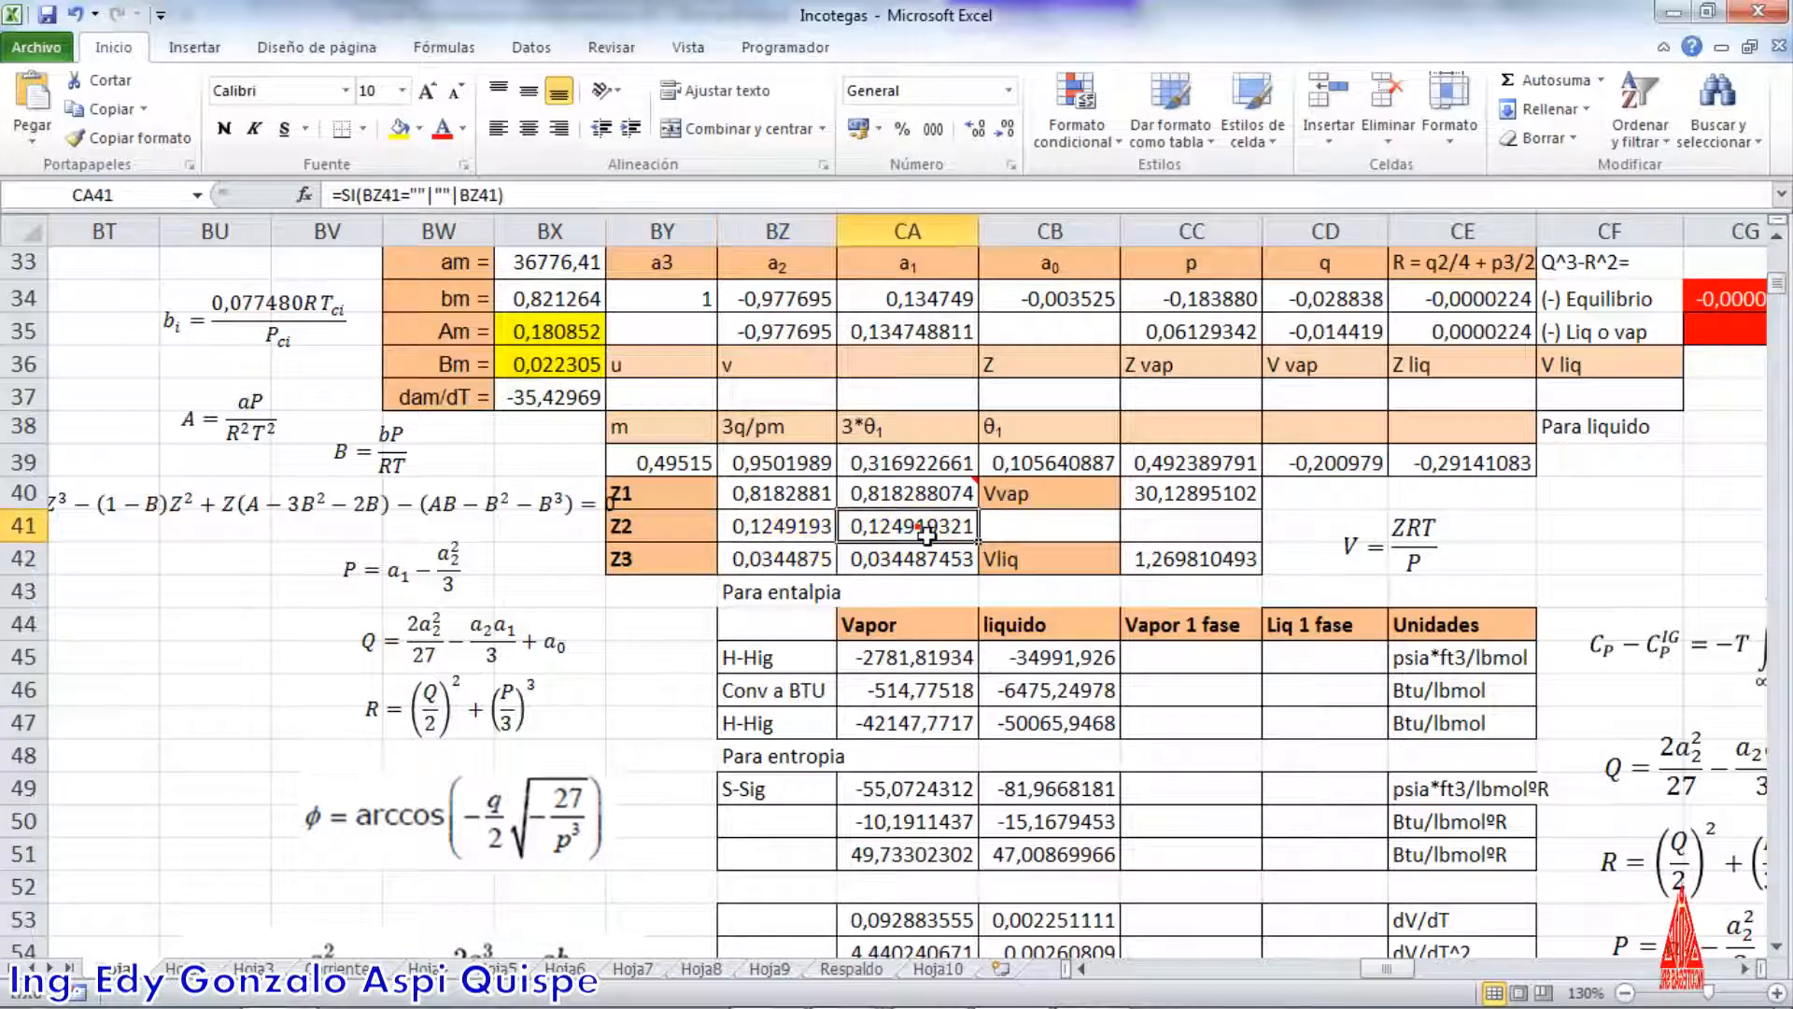
drag(781, 525, 851, 538)
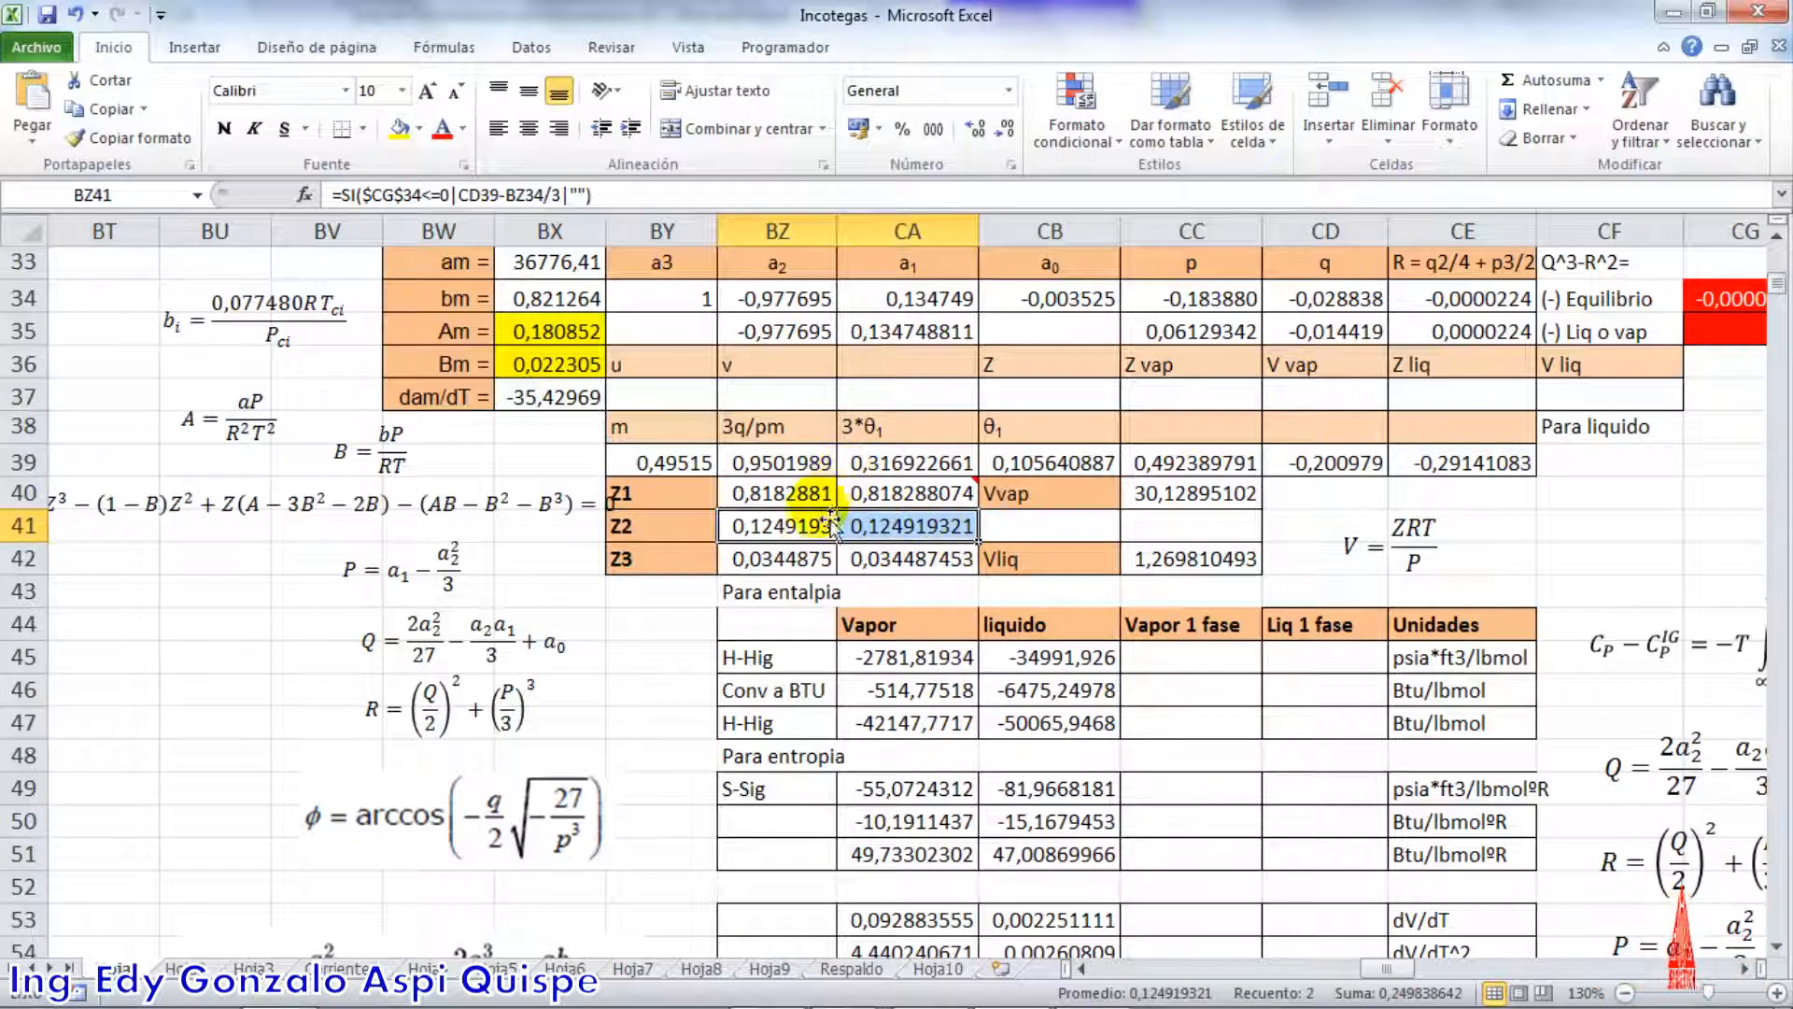
Check the Z3 root formula in BZ42 and the liquid volume formula in CC42 that uses it
click(786, 561)
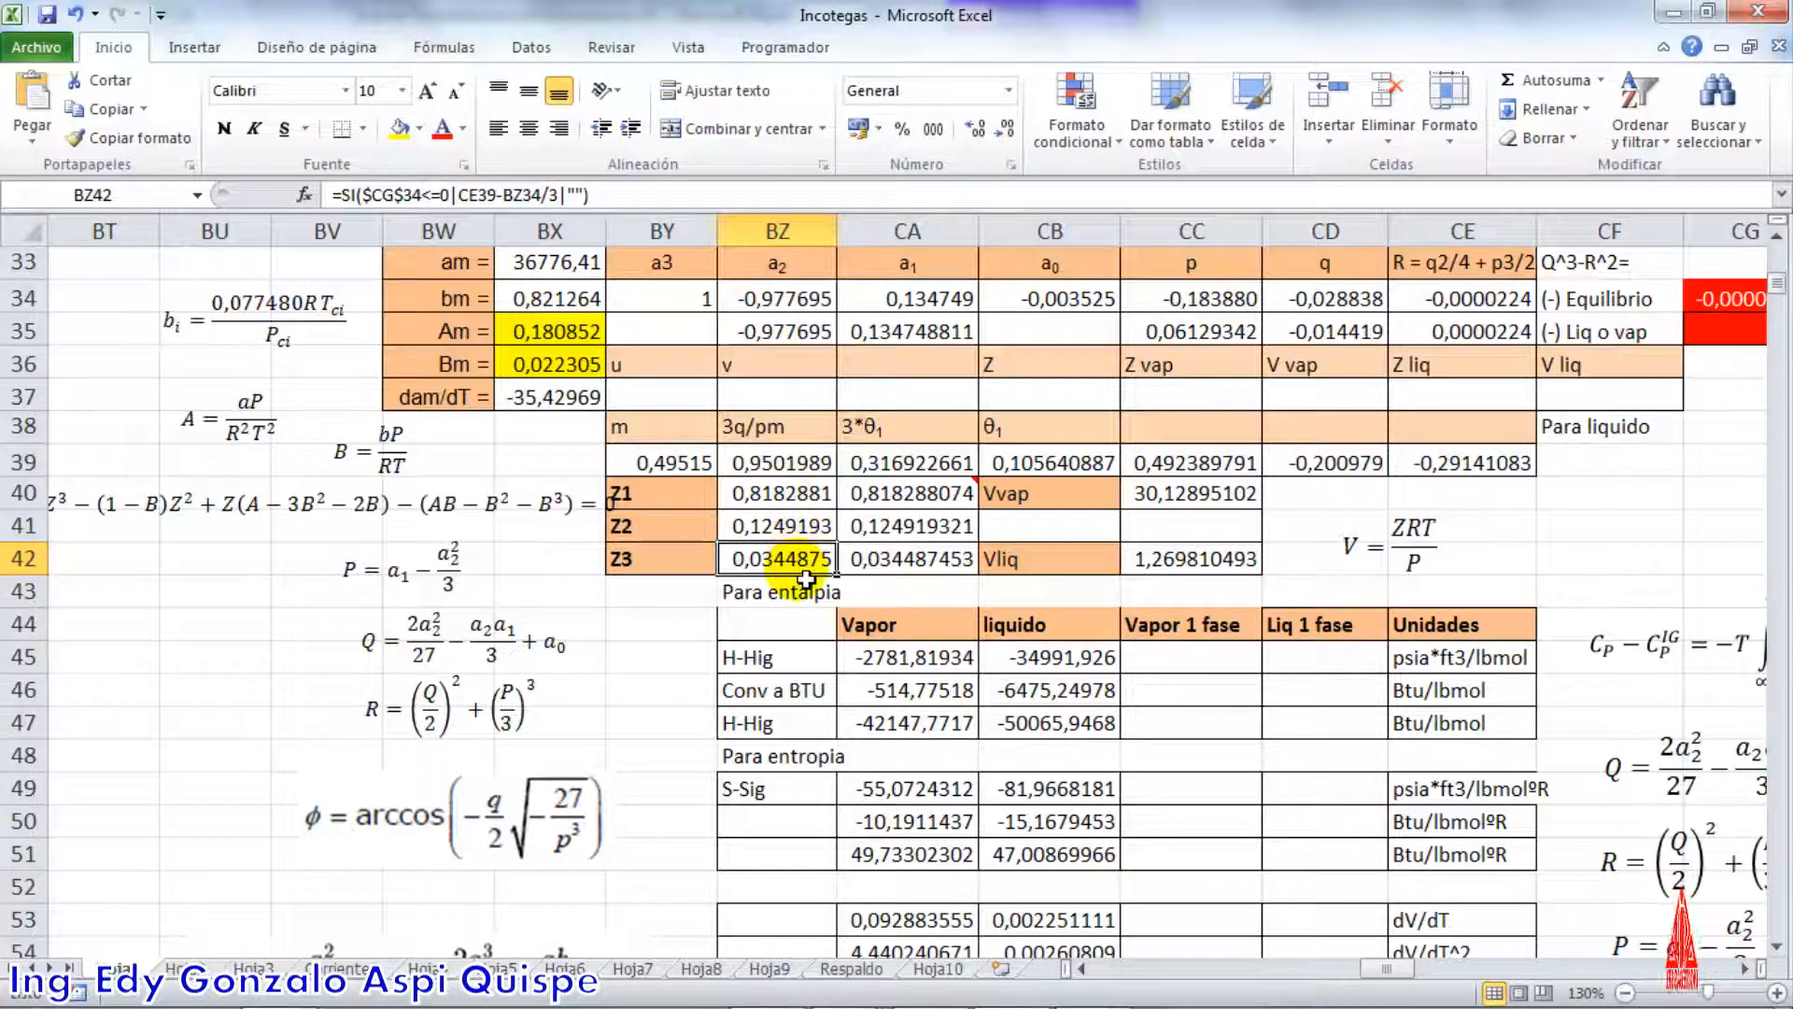
double_click(805, 560)
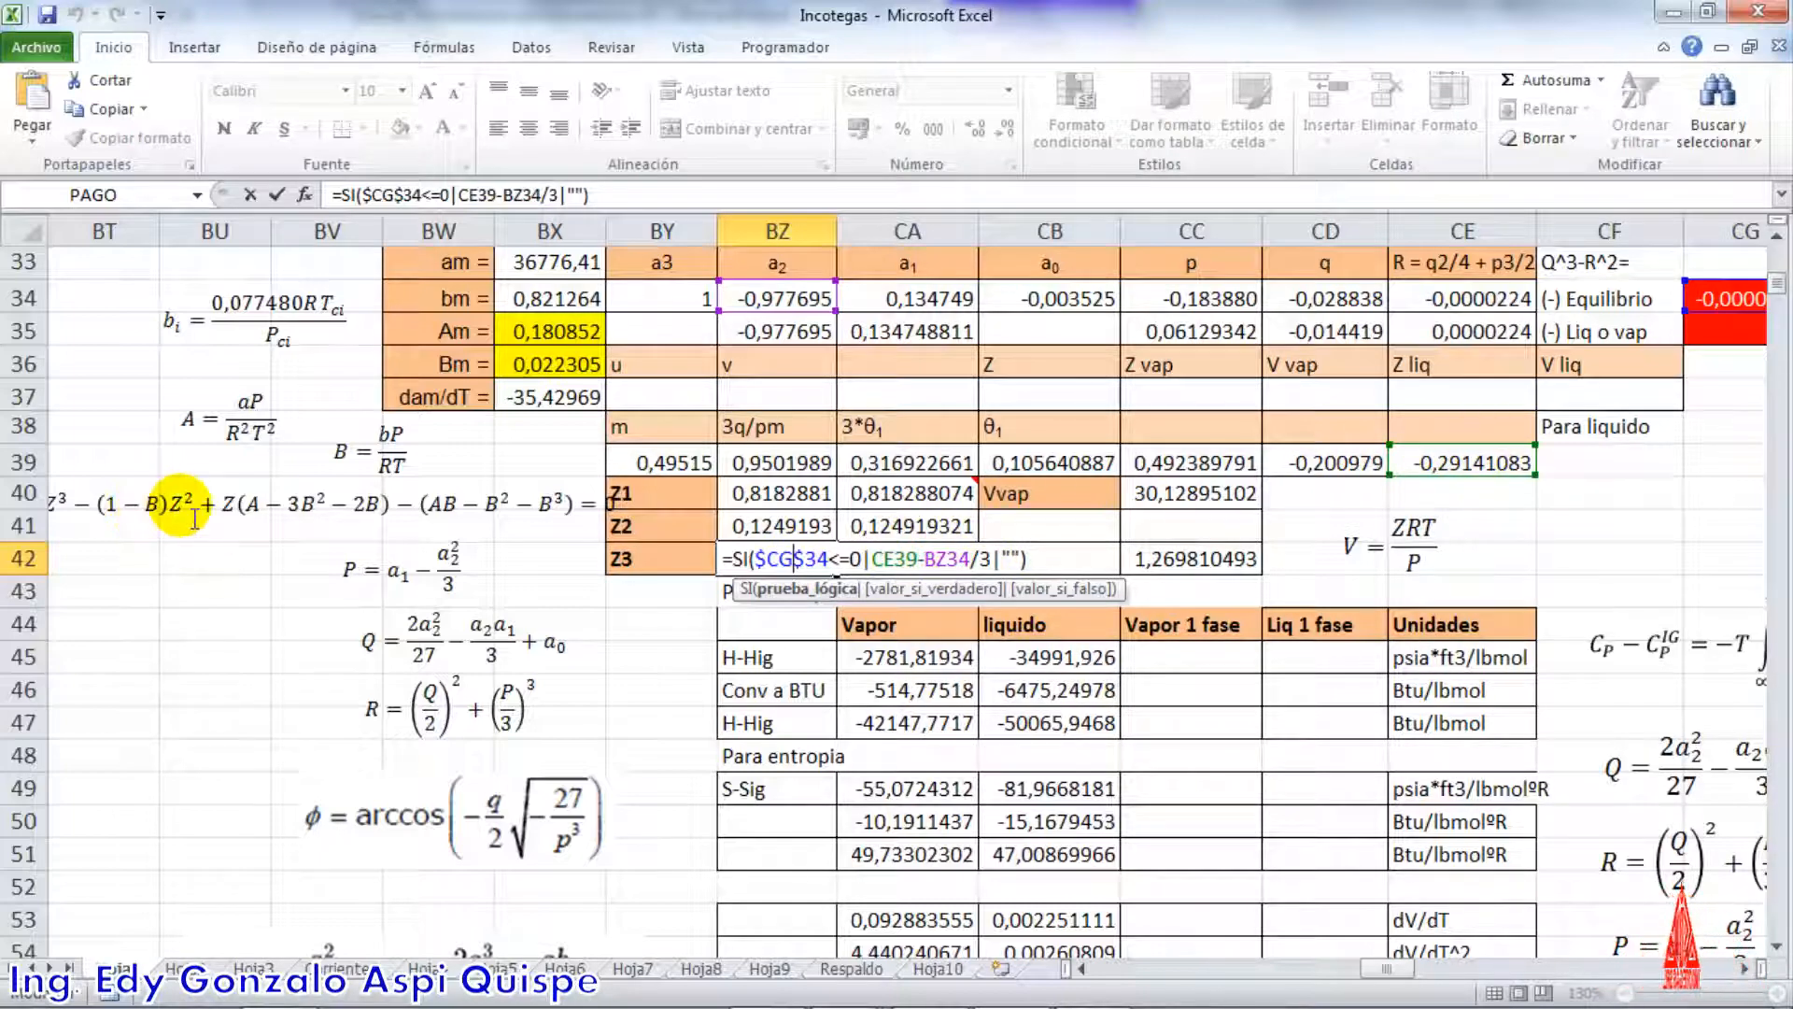
key(Return)
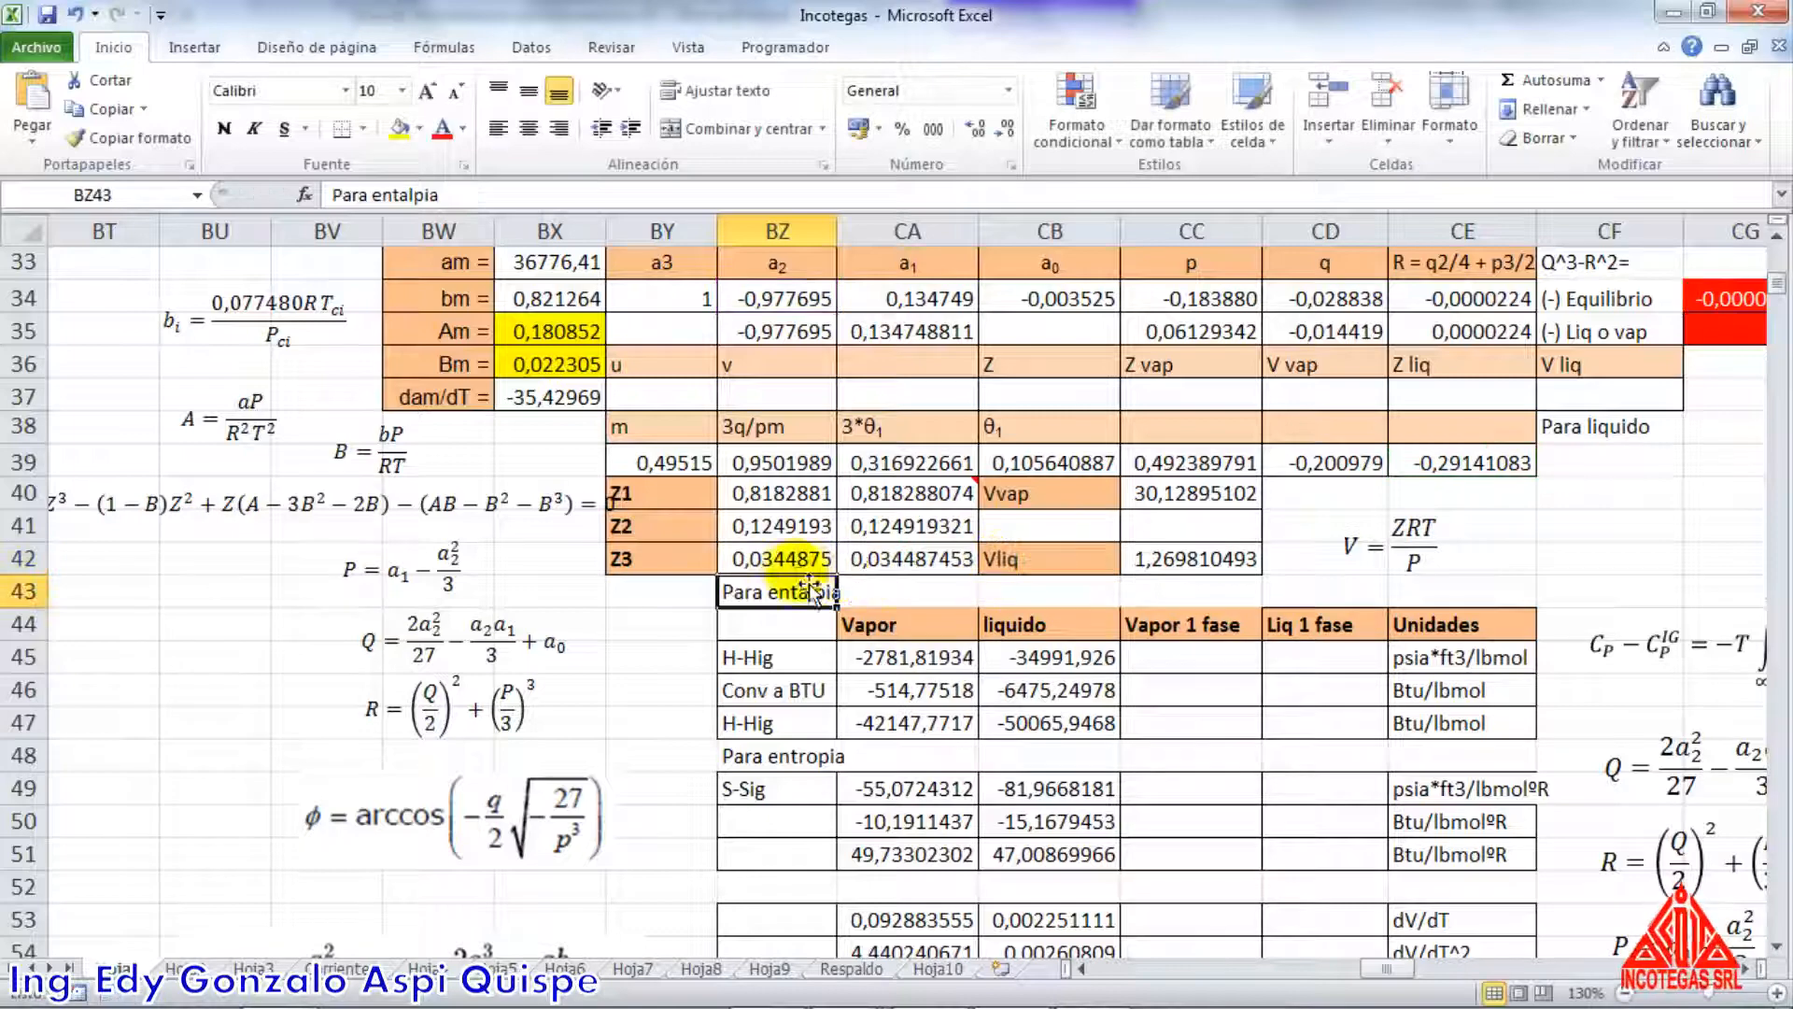
click(794, 560)
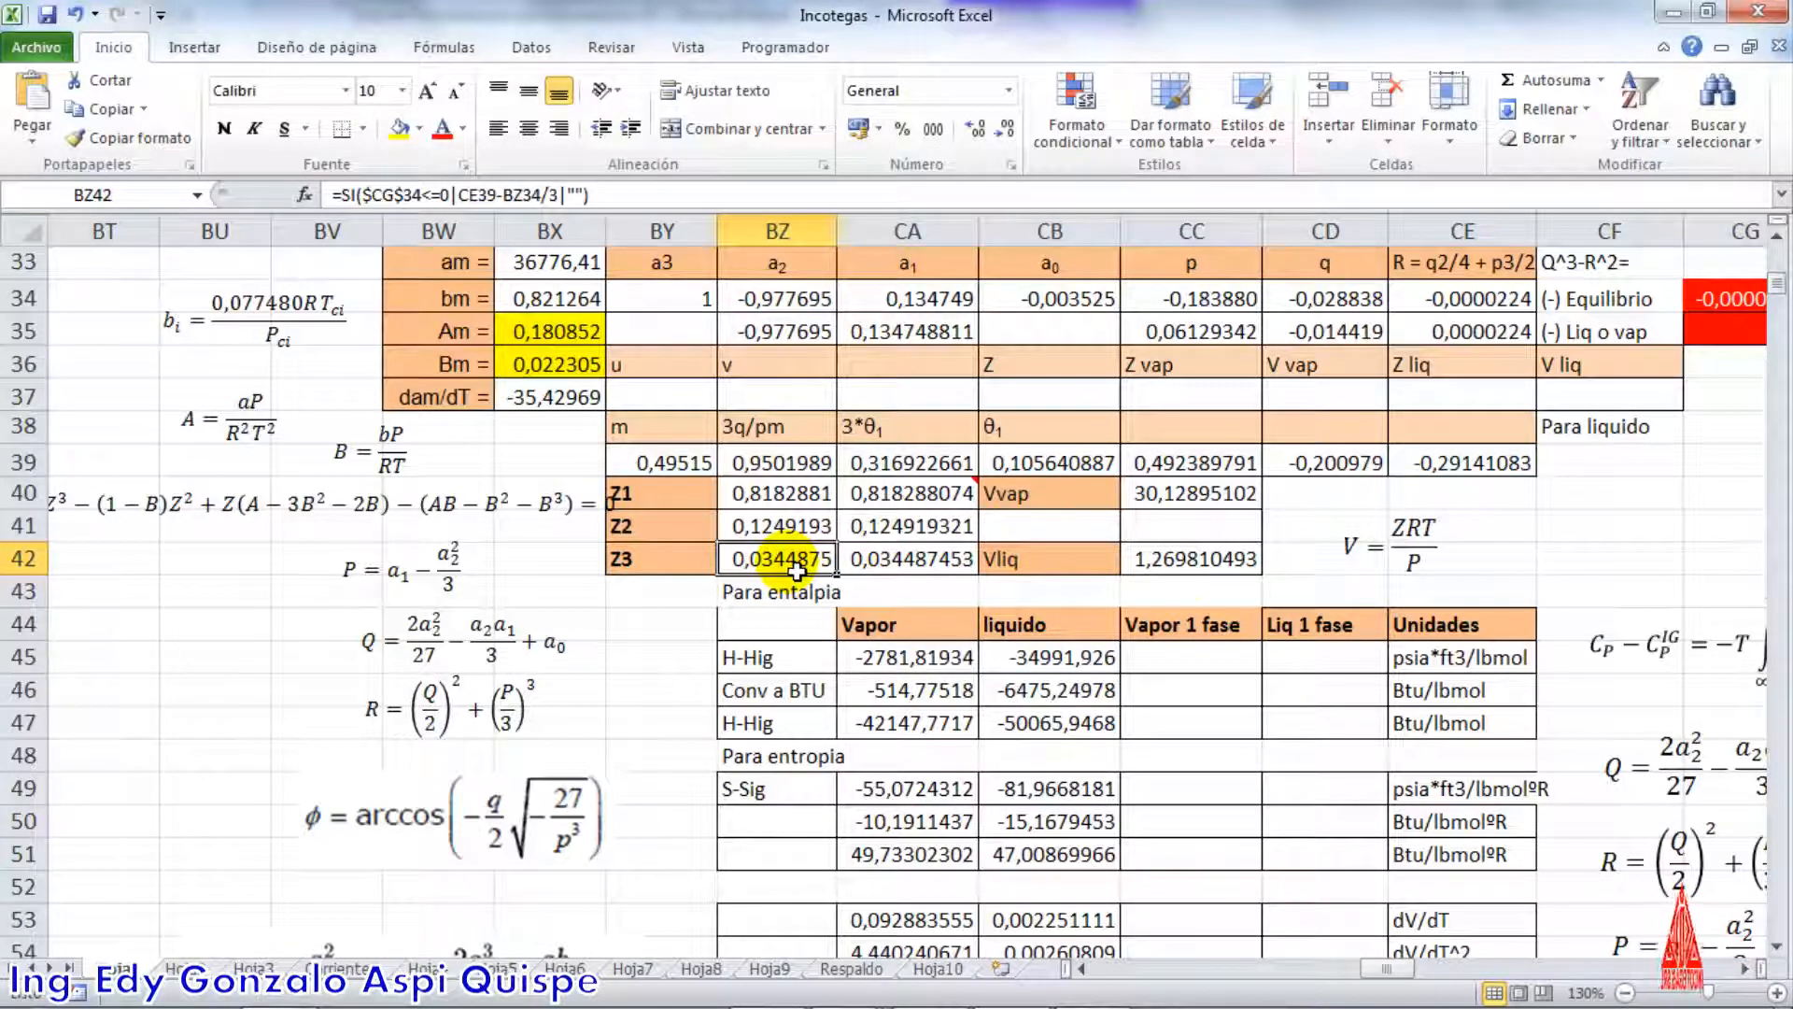
click(1196, 559)
double_click(1186, 556)
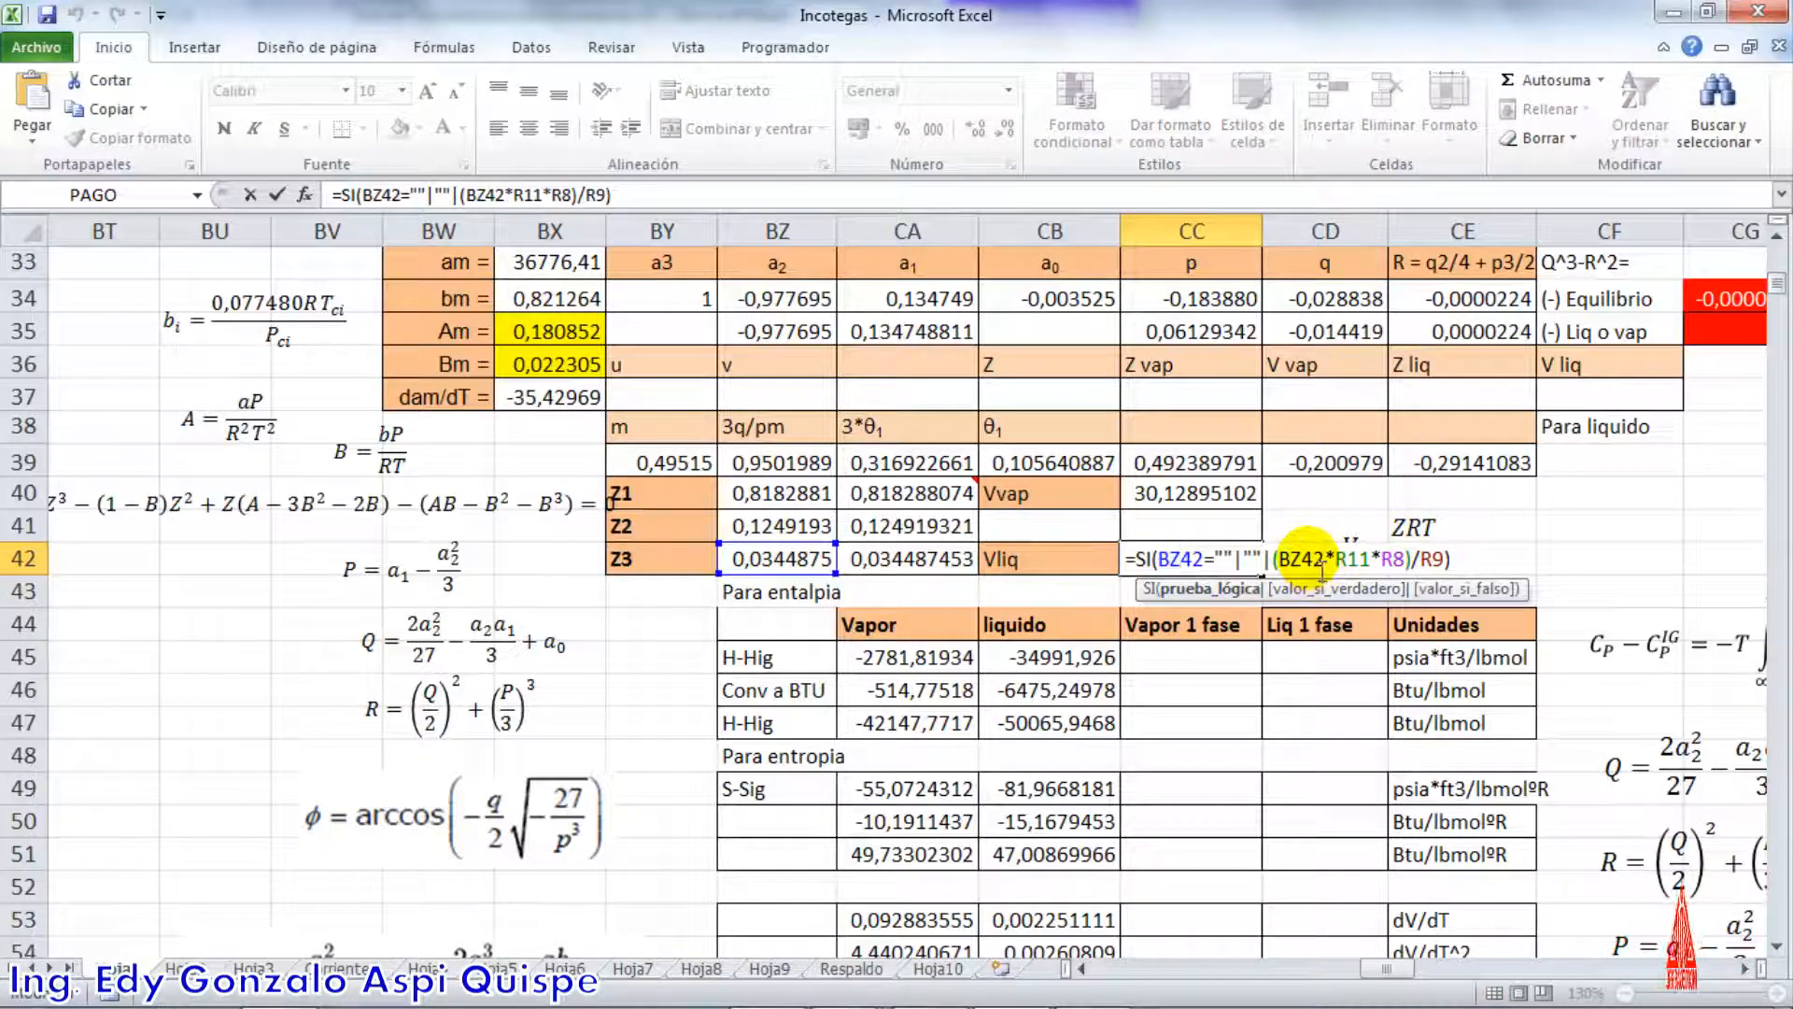
key(Return)
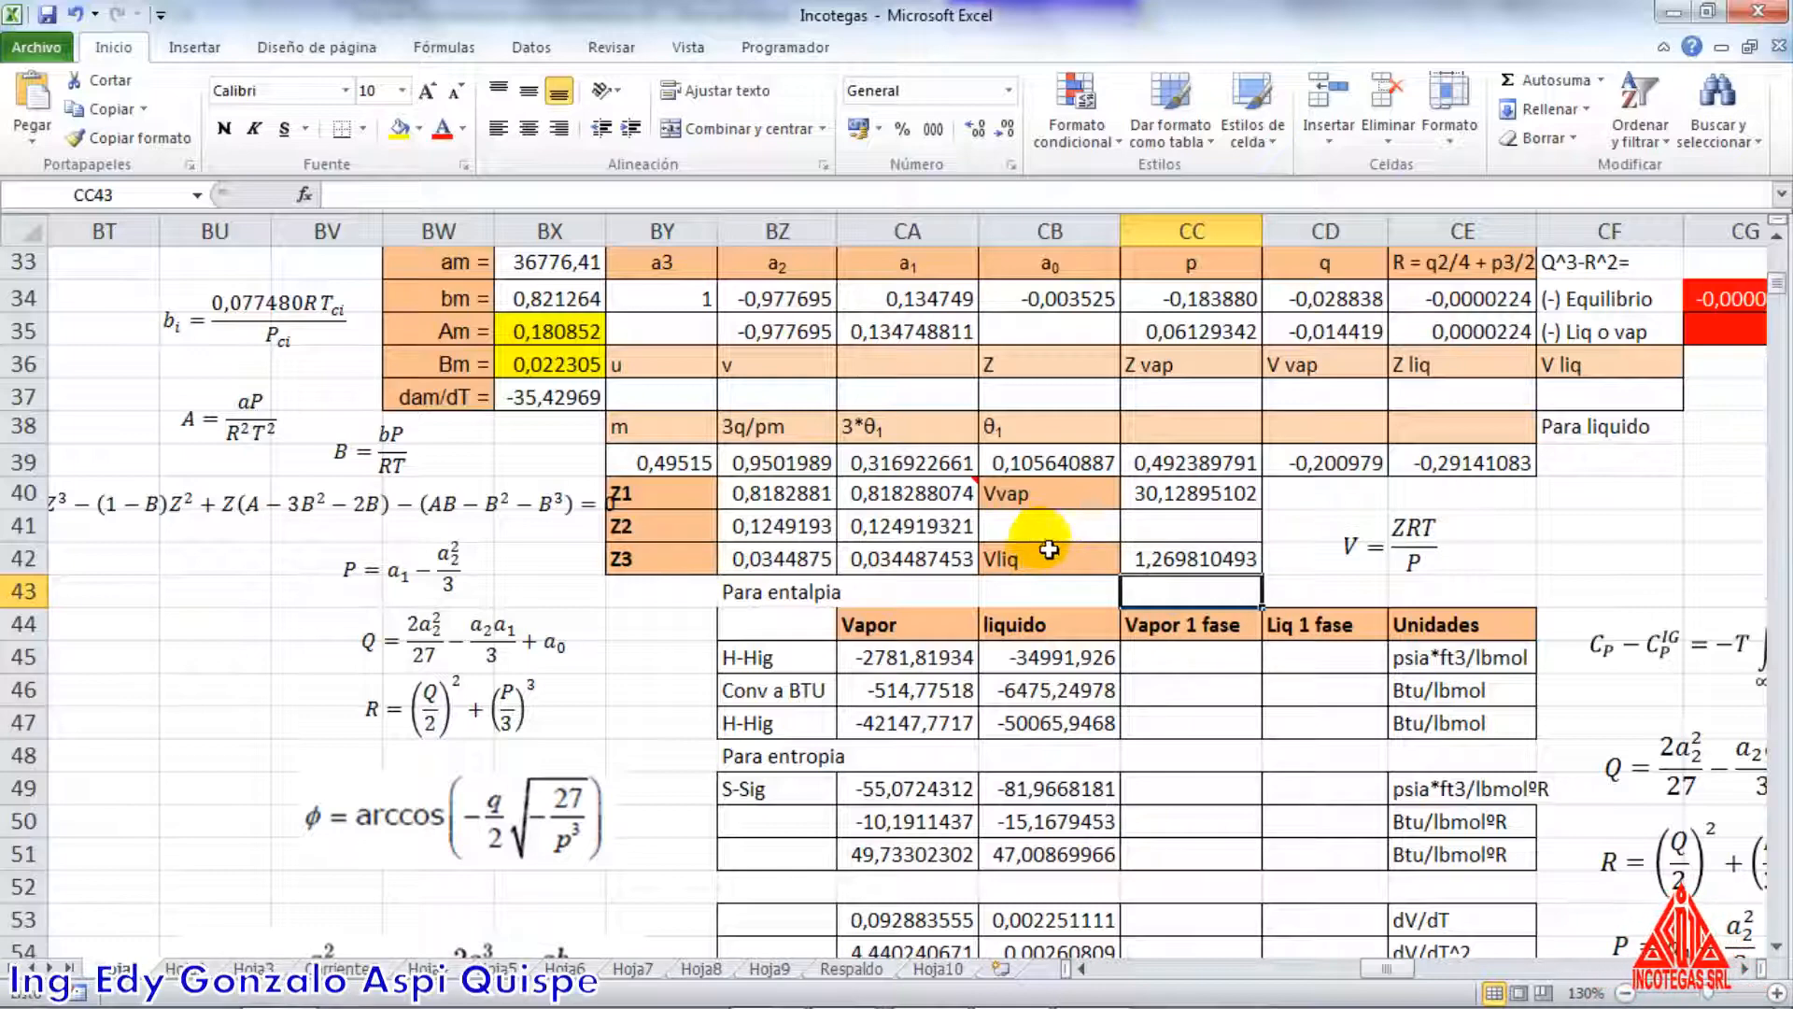
Move the cubic equation chart up from below the tables to just under the Q equation, near the Z1, Z2 and Z3 results
scroll(1046, 564, down, 5)
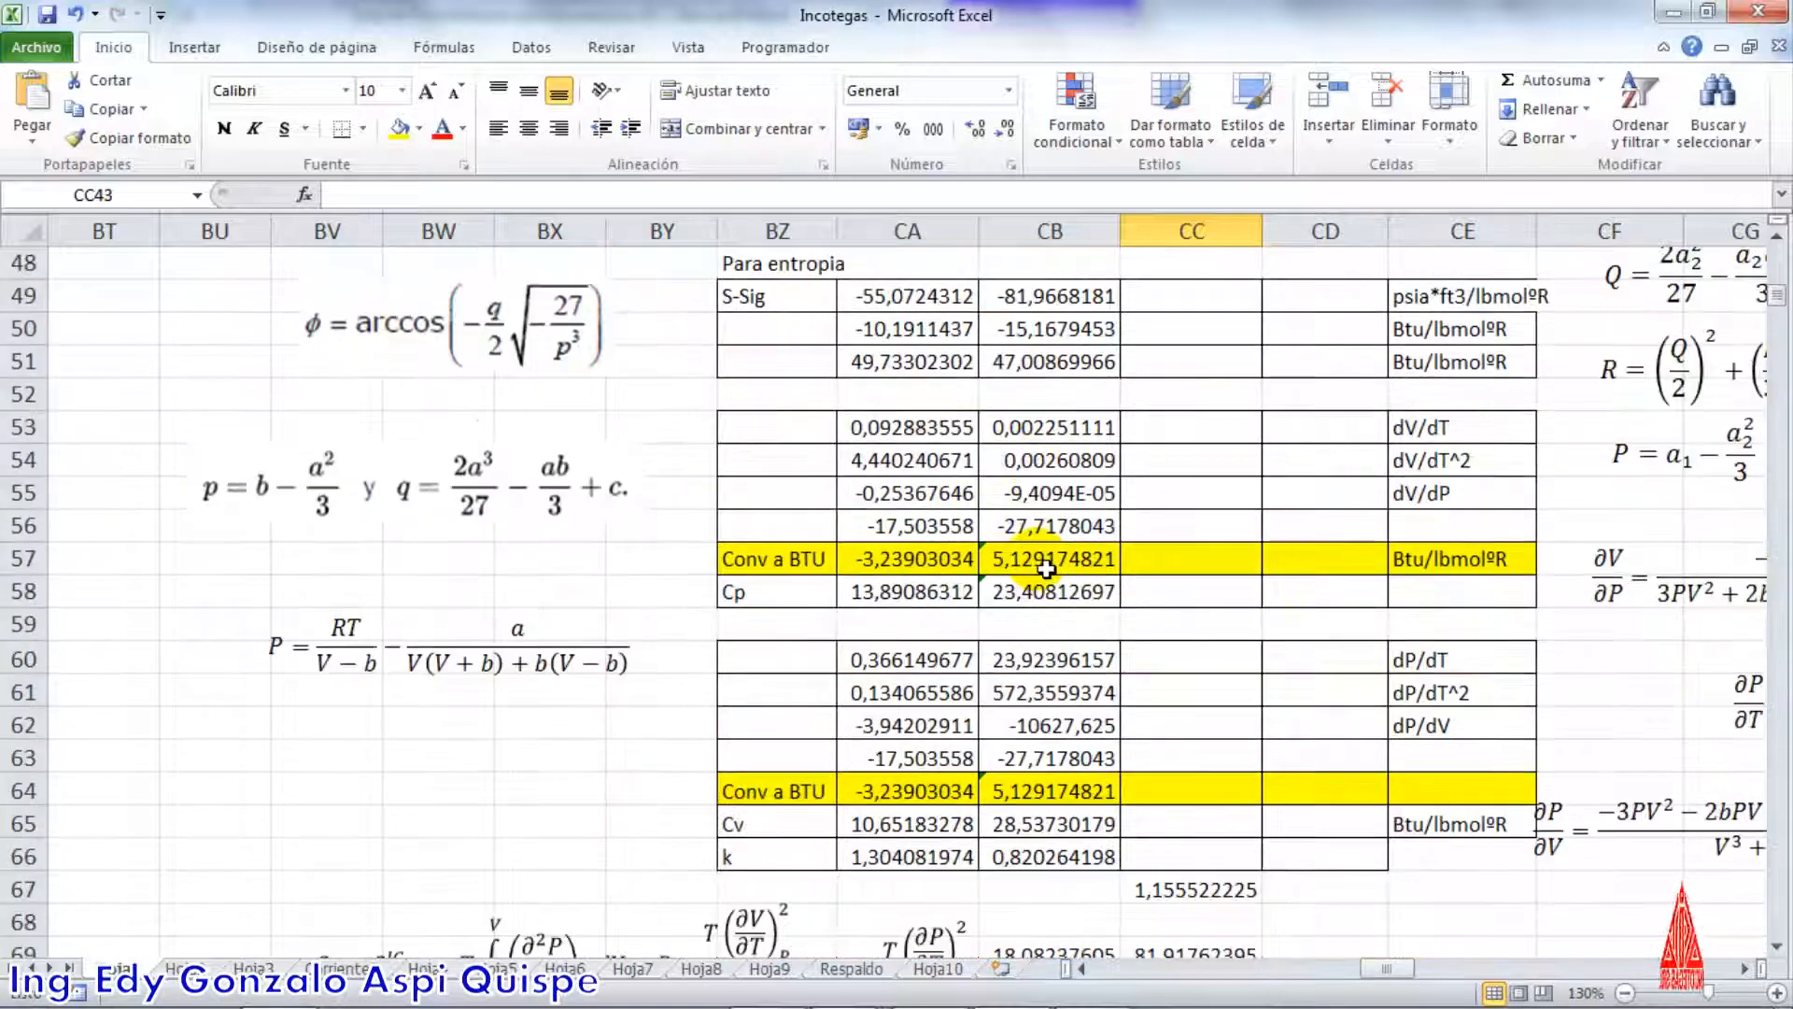
scroll(1046, 564, down, 4)
drag(510, 807, 839, 392)
scroll(793, 536, up, 2)
drag(779, 540, 1034, 421)
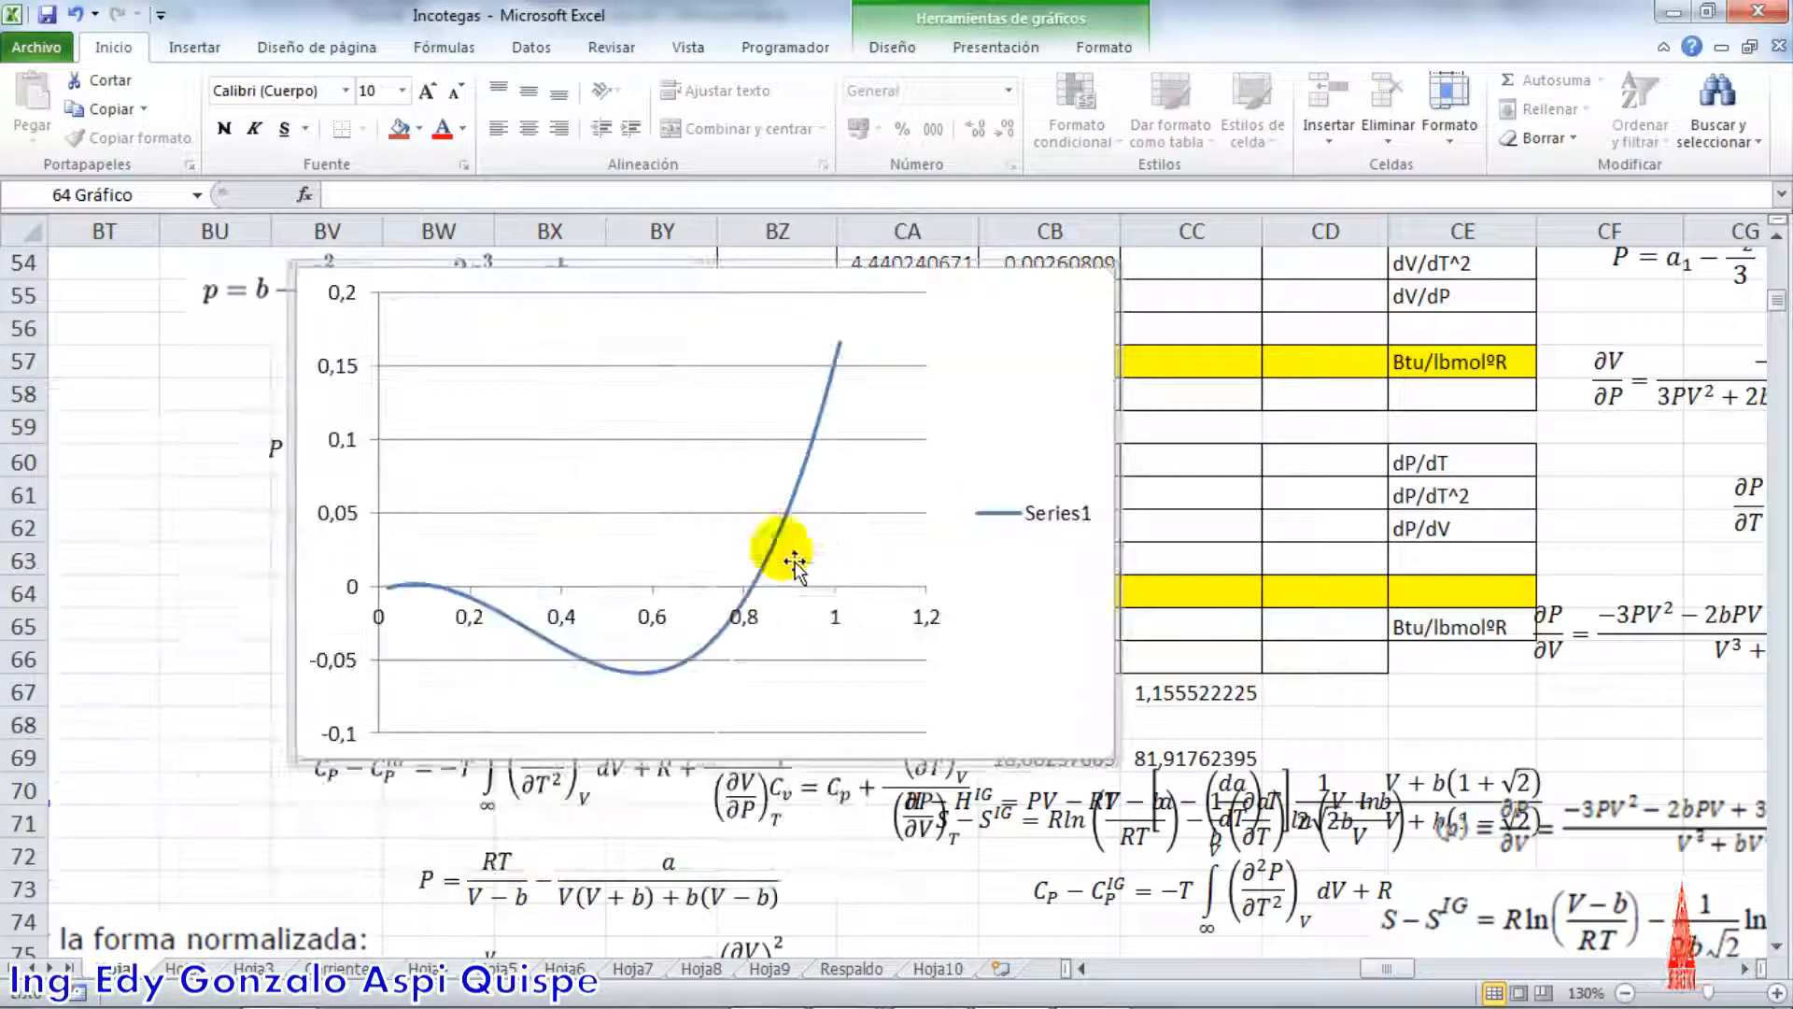
scroll(794, 564, up, 3)
drag(1386, 968, 1351, 971)
scroll(873, 761, up, 4)
scroll(749, 701, down, 3)
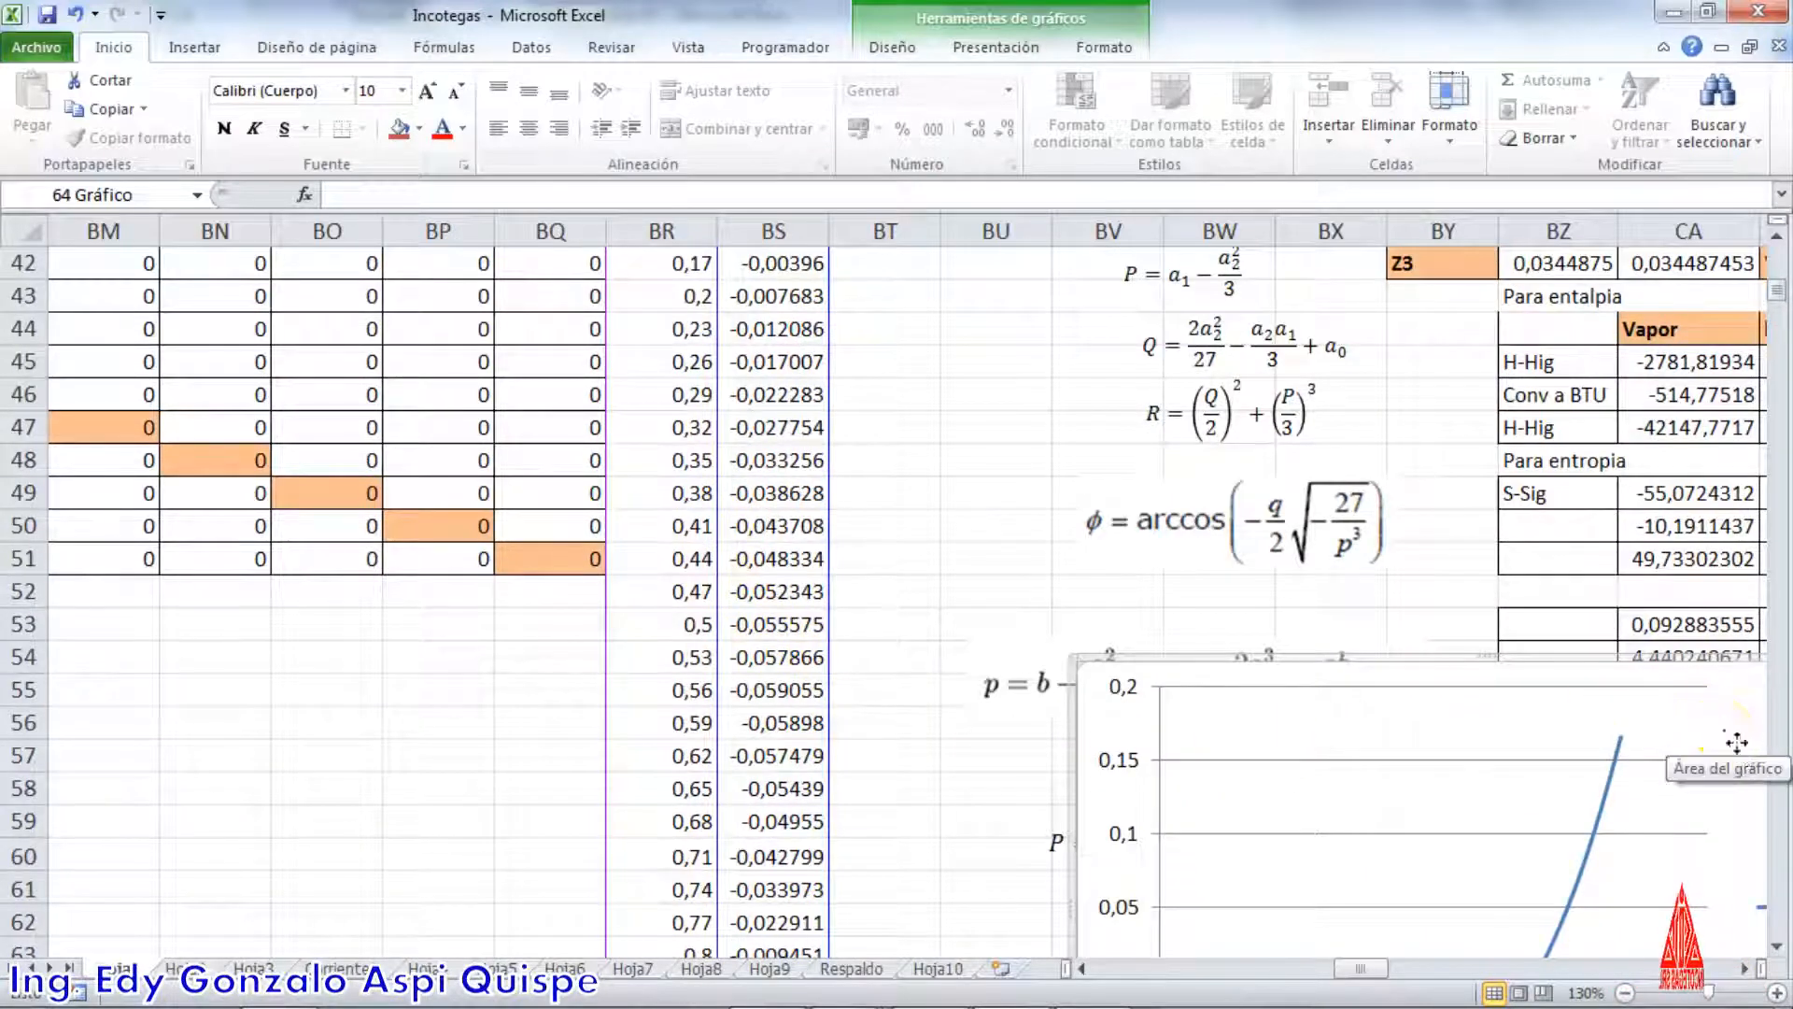
drag(1724, 730, 1570, 422)
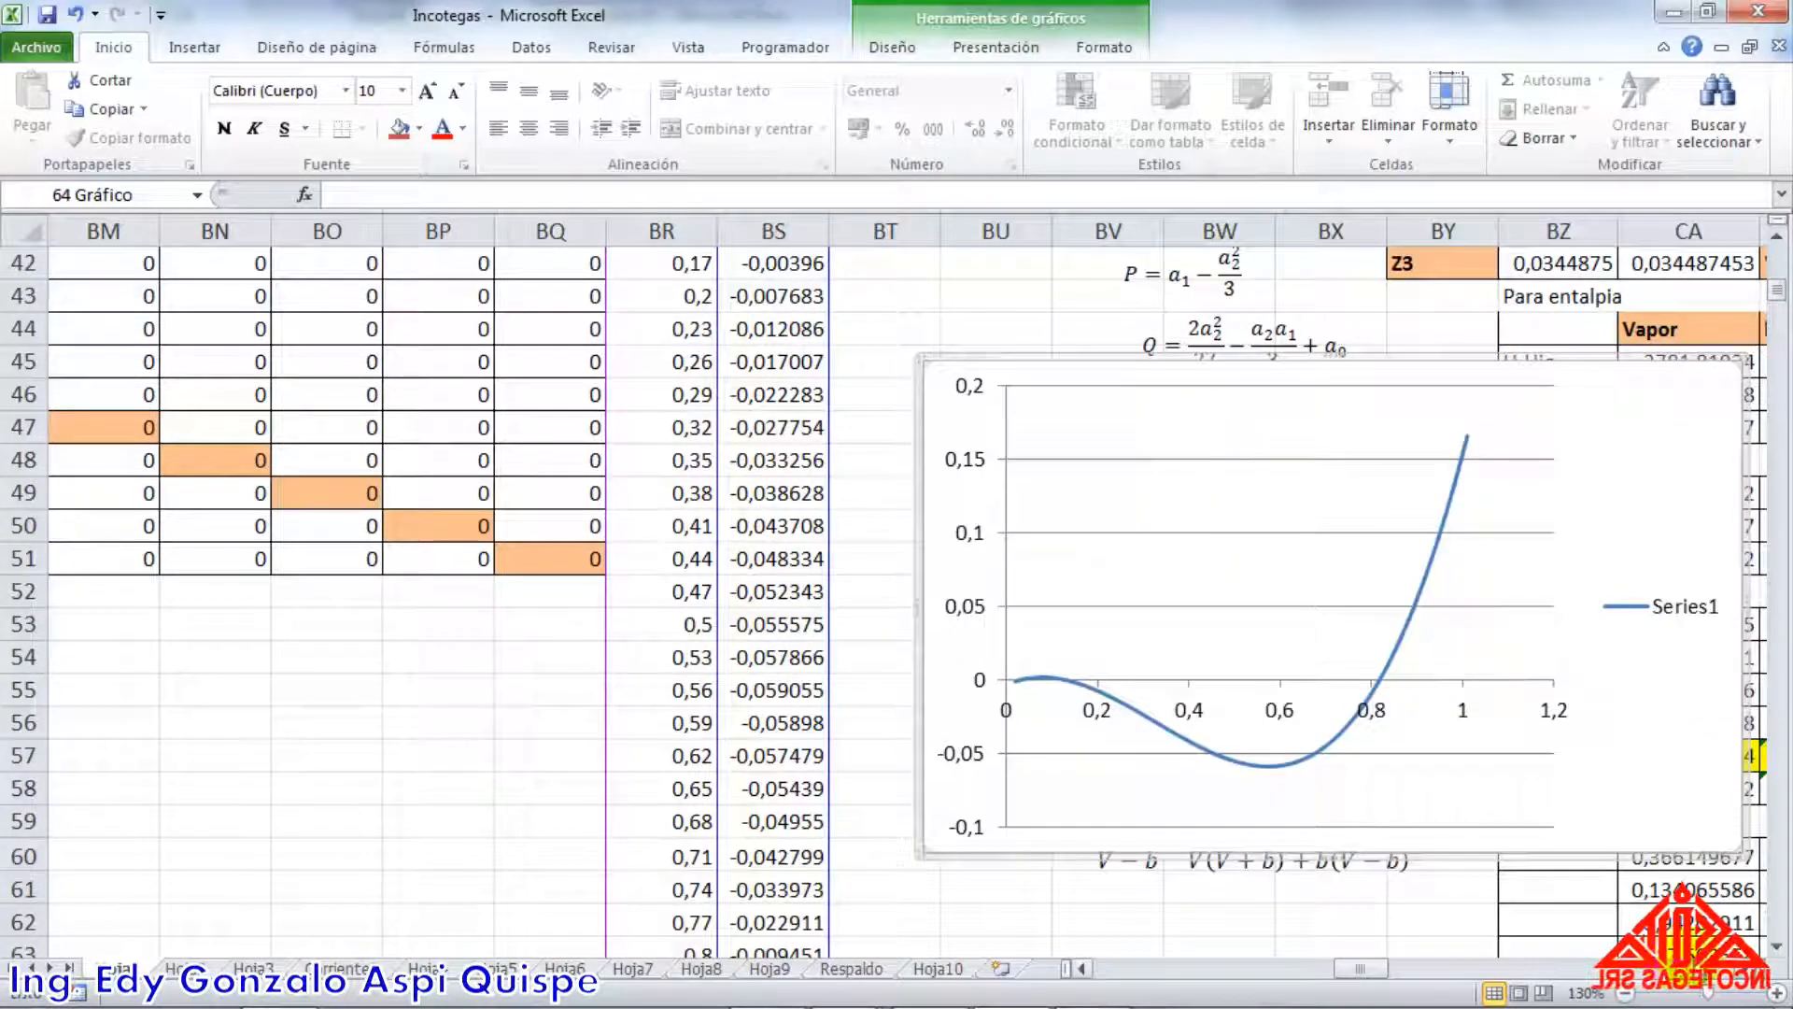
click(1743, 970)
click(1743, 969)
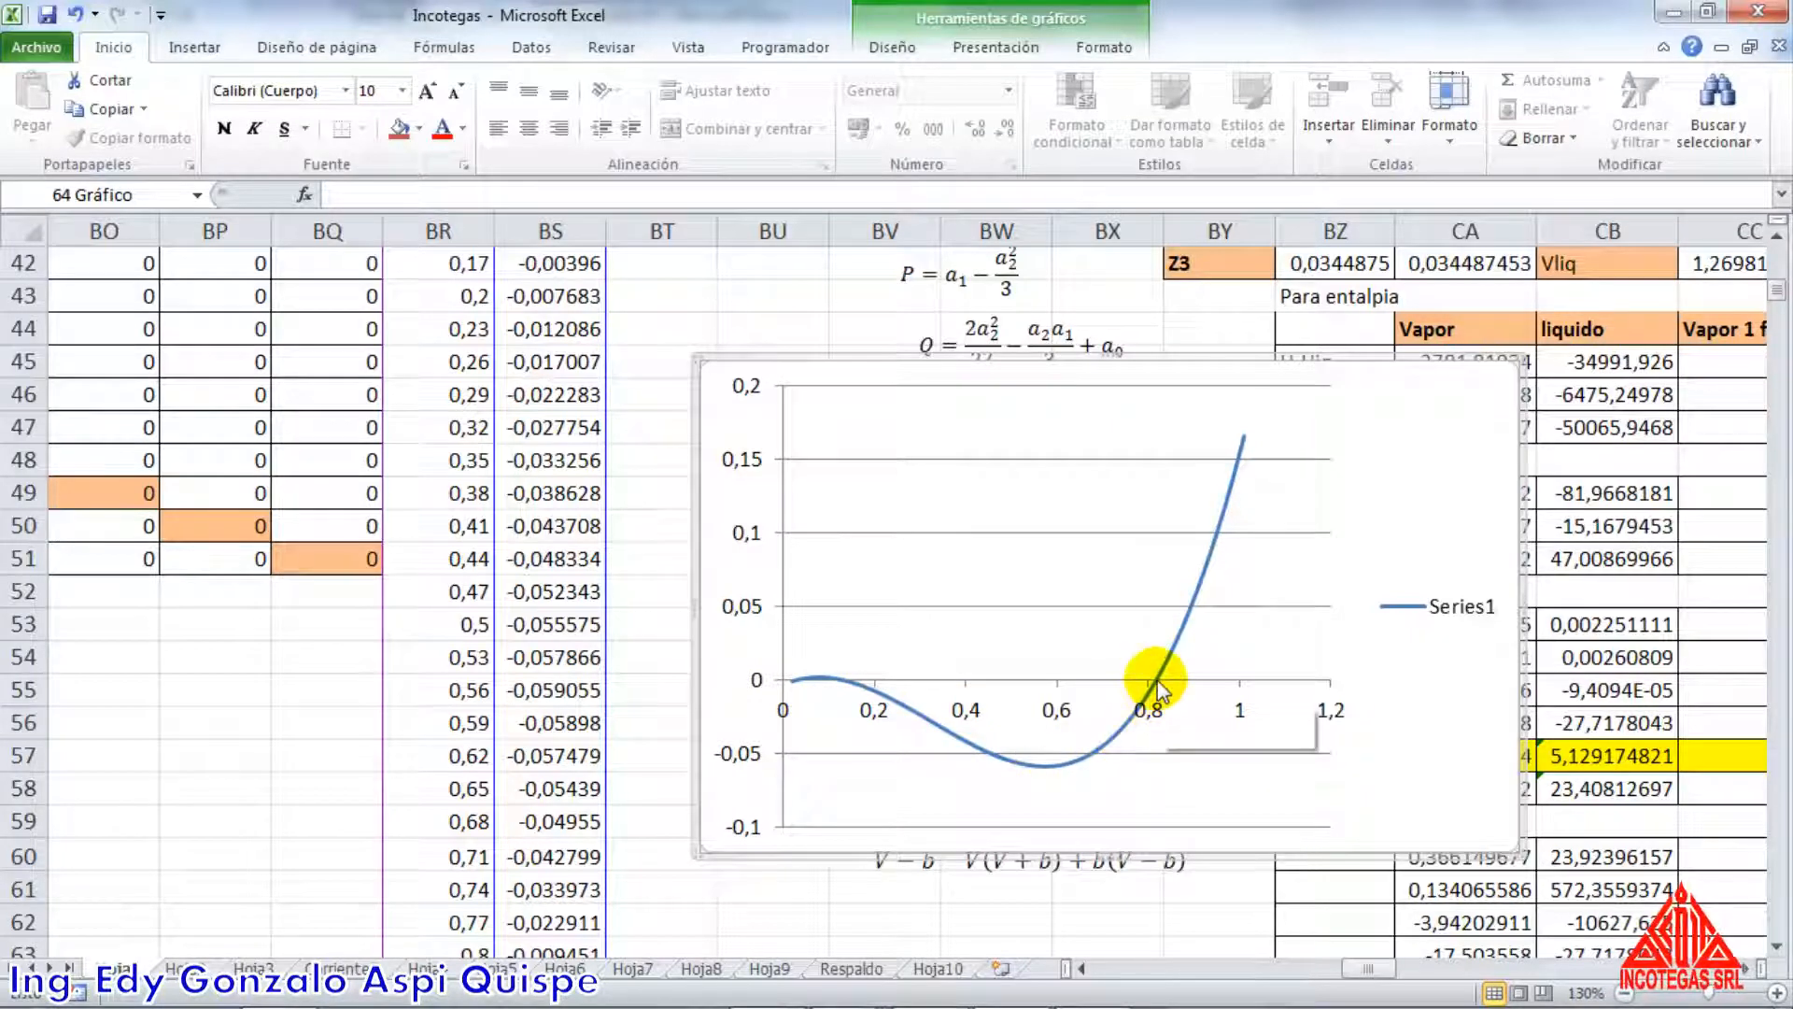
Examine where the chart's curve crosses zero and compare the crossings with the Z1, Z2 and Z3 roots in the table
mouse_move(1160, 691)
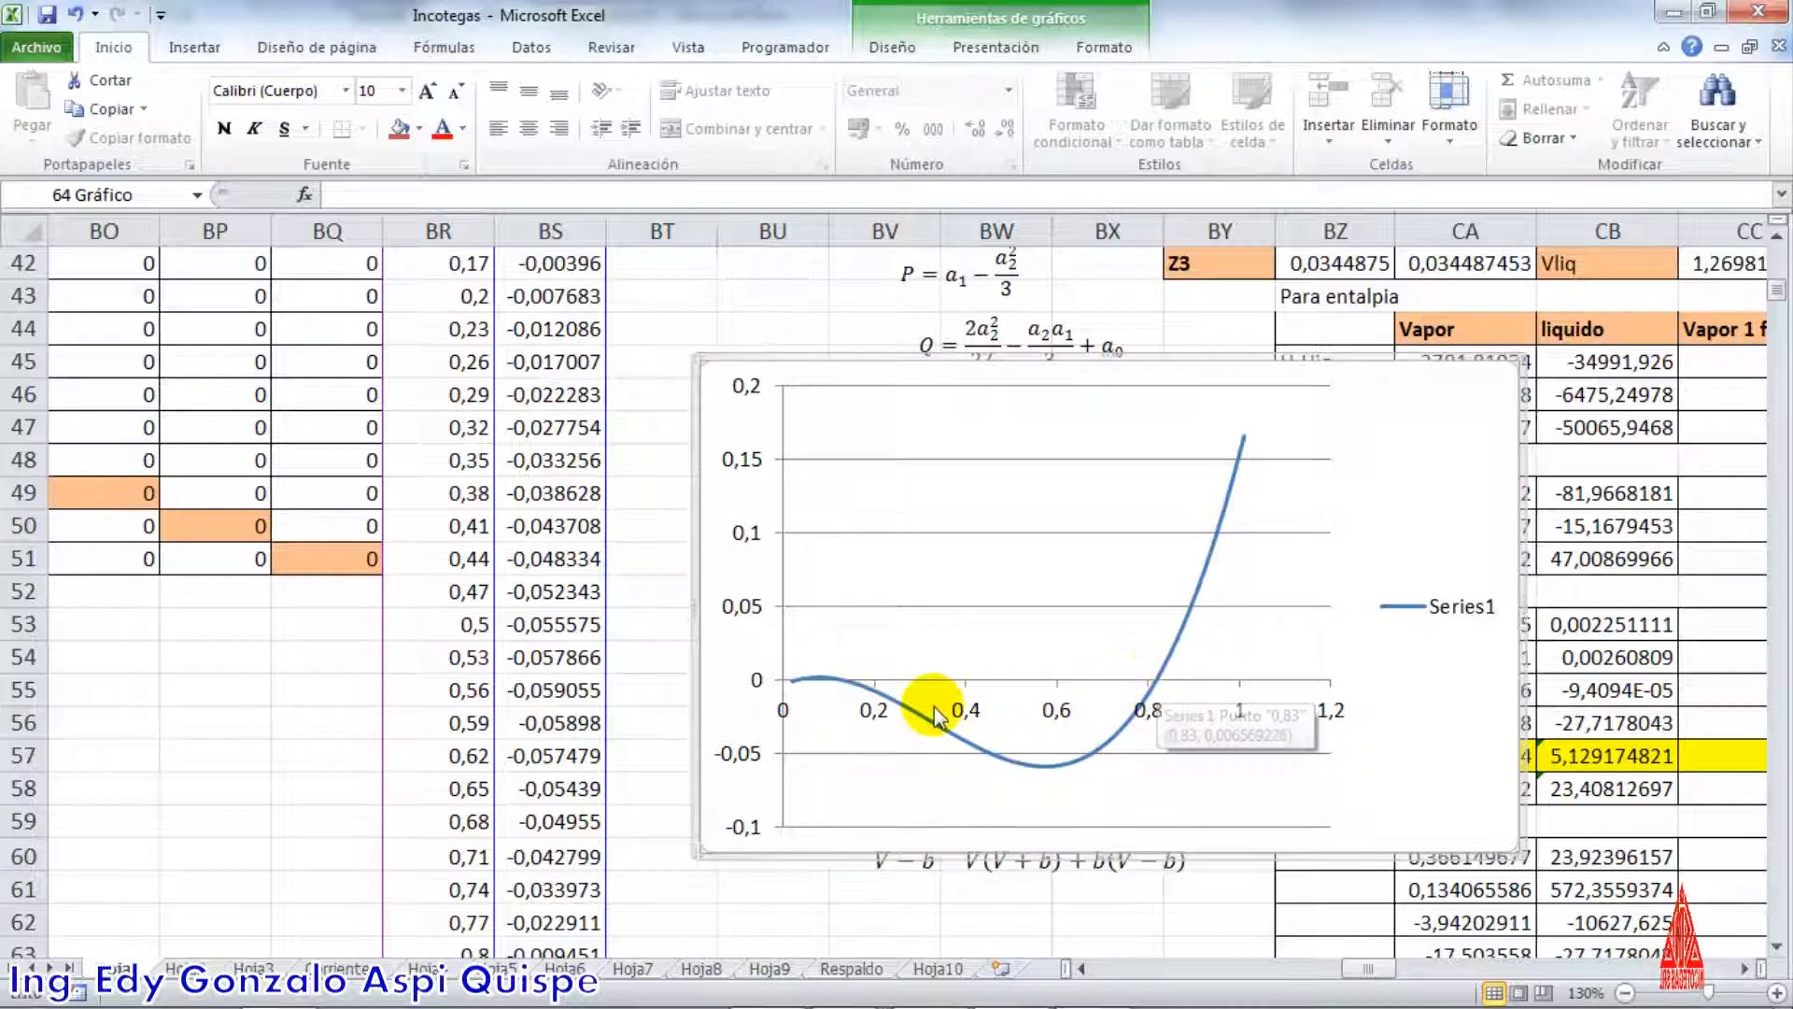
mouse_move(848, 692)
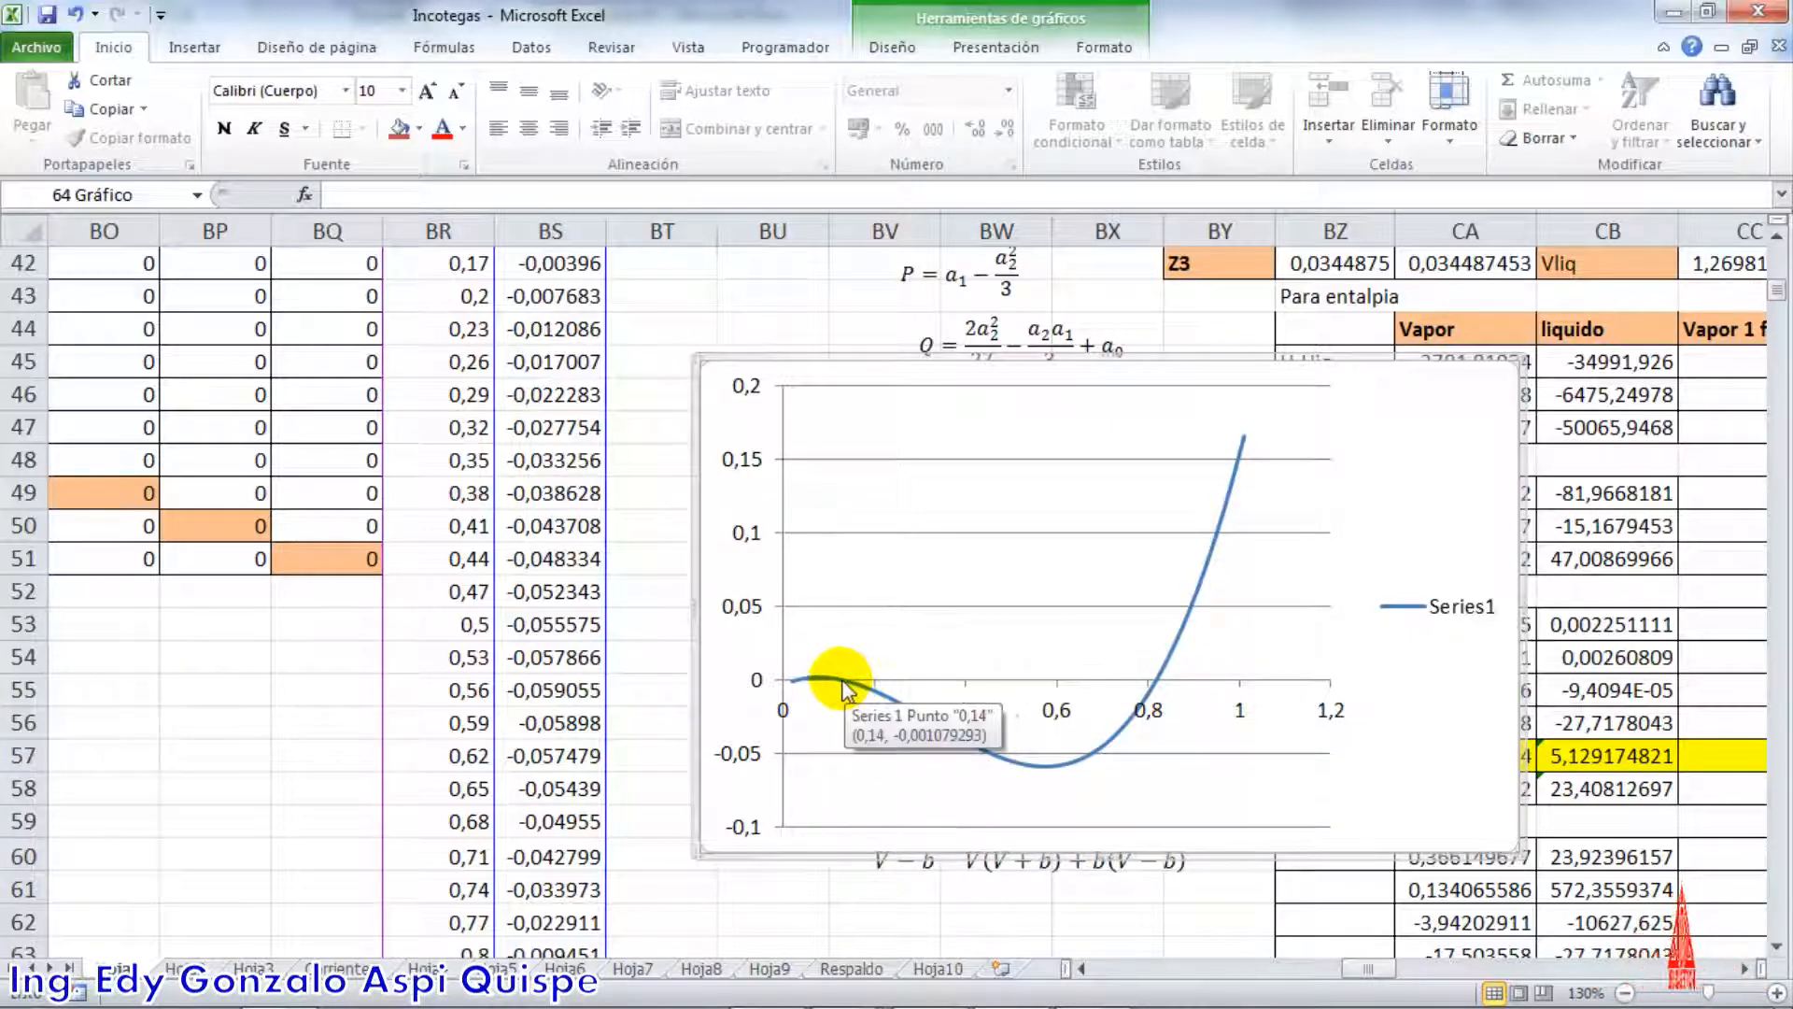
scroll(1363, 738, up, 2)
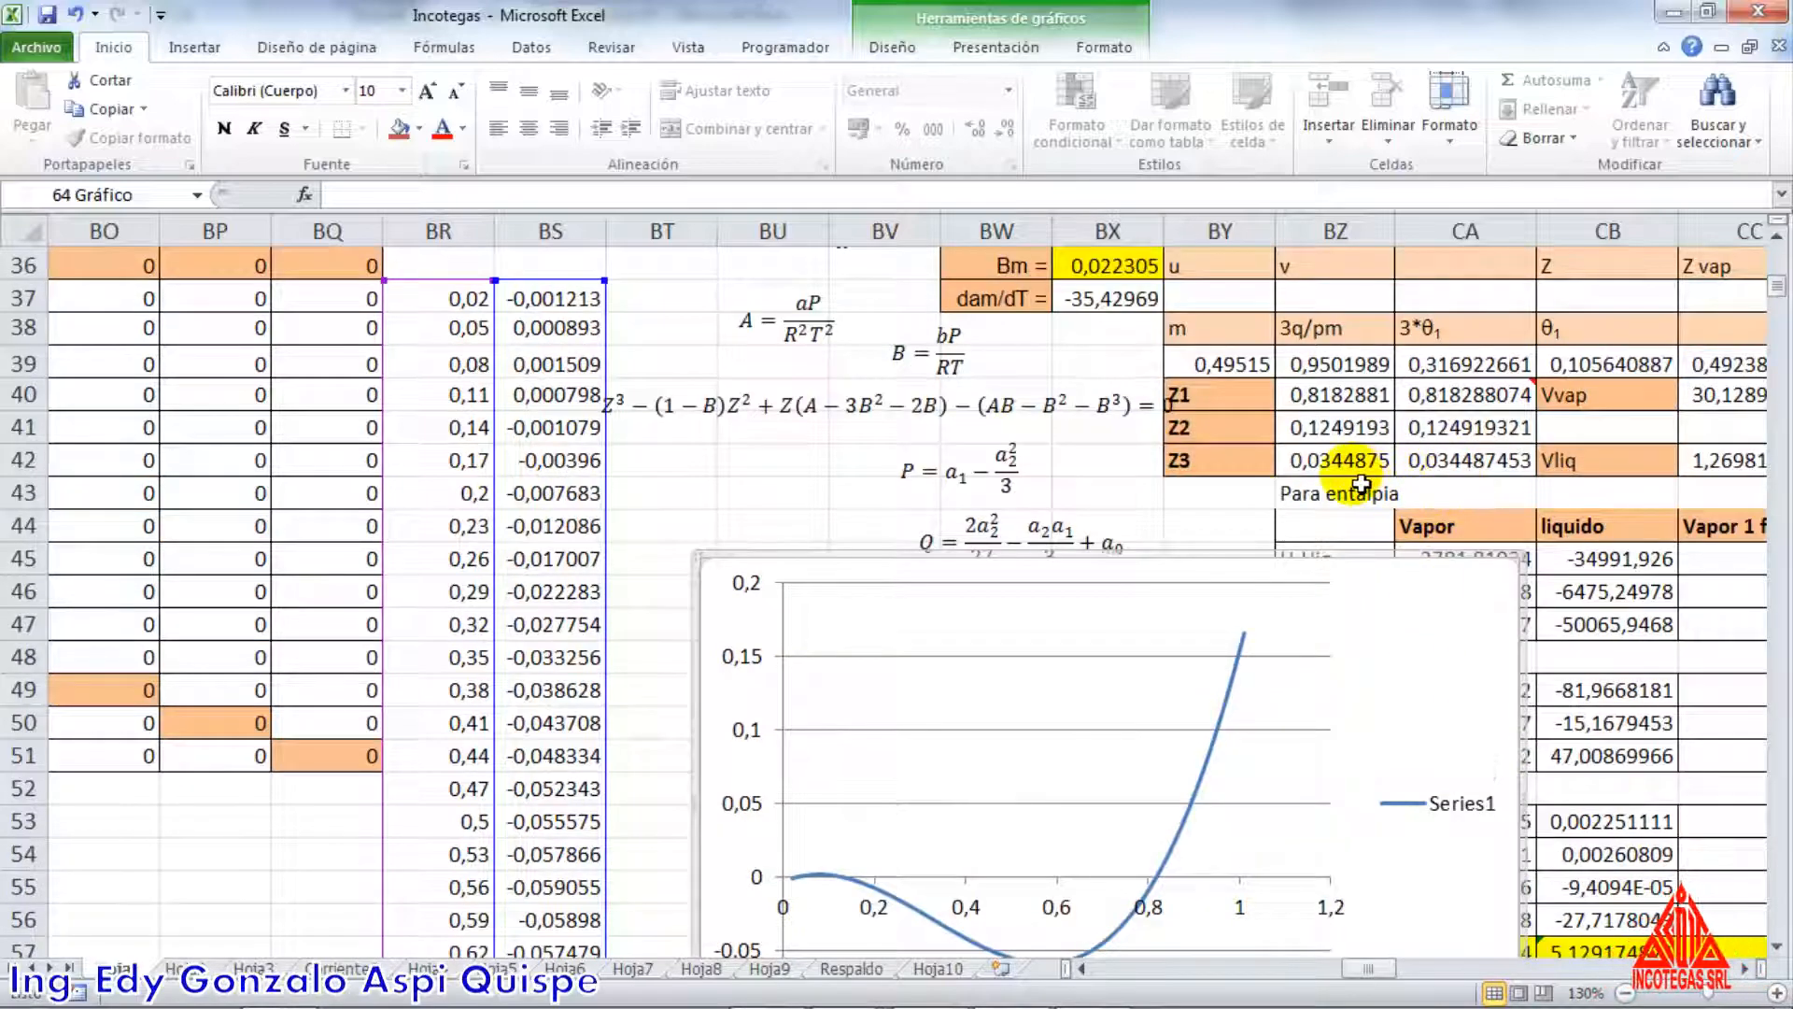
scroll(1121, 607, down, 1)
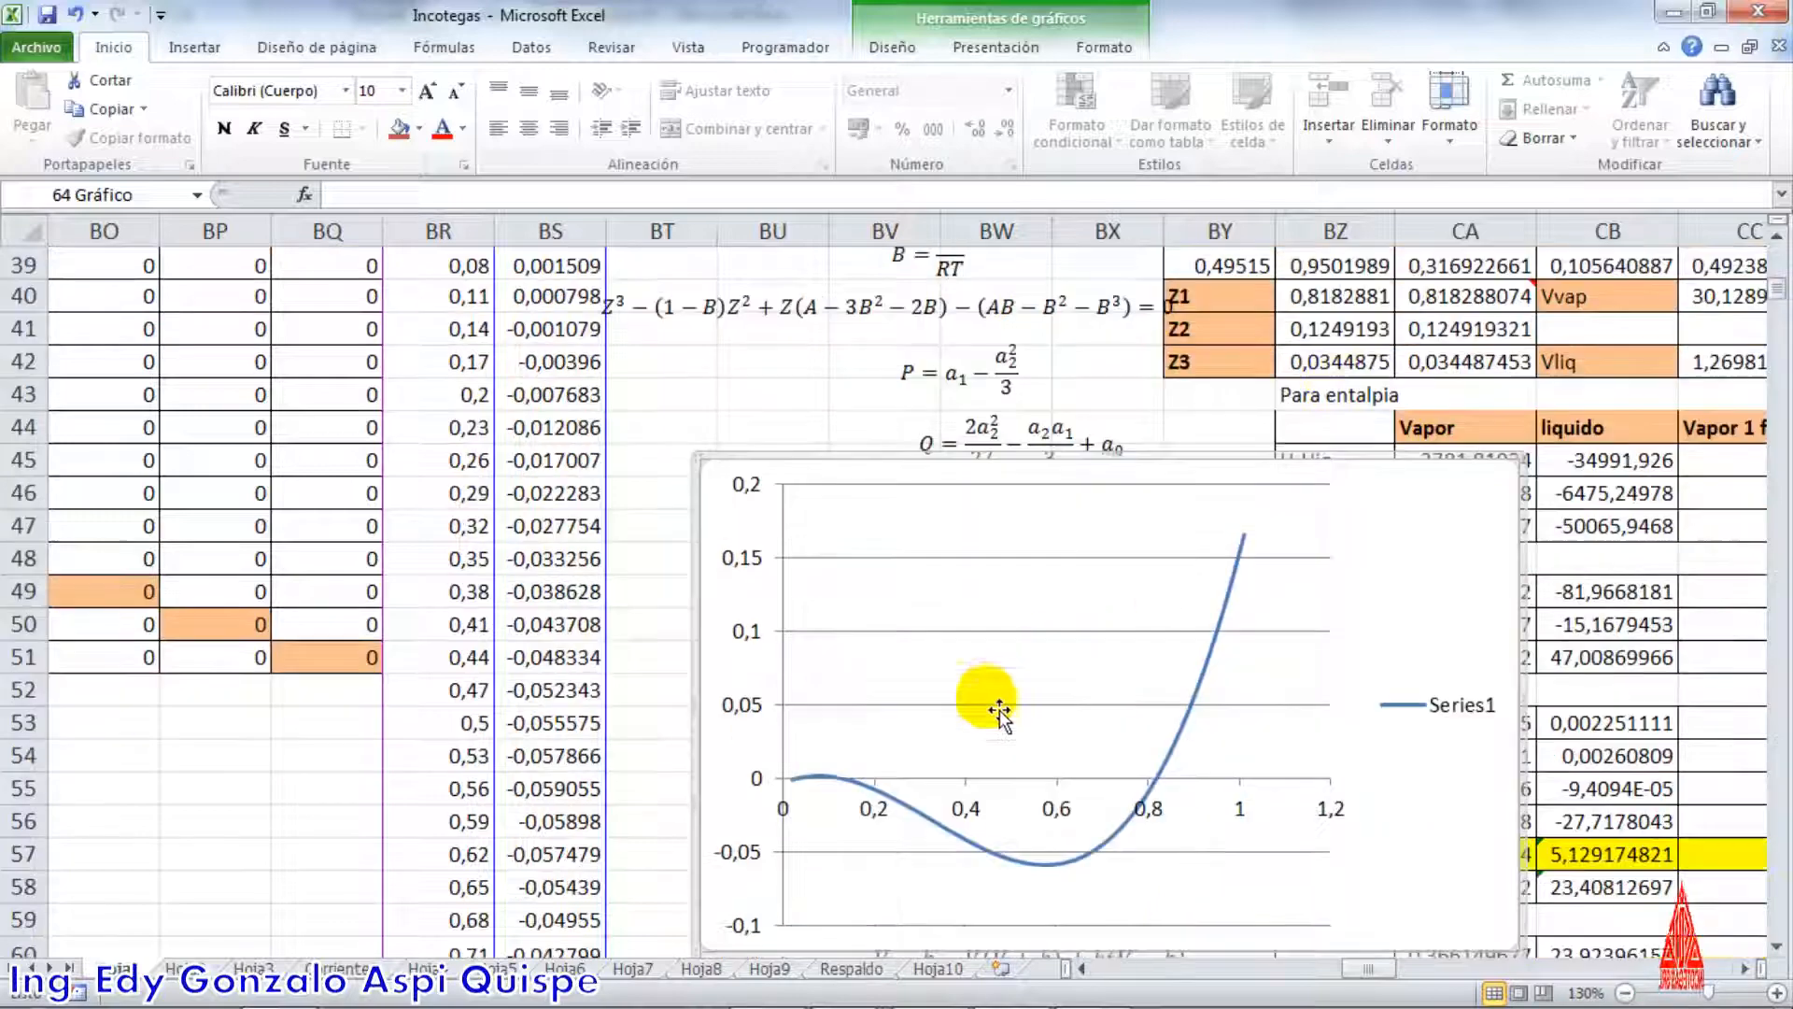
mouse_move(834, 789)
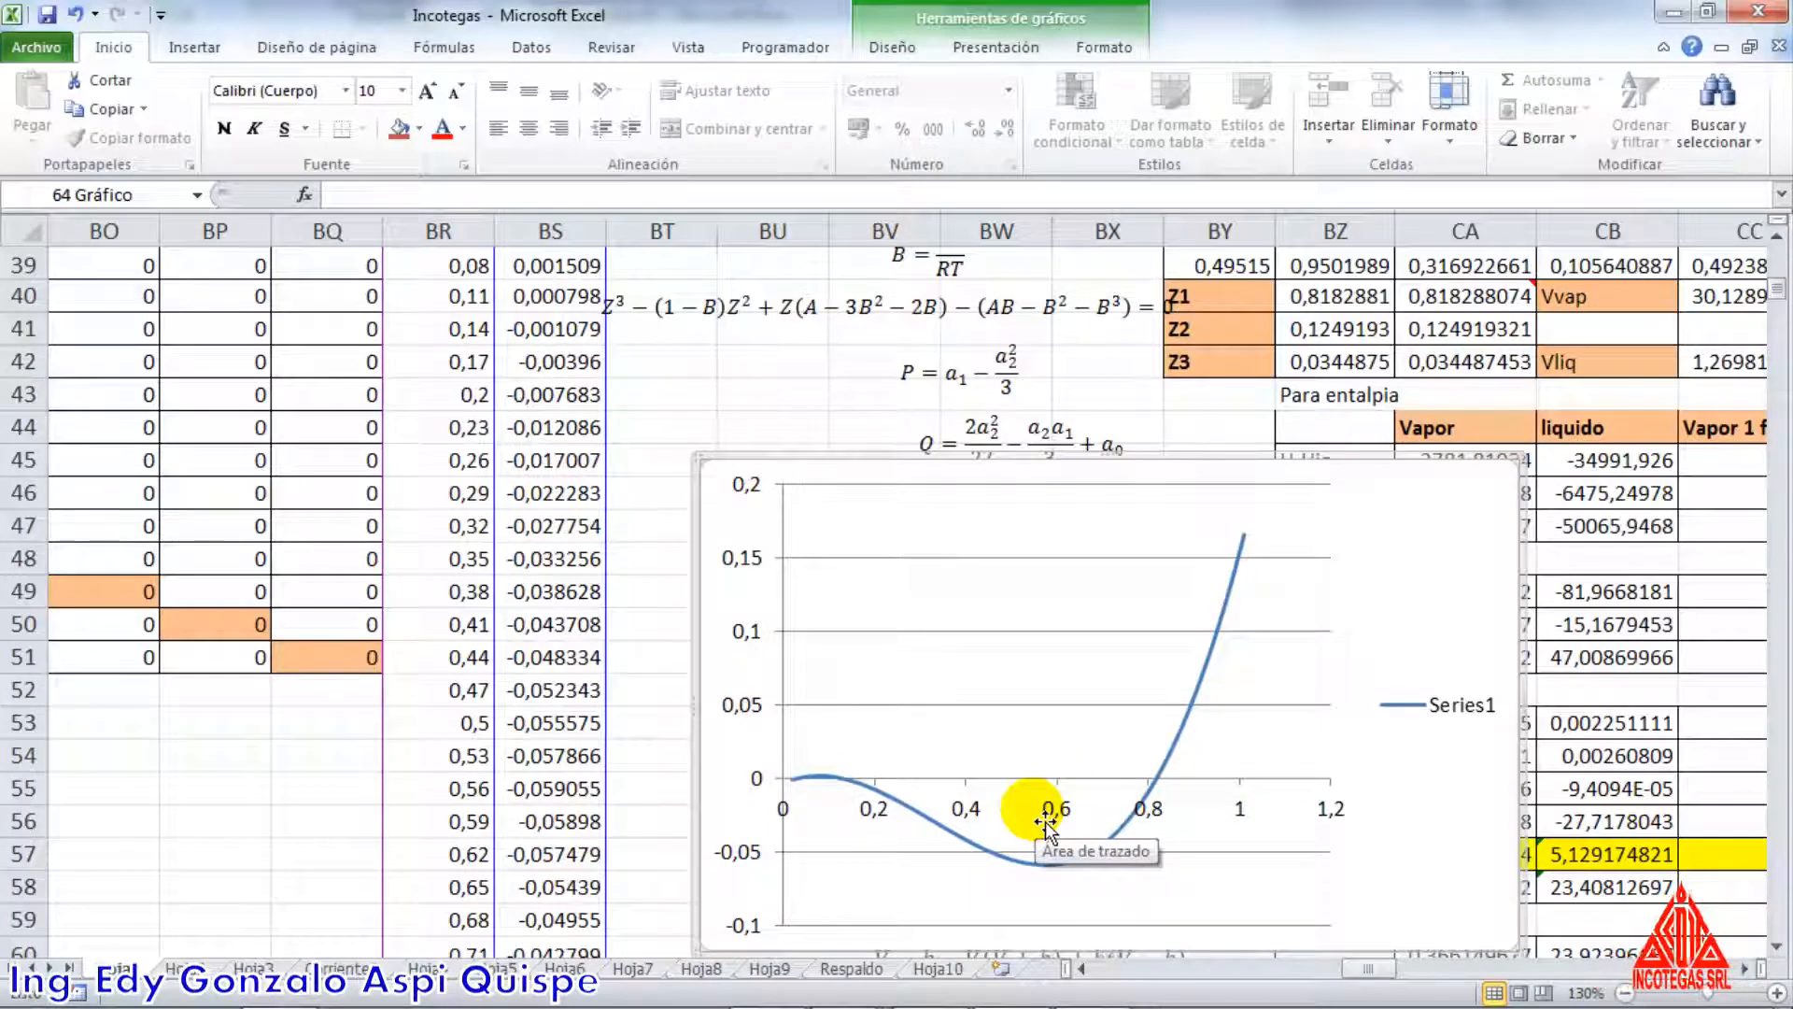
scroll(1045, 822, up, 1)
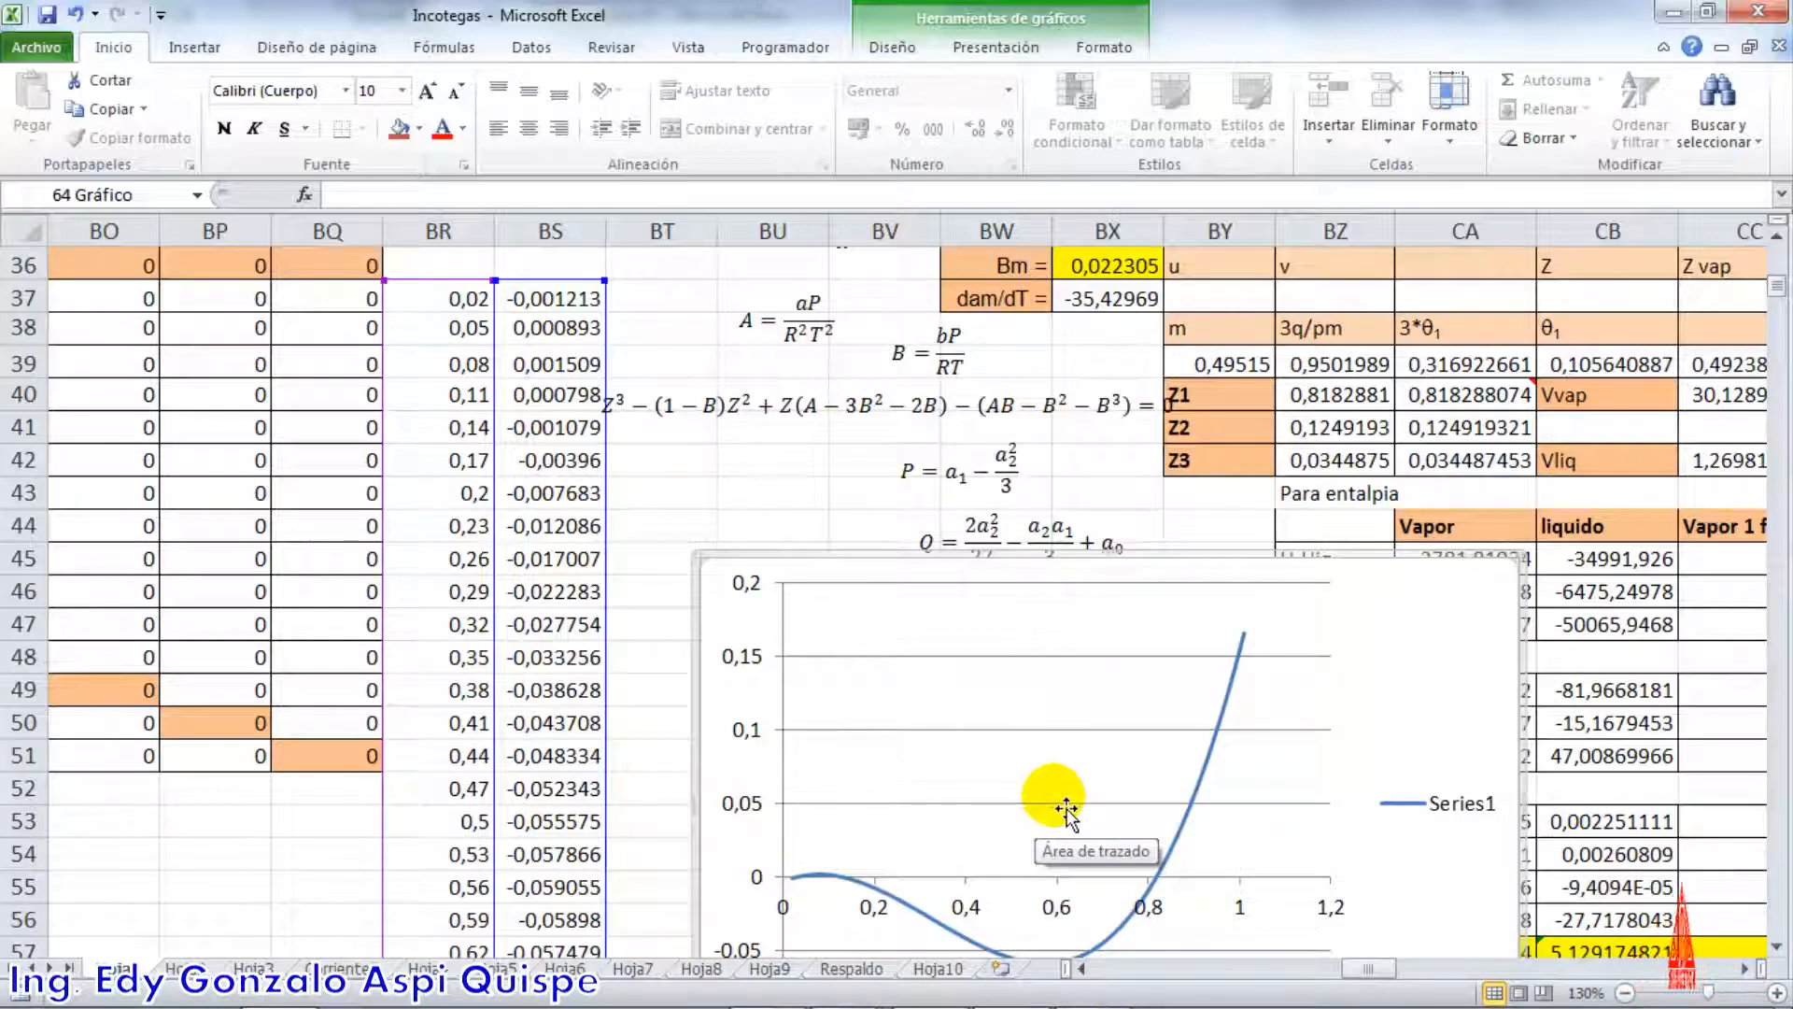
scroll(1334, 729, down, 4)
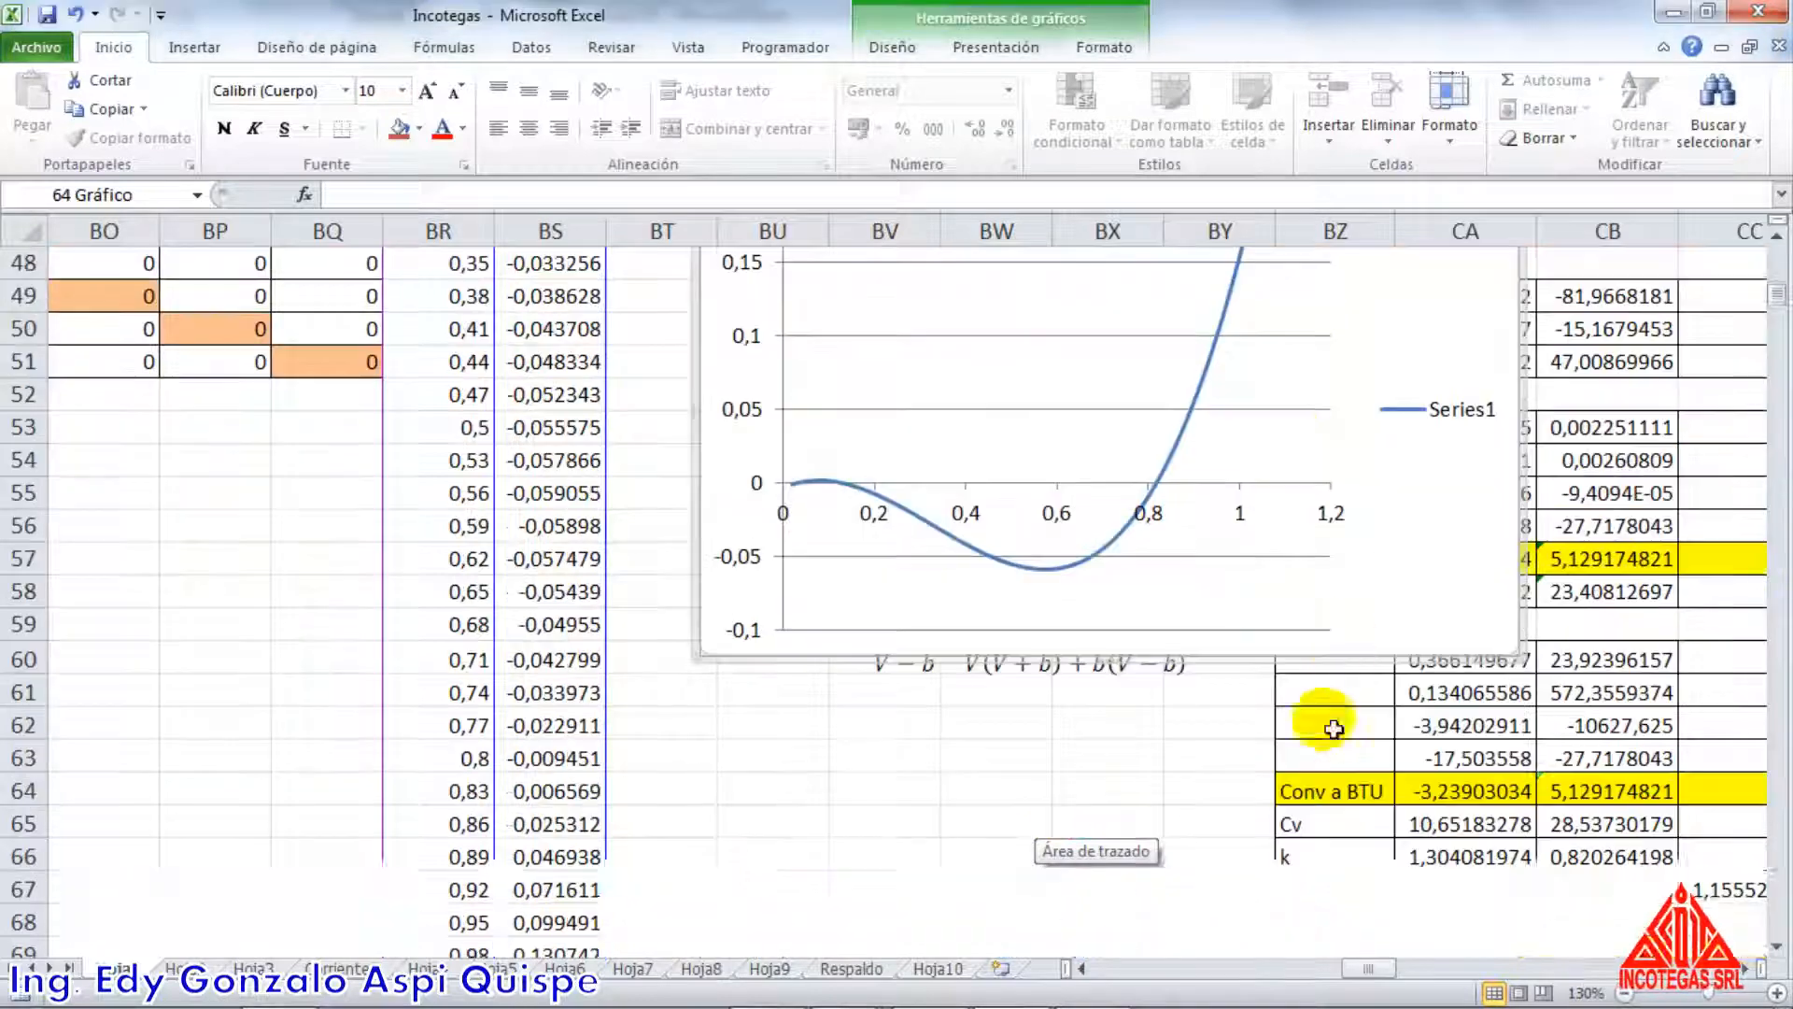
scroll(1380, 473, up, 4)
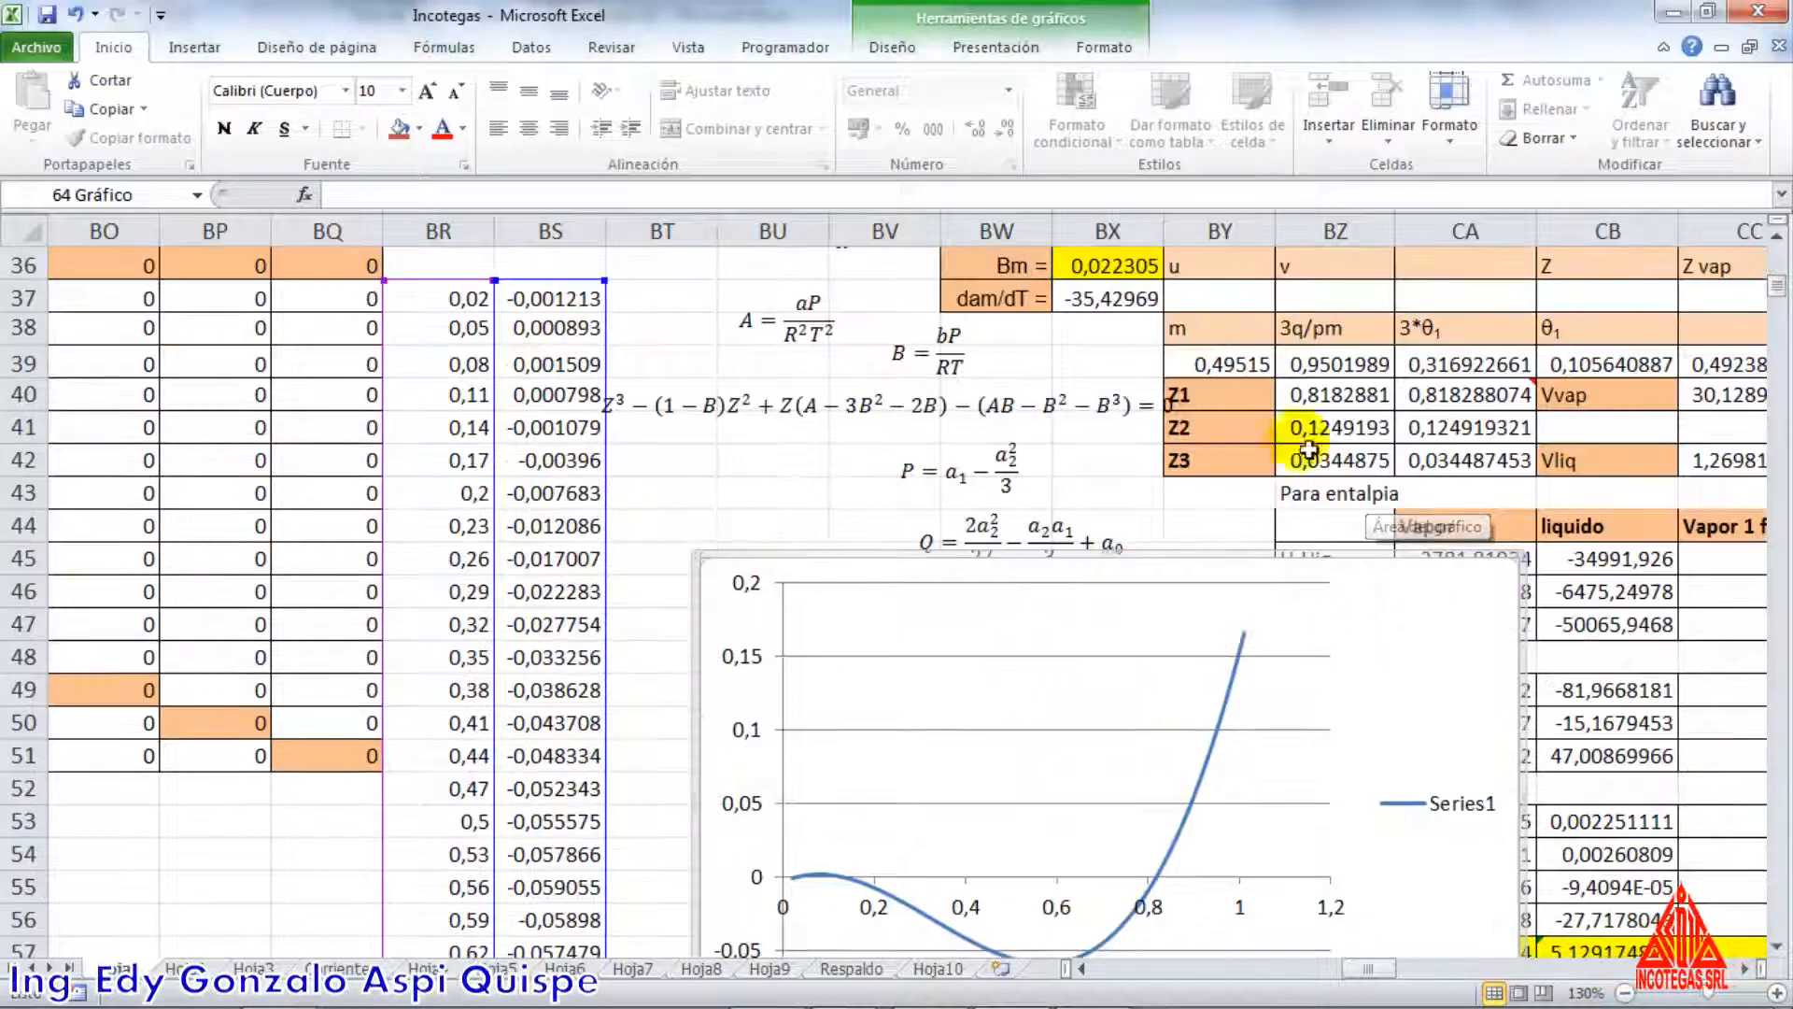
drag(1385, 967, 1391, 976)
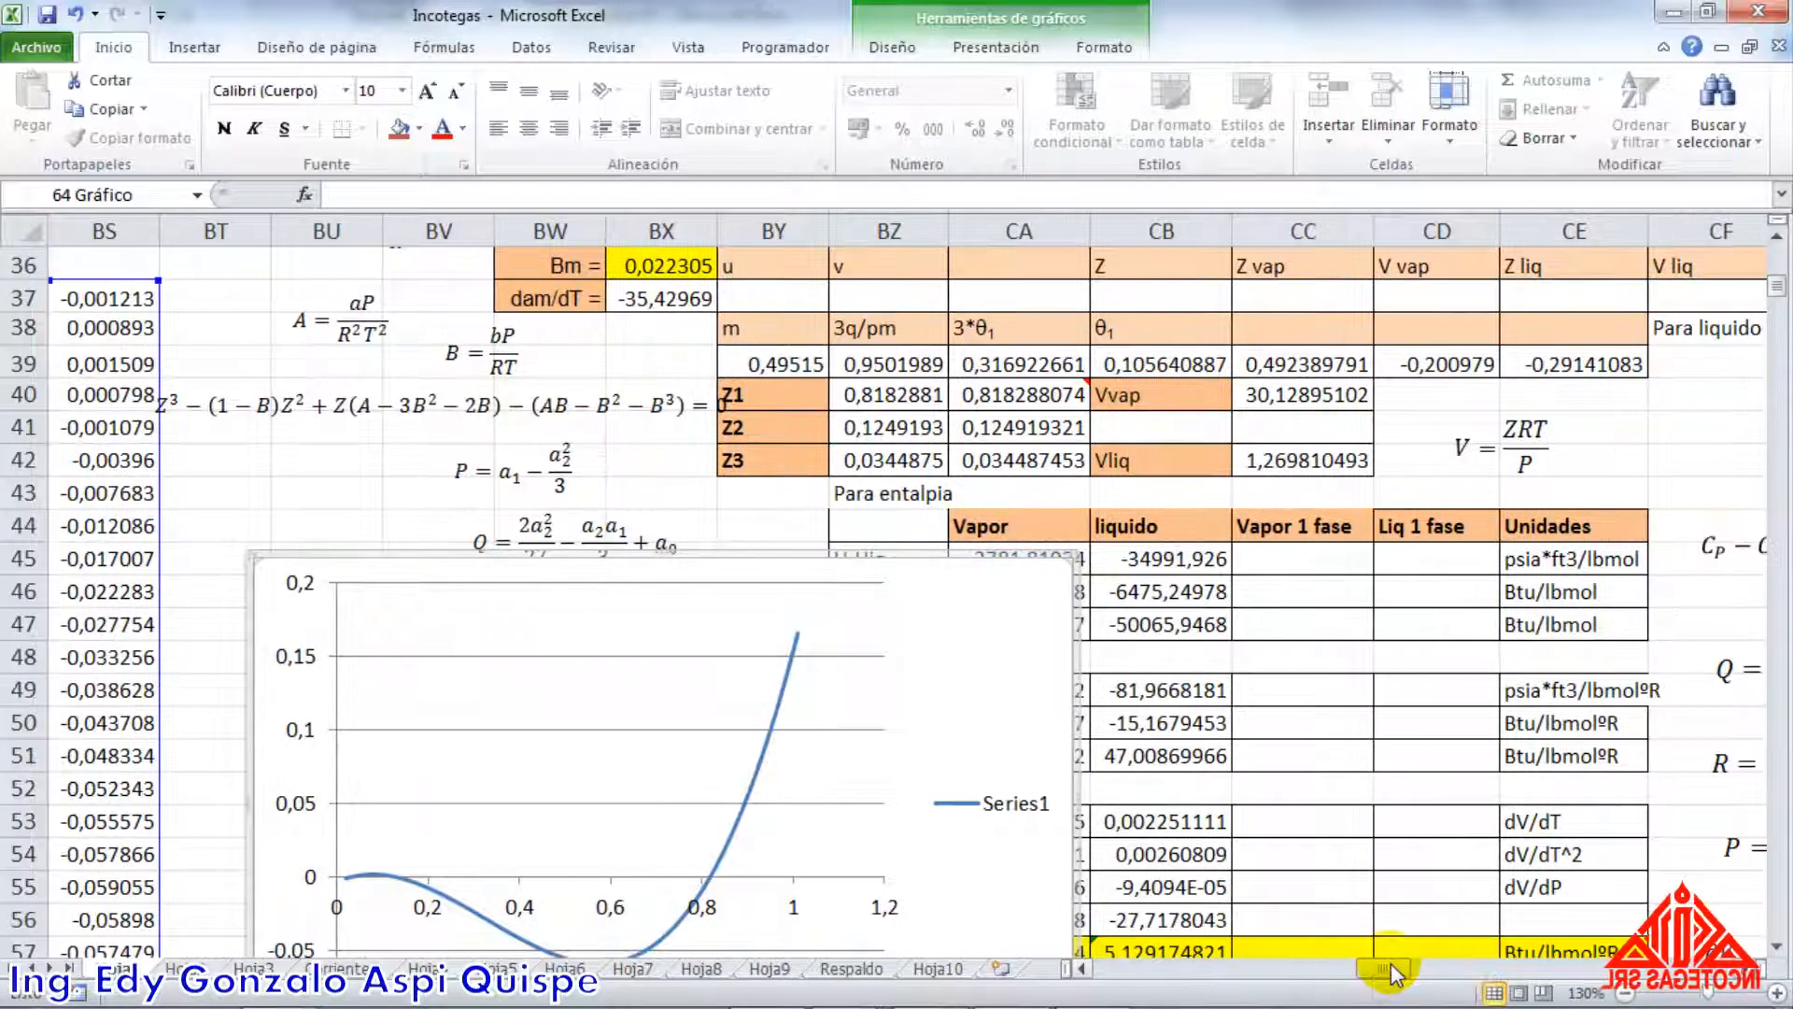
scroll(1320, 853, up, 4)
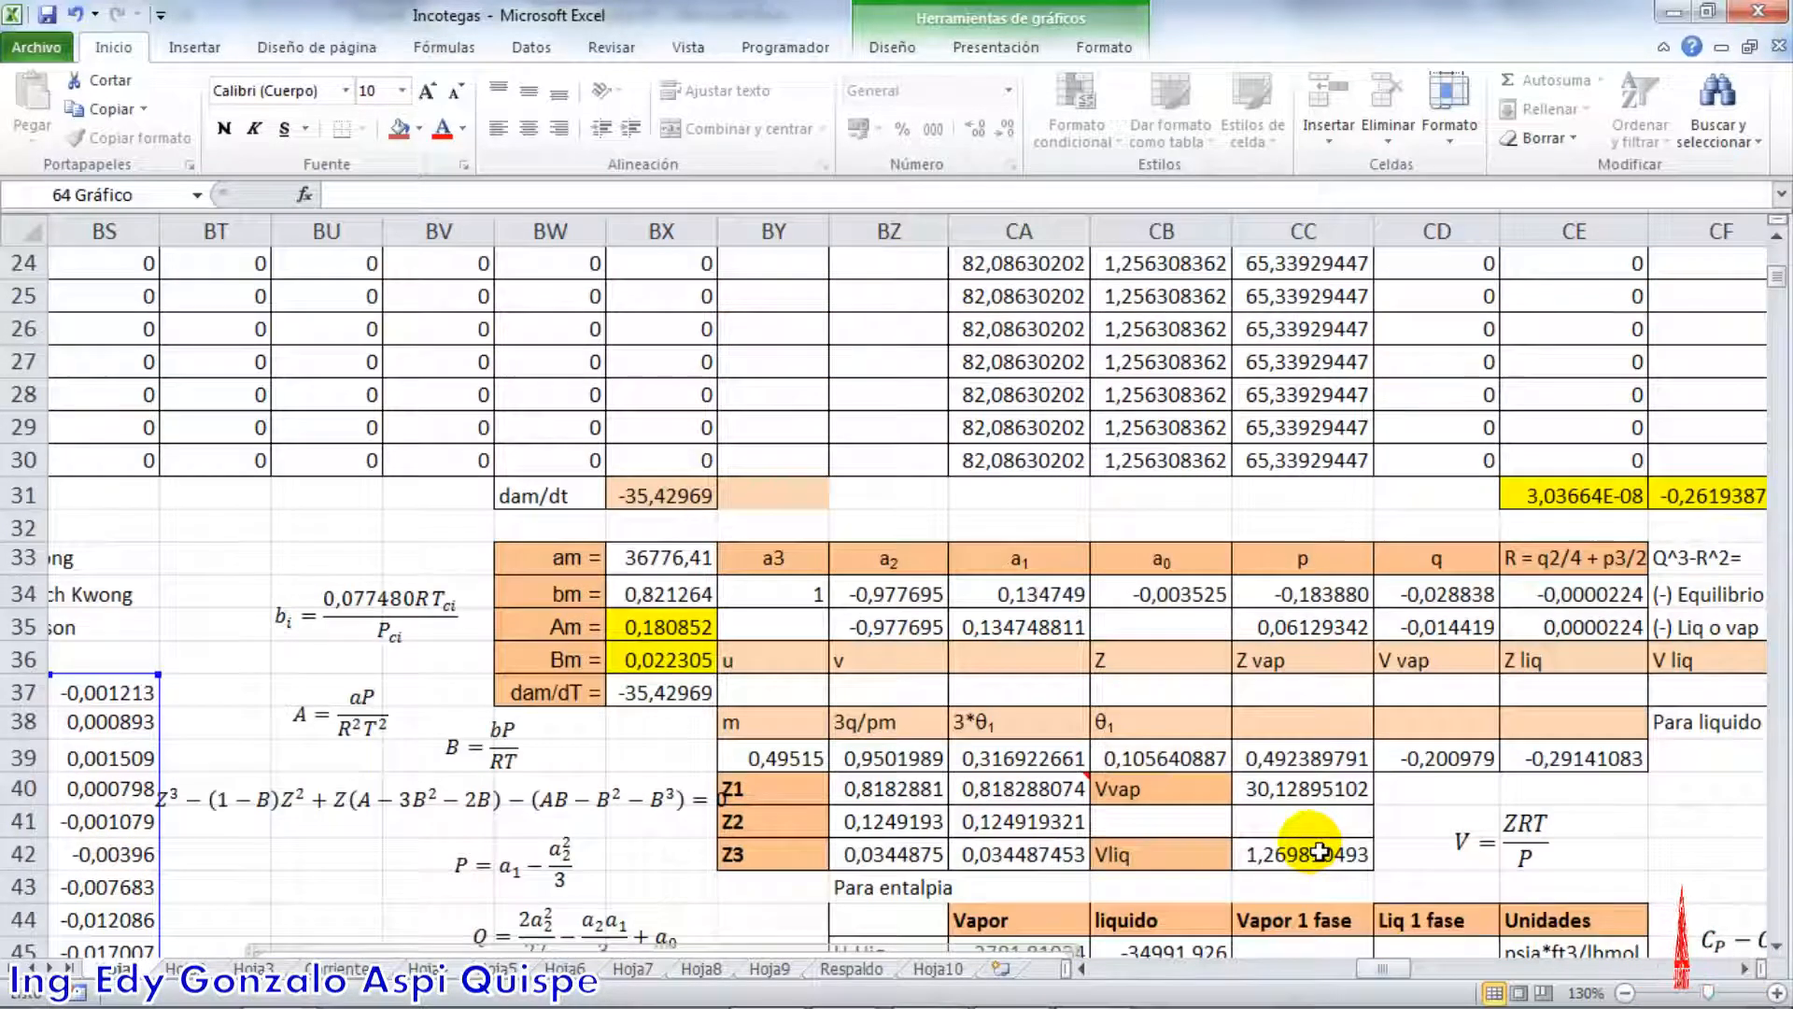
scroll(1319, 853, up, 2)
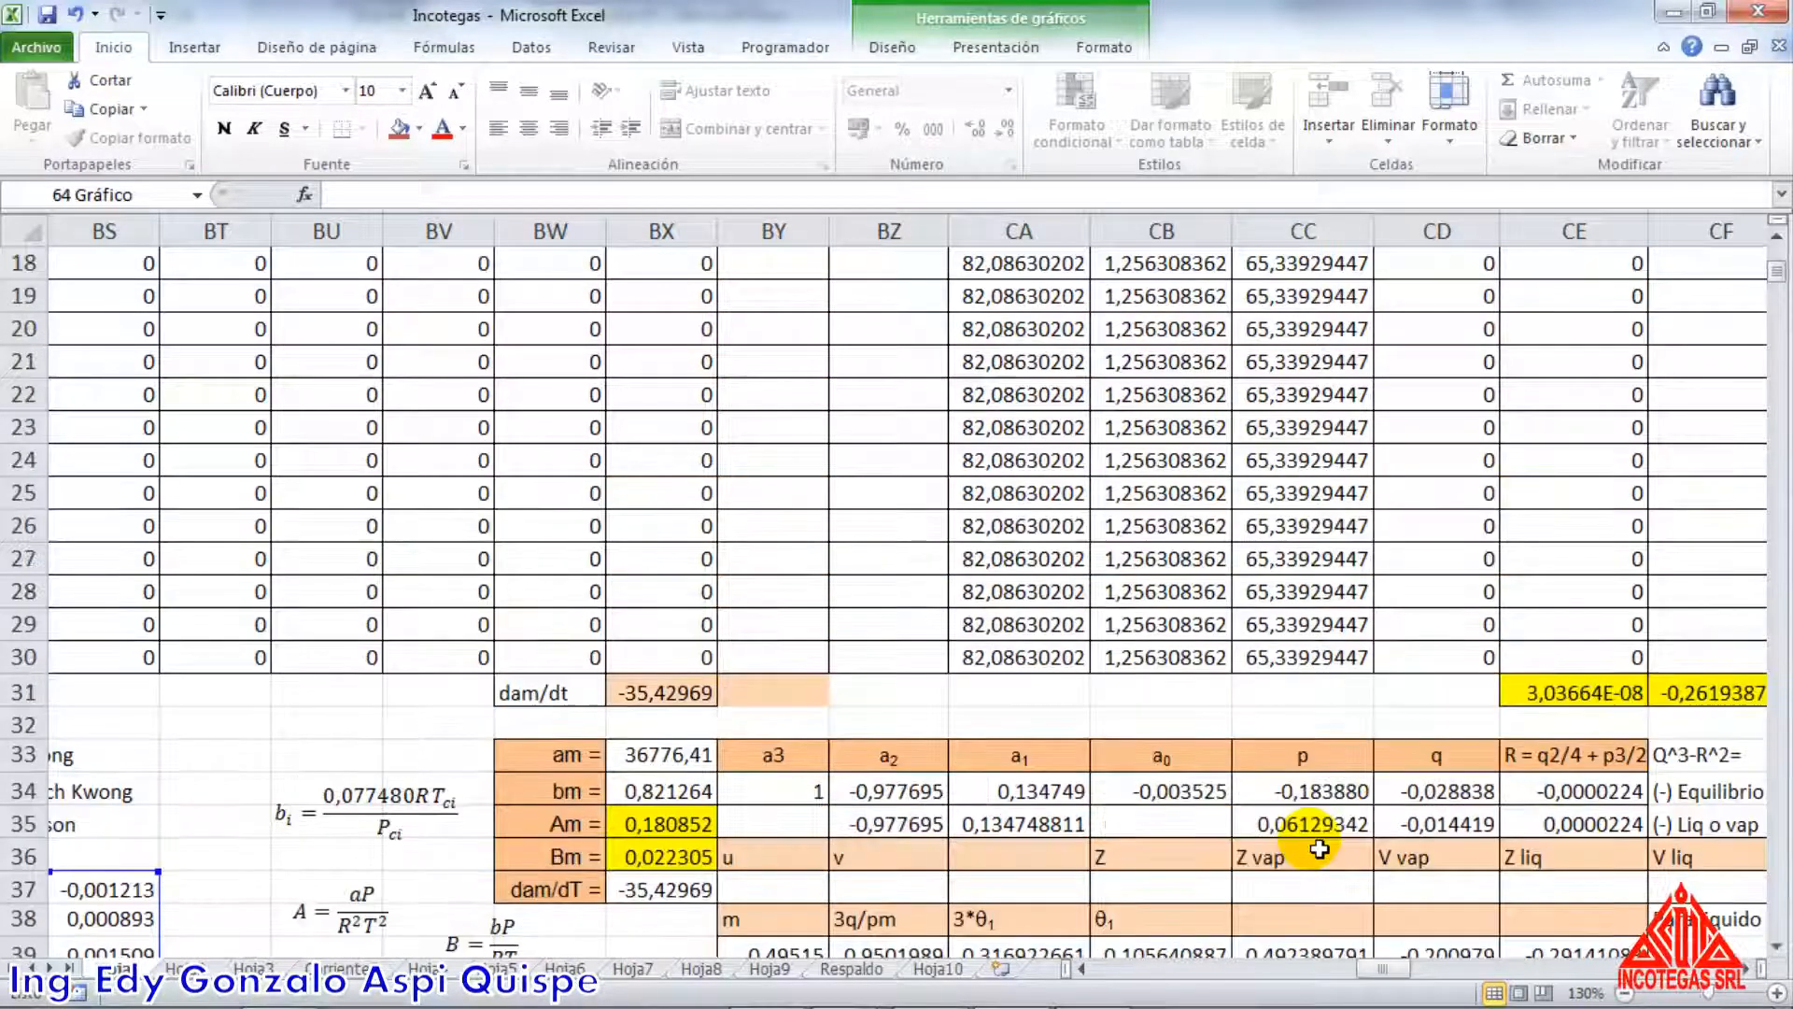
Review the vapour fraction nv results and the K-value equation above the phase calculation table
scroll(1320, 853, up, 4)
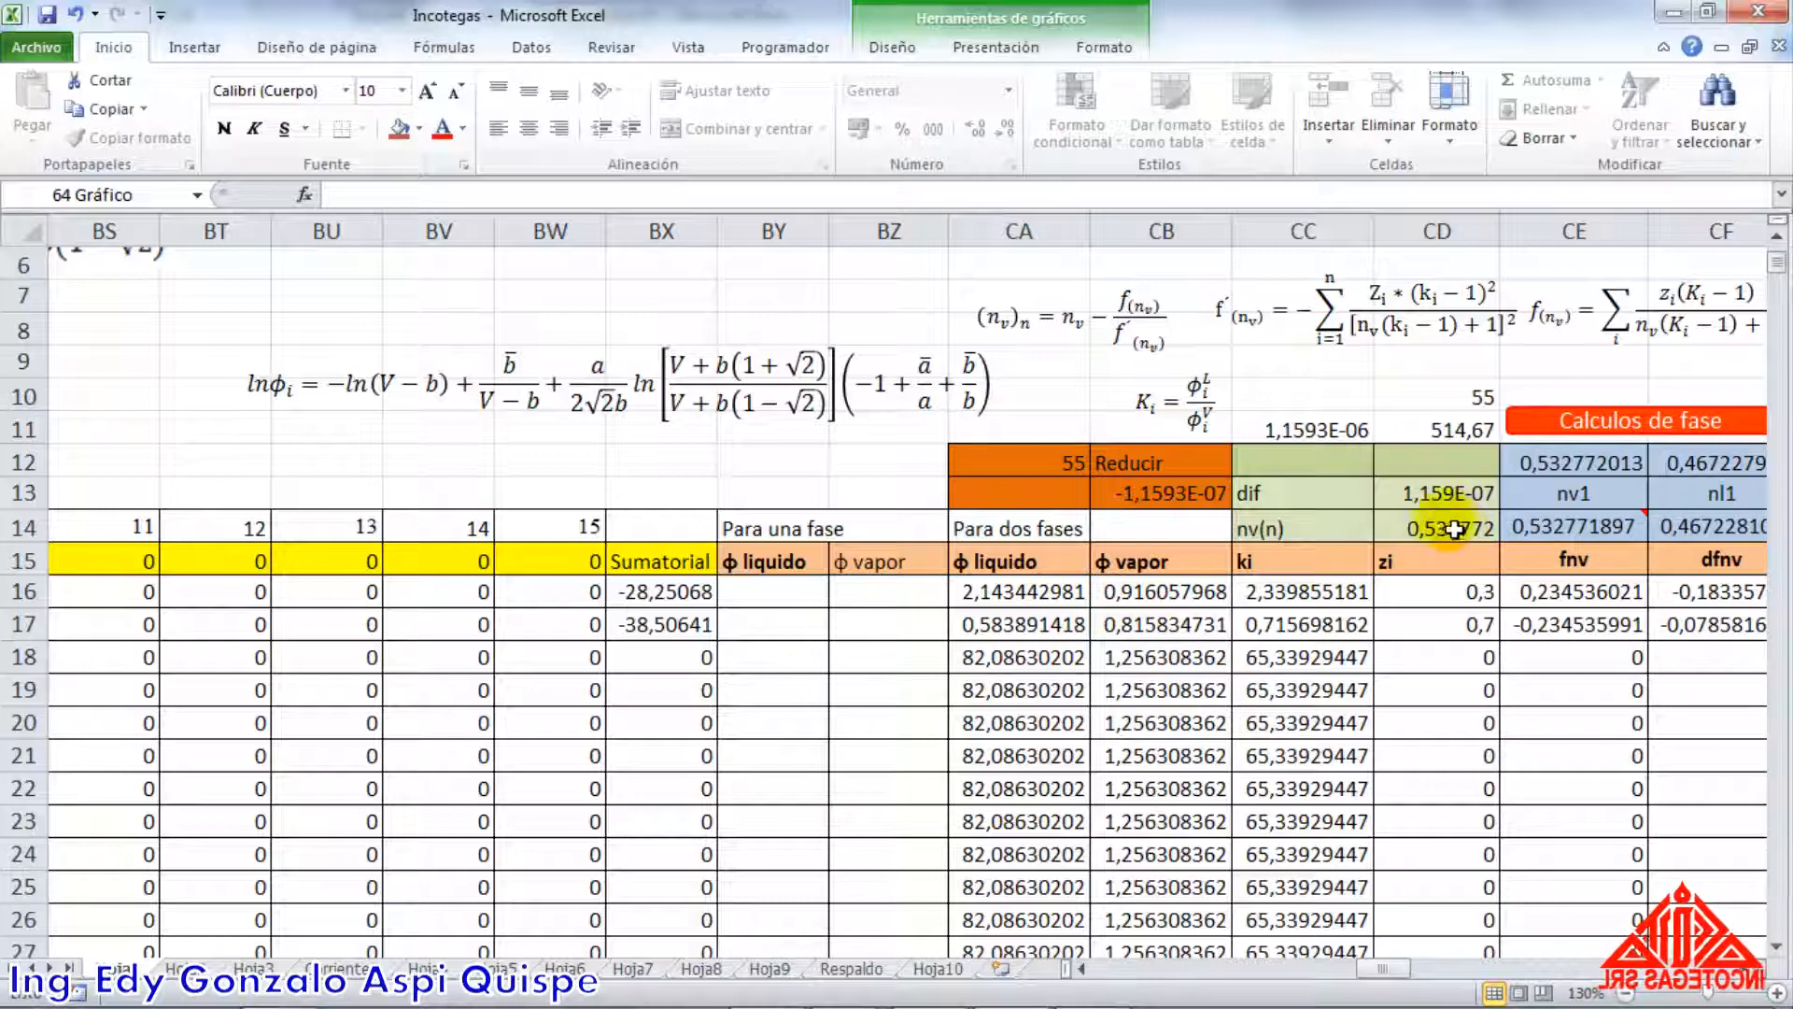
mouse_move(1553, 538)
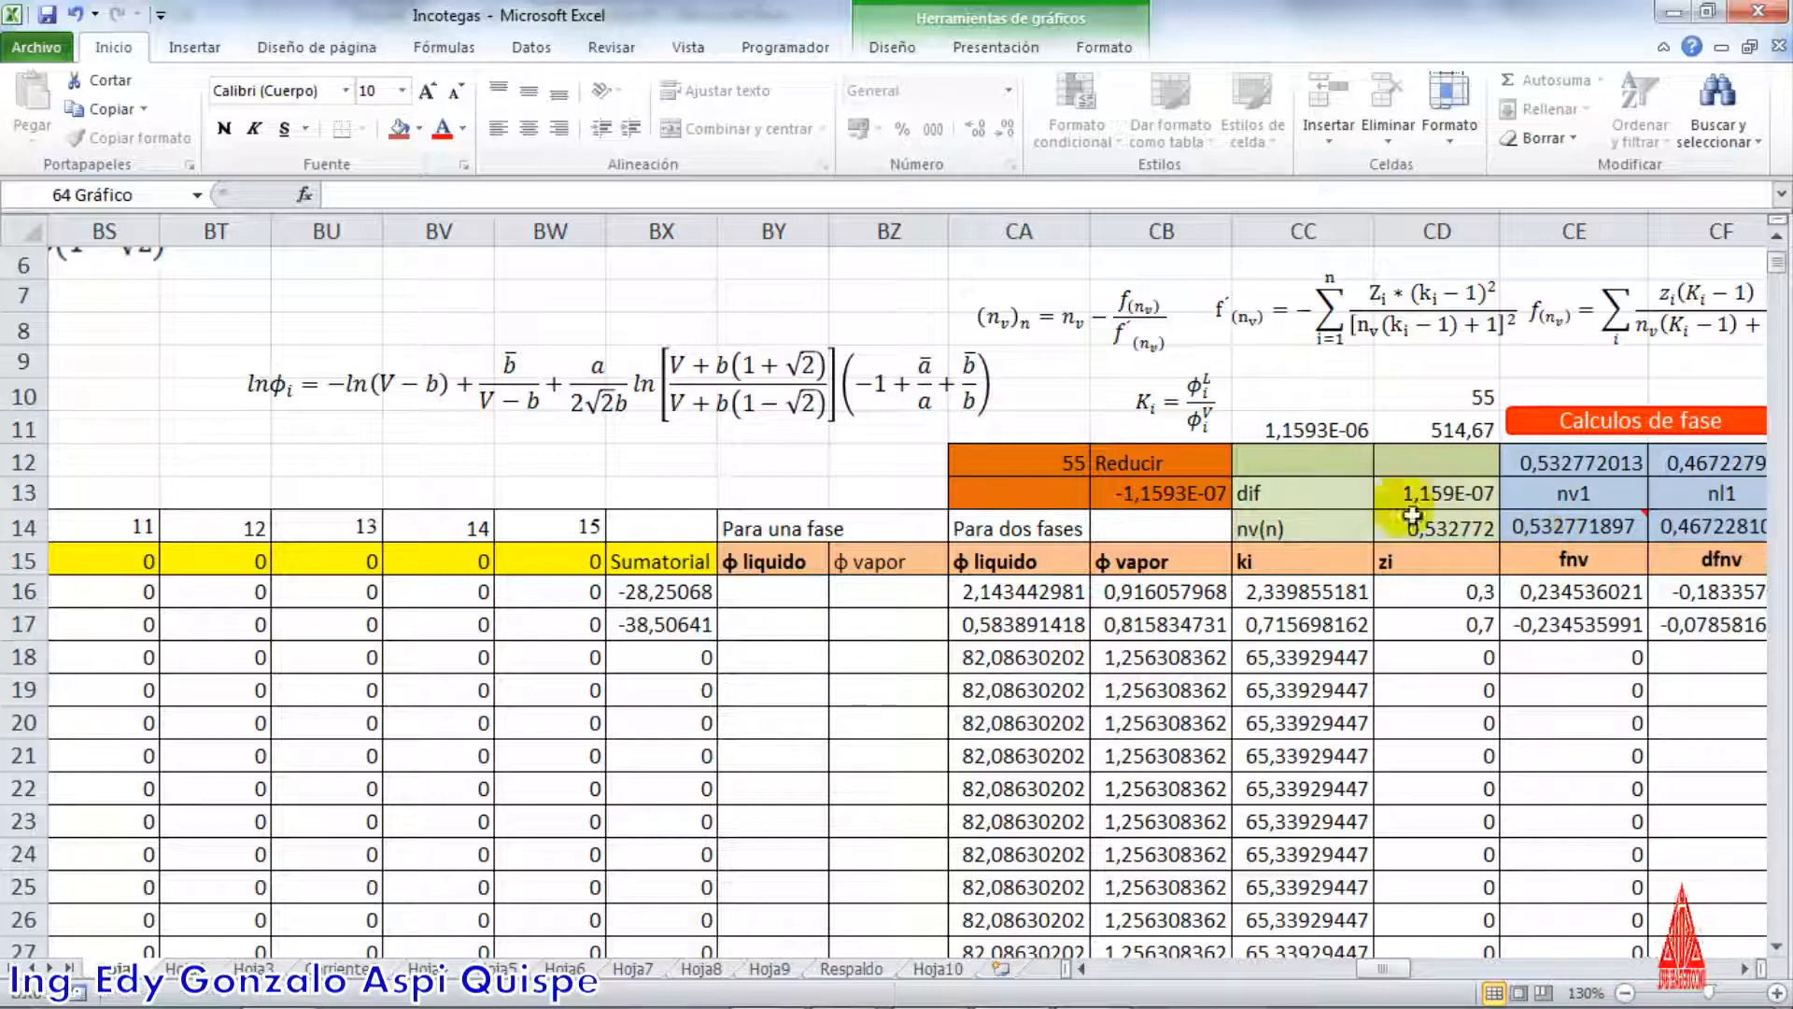
click(1209, 432)
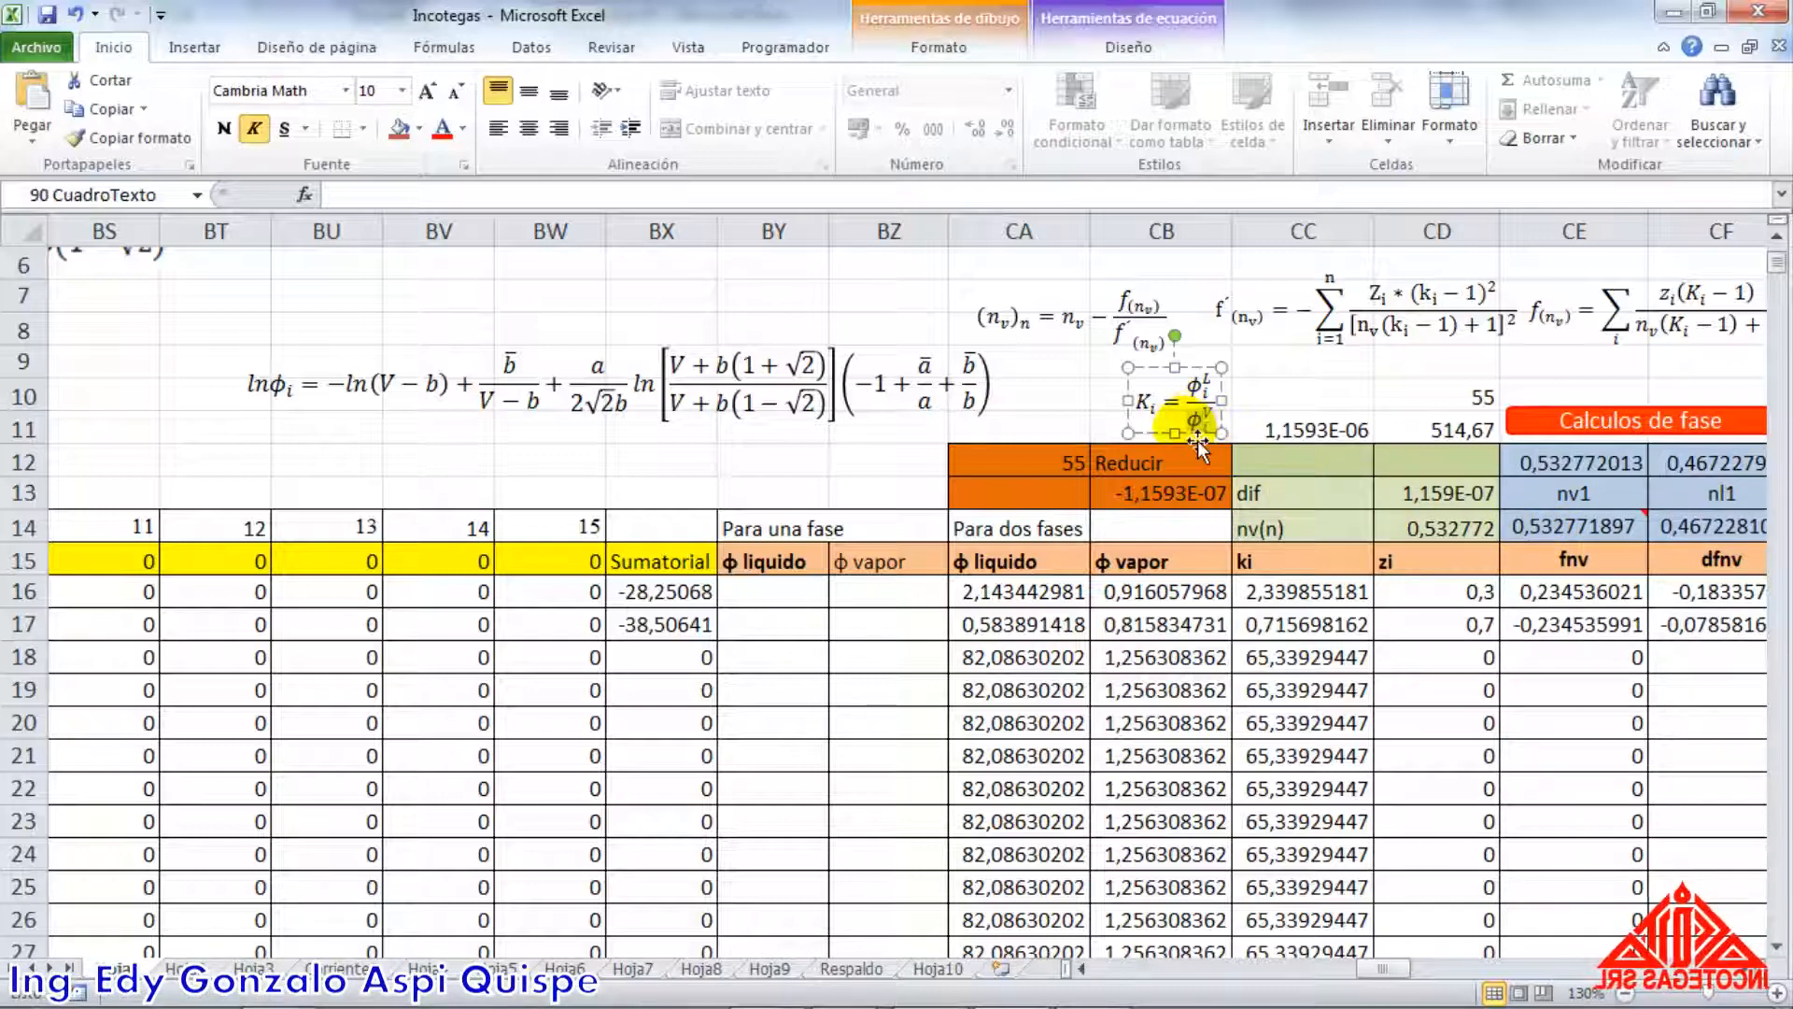
click(1082, 440)
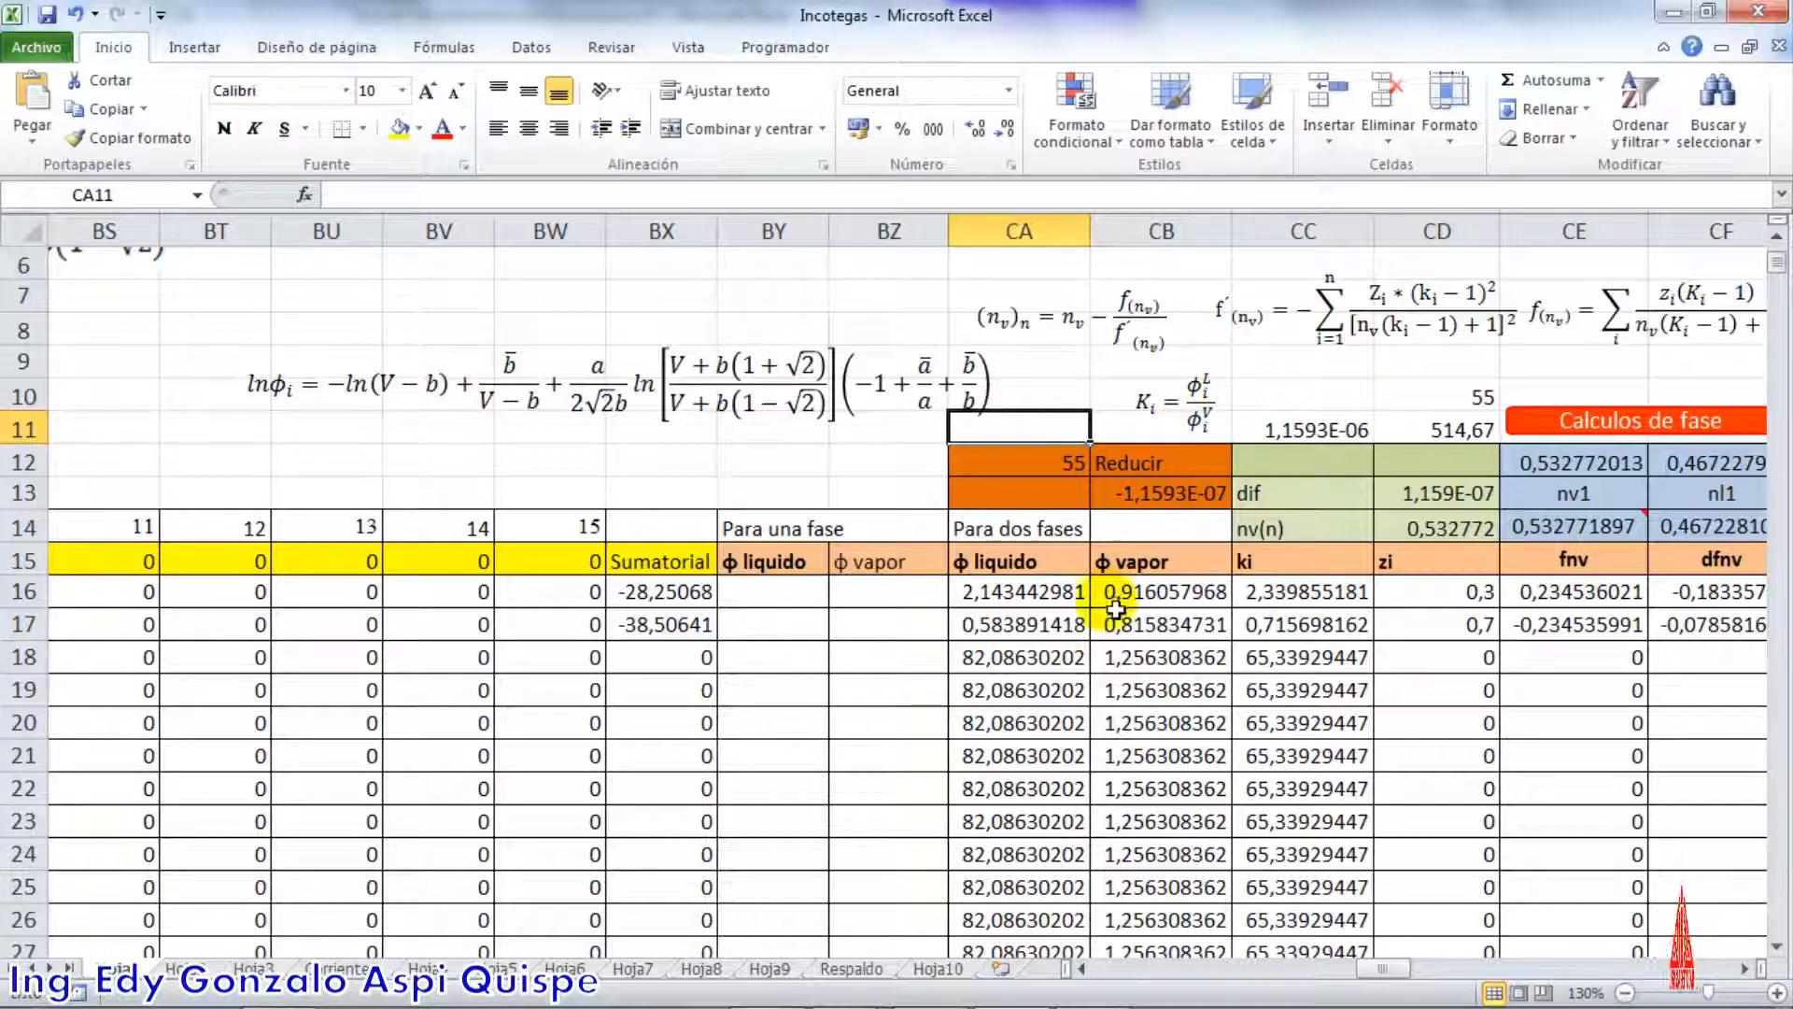
Check the Z1 and Z3 roots in CA40 and CA42
scroll(1116, 657, down, 9)
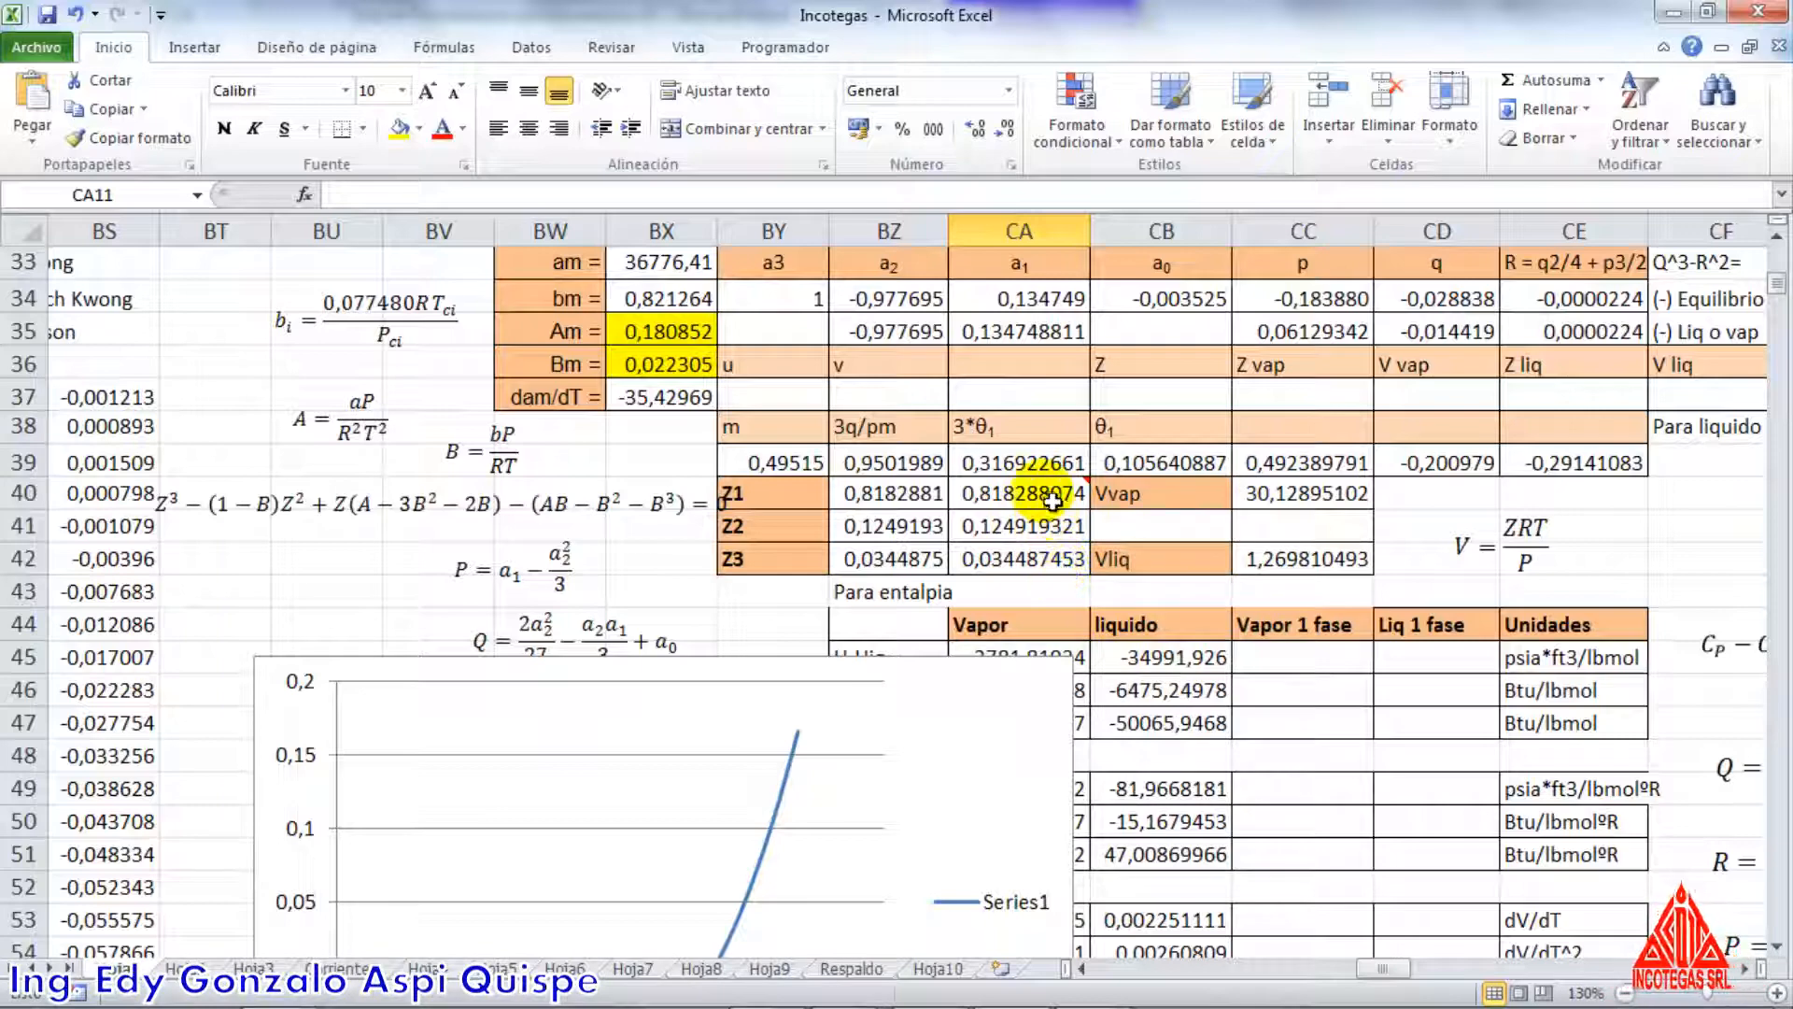
click(1041, 493)
click(1036, 563)
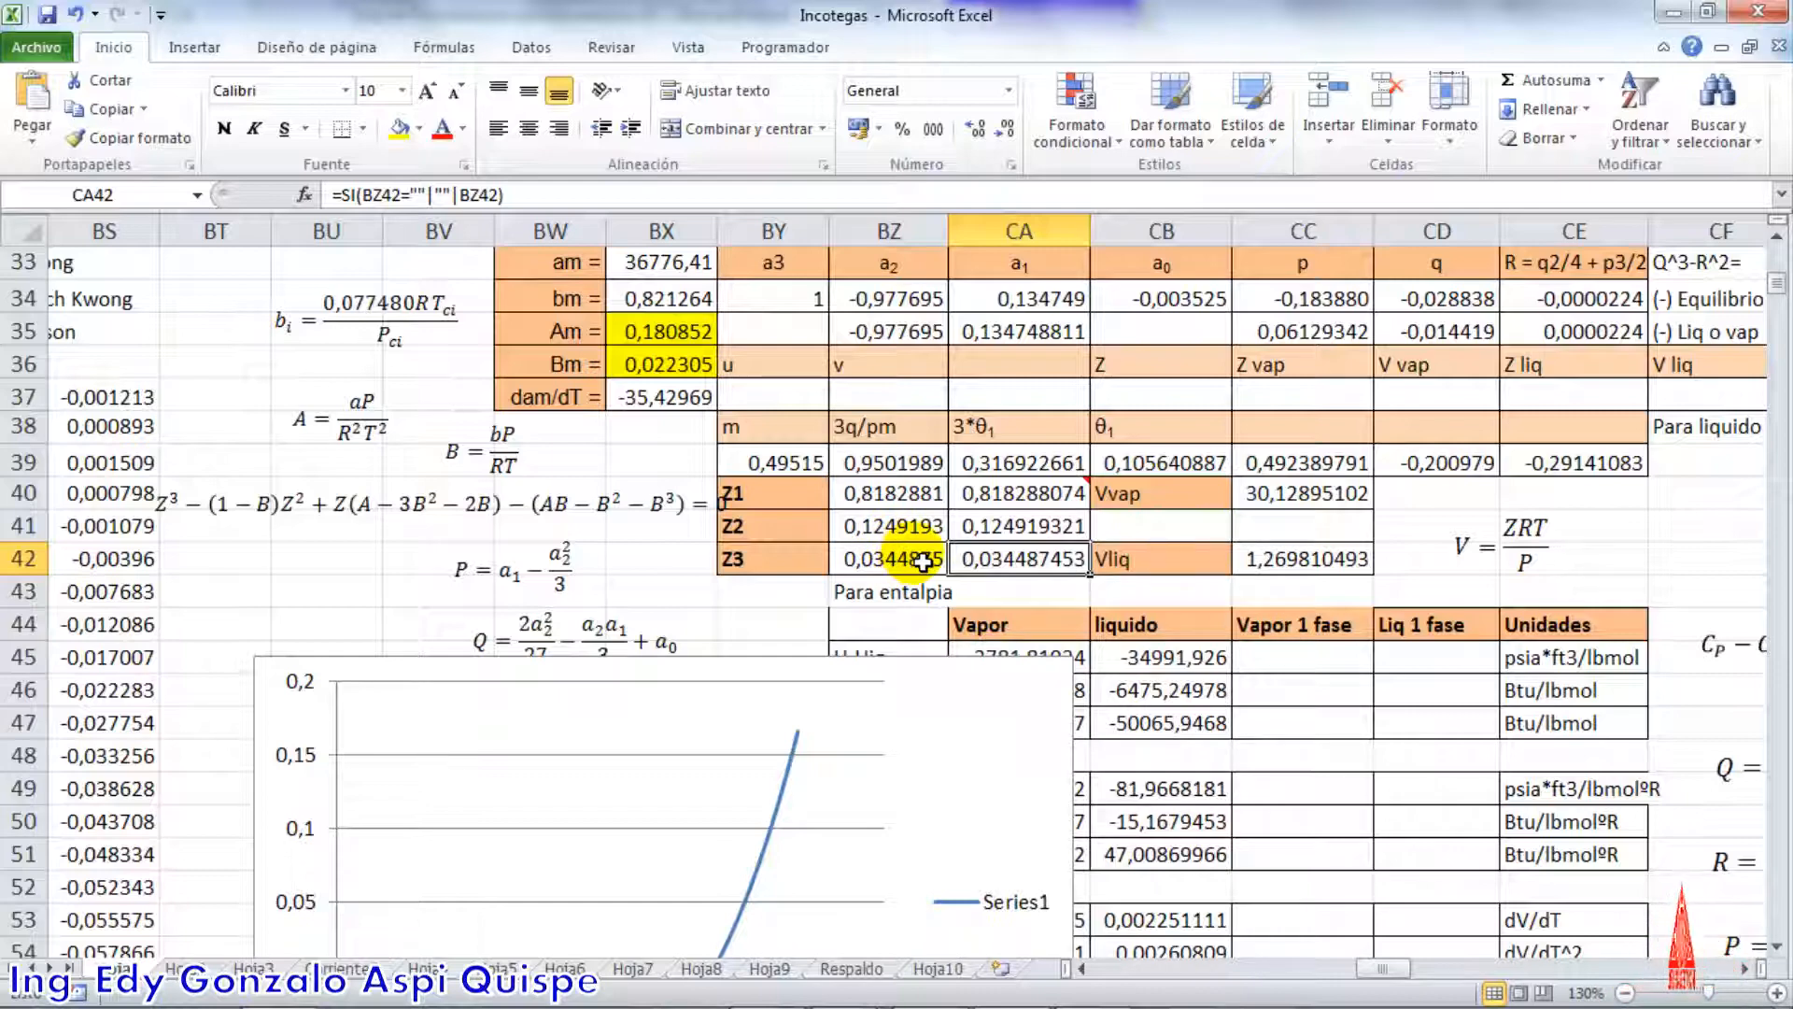
Switch to Aspen HYSYS, go to the simulation flowsheet and open material stream 1 in a maximized window
key(alt+Tab)
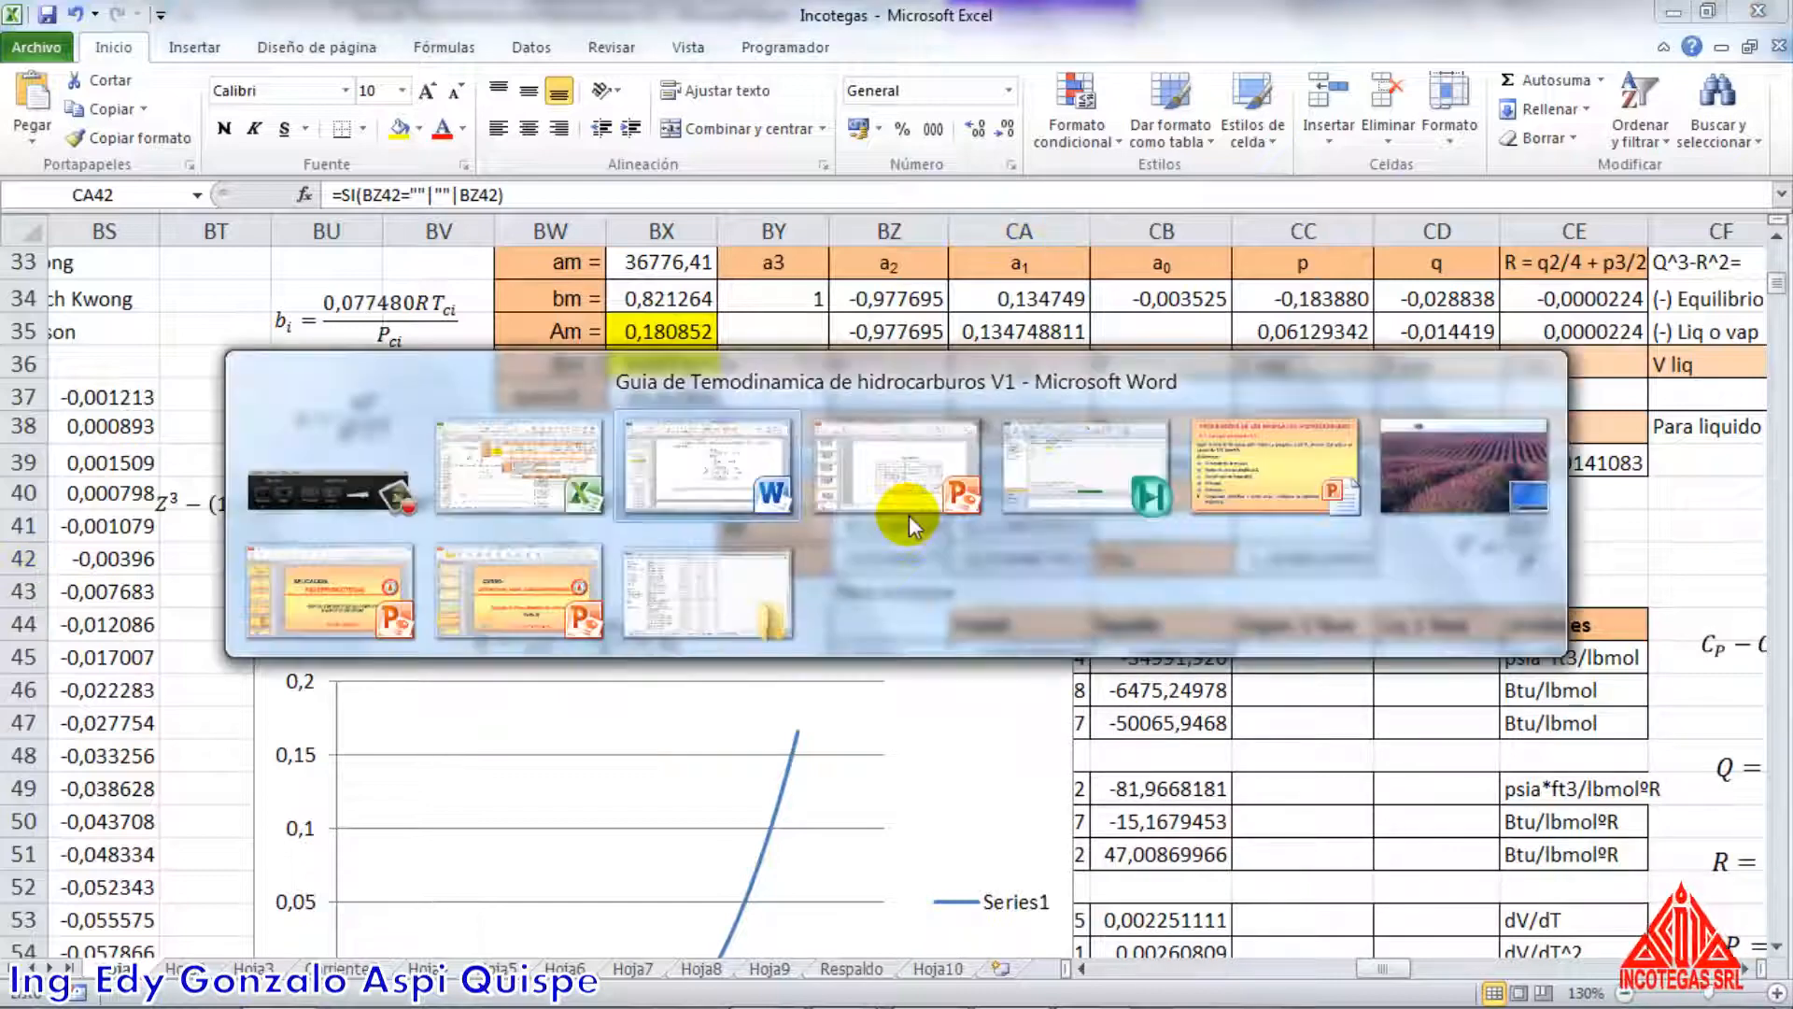
click(1040, 479)
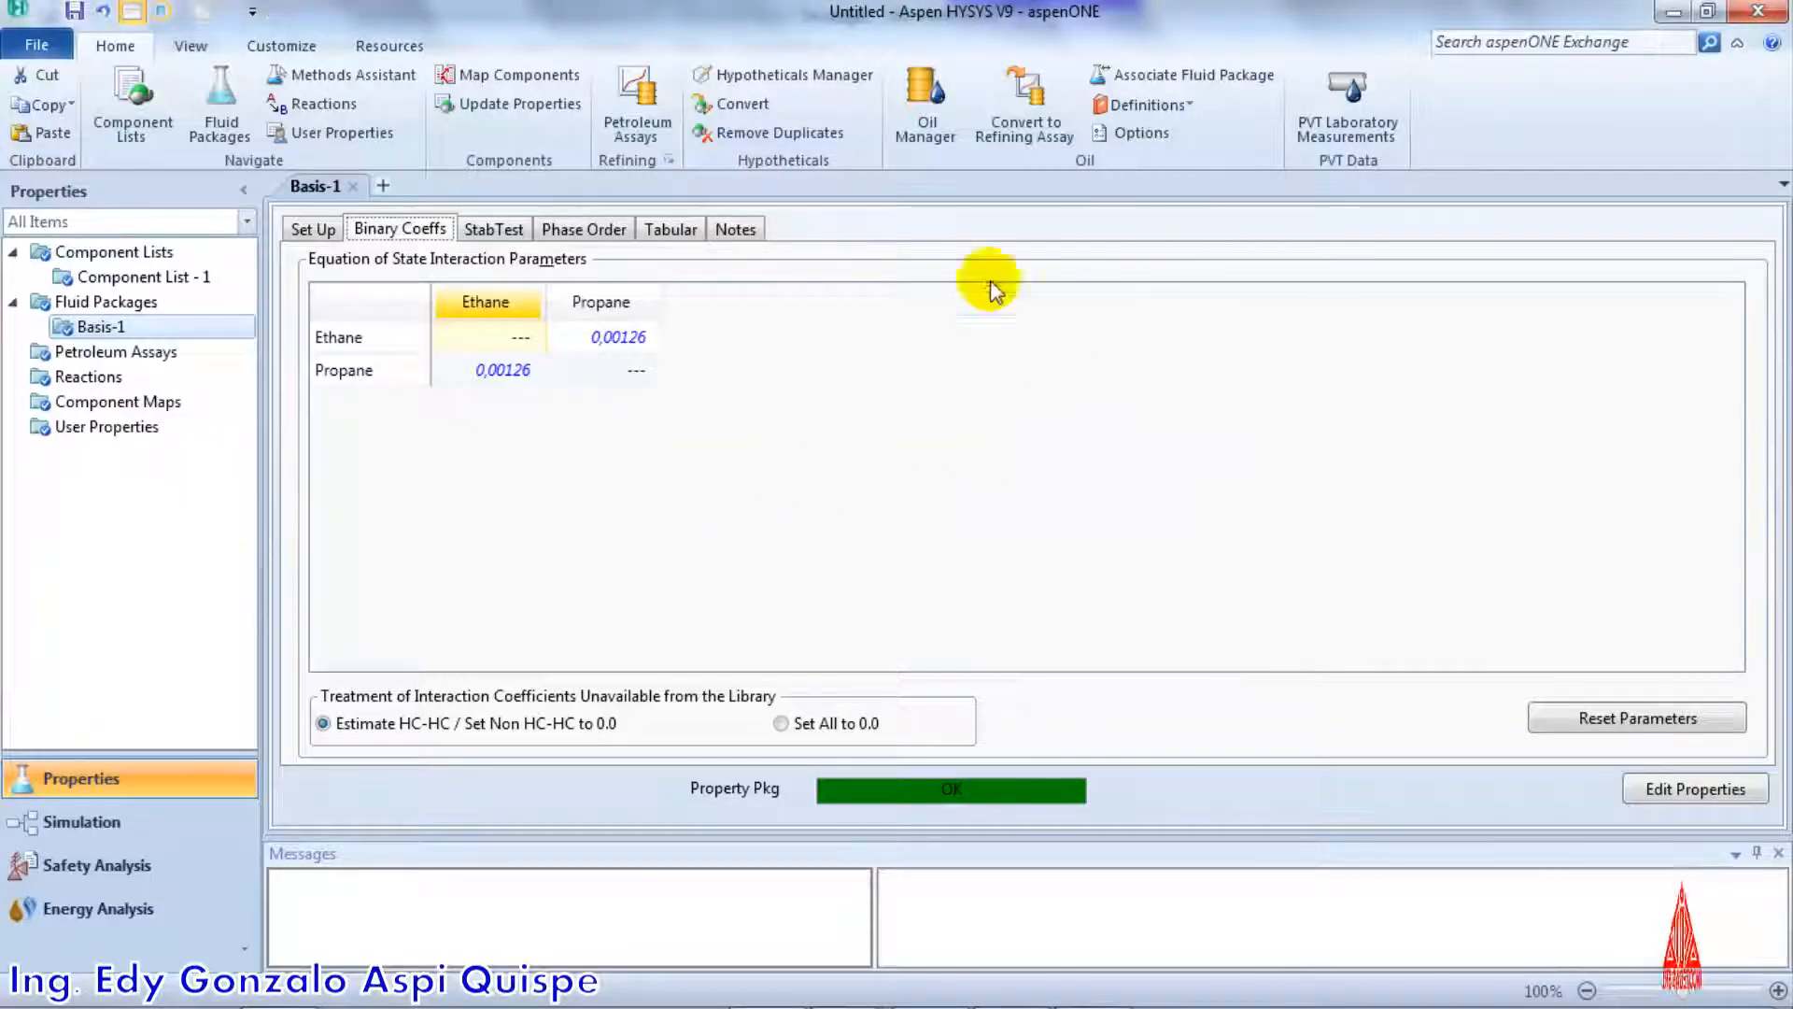
click(125, 822)
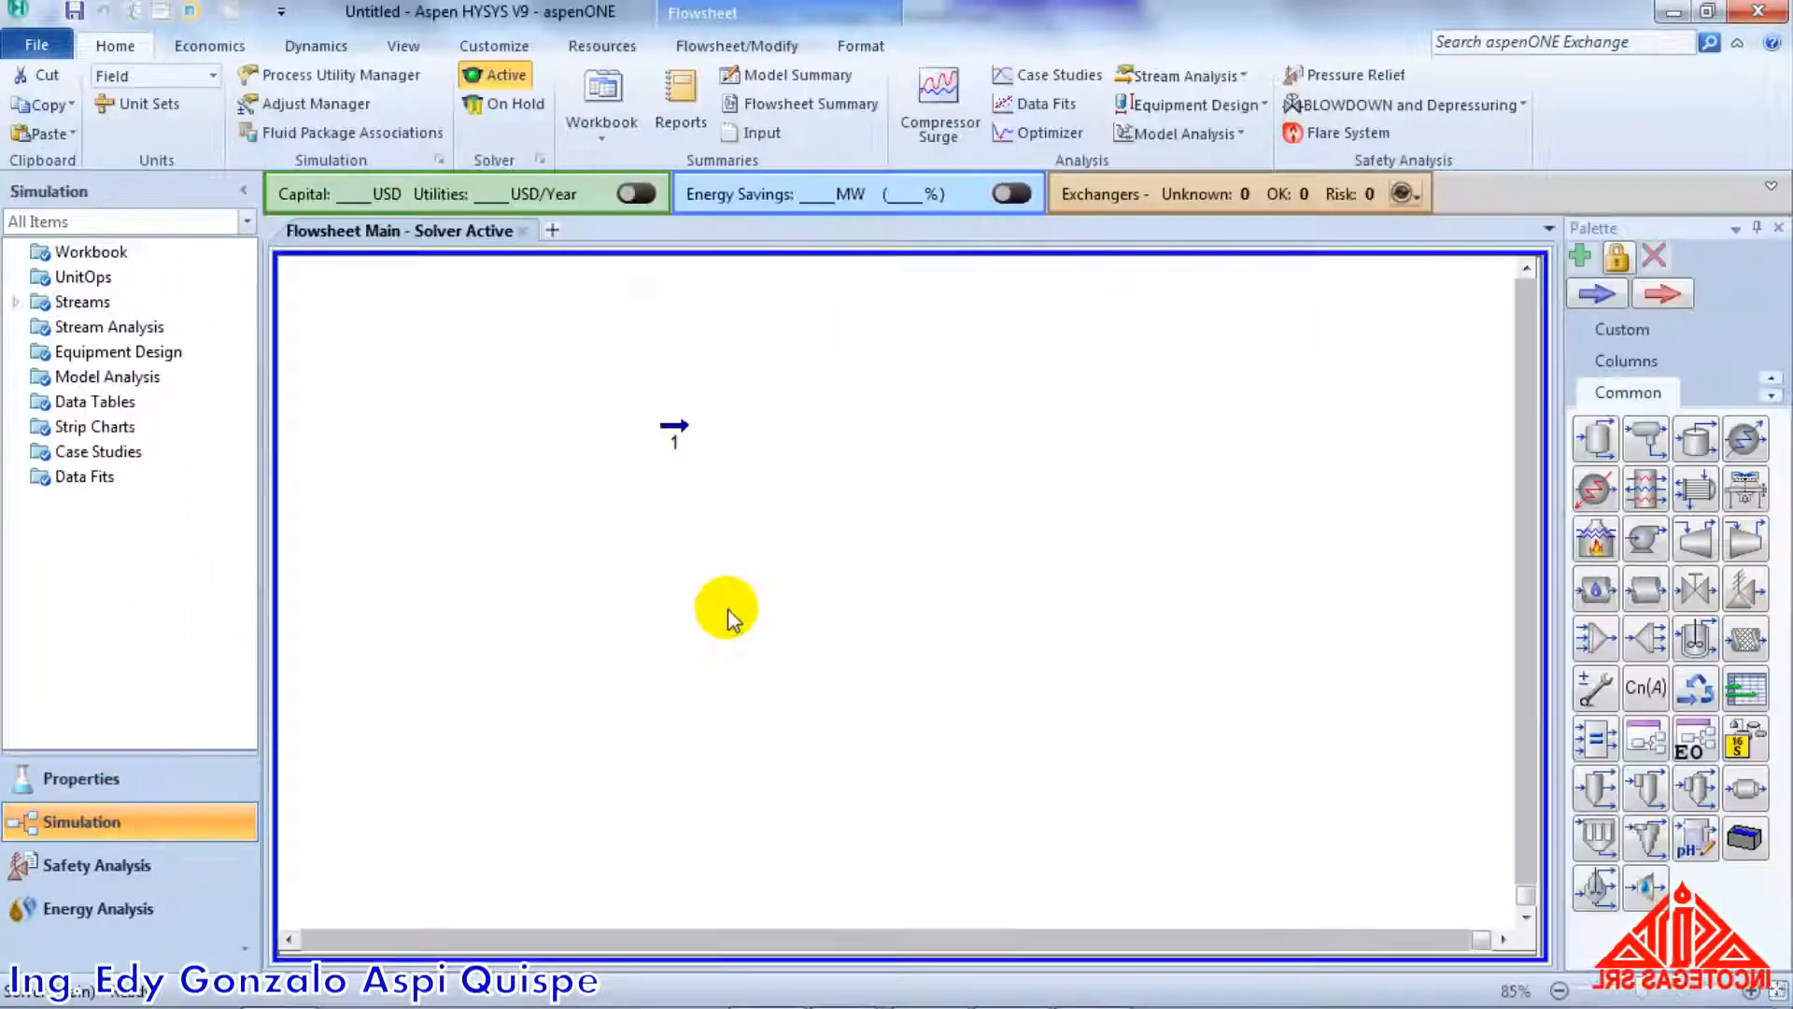
click(668, 427)
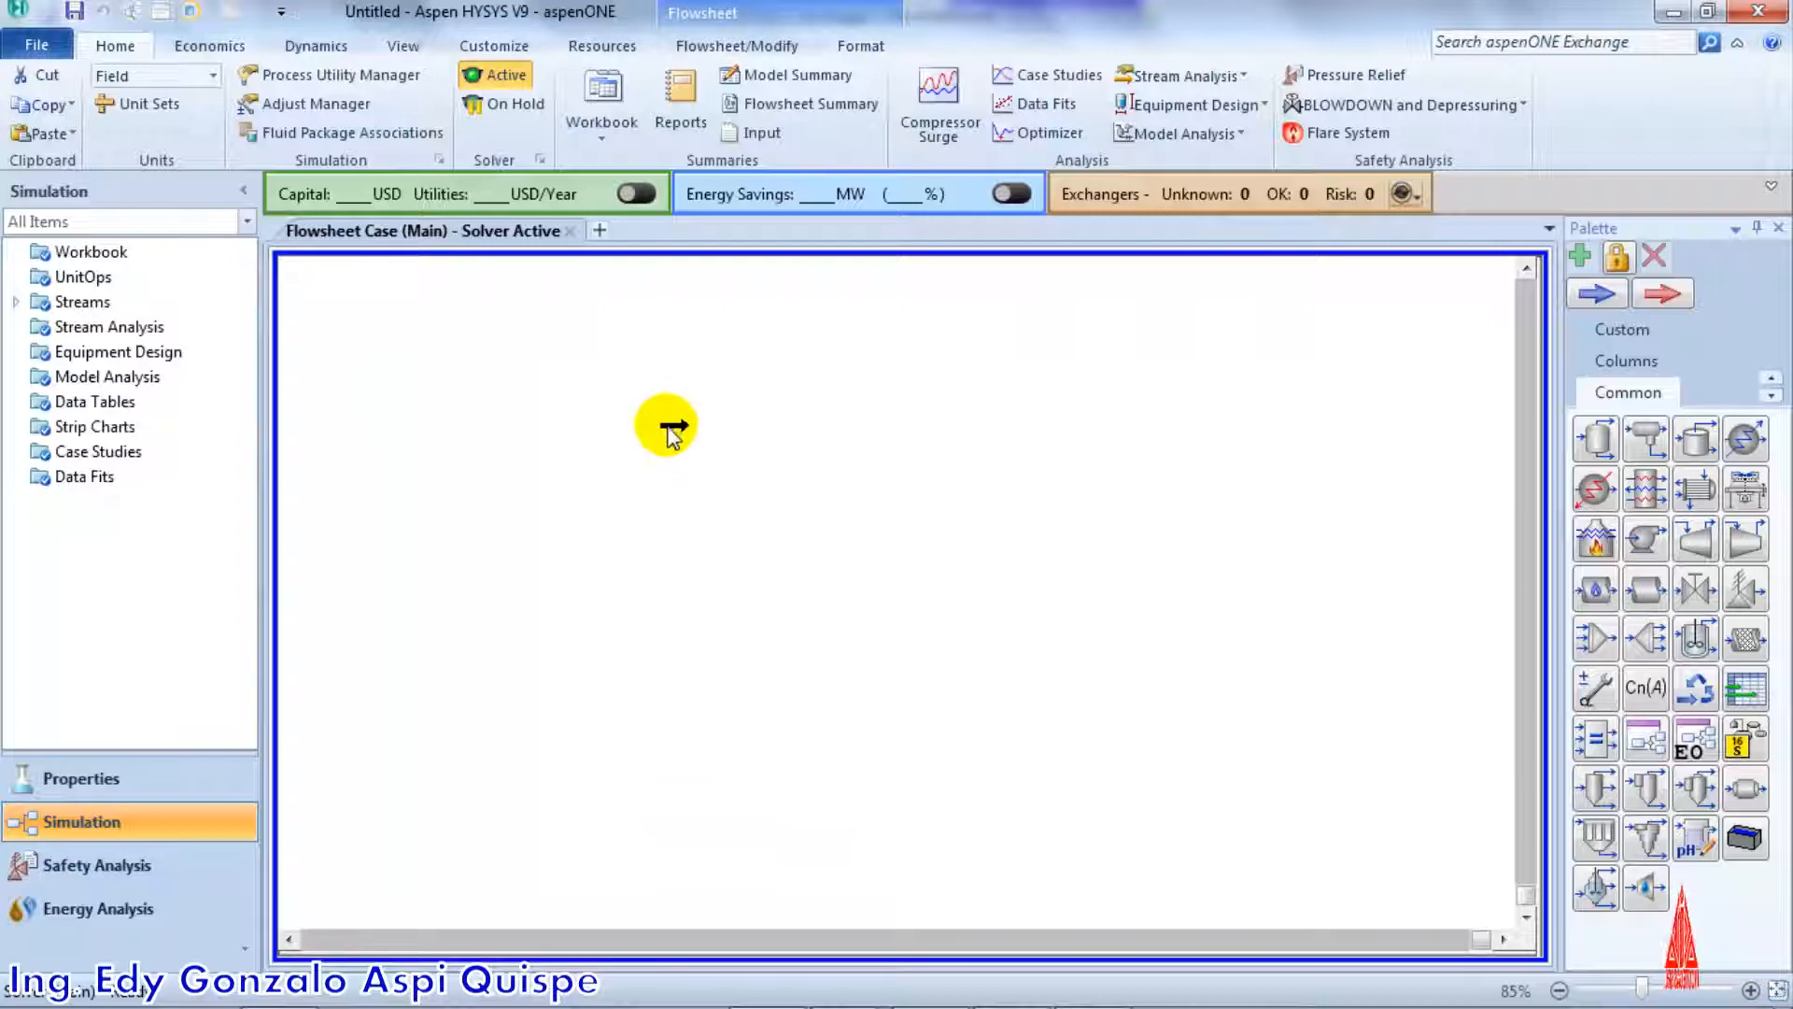
double_click(673, 429)
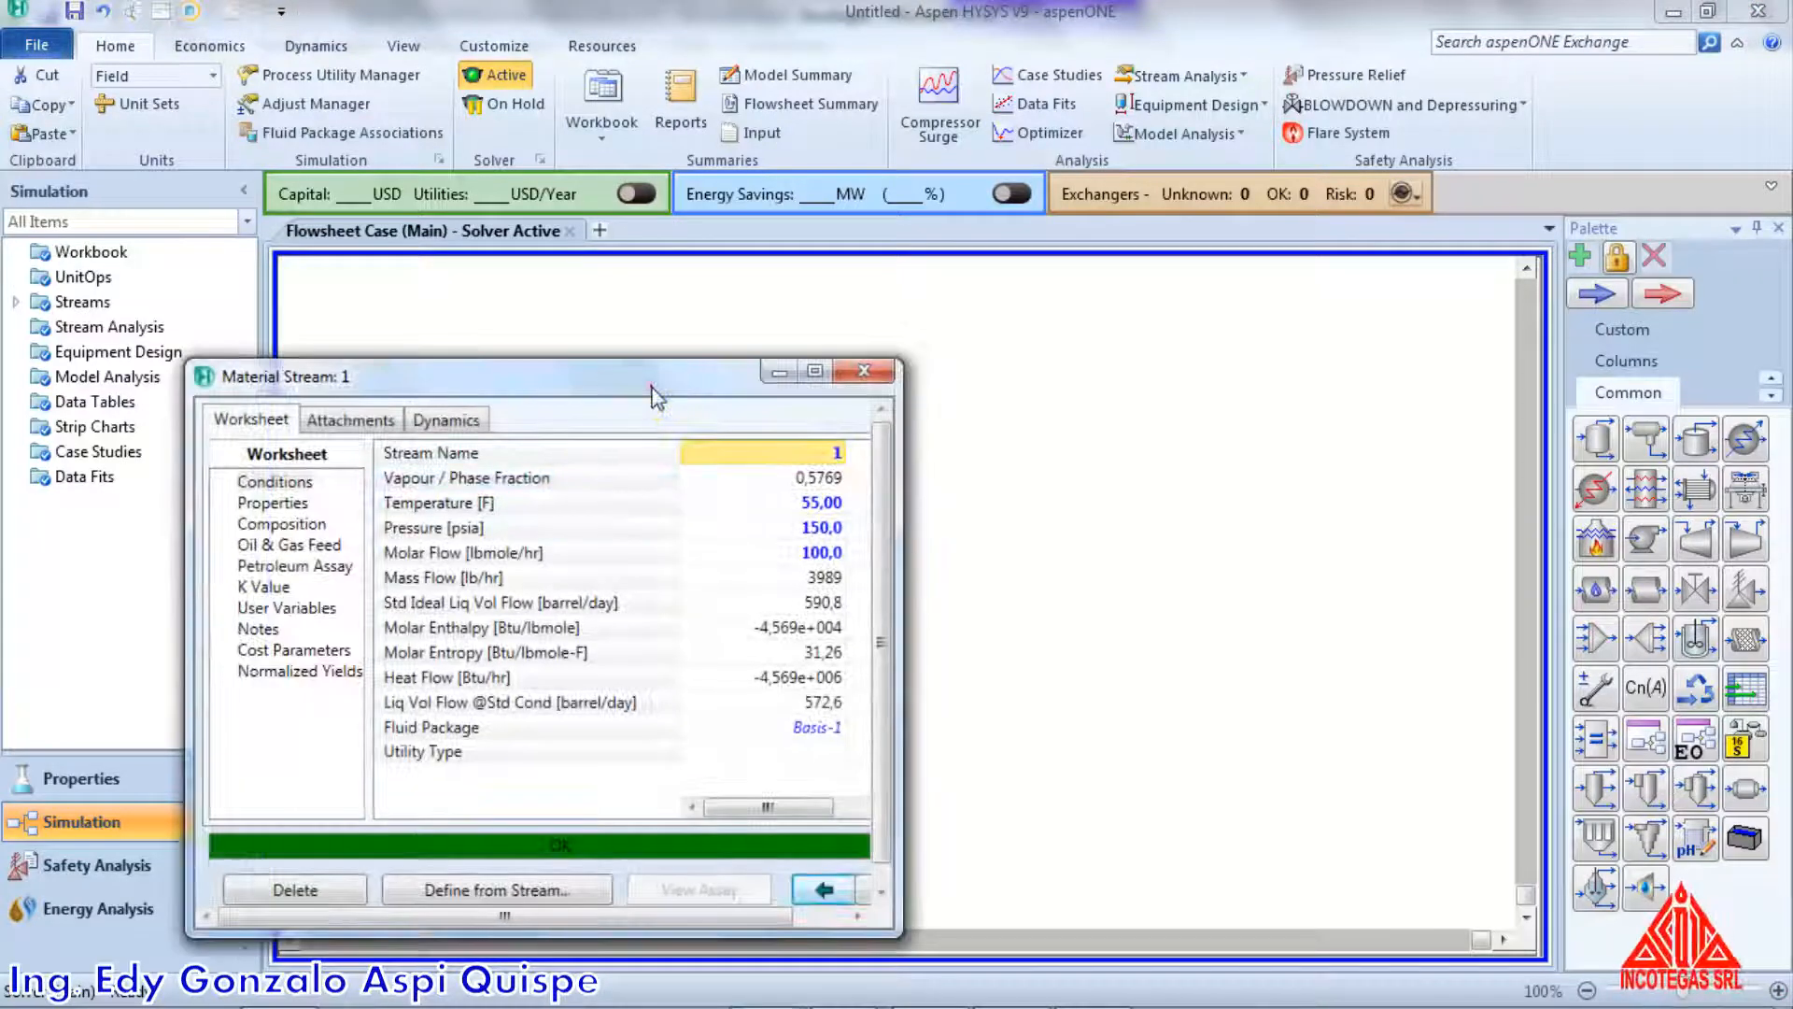
drag(644, 372, 670, 352)
click(842, 352)
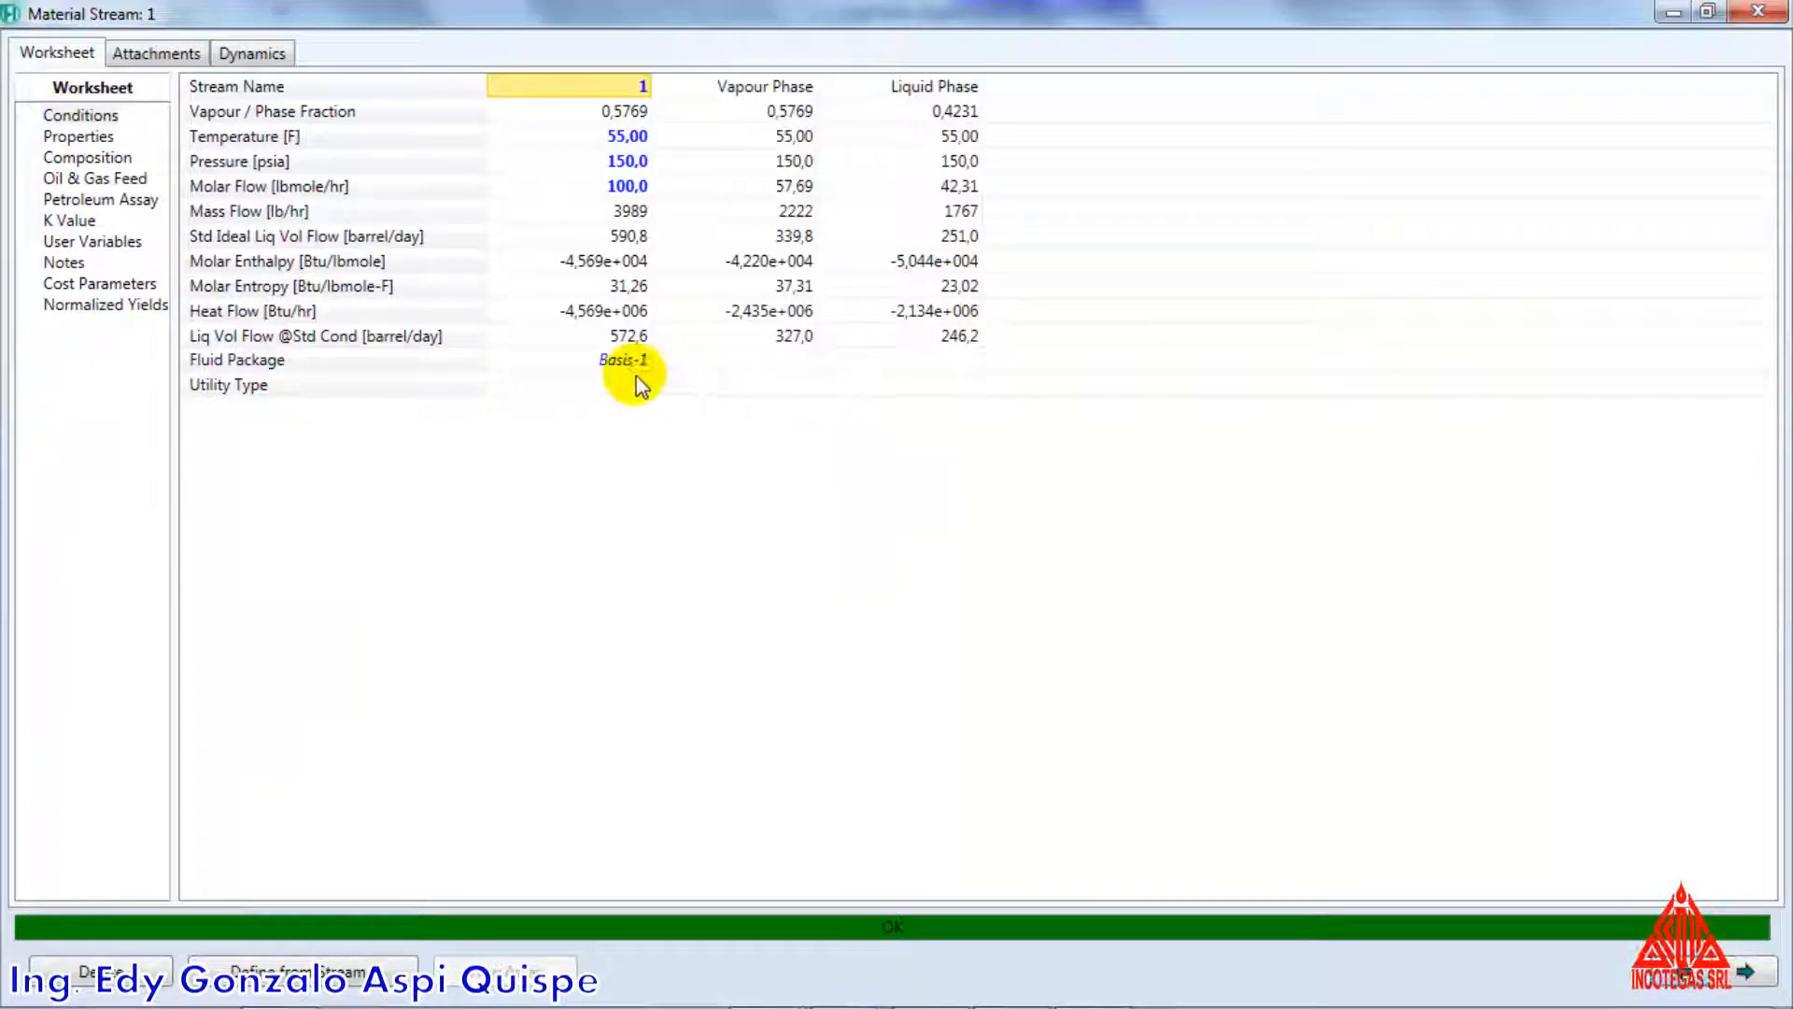
Copy the vapour and liquid phase Z Factor values from the properties of stream 1
click(79, 137)
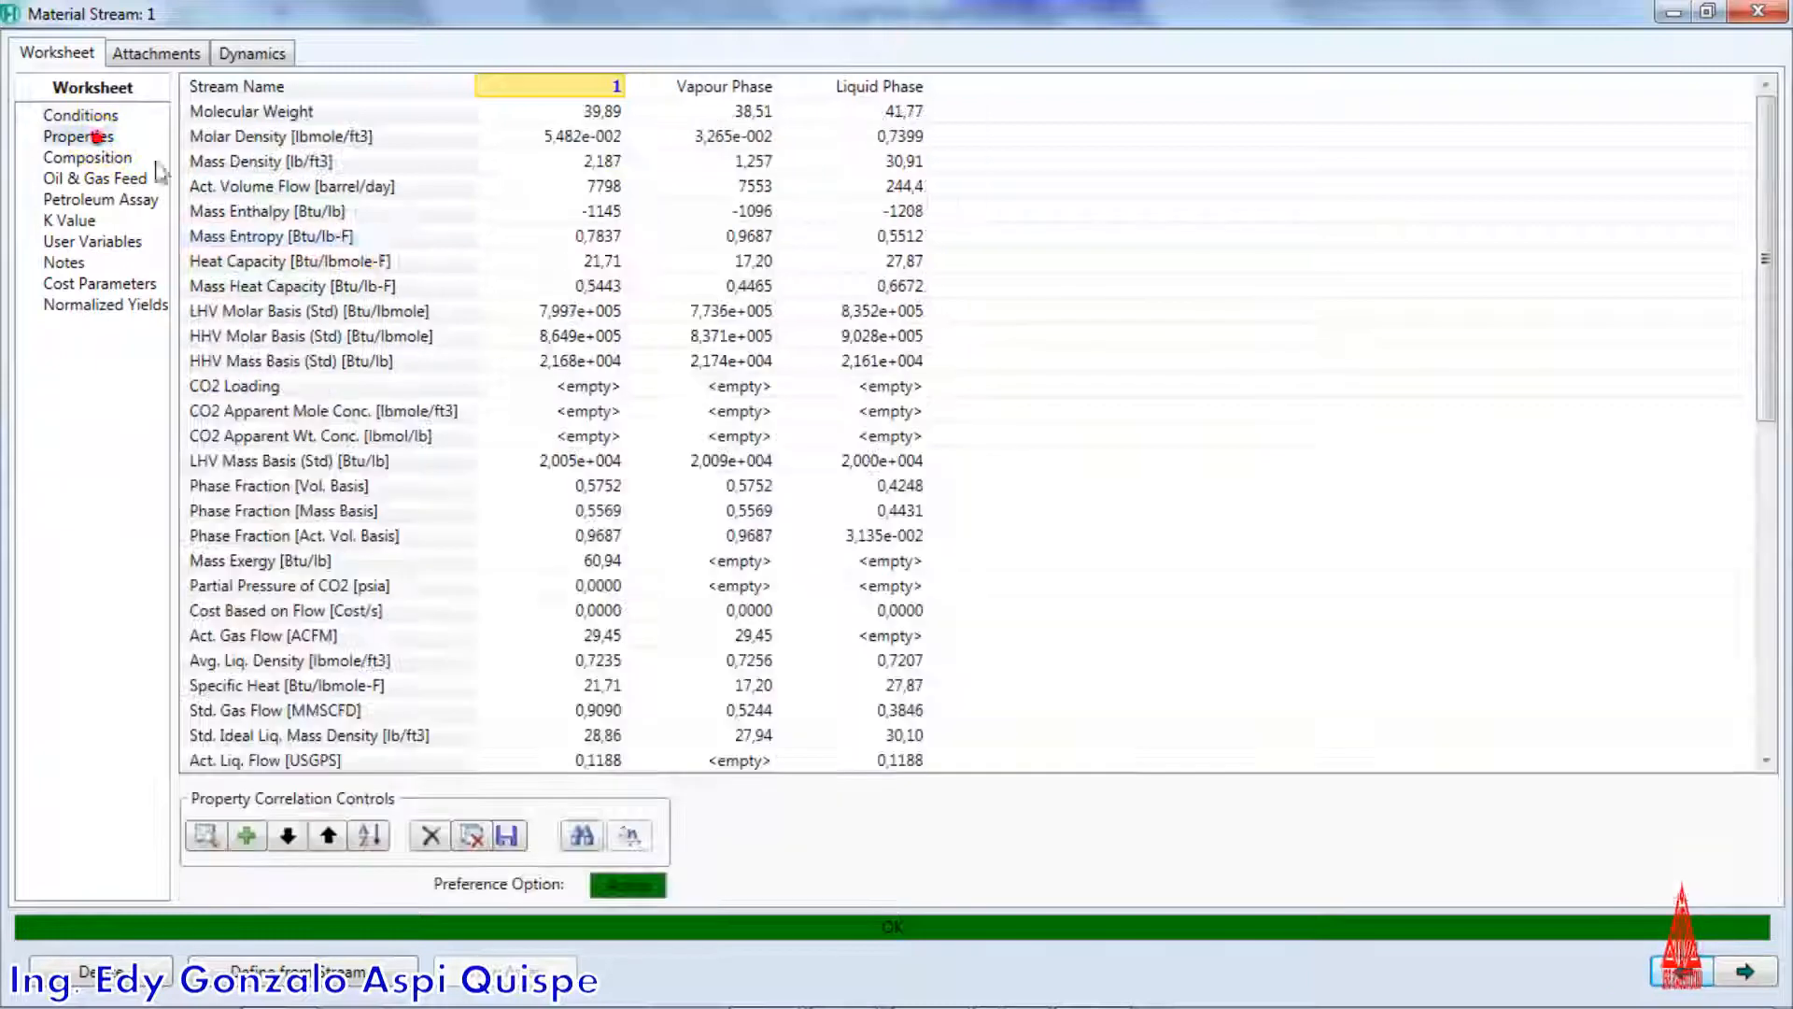
click(737, 448)
scroll(747, 514, down, 4)
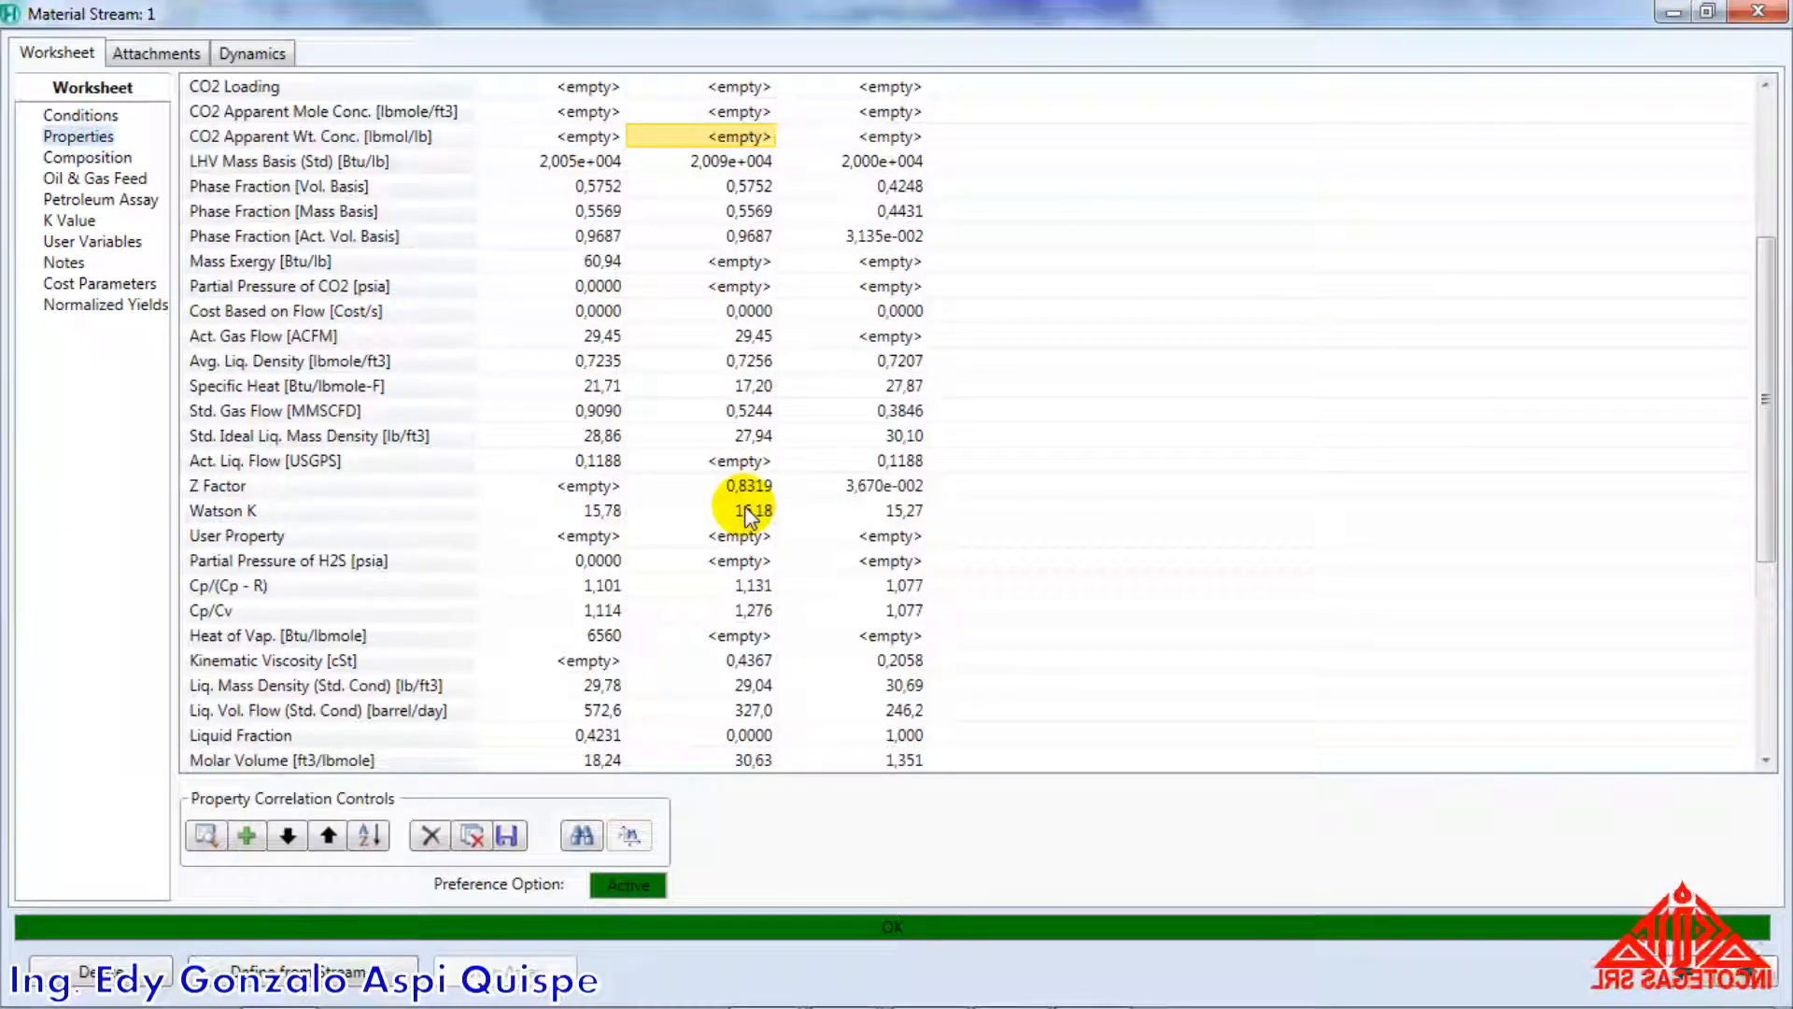
drag(749, 495, 861, 495)
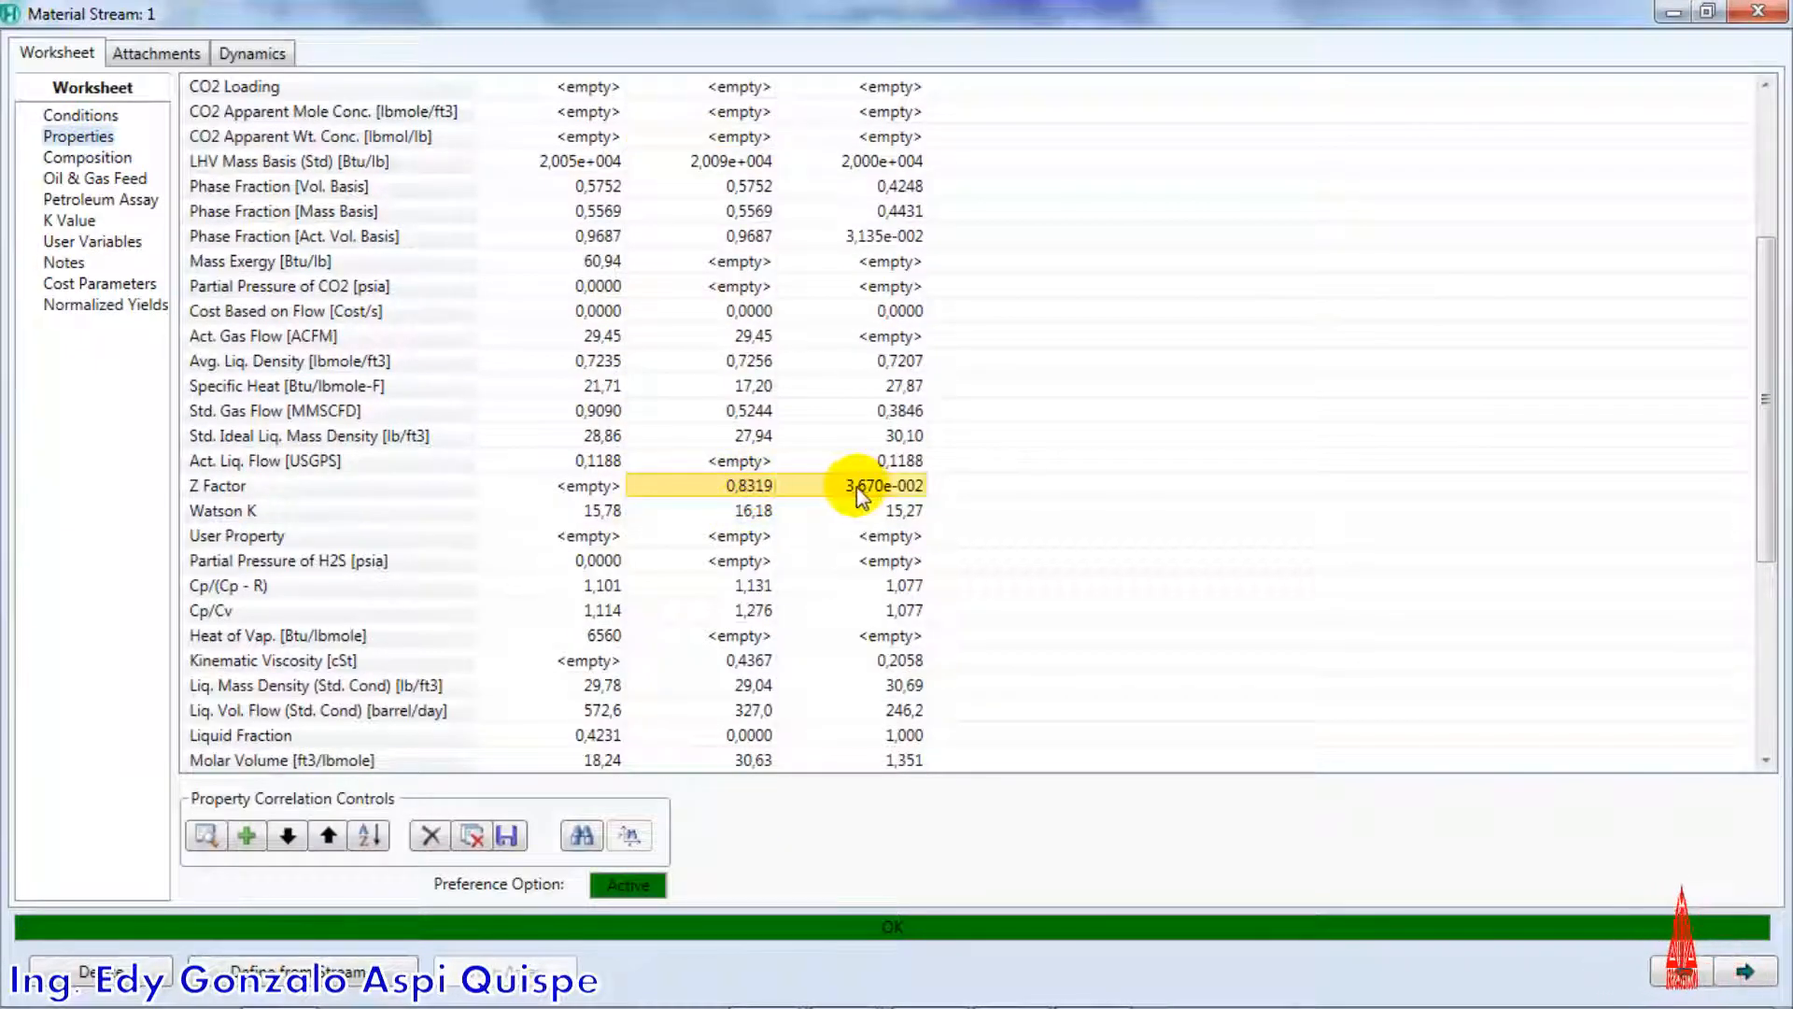
Switch to Excel and paste the copied Z factors into CD43 and CE43, under the V = ZRT/P equation
key(alt+Tab)
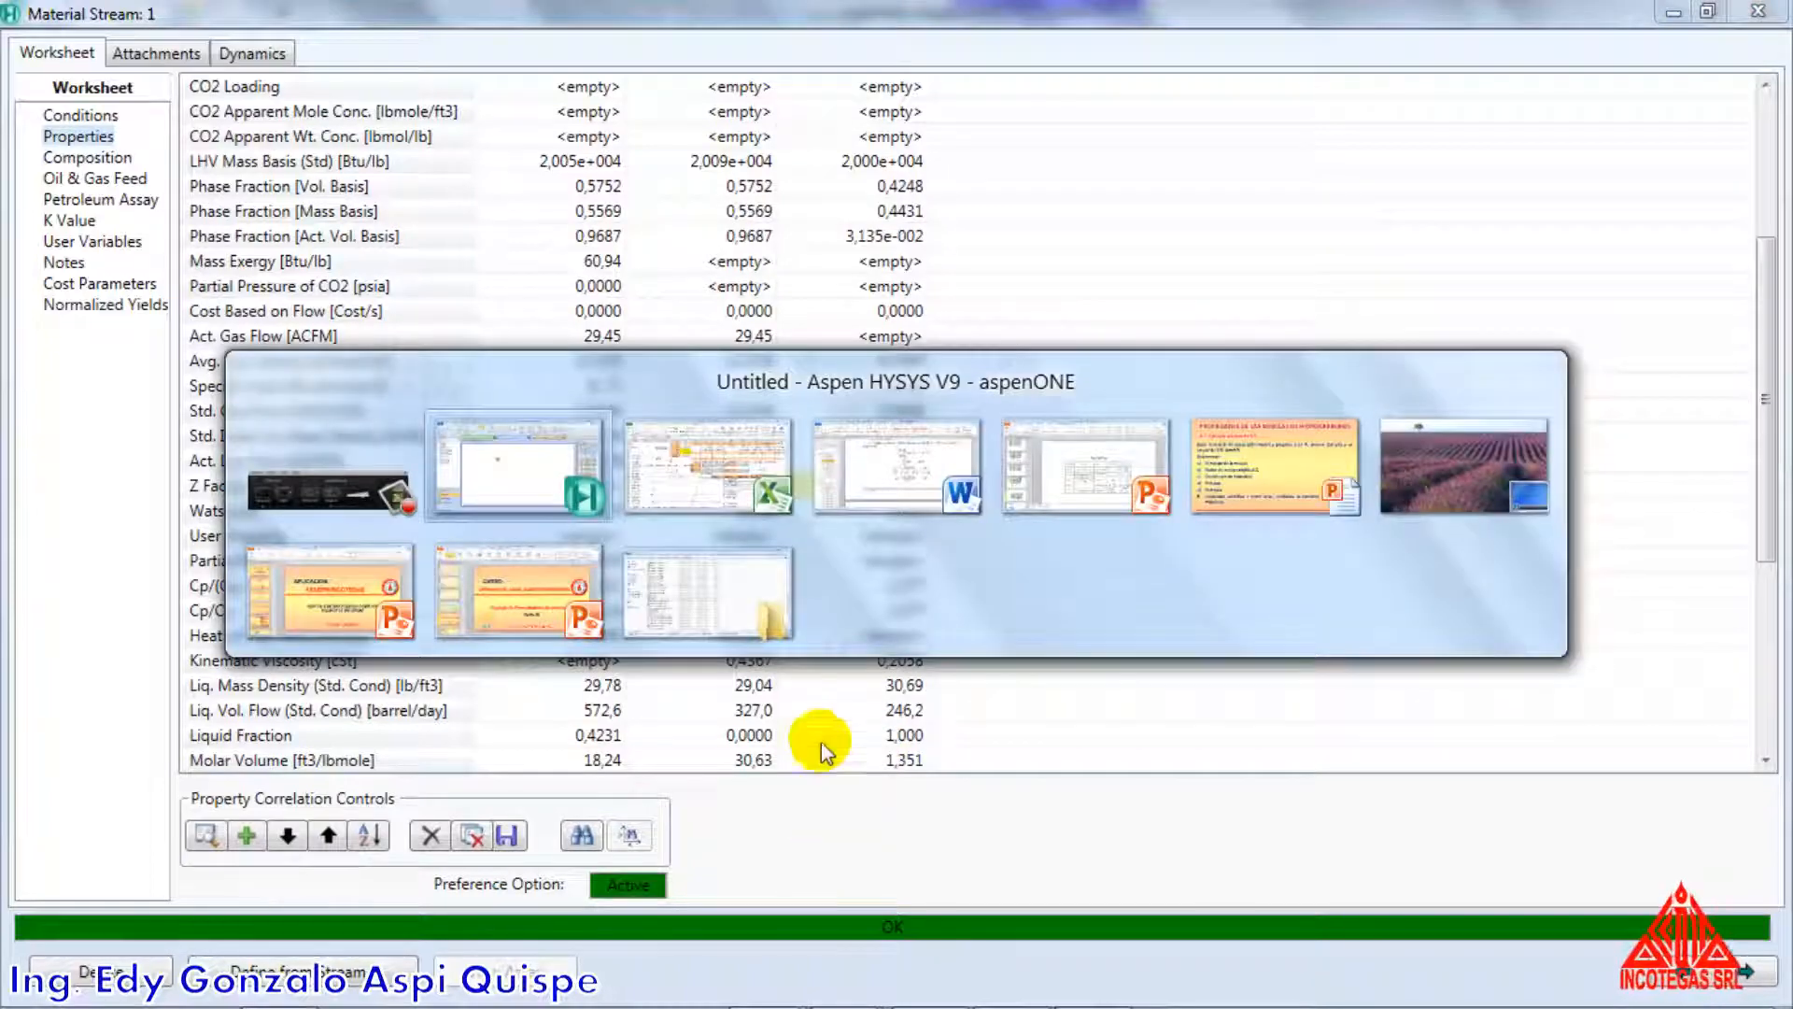
key(alt+Tab)
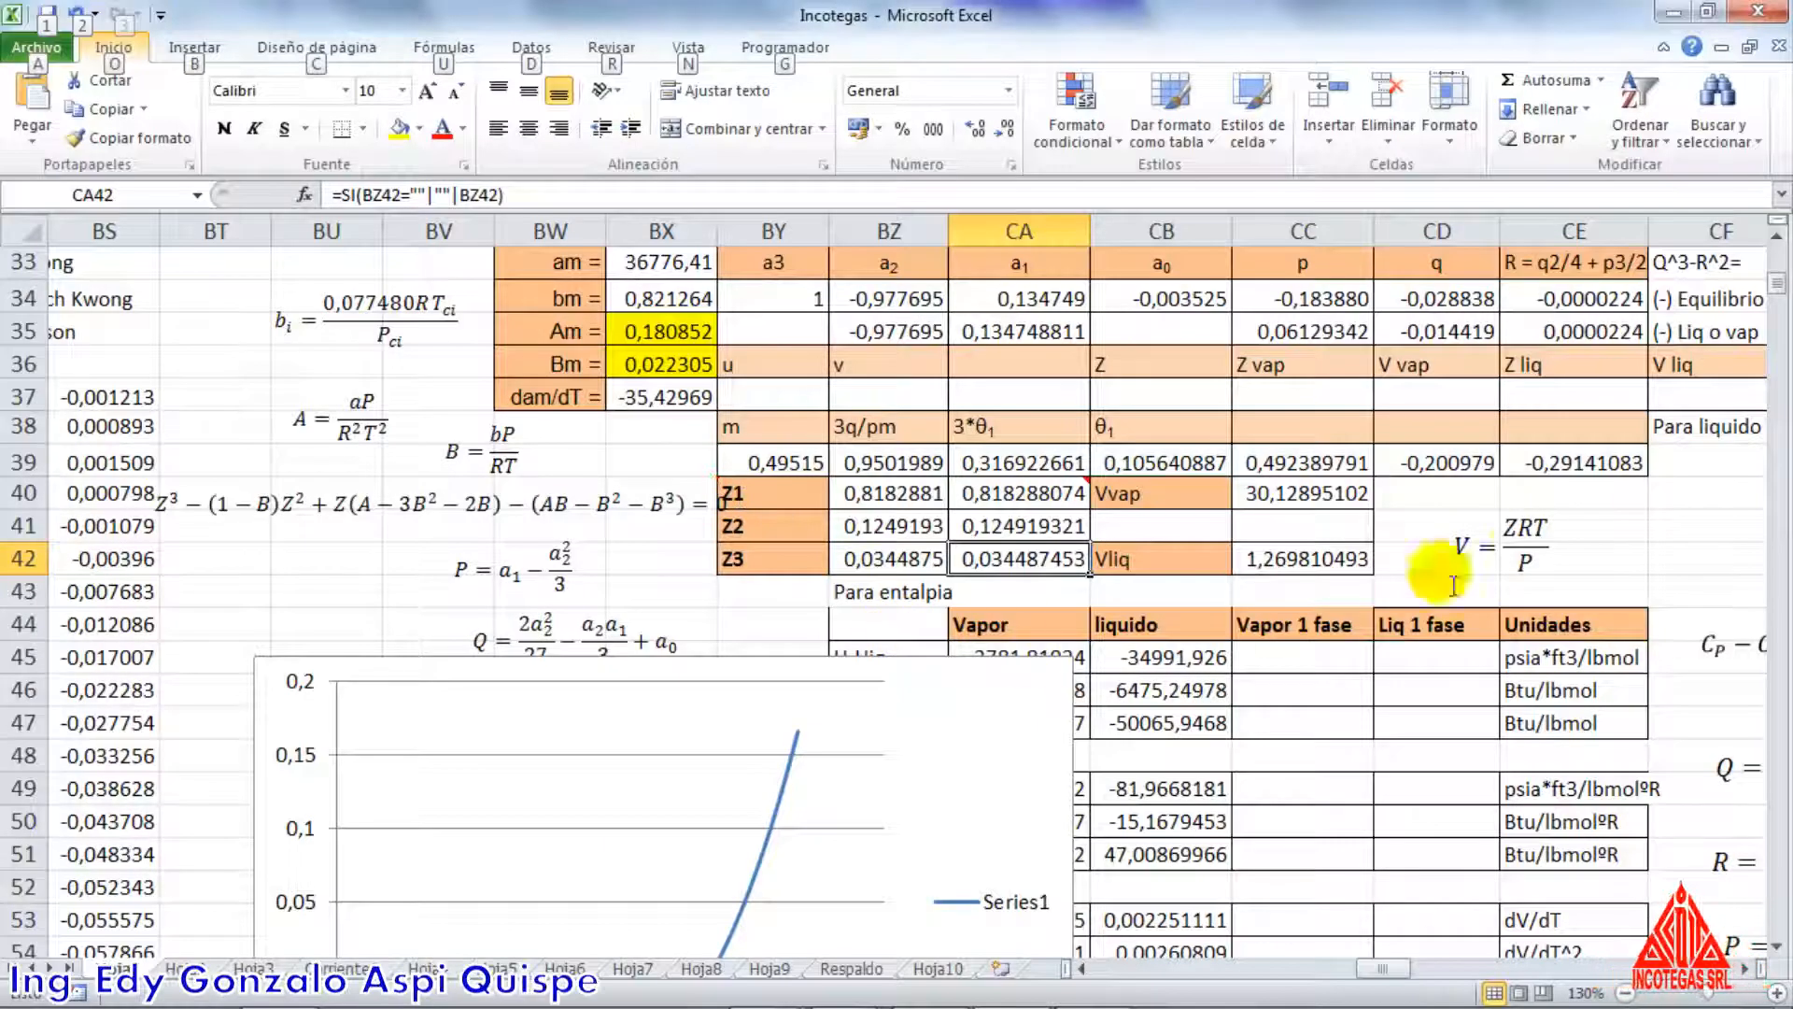
click(1470, 590)
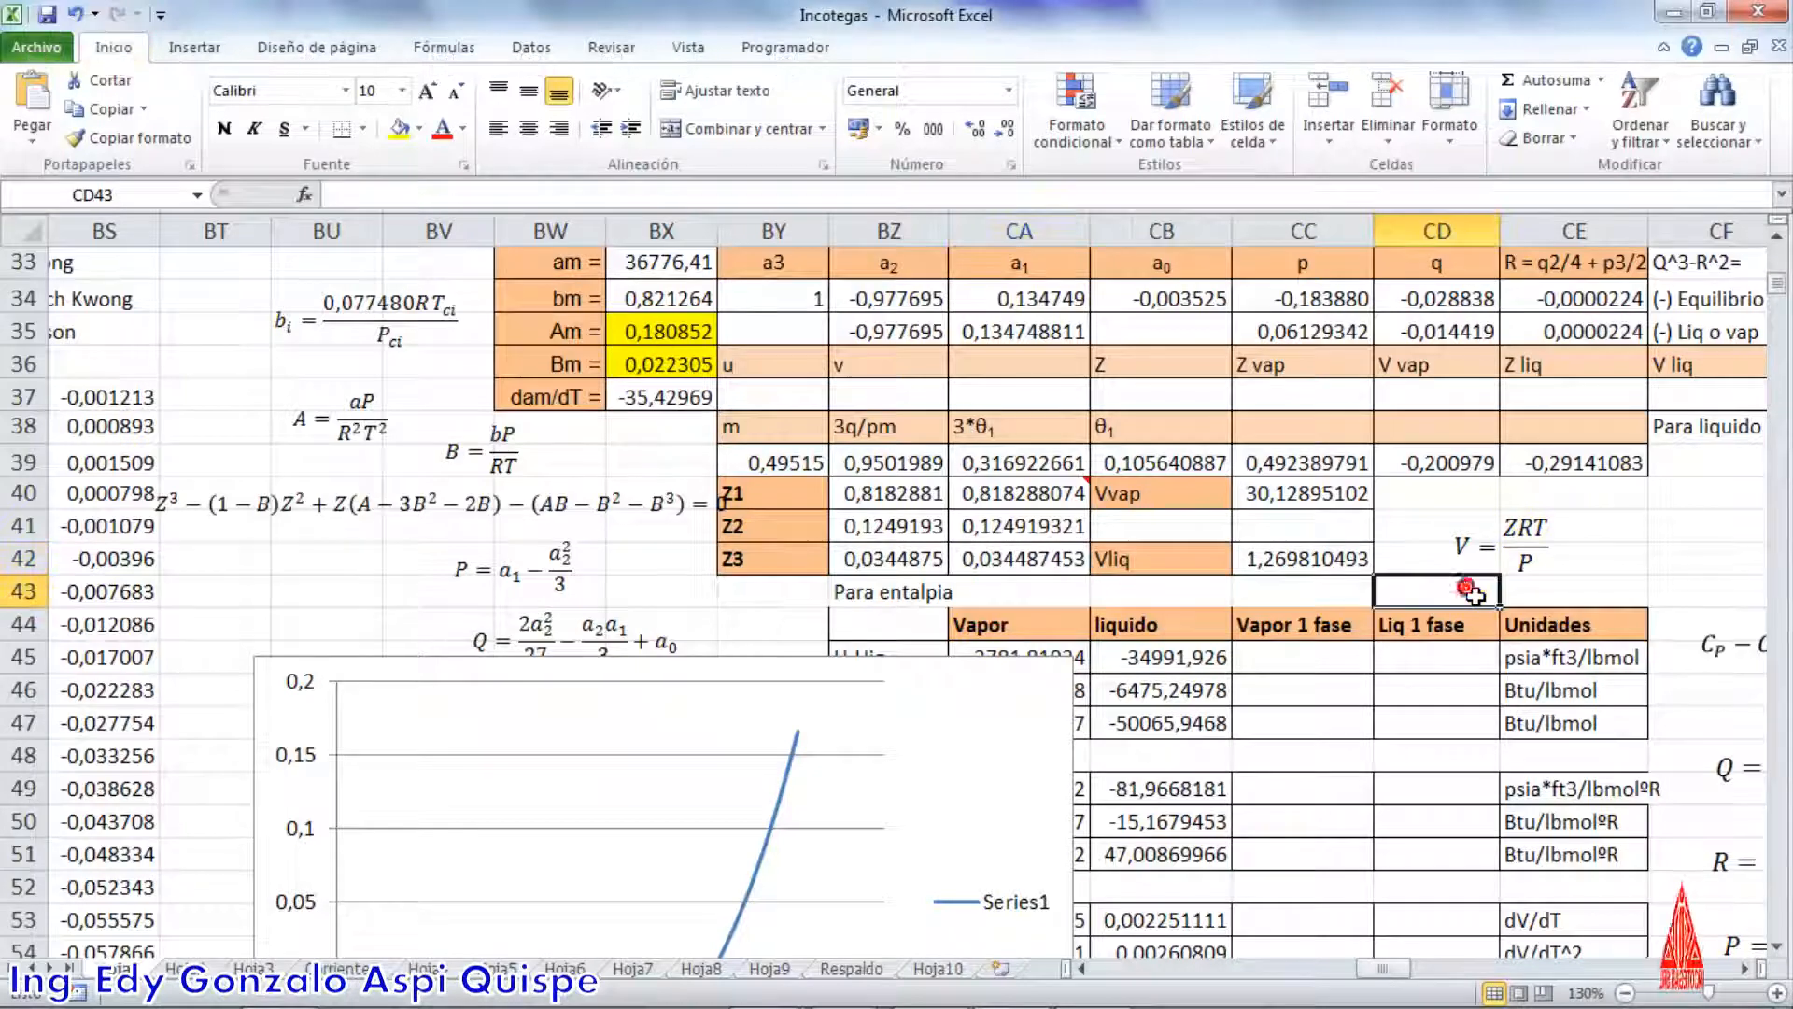
key(ctrl+v)
Format the pasted Z factors in CD43:CE43 as Number with 6 decimal places
right_click(1484, 602)
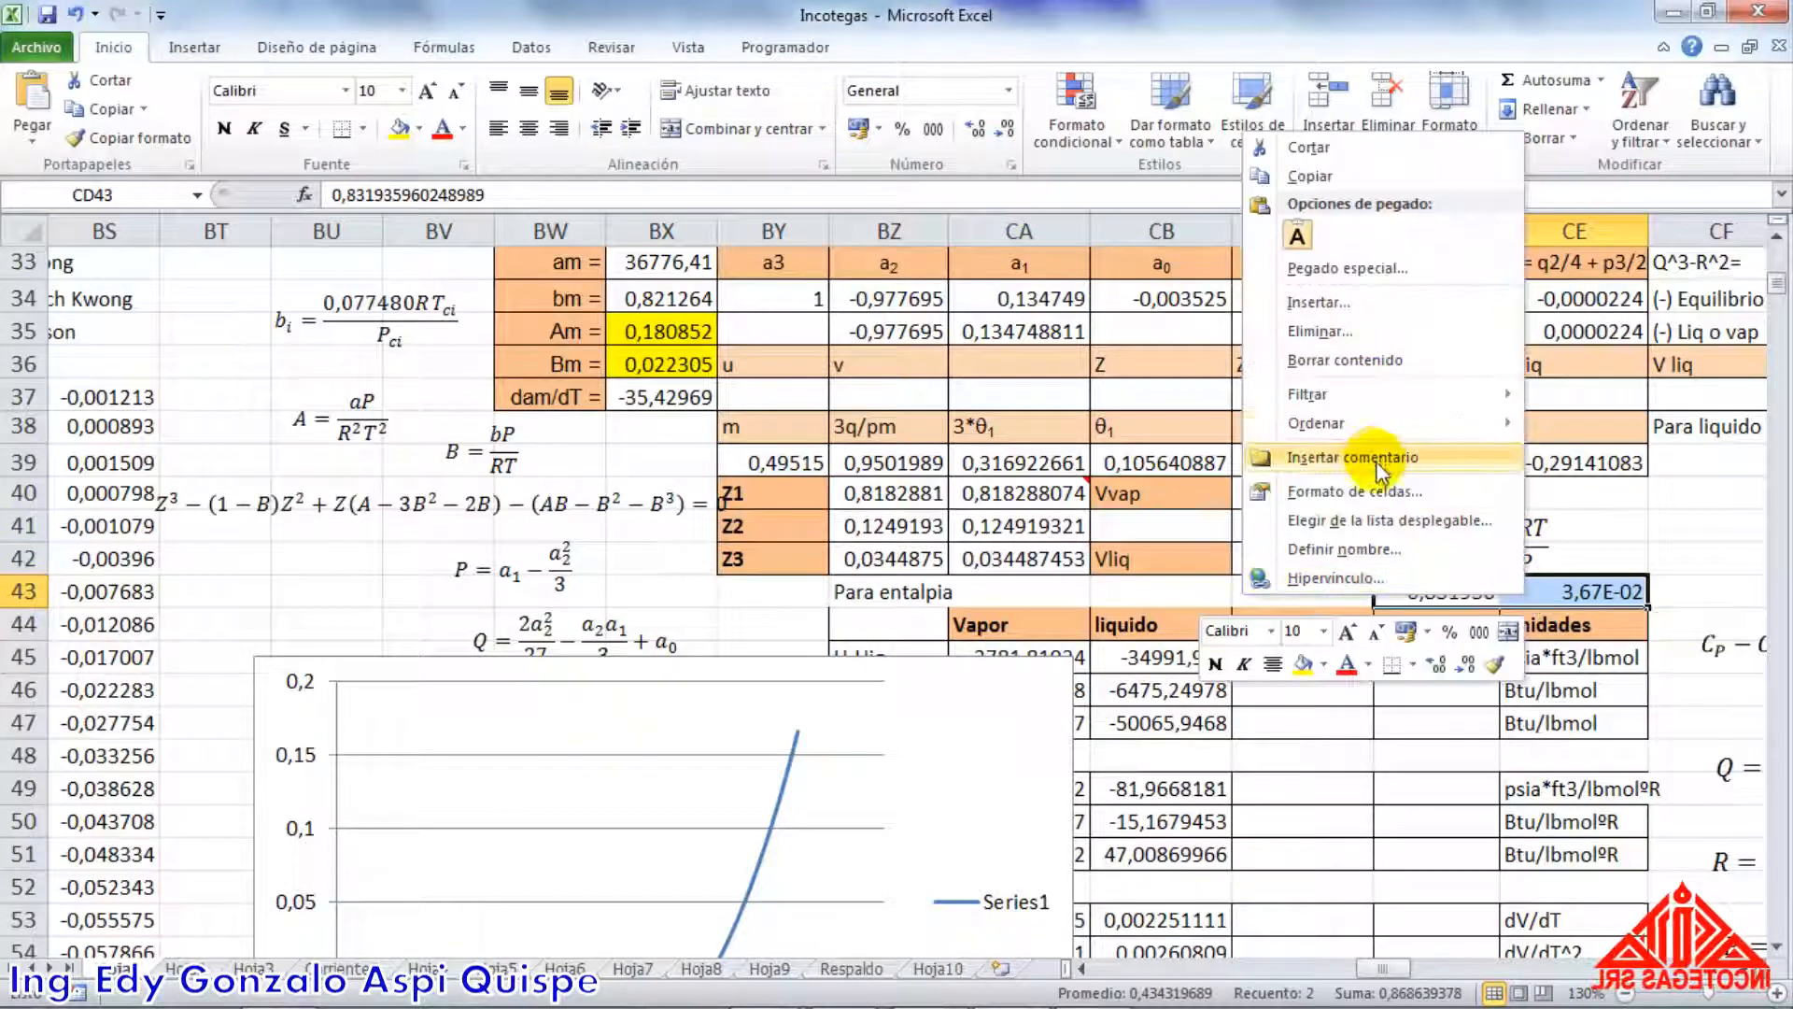
click(1380, 492)
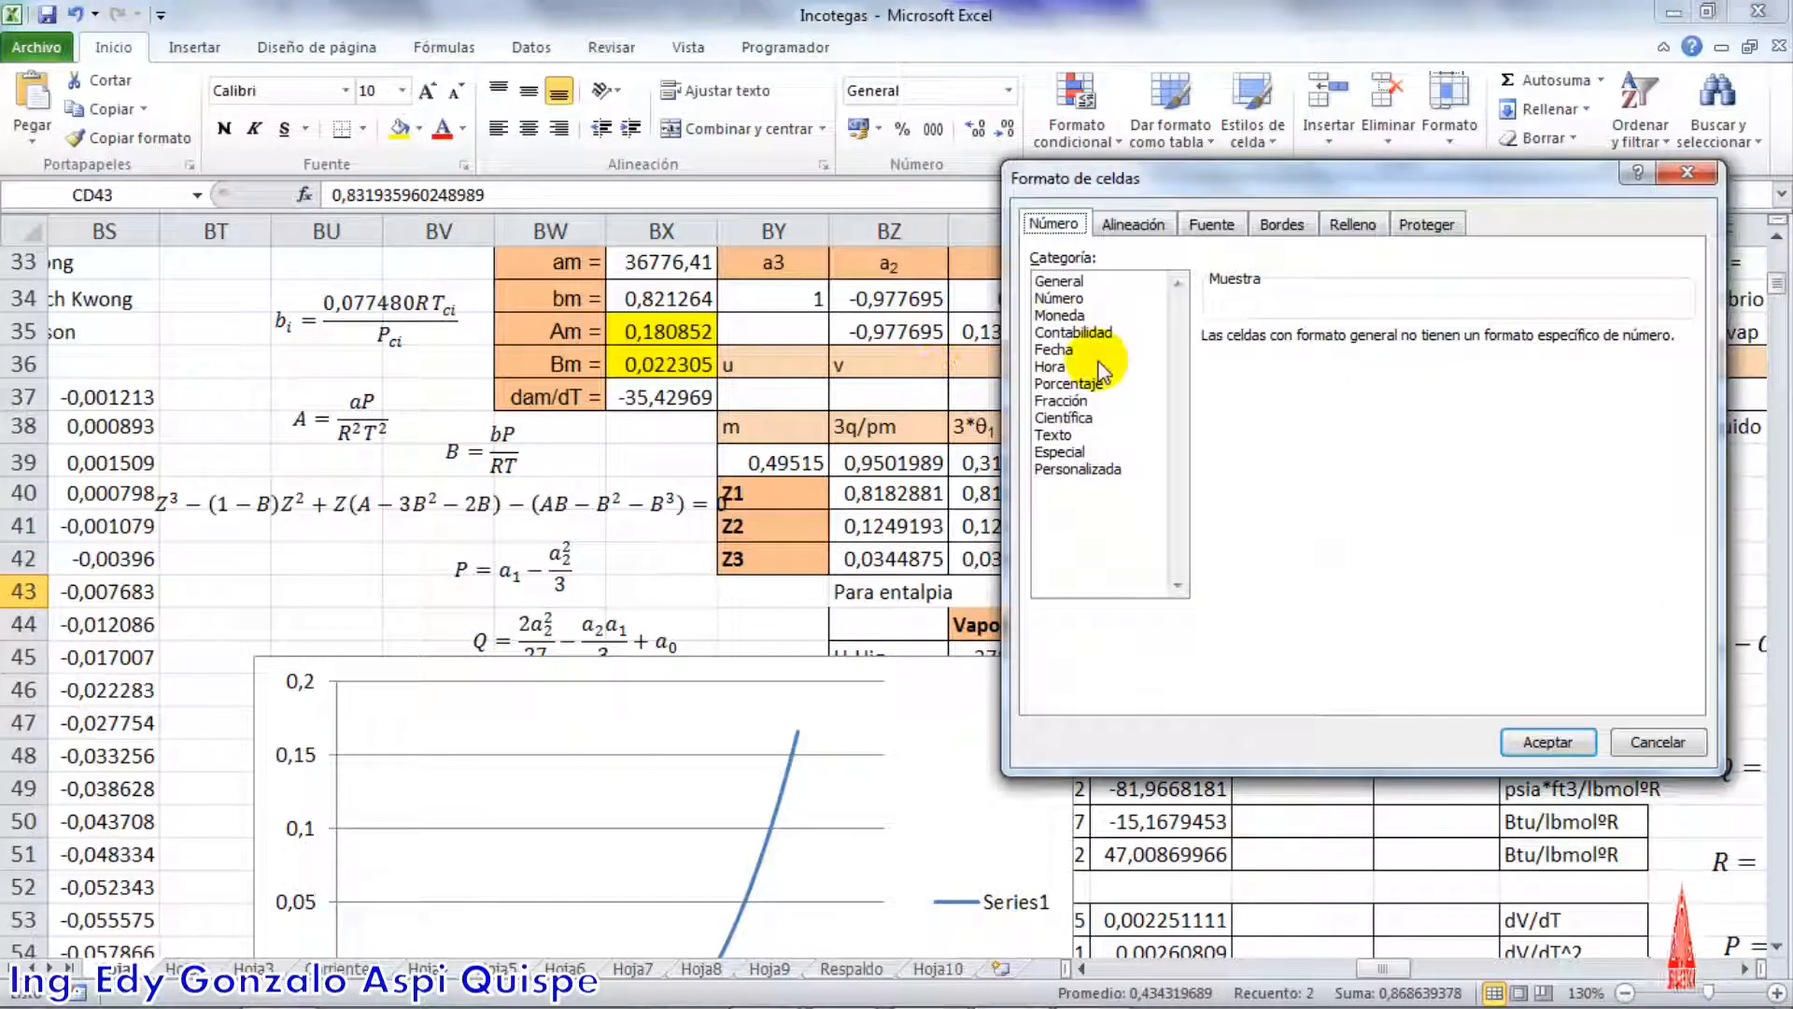
click(1065, 298)
click(1417, 338)
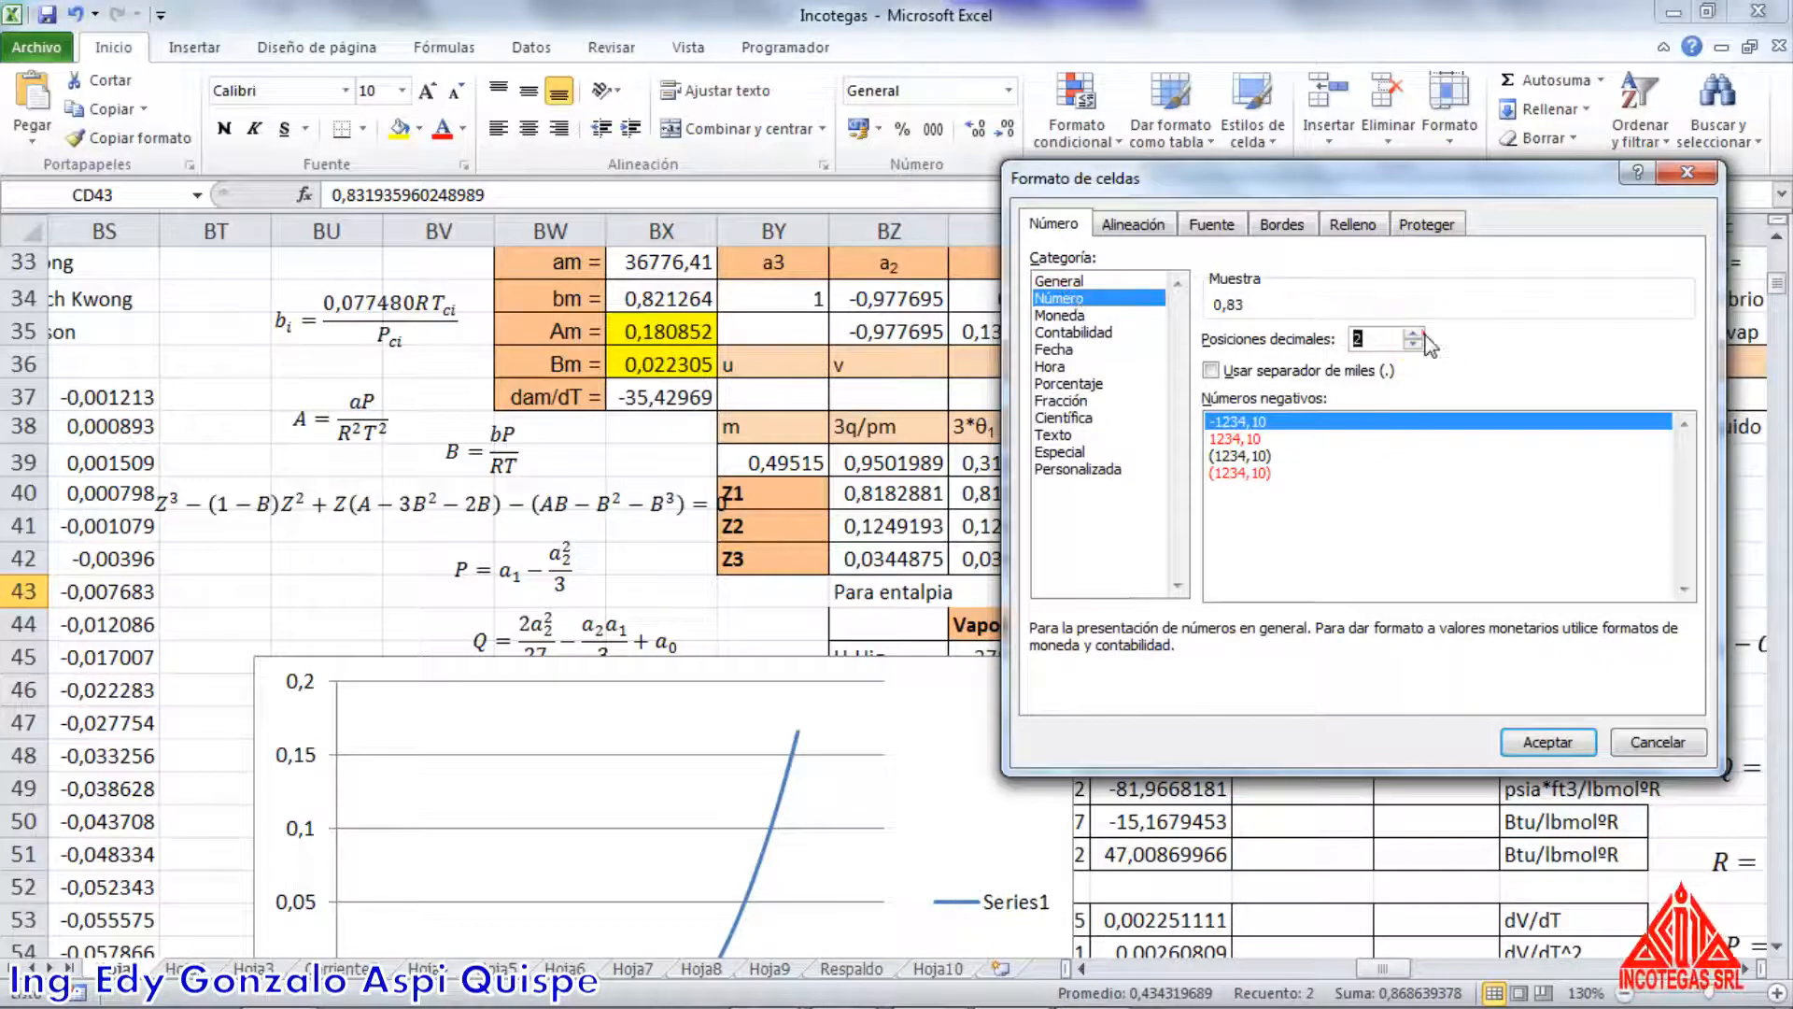
click(1413, 333)
click(1412, 332)
click(1412, 332)
click(1413, 333)
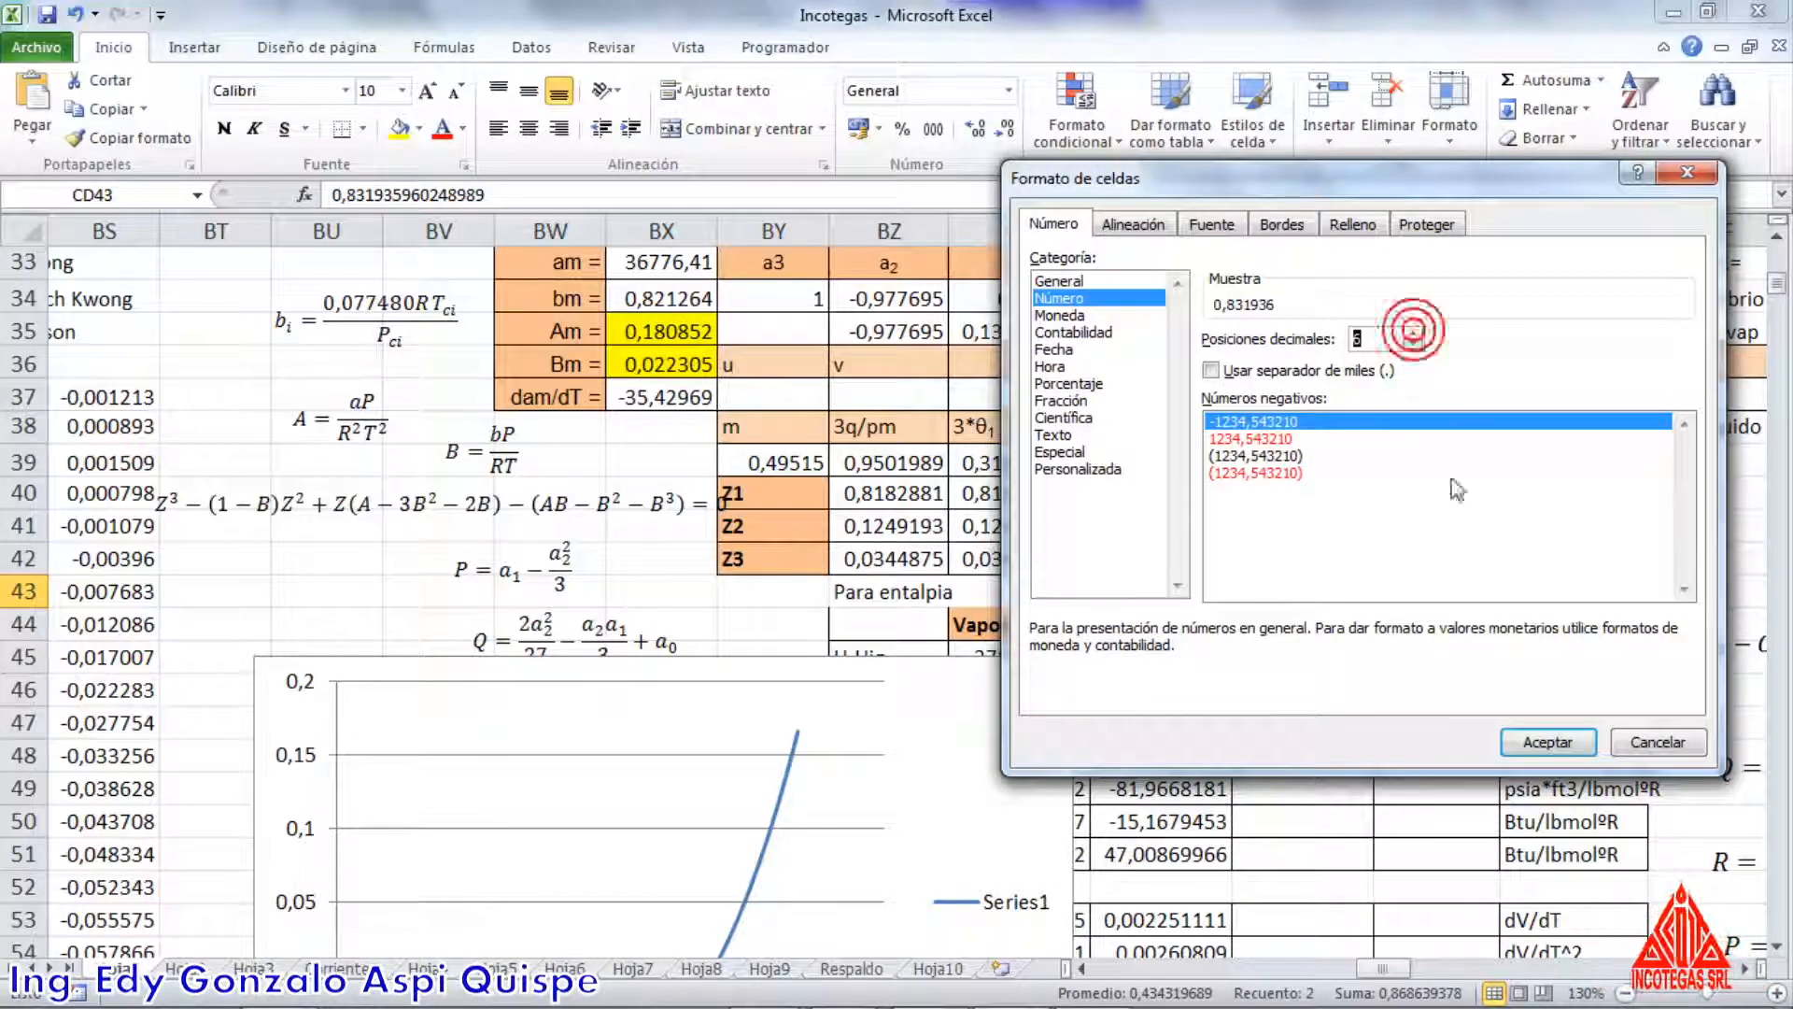
click(1545, 739)
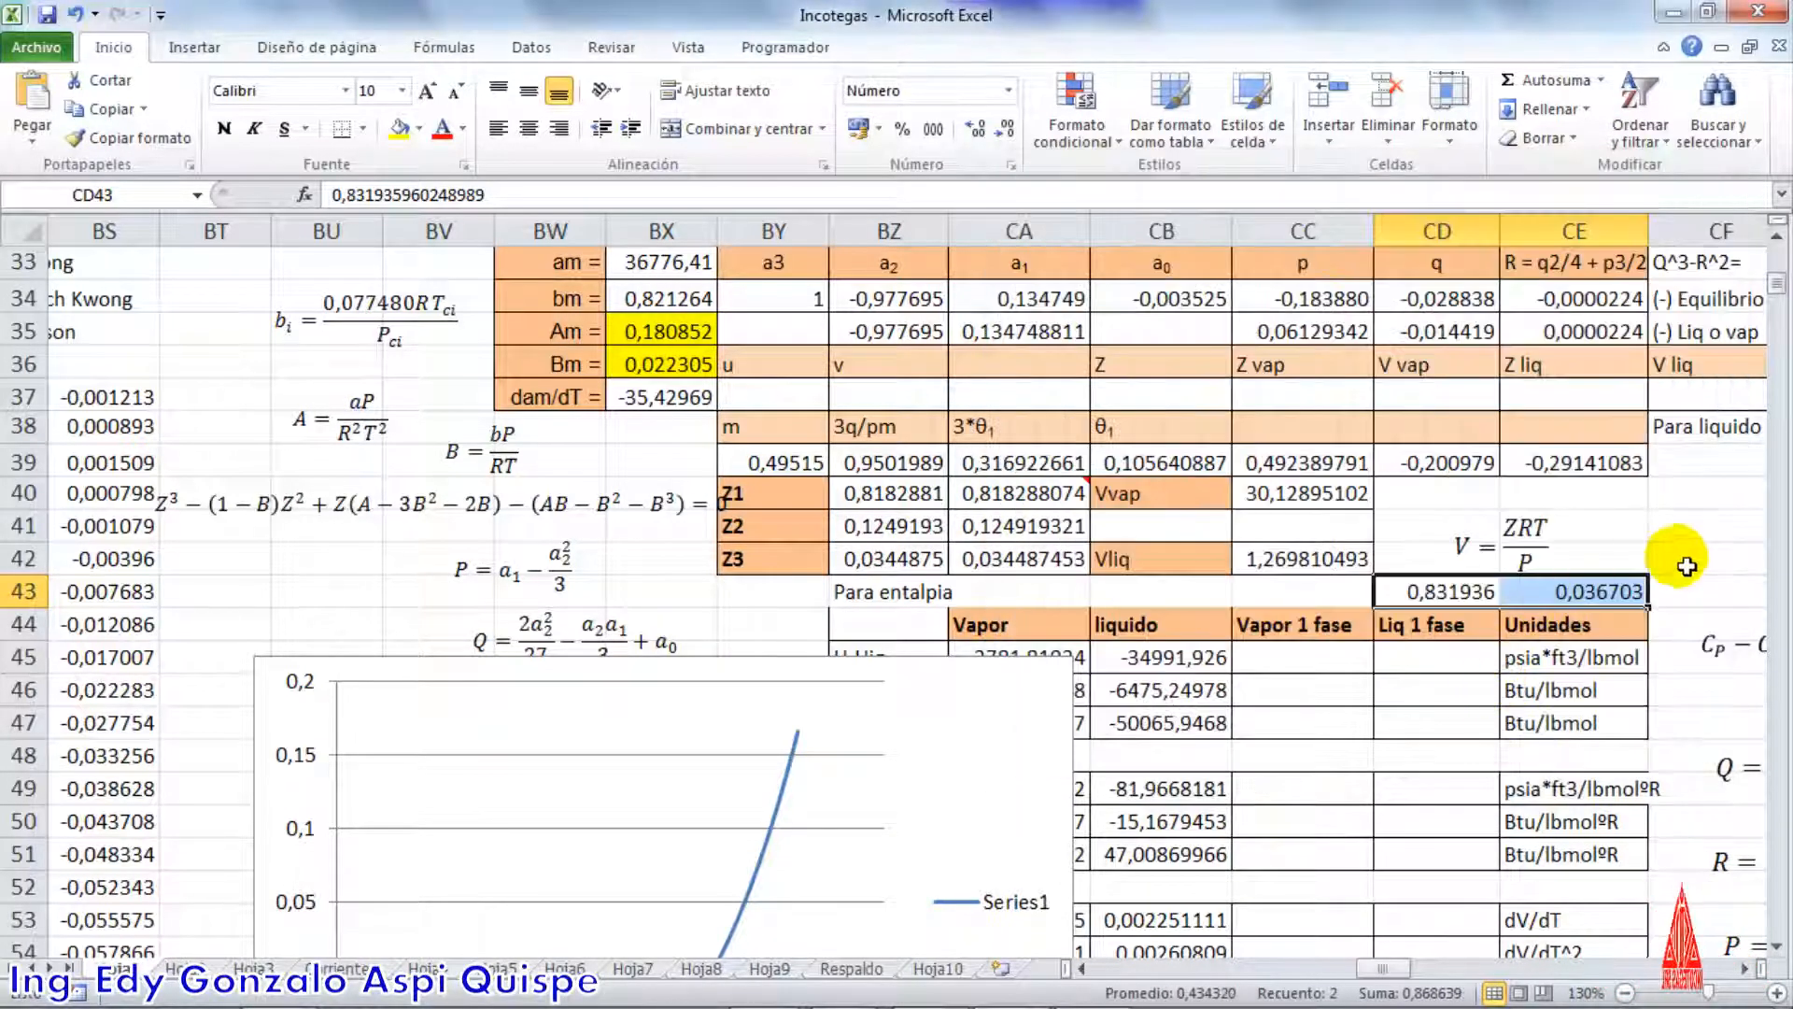
click(1667, 572)
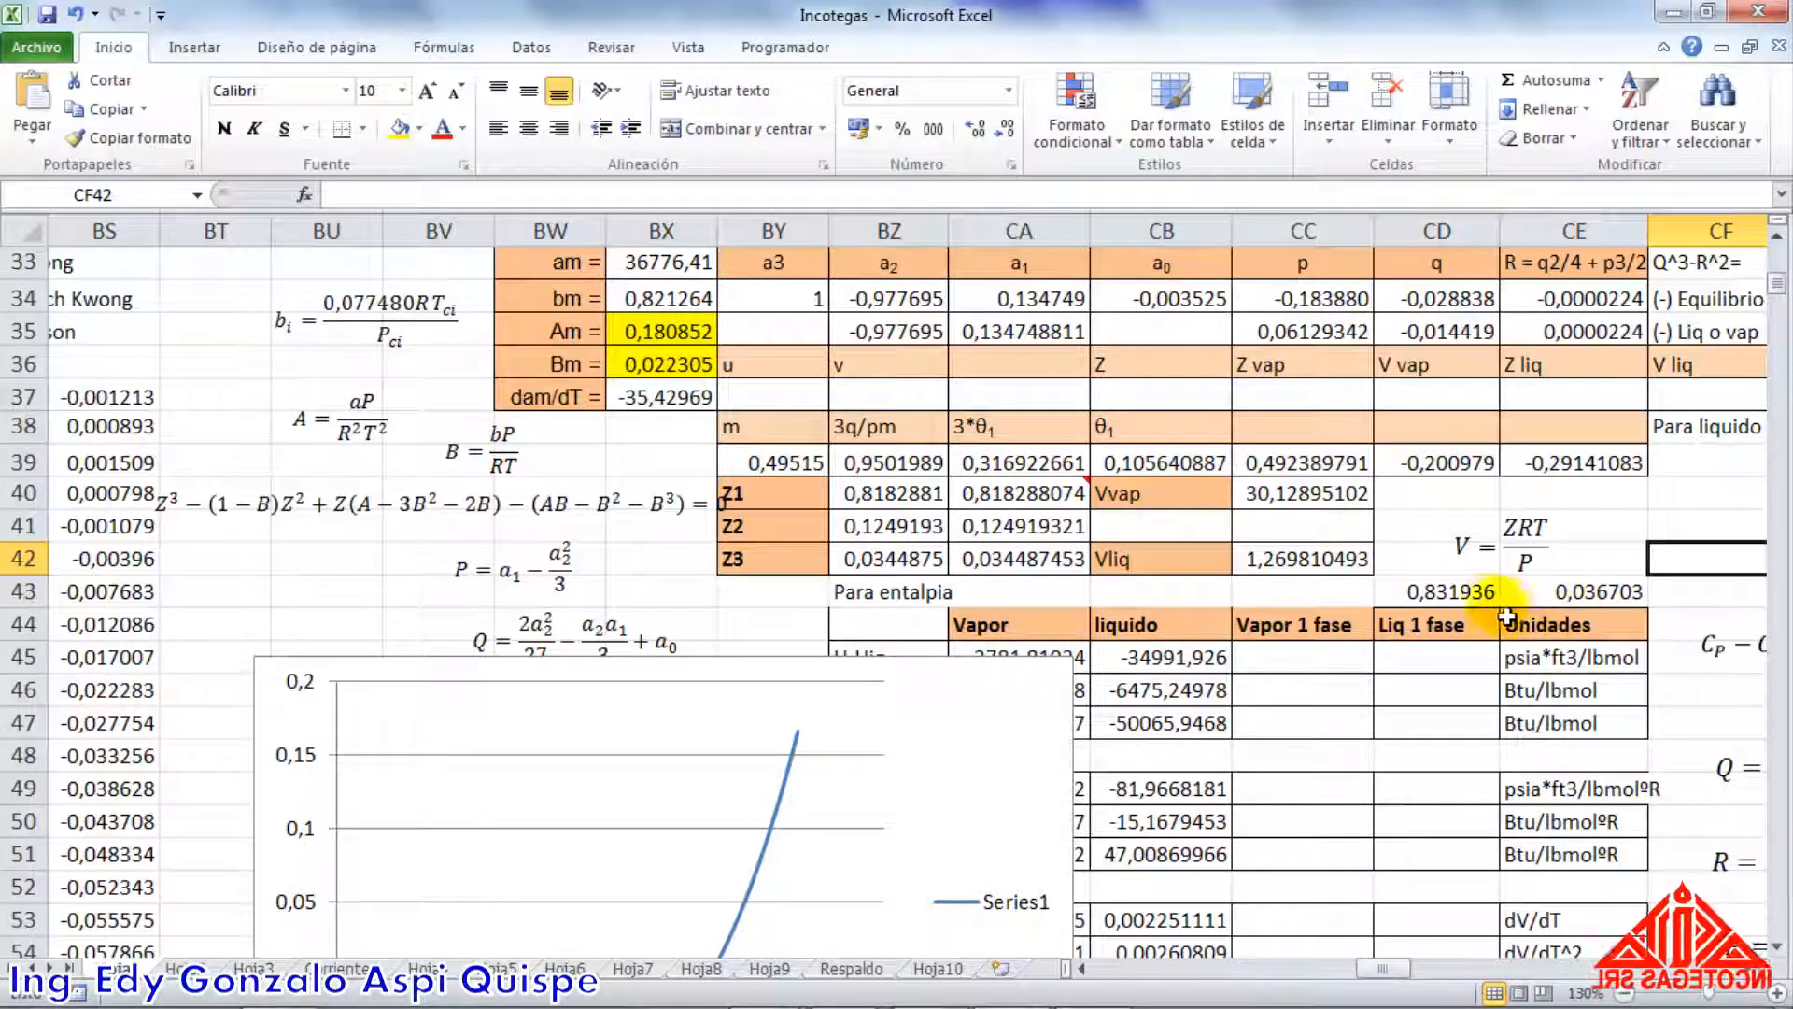
Compare the HYSYS Z factors in CD43 and CE43 with the calculated Z1 and Z3 roots
click(1454, 605)
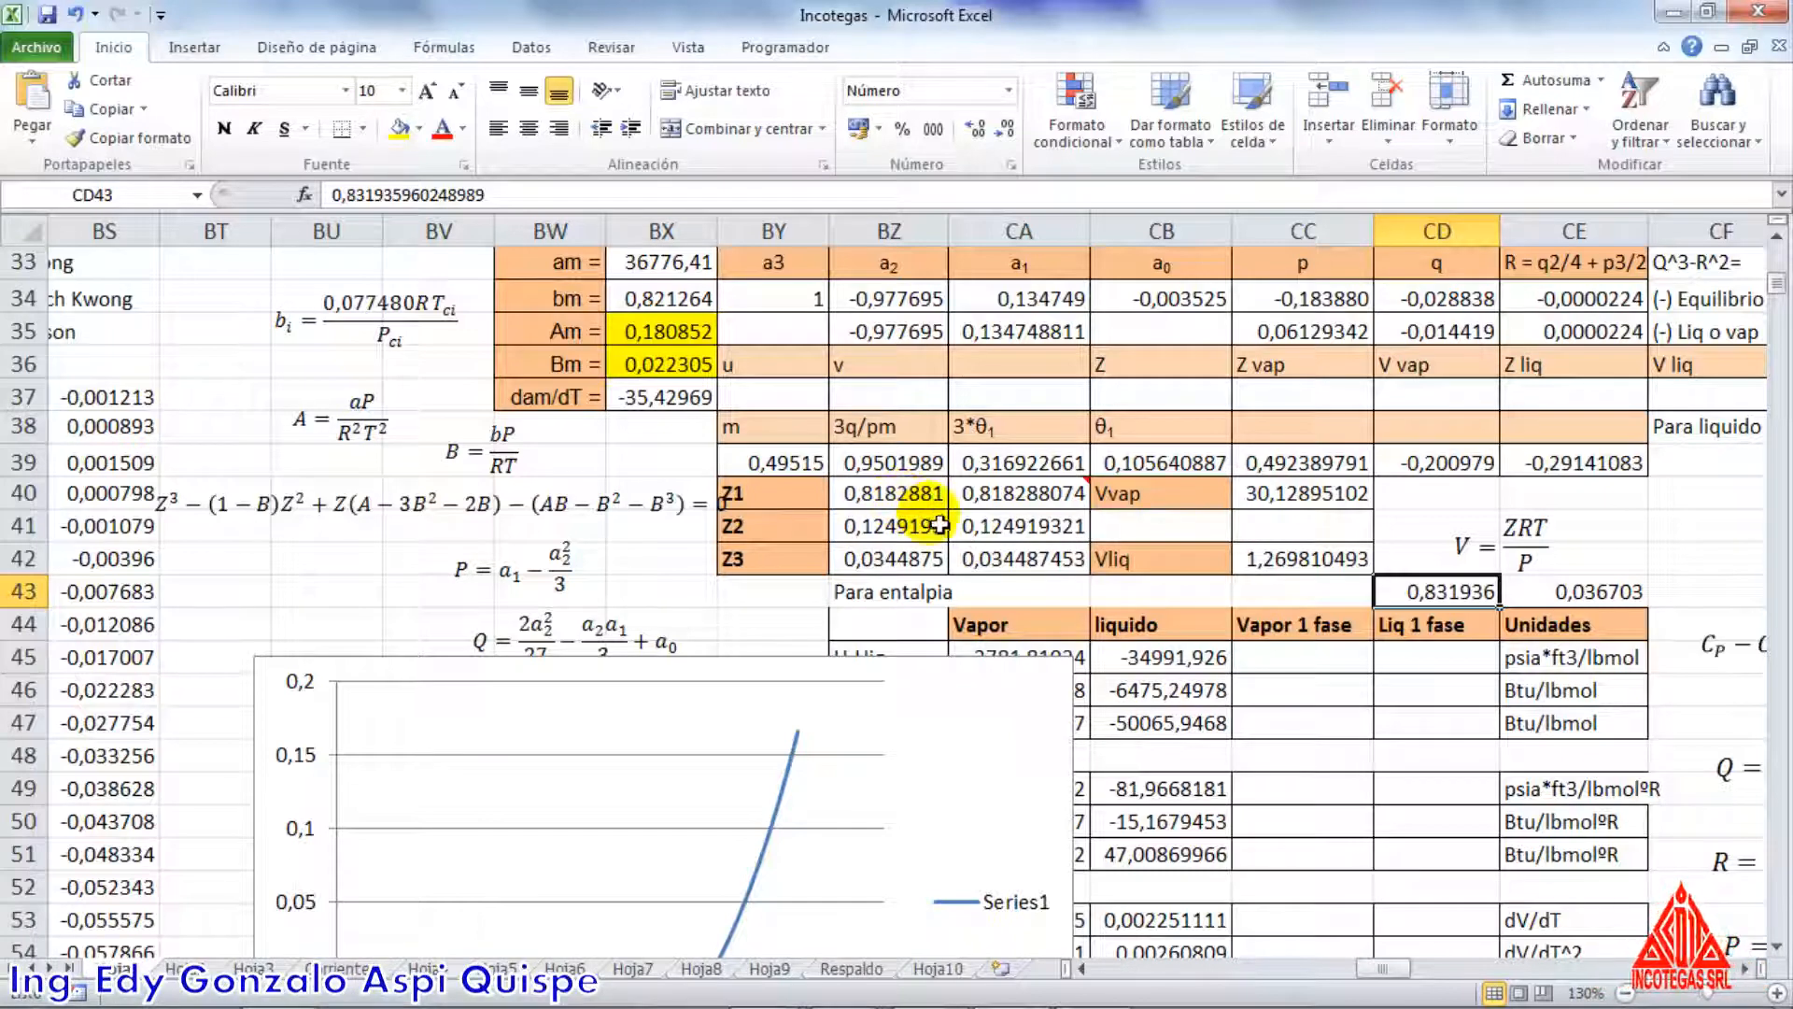
click(1558, 602)
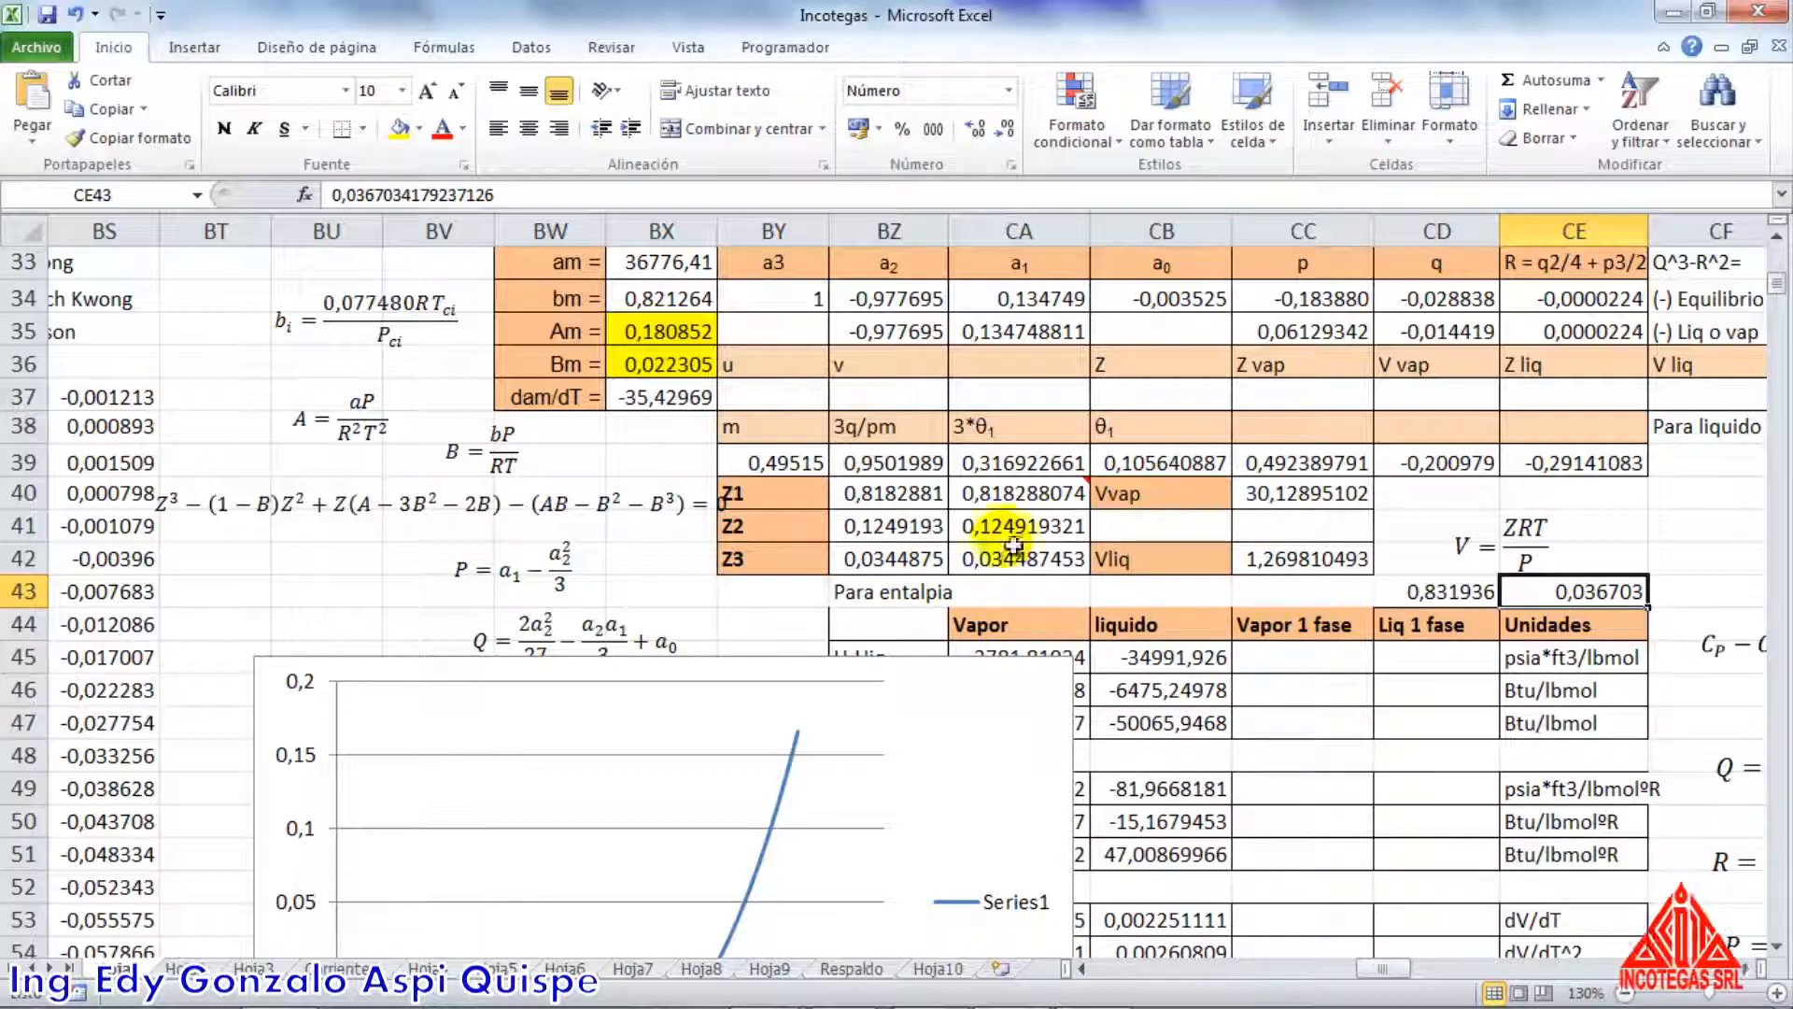
drag(1438, 596, 1525, 598)
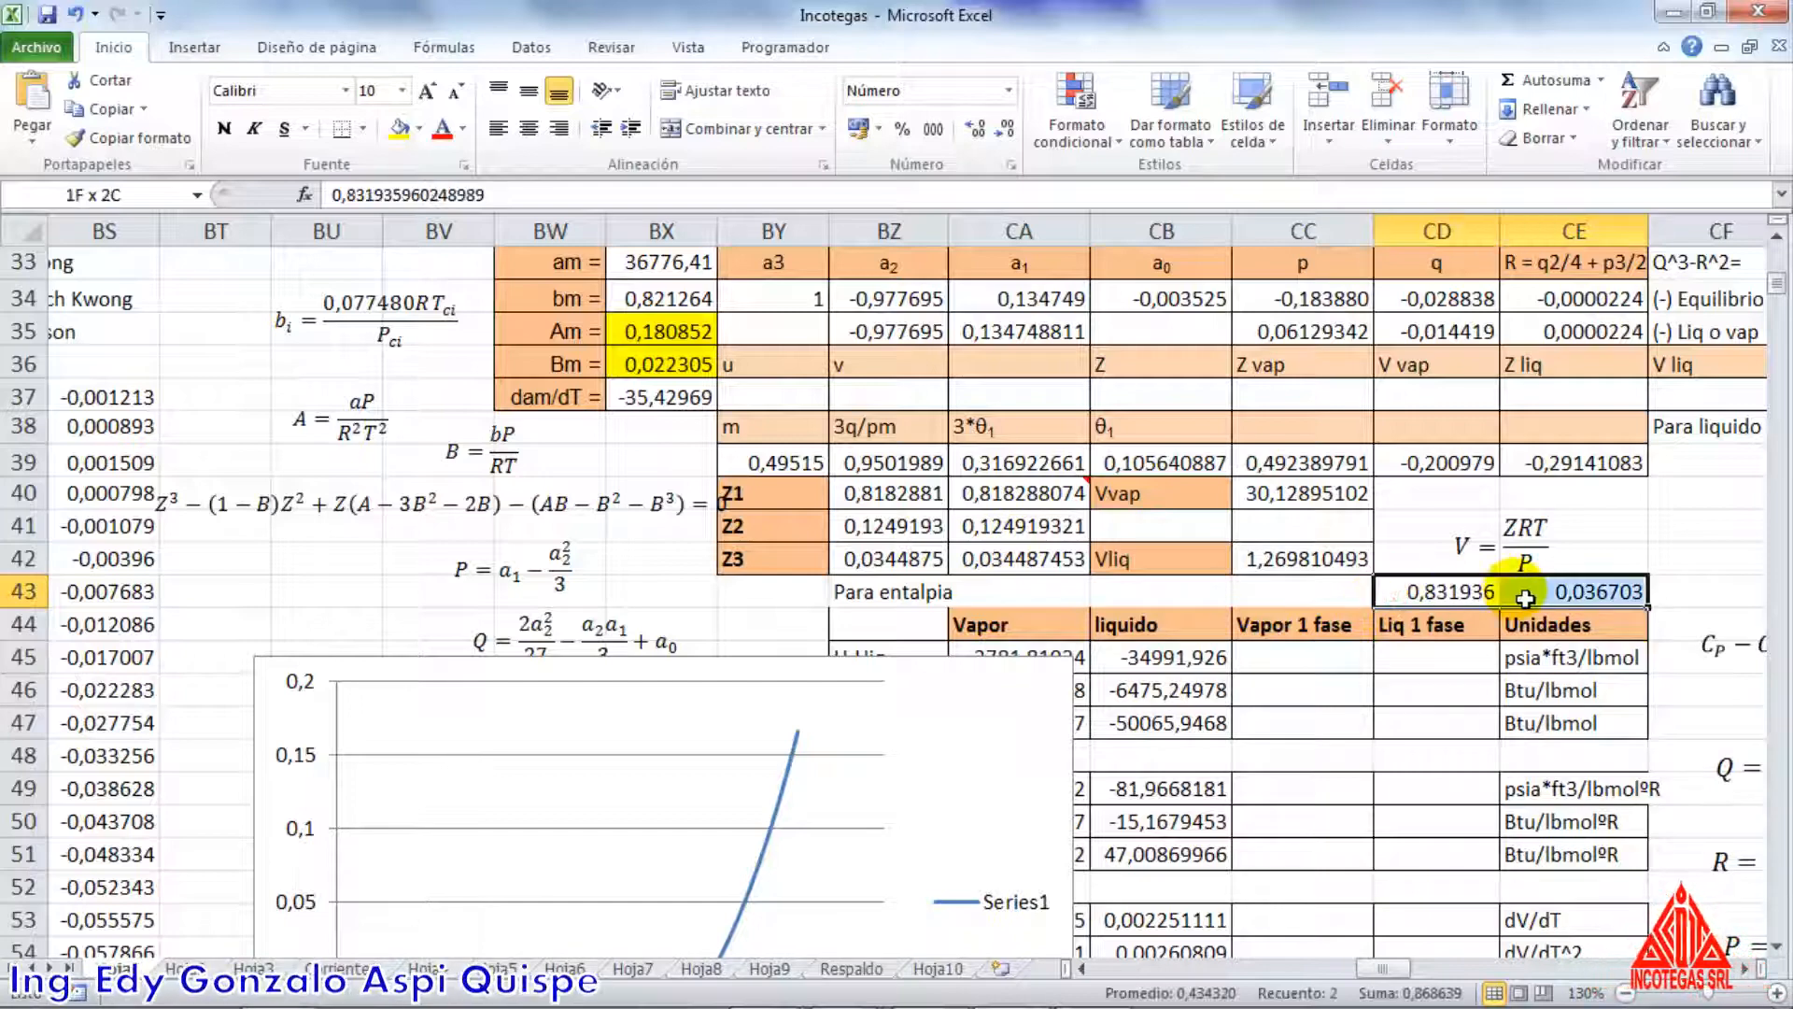